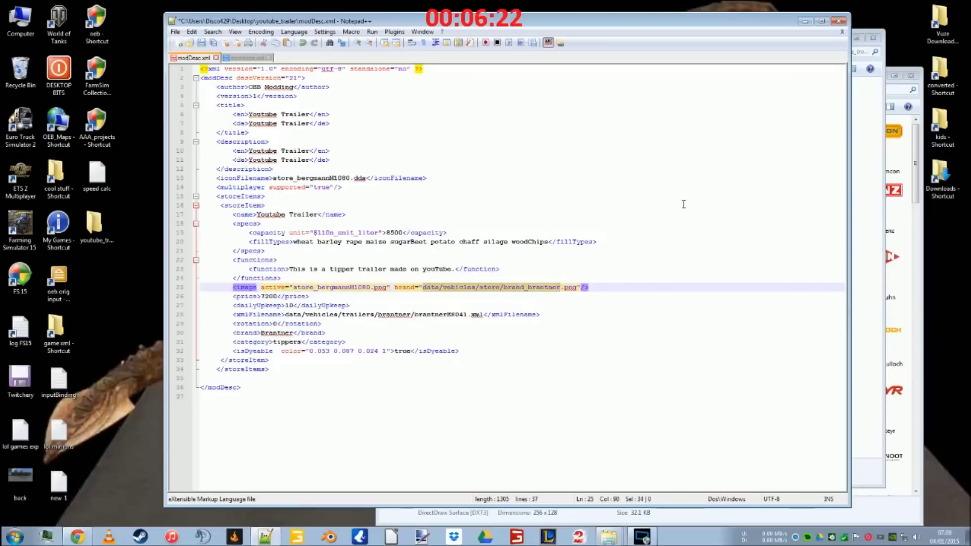
Replace the selected brand image path with brand_lizard, keeping the .png extension
type("brand_lizard")
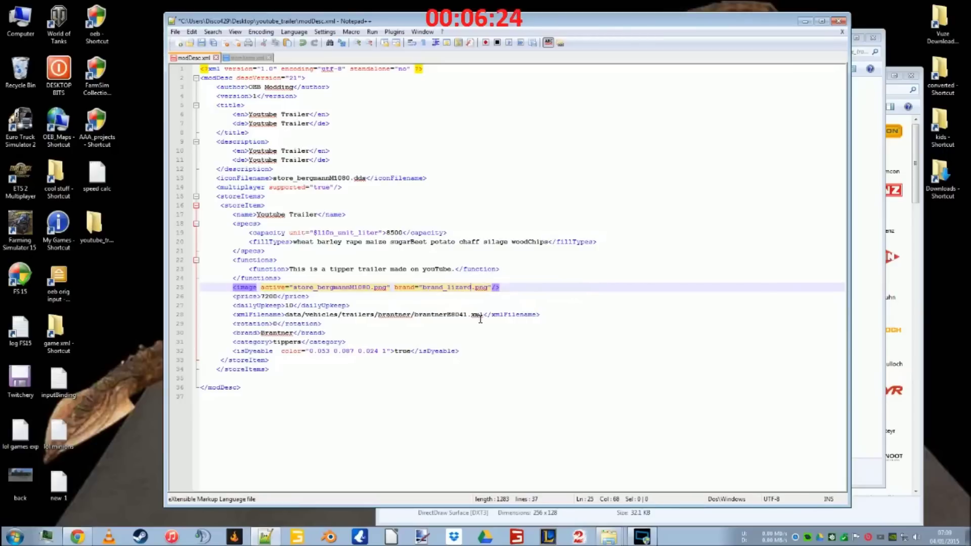
left_click_drag(607, 21, 395, 304)
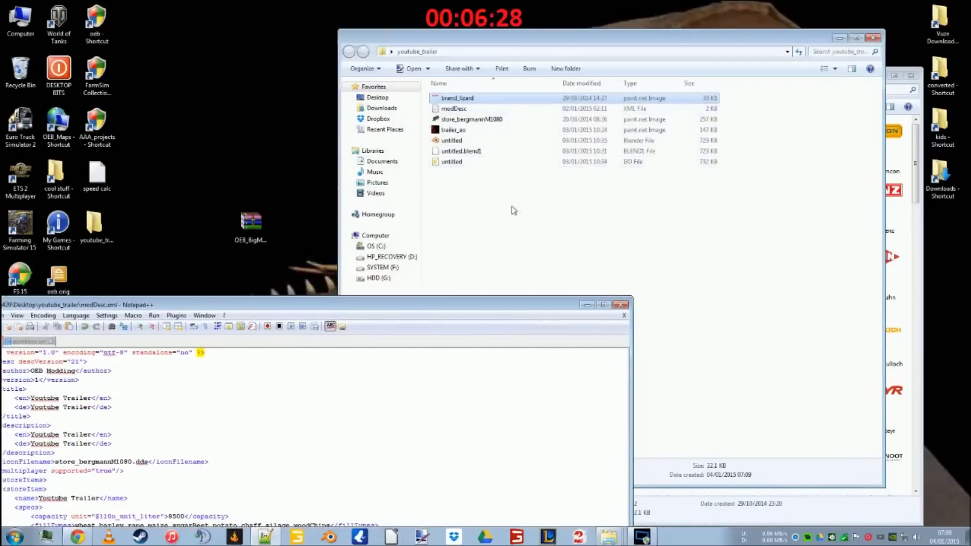
left_click_drag(462, 306, 654, 59)
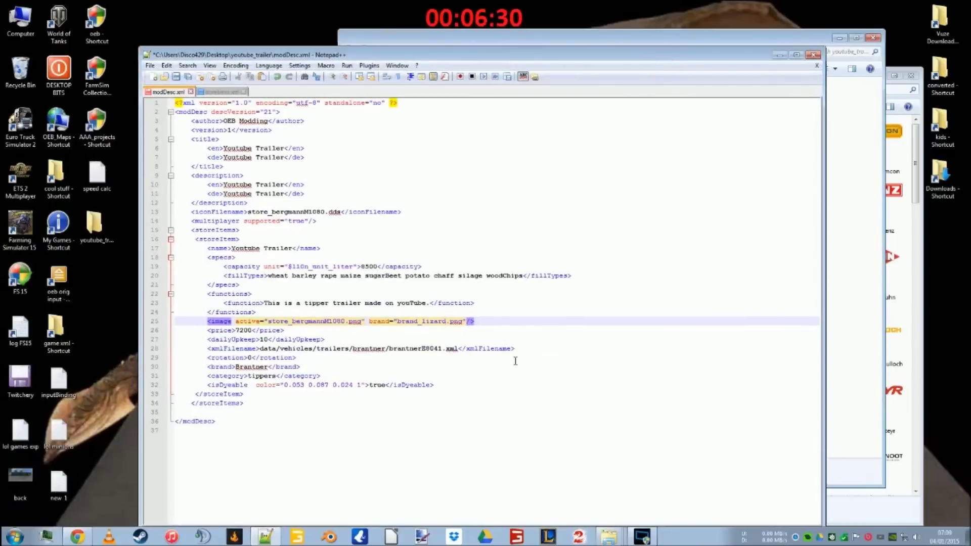
Replace the xmlFilename path with youtubeTrailer.xml
left_click_drag(259, 349, 438, 352)
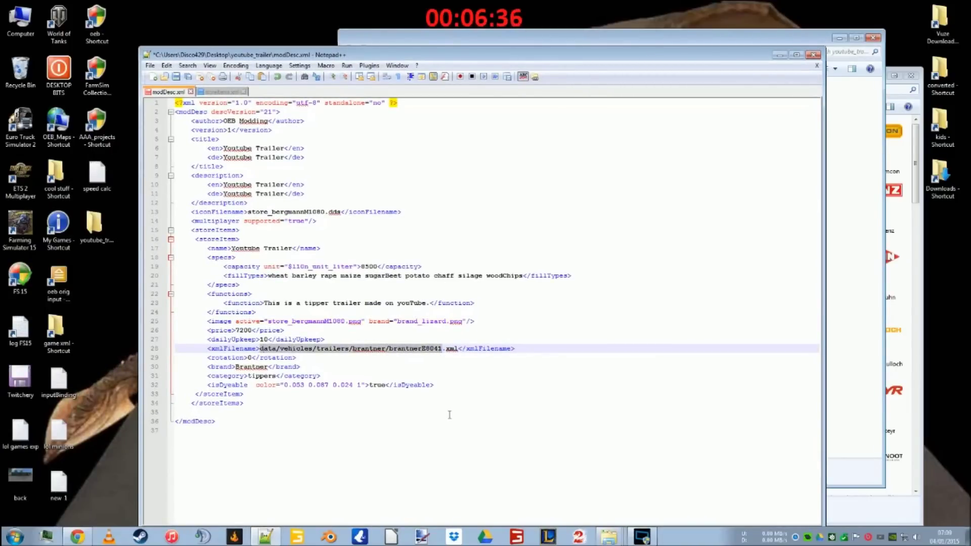
type("youtube")
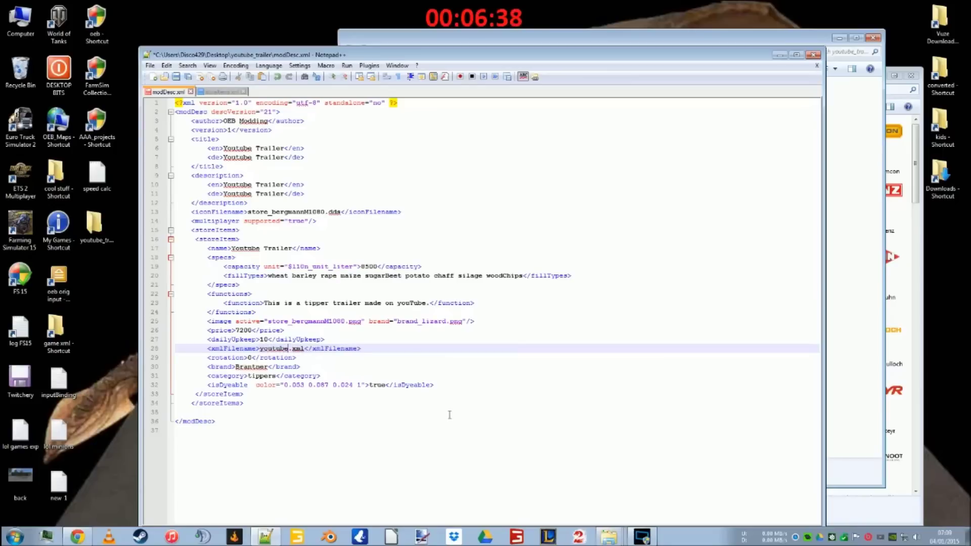
type("Trailer")
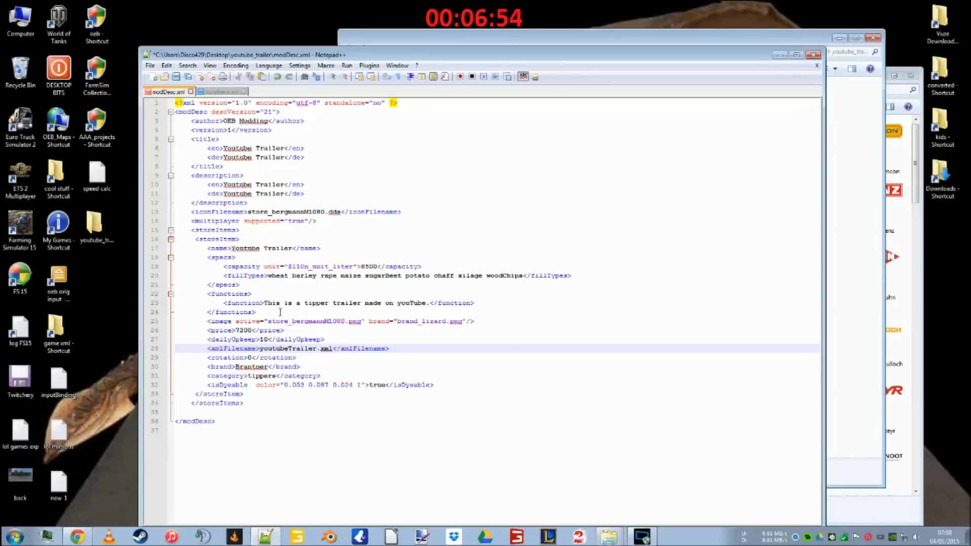
Change the iconFilename entry to store_youtubeTrailer.dds
left_click(324, 213)
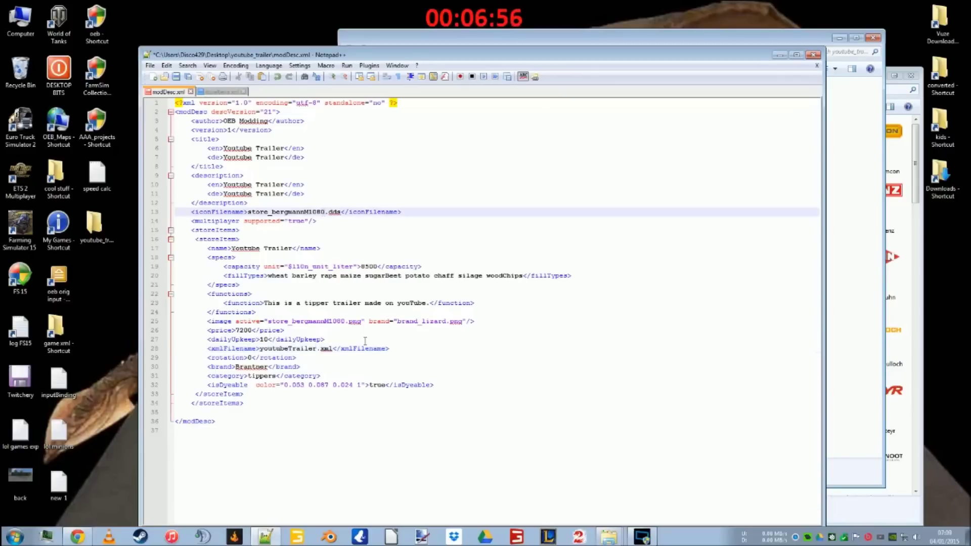
key("BackSpace")
key("BackSpace")
key("BackSpace")
key("BackSpace")
key("BackSpace")
key("BackSpace")
key("BackSpace")
key("BackSpace")
key("BackSpace")
key("BackSpace")
key("BackSpace")
key("BackSpace")
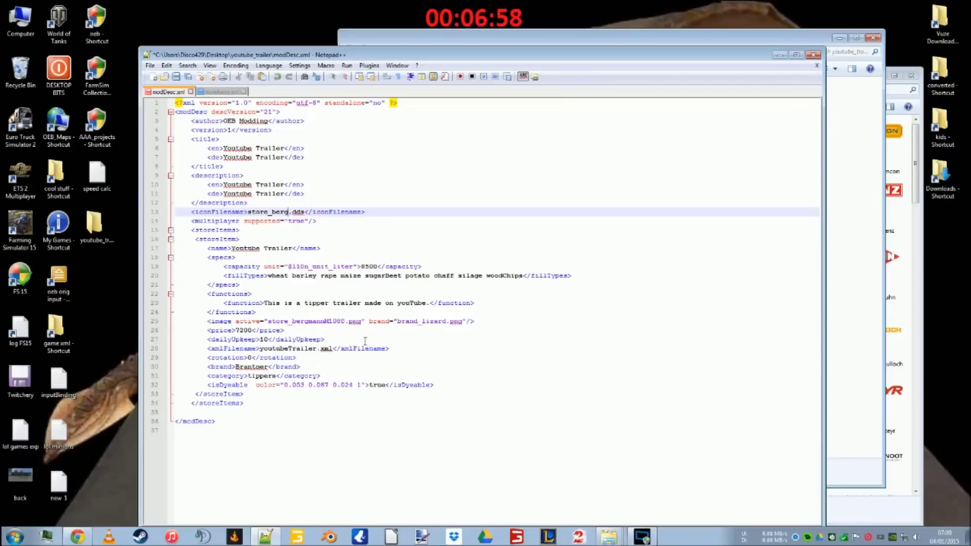
key("BackSpace")
type("youtubeTrailer")
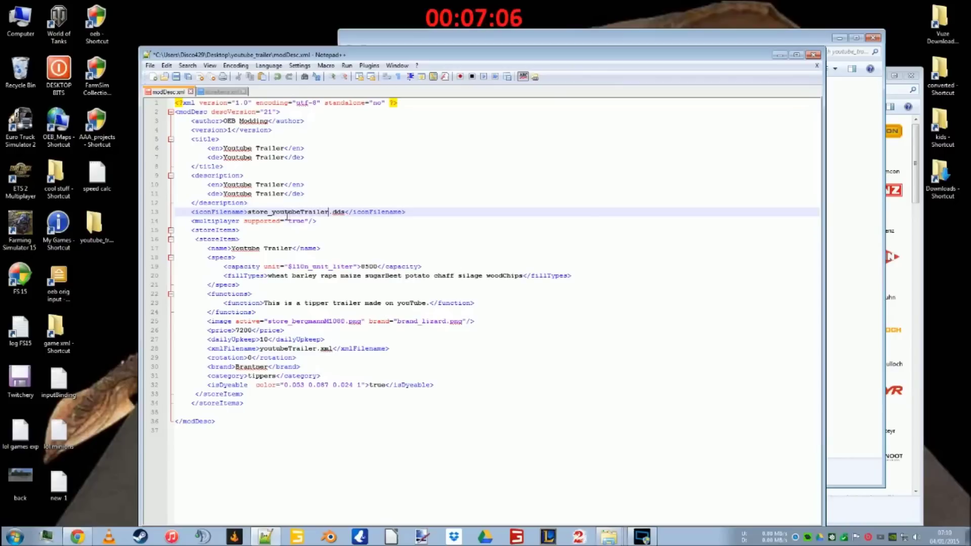
Copy youtubeTrailer from the icon filename into the active image name, making it store_youtubeTrailer.png
left_click_drag(272, 213, 331, 213)
key("ctrl+c")
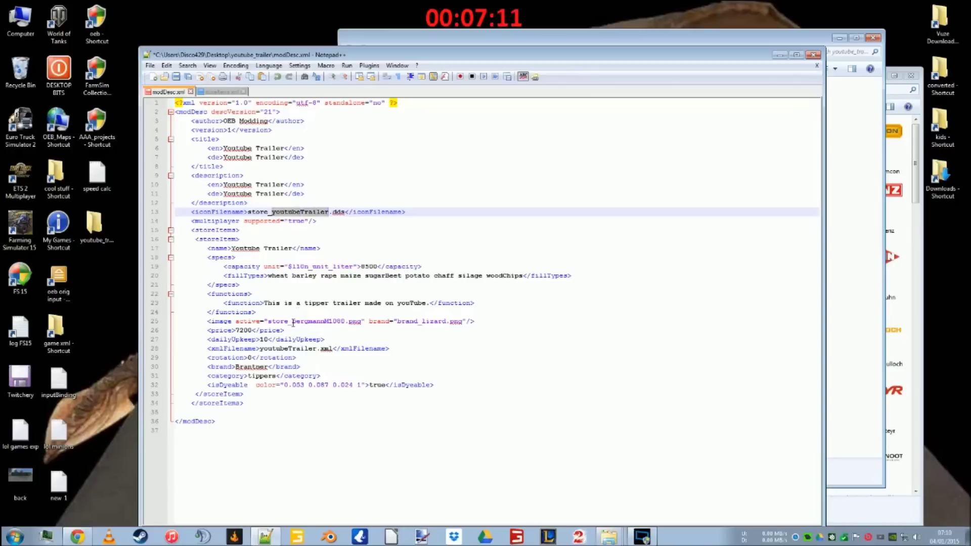
left_click_drag(293, 323, 345, 324)
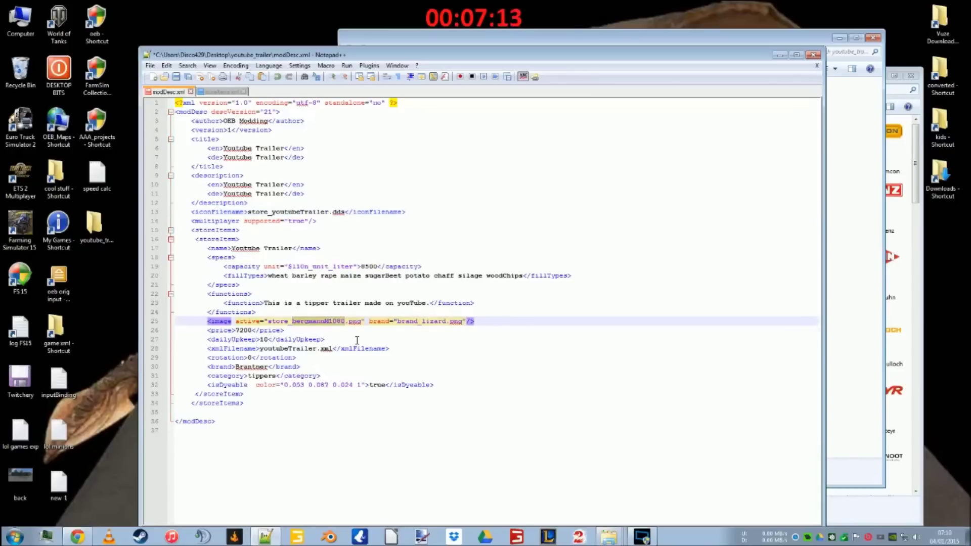
key("ctrl+v")
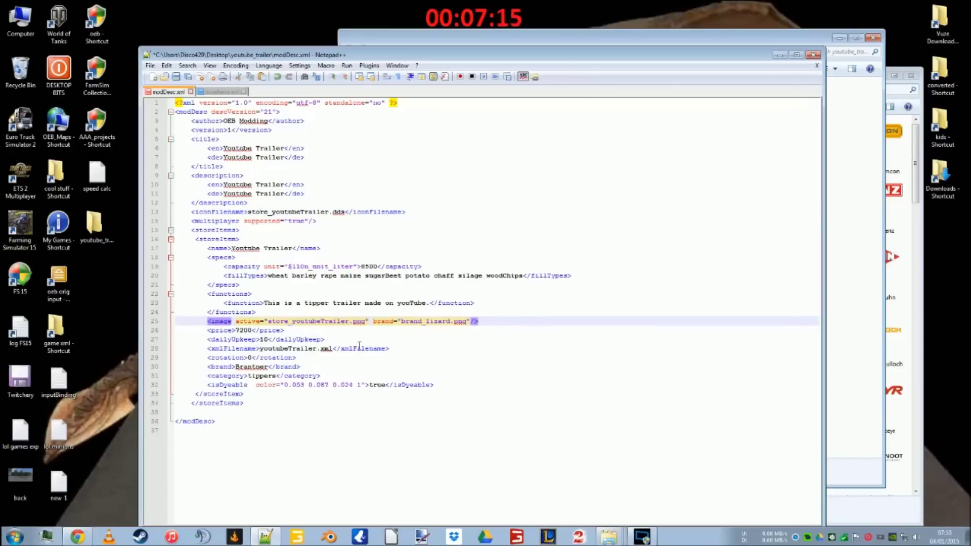
Set the text editor aside and examine brand_krone.dds inside the OEB_BigM500 archive as an example brand image
left_click(860, 208)
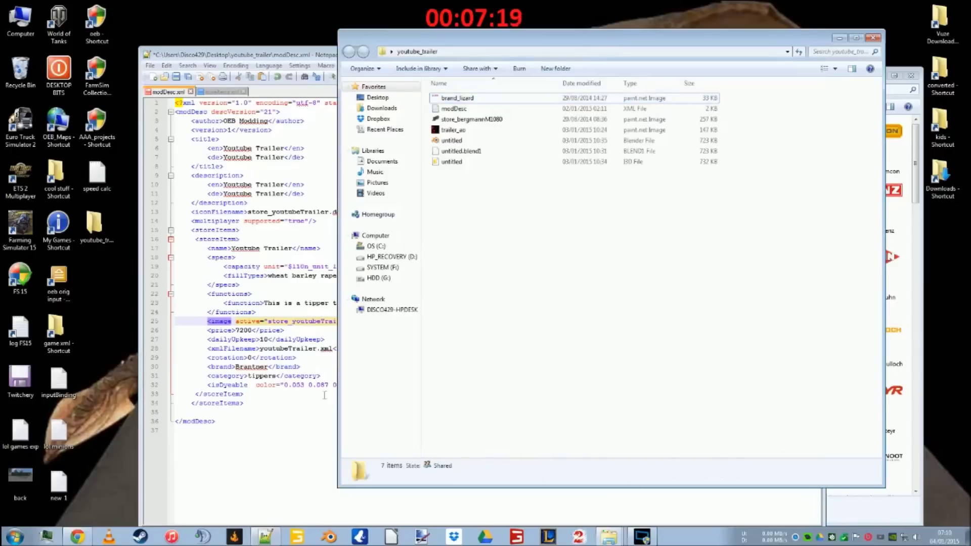
left_click(283, 60)
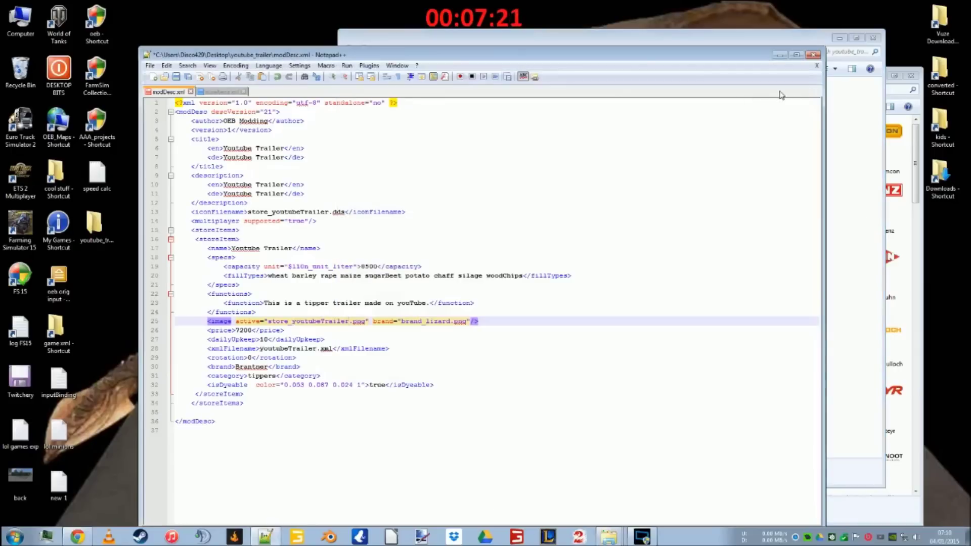
left_click(787, 56)
double_click(251, 222)
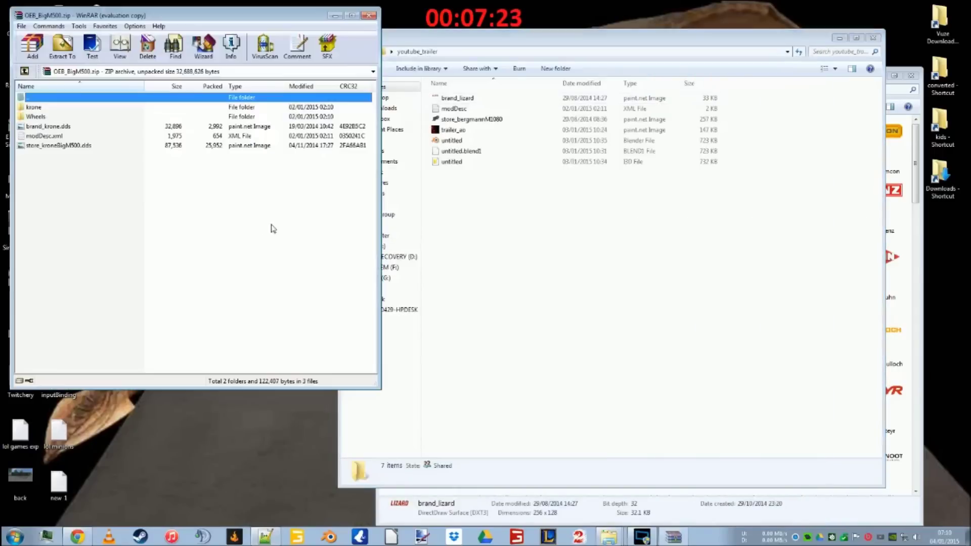
left_click(59, 127)
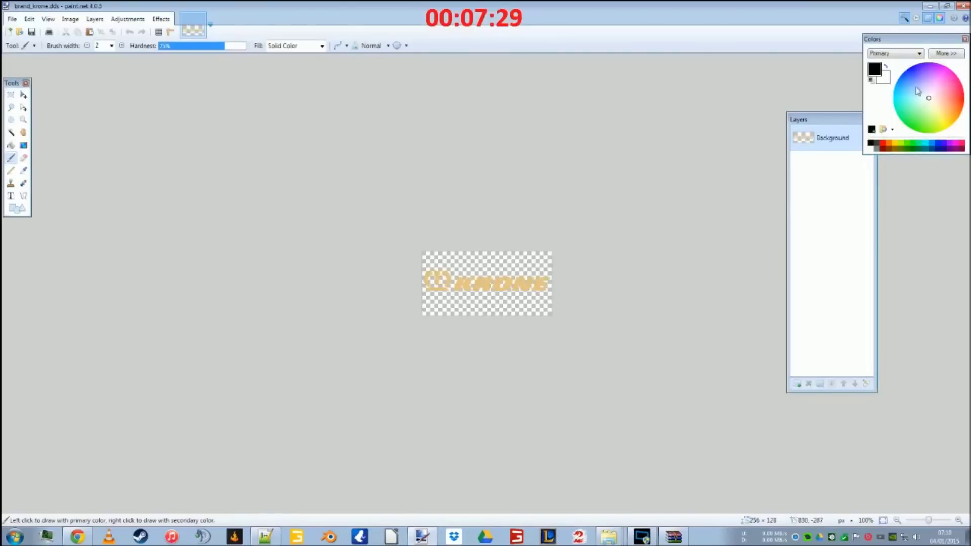
left_click(963, 5)
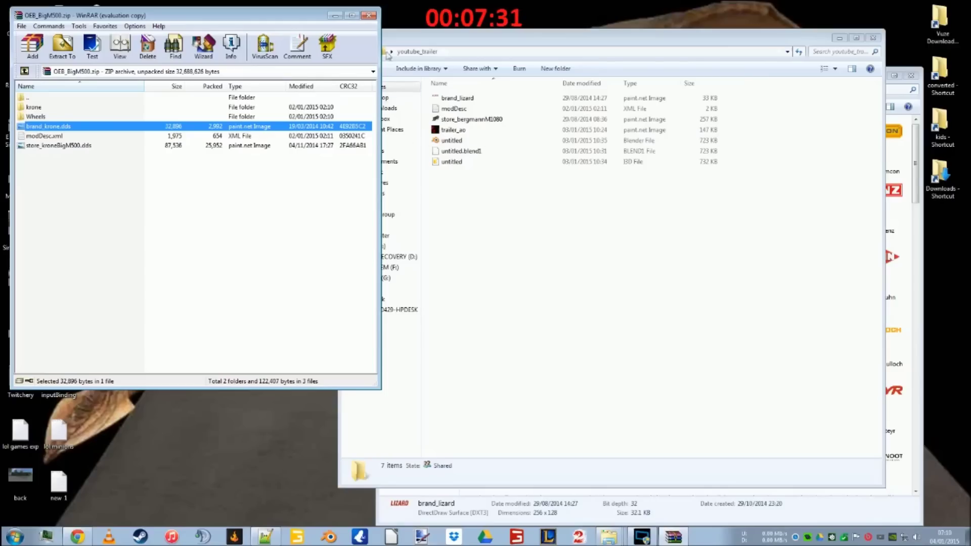
left_click(368, 16)
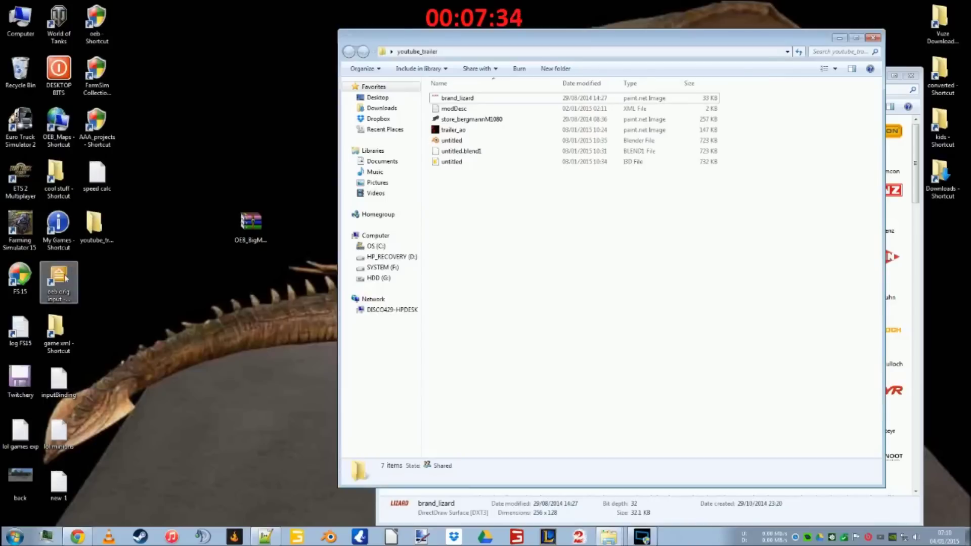
Browse from the oeb orig input shortcut to OEB, FarmingSimulator2015, mods and open the OebWeightPack_FS15 archive
double_click(58, 281)
double_click(473, 121)
left_click(475, 114)
double_click(475, 111)
double_click(463, 108)
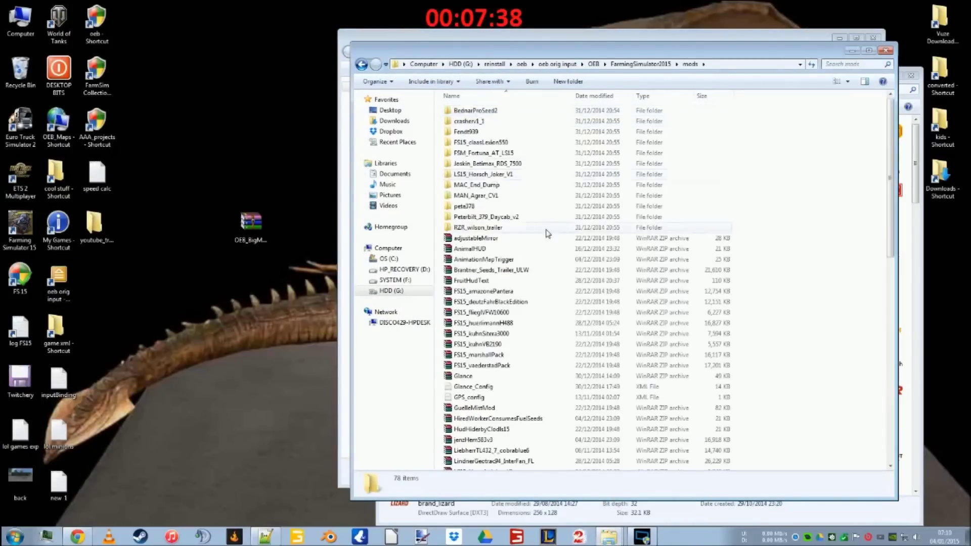
scroll(460, 332, "down", 1)
scroll(506, 364, "down", 9)
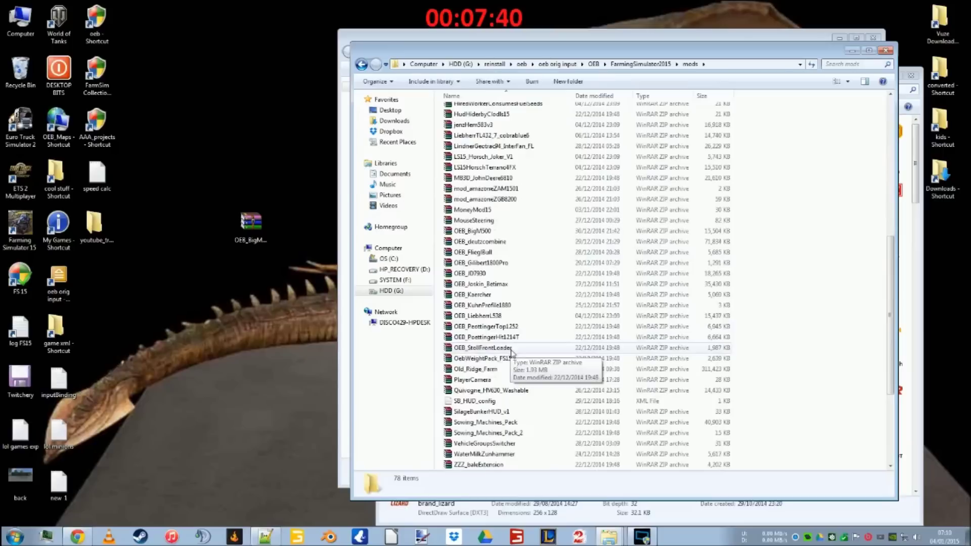
double_click(506, 361)
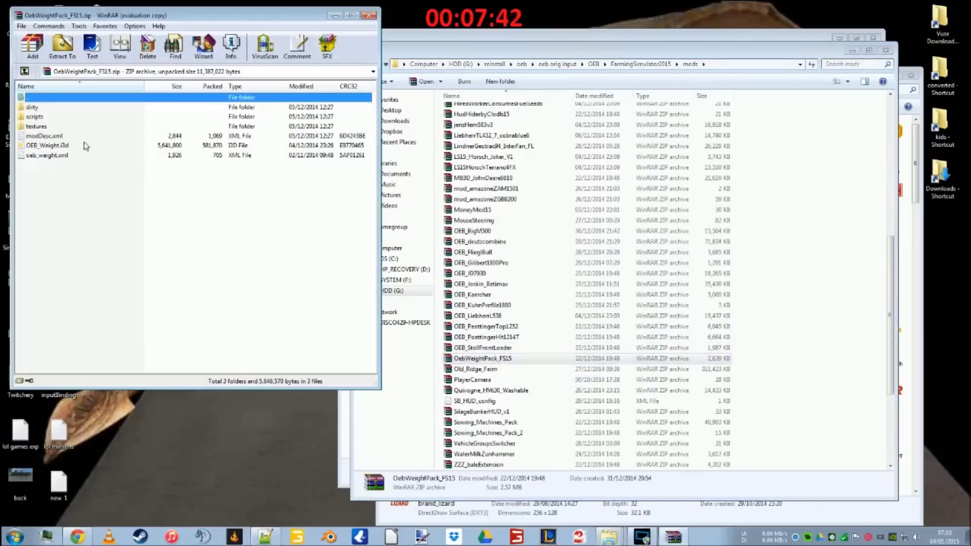
Extract brand_oeb.dds from the archive's textures folder to the desktop, and close the archive and the mods folder
double_click(40, 126)
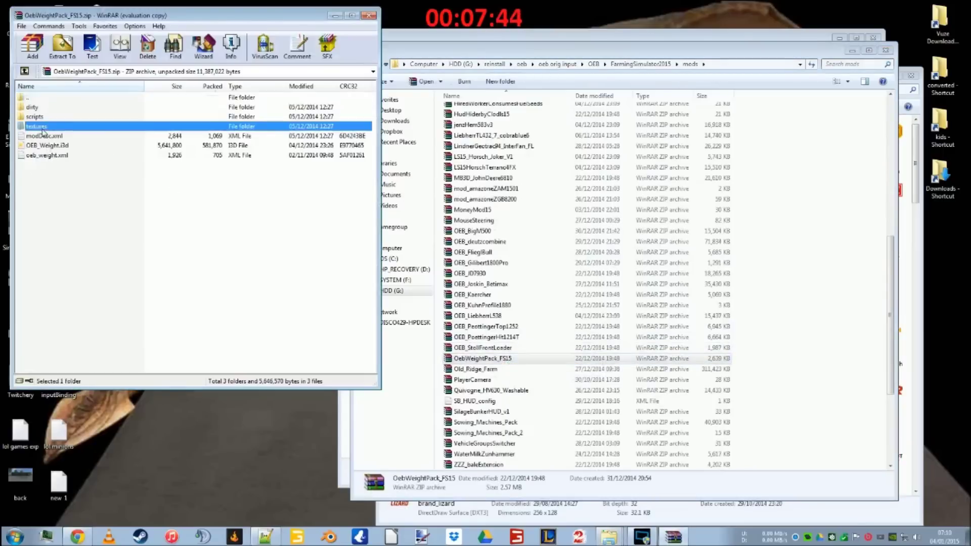
left_click_drag(59, 128, 255, 464)
left_click(369, 15)
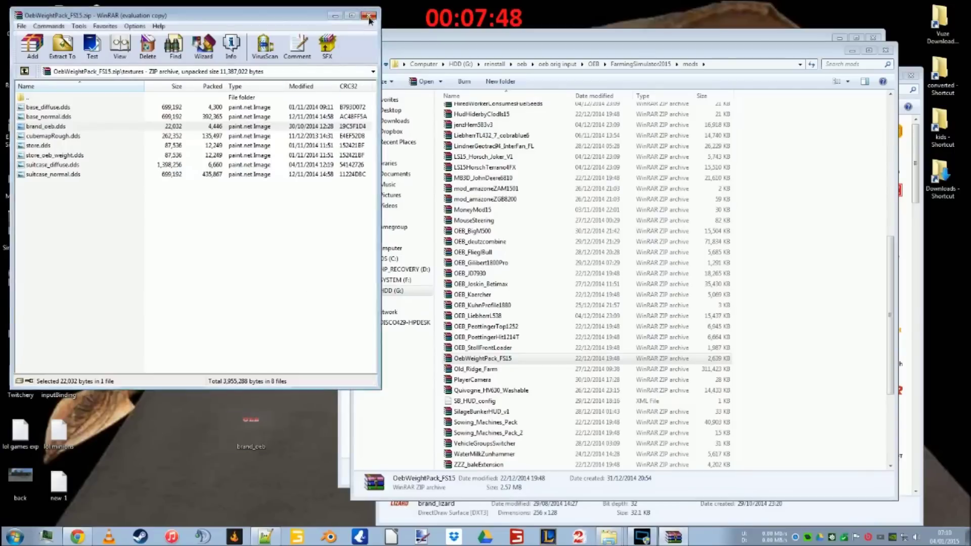
left_click(885, 50)
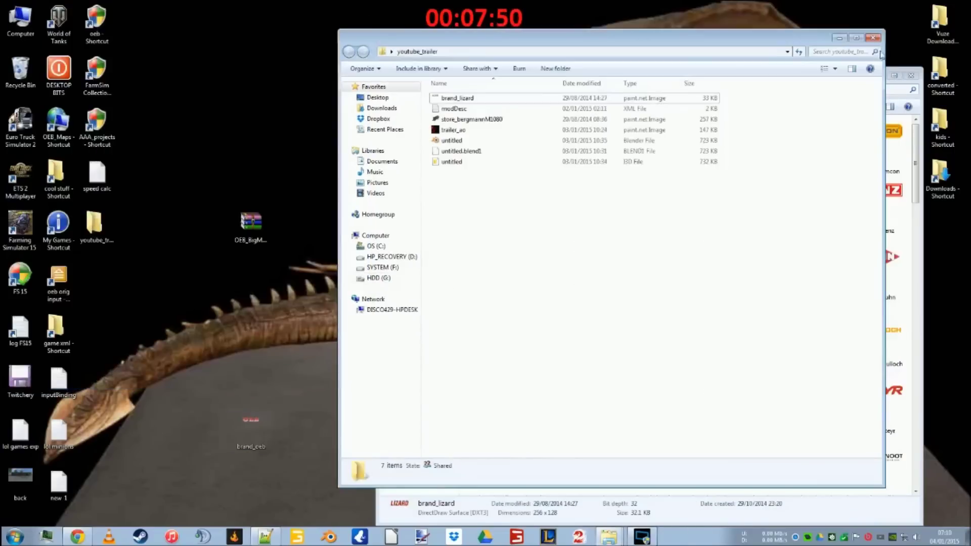
Move brand_oeb from the desktop into the youtube_trailer folder and delete brand_lizard from that folder
left_click_drag(257, 428, 547, 274)
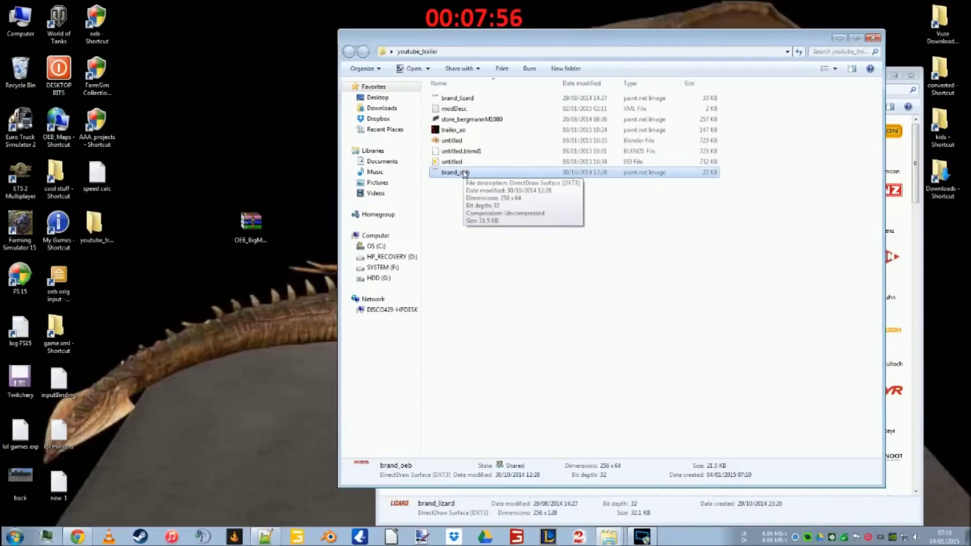
left_click(459, 97)
key("Delete")
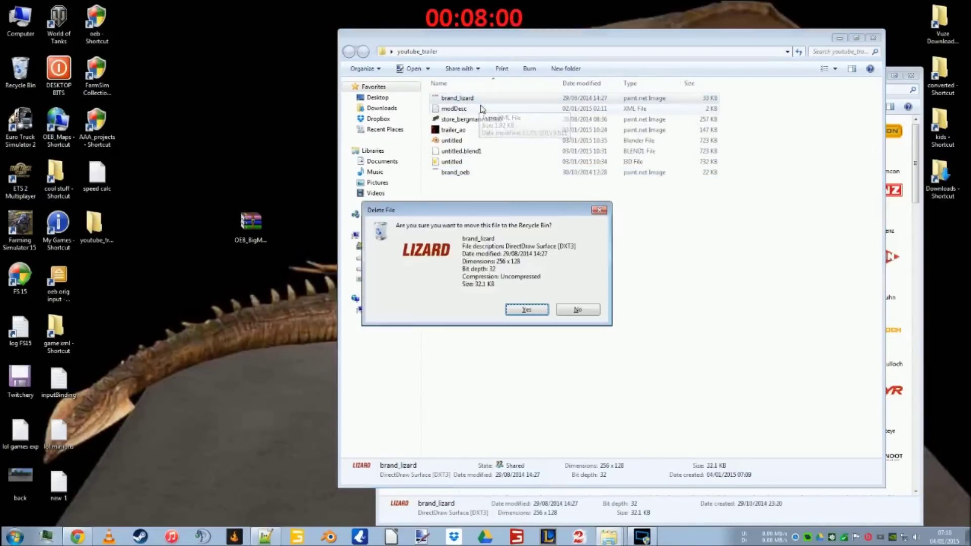
left_click(543, 310)
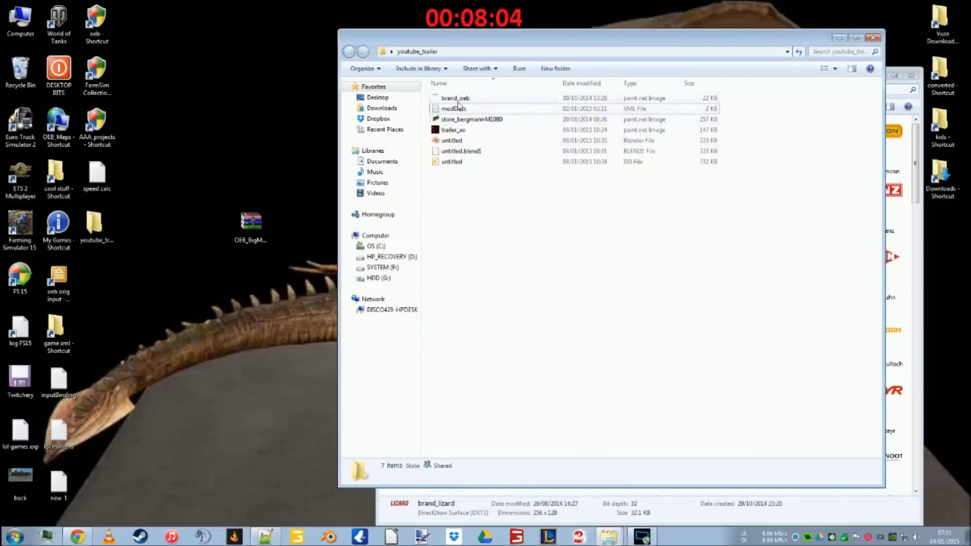
left_click(471, 99)
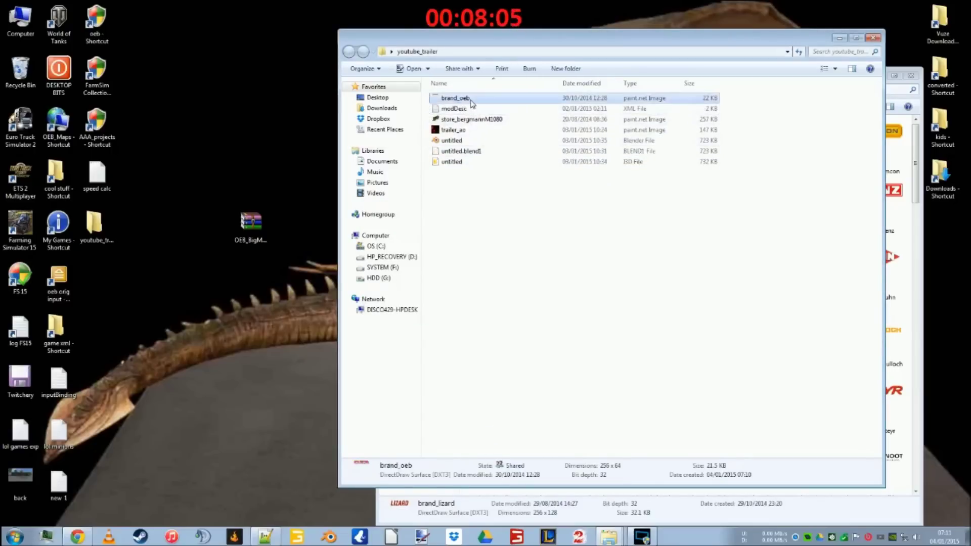
Rename the store_bergmannM1080 image file as store_youtubeTrailer
left_click(489, 120)
left_click(491, 121)
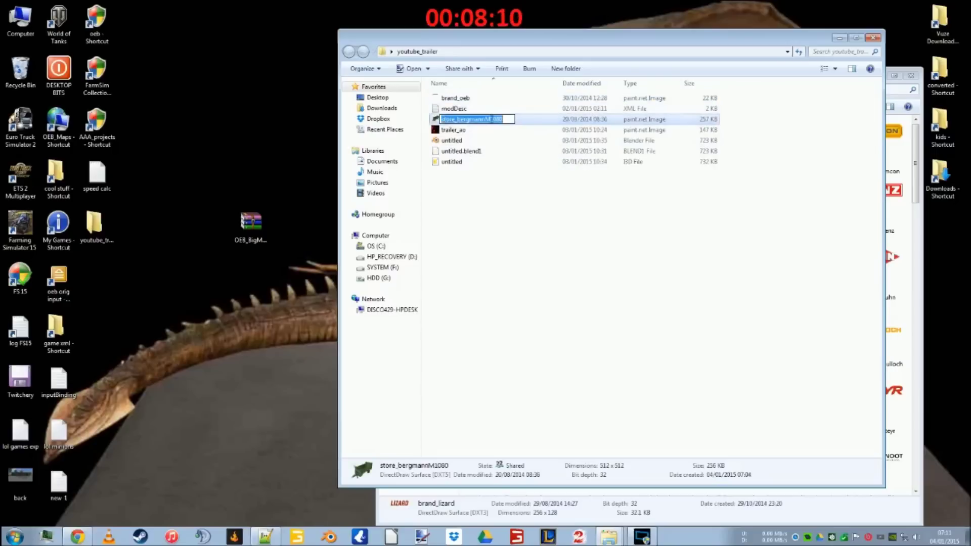
key("End")
key("BackSpace")
key("BackSpace")
key("BackSpace")
key("BackSpace")
key("BackSpace")
key("BackSpace")
key("BackSpace")
key("BackSpace")
key("BackSpace")
key("BackSpace")
key("BackSpace")
key("BackSpace")
key("BackSpace")
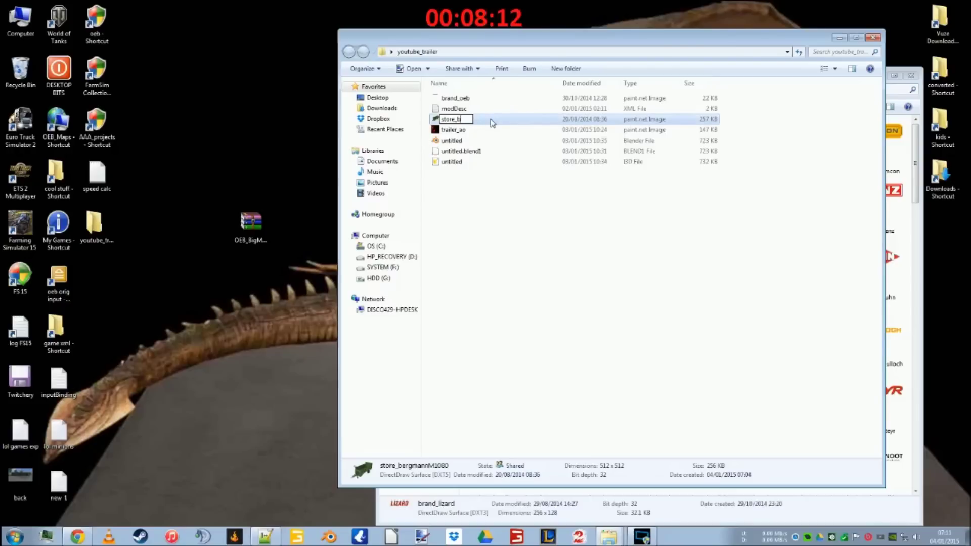
type("youTube")
key("BackSpace")
key("BackSpace")
key("BackSpace")
key("BackSpace")
type("tube_railer")
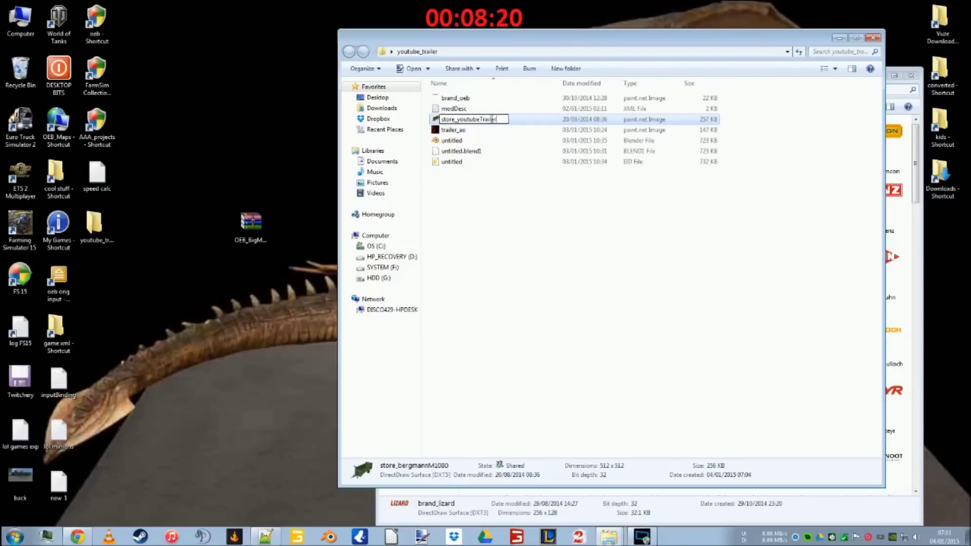
left_click(605, 263)
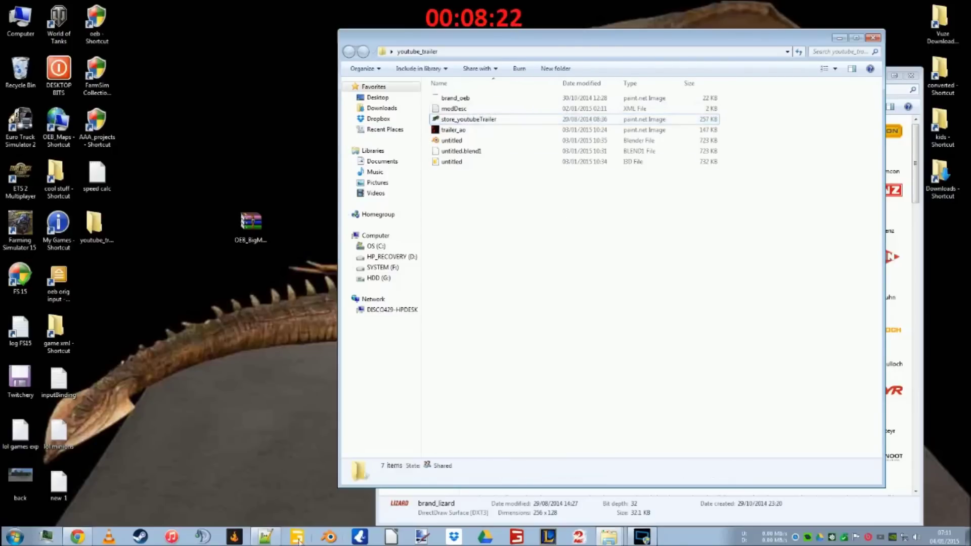
Return to modDesc.xml in Notepad++ and change the store item's brand image to brand_oeb.png
key("alt+Tab")
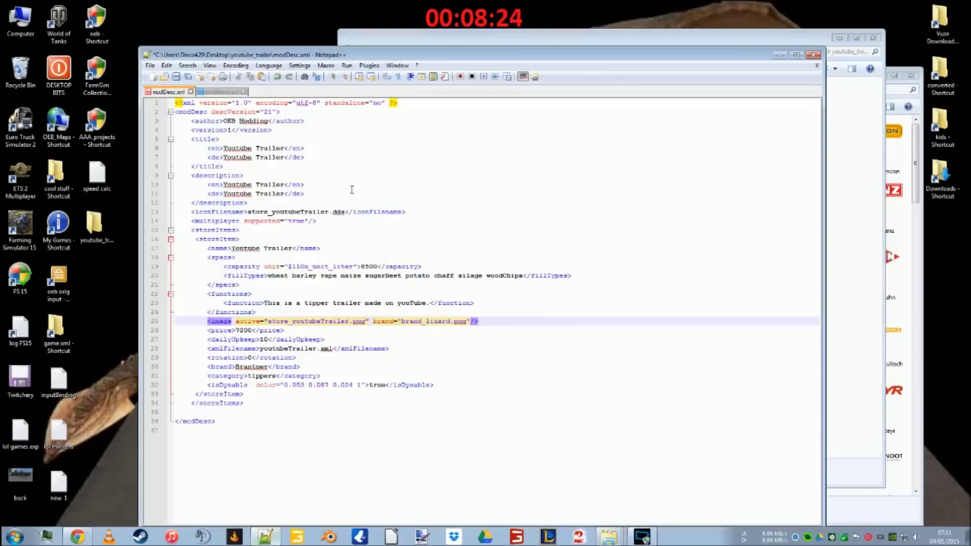
left_click_drag(403, 57, 468, 150)
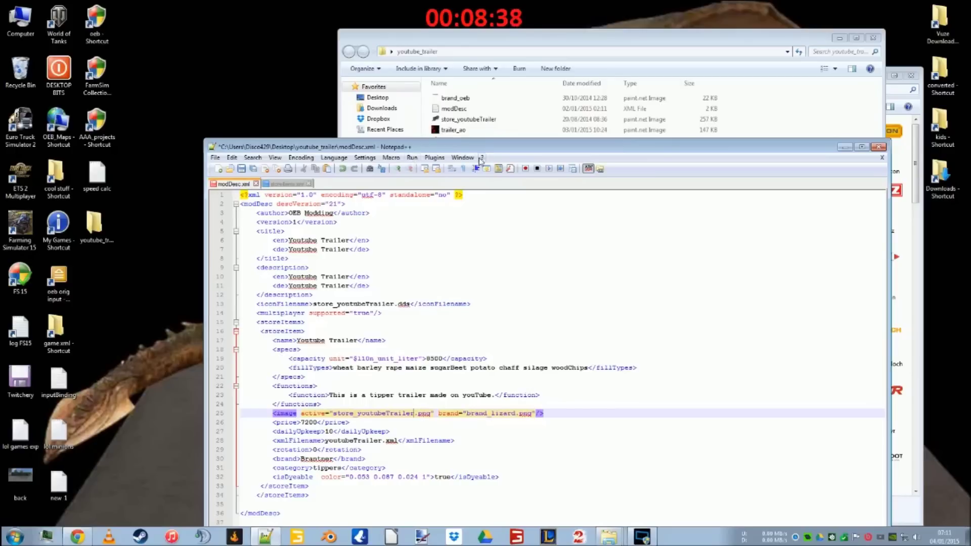
left_click(514, 414)
key("BackSpace")
key("BackSpace")
key("BackSpace")
key("BackSpace")
key("BackSpace")
key("BackSpace")
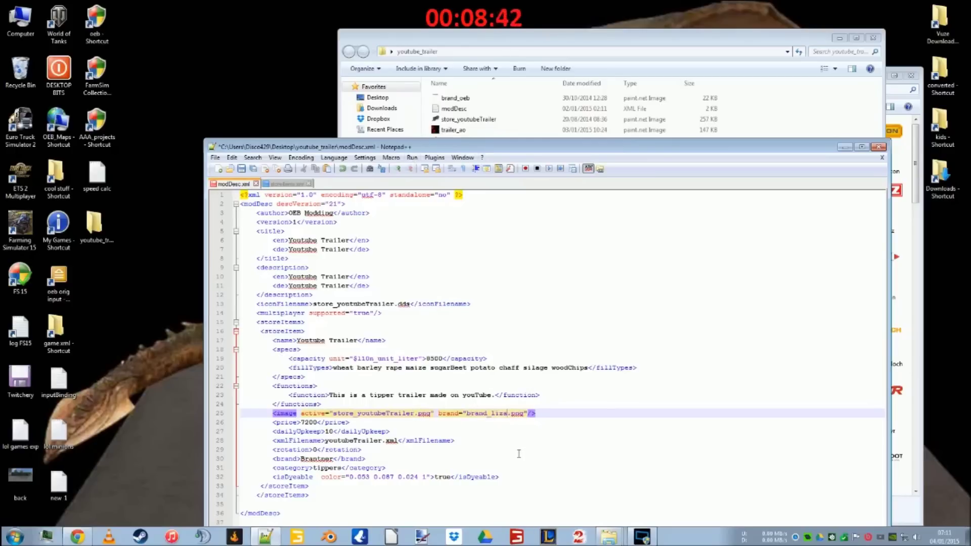
type("oeb")
Replace the store item's brand value Brantner with OEB in modDesc.xml
left_click(335, 450)
left_click(326, 458)
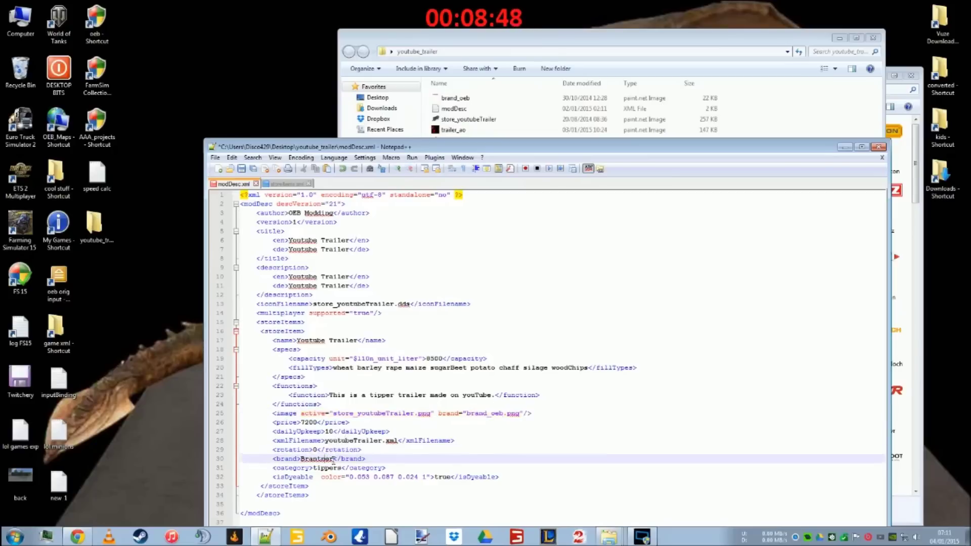
left_click_drag(334, 459, 301, 459)
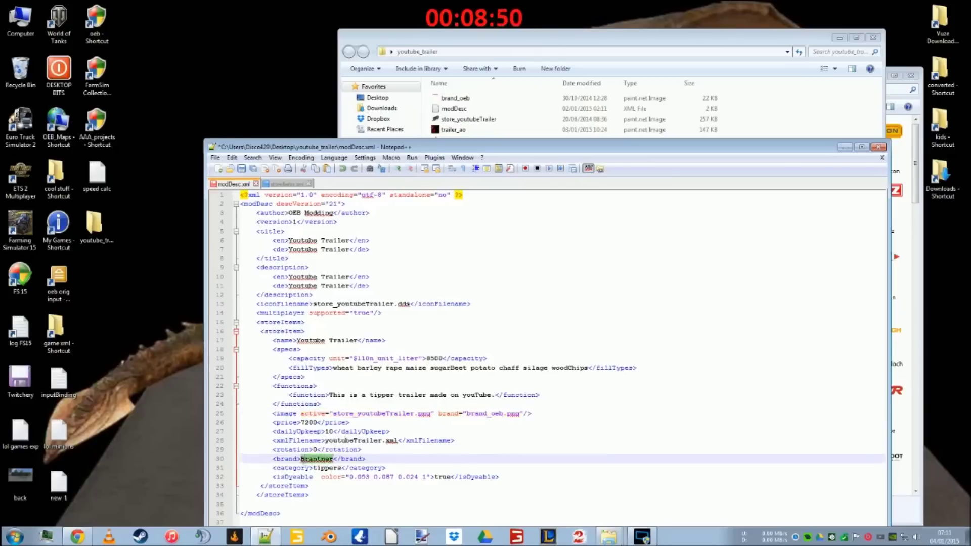
key("Caps_Lock")
type("OEB")
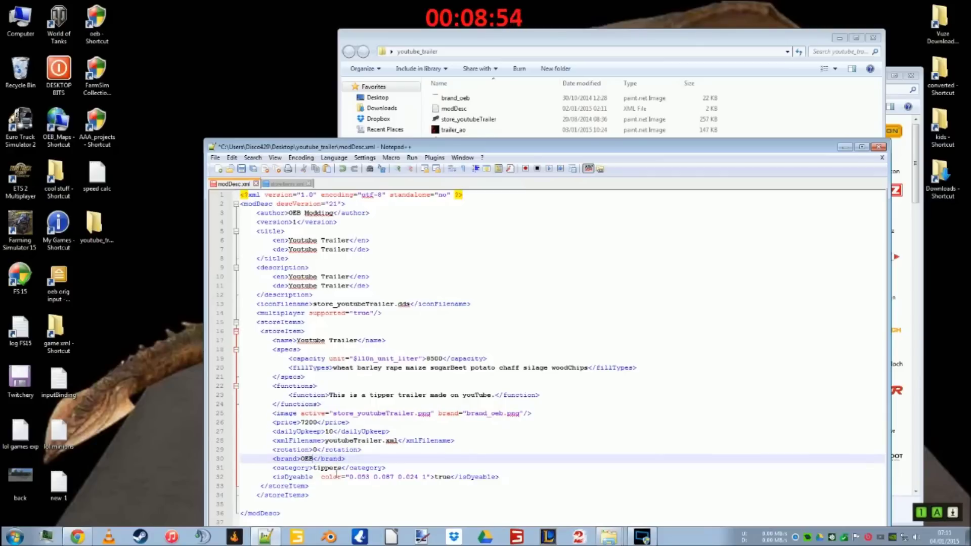
Save modDesc.xml, close the other open XML file and minimize the editor
left_click(327, 477)
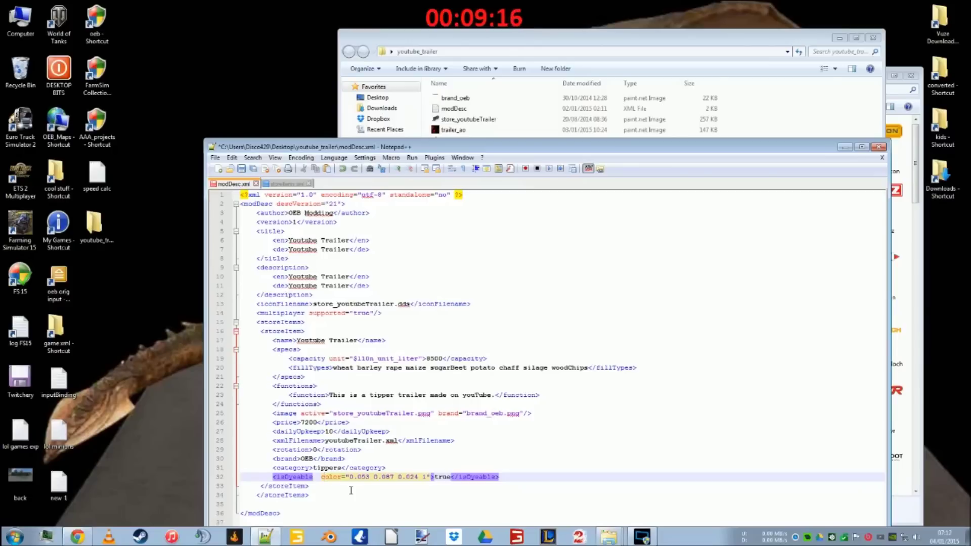
left_click_drag(567, 150, 543, 75)
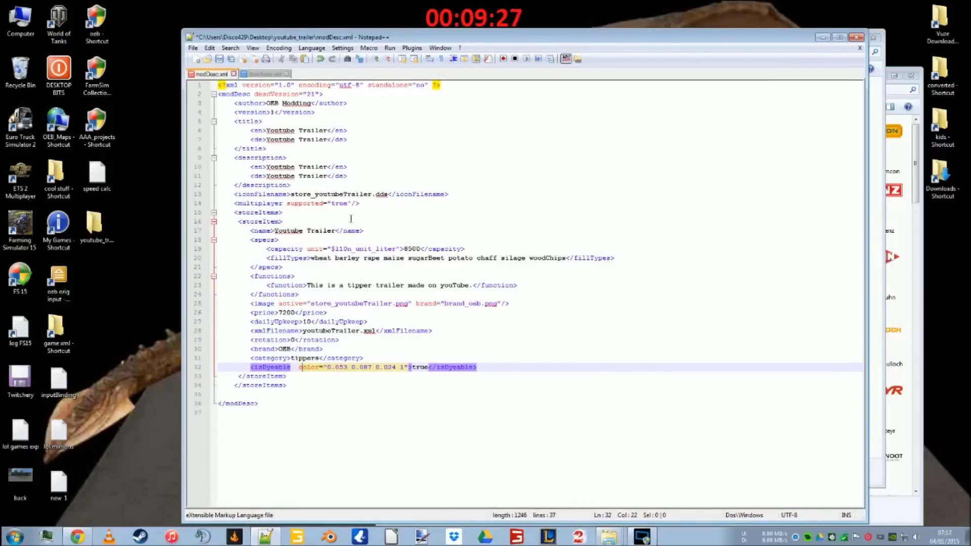
left_click(221, 60)
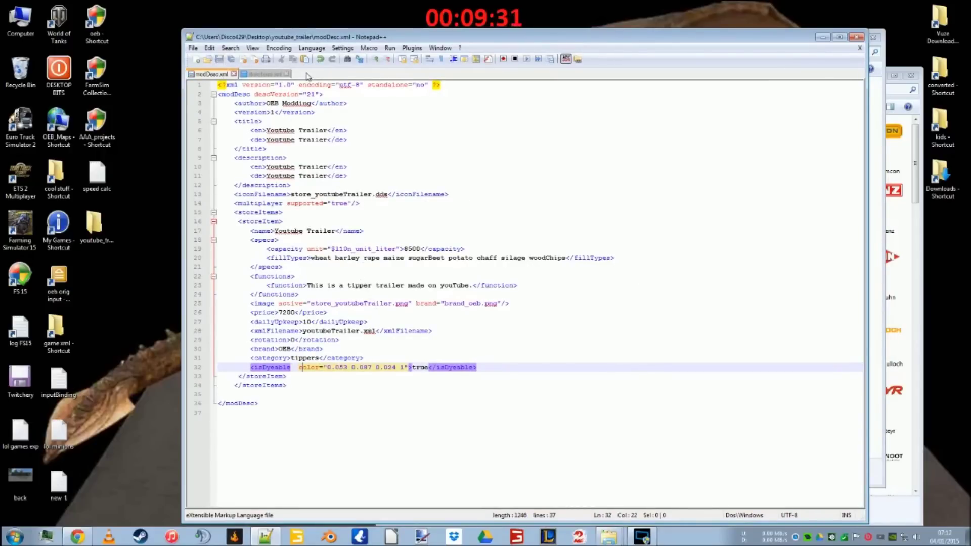
left_click(288, 74)
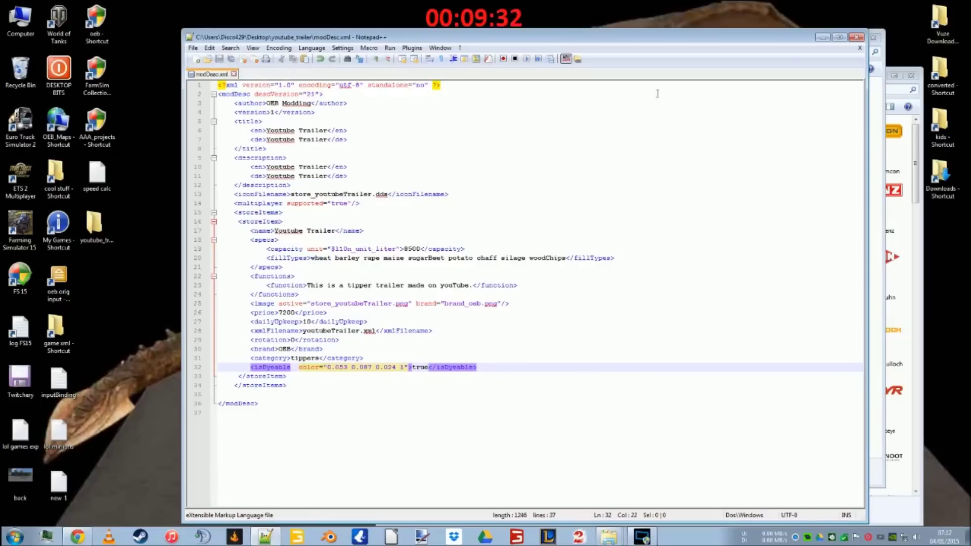
left_click(823, 37)
Bring up the game's store folder window and browse from there to data, vehicles, trailers, brantner
mouse_move(611, 538)
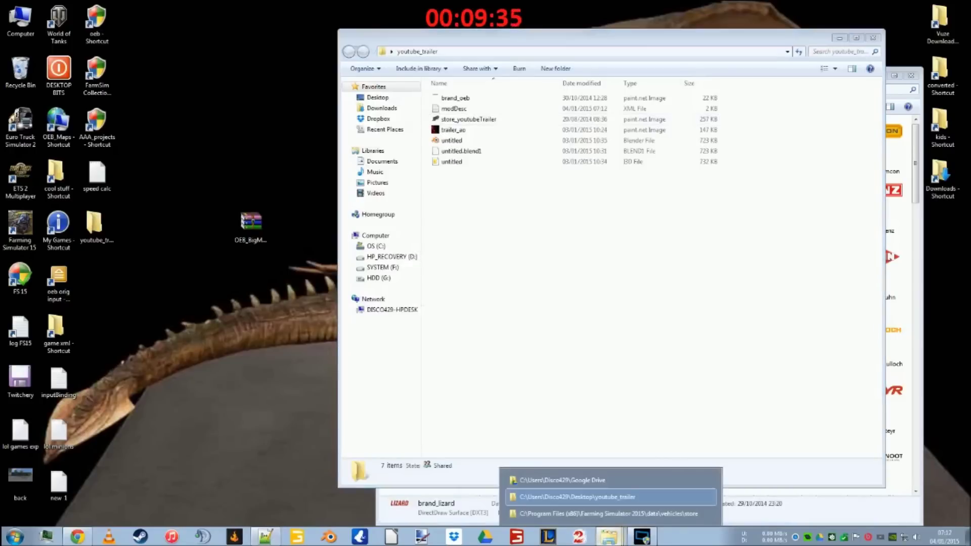
left_click(626, 513)
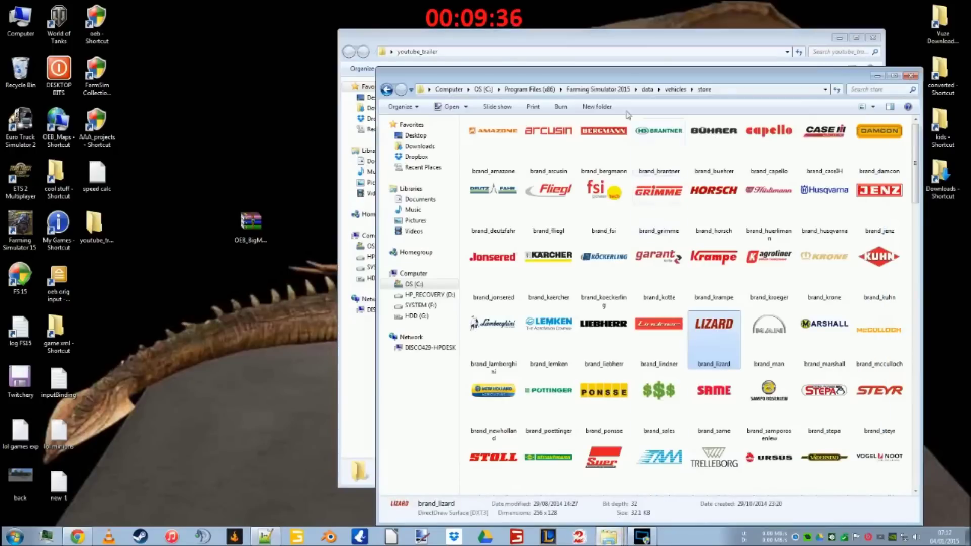
left_click(675, 89)
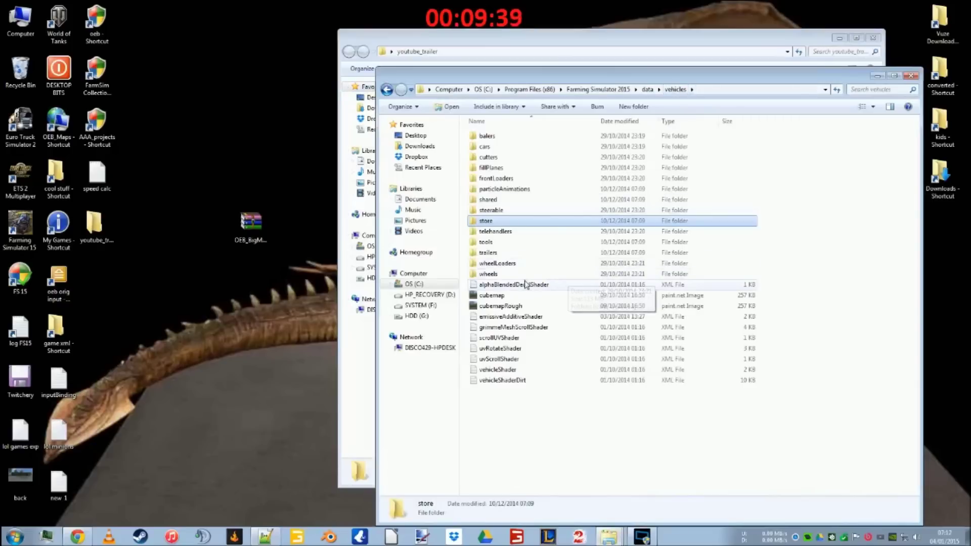
double_click(488, 252)
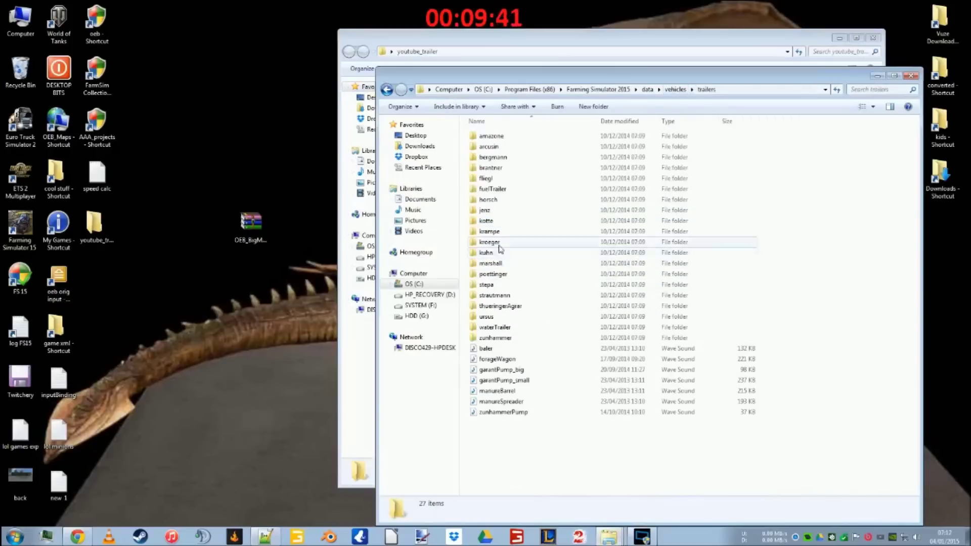
double_click(498, 168)
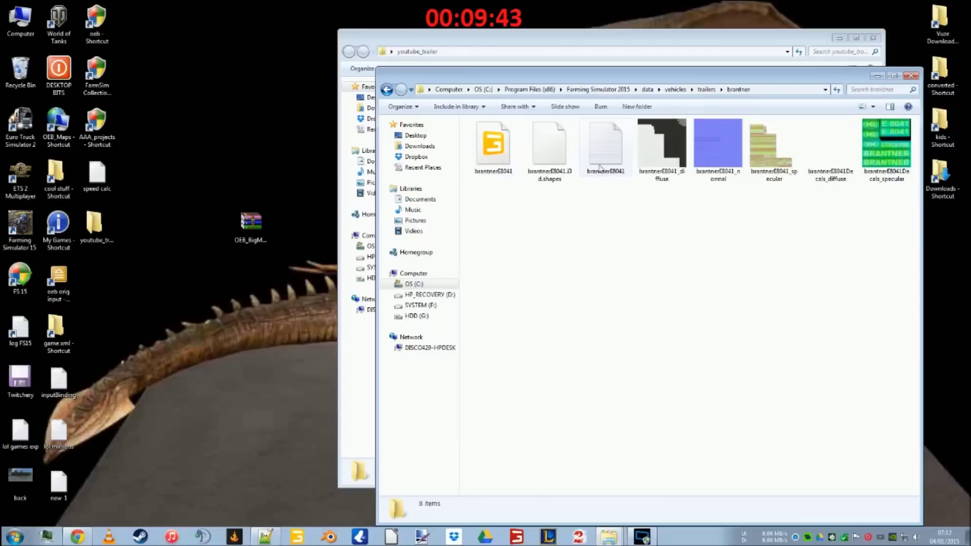
Copy the brantnerE8041 XML file from the brantner folder into the youtube_trailer folder
right_click(618, 151)
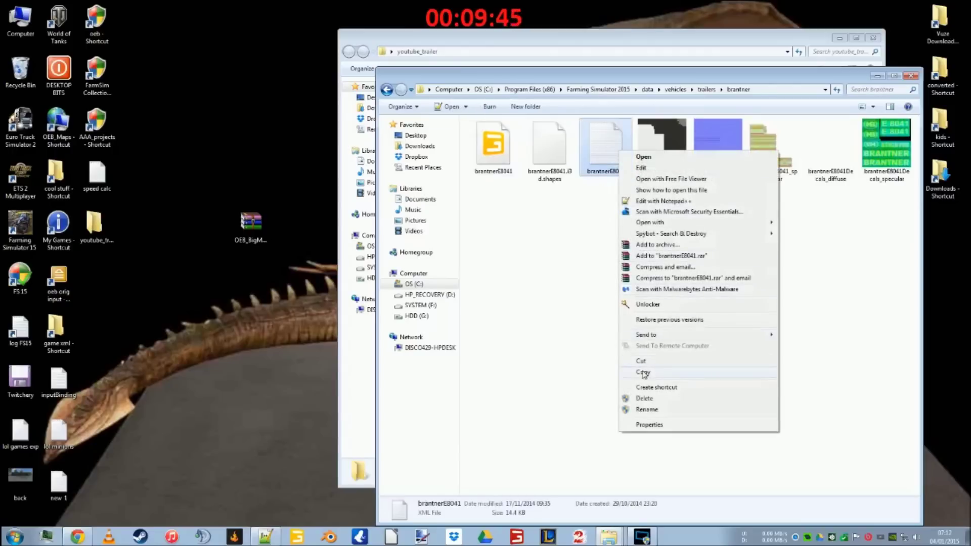
left_click(555, 310)
right_click(600, 141)
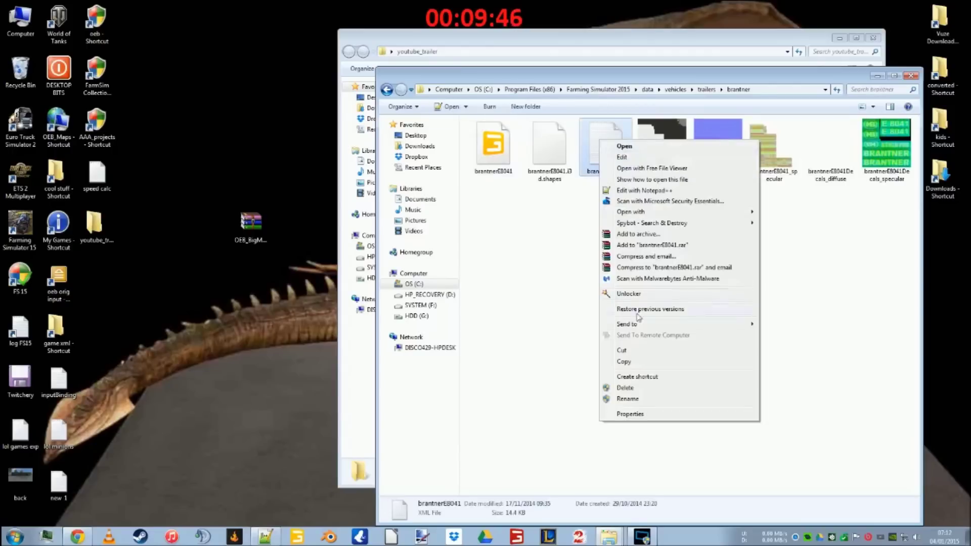
left_click(625, 361)
left_click_drag(760, 76, 550, 287)
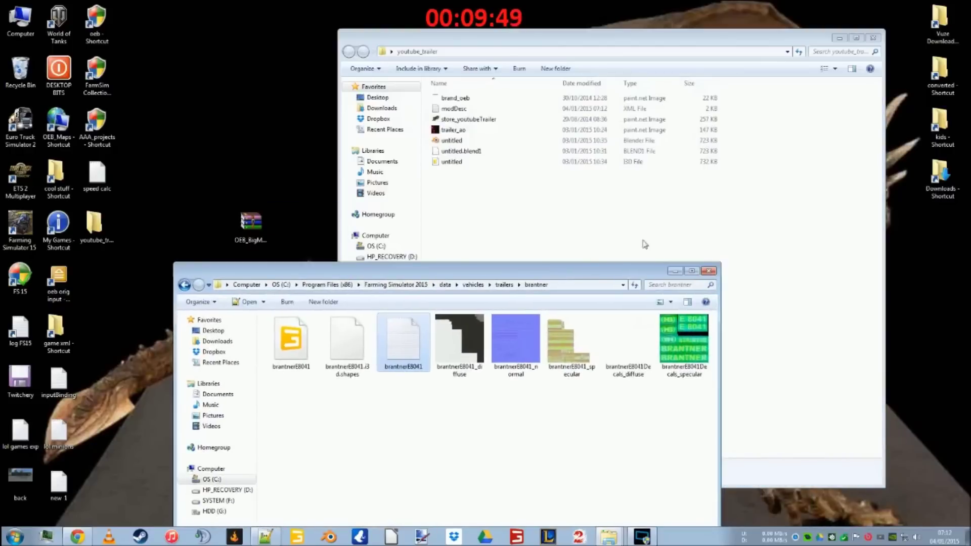
left_click(808, 248)
right_click(808, 249)
left_click(832, 316)
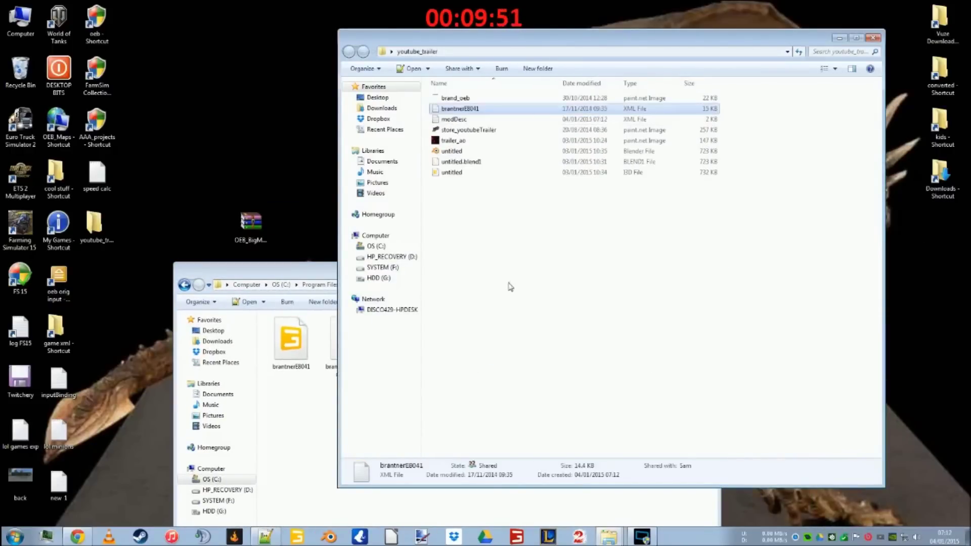
Check modDesc.xml briefly and open the name of the copied brantnerE8041 XML file for editing
left_click(267, 538)
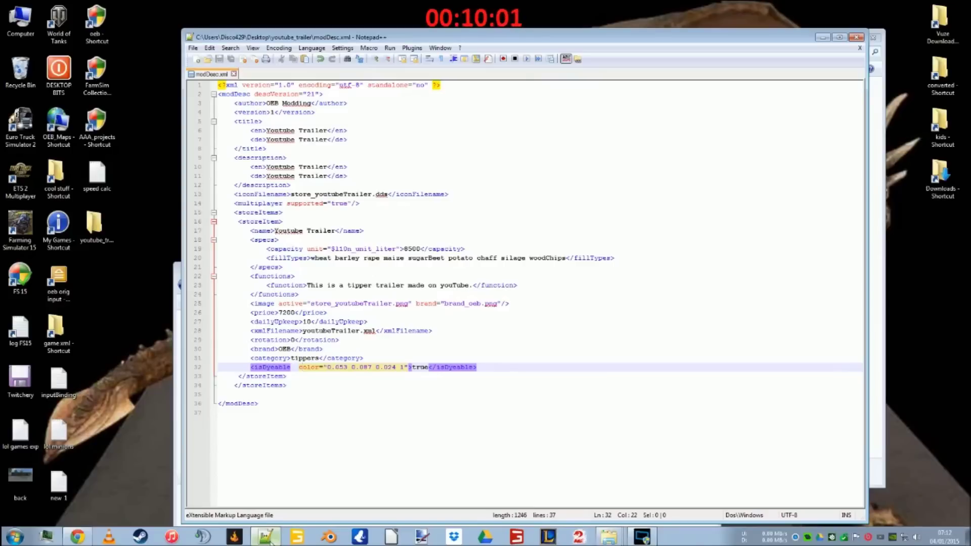
left_click(266, 537)
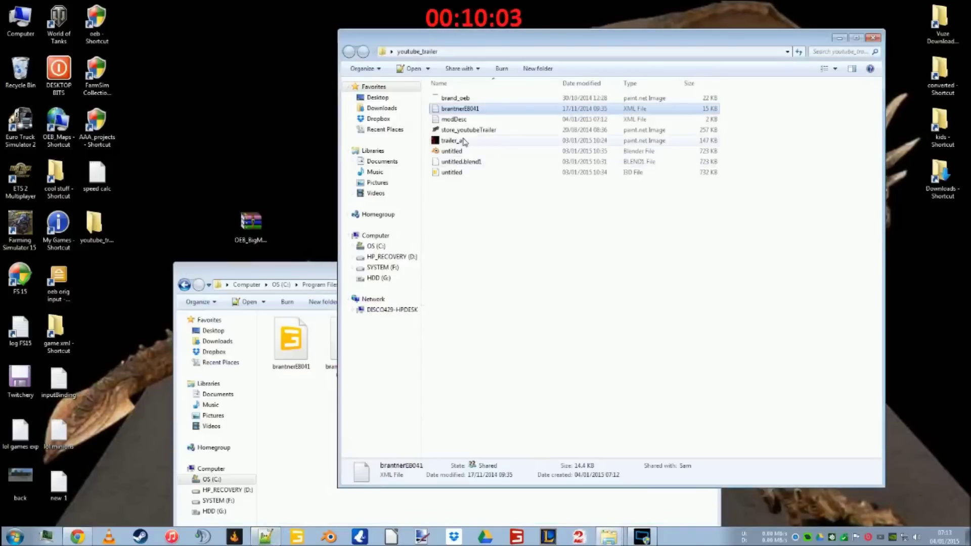
left_click(475, 110)
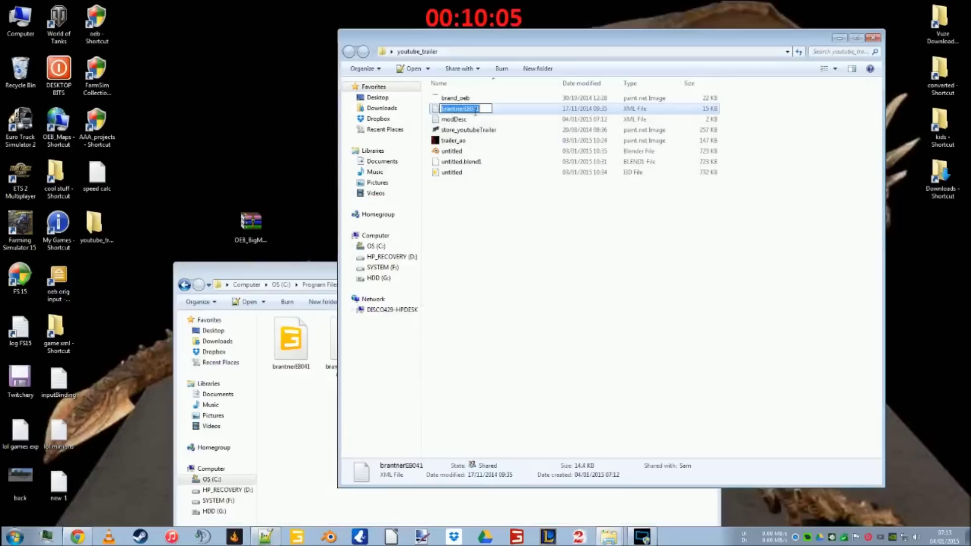
type("YOUTUBETRAILER")
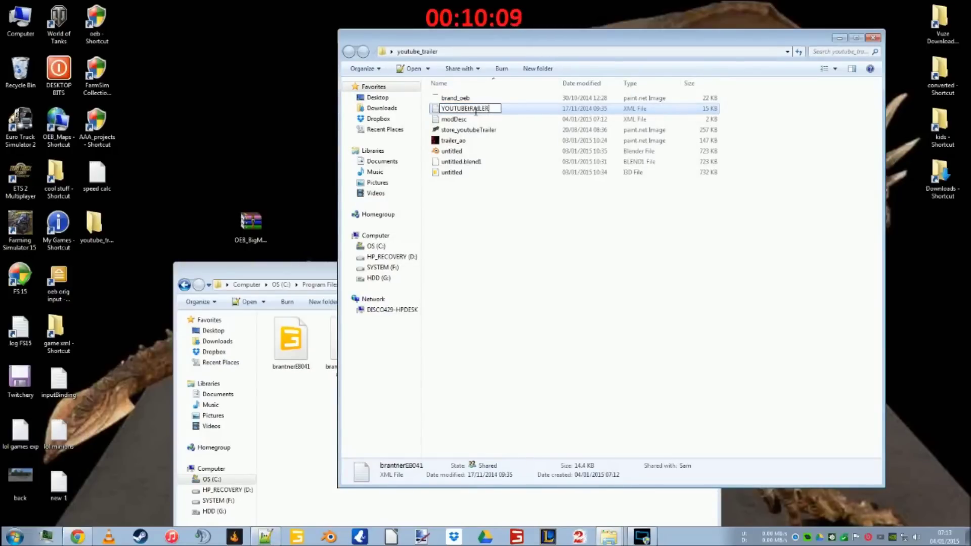
key("BackSpace")
key("BackSpace")
key("BackSpace")
key("BackSpace")
key("BackSpace")
key("BackSpace")
key("BackSpace")
key("BackSpace")
key("BackSpace")
key("BackSpace")
key("BackSpace")
key("BackSpace")
key("BackSpace")
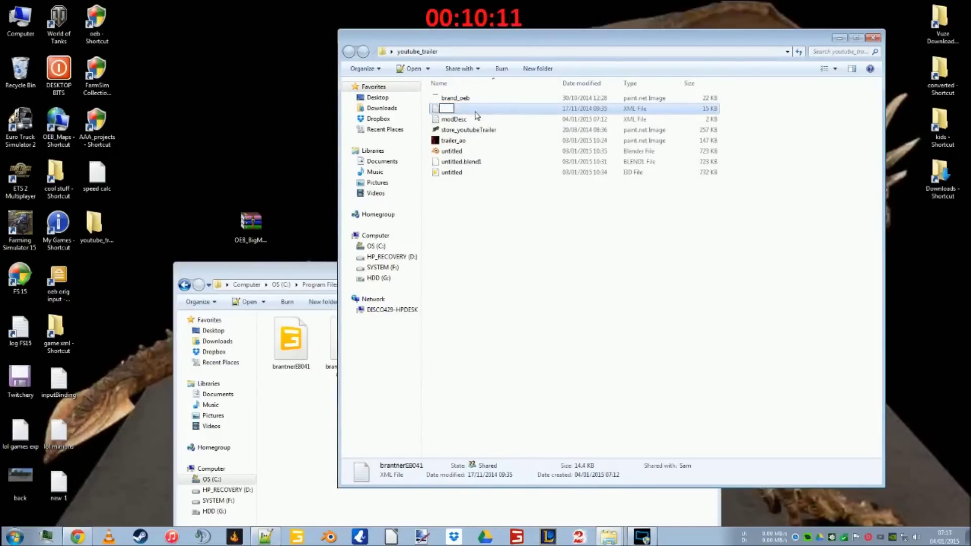
key("Caps_Lock")
type("you")
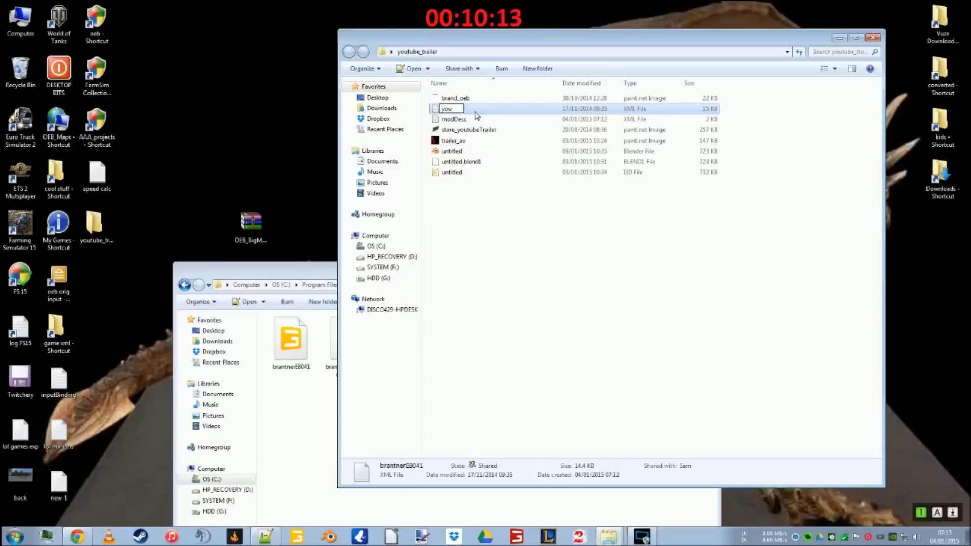
type("tubeTrailer")
key("Return")
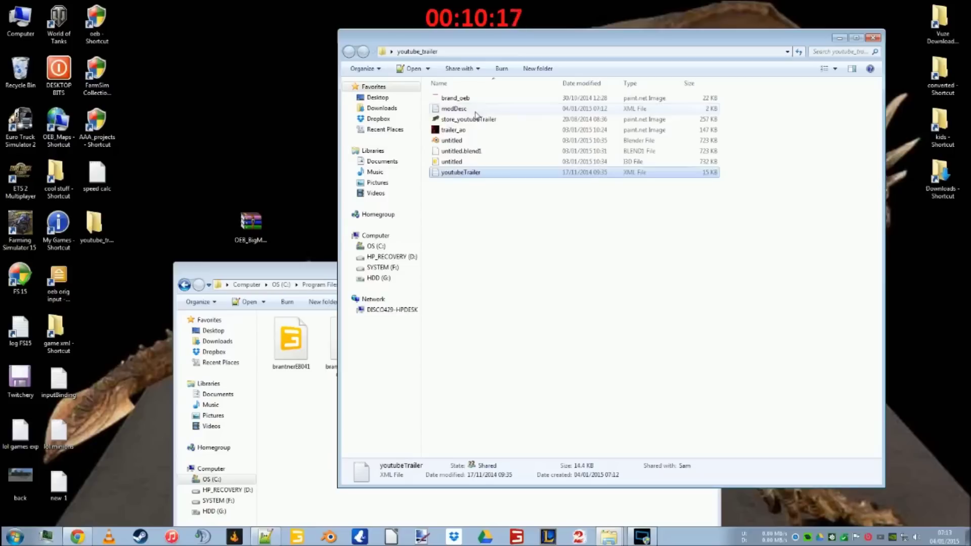
Open youtubeTrailer.xml and the original brantnerE8041.xml in Notepad++, then minimize the editor and the youtube_trailer folder
double_click(478, 172)
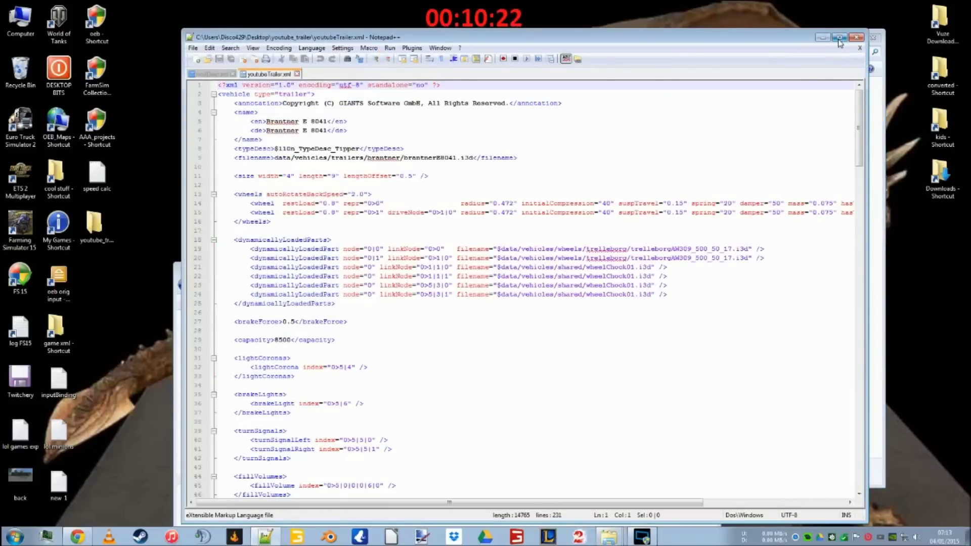
left_click(823, 37)
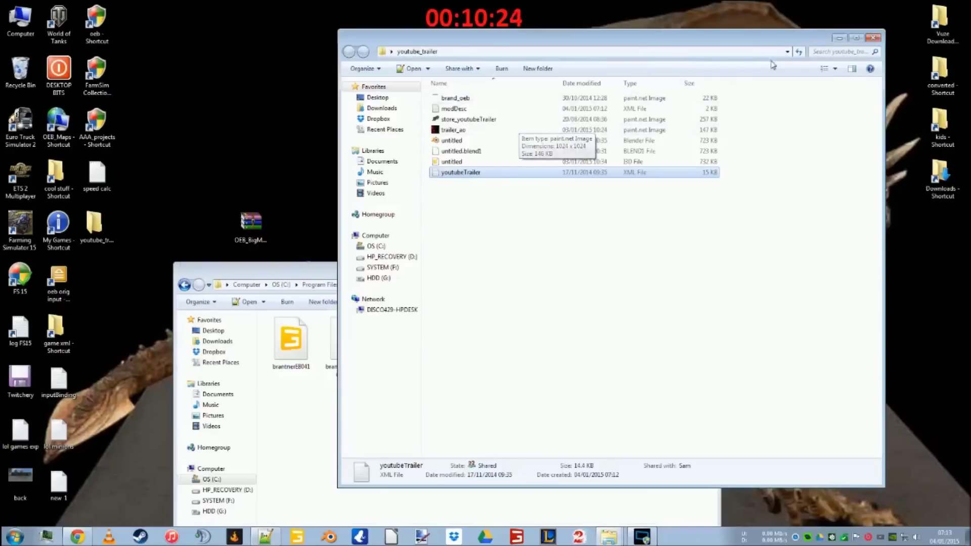
left_click(840, 38)
left_click_drag(529, 264, 636, 31)
double_click(520, 107)
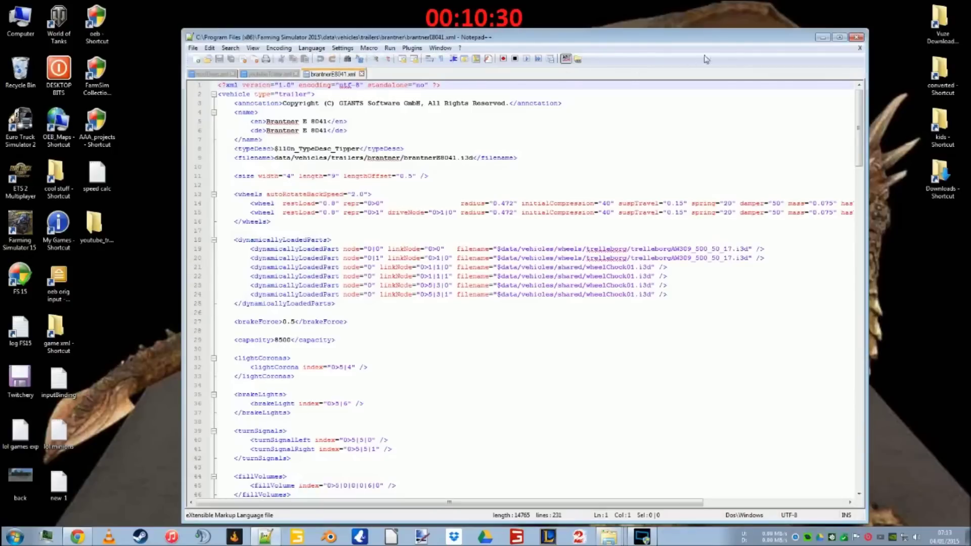
left_click(823, 37)
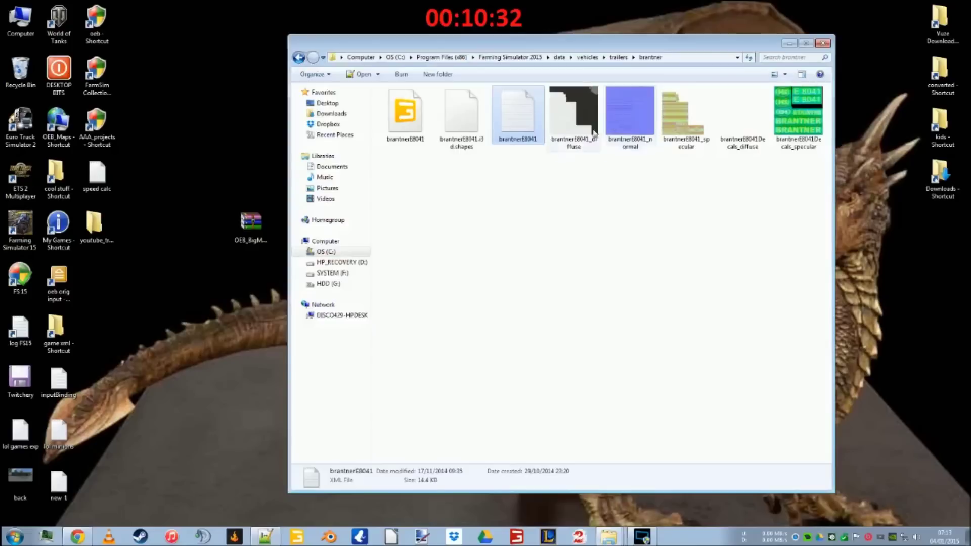
Open the brantnerE8041 I3D file from the brantner folder and minimize the folder window
left_click(410, 116)
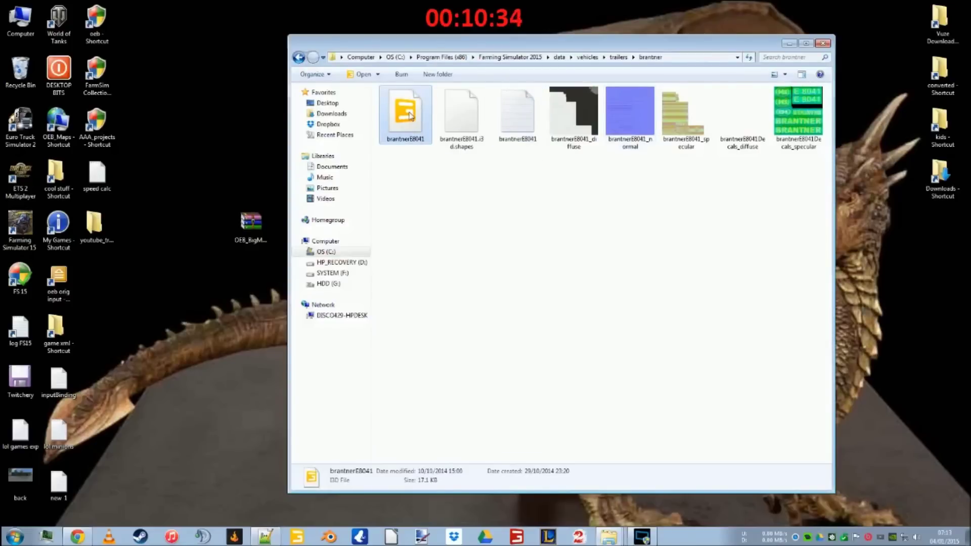
double_click(411, 117)
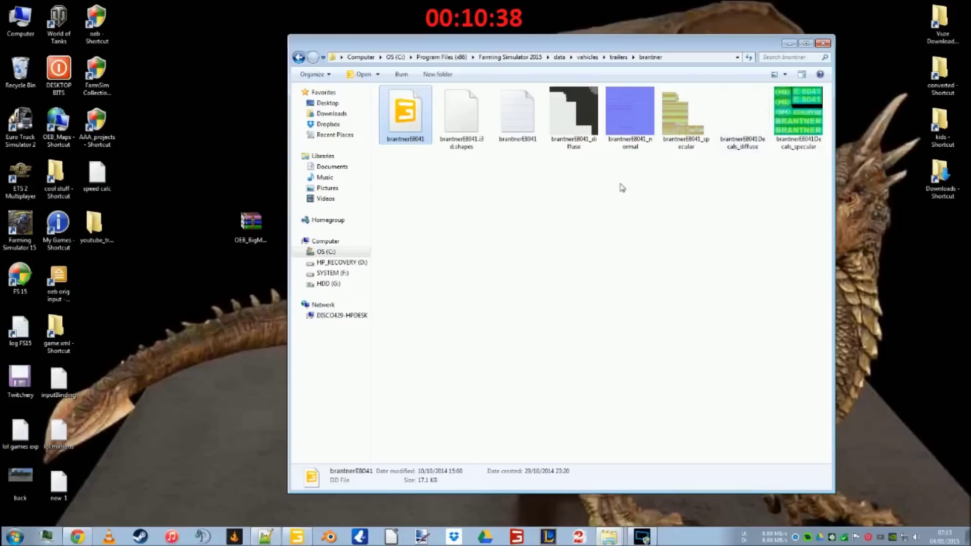
left_click(788, 44)
Bring the brantner folder back up and examine the brantnerE8041 diffuse, normal and specular texture files
mouse_move(621, 539)
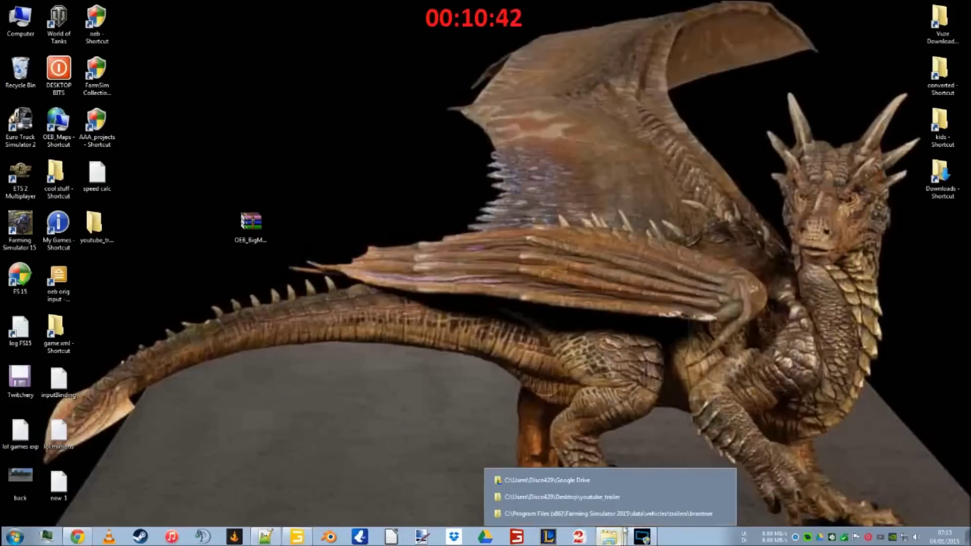
left_click(607, 514)
left_click(586, 97)
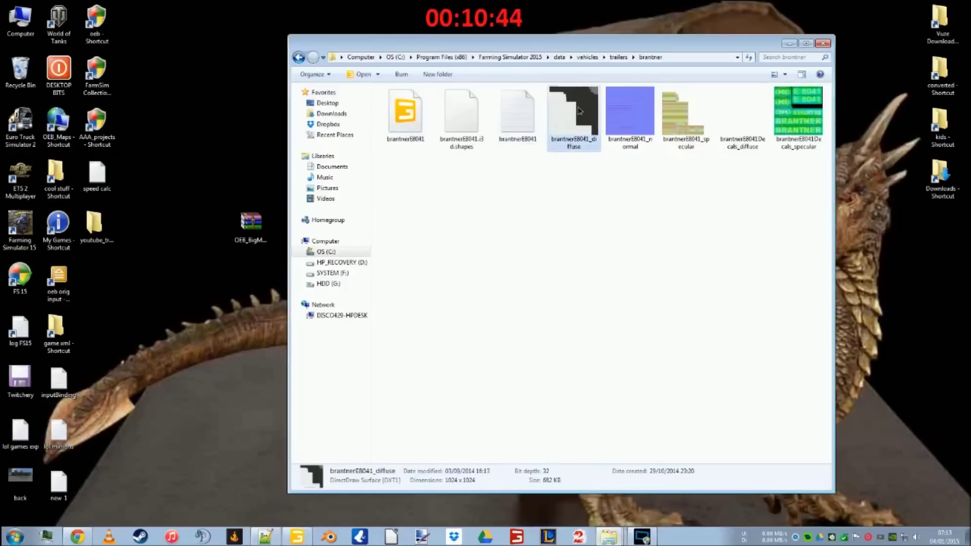
left_click(630, 123)
left_click(703, 139)
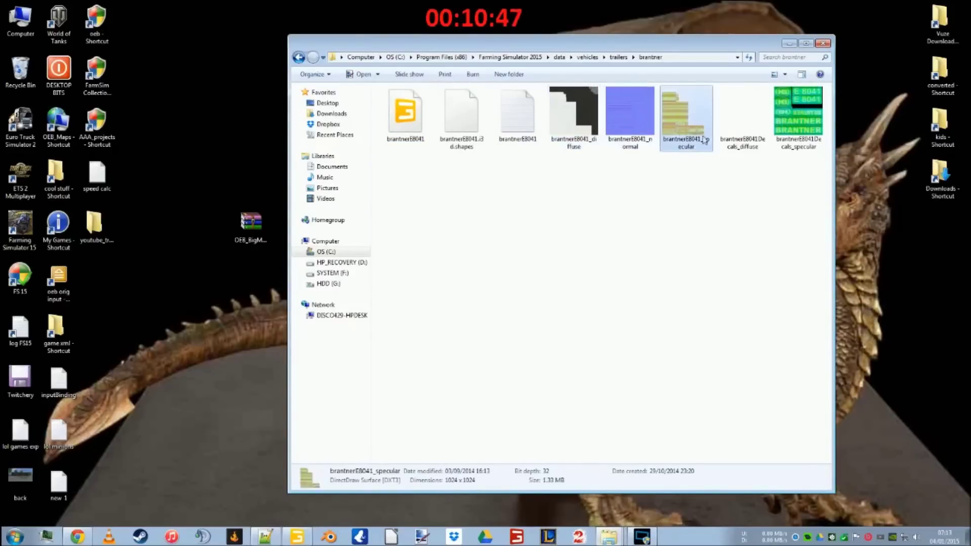
Examine the brantnerE8041 decals diffuse and specular texture files in the brantner folder
left_click(750, 133)
left_click(786, 132)
left_click(764, 126)
left_click(780, 127)
left_click(754, 141)
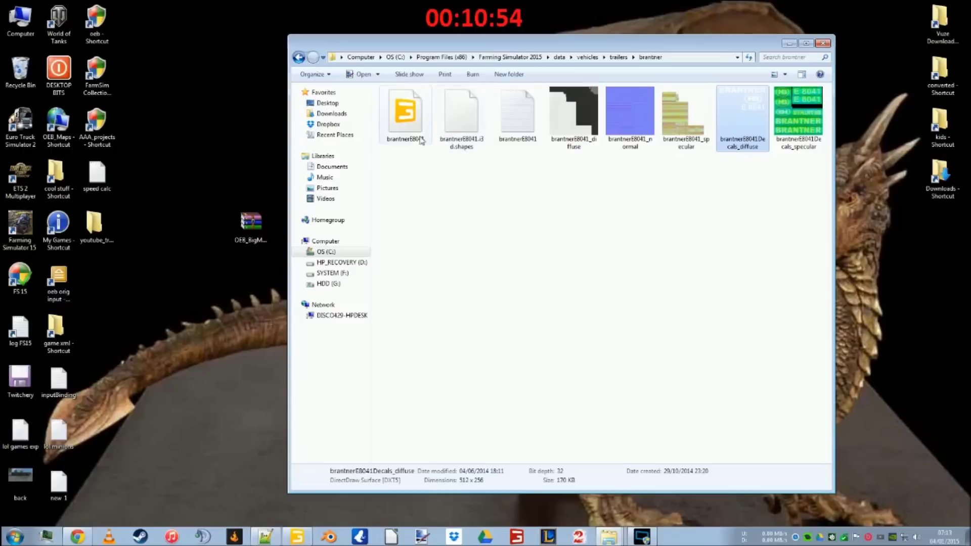
Open the brantnerE8041_diffuse texture in paint.net to examine its layout, and close it
left_click(404, 131)
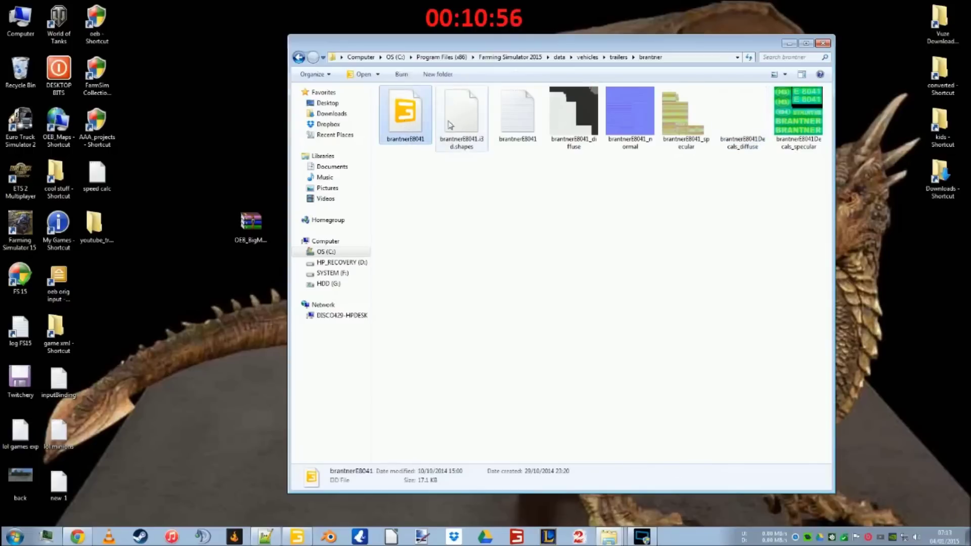
mouse_move(764, 44)
left_mouse_down()
mouse_move(740, 60)
mouse_move(757, 41)
left_mouse_up()
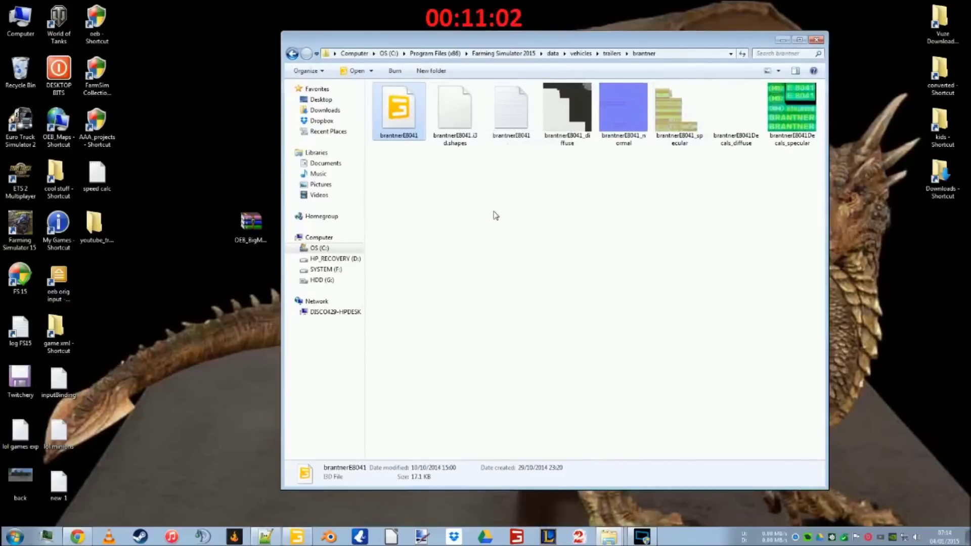
left_click(497, 137)
double_click(562, 115)
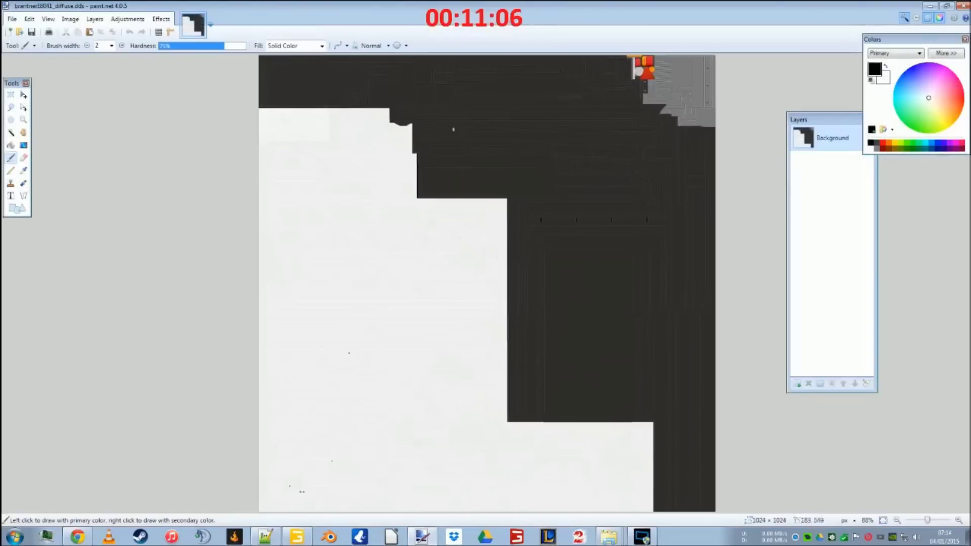
left_click(961, 5)
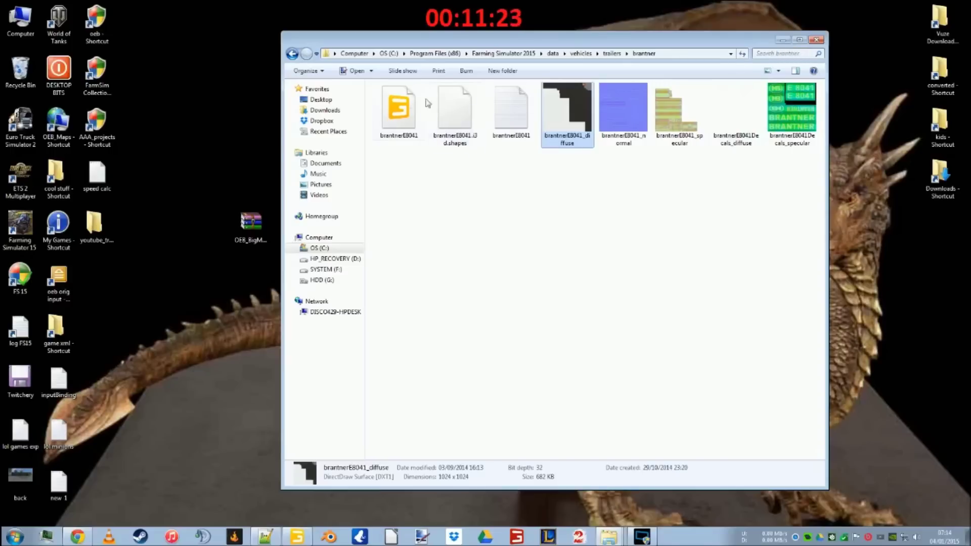
Open brantnerE8041.i3d in Notepad++ to examine its texture file references and materials, and close it
right_click(408, 110)
left_click(442, 149)
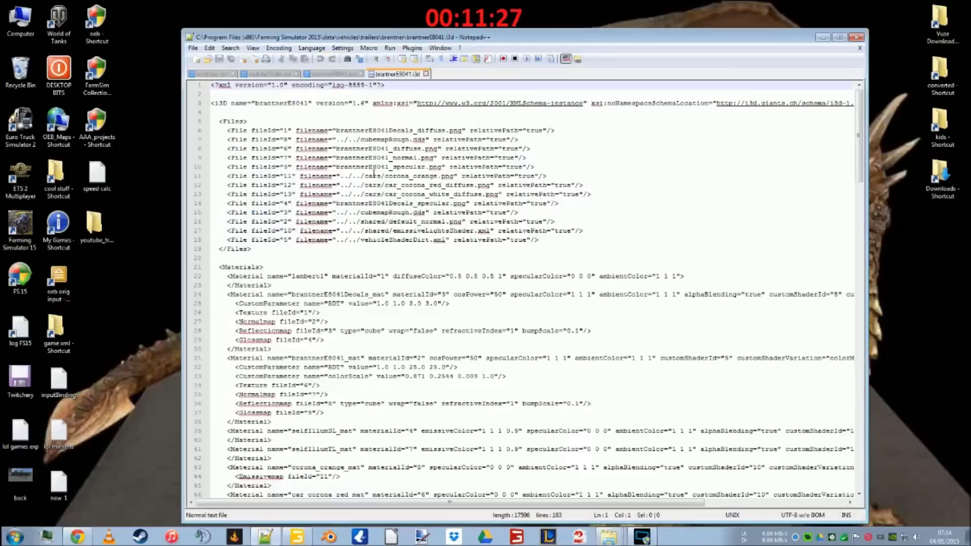
left_click(427, 74)
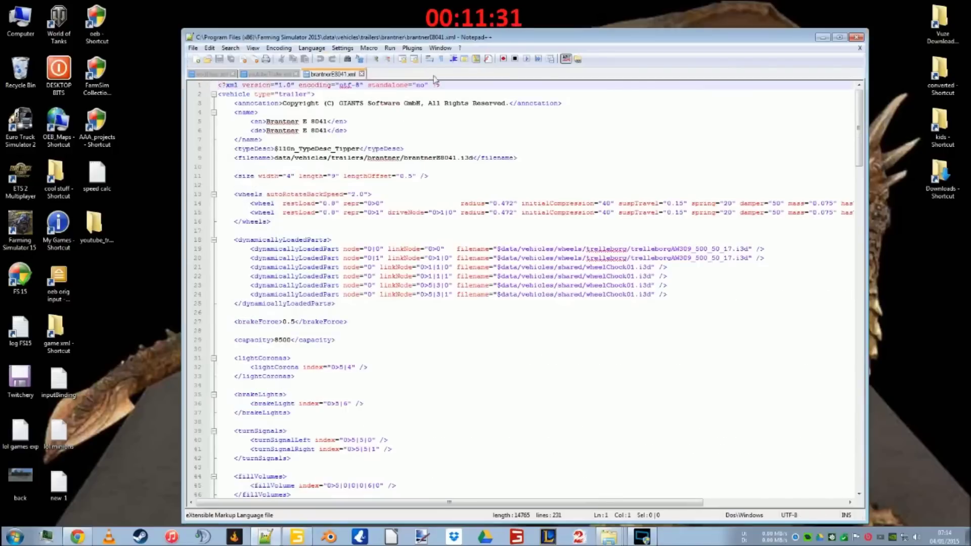
Maximize the editor and replace the copyright annotation in youtubeTrailer.xml with OEB
left_click(839, 36)
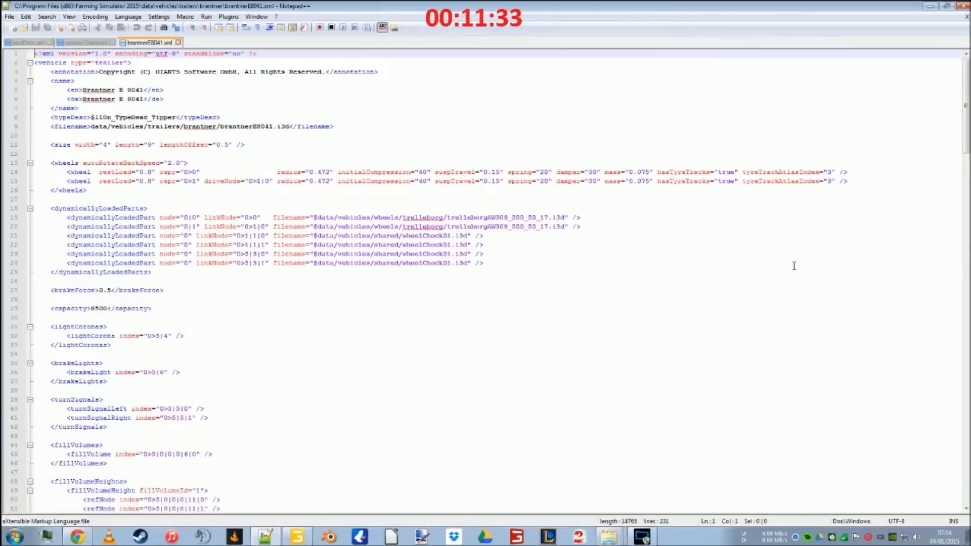
left_click(99, 44)
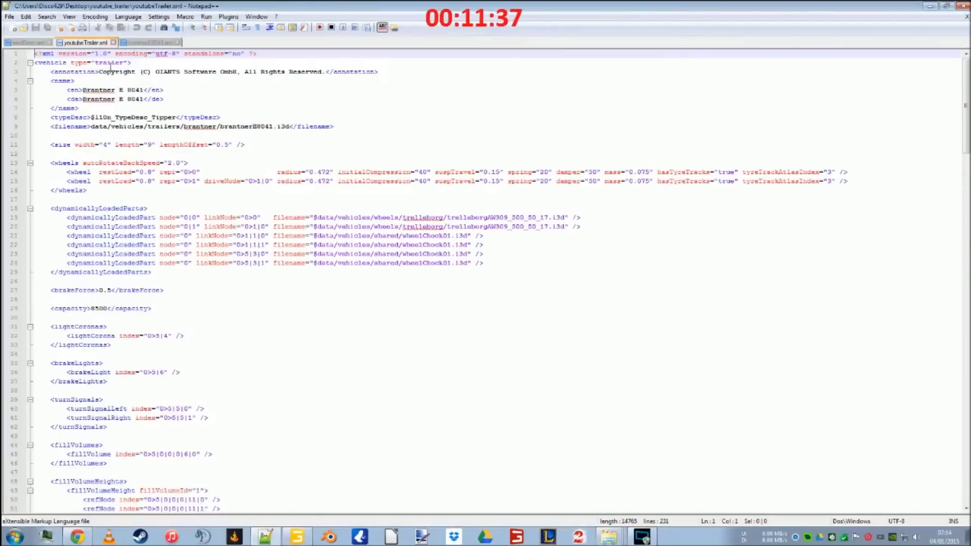
left_click_drag(100, 71, 324, 72)
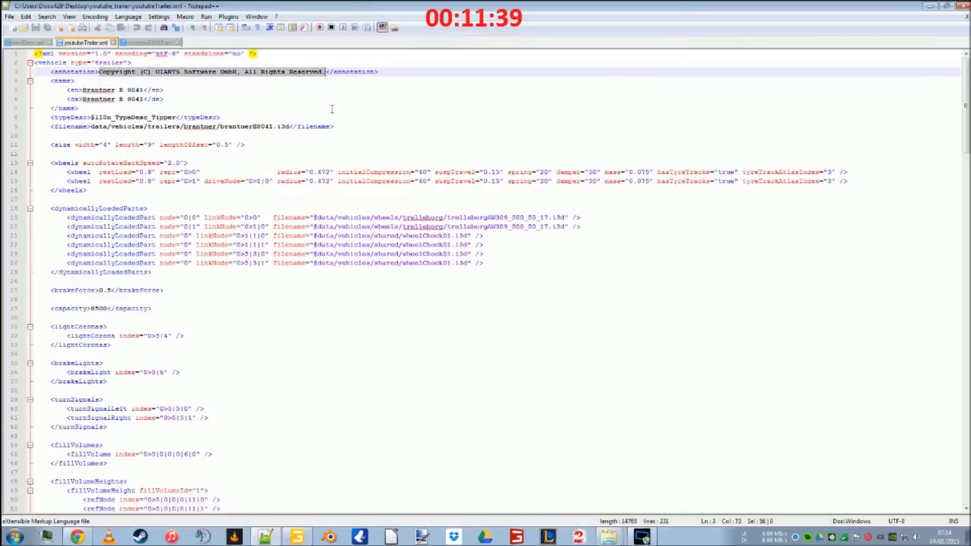
type("OBB")
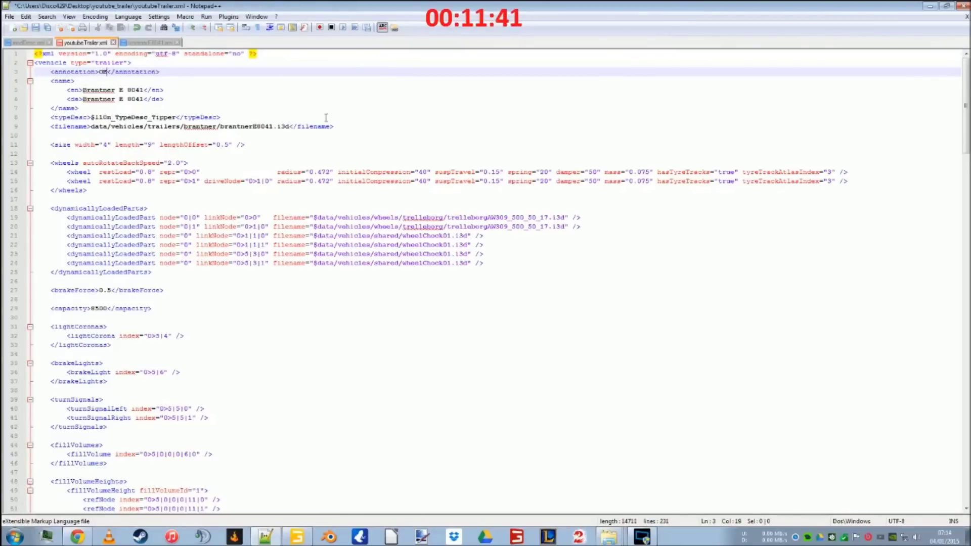
Check modDesc.xml, then replace both the English and German names in youtubeTrailer.xml with Youtube Trailer
left_click(112, 62)
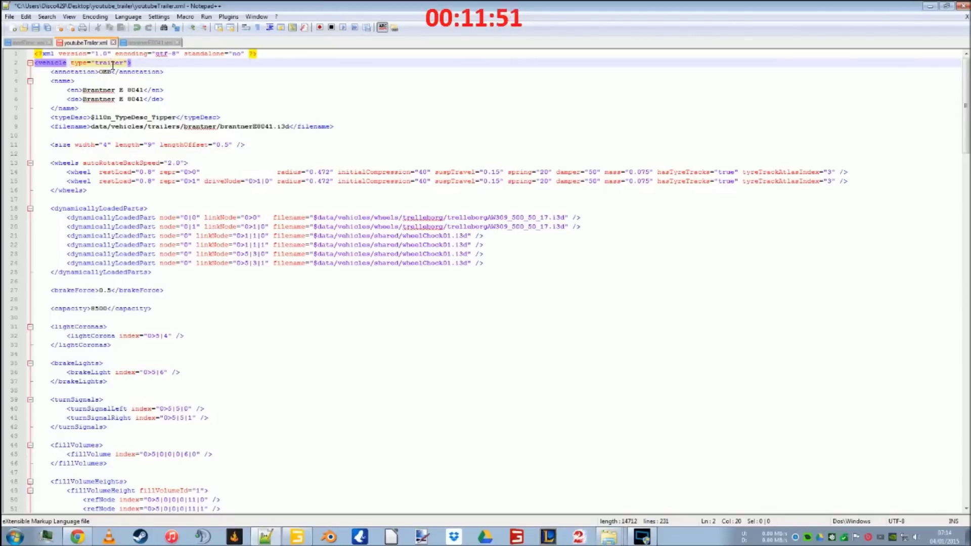
left_click(24, 44)
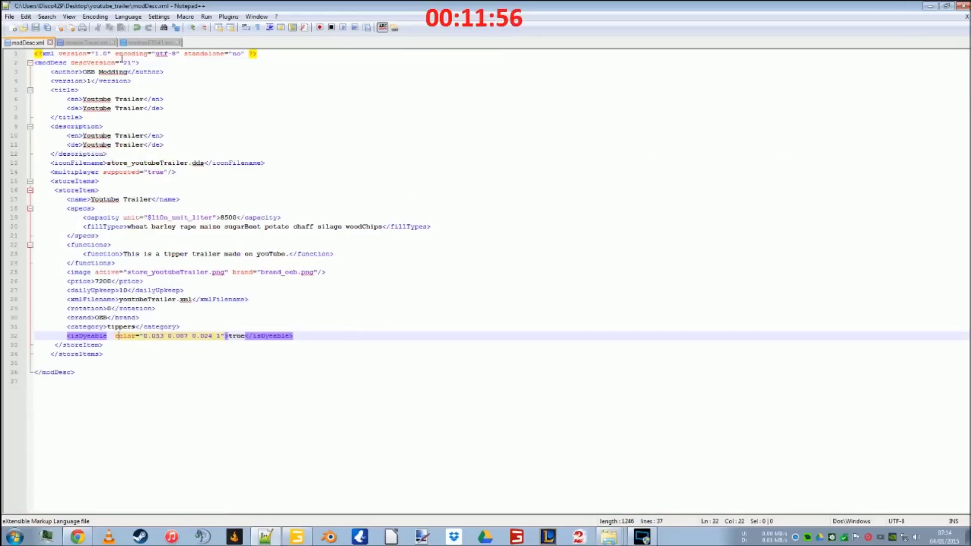
key("ctrl+Tab")
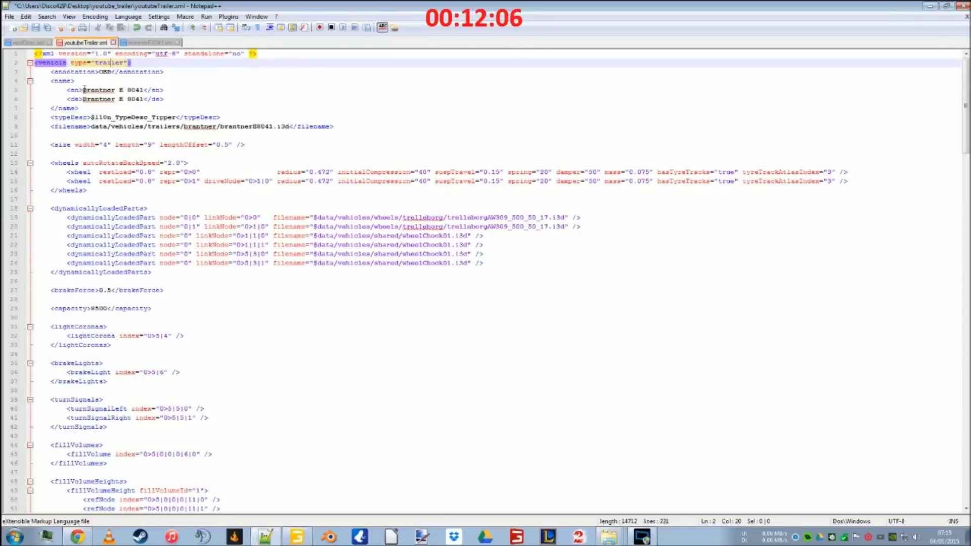
left_click_drag(82, 89, 144, 90)
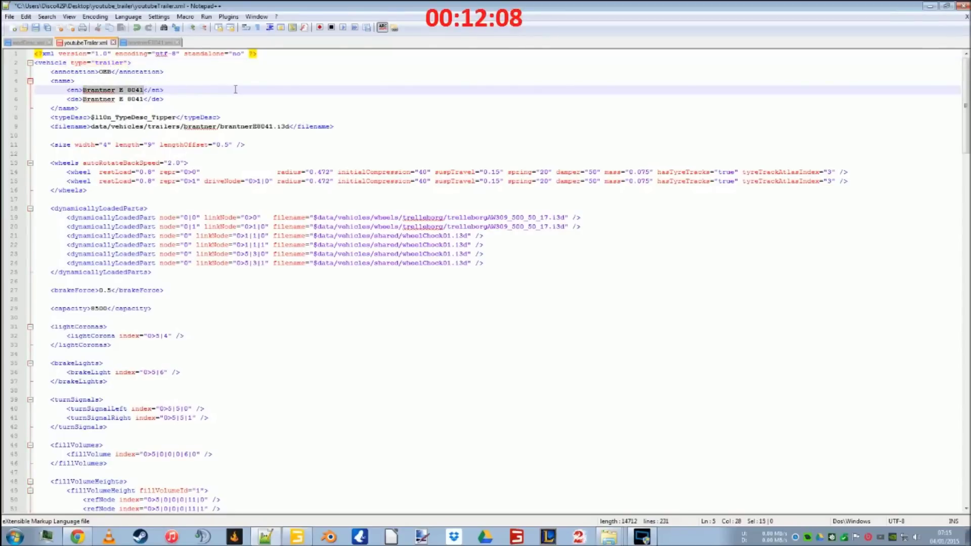
key("Down")
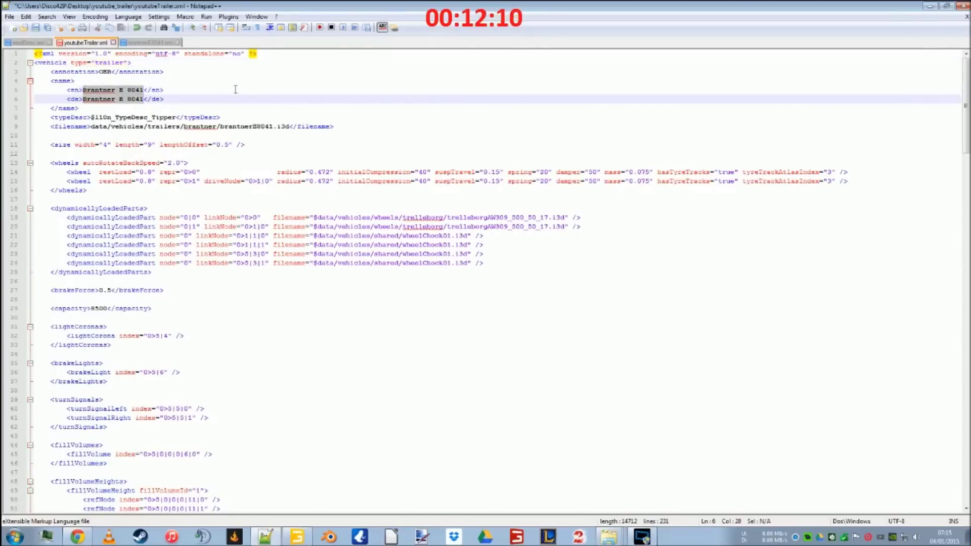
key("Delete")
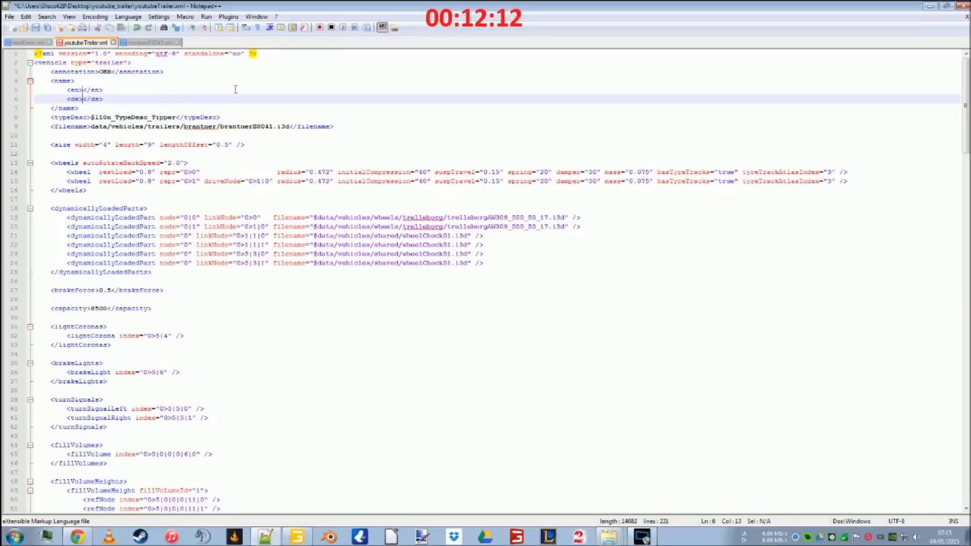
type("Youtube Trailer")
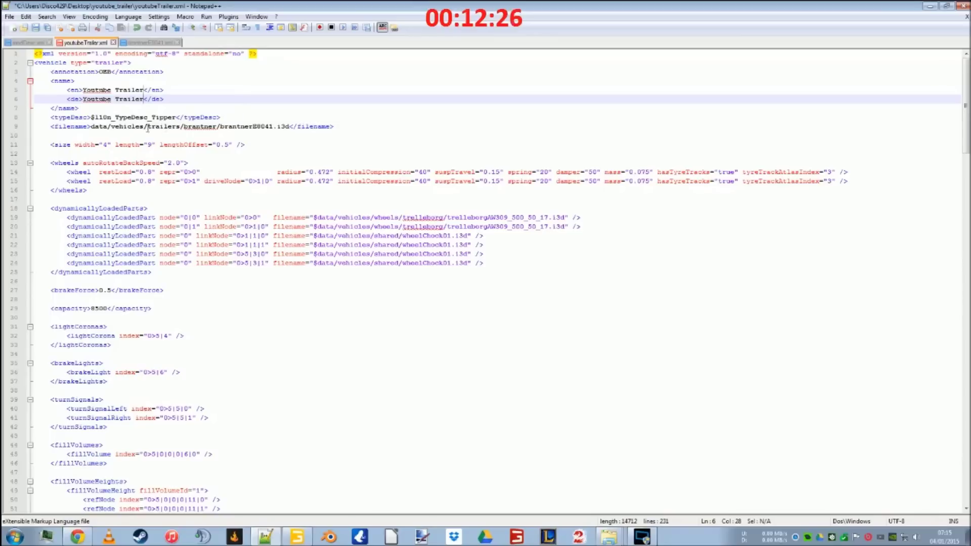
Set the filename entry in youtubeTrailer.xml to untitled.i3d, checking the model's file name in the youtube_trailer folder
left_click_drag(90, 127, 273, 127)
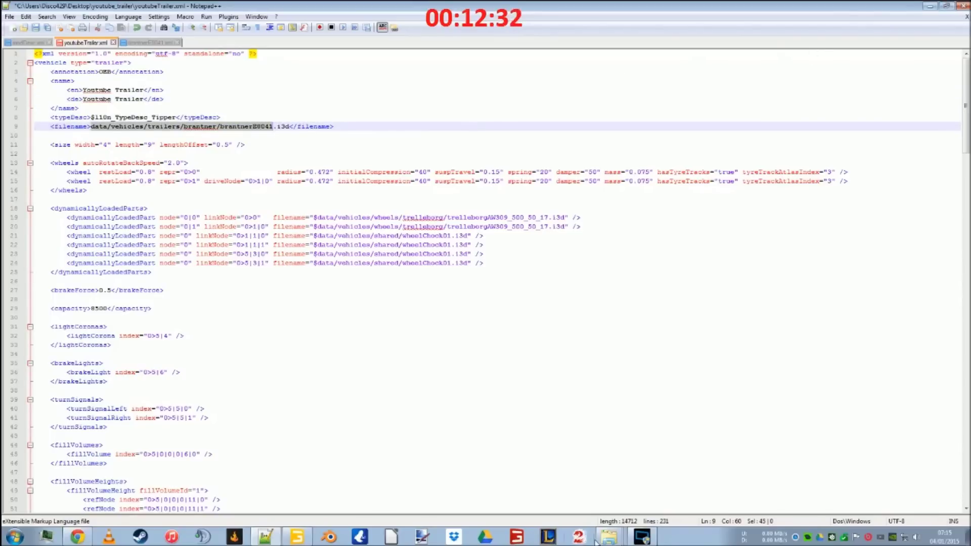
mouse_move(602, 538)
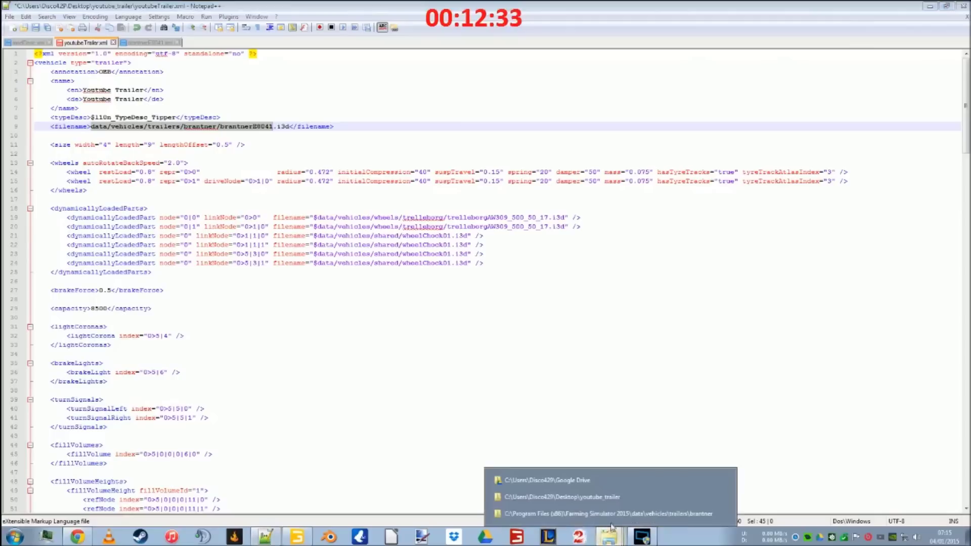
left_click(598, 499)
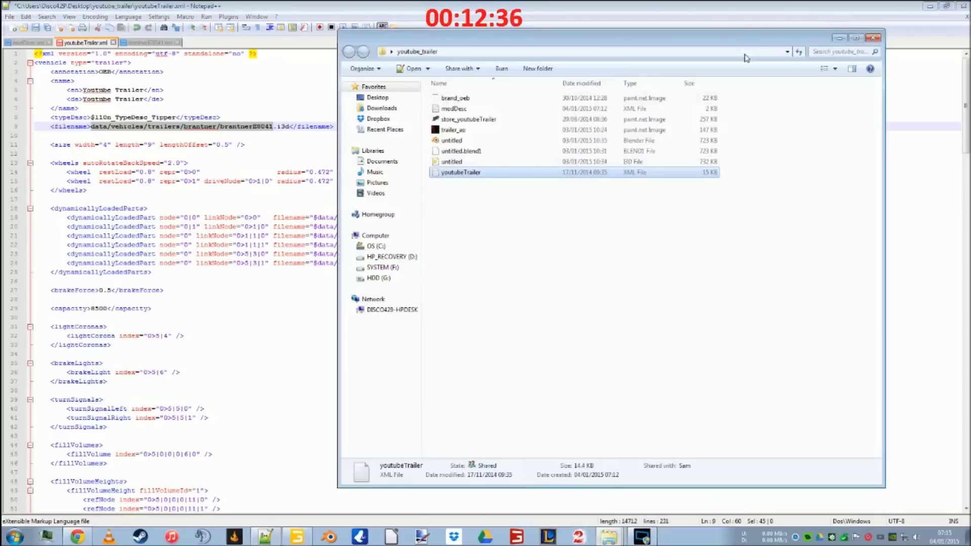
left_click(744, 13)
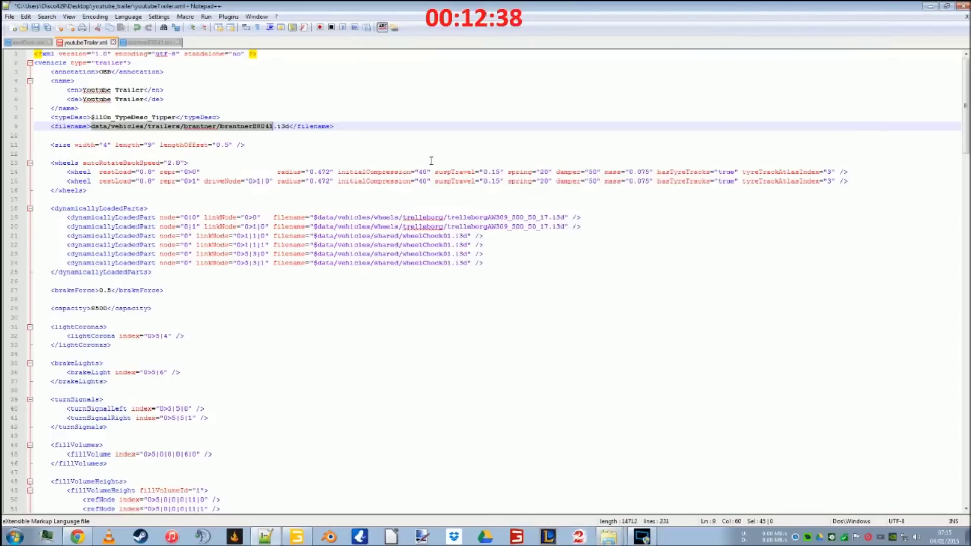
type("untitled")
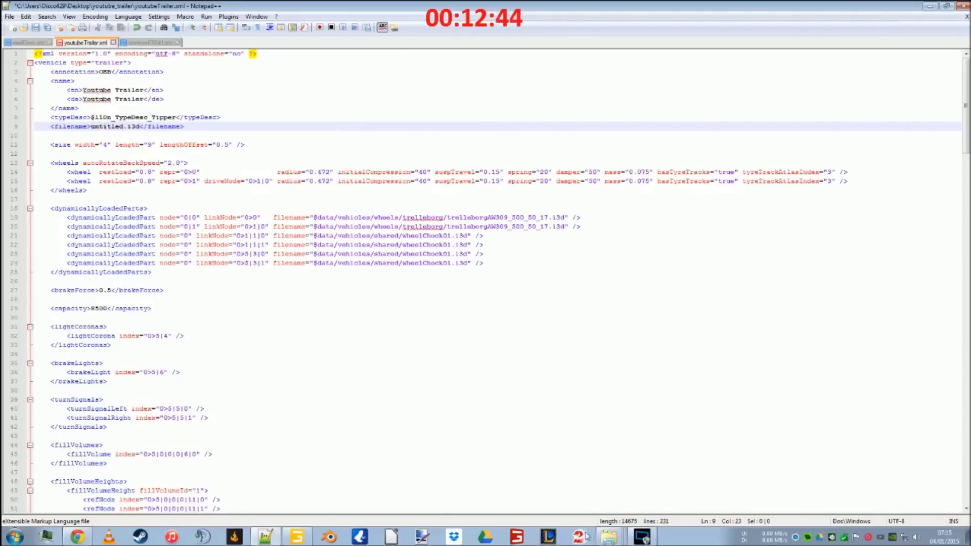
mouse_move(609, 537)
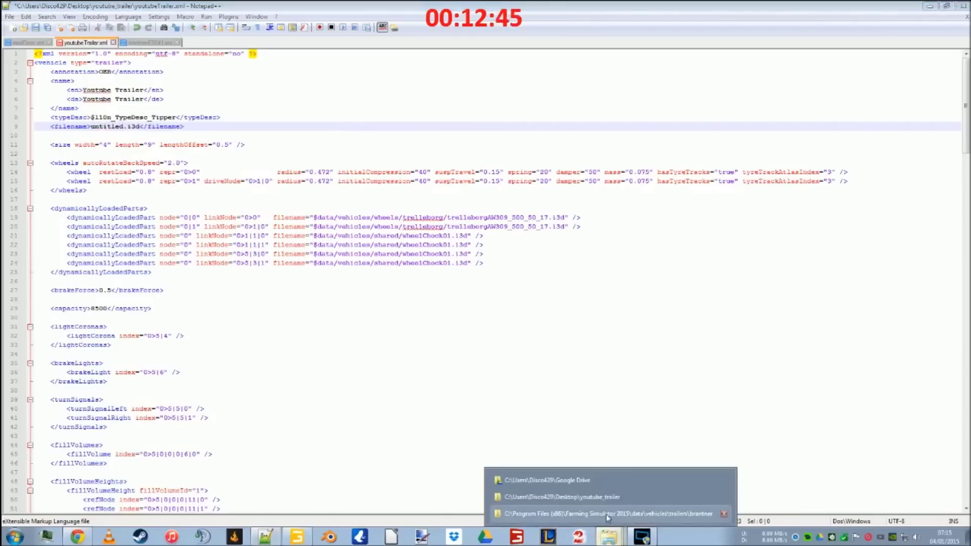
left_click(582, 497)
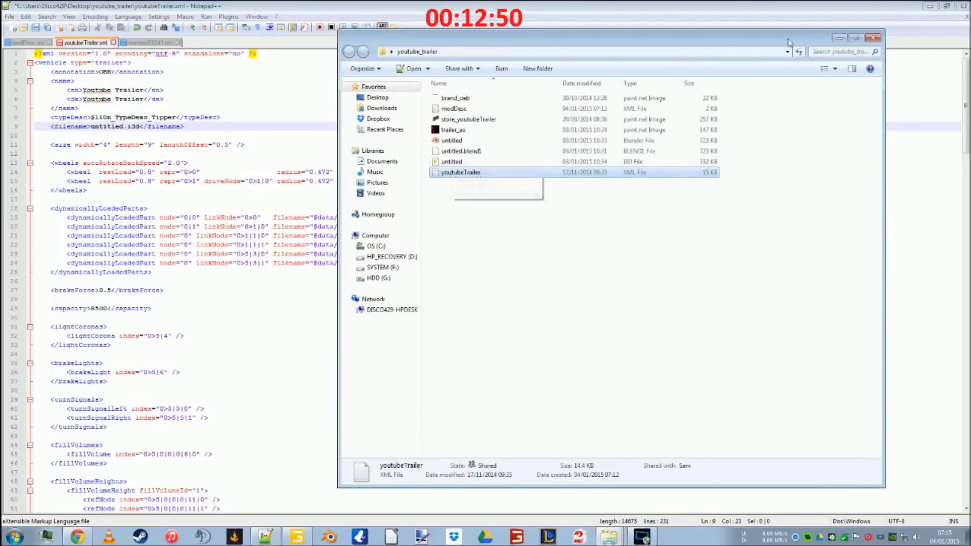
left_click(838, 38)
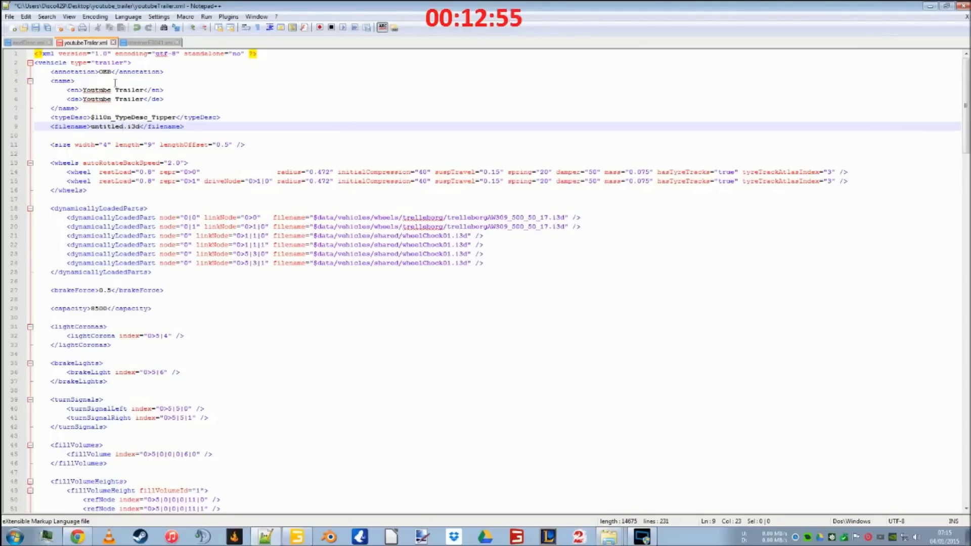
Delete the four wheelChock01.i3d lines from the dynamicallyLoadedParts section and save youtubeTrailer.xml
left_click(184, 145)
left_click(156, 163)
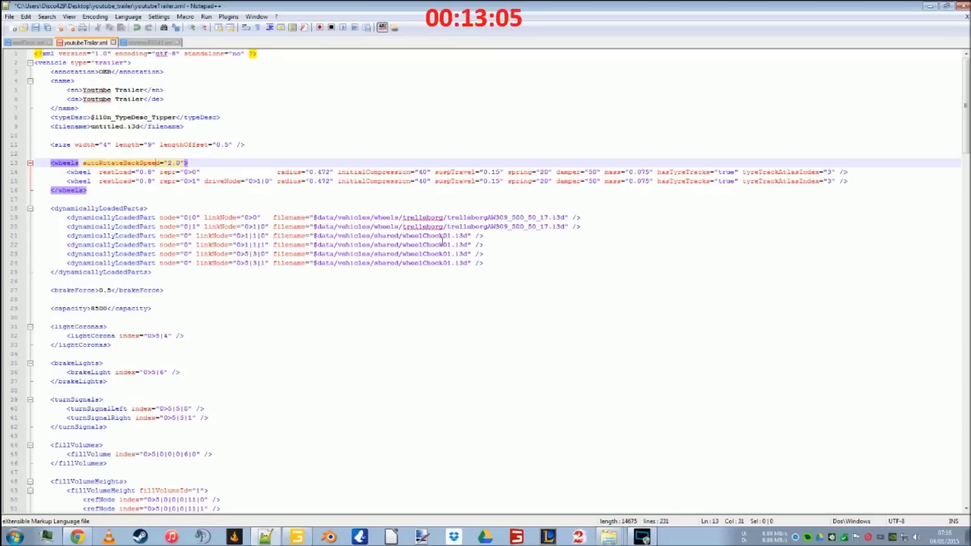
left_click_drag(587, 227, 581, 262)
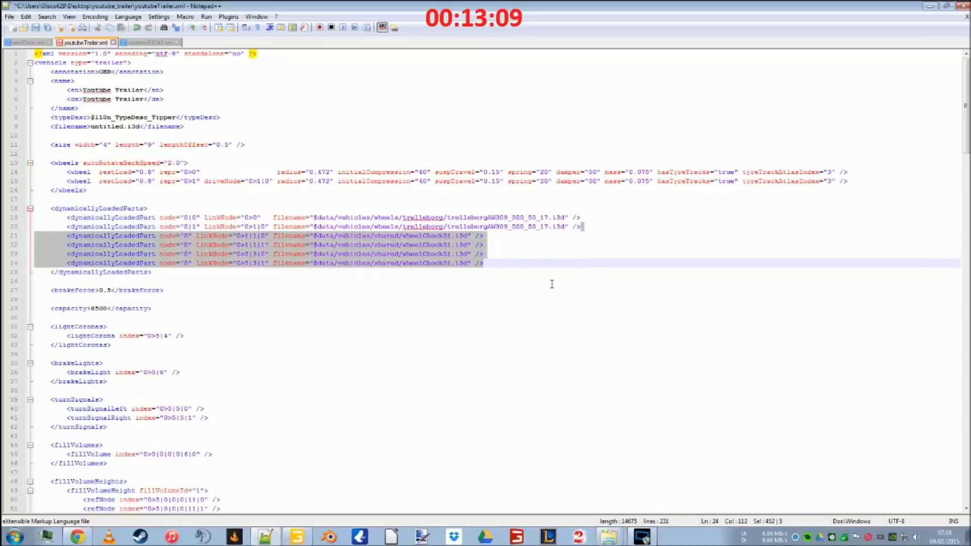
key("Delete")
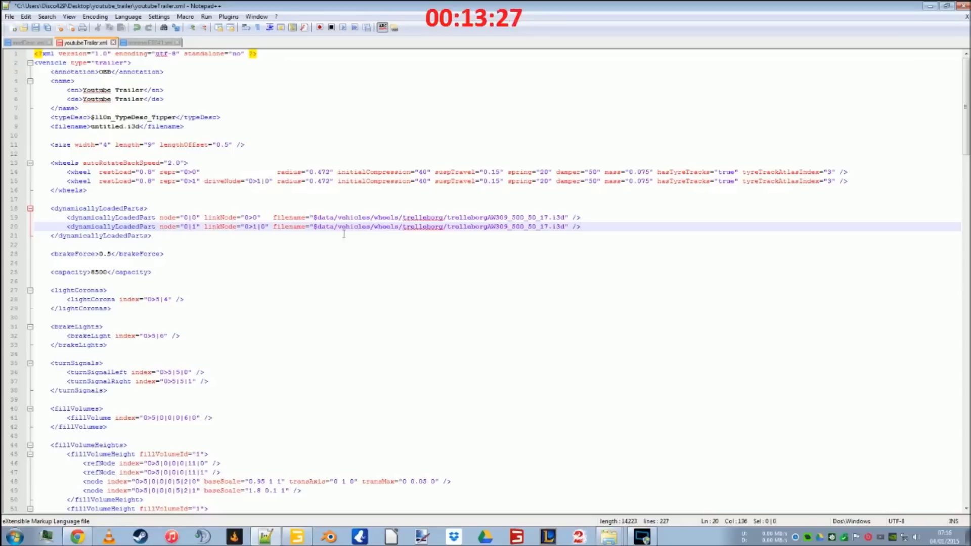
left_click(36, 29)
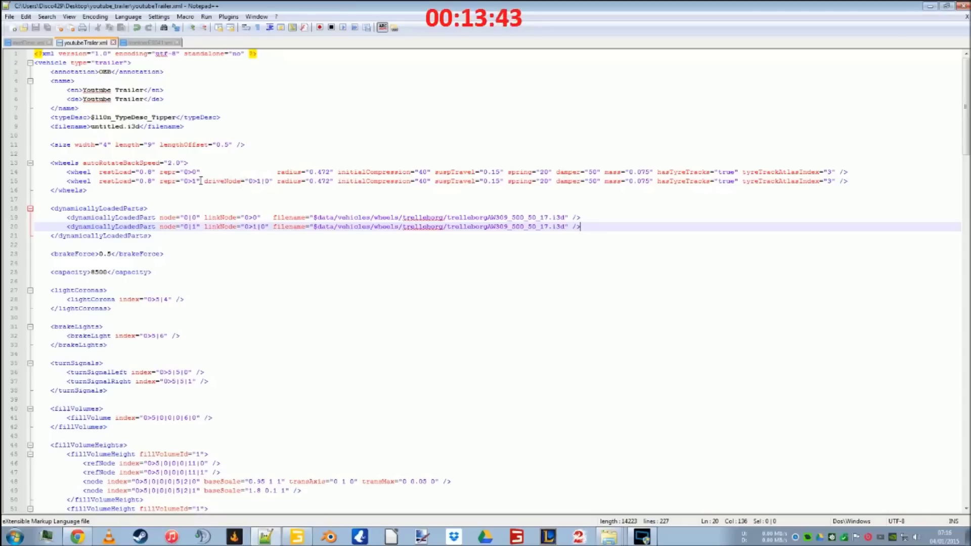
Remove the driveNode attribute and matching blank space from the two wheel lines, and save youtubeTrailer.xml
left_click_drag(203, 181, 274, 182)
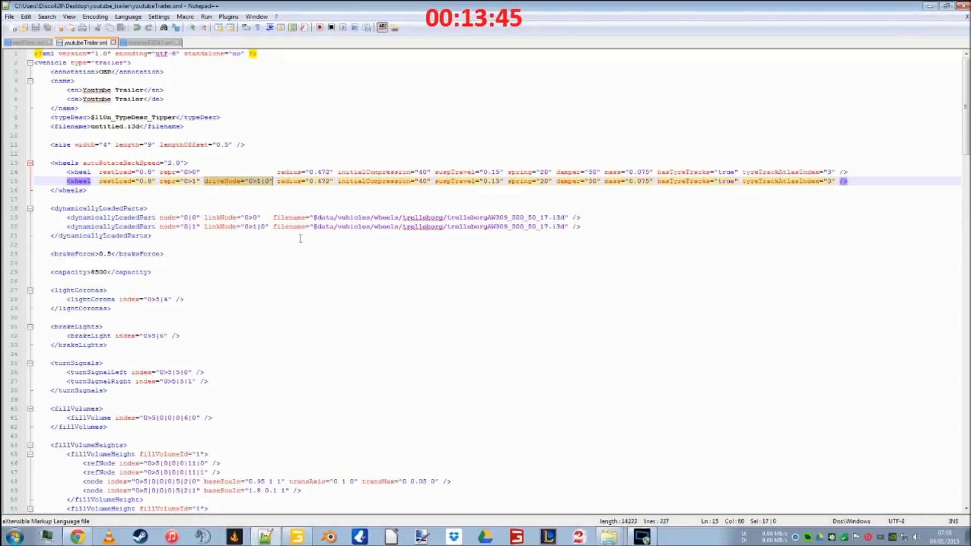
key("Up")
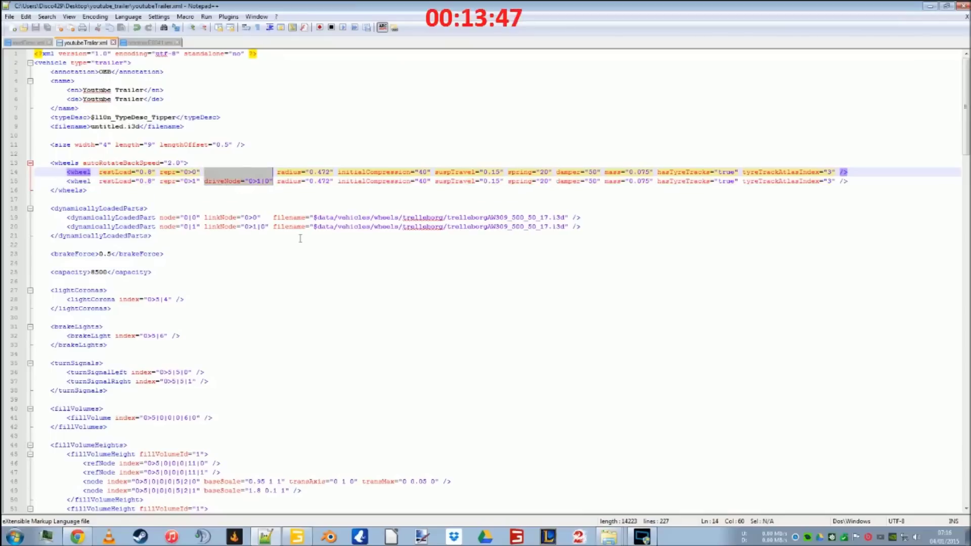
key("Delete")
key("BackSpace")
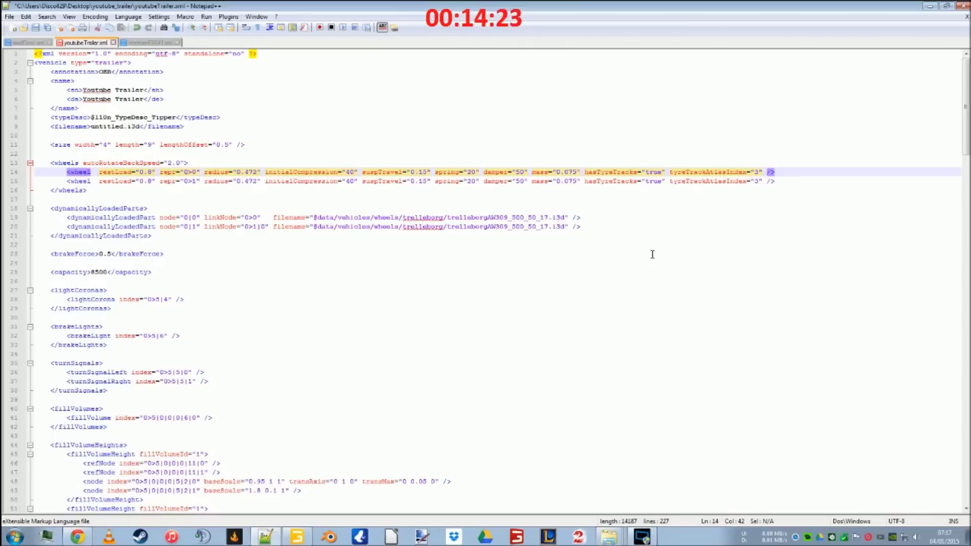
left_click(319, 226)
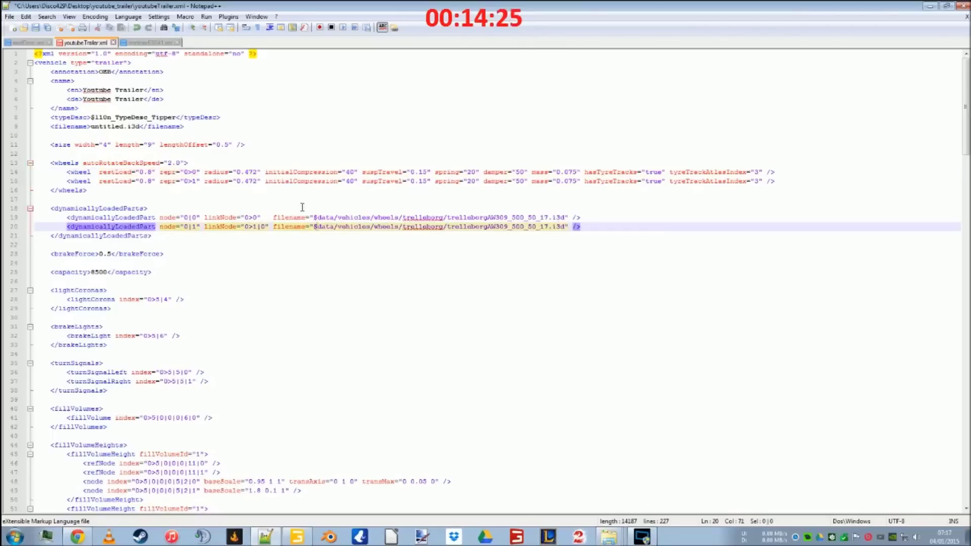
left_click(35, 28)
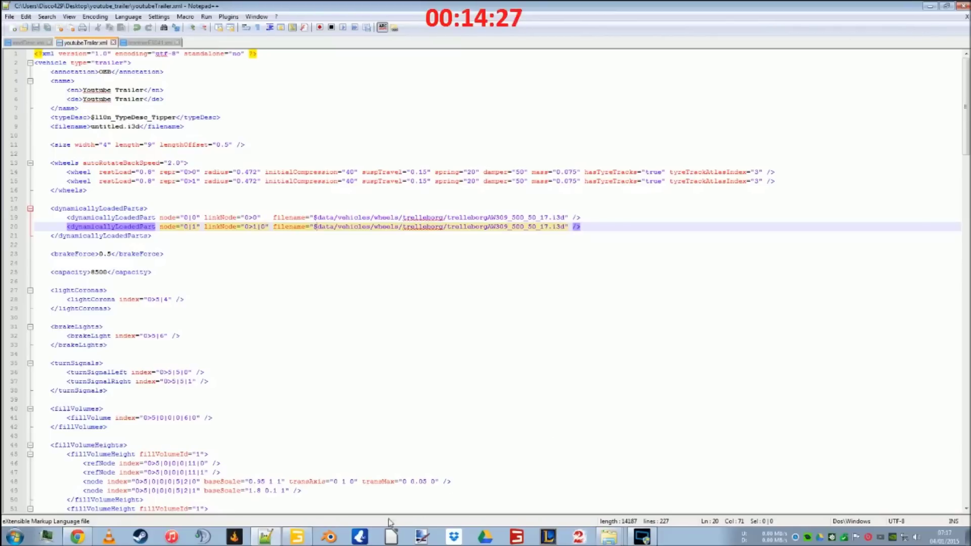
Browse the game's data/vehicles/wheels/trelleborg folder to review the wheel models that the dynamicallyLoadedPart filenames can reference
mouse_move(303, 539)
left_click(609, 538)
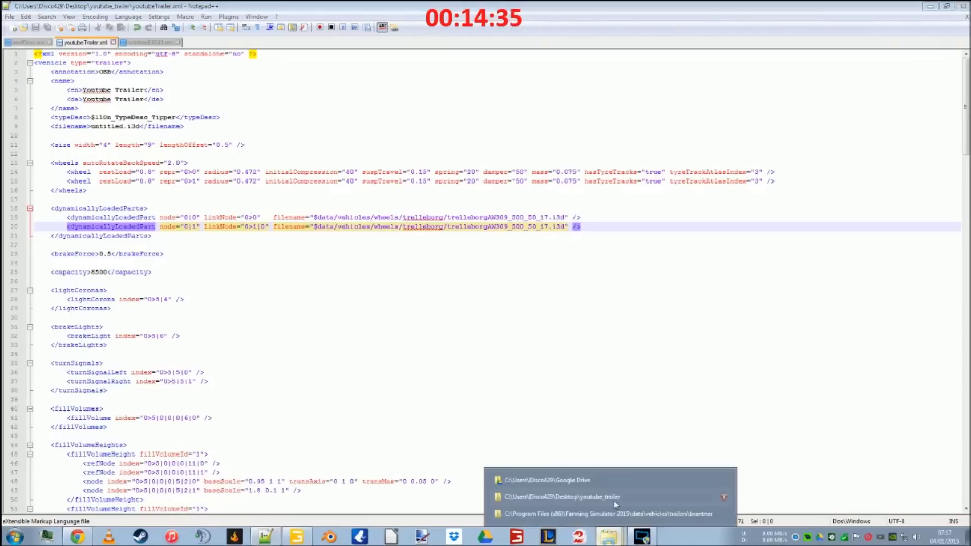
left_click(577, 452)
left_click_drag(391, 35, 336, 238)
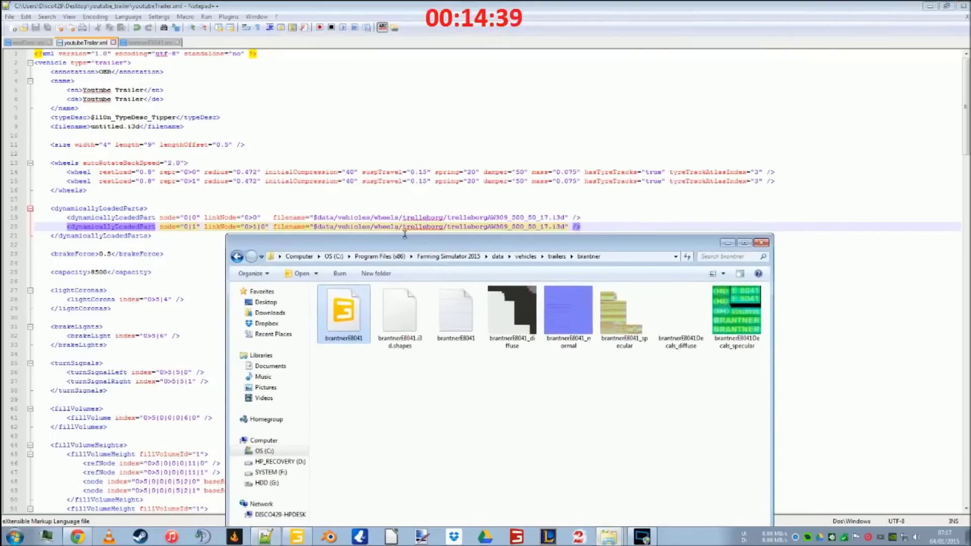
left_click(526, 256)
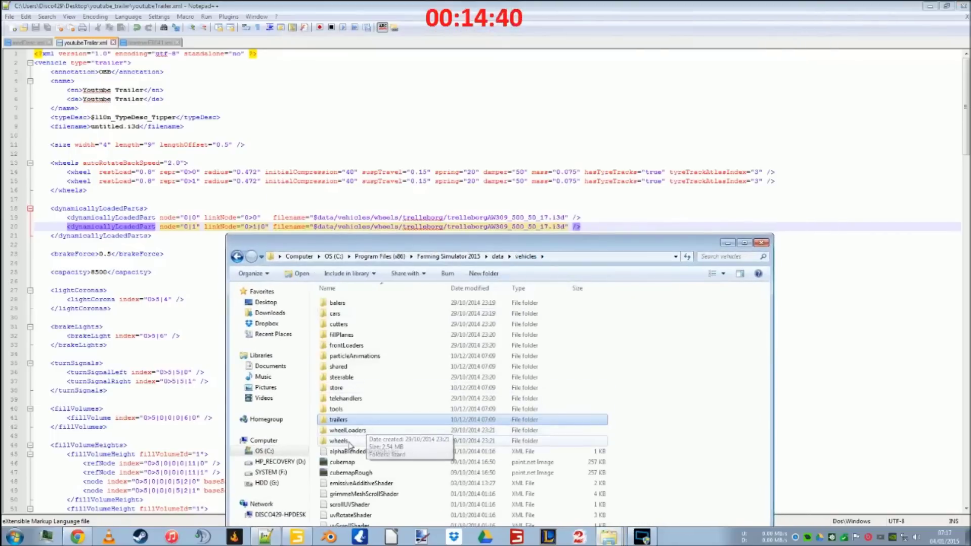
double_click(339, 440)
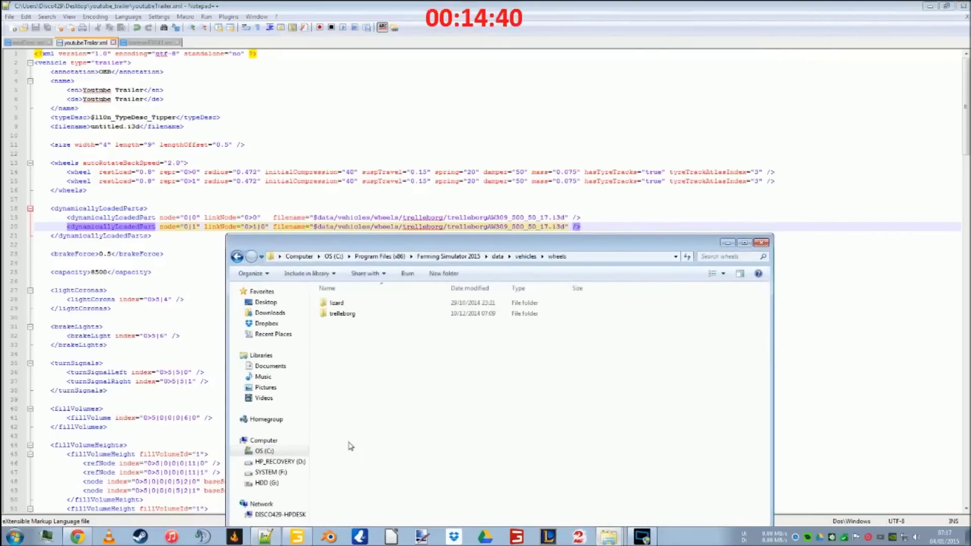
double_click(342, 314)
scroll(527, 373, "down", 5)
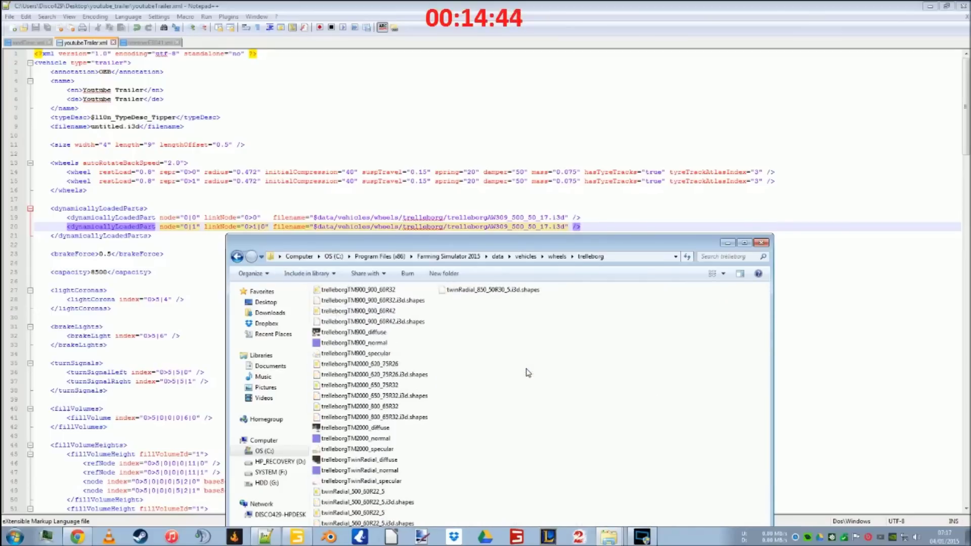
scroll(528, 372, "up", 5)
left_click_drag(561, 245, 590, 77)
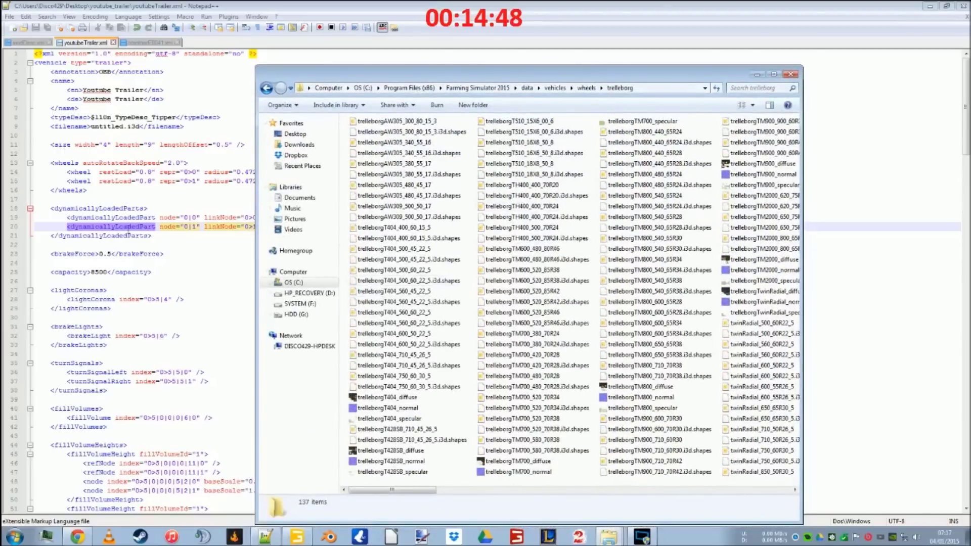
left_click(758, 75)
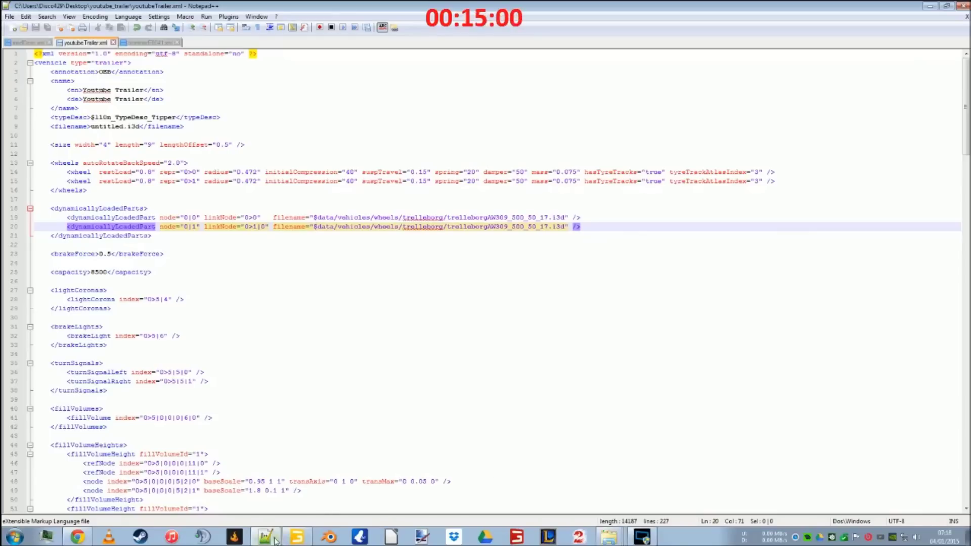
Switch to GIANTS Editor and examine the wheelLeft and wheelRight nodes of brantnerE8041, including wheelRight's wheel child and their positions under the trailer
left_click(297, 537)
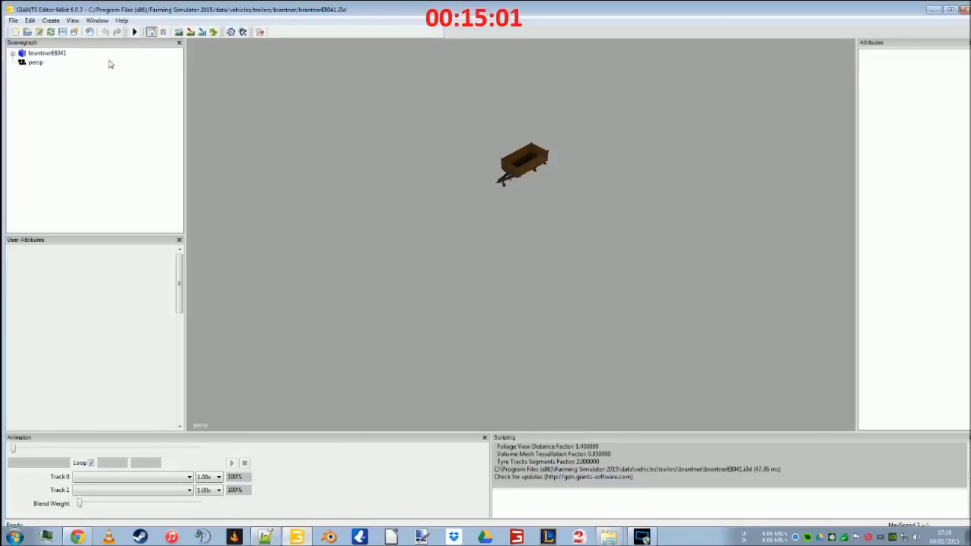
left_click(13, 54)
left_click(55, 63)
left_click(54, 71)
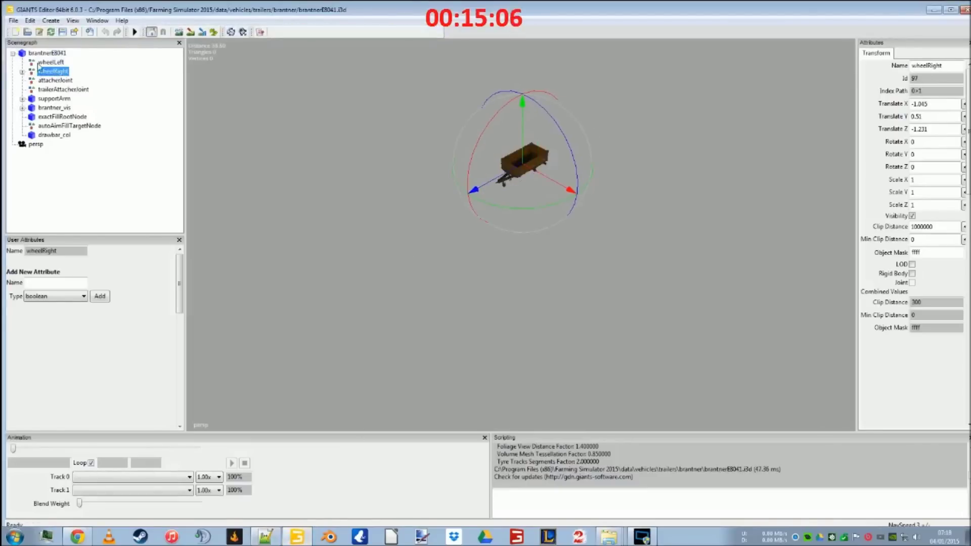
left_click(44, 63)
left_click(47, 73)
left_click(22, 72)
left_click(56, 81)
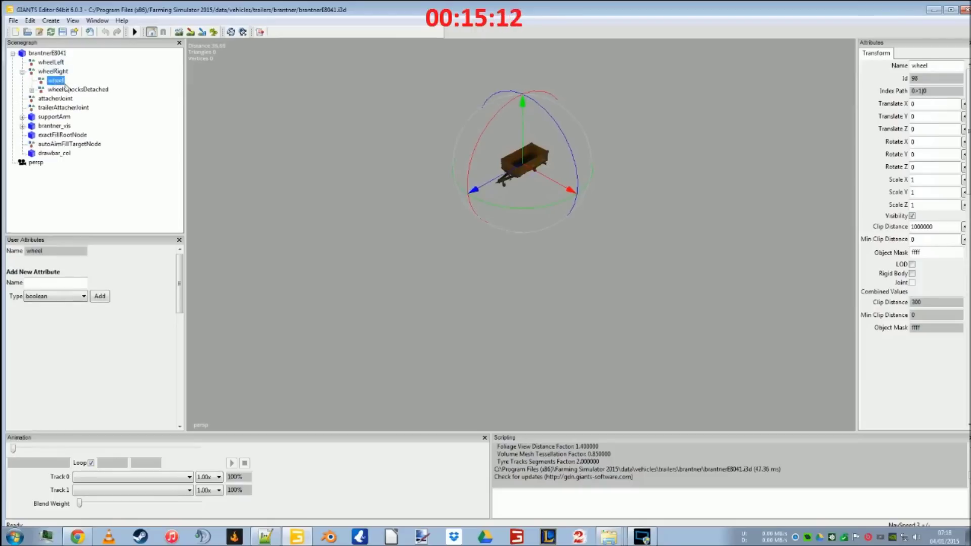
middle_click_drag(469, 218, 510, 221)
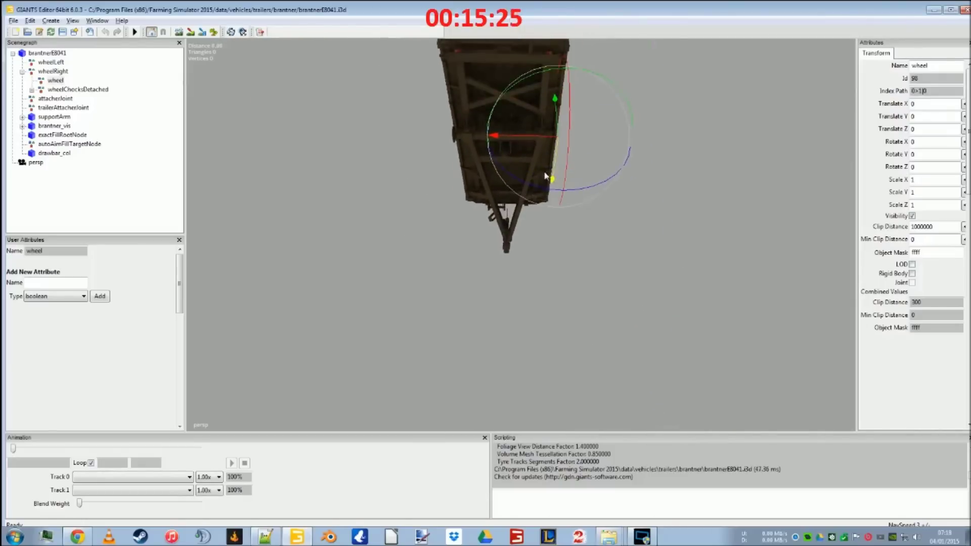
left_click(60, 53)
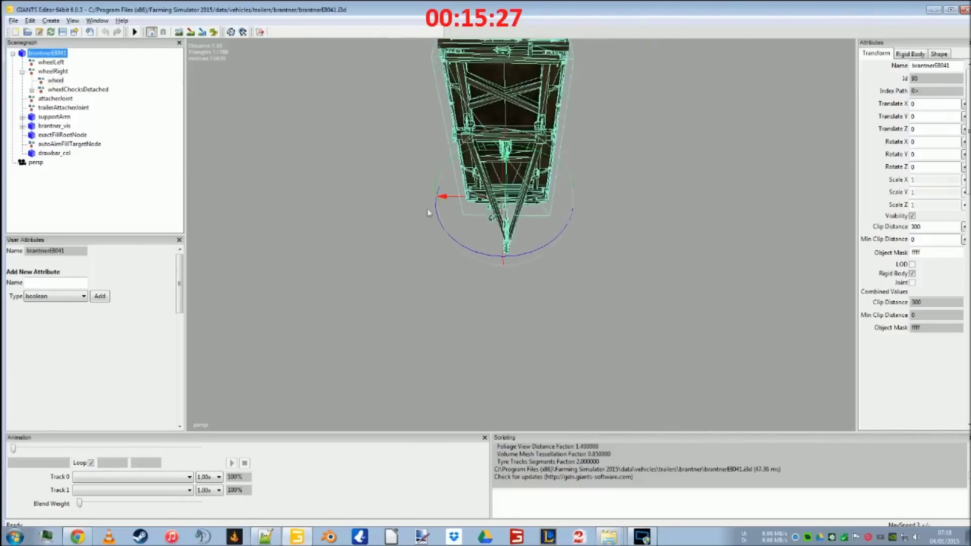
middle_click_drag(640, 286, 542, 338)
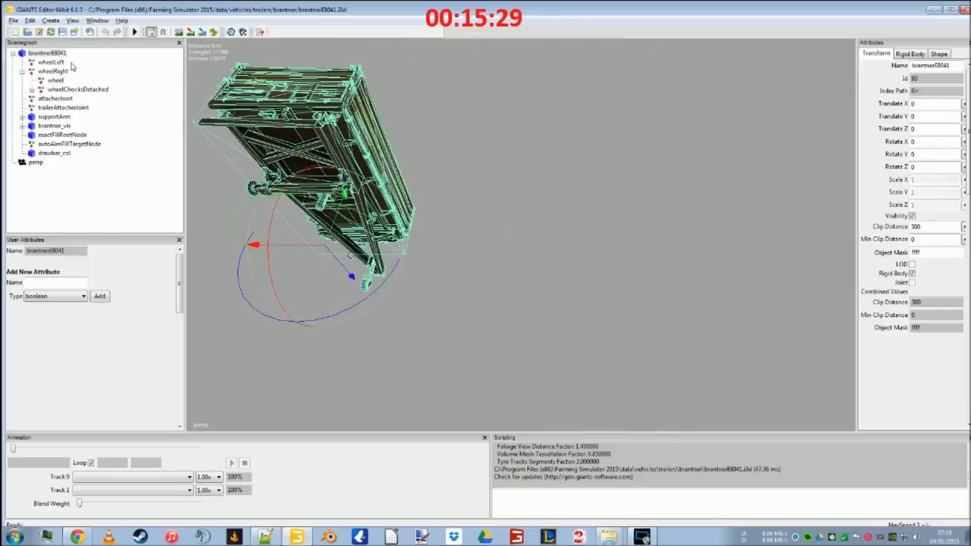
left_click(51, 62)
middle_click_drag(303, 177, 296, 156)
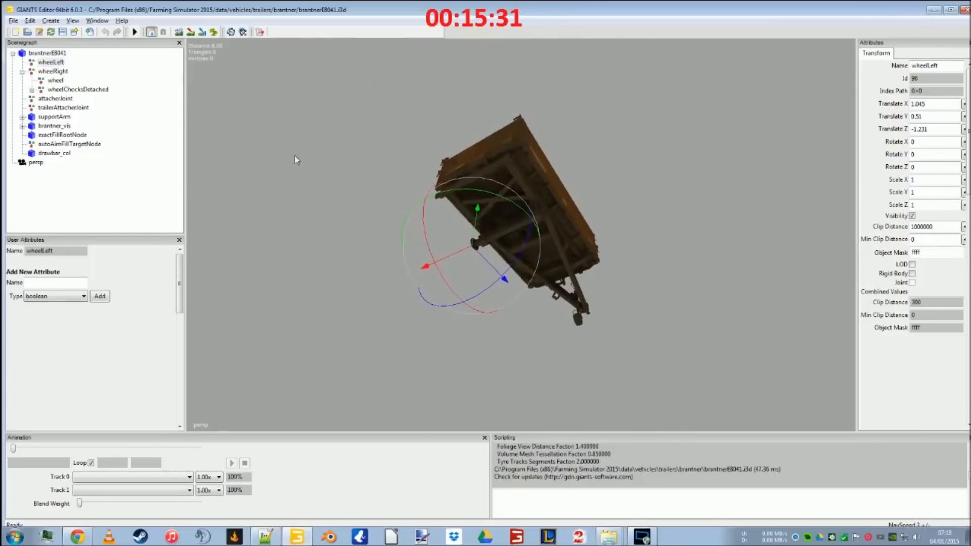
left_click(49, 71)
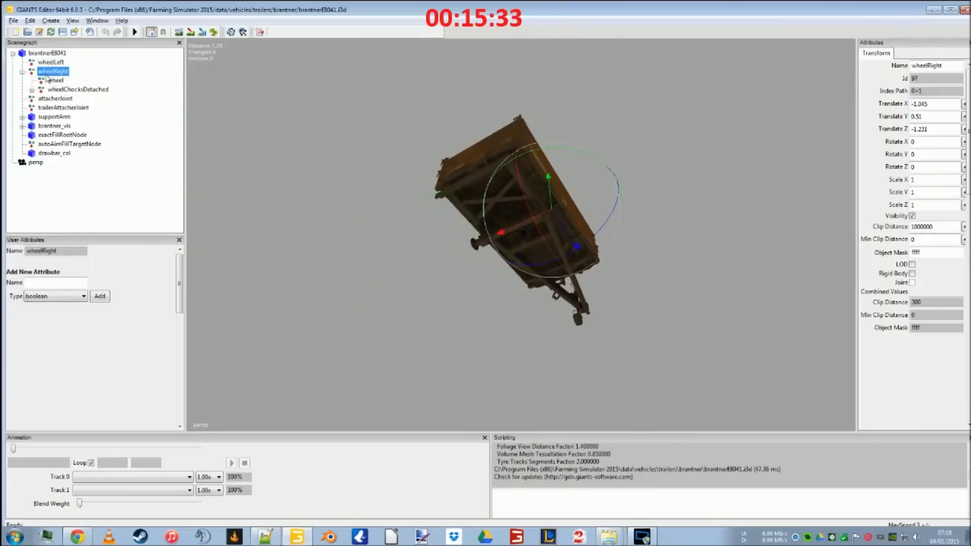
Delete the wheel and wheelChocksDetached nodes under wheelRight
left_click(57, 80)
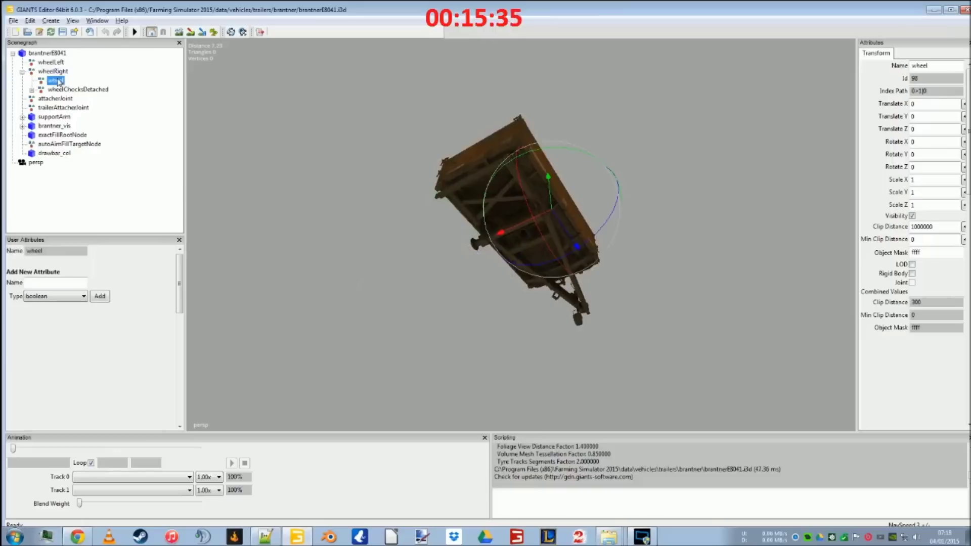
key("Delete")
left_click(59, 81)
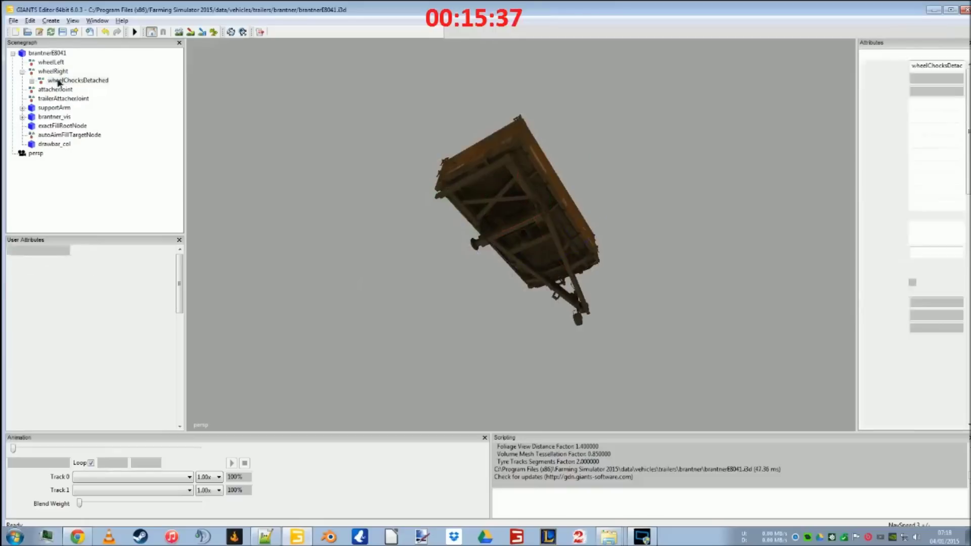
key("Delete")
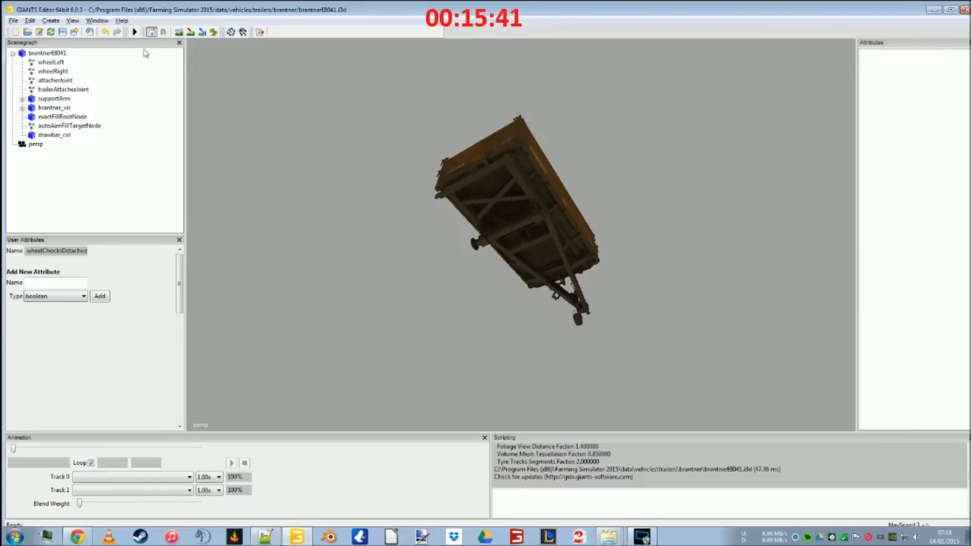
Export only the wheelLeft and wheelRight nodes as wheels.i3d into the youtube_trailer folder on the Desktop
left_click(56, 62)
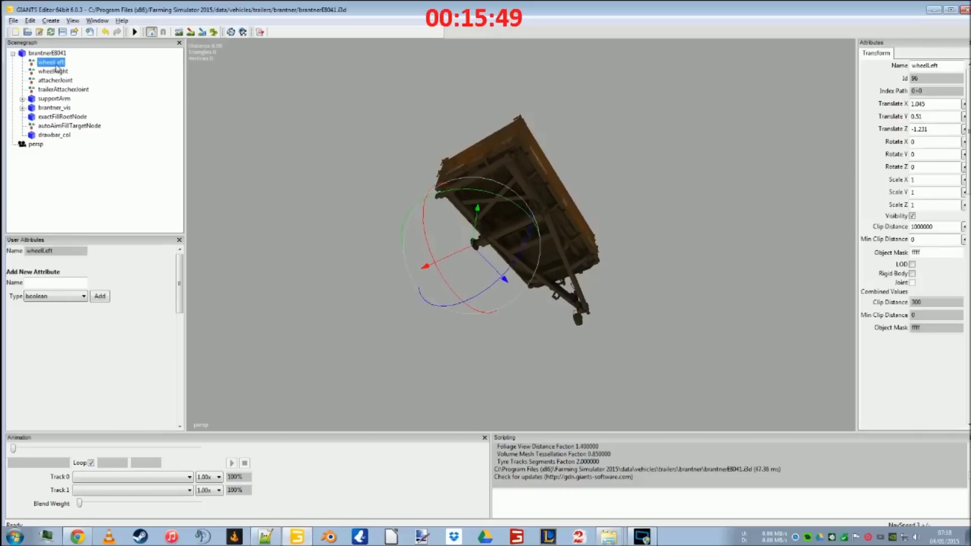
left_click(58, 71, "ctrl")
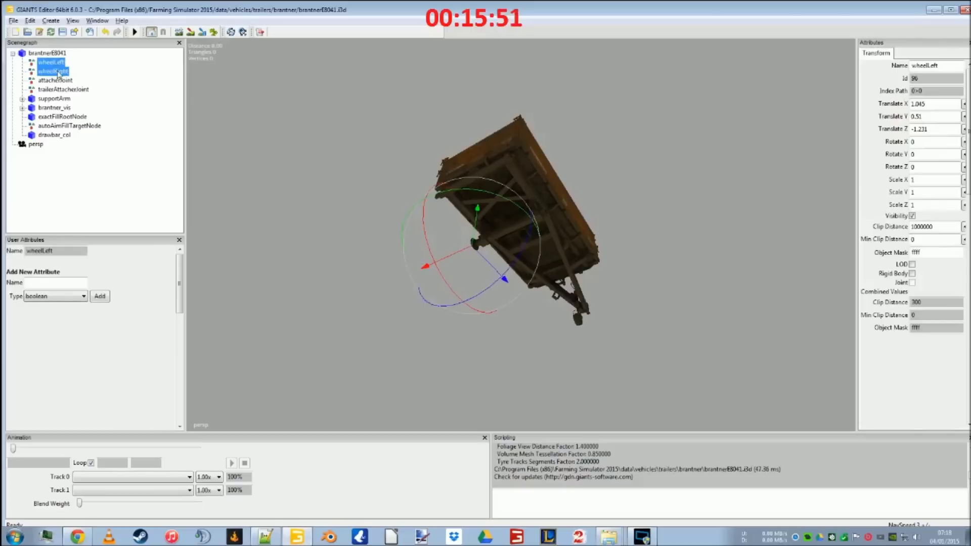
left_click(13, 20)
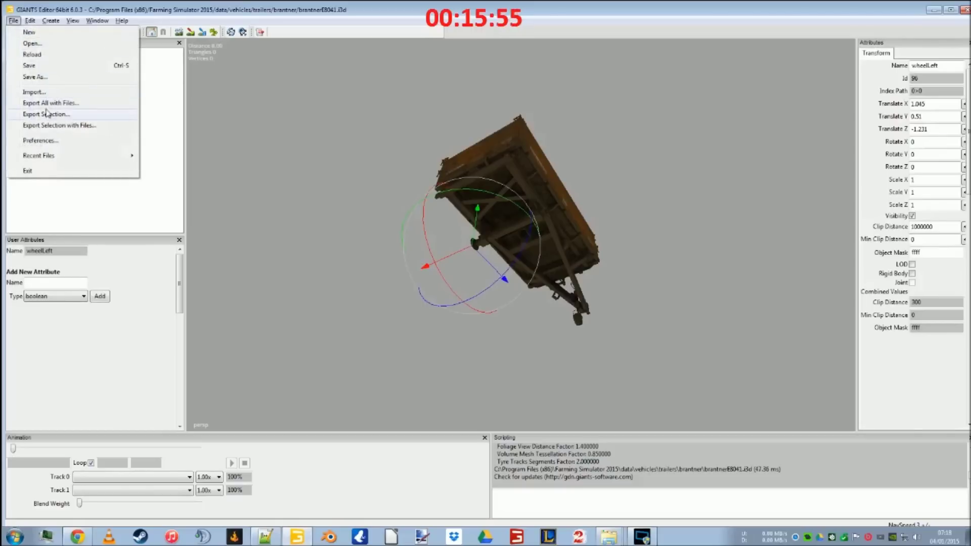
left_click(46, 114)
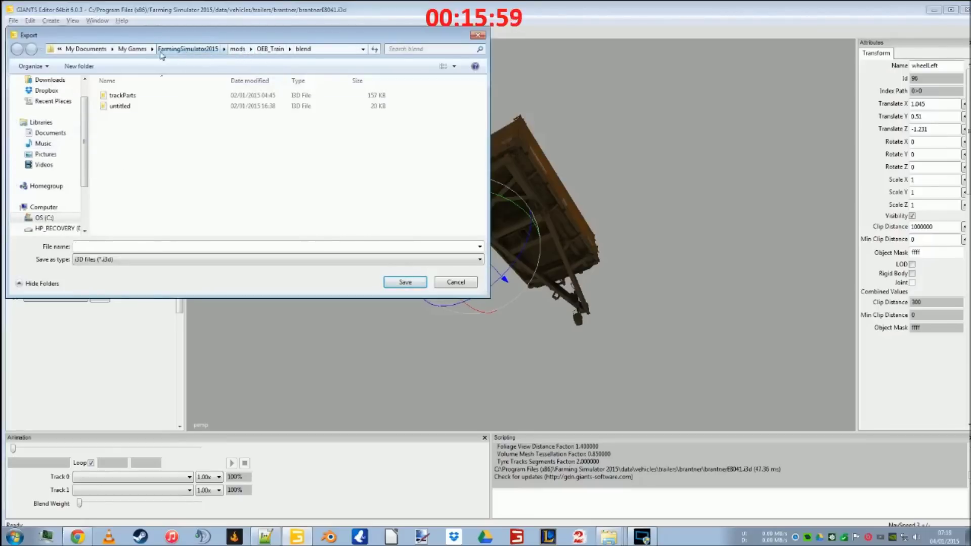
scroll(50, 101, "up", 1)
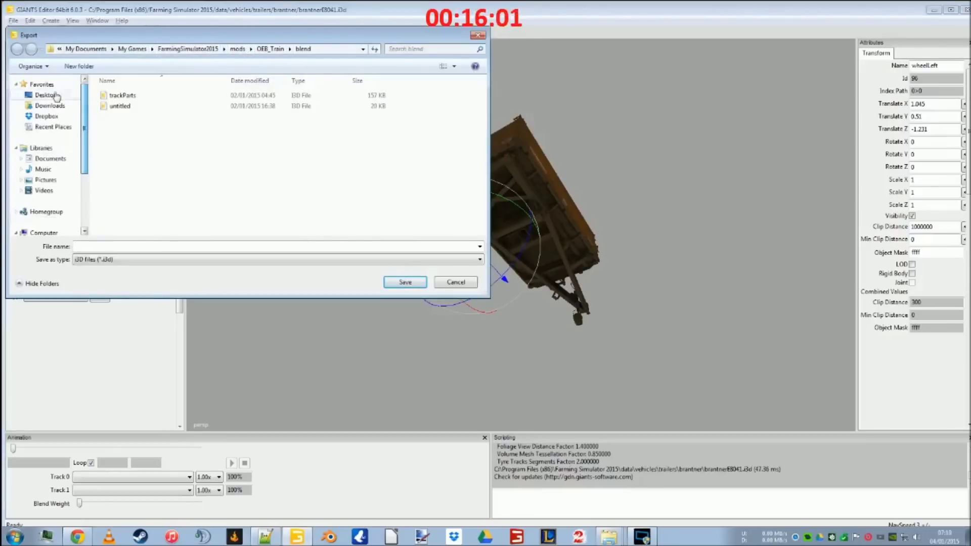
left_click(45, 95)
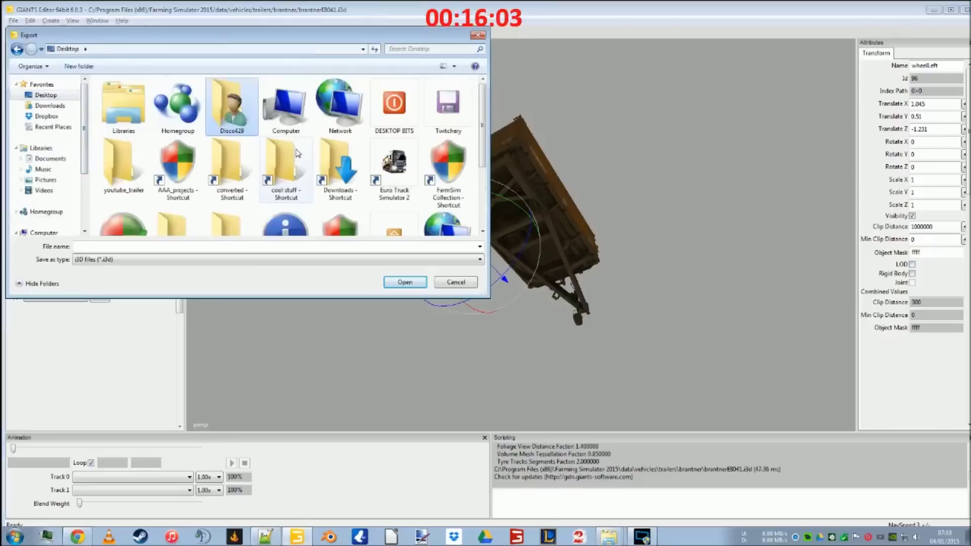
scroll(181, 207, "down", 3)
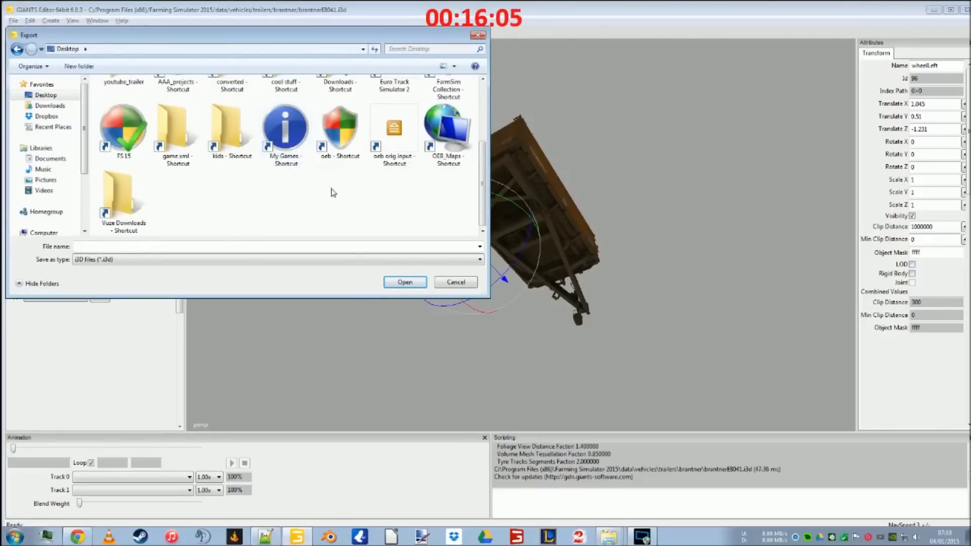
scroll(326, 188, "up", 1)
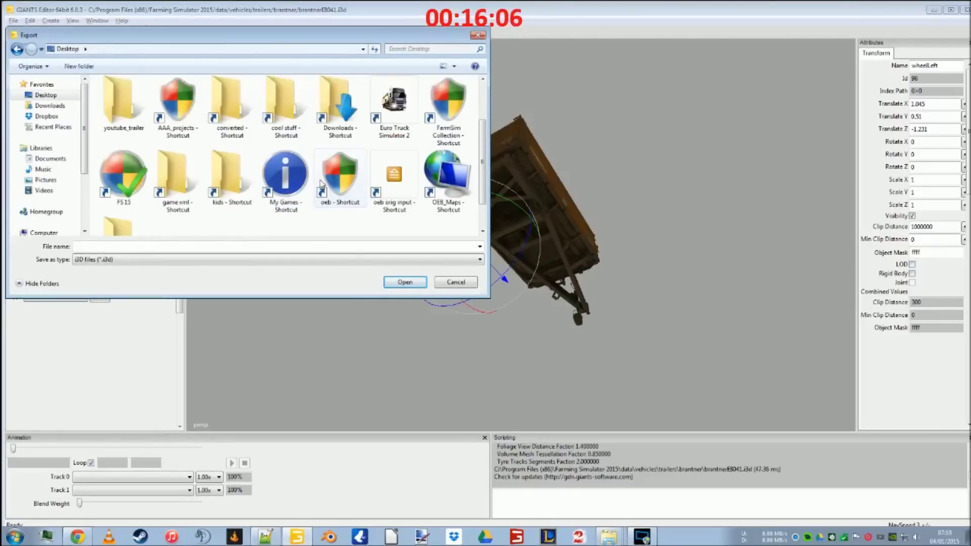
double_click(122, 104)
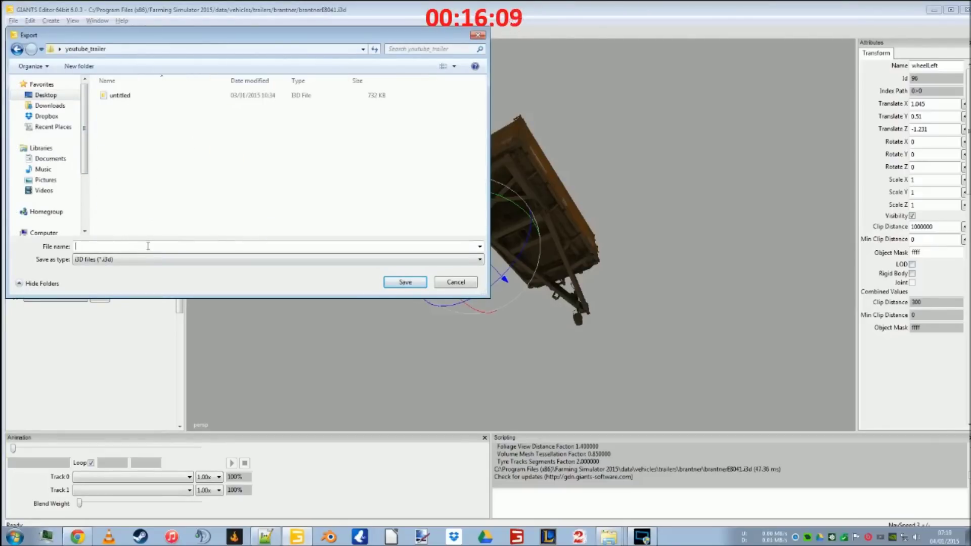
type("eels")
left_click(406, 282)
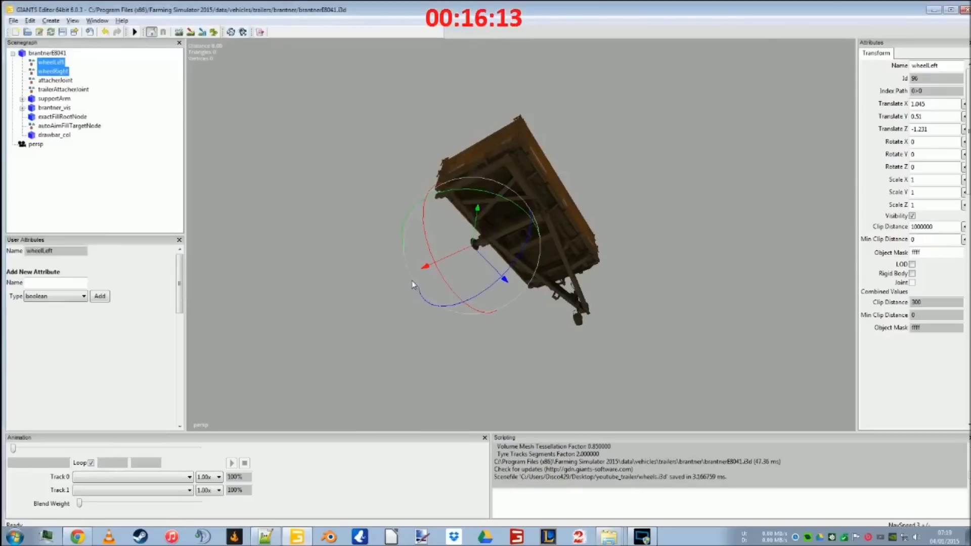
Check the attacherJoint and trailerAttacherJoint nodes, and export only attacherJoint as attacher.i3d into the youtube_trailer folder
left_click(71, 80)
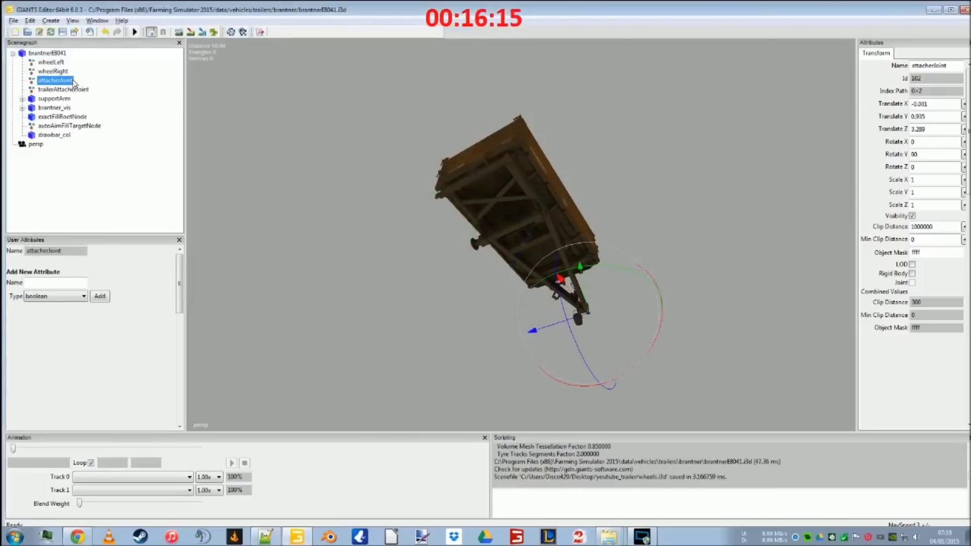
middle_click_drag(639, 377, 503, 330)
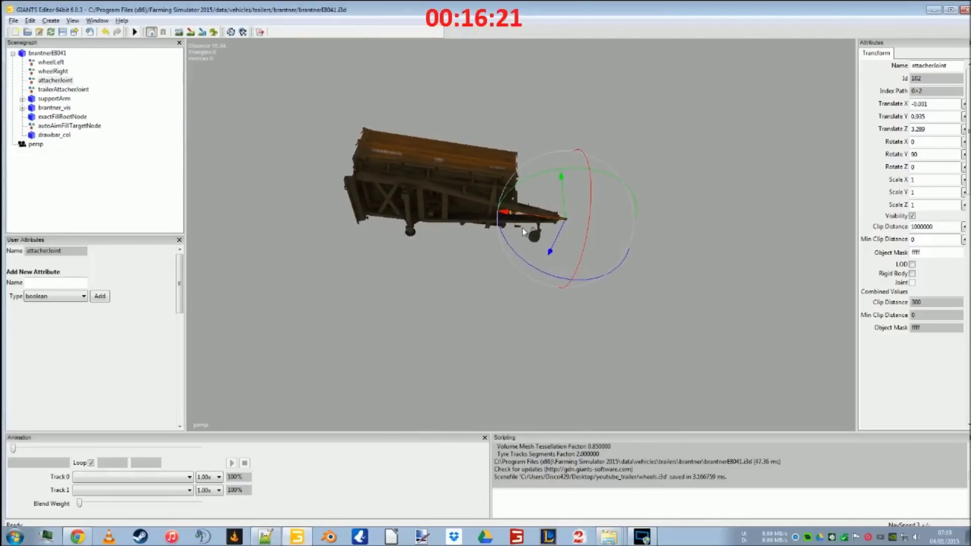
left_click(76, 90)
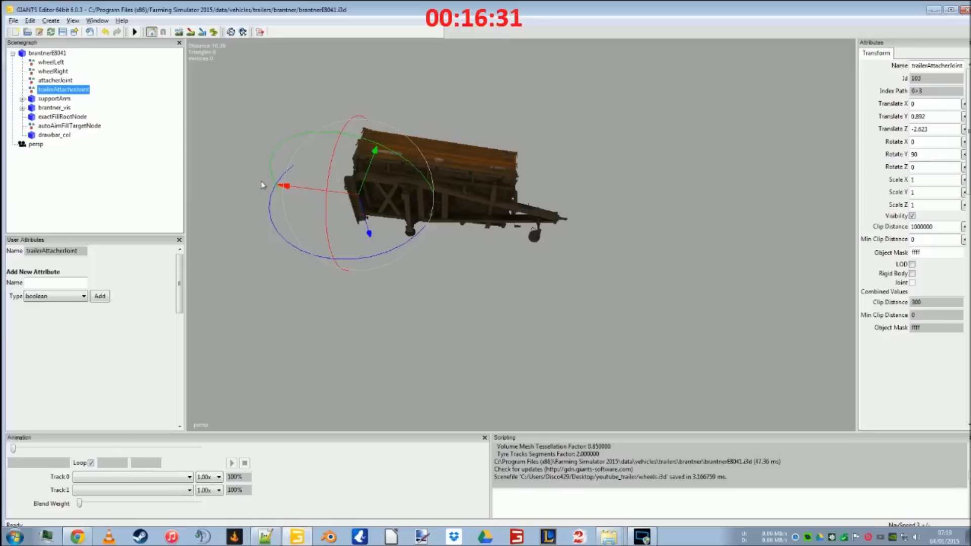
left_click(53, 81)
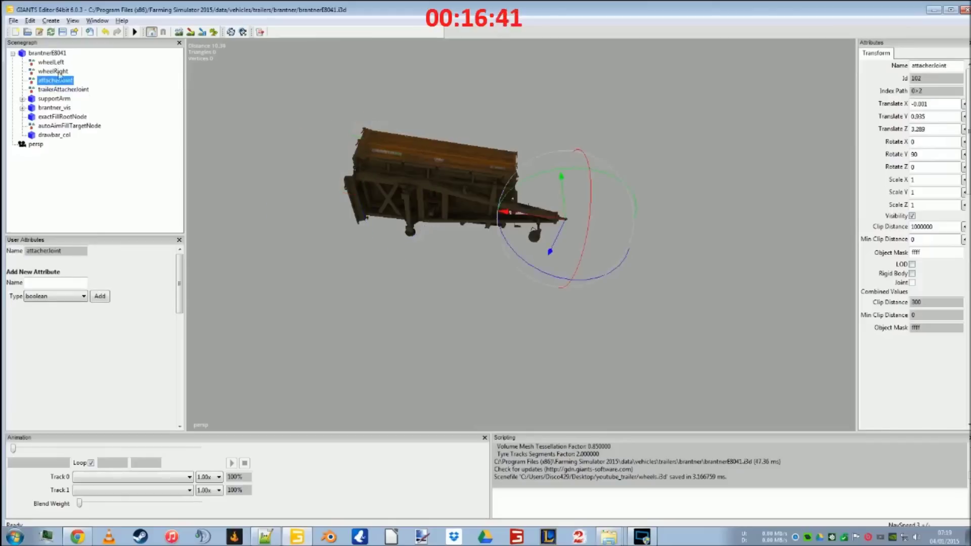
left_click(14, 20)
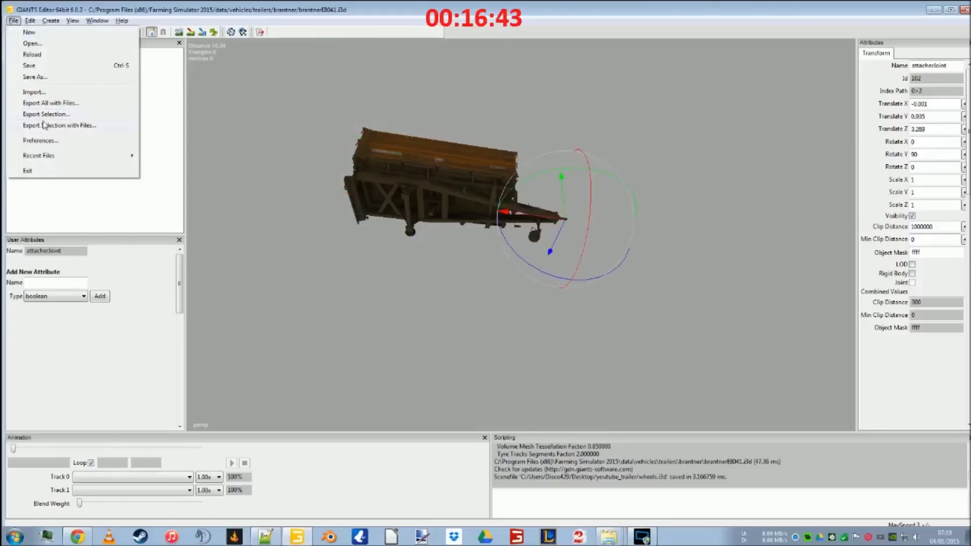
left_click(46, 115)
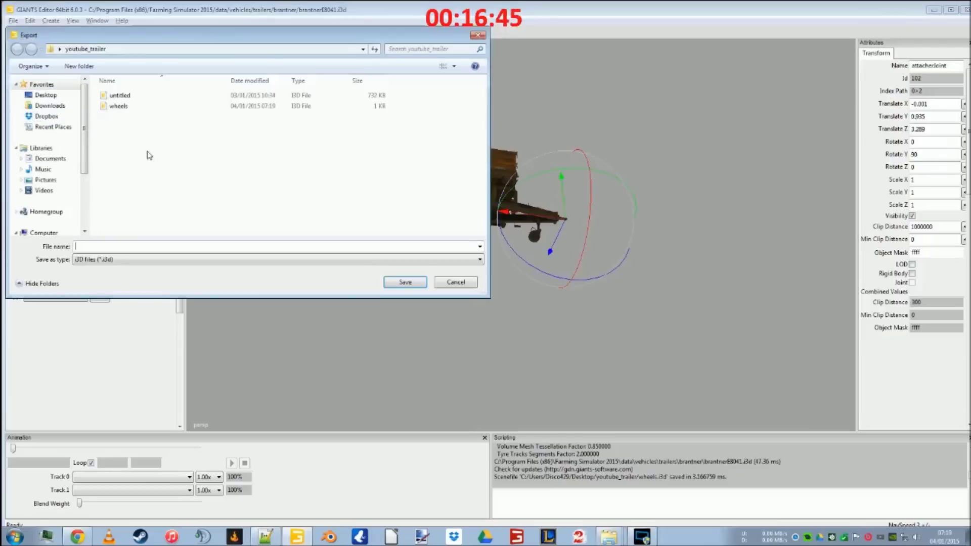
left_click(142, 247)
type("attacher")
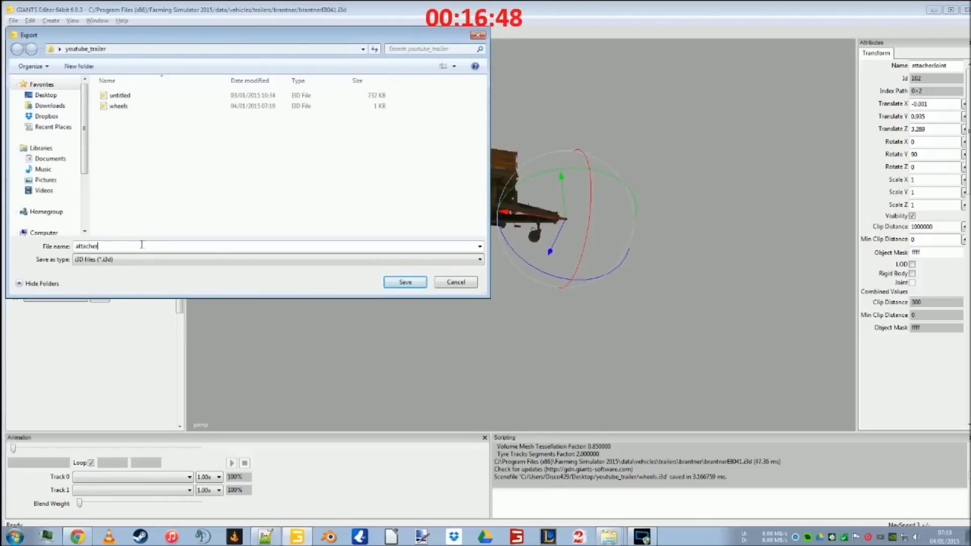
left_click(406, 281)
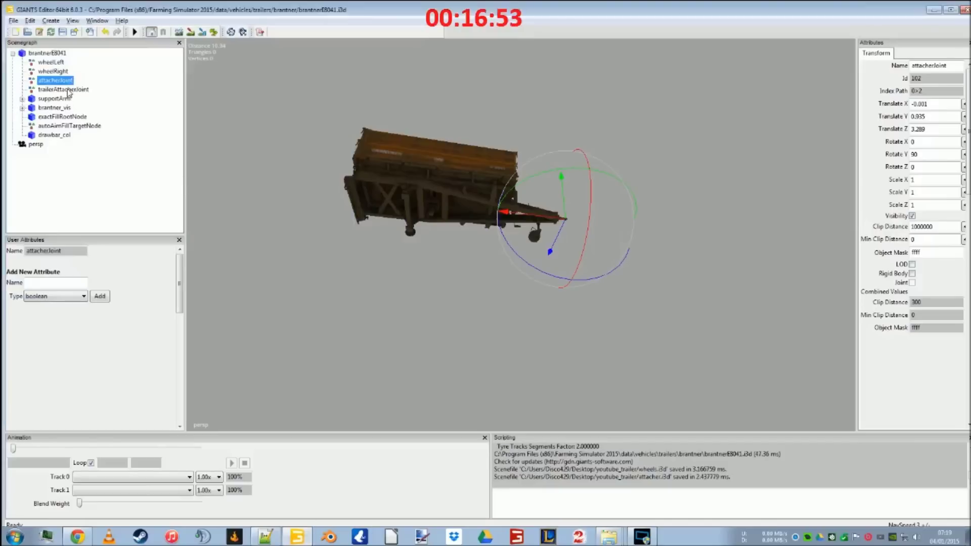
Open the untitled I3D file from the youtube_trailer folder in GIANTS Editor
left_click(931, 10)
left_click(932, 8)
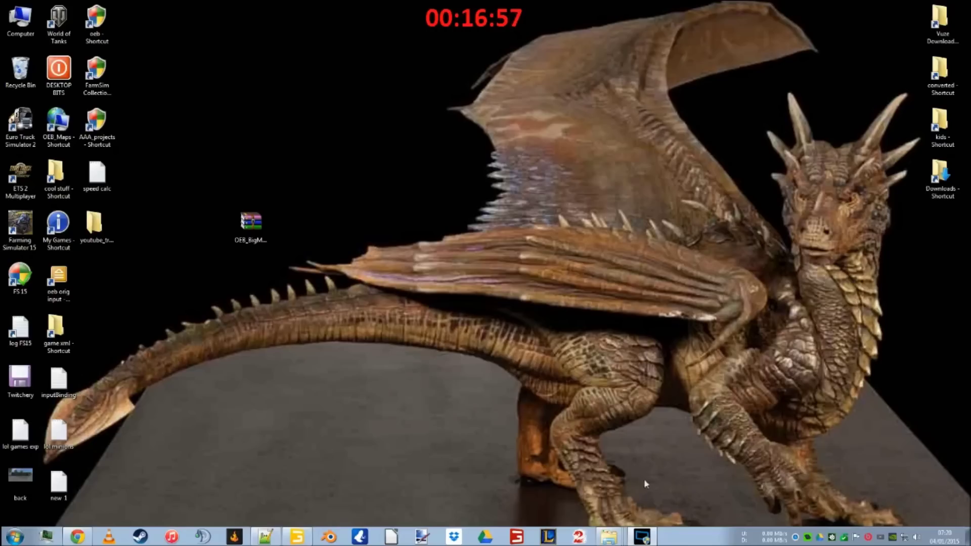
right_click(609, 537)
left_click(611, 497)
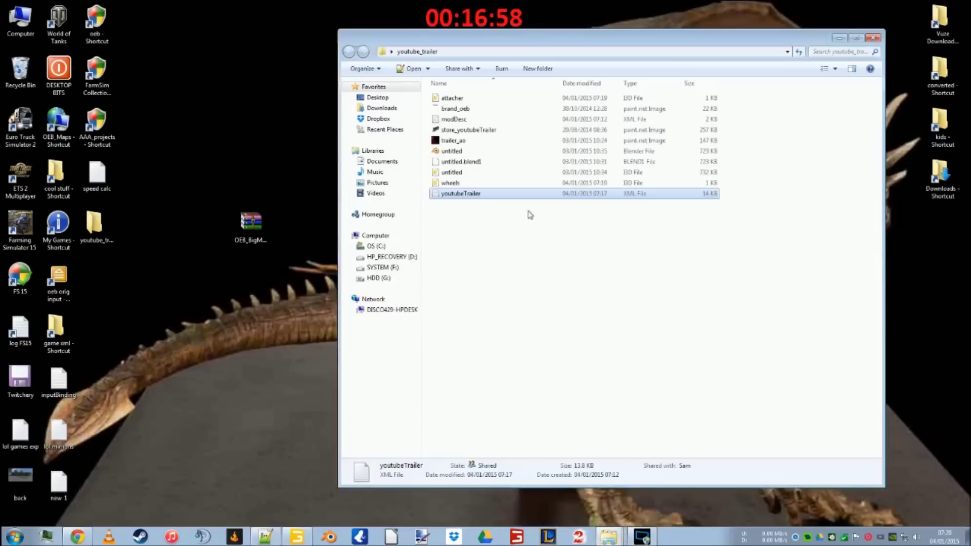
left_click(463, 173)
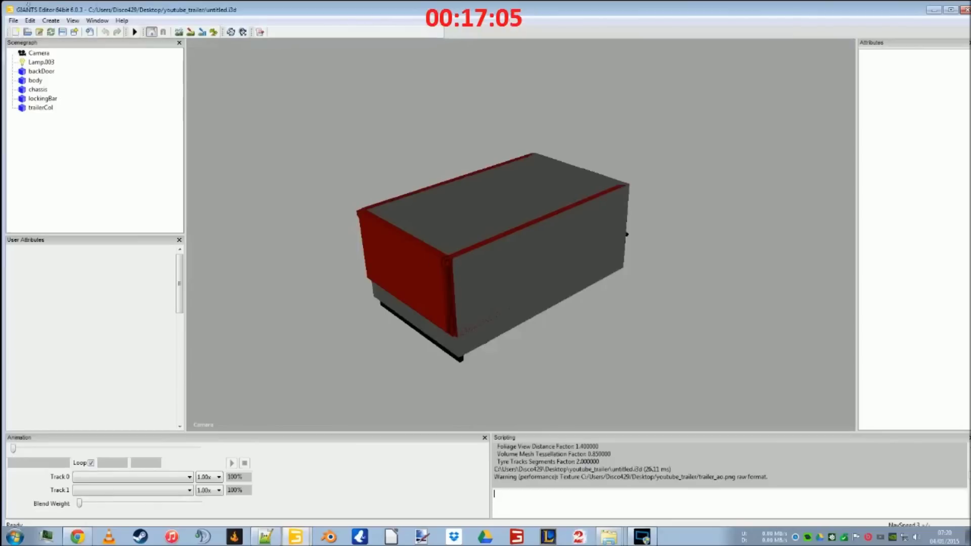
Save a copy of the trailer scene as youtubetrailer in the youtube_trailer folder
left_click(15, 21)
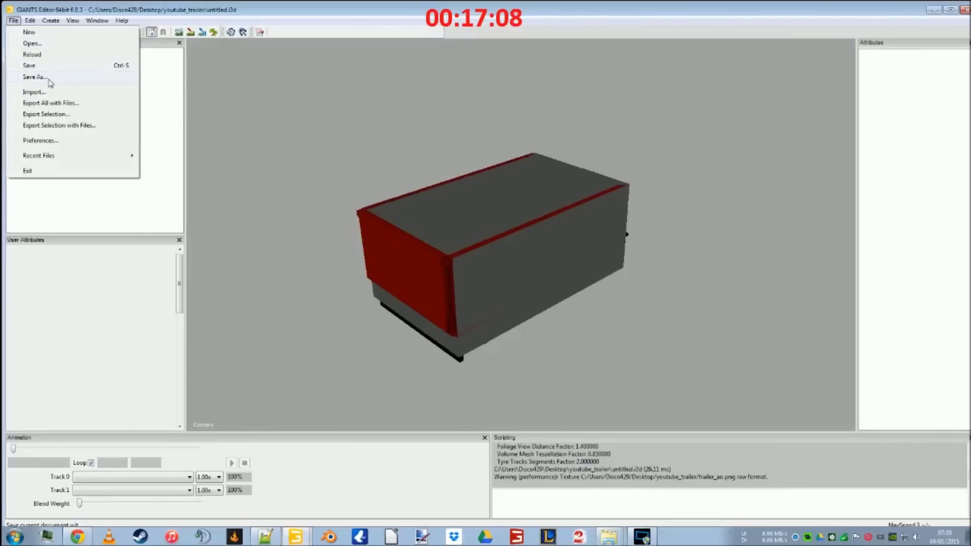
left_click(49, 79)
left_click(136, 245)
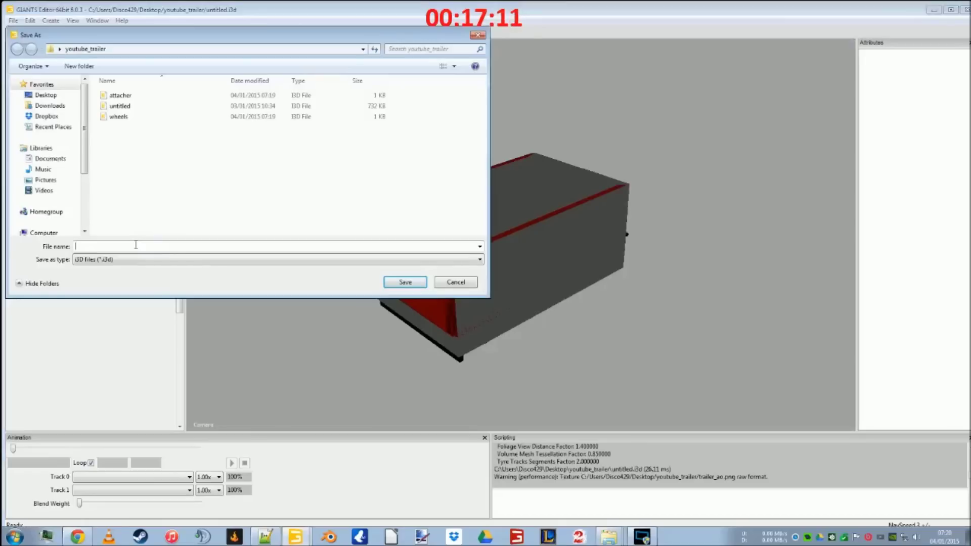
type("y")
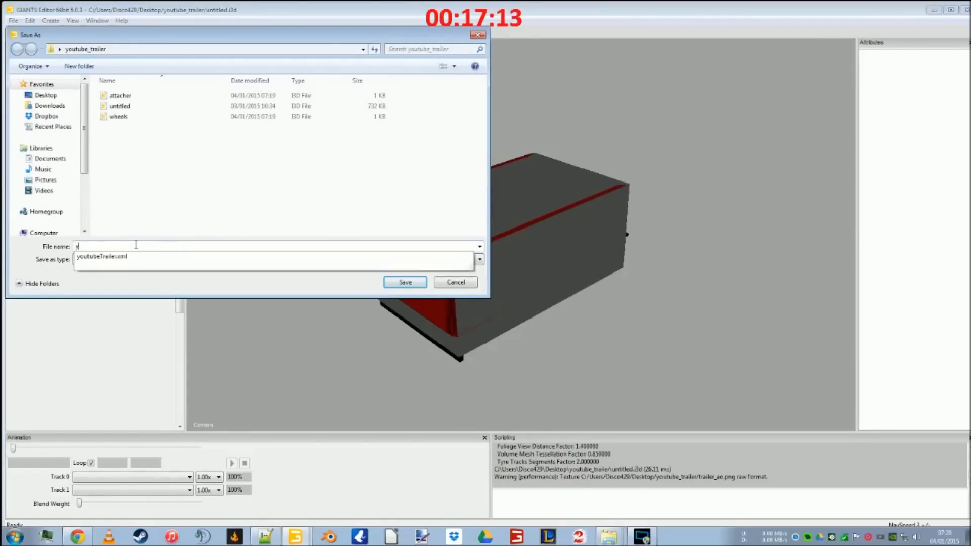
type("outubetra")
key("BackSpace")
type("railer")
key("Return")
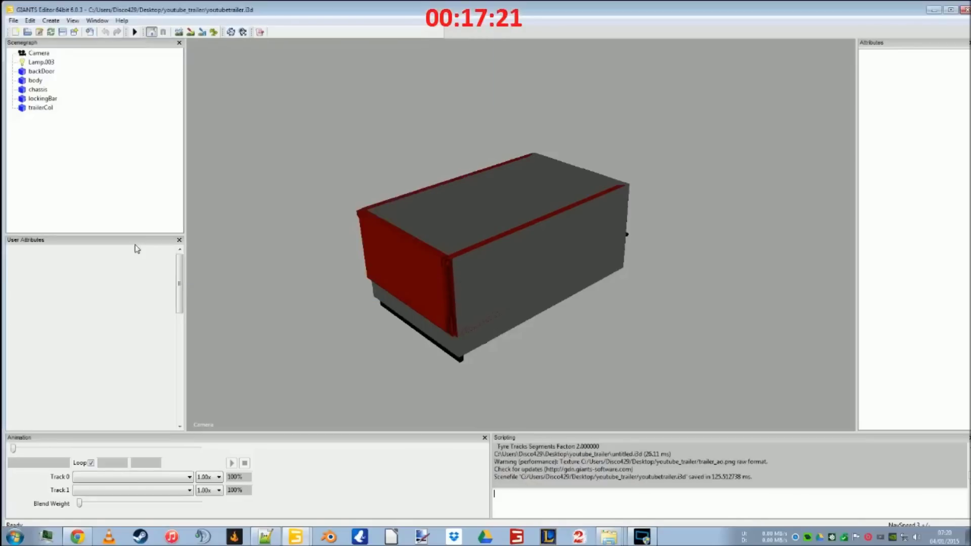
Switch to Notepad++, set the filename entry in youtubeTrailer.xml to youtubetrailer.i3d, and save the file
key("alt+Tab")
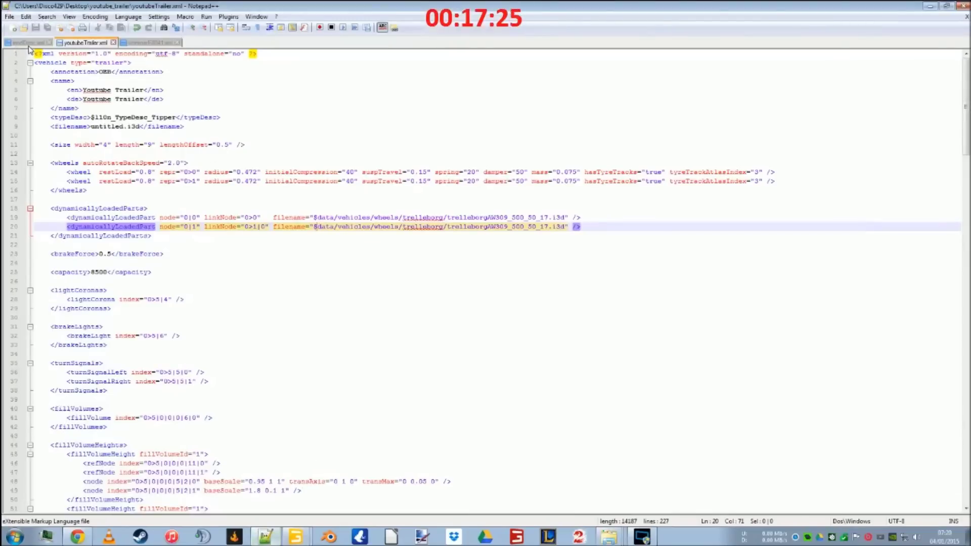
left_click(123, 128)
key("BackSpace")
key("BackSpace")
key("BackSpace")
key("BackSpace")
key("BackSpace")
key("BackSpace")
key("BackSpace")
type("youtubeTrailer")
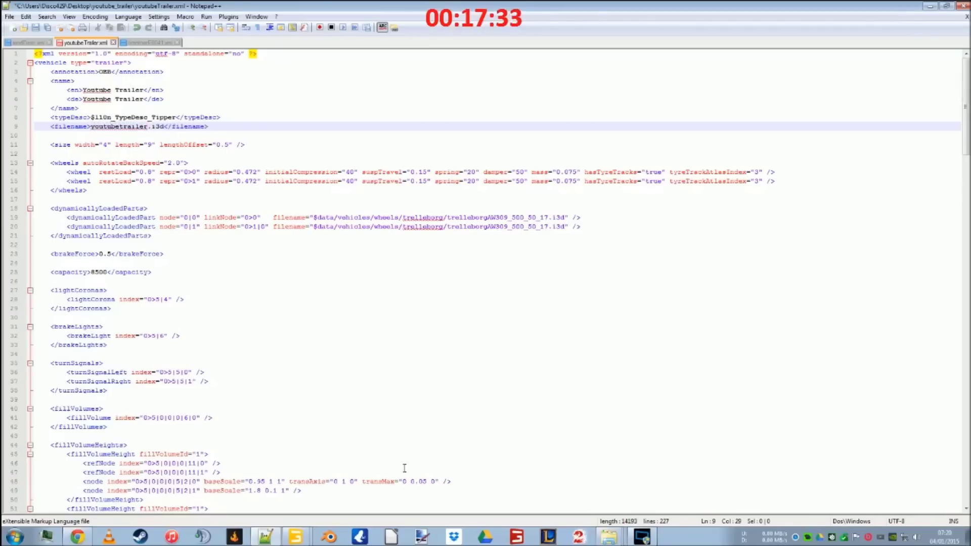
left_click(272, 541)
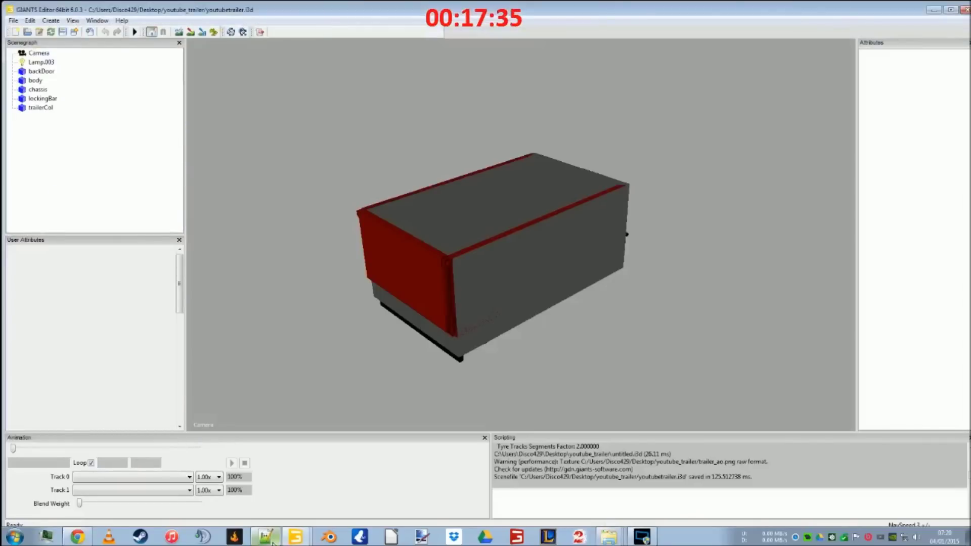
key("alt+Tab")
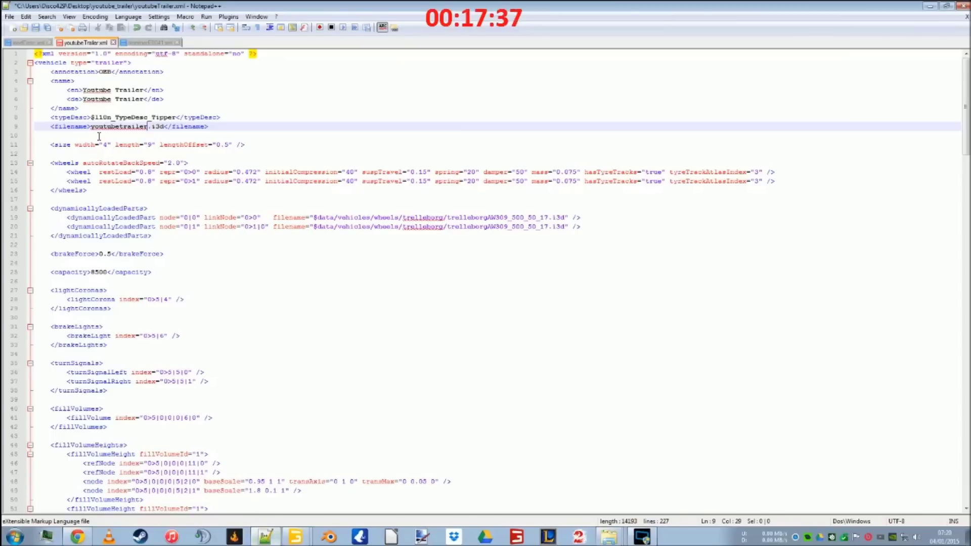
left_click(35, 28)
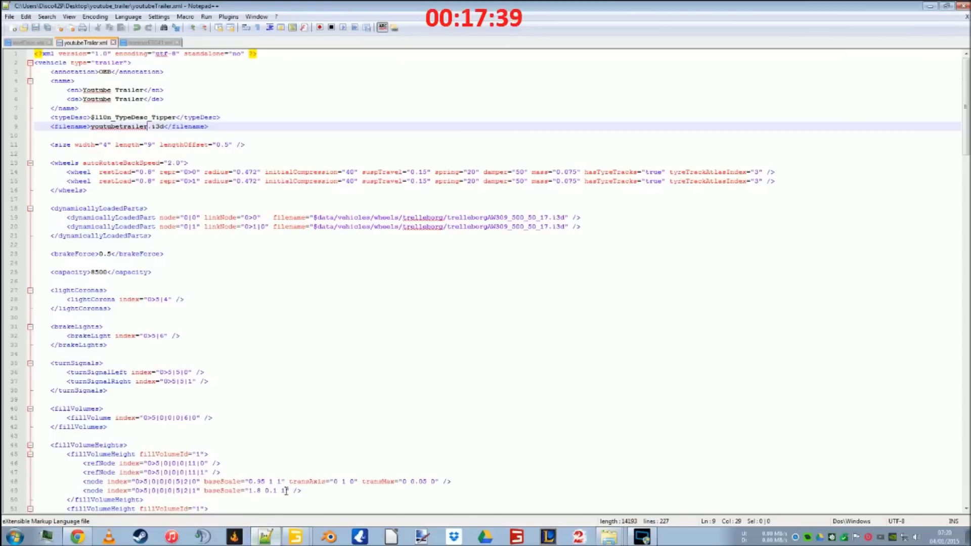
Back in GIANTS Editor, make backDoor, body, chassis and lockingBar children of trailerCol and expand that node
left_click(267, 538)
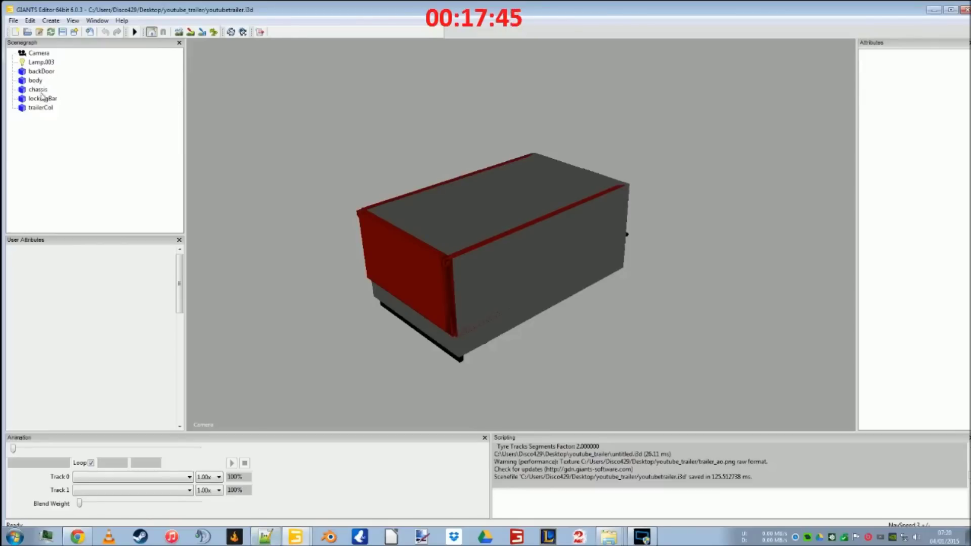
left_click(45, 108)
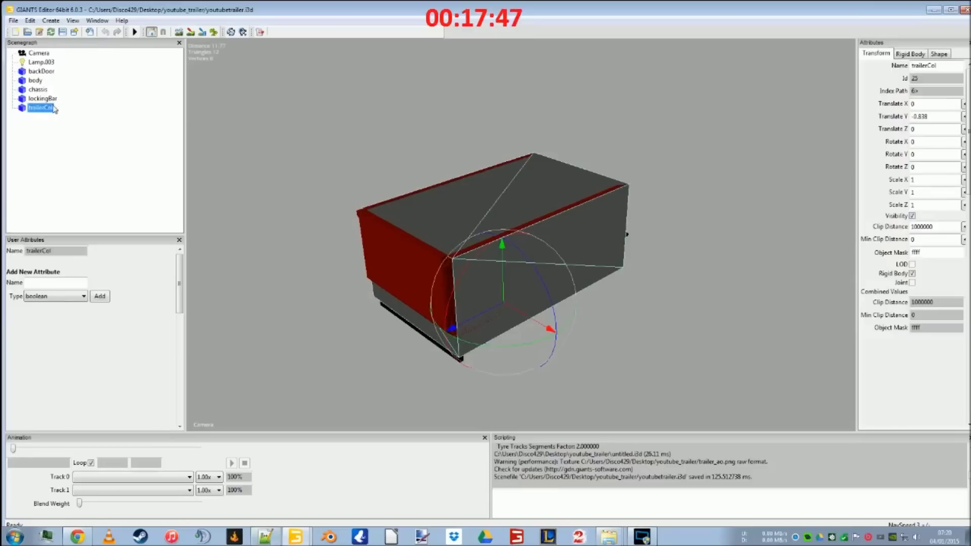
left_click(40, 72)
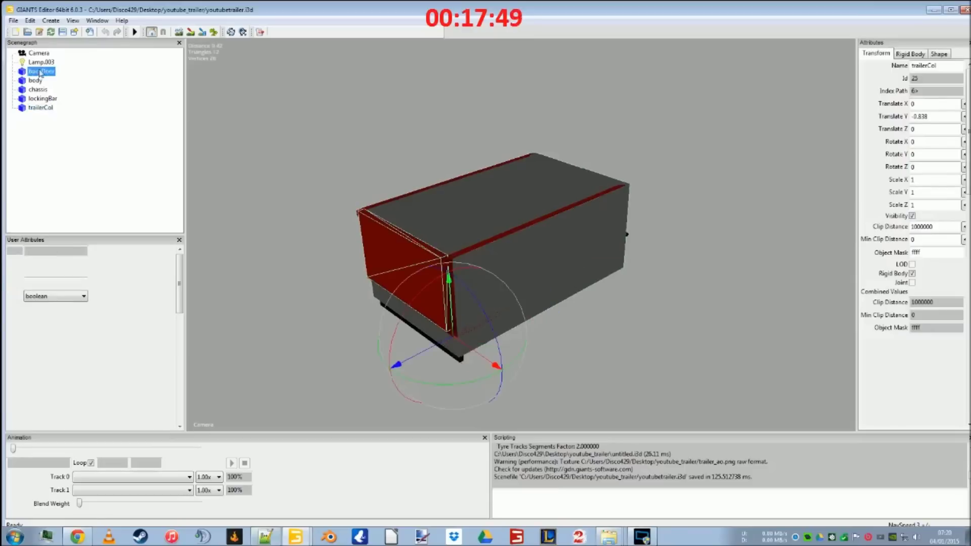
left_click(45, 98, "shift")
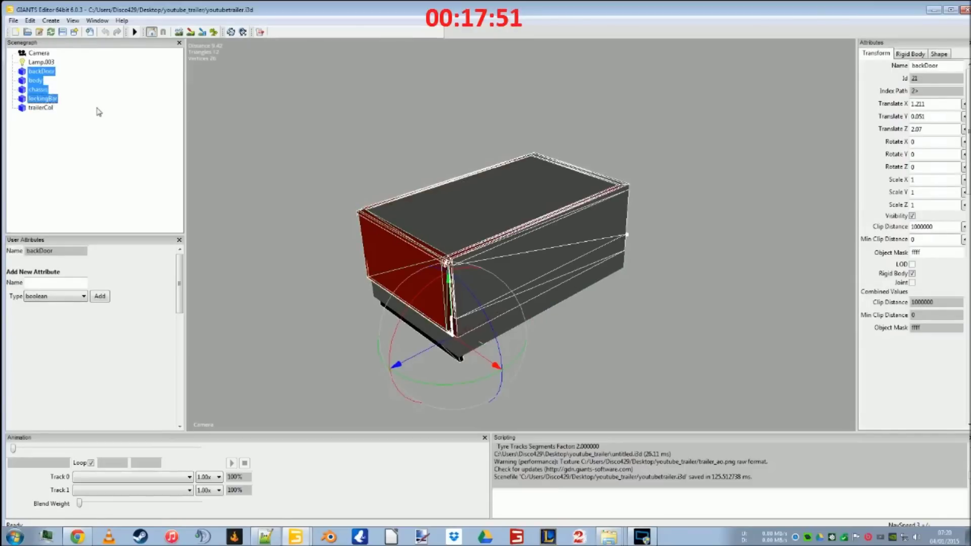
left_click_drag(43, 99, 56, 108)
left_click(56, 74)
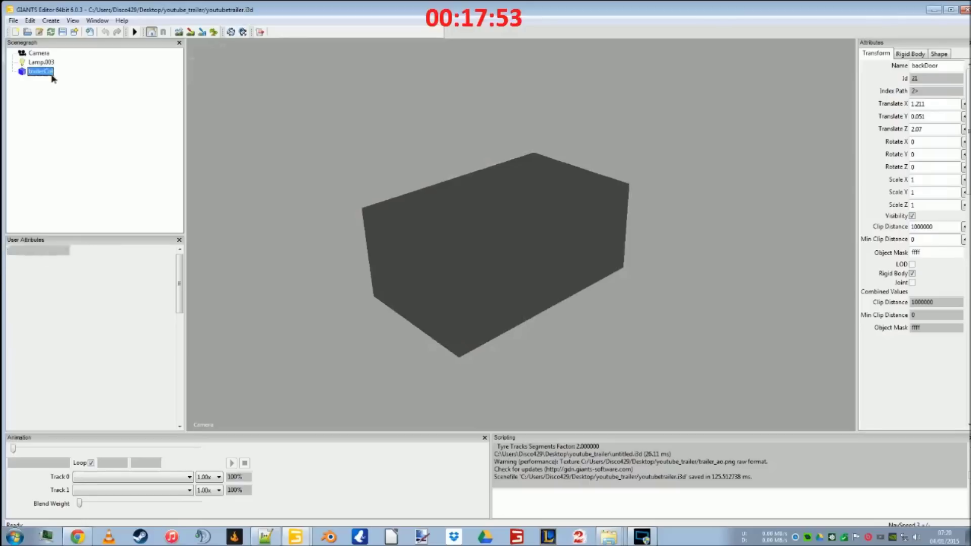
double_click(51, 74)
Move trailerCol up above Lamp.003 and Camera so it is the first node in the scenegraph
right_click(45, 72)
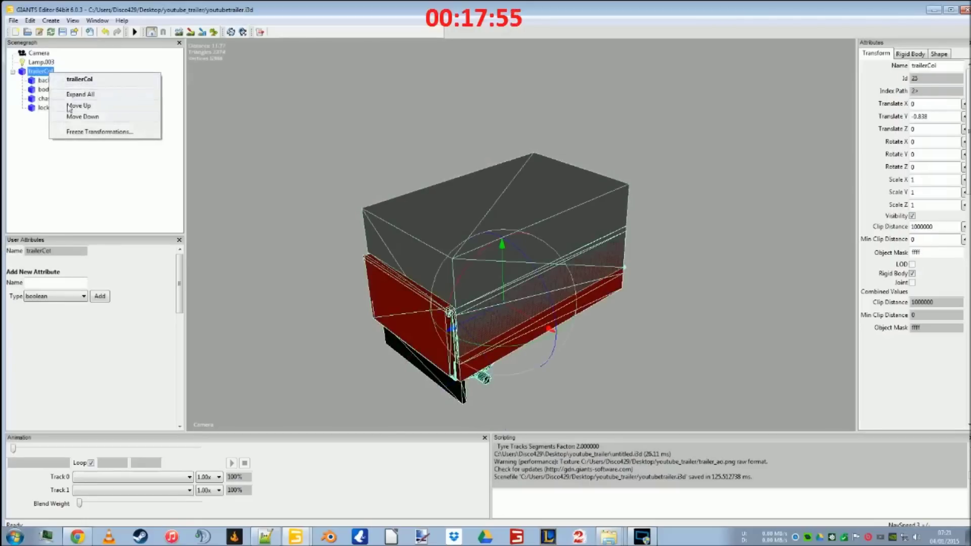
left_click(77, 107)
right_click(50, 62)
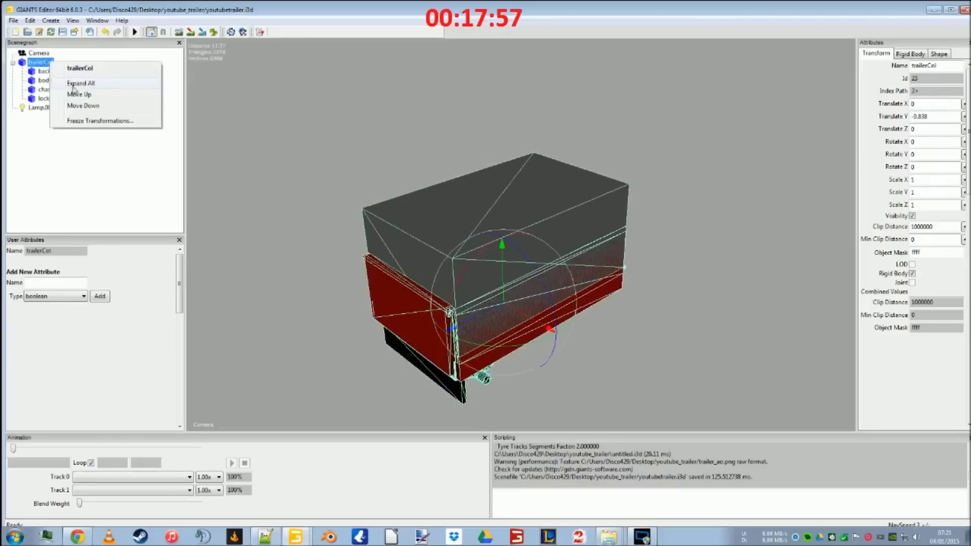
left_click(78, 94)
Examine trailerCol and its backDoor, body, chassis and lockingBar children to see which trailer part each one represents
right_click_drag(297, 220, 349, 238)
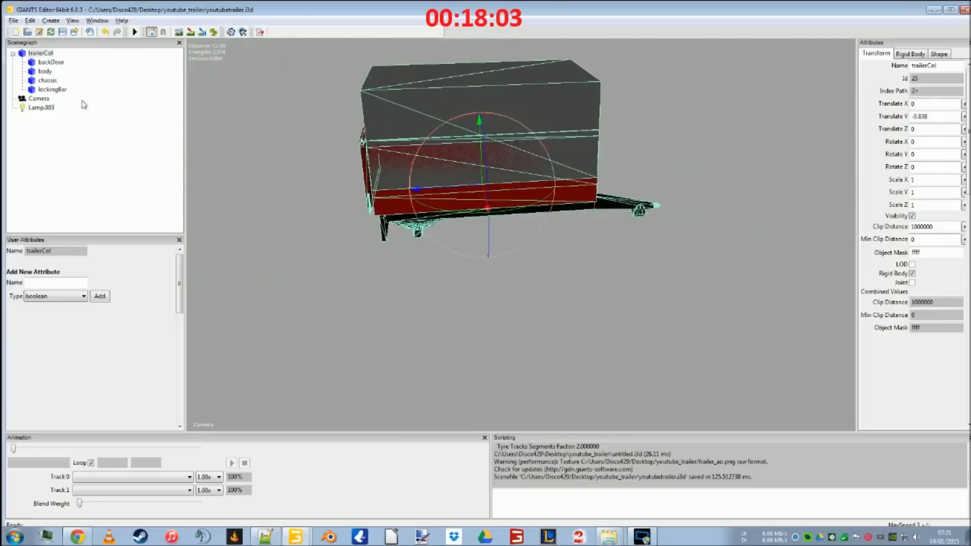
left_click(45, 71)
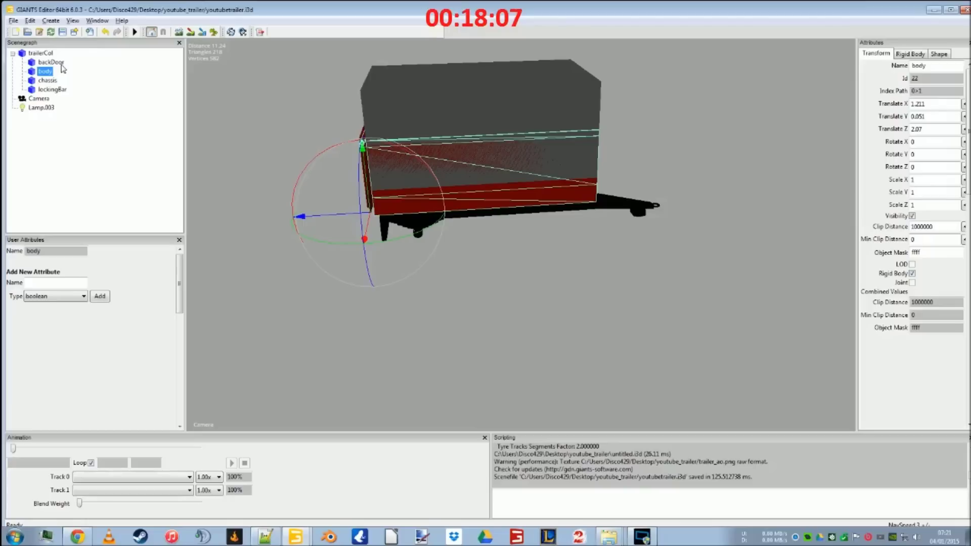
left_click(59, 64)
left_click(50, 73)
left_click(59, 81)
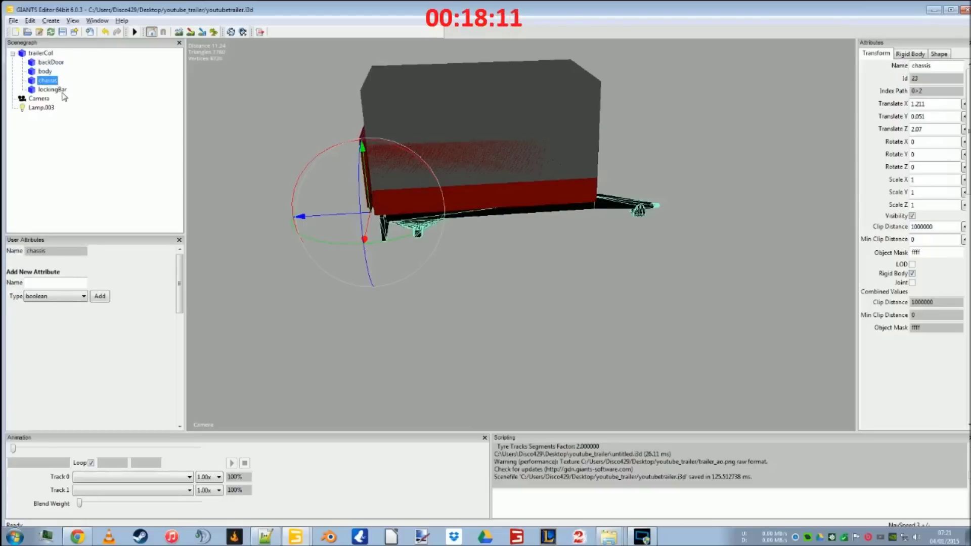
left_click(62, 91)
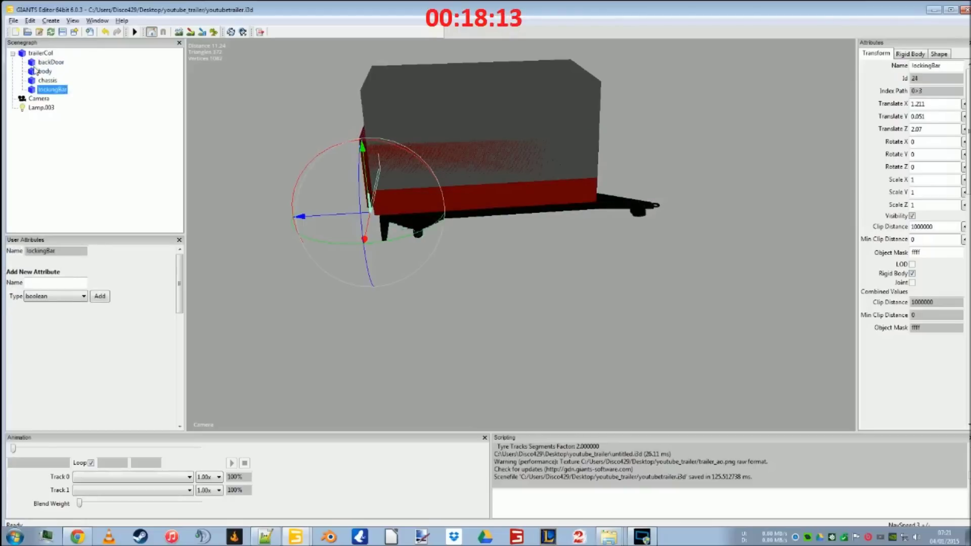
left_click(38, 56)
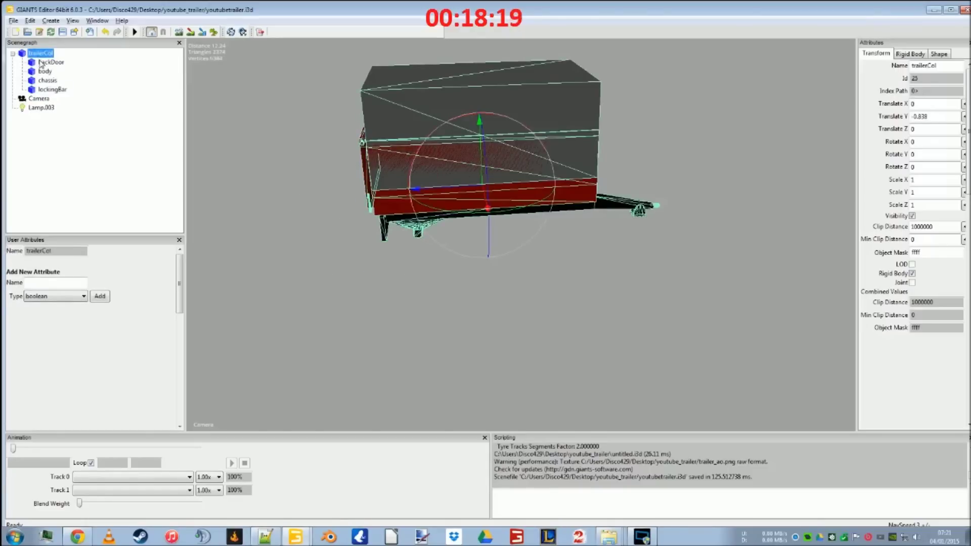
Make lockingBar and backDoor children of the body node in the scenegraph
left_click(49, 63)
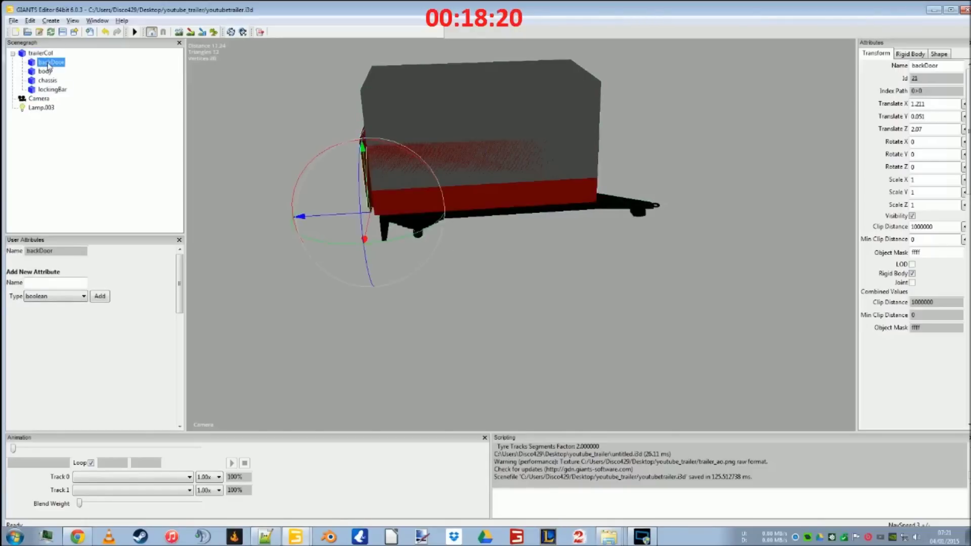
left_click(59, 90)
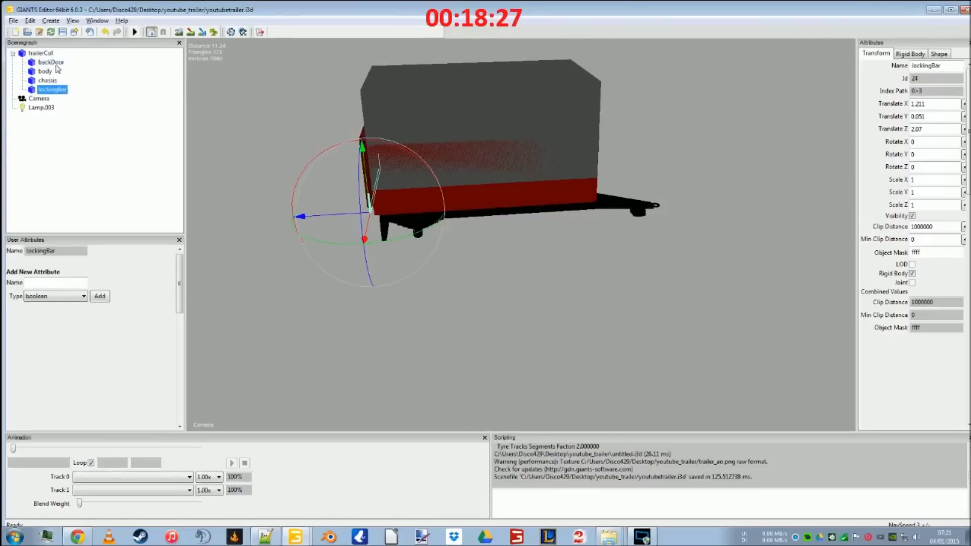
key("Delete")
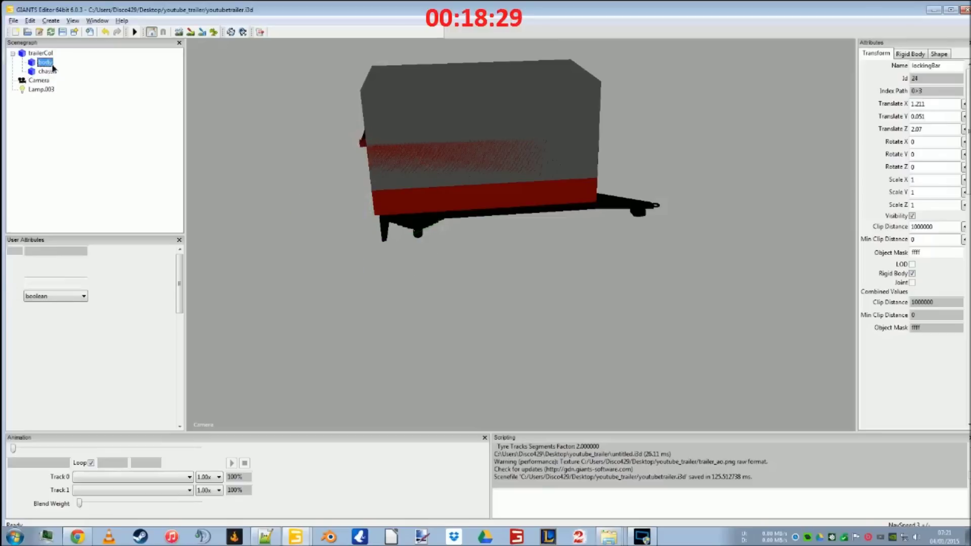
key("ctrl+z")
key("ctrl+z")
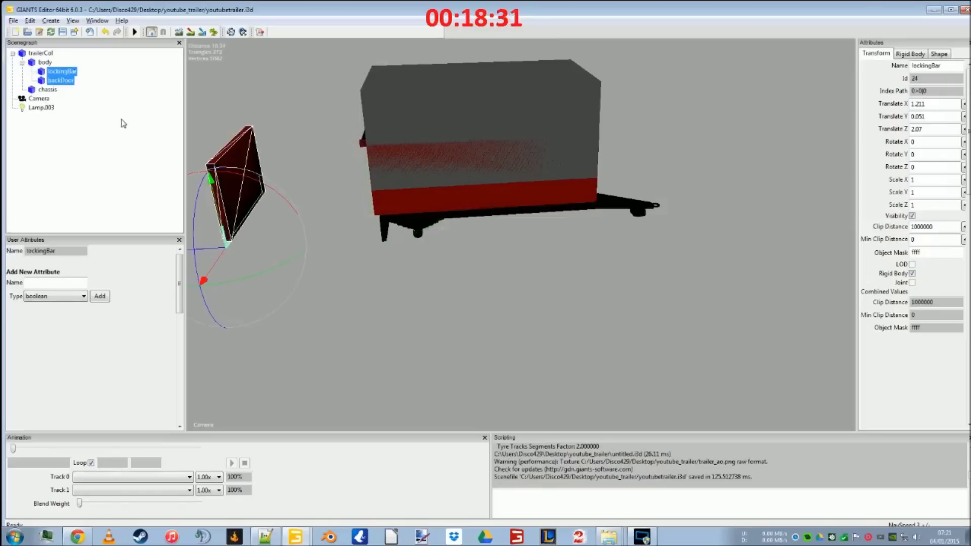
Set lockingBar's X, Y and Z translation to 0 so it sits at the body's origin
double_click(934, 104)
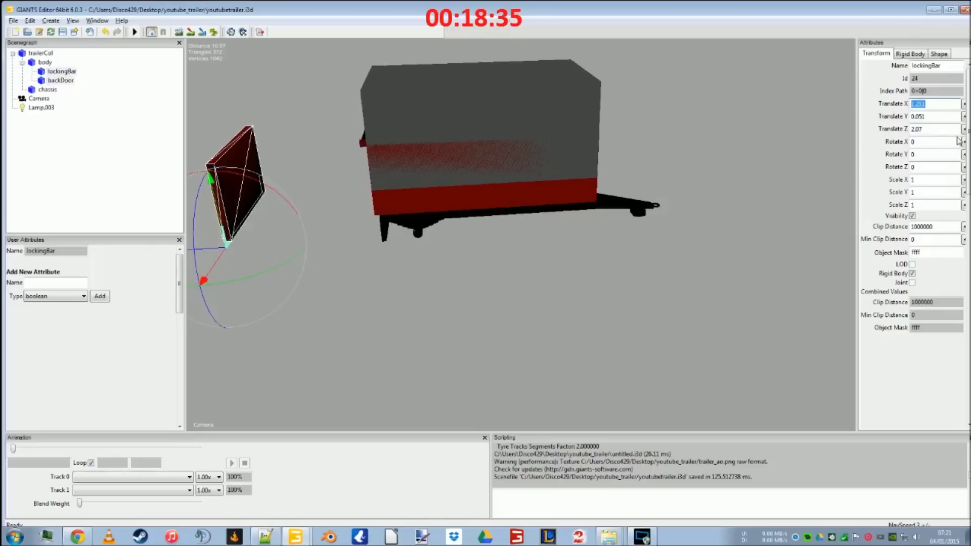
type("0")
key("Tab")
type("0")
key("Tab")
key("BackSpace")
type("0")
Set backDoor's X, Y and Z translation to 0 to return it to the rear of the body
left_click(70, 81, "ctrl")
left_click(63, 81)
triple_click(934, 104)
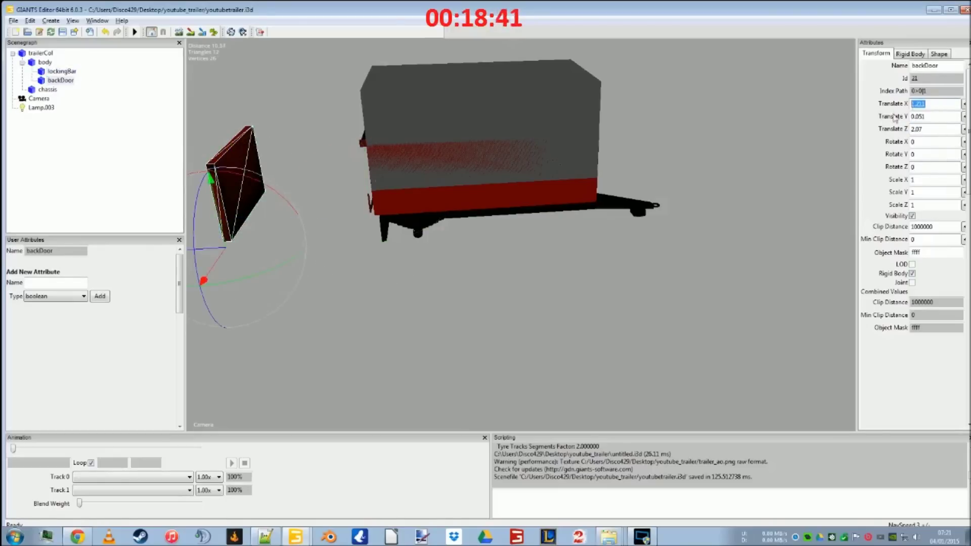
type("0")
key("Tab")
type("0")
key("Tab")
key("BackSpace")
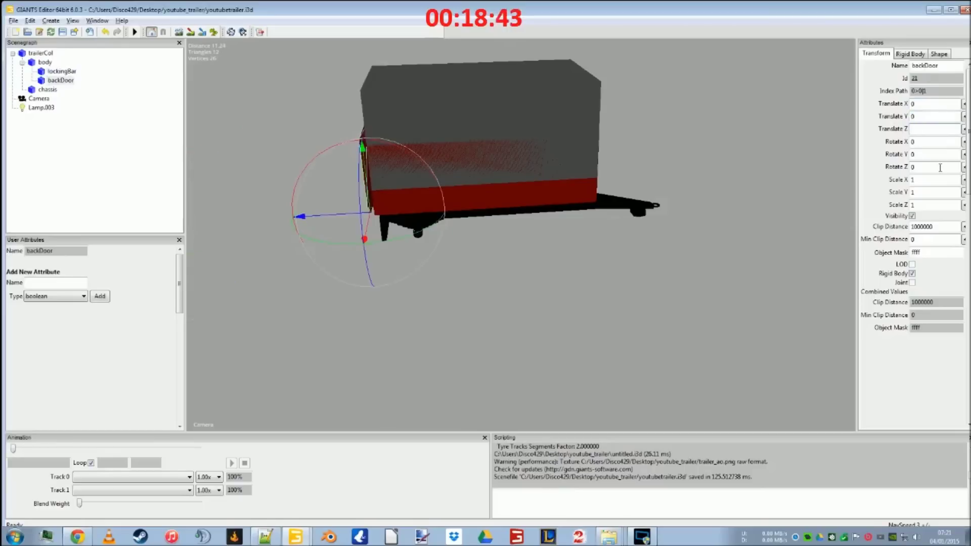
type("0")
Examine the lockingBar, chassis, body and trailerCol nodes on the model to check the trailer's new hierarchy and orientation
middle_click_drag(524, 271, 572, 153)
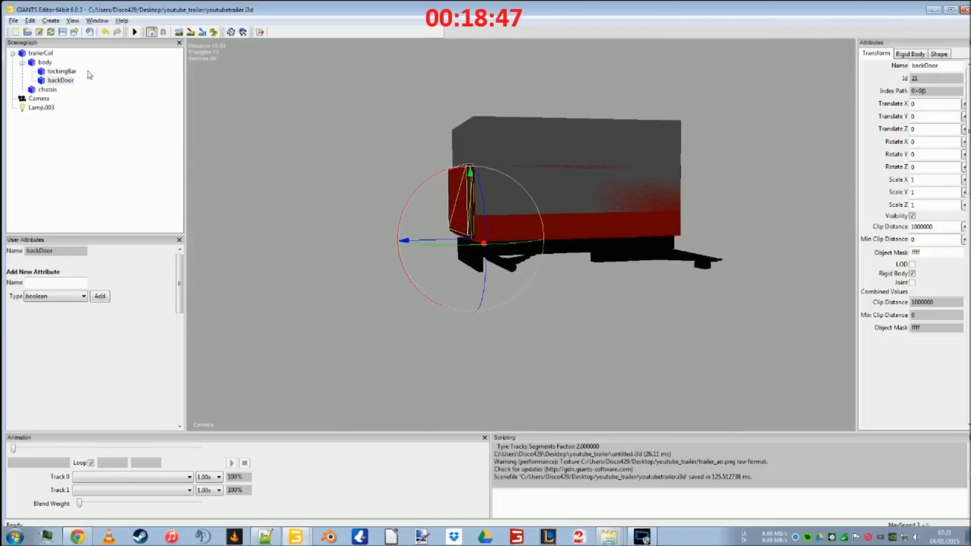
left_click(62, 72)
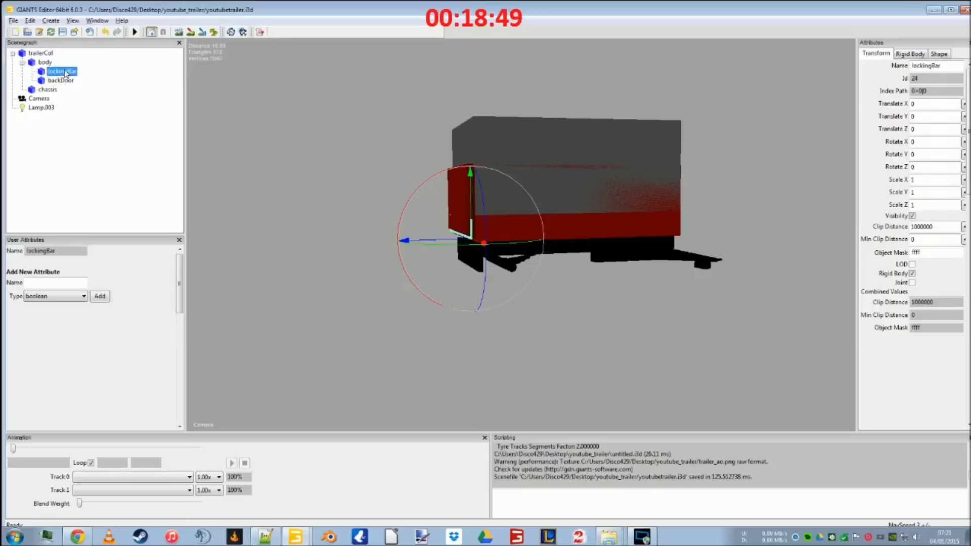
left_click(45, 62)
left_click(50, 90)
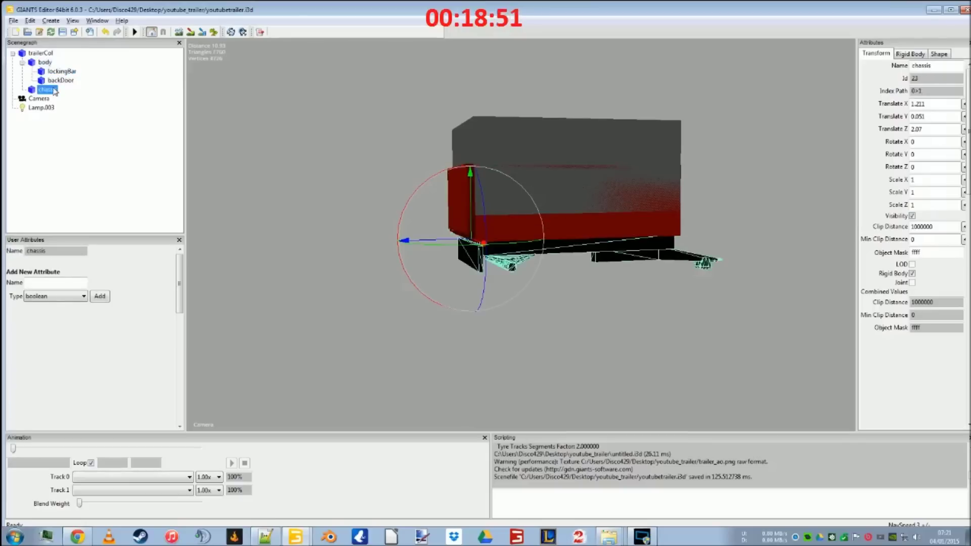
left_click(39, 63)
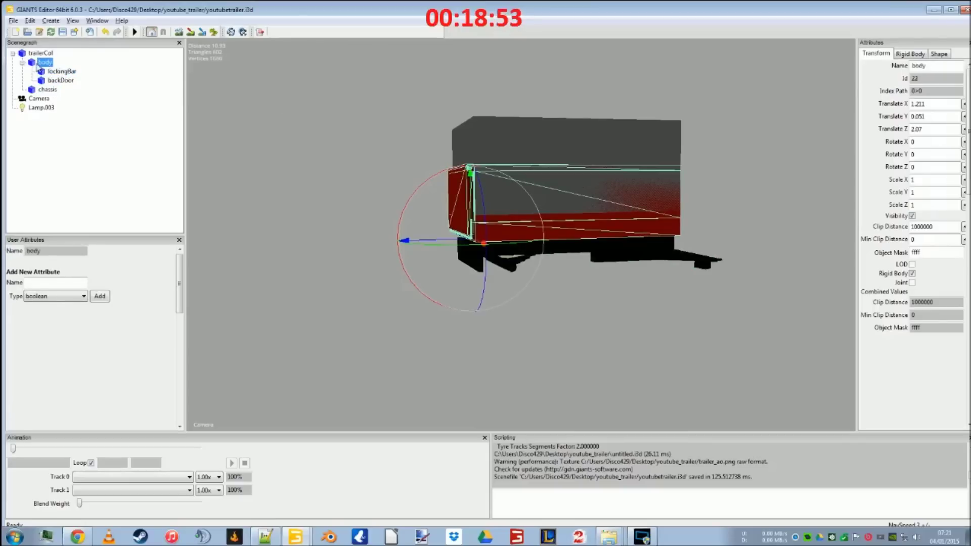
left_click(40, 53)
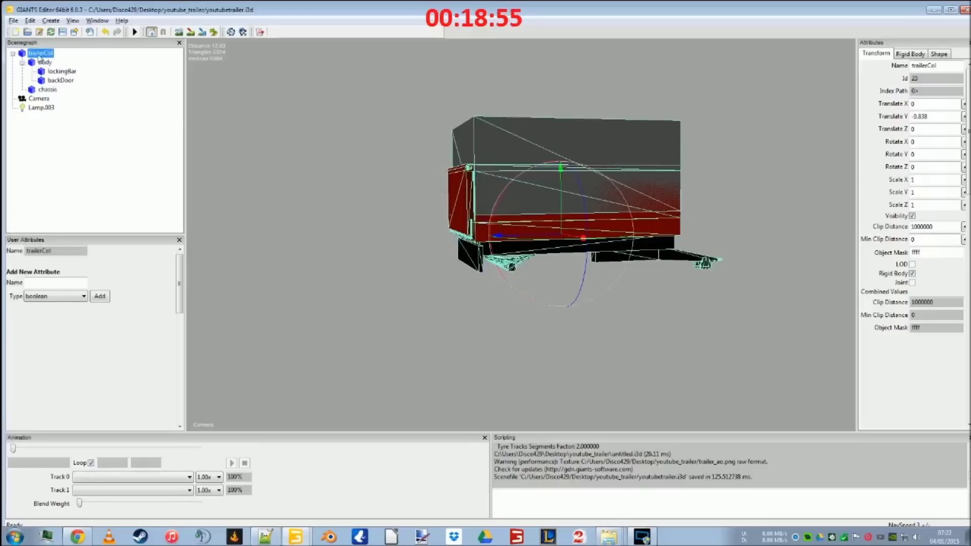
middle_click_drag(329, 170, 285, 197)
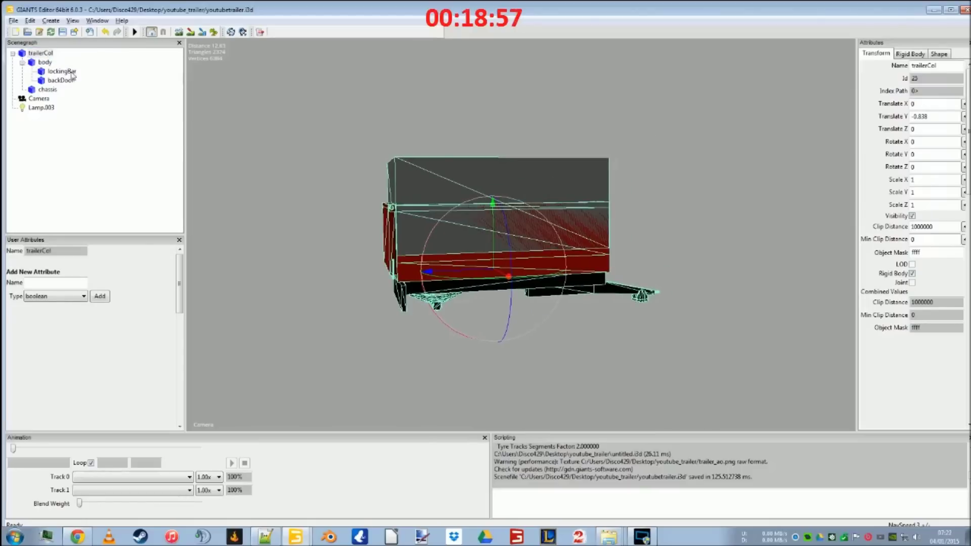
Rotate the body node 180 degrees about Y
left_click(45, 62)
left_click(925, 154)
type("180")
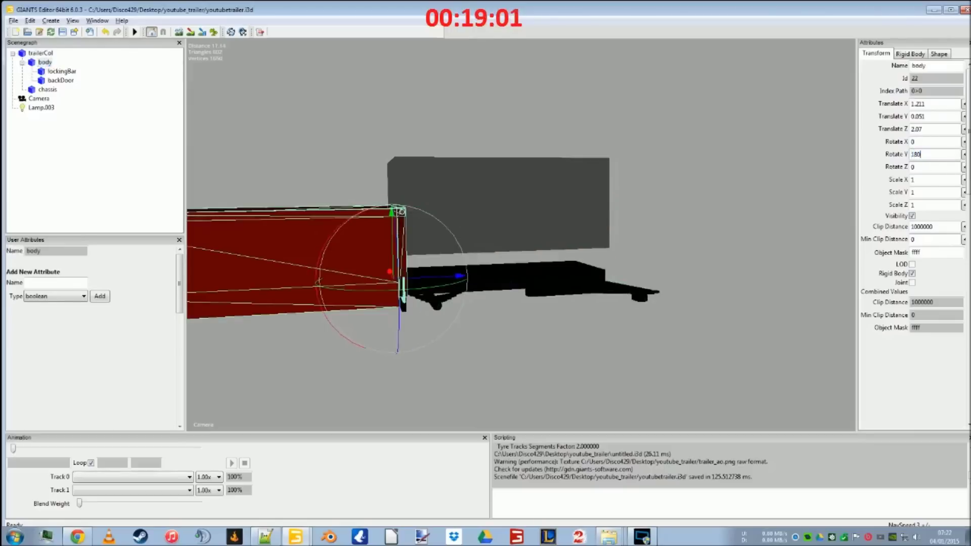
Set the body node's X, Y and Z translation to 0
right_click_drag(511, 263, 348, 284)
scroll(331, 385, "down", 2)
scroll(327, 374, "up", 5)
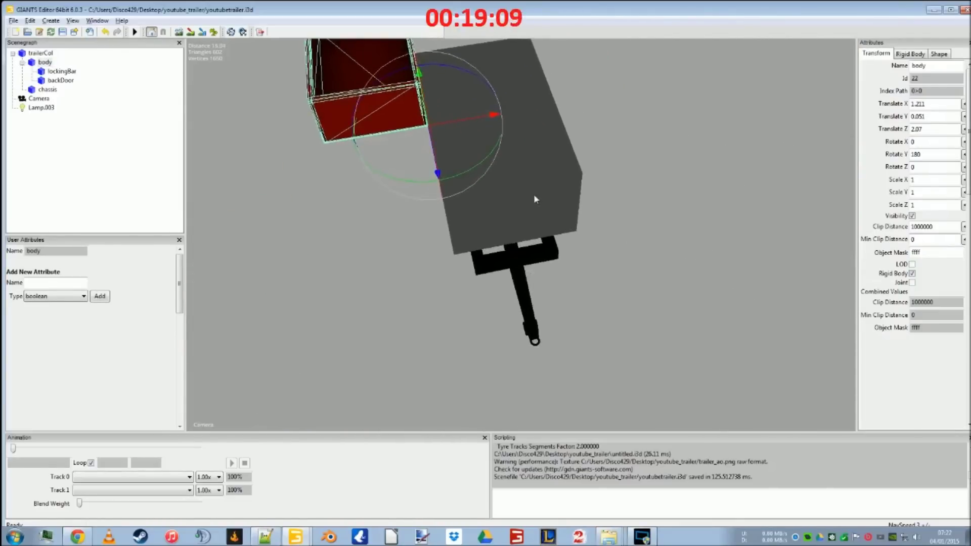
double_click(934, 105)
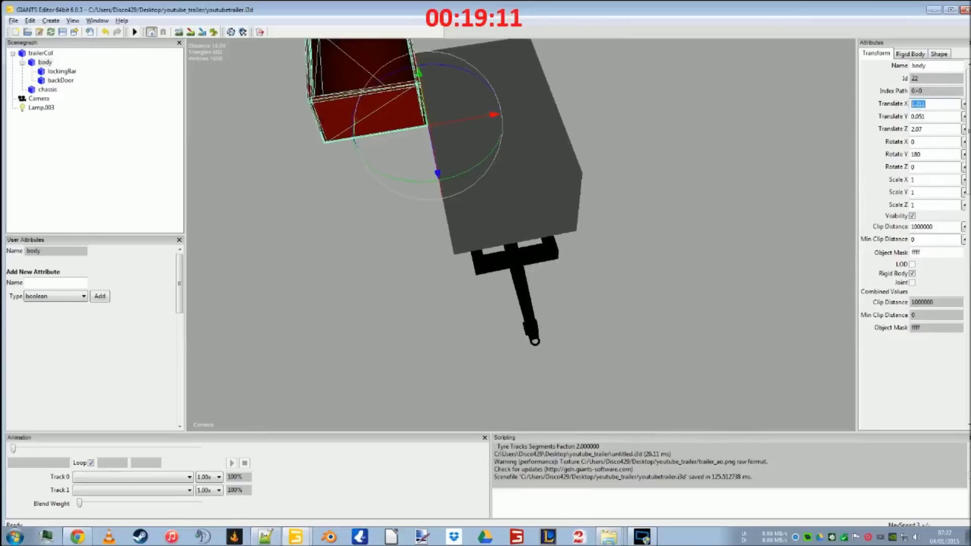
type("0")
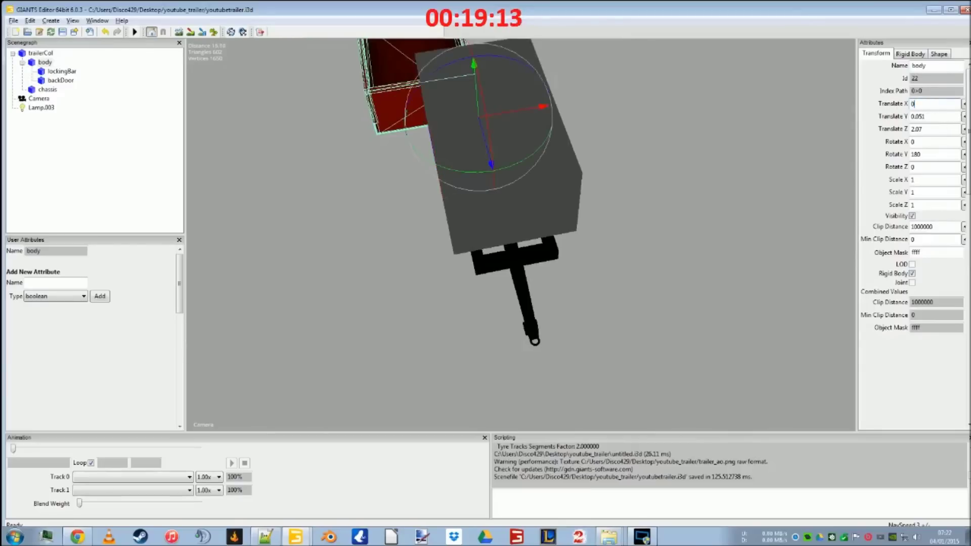
double_click(935, 117)
type("0")
left_click_drag(914, 130, 922, 129)
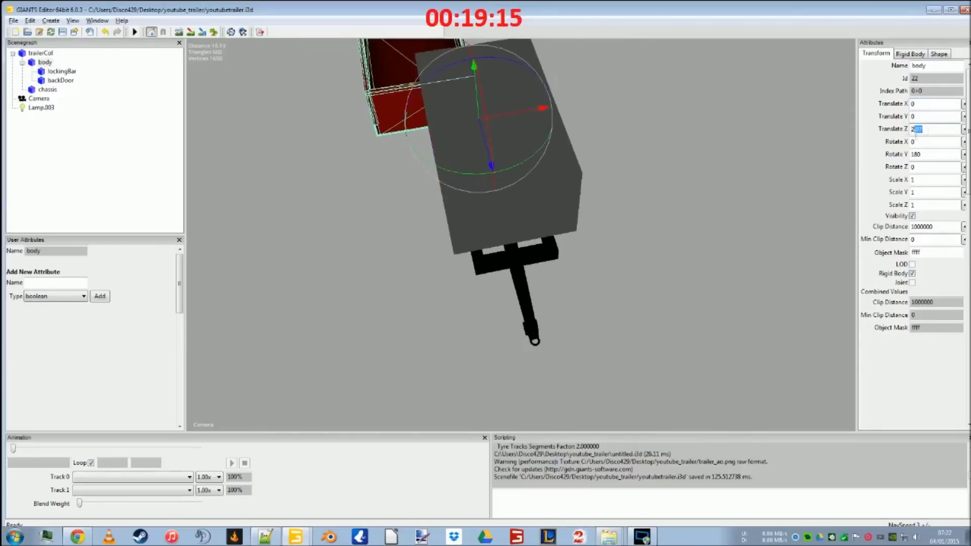
type("0")
key("Return")
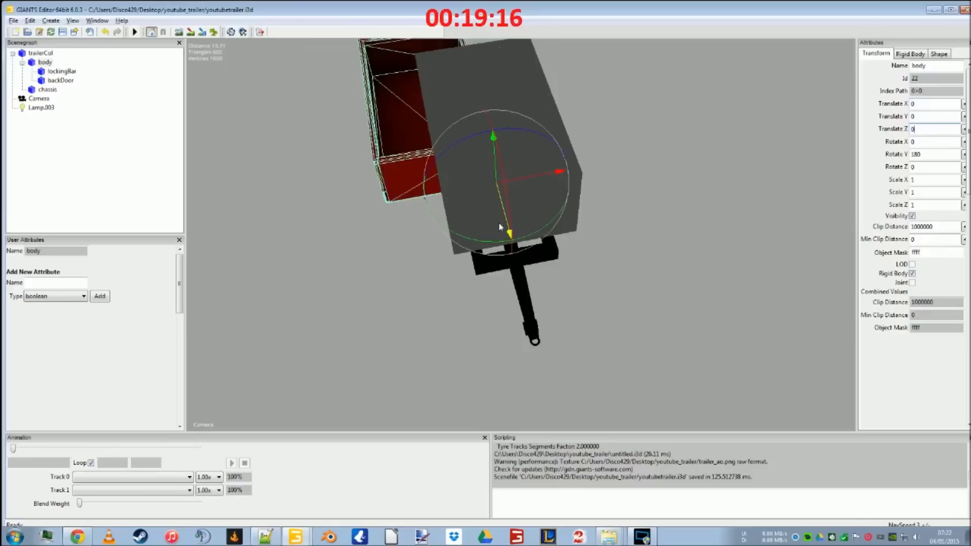
Move the body along Z to about -1.734 and along X to about -1.208, lining it up under the trailerCol box
left_click_drag(501, 226, 527, 317)
left_click_drag(577, 236, 637, 230)
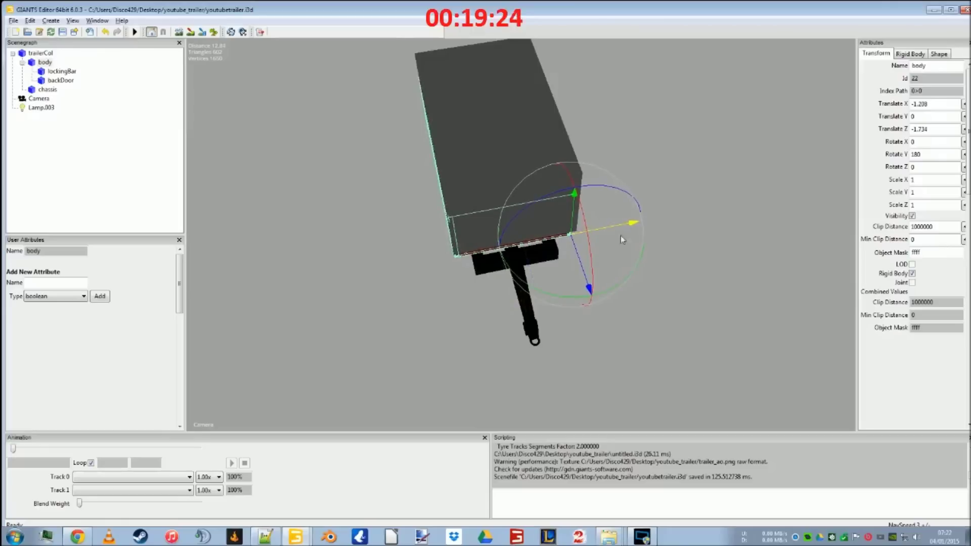
Set the trailerCol node's Y translation to 0
middle_click_drag(534, 324, 504, 219)
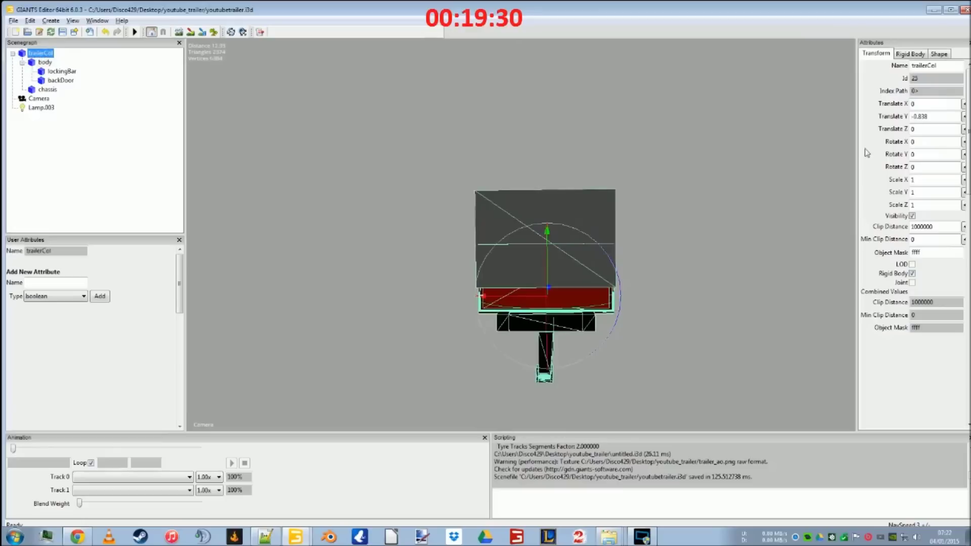
double_click(919, 117)
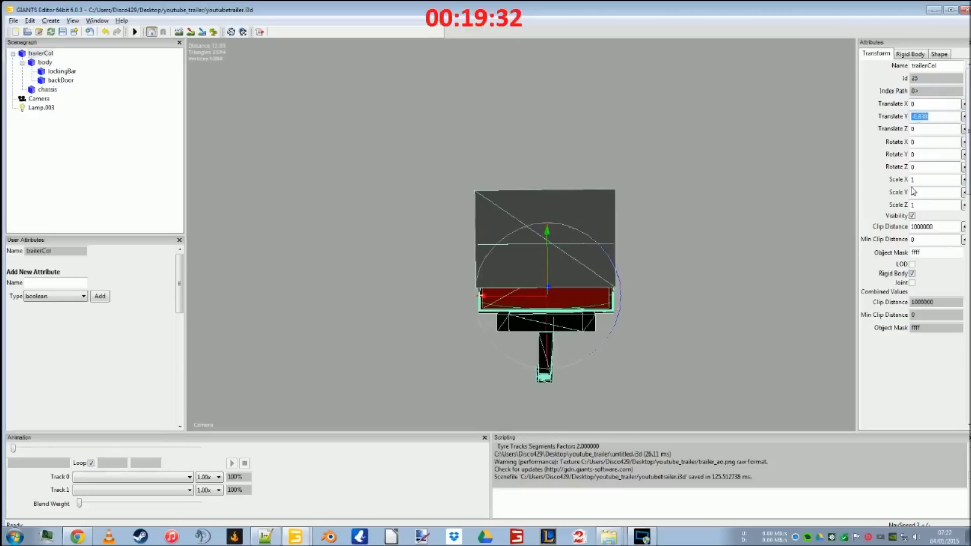
type("0")
key("Return")
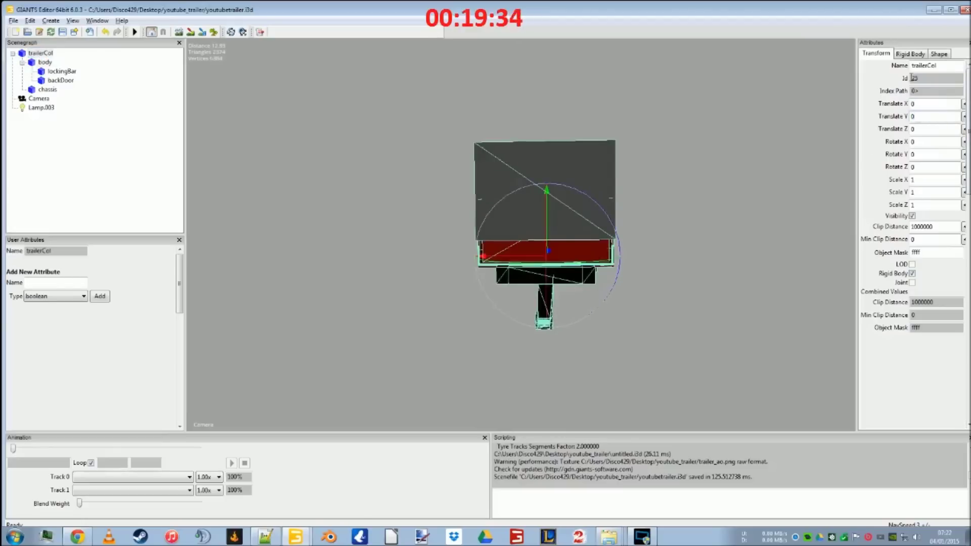
Raise the body to about 0.44 on Y and adjust its X position to about -1.2 to fit the trailerCol box
left_click(939, 54)
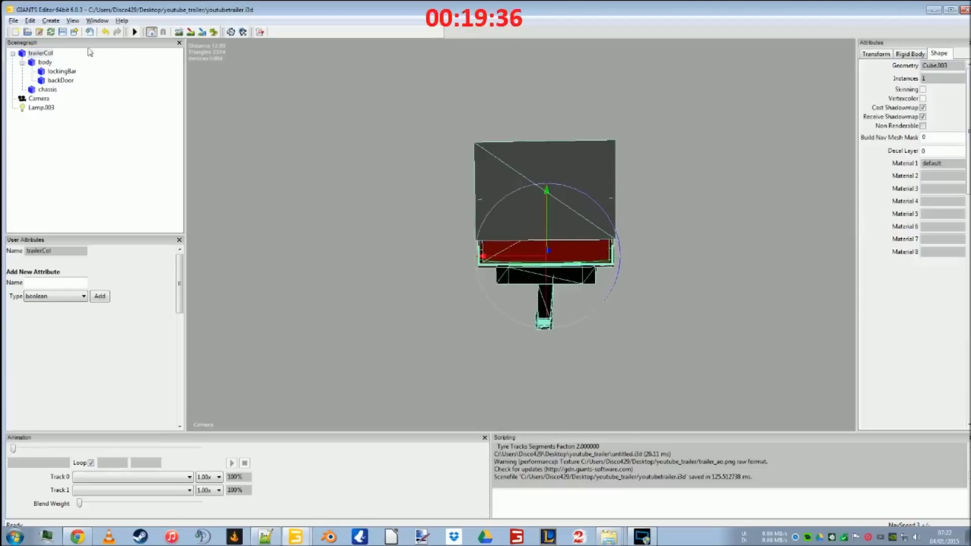
left_click(49, 62)
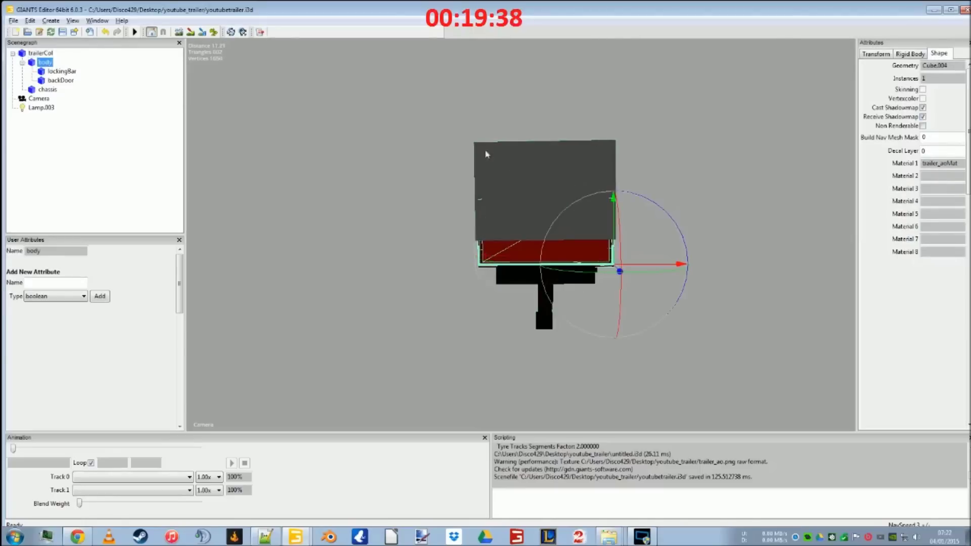
left_click_drag(609, 211, 626, 183)
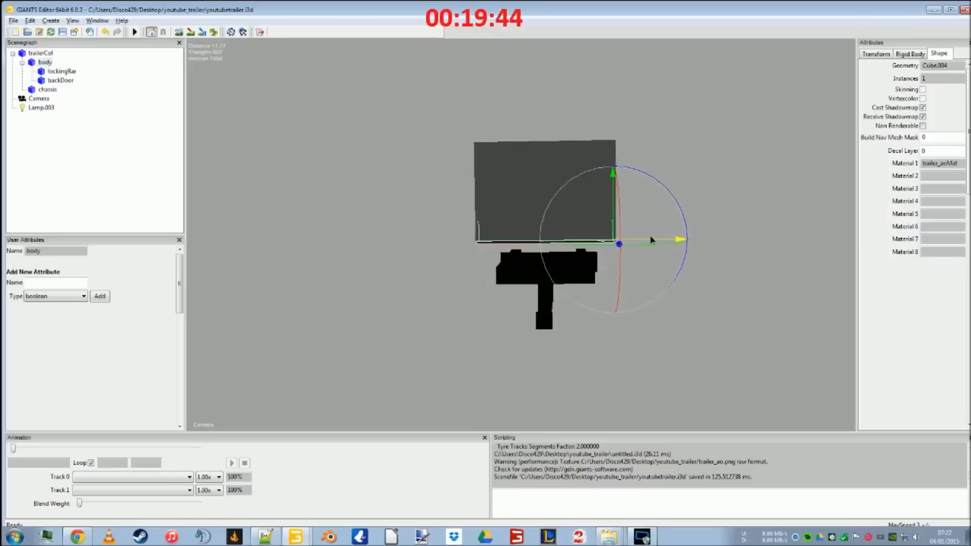
left_click(875, 53)
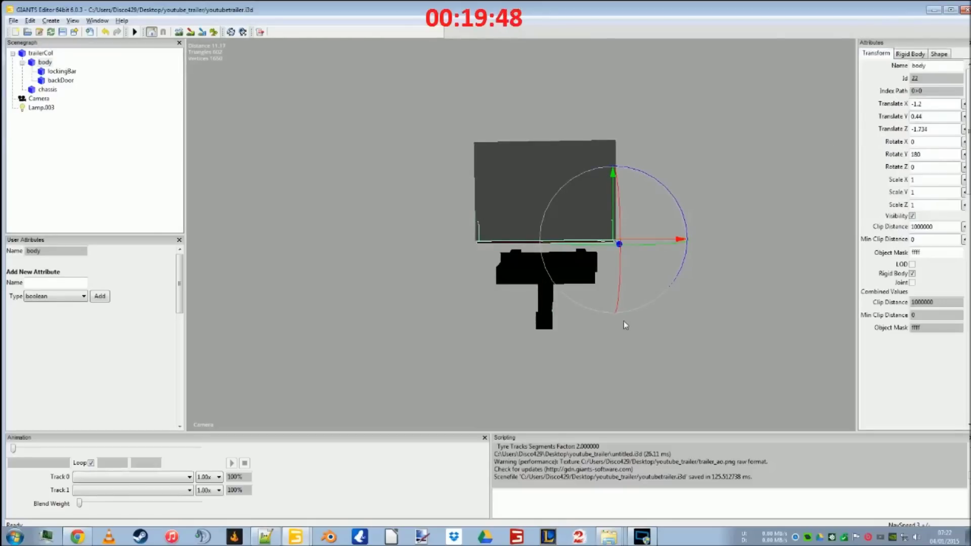
Set the chassis node's X, Y and Z translation to 0 and its Y rotation to 180
left_click(50, 91)
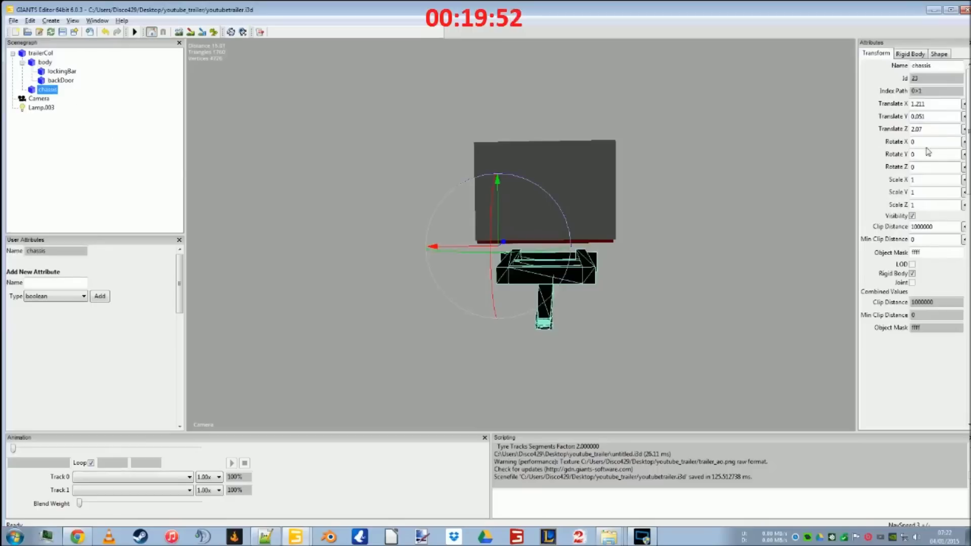
double_click(922, 104)
type("0")
key("Return")
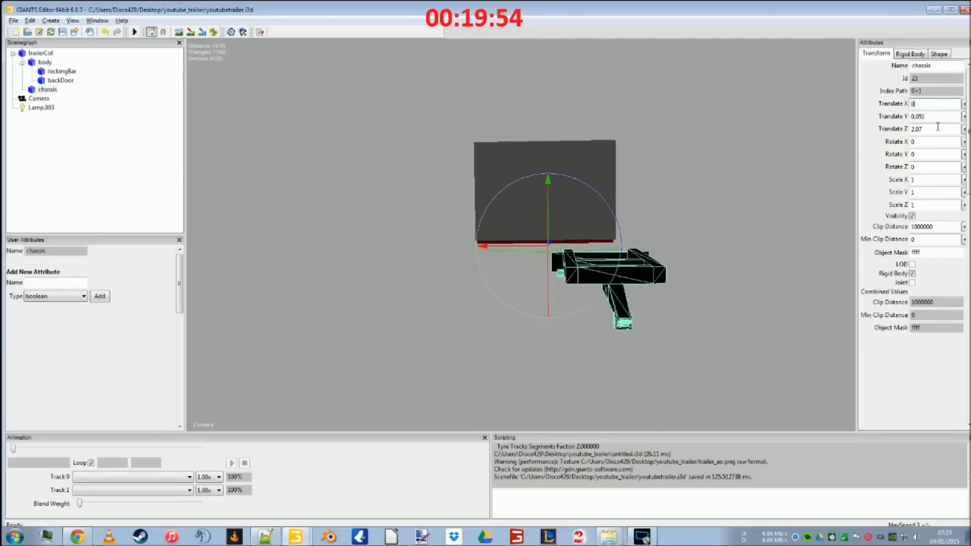
double_click(922, 117)
type("0")
key("Return")
key("Tab")
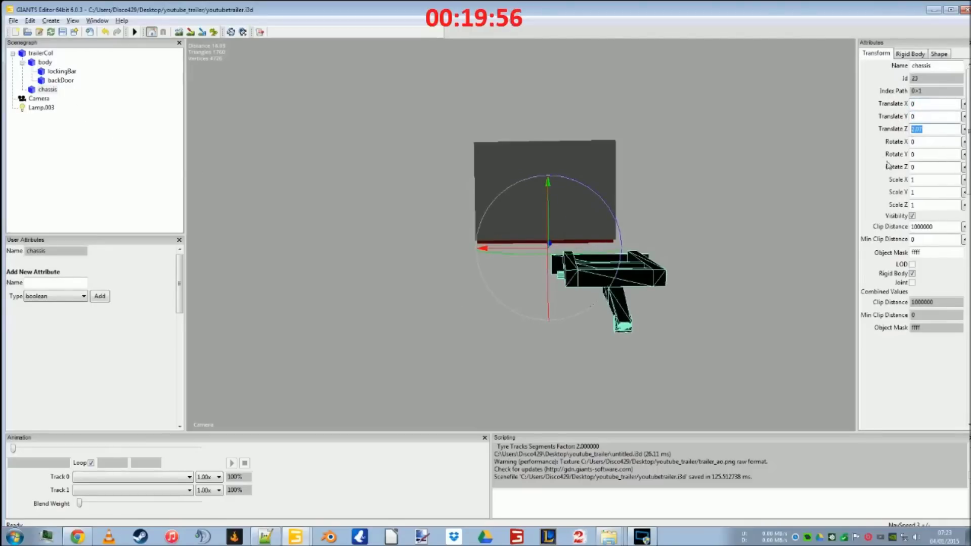
type("0")
key("Return")
key("Tab")
key("Tab")
type("180")
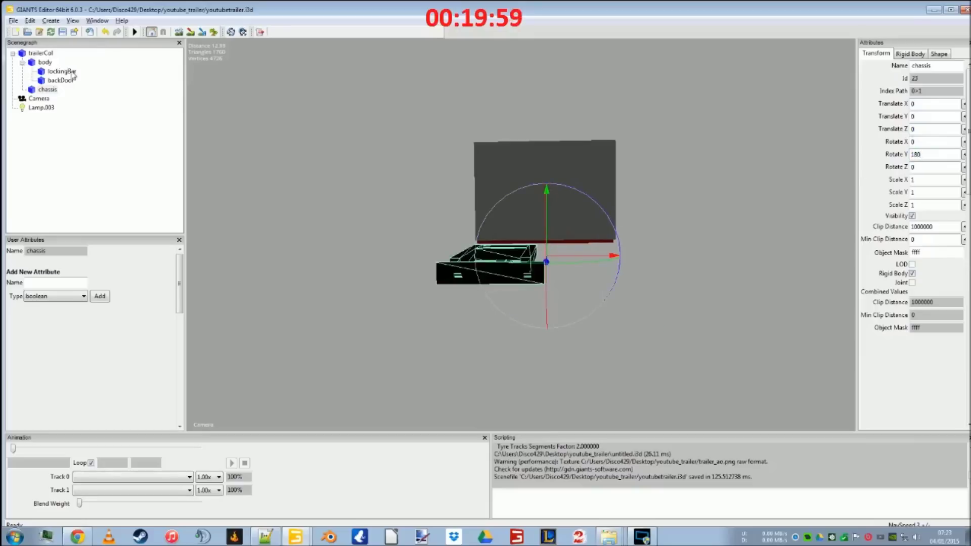
Match the chassis position to the body by setting its translation to X -1.2, Y 0.44 and Z -1.734
left_click(45, 62)
left_click(941, 104)
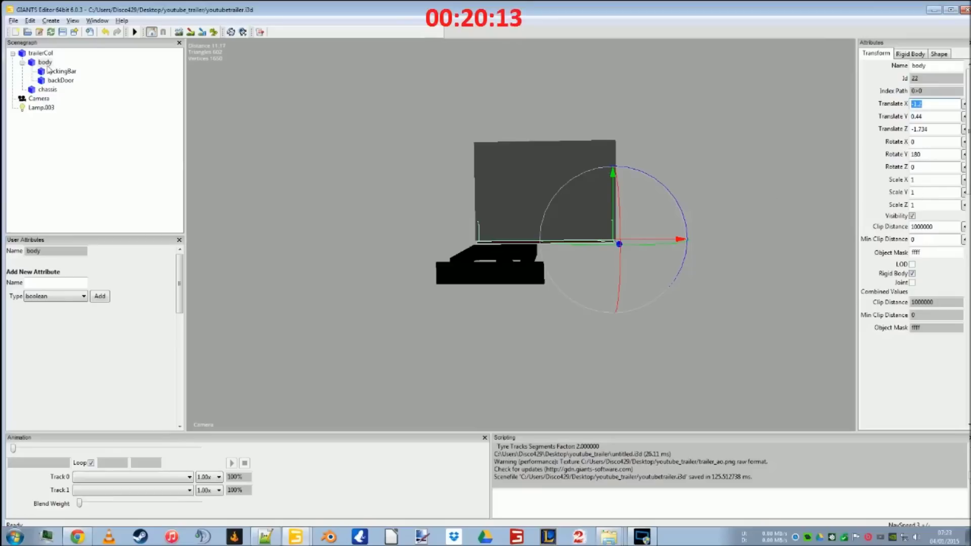
left_click(46, 90)
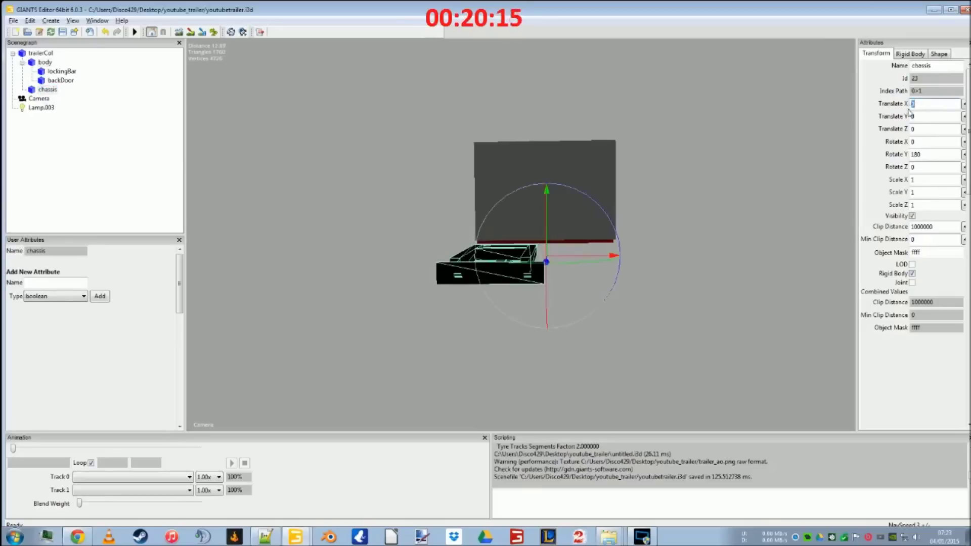
type("-1.2")
key("Tab")
type("0.44")
key("Tab")
type("-1.734")
key("Return")
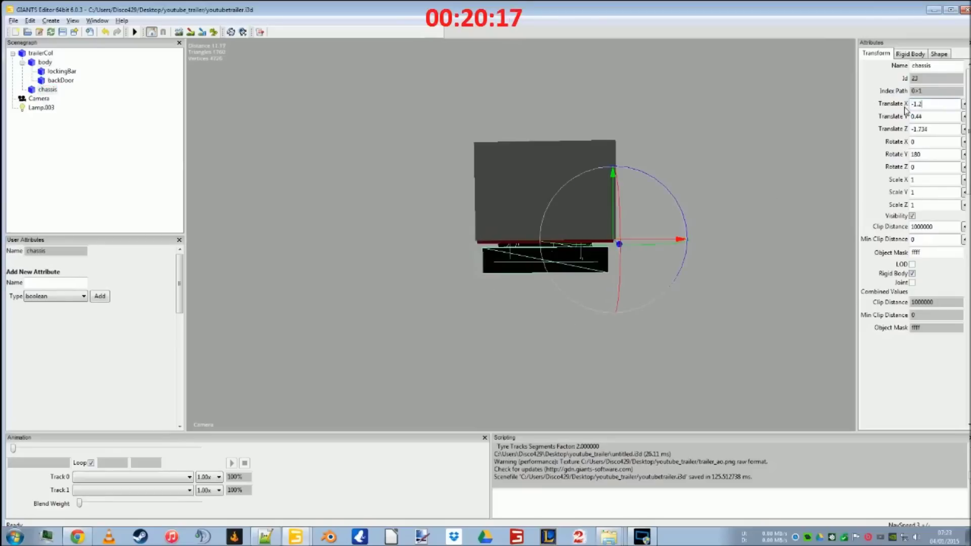
scroll(619, 317, "up", 10)
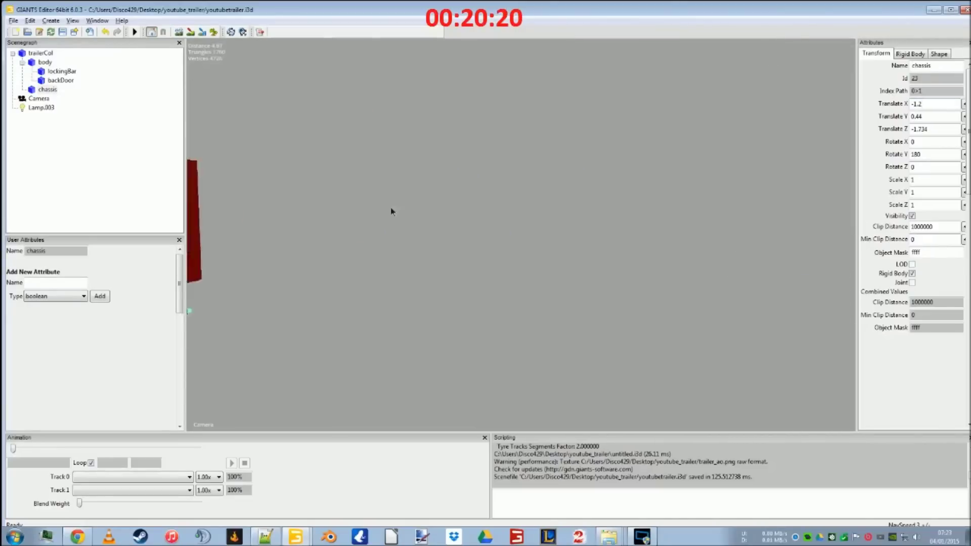
scroll(392, 211, "down", 5)
middle_click_drag(392, 211, 429, 209)
scroll(470, 281, "down", 3)
middle_click_drag(470, 281, 495, 296)
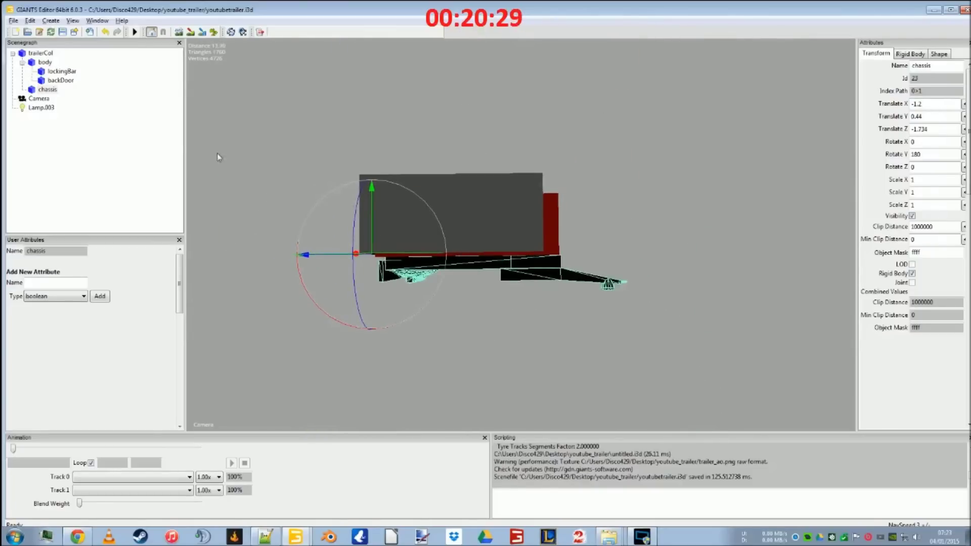
left_click(44, 53)
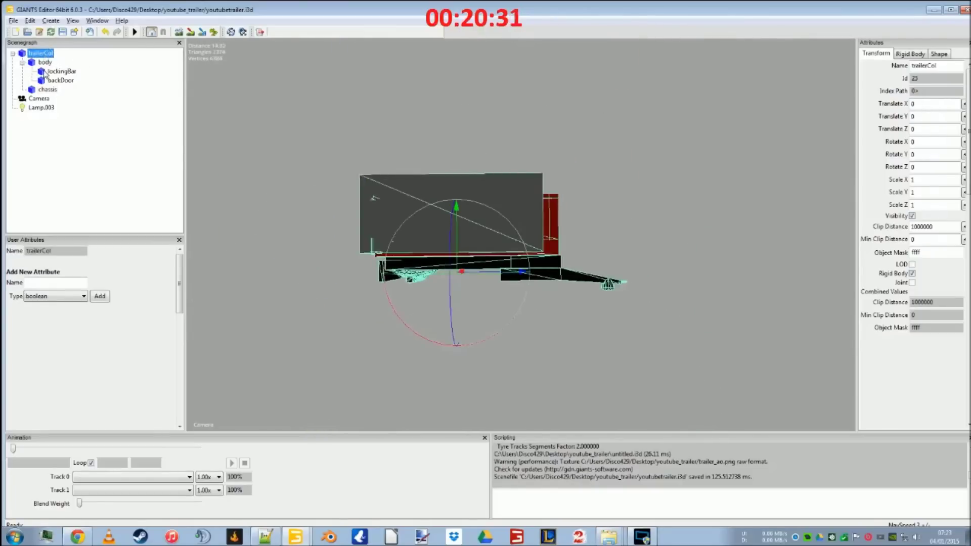
left_click(47, 71)
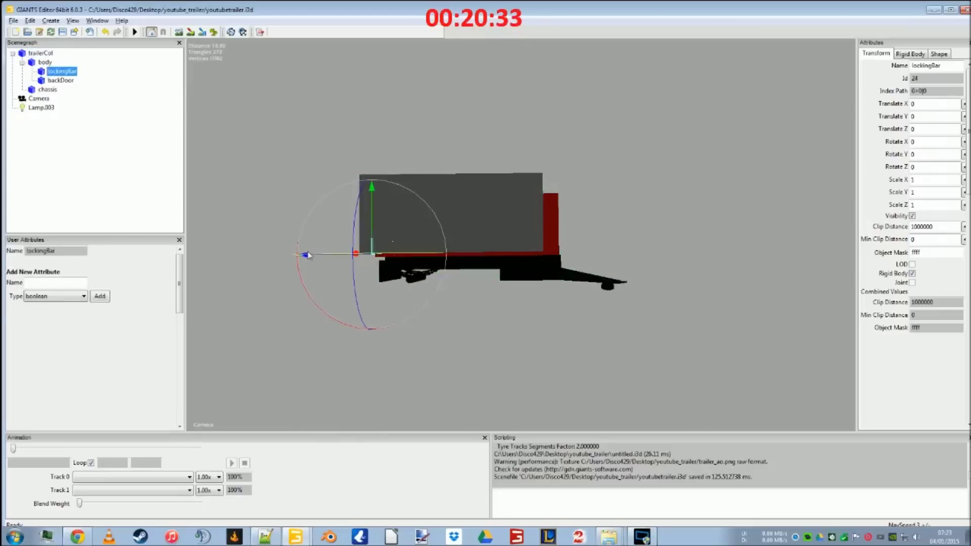
left_click_drag(305, 260, 302, 264)
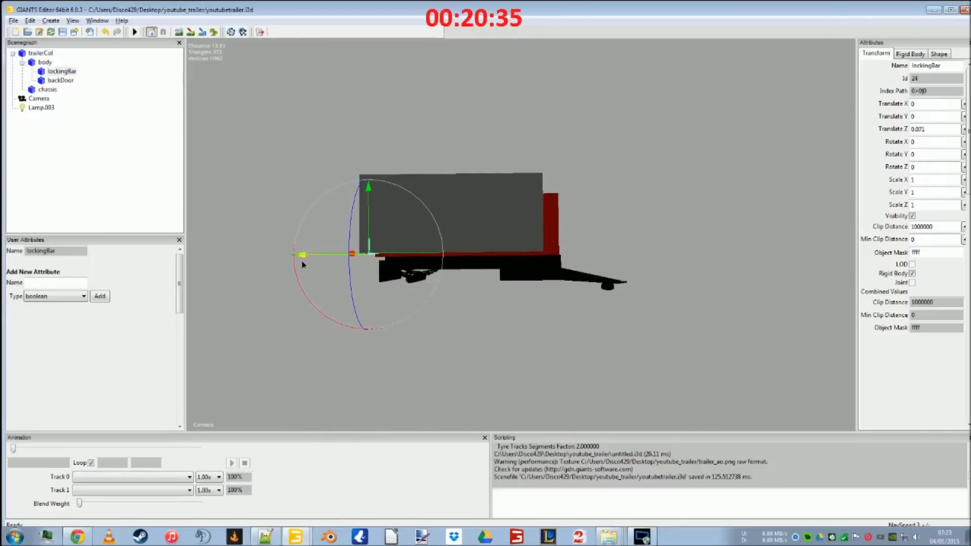
key("ctrl+z")
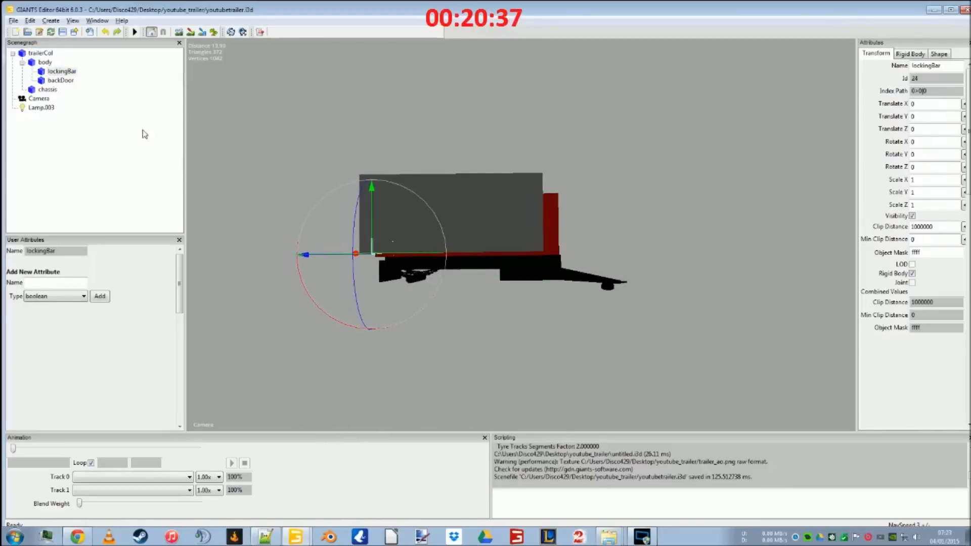
Move the body along Z to about -2.06 so it lines up with the trailerCol box
left_click(22, 62)
left_click(45, 62)
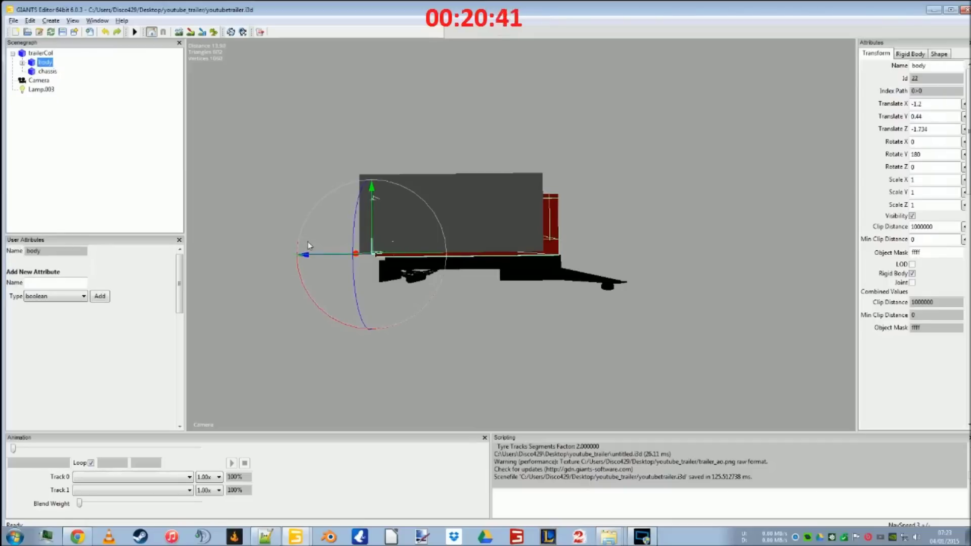
left_click_drag(308, 254, 296, 255)
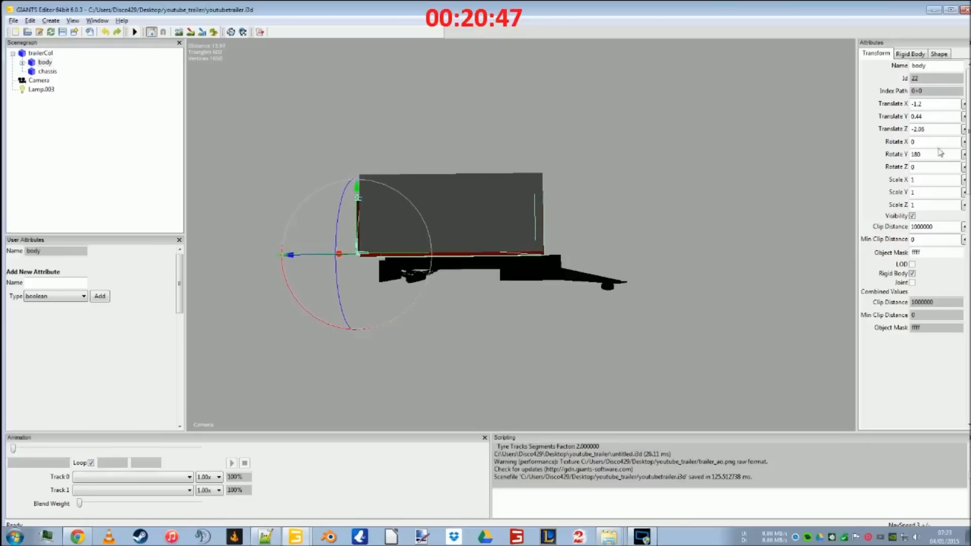
Set the chassis node's Z translation to -2.06 to match the body
left_click(48, 71)
double_click(919, 129)
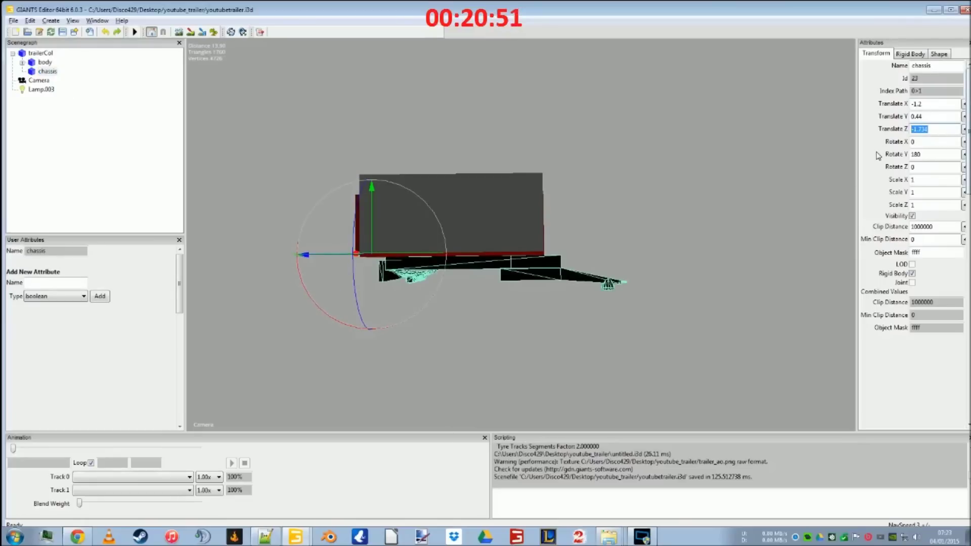
type("-2.06")
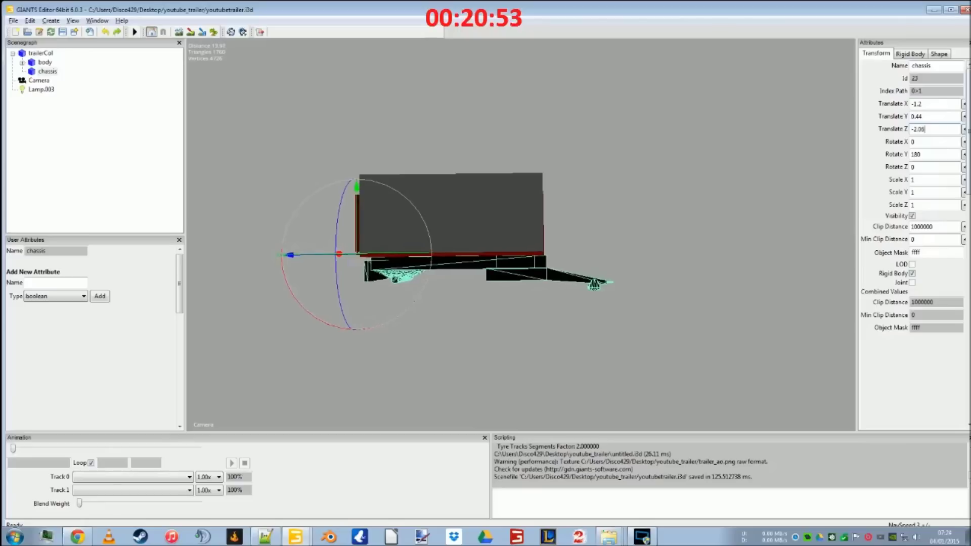
right_click(785, 162)
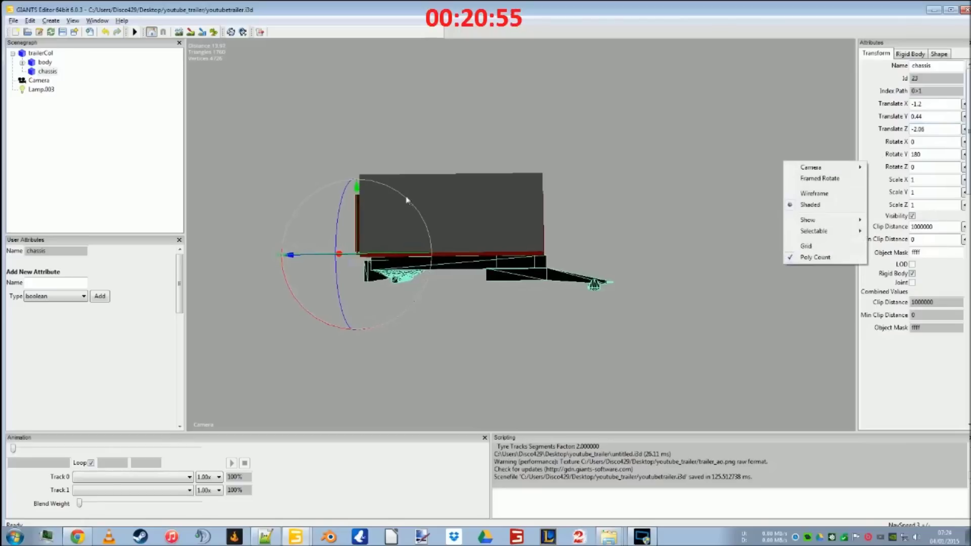
left_click(615, 195)
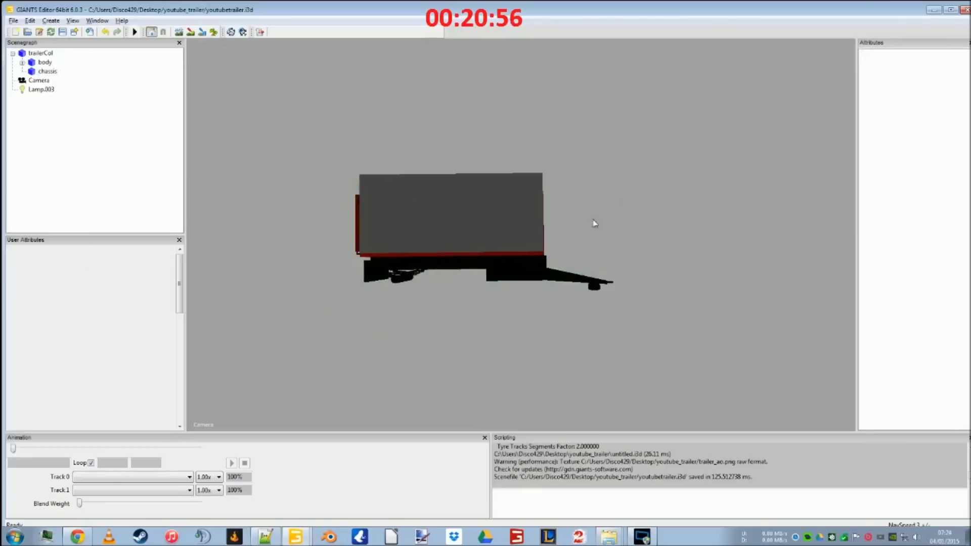
Turn off the Rigid Body option for the body and chassis nodes
left_click(44, 54)
left_click_drag(573, 347, 472, 180)
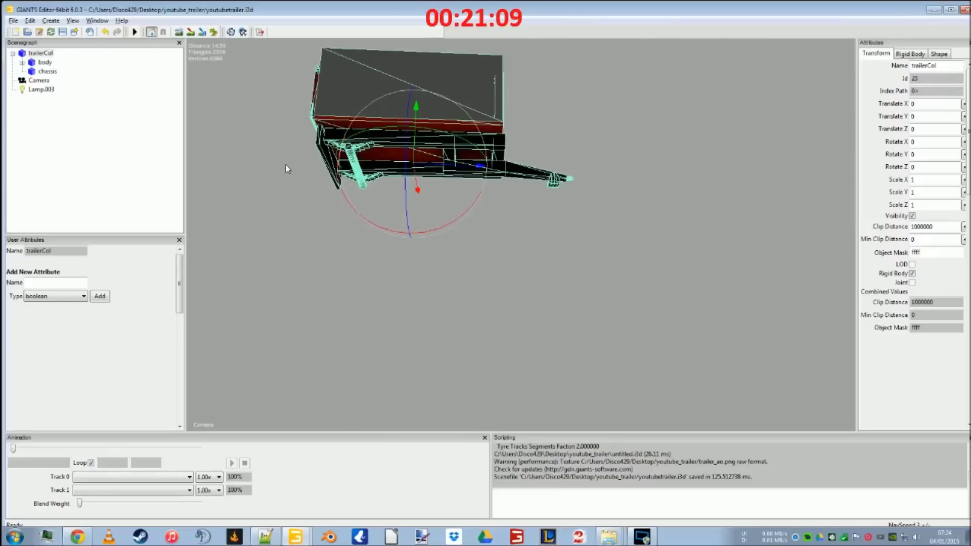
left_click(45, 62)
left_click(912, 274)
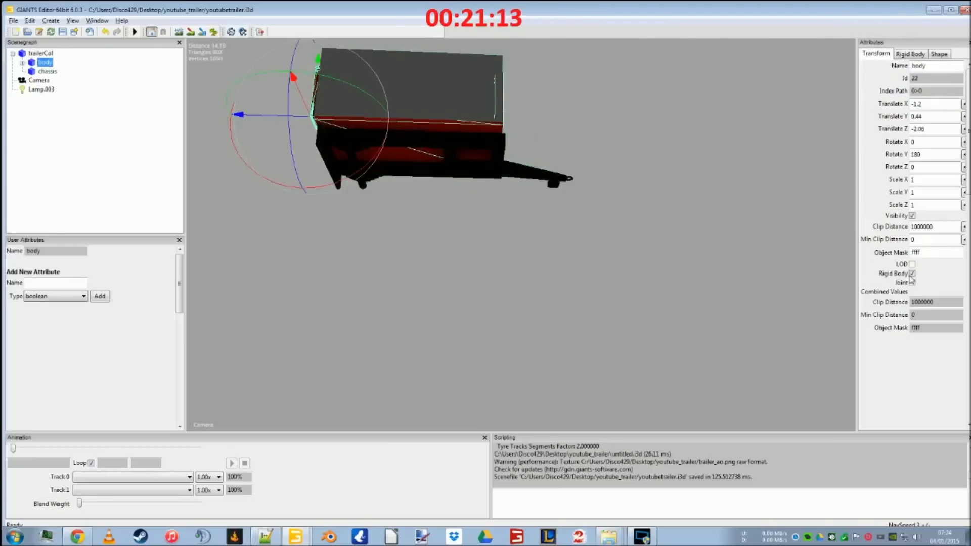
left_click(47, 71)
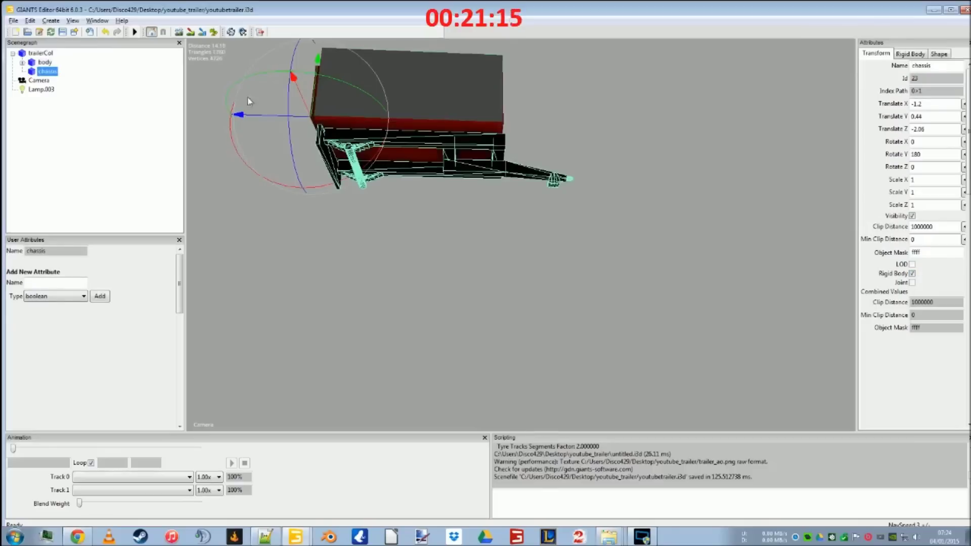
left_click(913, 274)
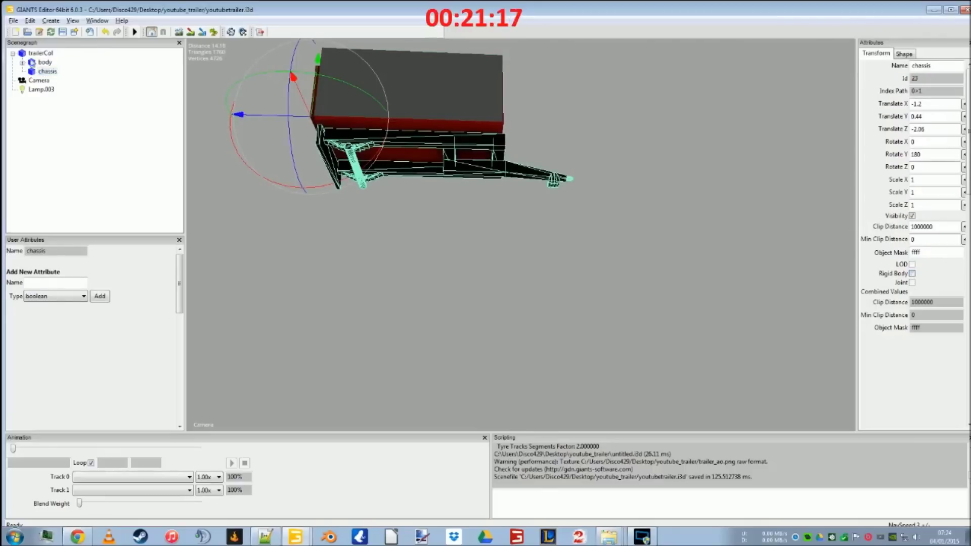
Turn off the Rigid Body option for the lockingBar and backDoor nodes under body
left_click(22, 62)
left_click(63, 71)
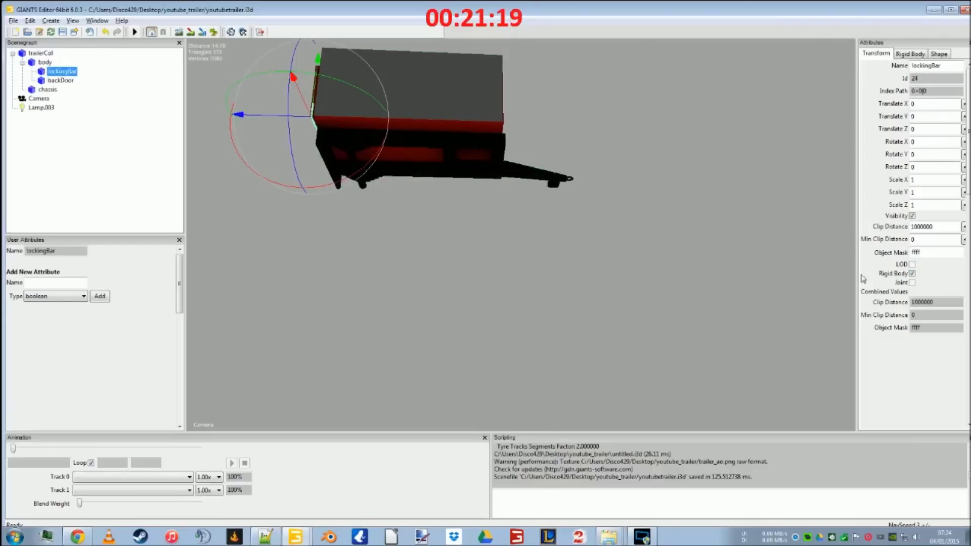
left_click(913, 274)
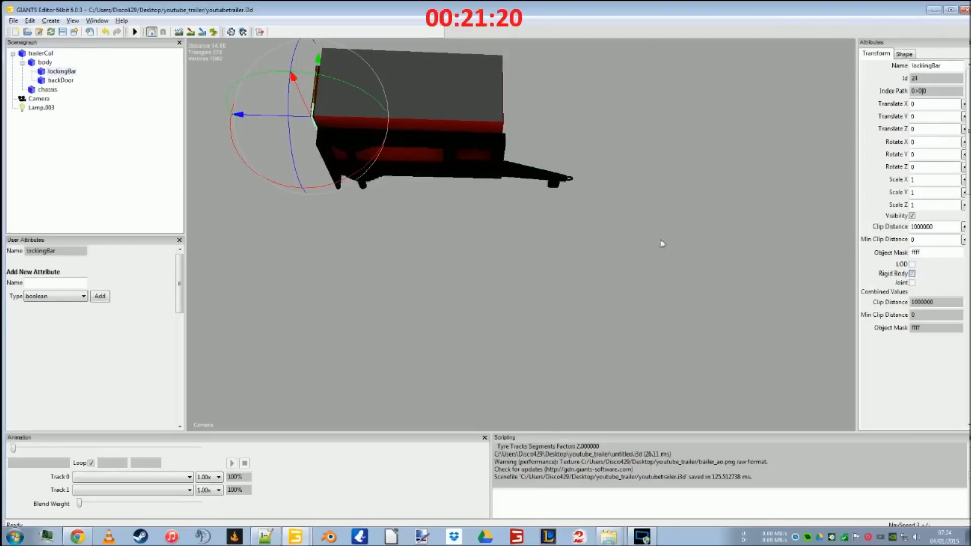
left_click(63, 80)
left_click(912, 273)
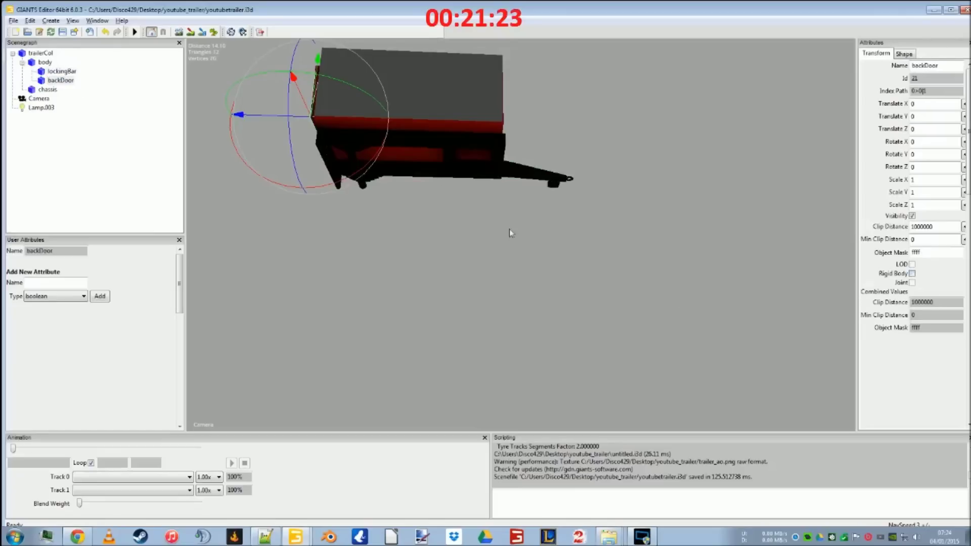
Set trailerCol's rigid body type to Dynamic and enable Compound
left_click(40, 53)
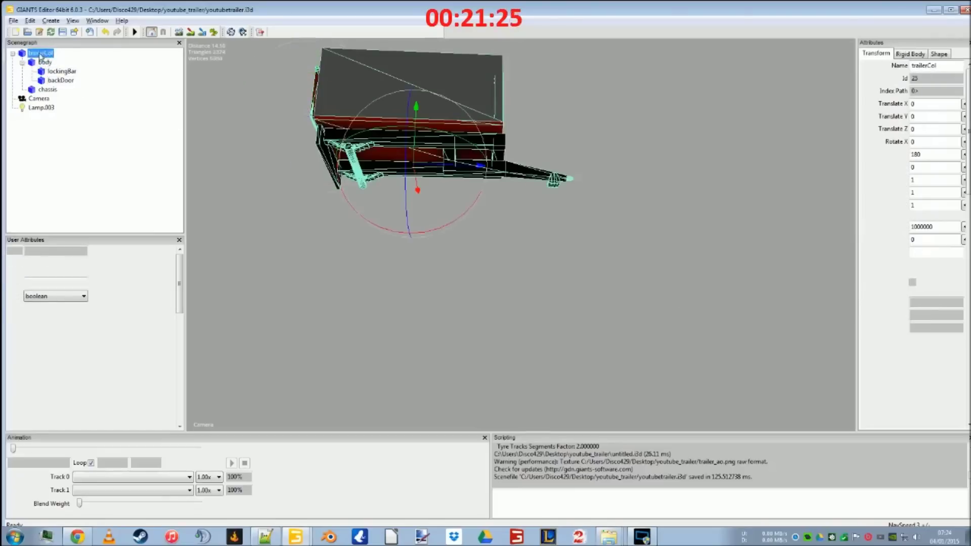
left_click(911, 54)
left_click(942, 66)
left_click(934, 84)
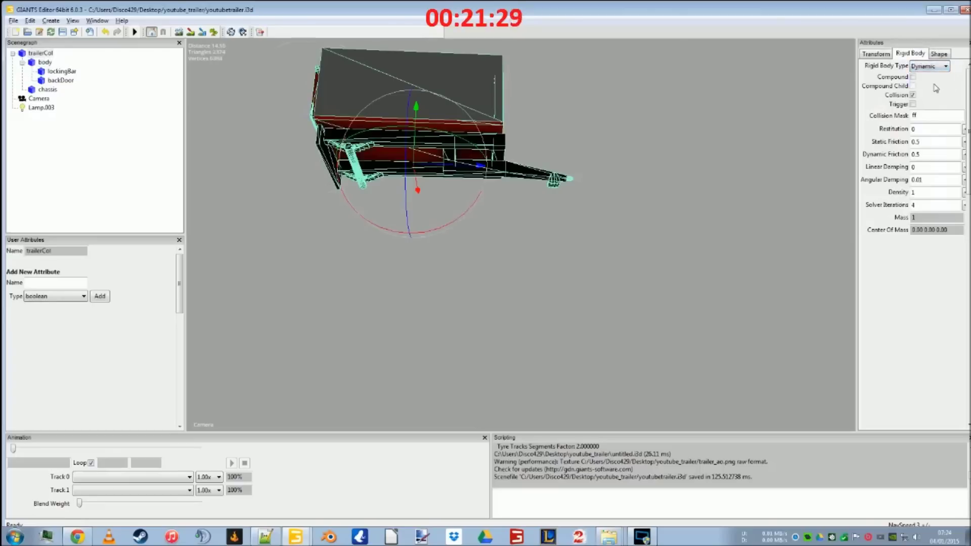
left_click(913, 77)
Make the trailerCol shape non-renderable and save the scene
left_click(939, 54)
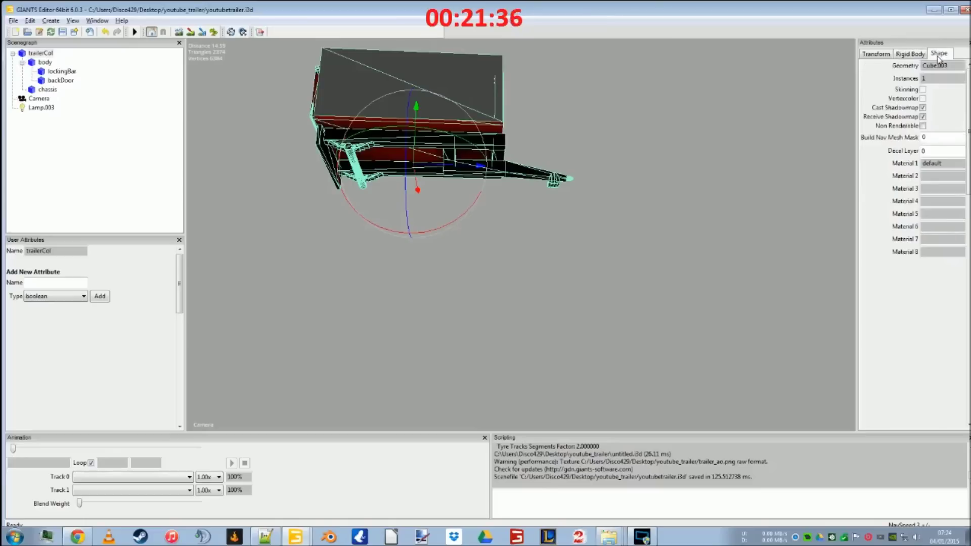
left_click(923, 126)
middle_click_drag(648, 172, 714, 303)
left_click(771, 275)
middle_click_drag(660, 221, 596, 331)
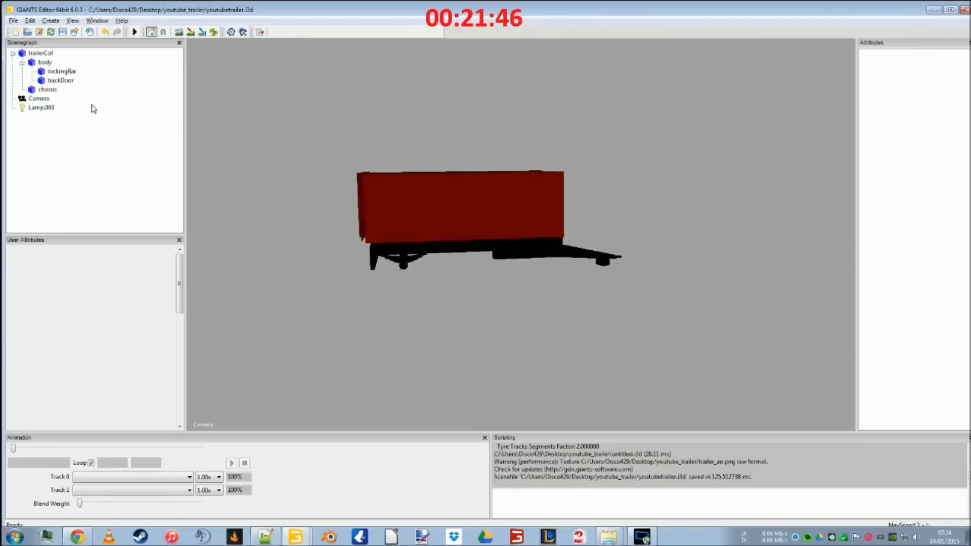
left_click(63, 32)
Import the wheels I3D file from the youtube_trailer folder into the scene
left_click(13, 20)
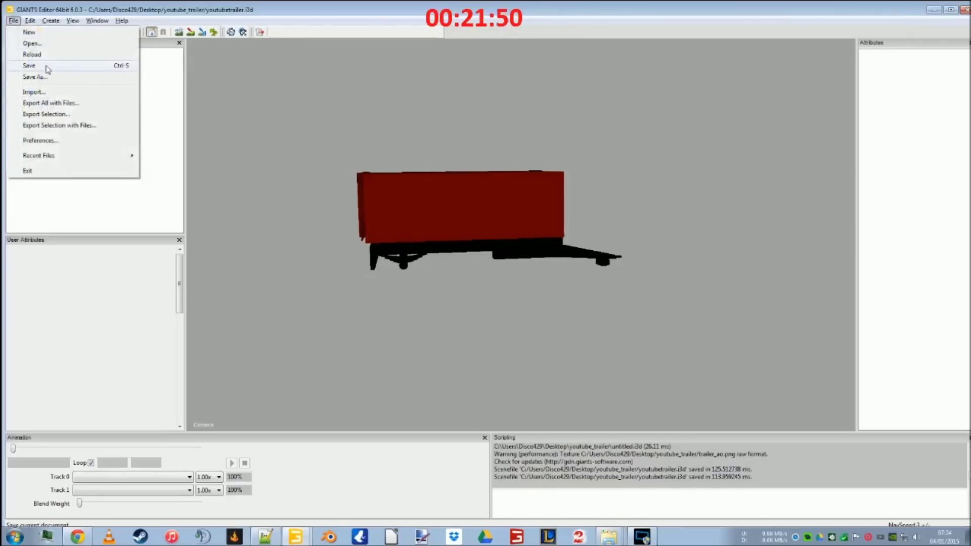
left_click(33, 92)
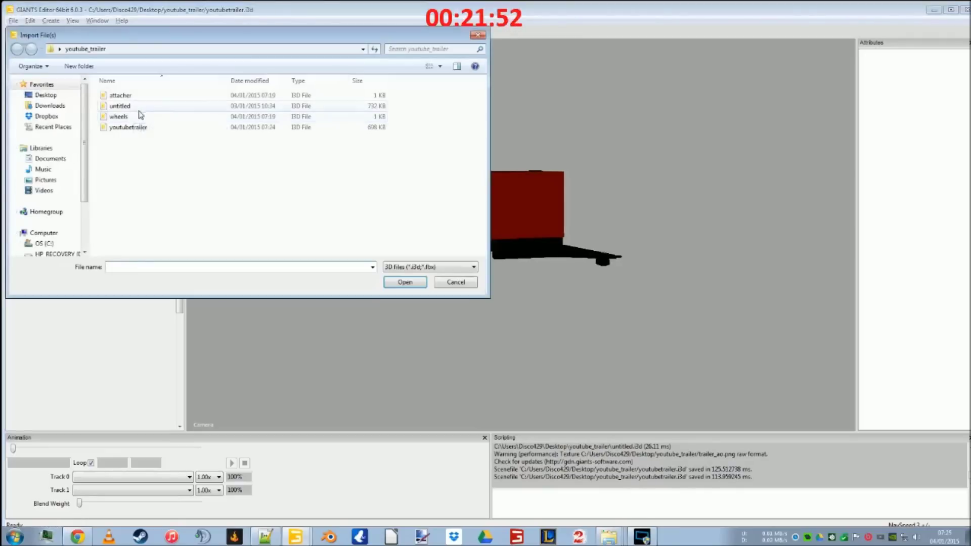
double_click(143, 113)
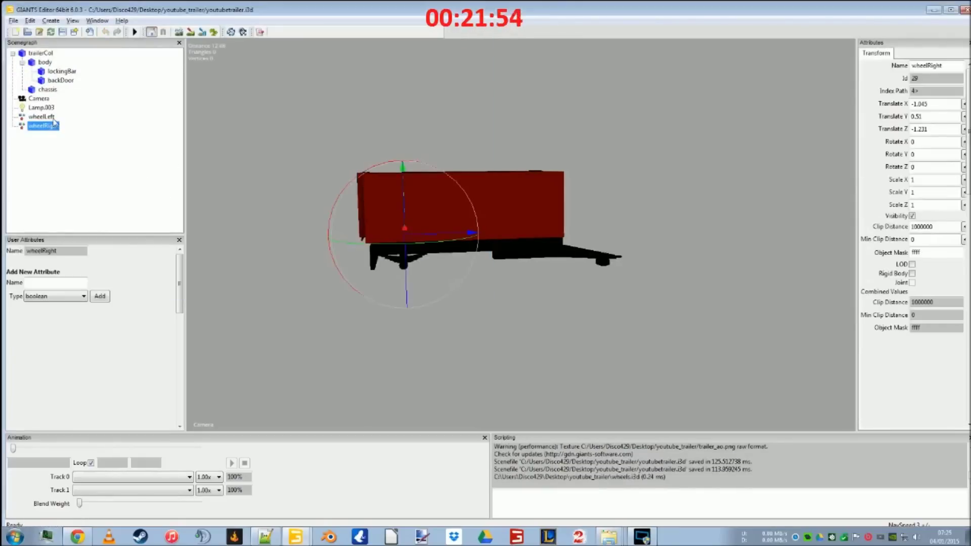
Move the wheelLeft and wheelRight nodes under trailerCol, using the Brantner trailer's hierarchy in the other editor window as reference
left_click(53, 118)
left_click(45, 126, "ctrl")
key("Delete")
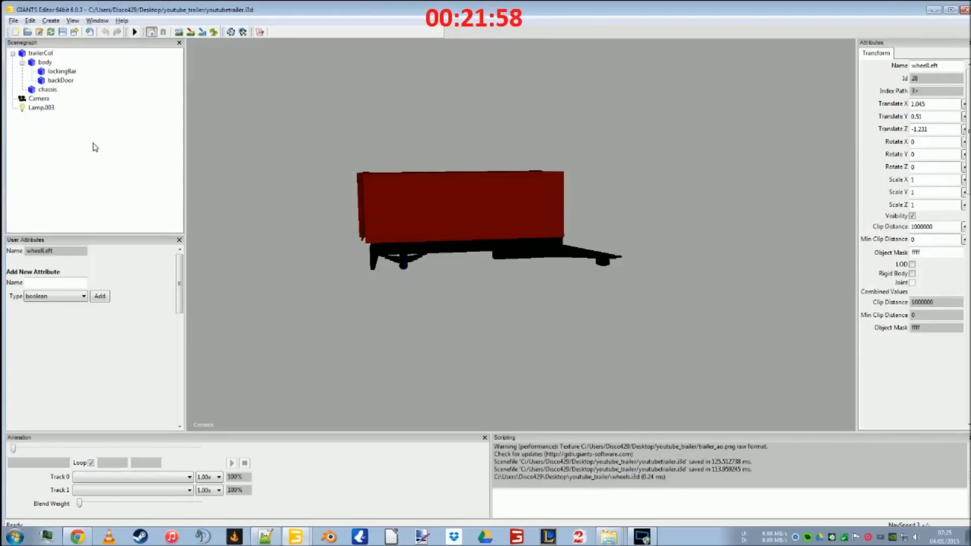
left_click(45, 63)
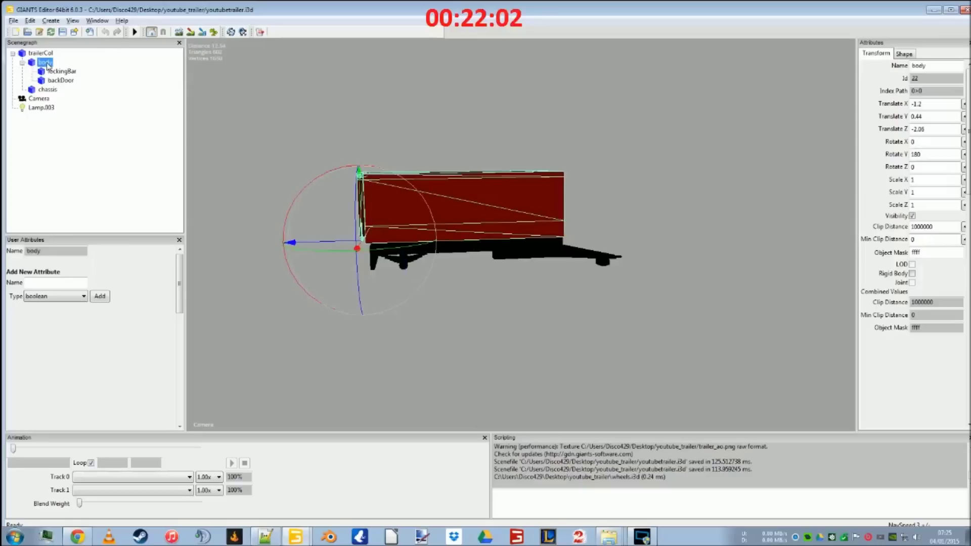
left_click(46, 53)
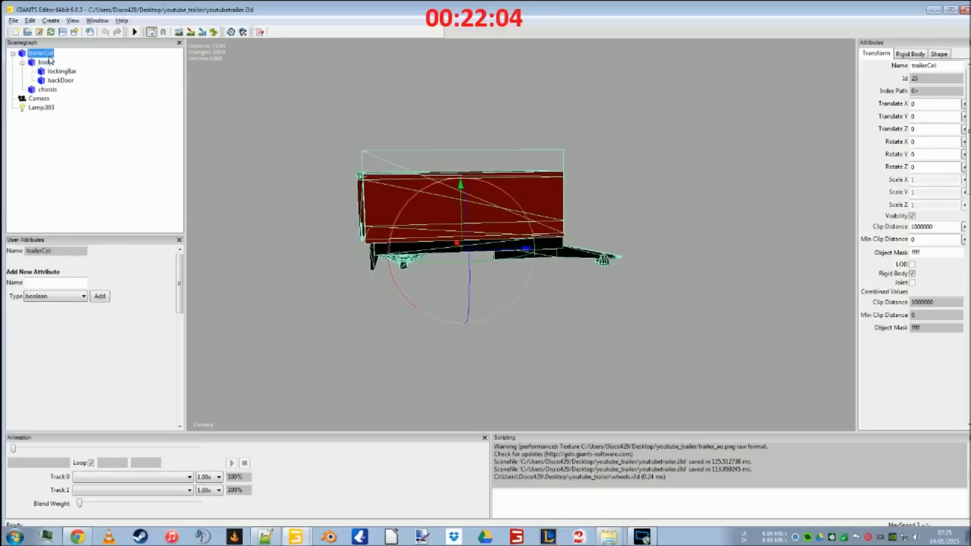
left_click(296, 536)
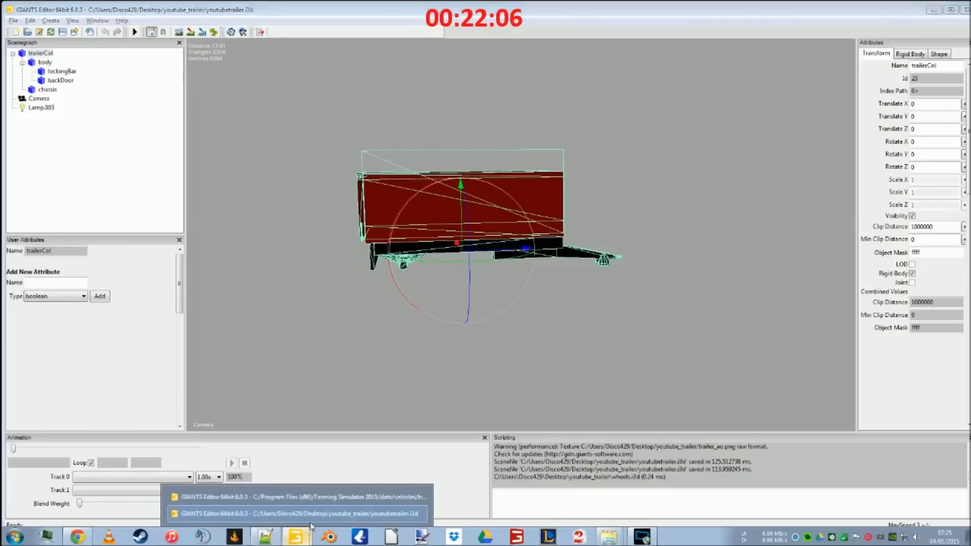
left_click(303, 498)
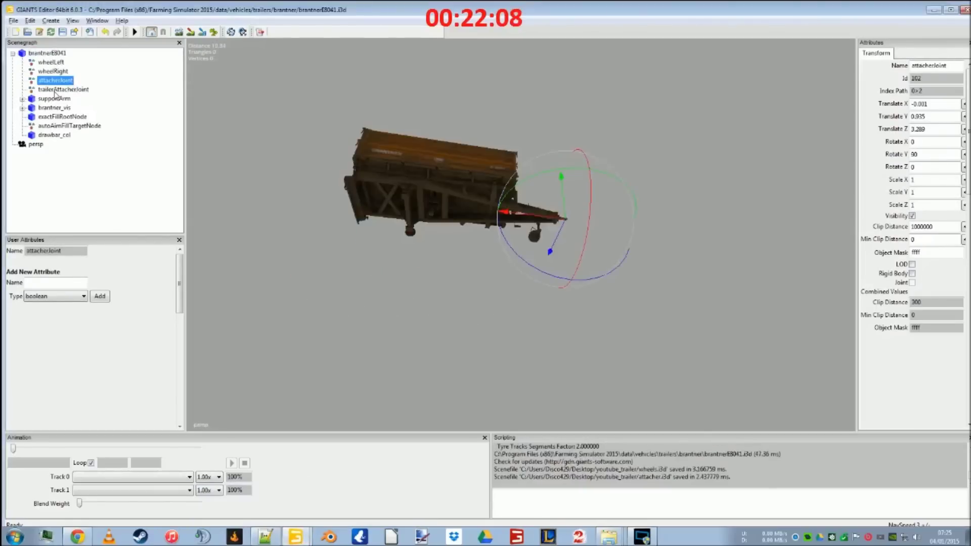
left_click(296, 536)
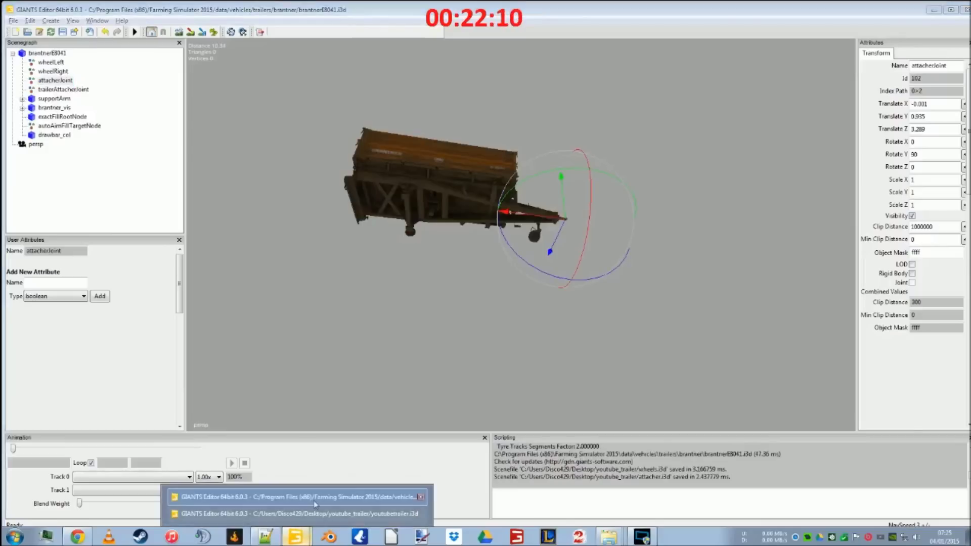
left_click(313, 520)
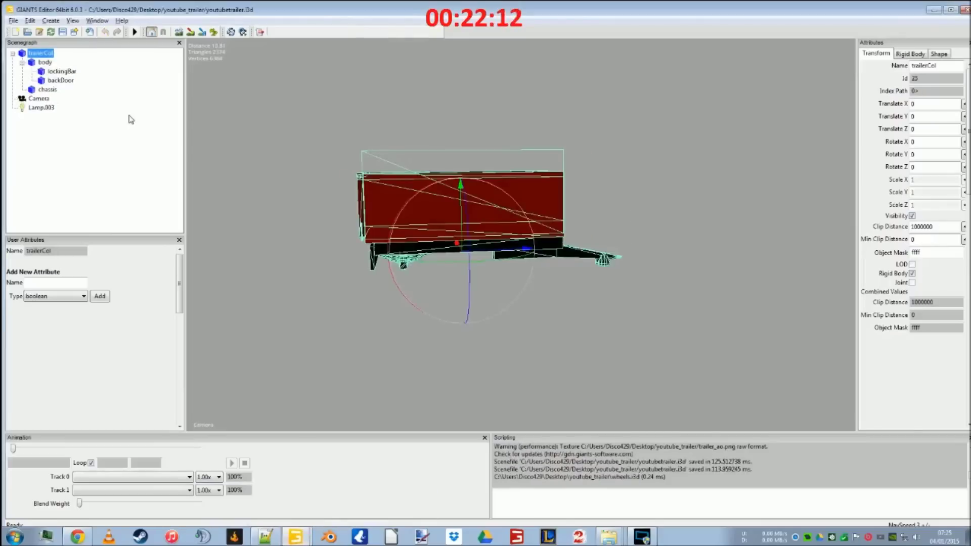
key("ctrl+v")
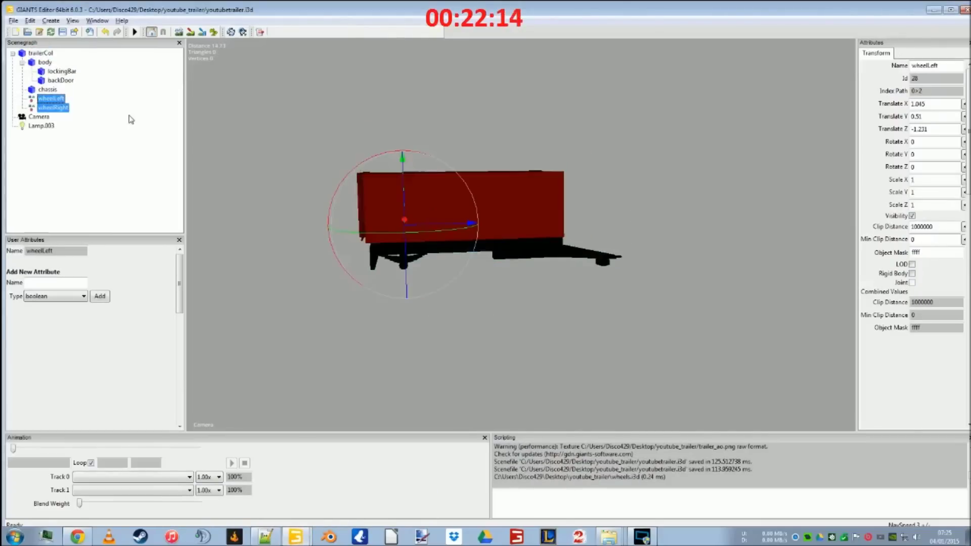
Lower wheelLeft to about -0.18 on Y and shift it to about -1.25 on Z to align with the axle
middle_click_drag(223, 196, 467, 261)
left_click(52, 99)
left_click_drag(547, 97, 547, 129)
left_click_drag(596, 172, 624, 177)
middle_click_drag(624, 177, 429, 299)
left_click_drag(486, 178, 458, 177)
key("d")
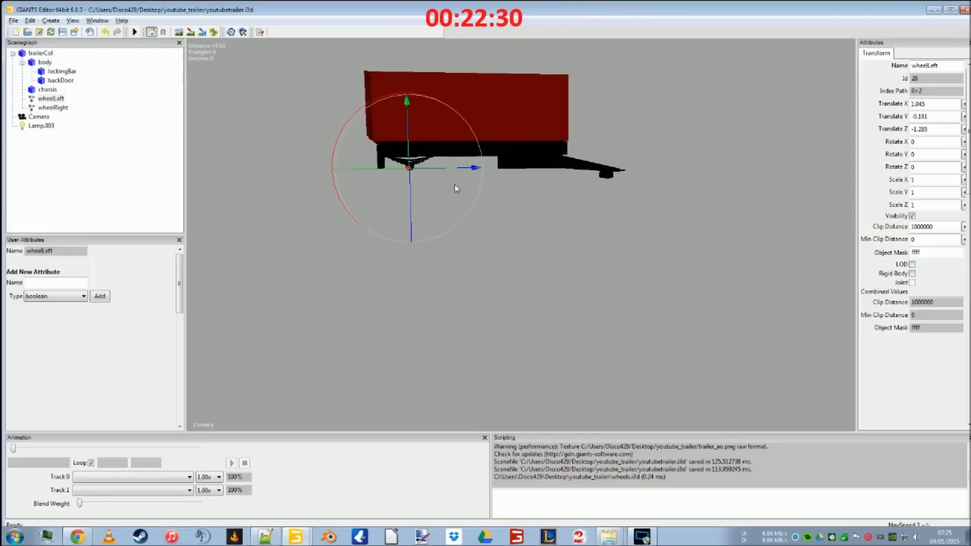
left_click_drag(465, 177, 466, 177)
mouse_move(490, 245)
middle_mouse_down()
mouse_move(484, 228)
mouse_move(486, 244)
middle_mouse_up()
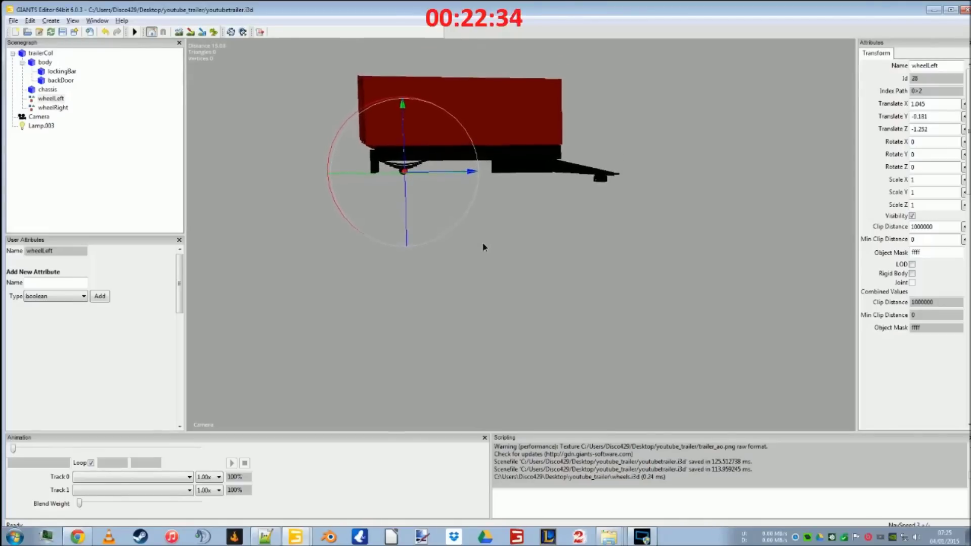
Fine-tune wheelLeft against the axle by moving it to about -1.284 on Z and -0.208 on Y
scroll(463, 252, "up", 5)
middle_click_drag(379, 130, 526, 174)
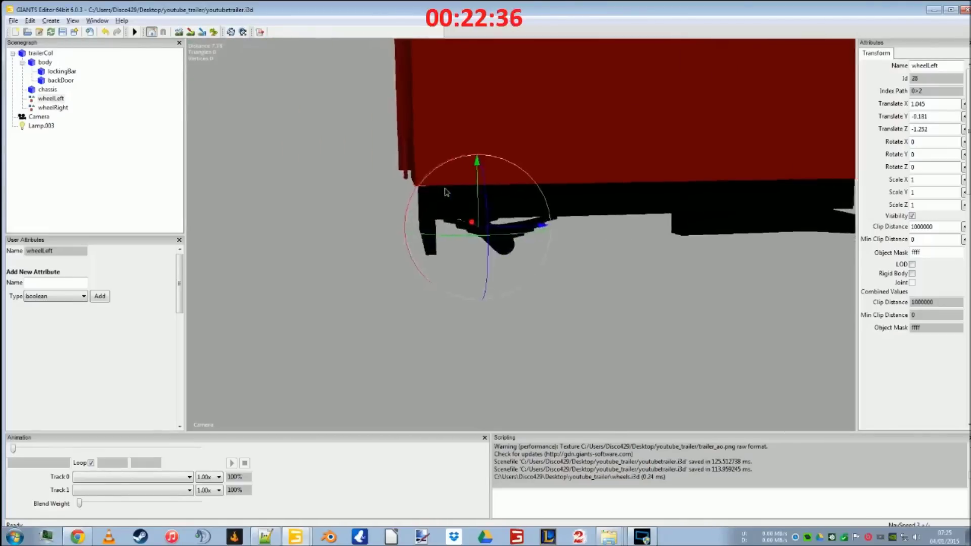
middle_click_drag(430, 191, 457, 186)
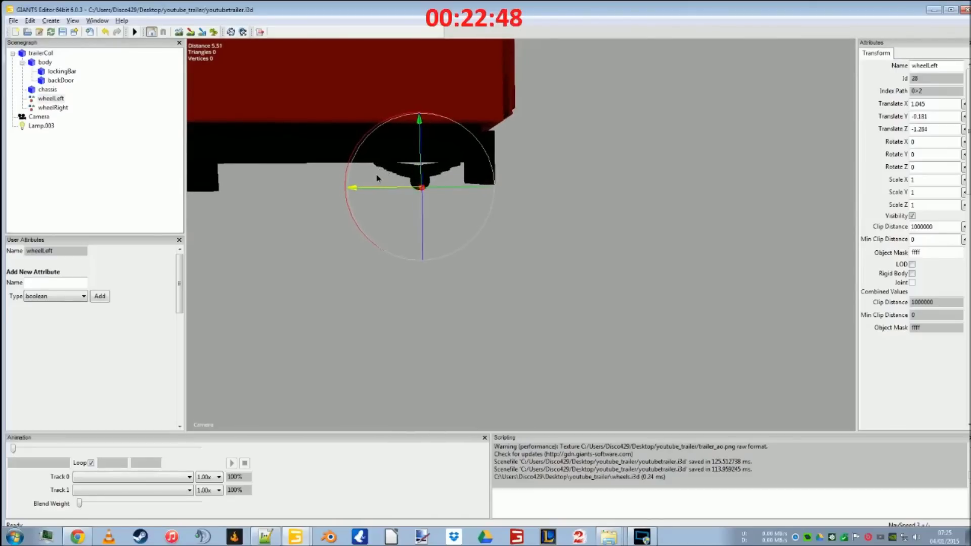
left_click_drag(419, 127, 418, 133)
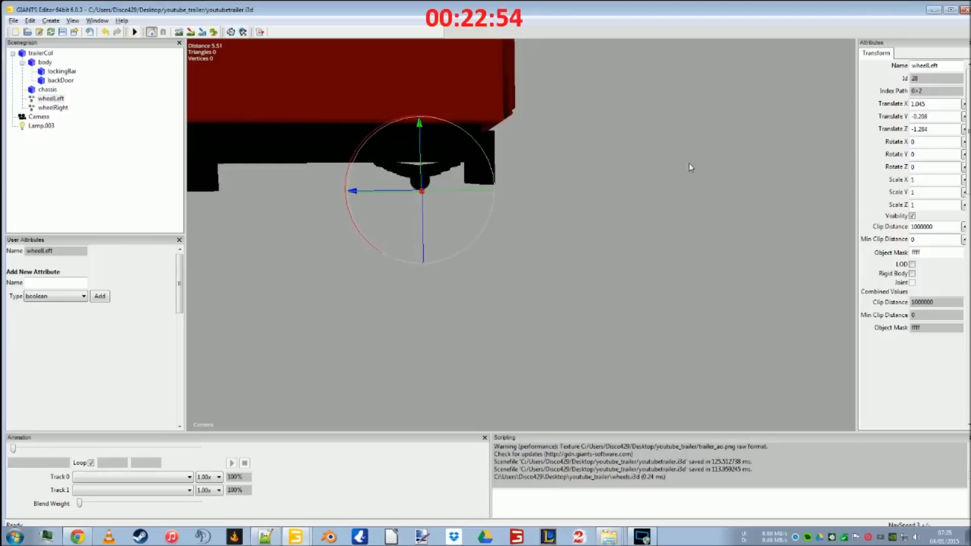
Set wheelRight's translation to X -1.045, Y -0.208 and Z -1.284 to mirror wheelLeft
double_click(932, 104)
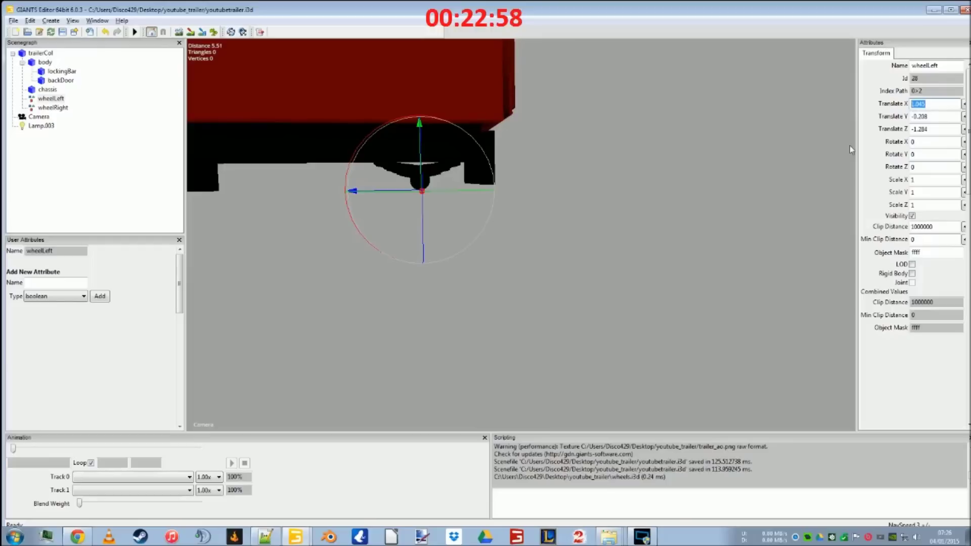
left_click(63, 109)
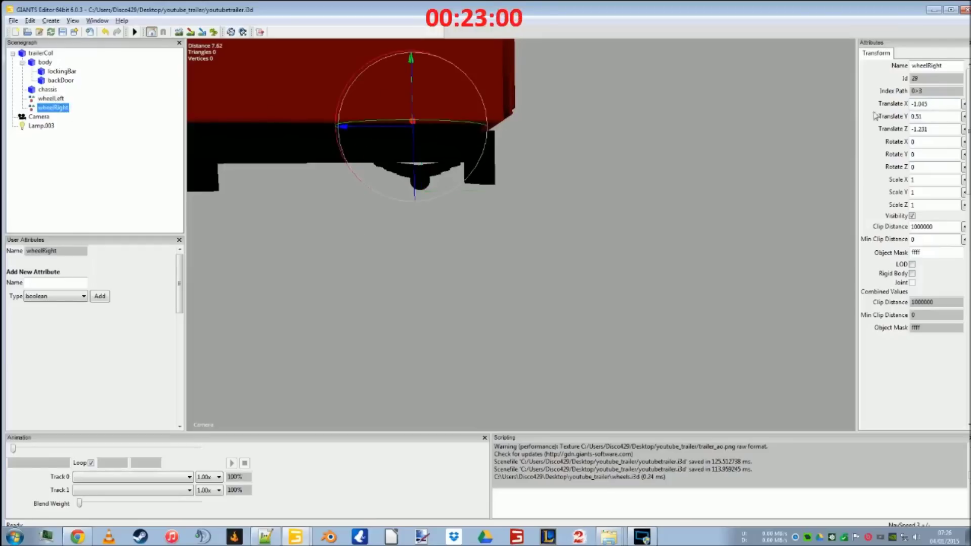
left_click_drag(936, 104, 870, 120)
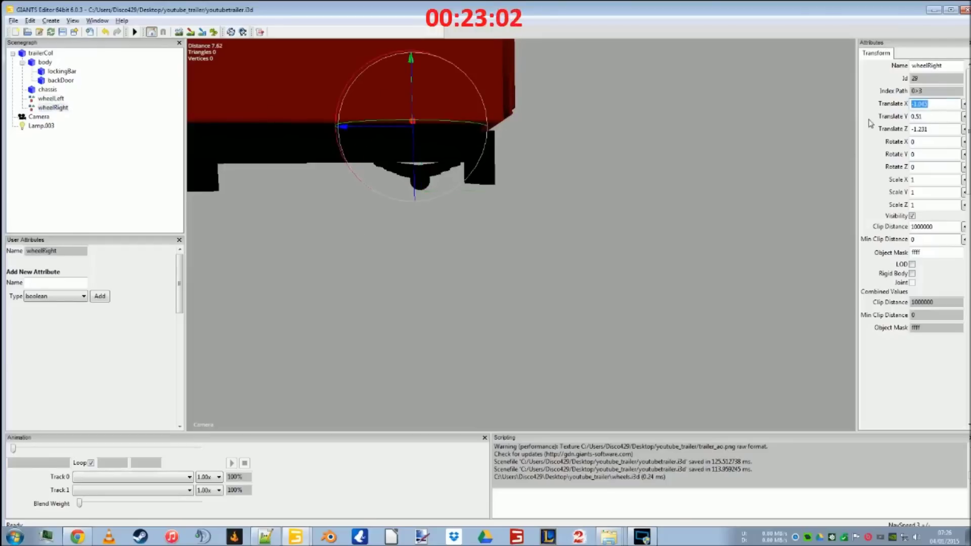
type("-1.045")
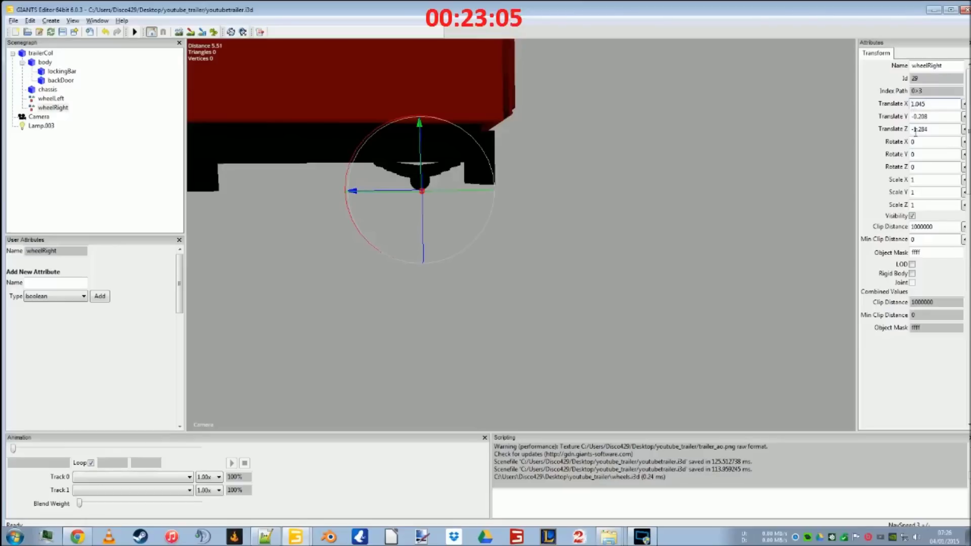
left_click(913, 104)
type("-")
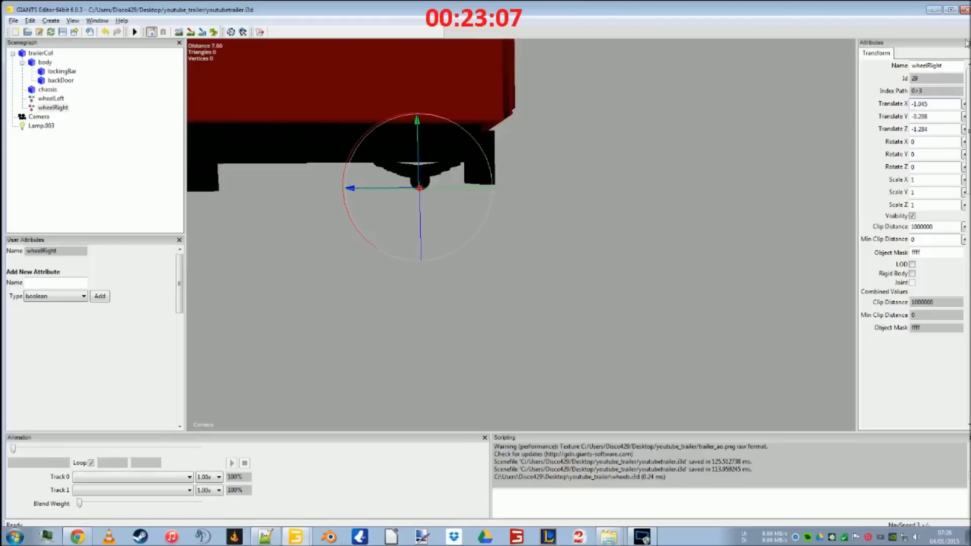
Shift wheelLeft inward along X to about 0.992 so it sits at the end of the axle
middle_click_drag(655, 305, 478, 205)
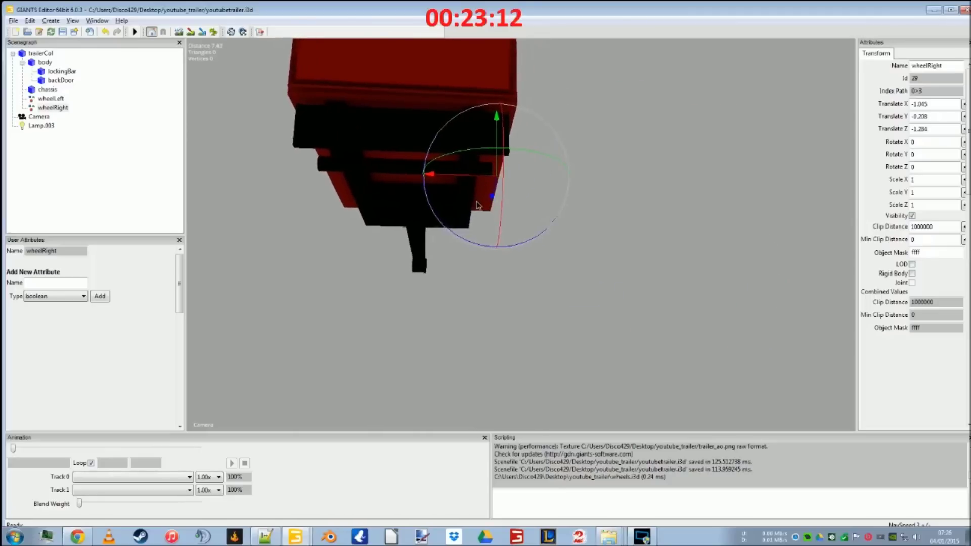
left_click(62, 99)
middle_click_drag(456, 250, 523, 271)
left_click_drag(383, 205, 389, 203)
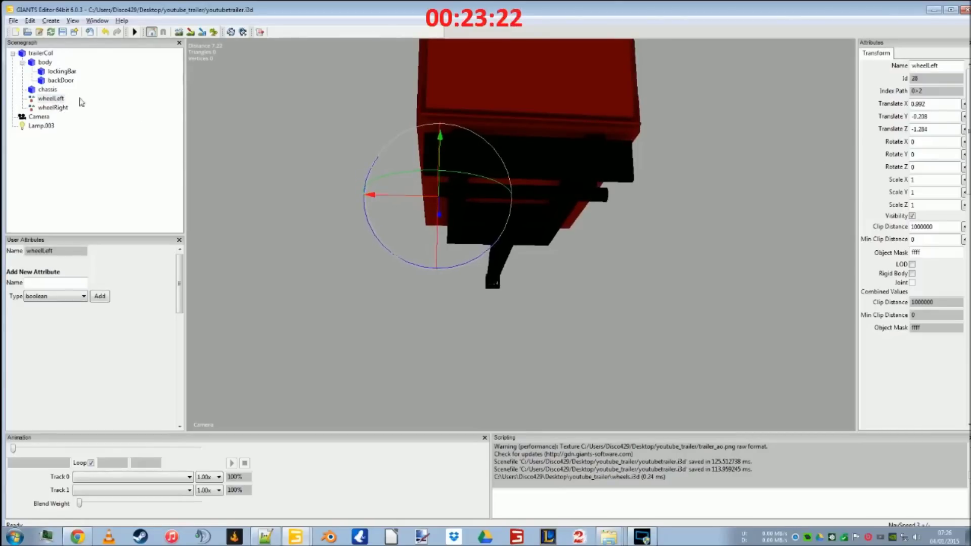
Set wheelRight's X translation to -0.992 and save the scene
left_click(62, 108)
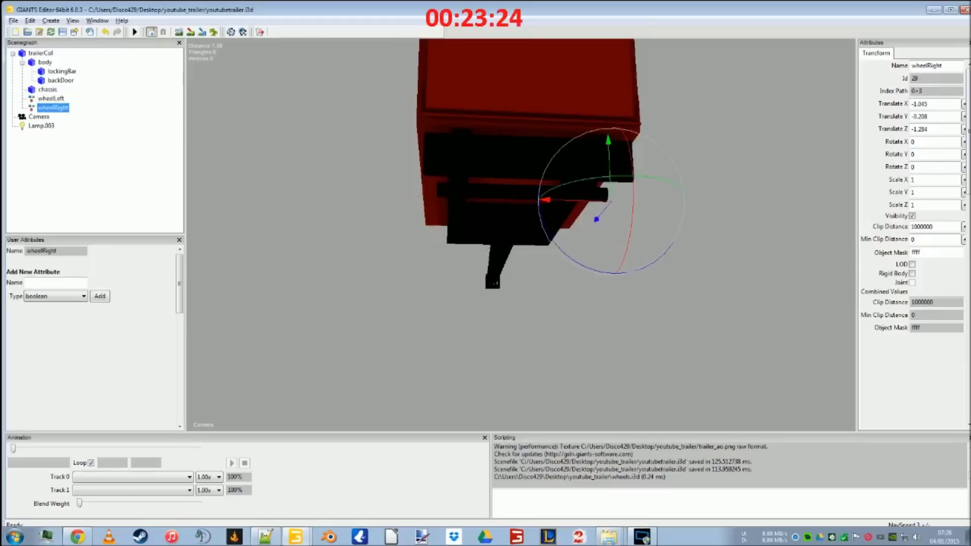
double_click(921, 104)
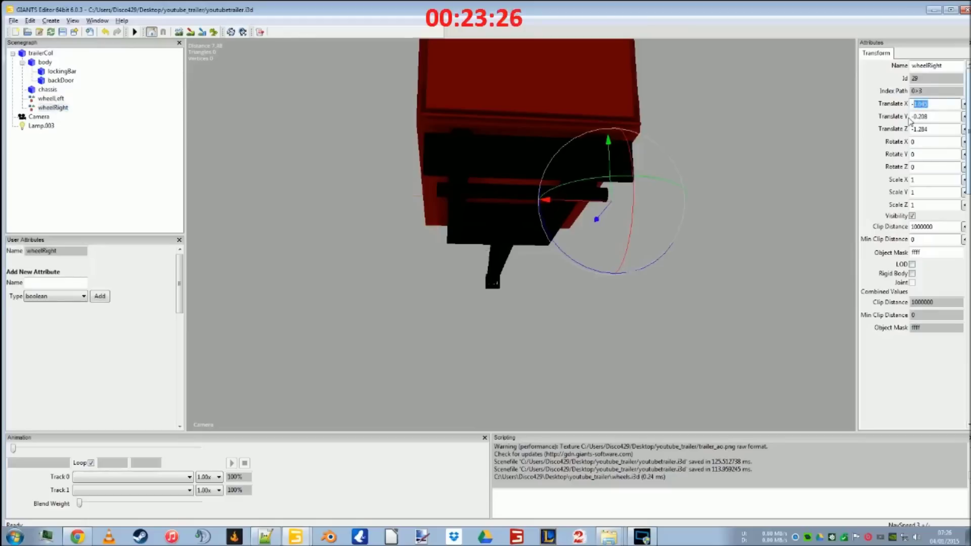
type("0.992")
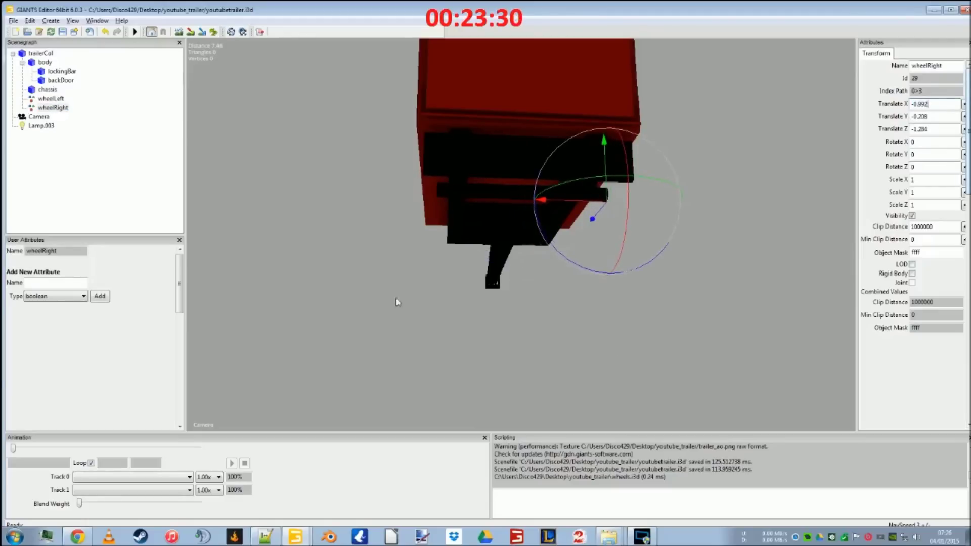
left_click(63, 31)
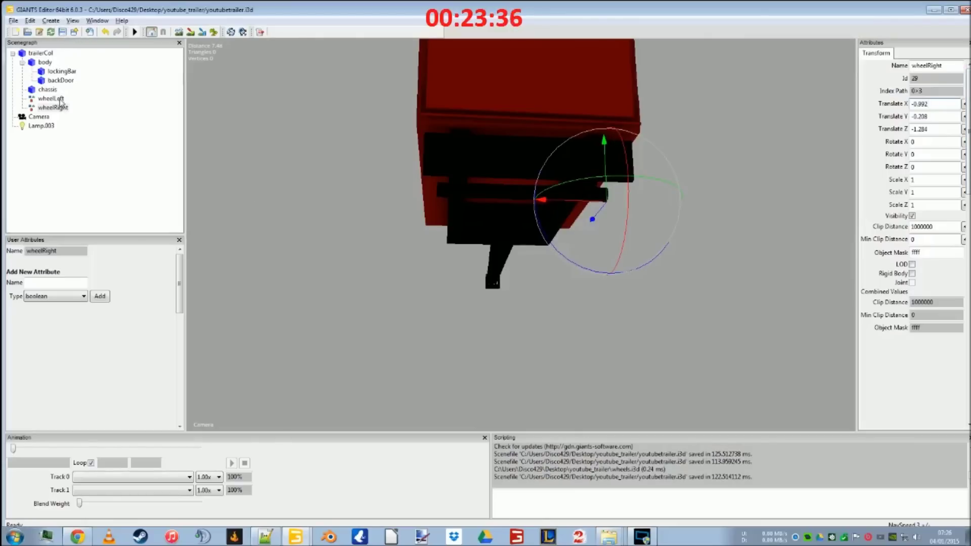
Reorder body and chassis below wheelLeft and wheelRight within trailerCol, and save the scene
left_click(23, 62)
left_click(45, 62)
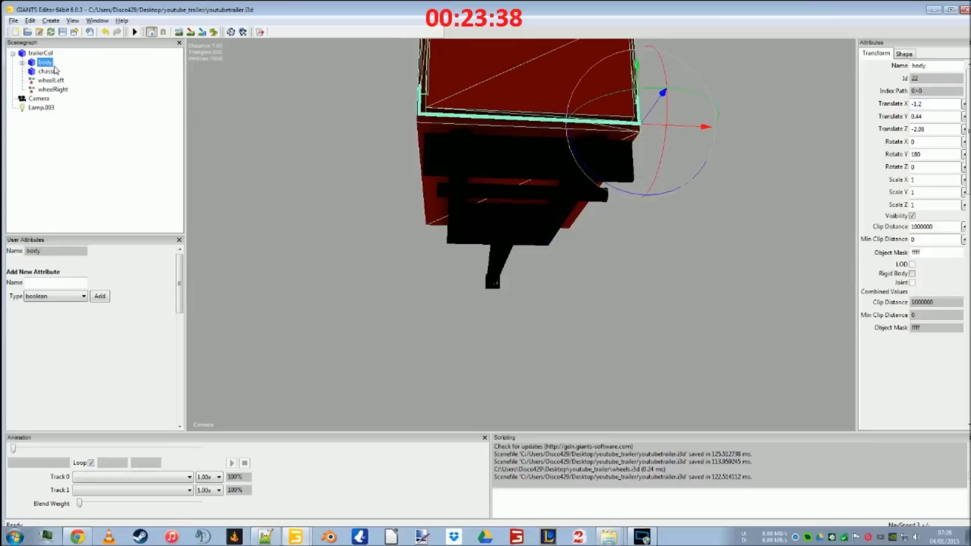
left_click(53, 71, "ctrl")
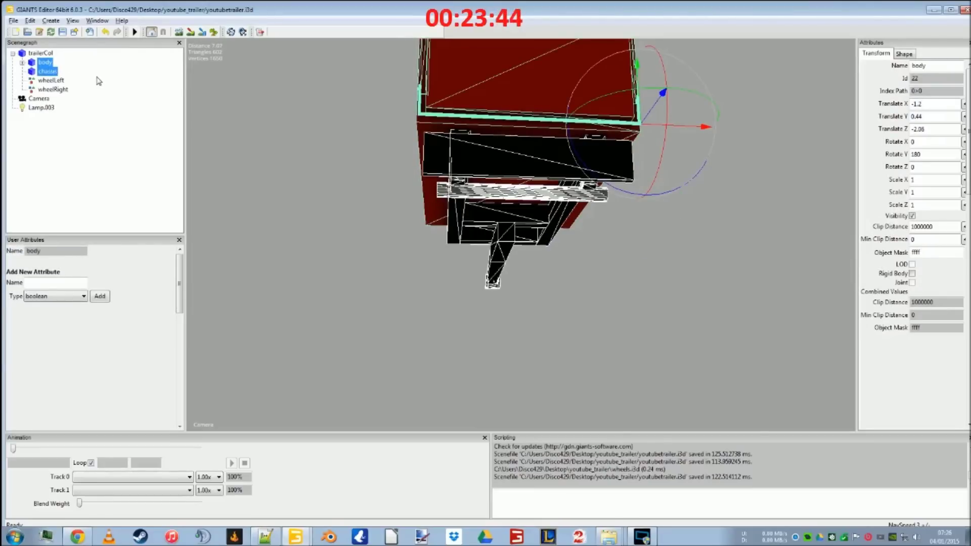
key("Delete")
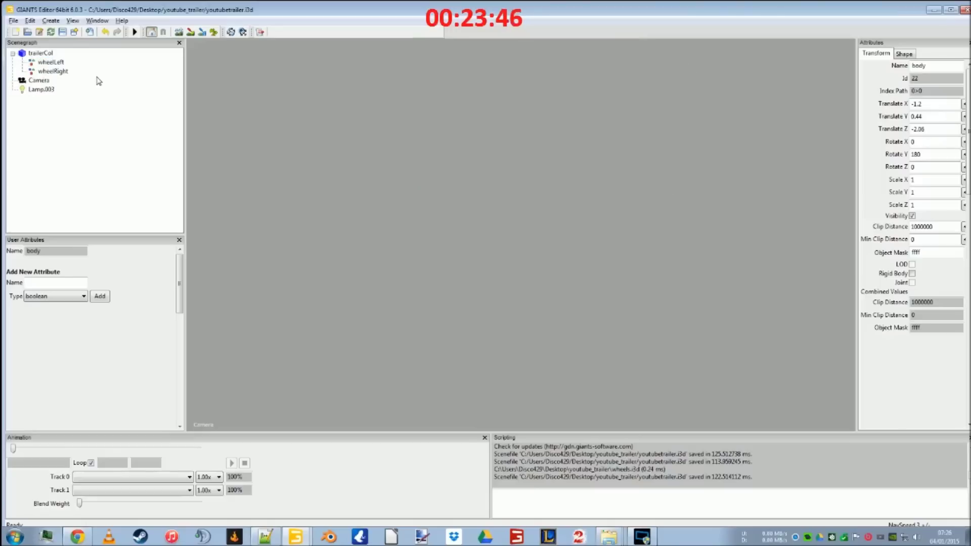
left_click(46, 54)
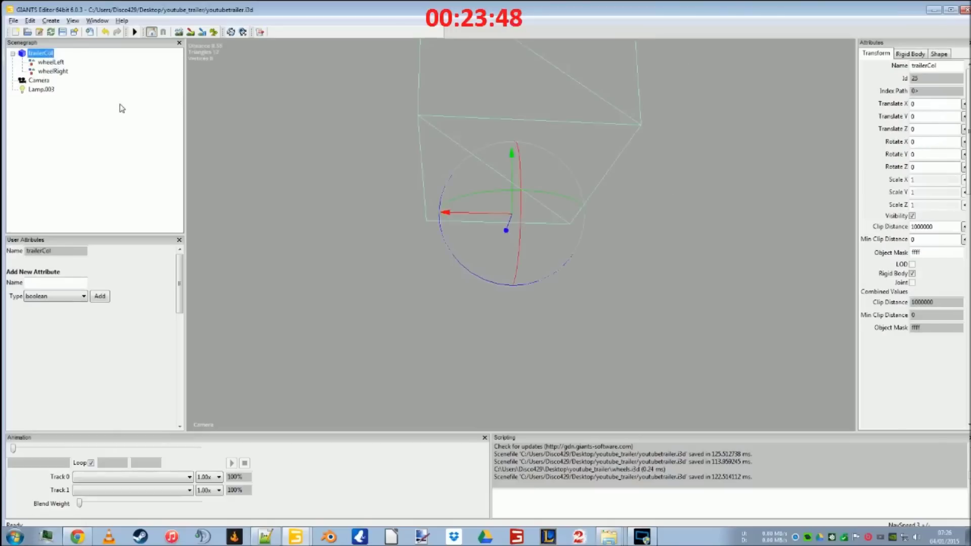
key("ctrl+z")
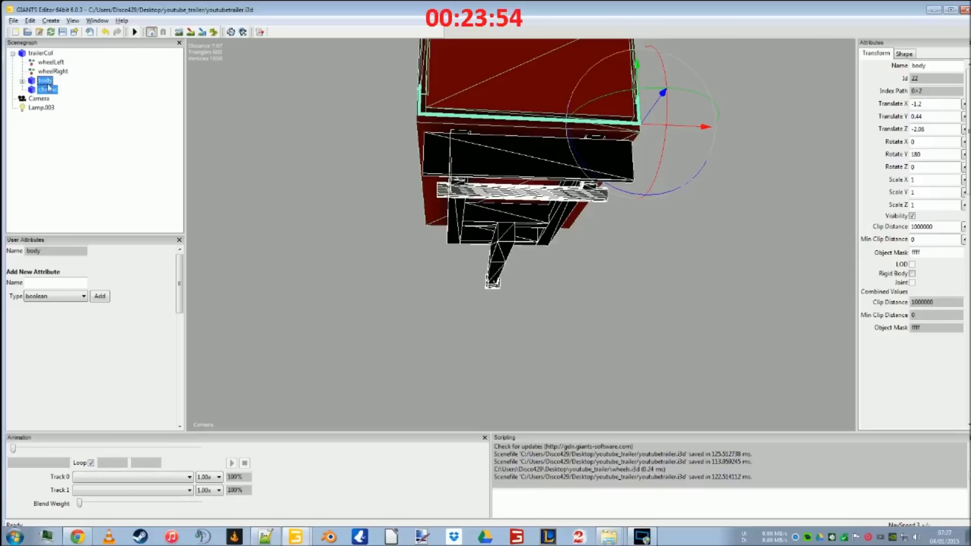
left_click(134, 147)
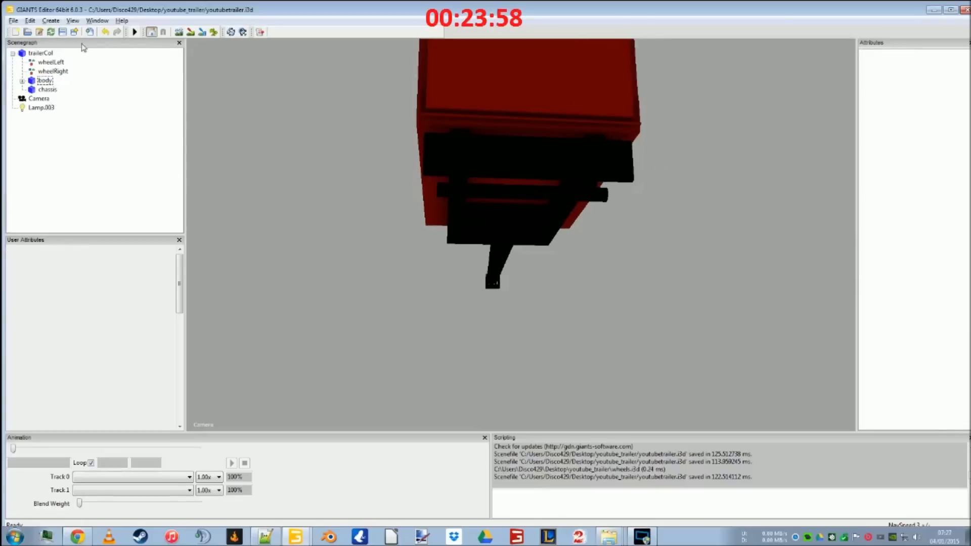
left_click(63, 32)
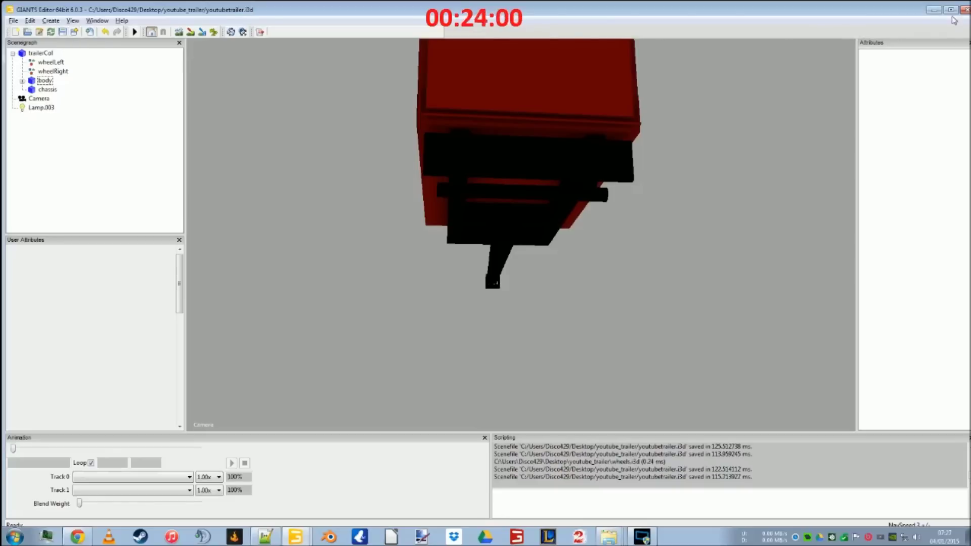
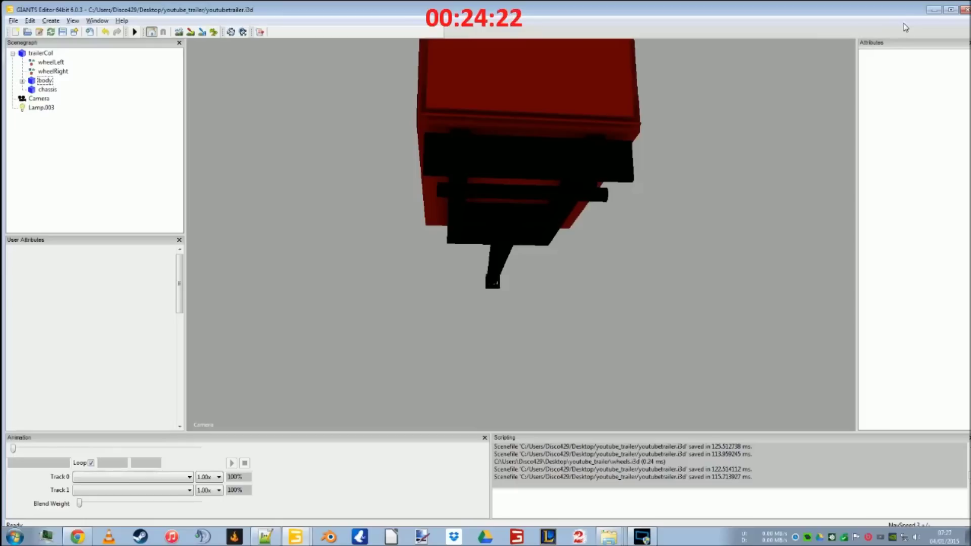
Compare the wheel and dynamicallyLoadedPart indices in youtubeTrailer.xml with the wheel node order in the Brantner and custom trailer scenes
left_click(934, 10)
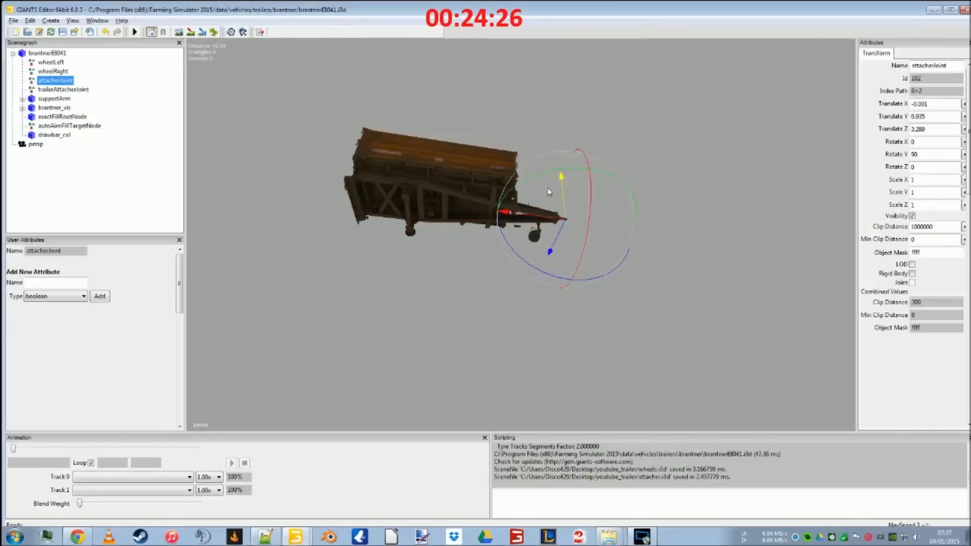
left_click(268, 538)
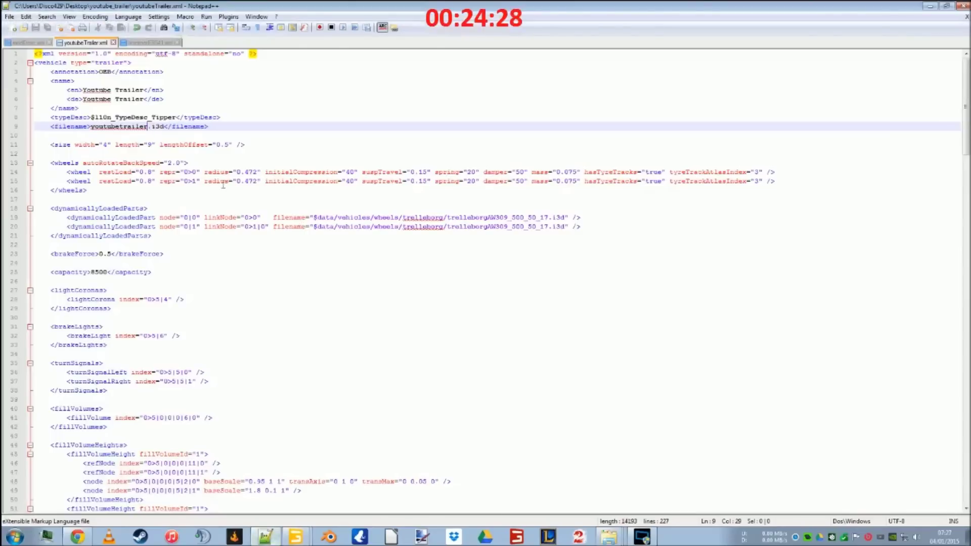
left_click(197, 173)
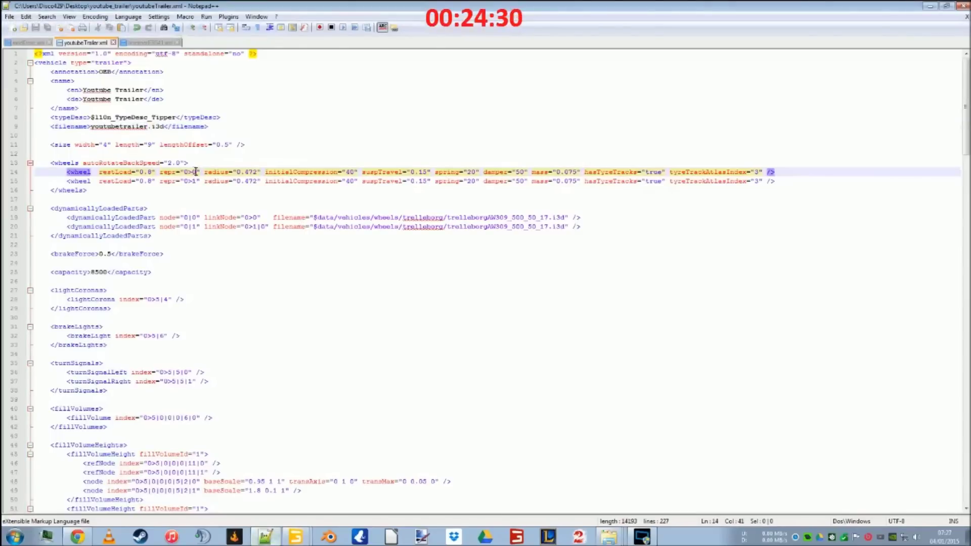
mouse_move(299, 540)
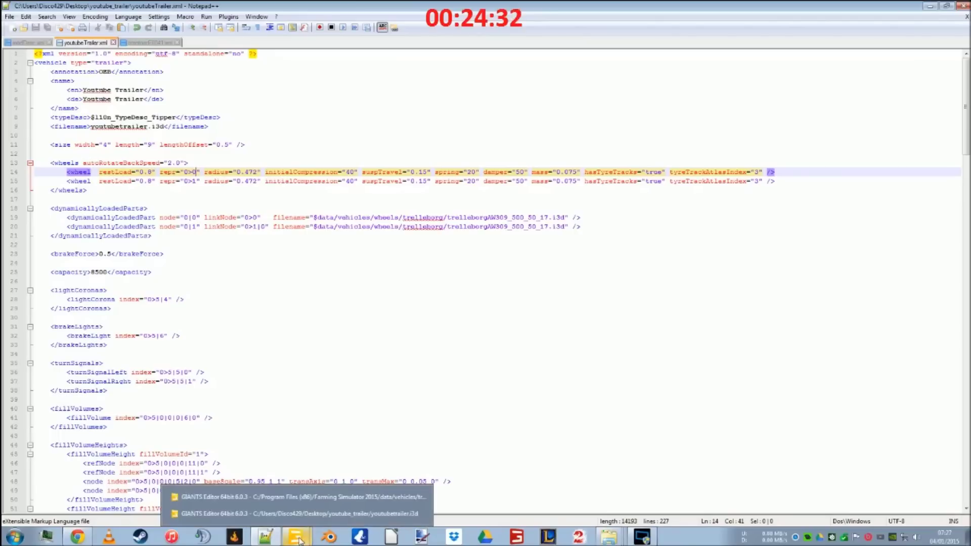
left_click(333, 496)
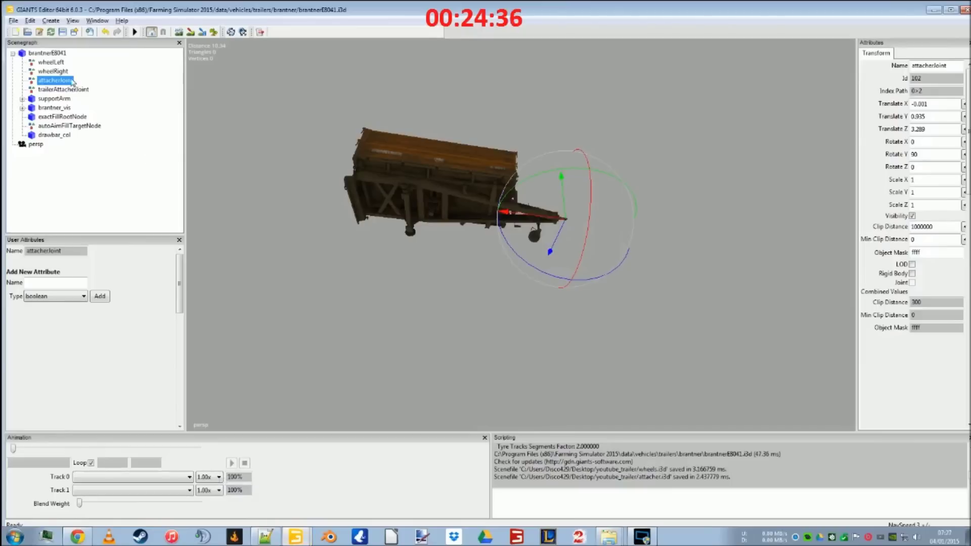
left_click(51, 62)
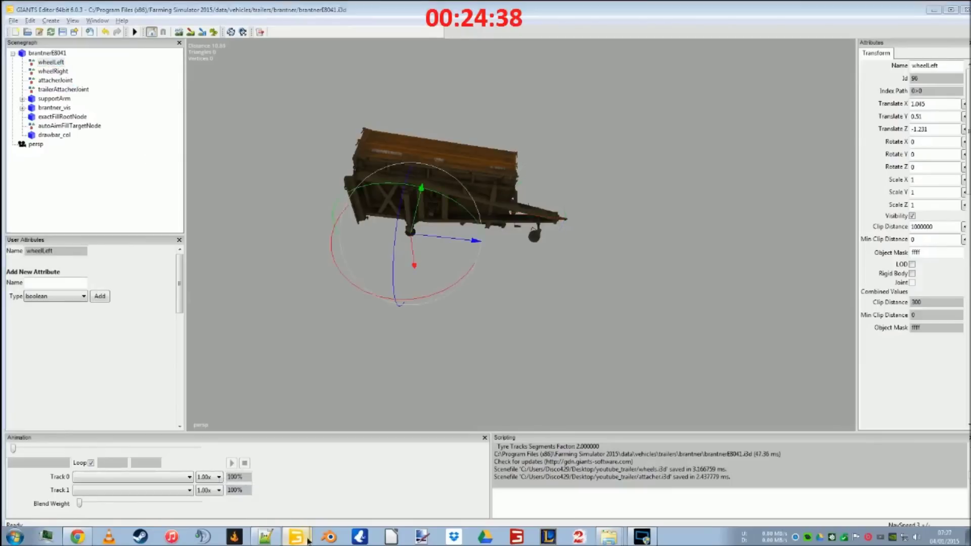
left_click(313, 513)
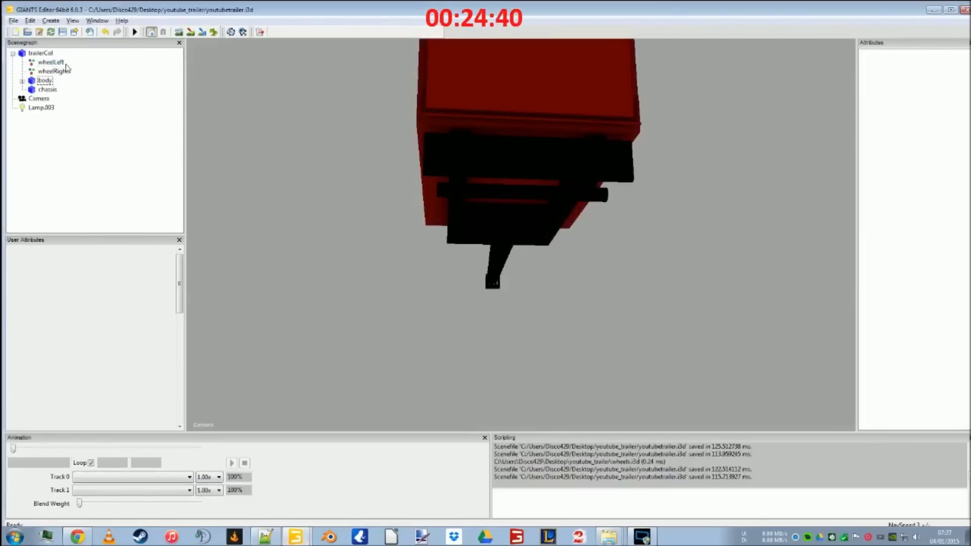
key("alt+Tab")
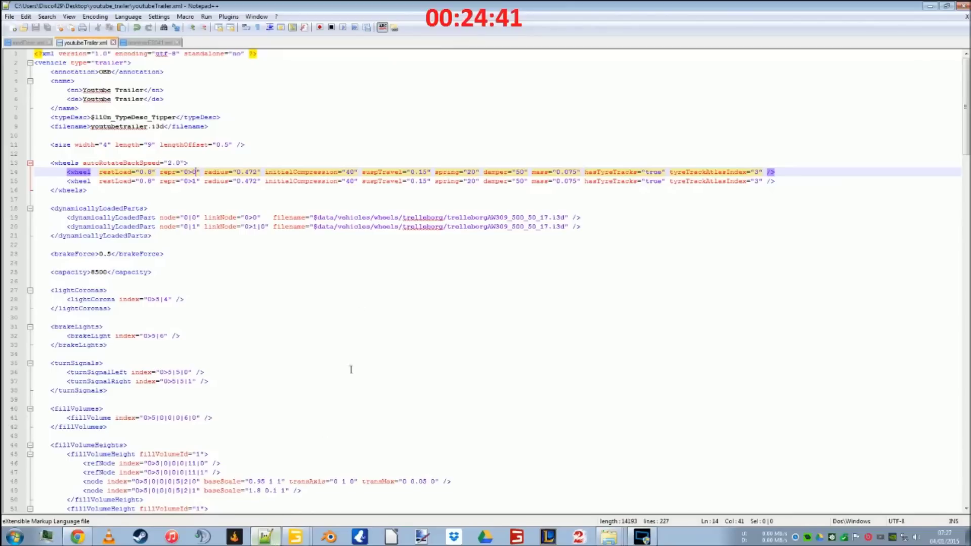
left_click(184, 227)
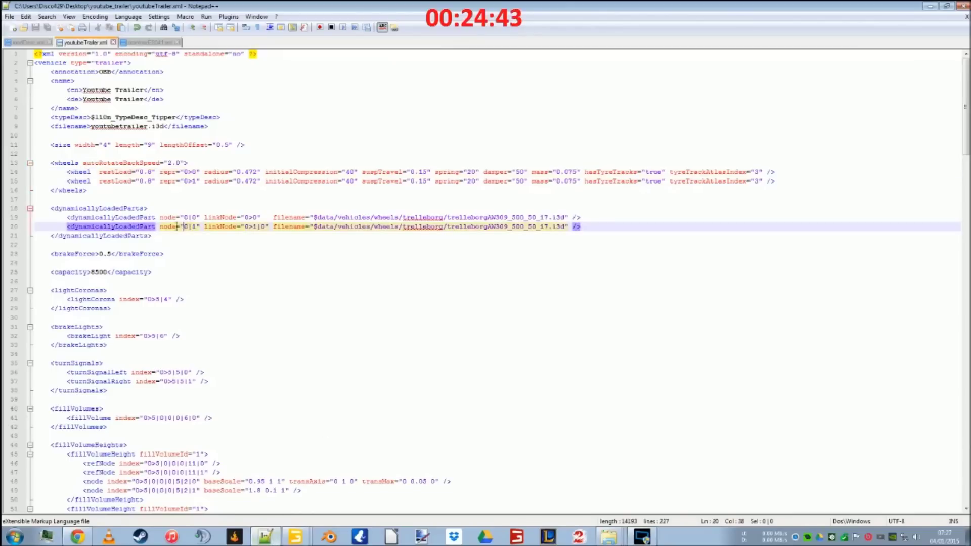
Comment out the lightCoronas, brakeLights and turnSignals blocks in youtubeTrailer.xml
left_click(133, 263)
left_click(127, 272)
left_click(125, 298)
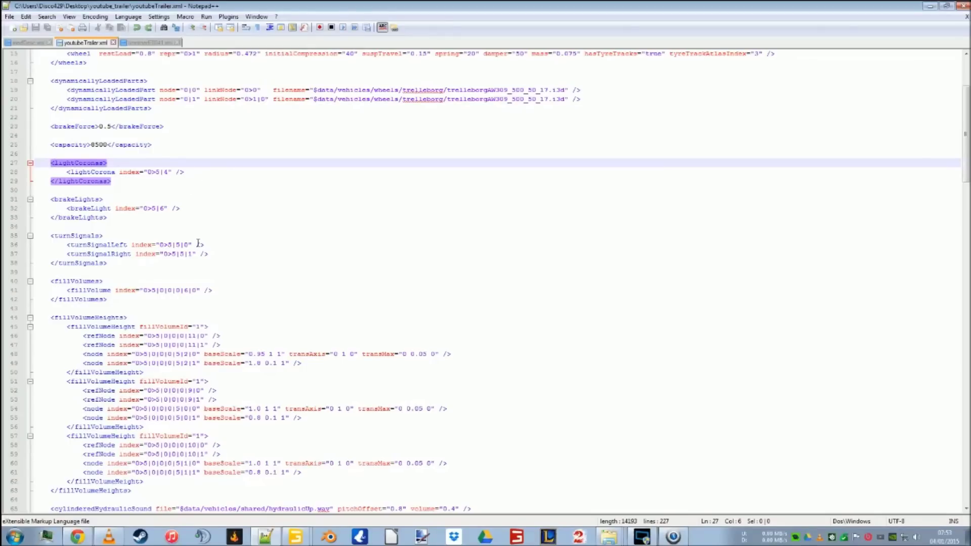
type("!--")
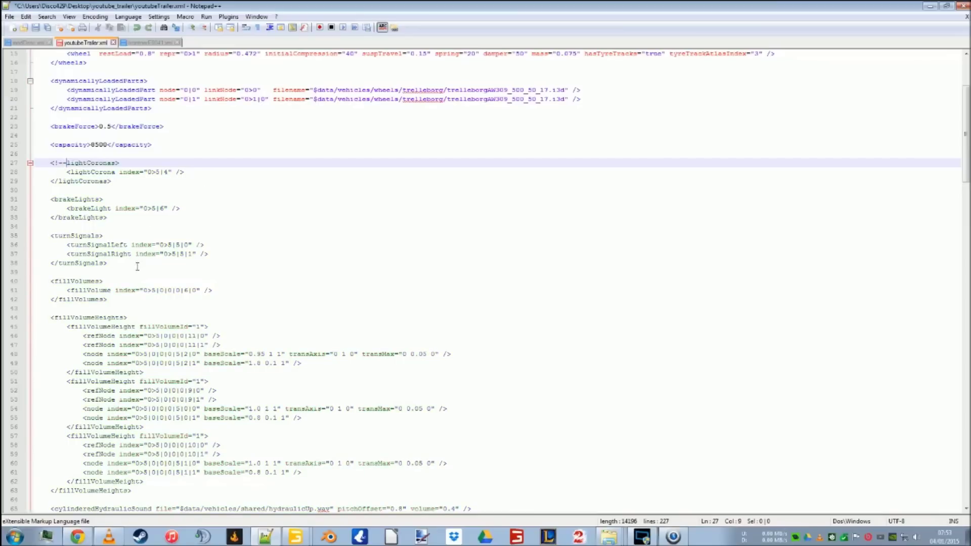
left_click(105, 263)
type("--")
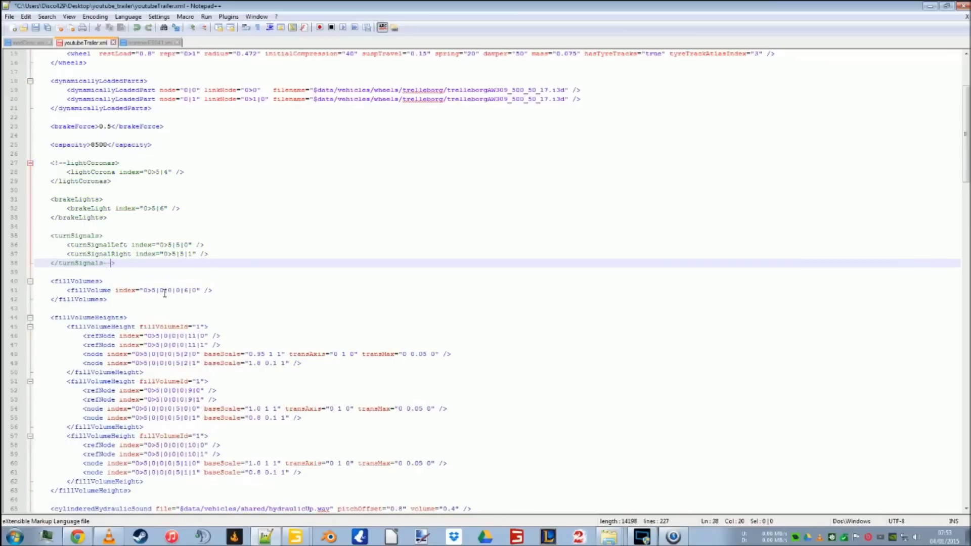
scroll(257, 283, "down", 5)
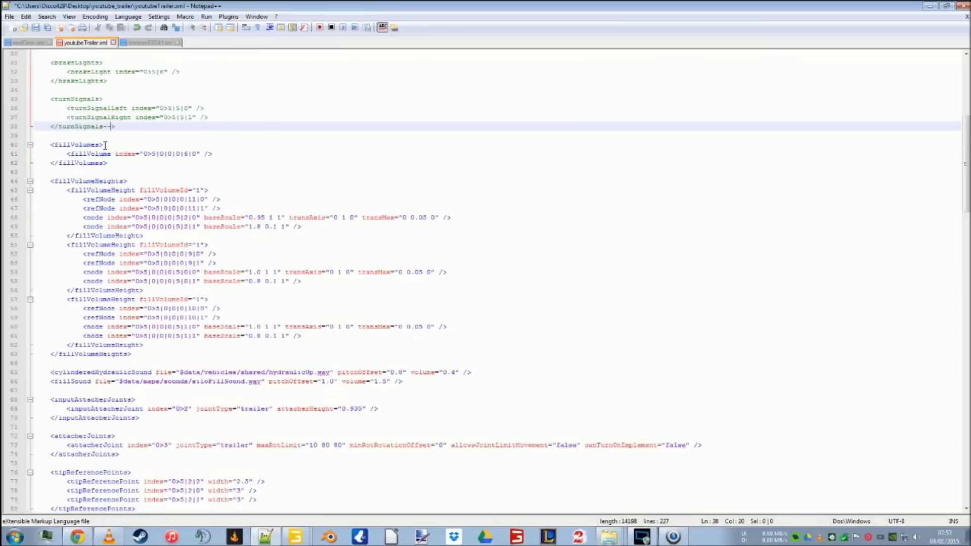
Delete the tipAnimationLeft and tipAnimationRight blocks from the tipAnimations section of youtubeTrailer.xml
left_click(123, 155)
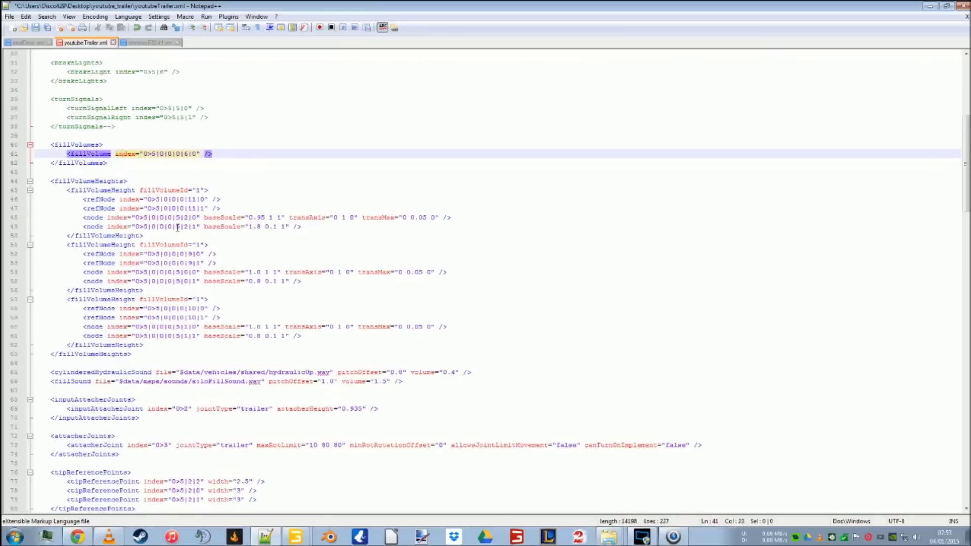
scroll(185, 319, "down", 15)
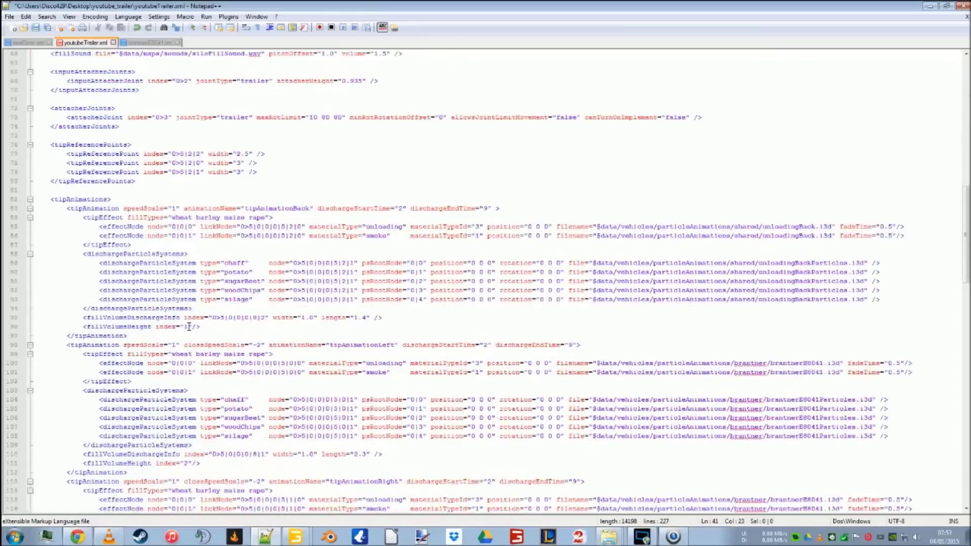
left_click_drag(142, 227, 232, 498)
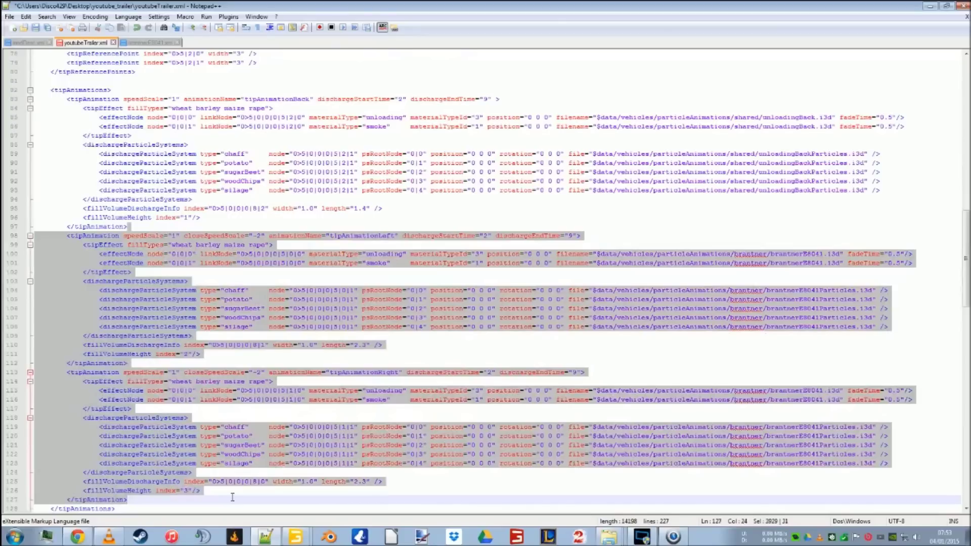
key("Delete")
Delete the second and third fillVolumeHeight blocks from the fillVolumeHeights section, keeping only the first one
scroll(202, 310, "up", 6)
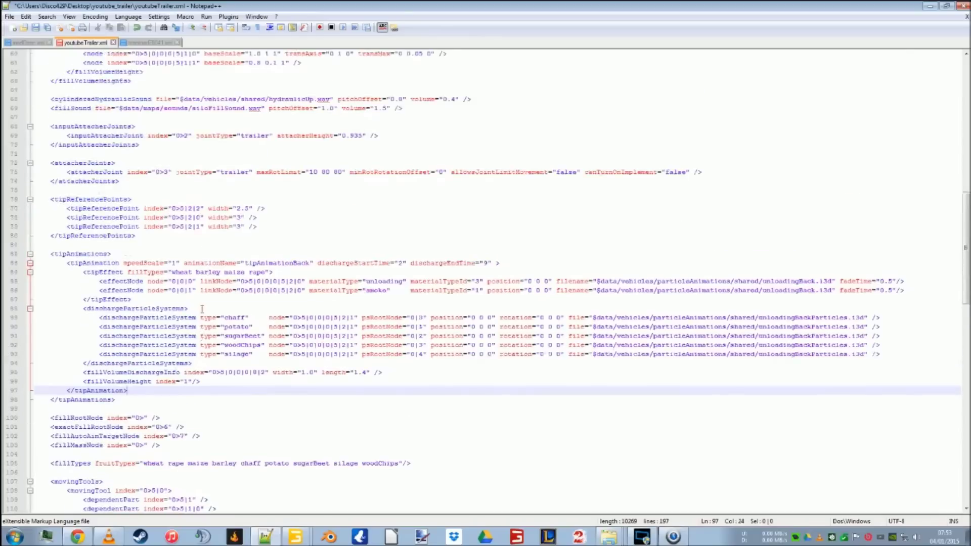
scroll(203, 309, "up", 10)
left_click_drag(162, 237, 257, 343)
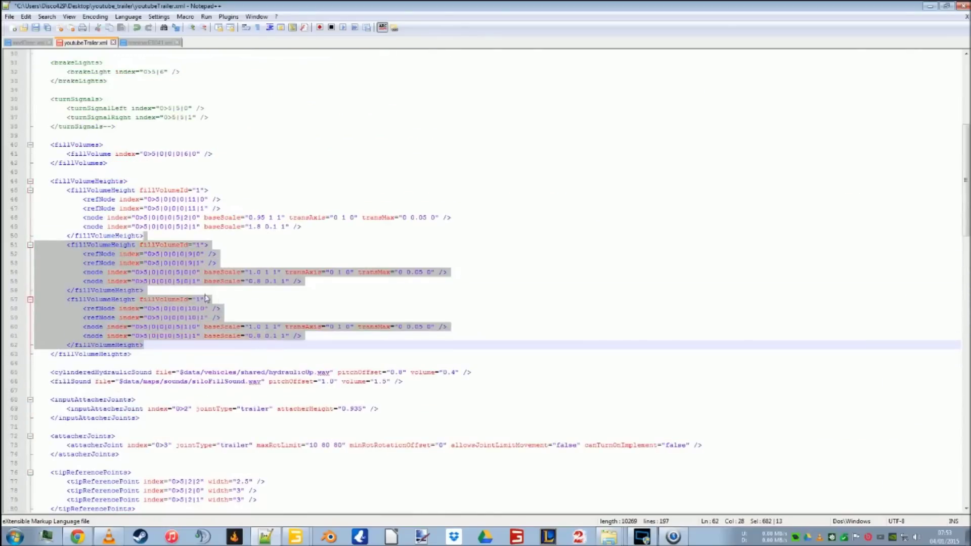
key("Delete")
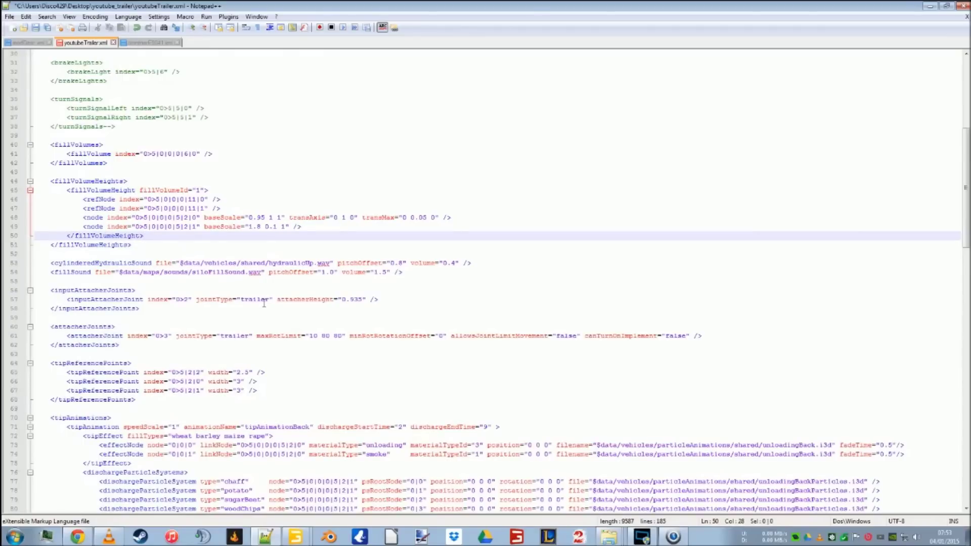
Delete the whole attacherJoints block, including its spare blank line, and keep the inputAttacherJoints block
scroll(324, 336, "down", 4)
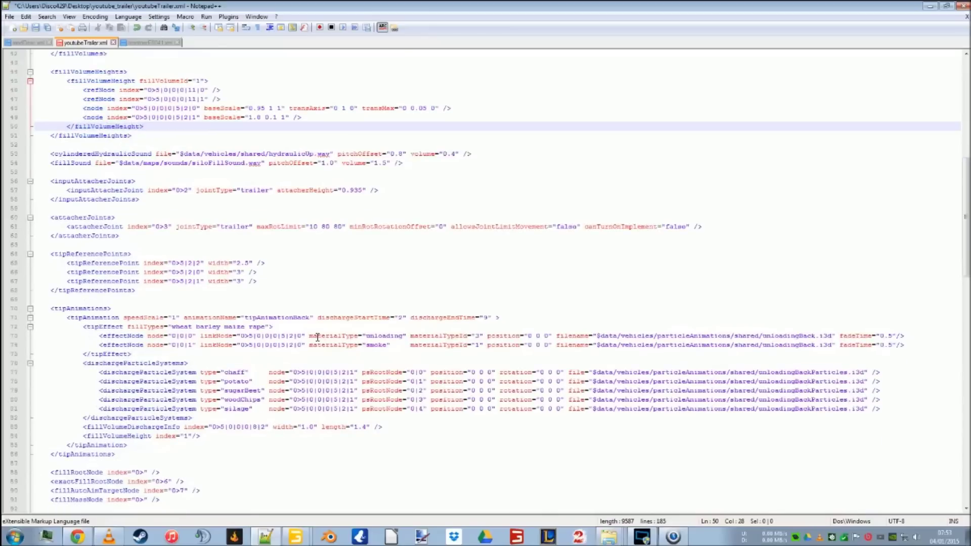
scroll(309, 330, "up", 4)
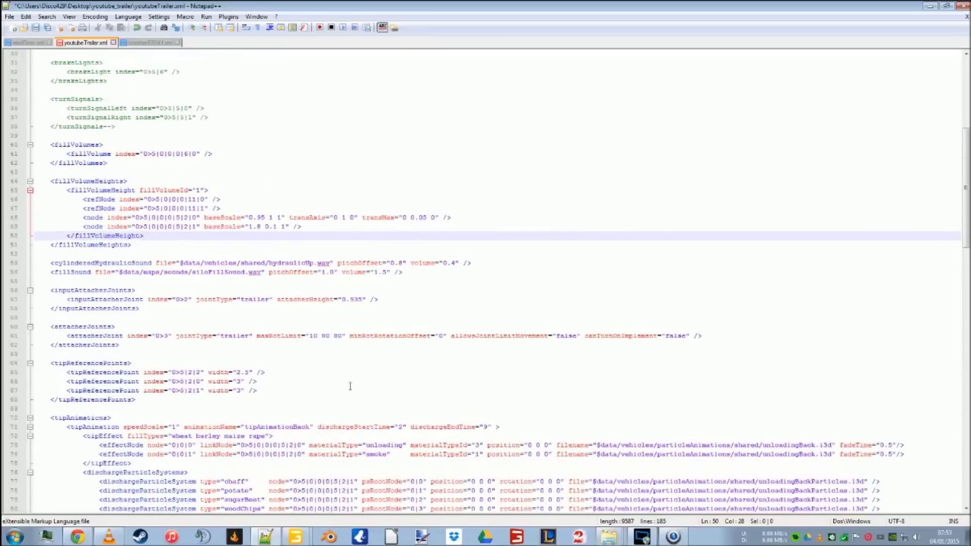
scroll(277, 307, "down", 2)
scroll(278, 317, "up", 2)
left_click(121, 328)
left_click_drag(54, 318, 139, 348)
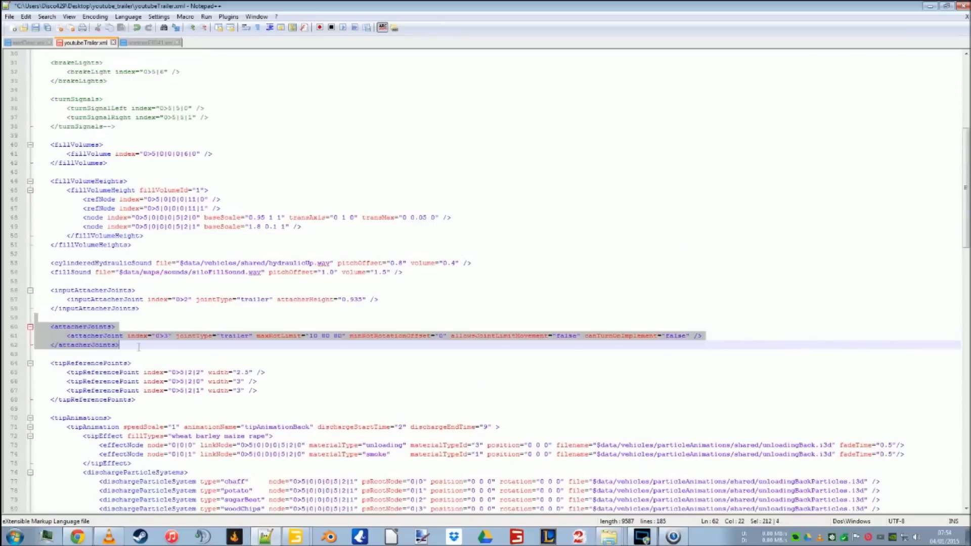
key("Delete")
key("Delete")
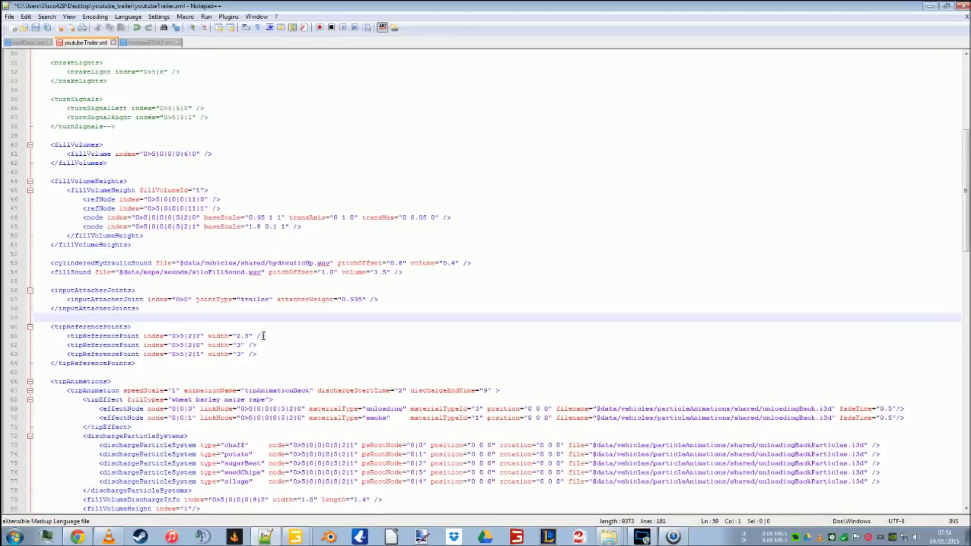
Delete the tipReferencePoint entries with indices 0>5|2|0 and 0>5|2|1, and save youtubeTrailer.xml
left_click_drag(267, 336, 267, 352)
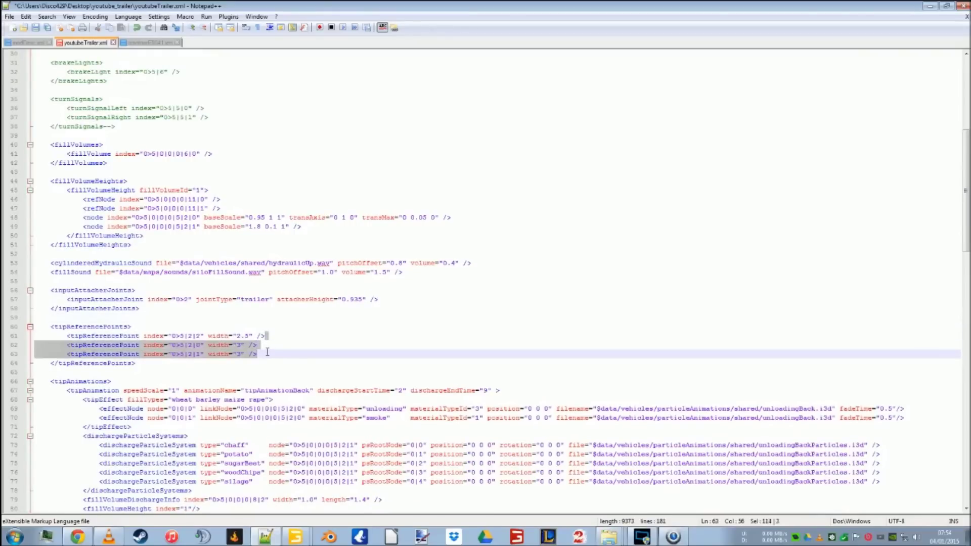
scroll(267, 352, "down", 3)
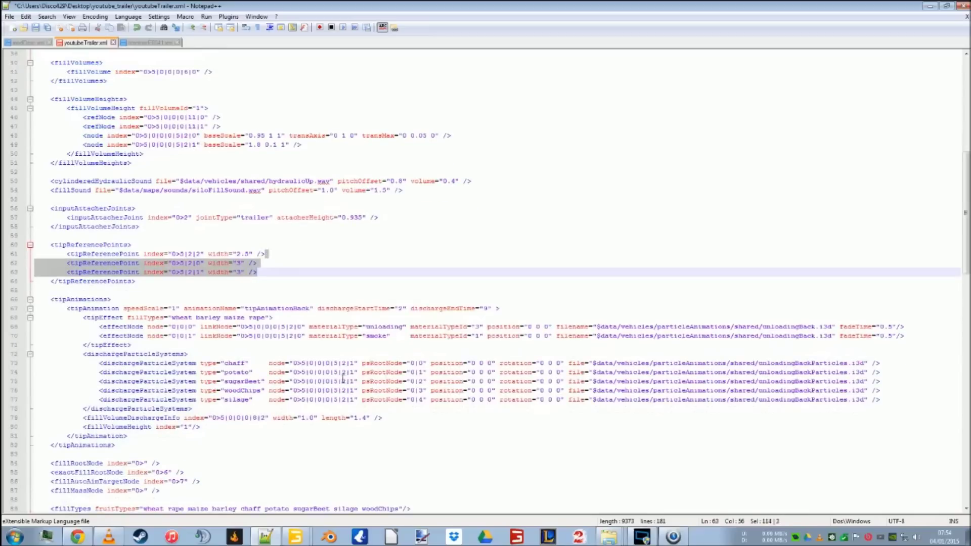
key("Delete")
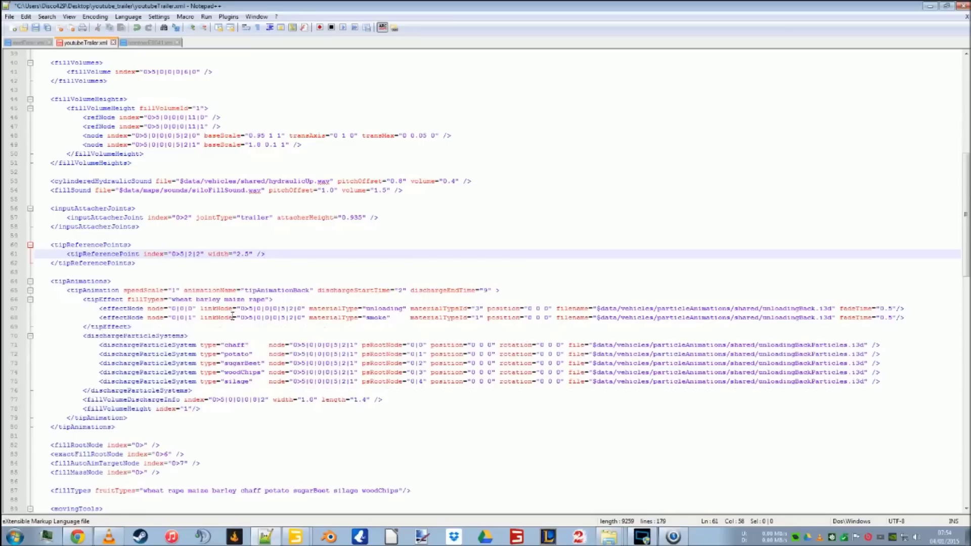
scroll(232, 317, "up", 3)
left_click(91, 163)
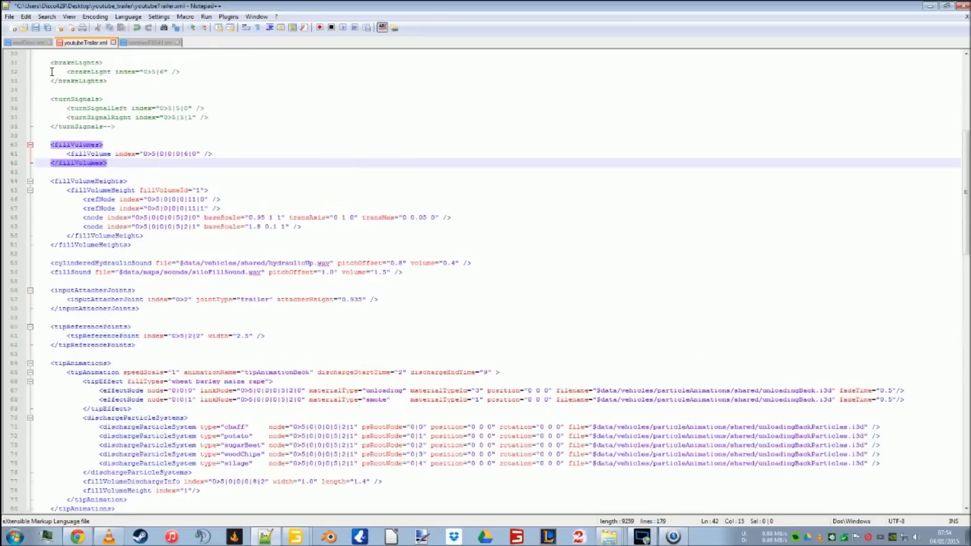
left_click(35, 27)
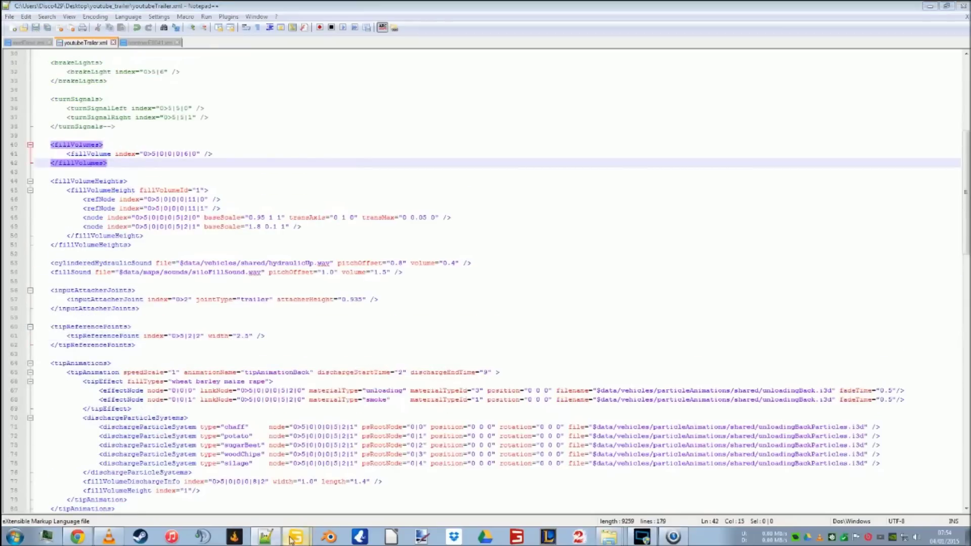
Switch to the Brantner scene in GIANTS Editor and import fill.i3d into it
mouse_move(296, 537)
left_click(314, 502)
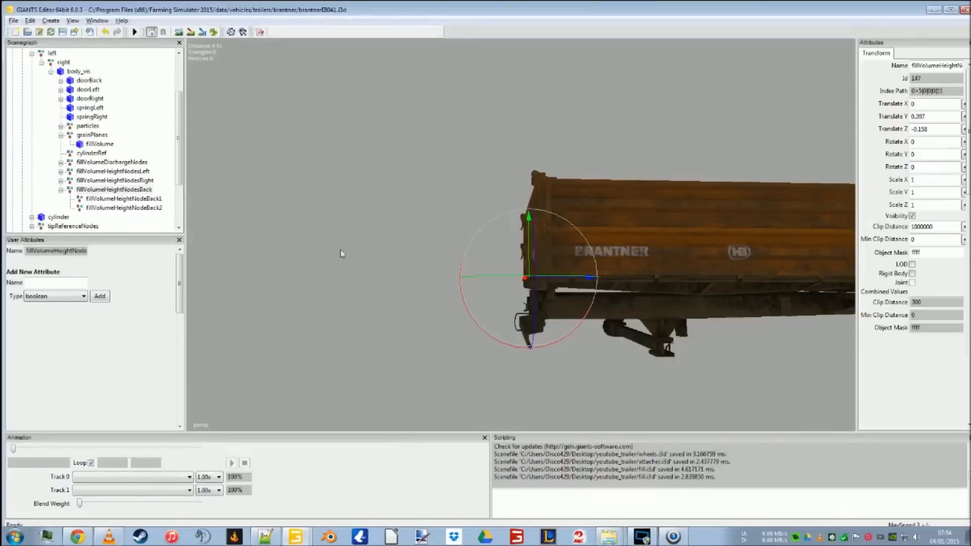
left_click(96, 135)
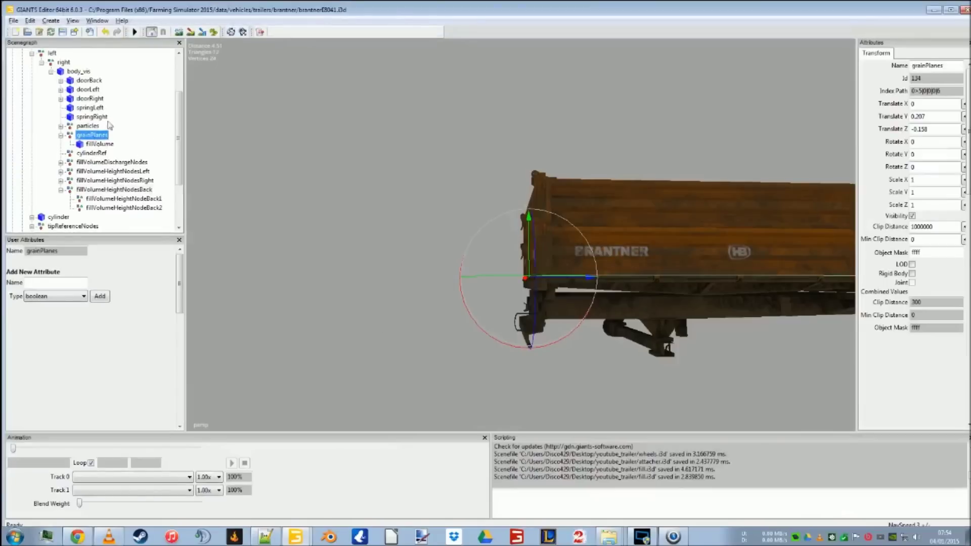
left_click(14, 21)
mouse_move(13, 21)
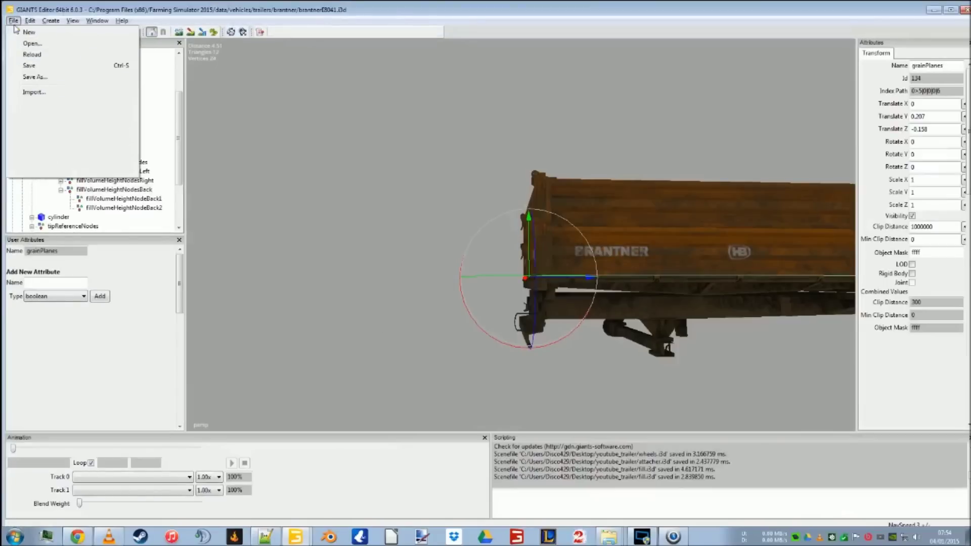
left_click(31, 93)
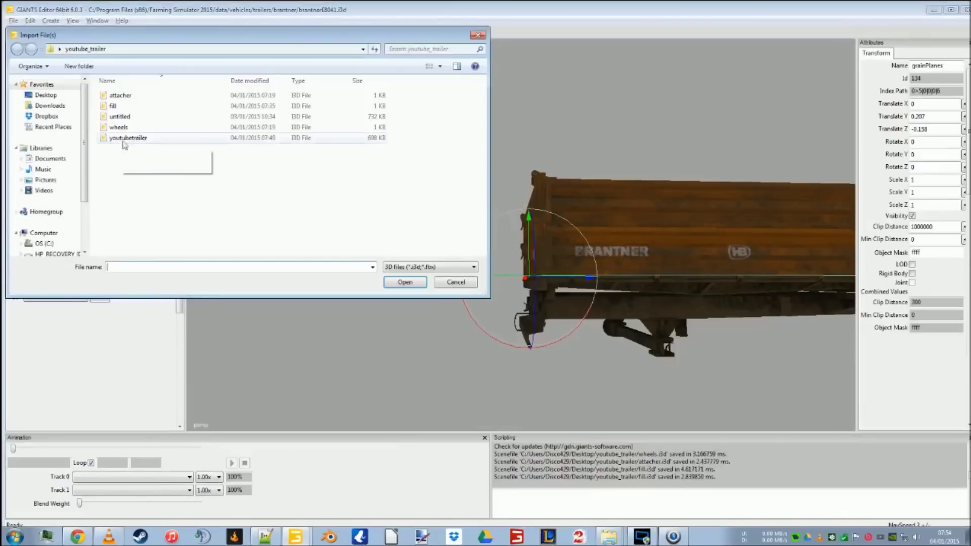
double_click(113, 106)
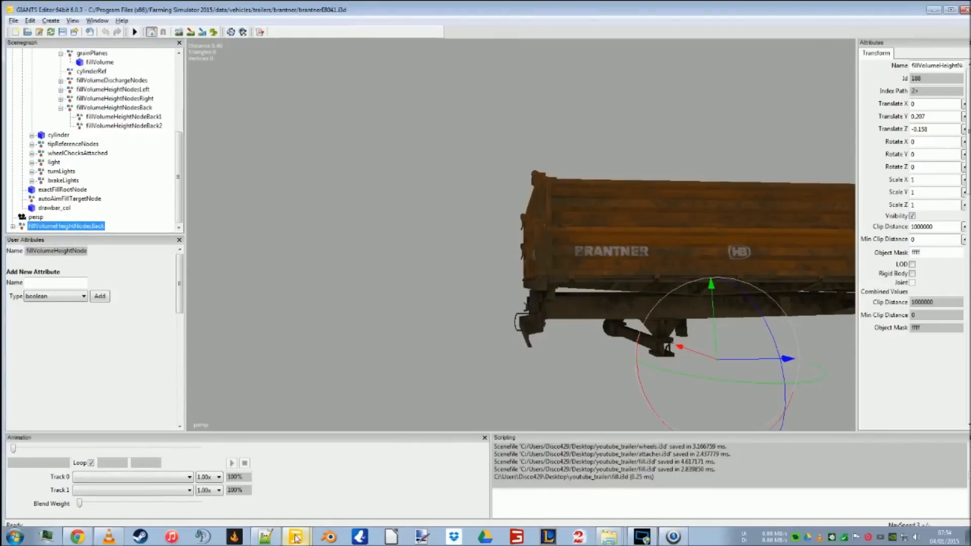
Switch to the youtubetrailer scene, import fill.i3d into it and expand the imported fillVolumeHeightNodesBack group
mouse_move(296, 537)
left_click(305, 503)
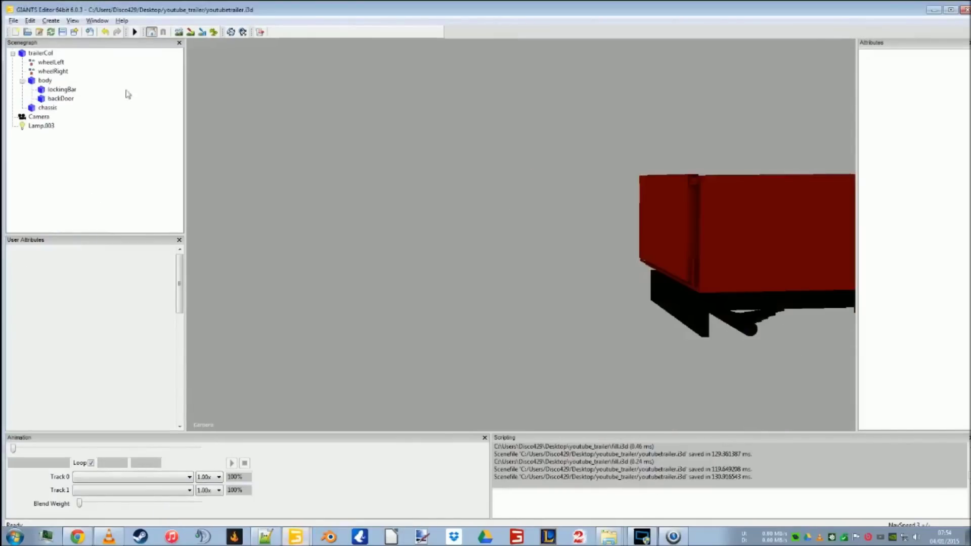
left_click(13, 20)
left_click(41, 91)
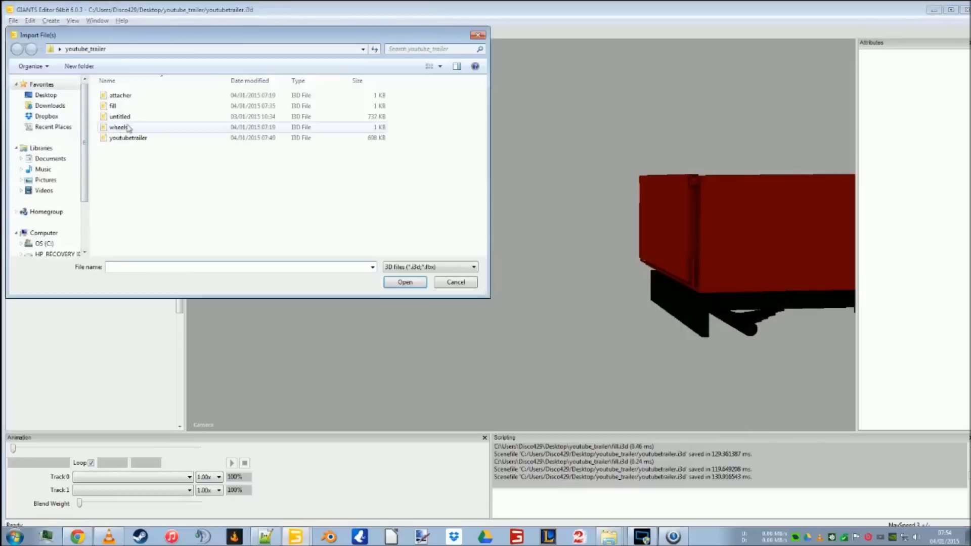
double_click(179, 107)
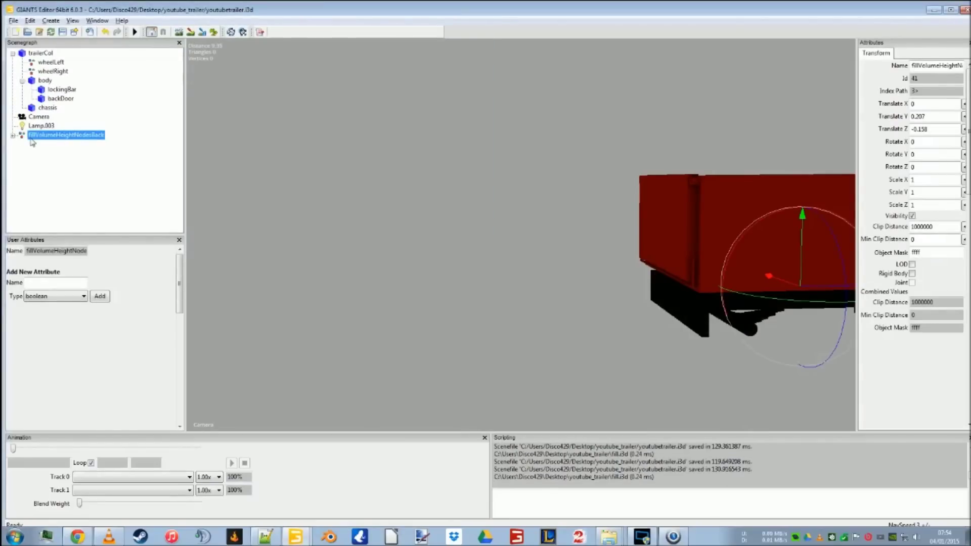
left_click(13, 135)
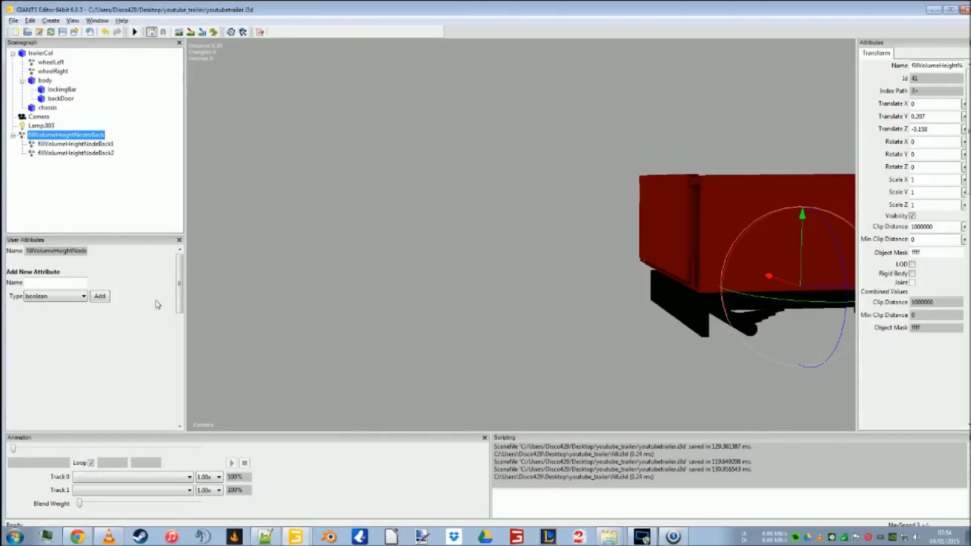
Export the grainPlanes group from the Brantner scene as fill.i3d, replacing the existing file
left_click(304, 536)
left_click(307, 500)
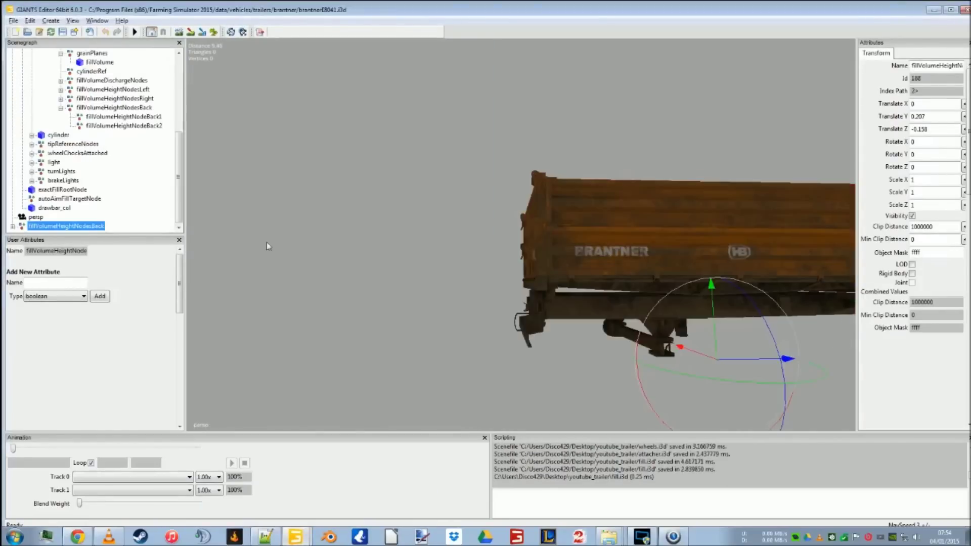
left_click_drag(178, 183, 181, 228)
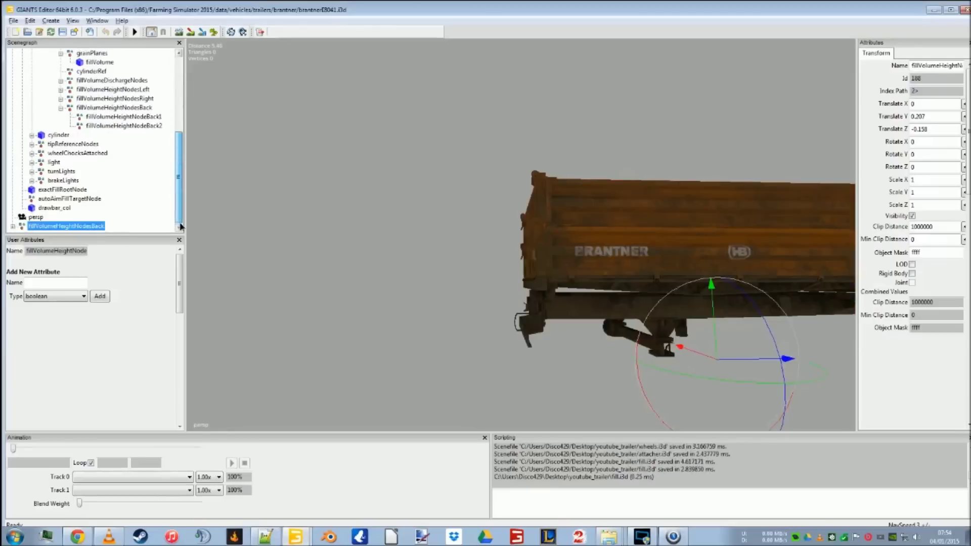
scroll(181, 220, "up", 2)
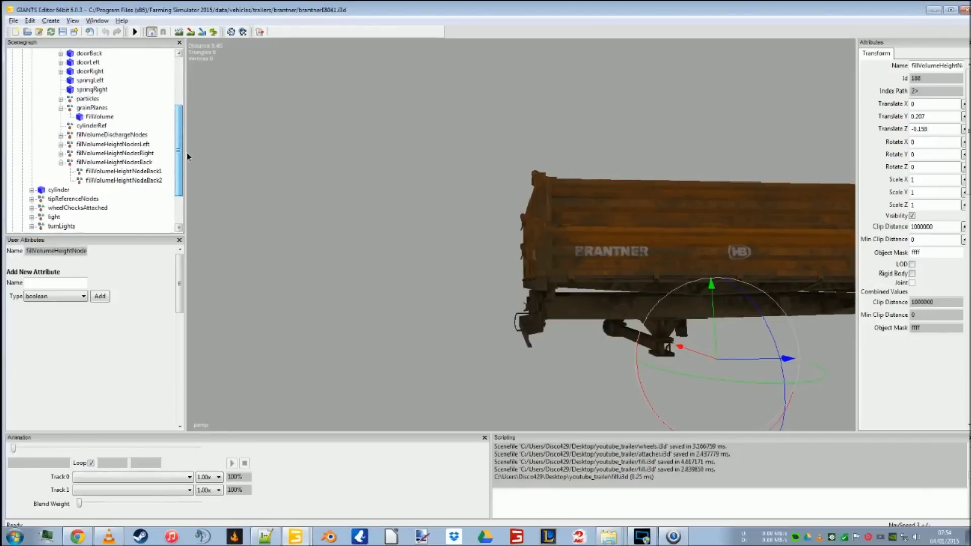
left_click(86, 108)
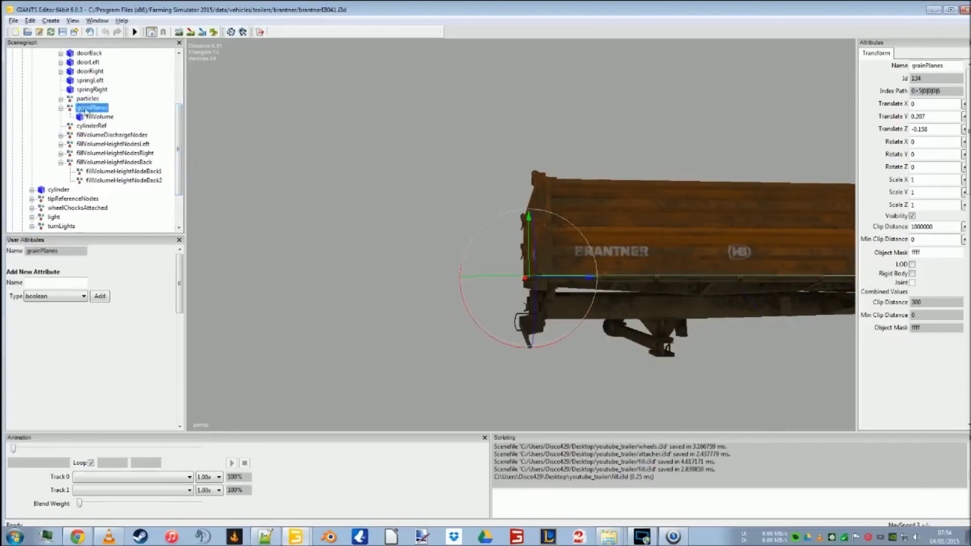
left_click(14, 20)
left_click(53, 114)
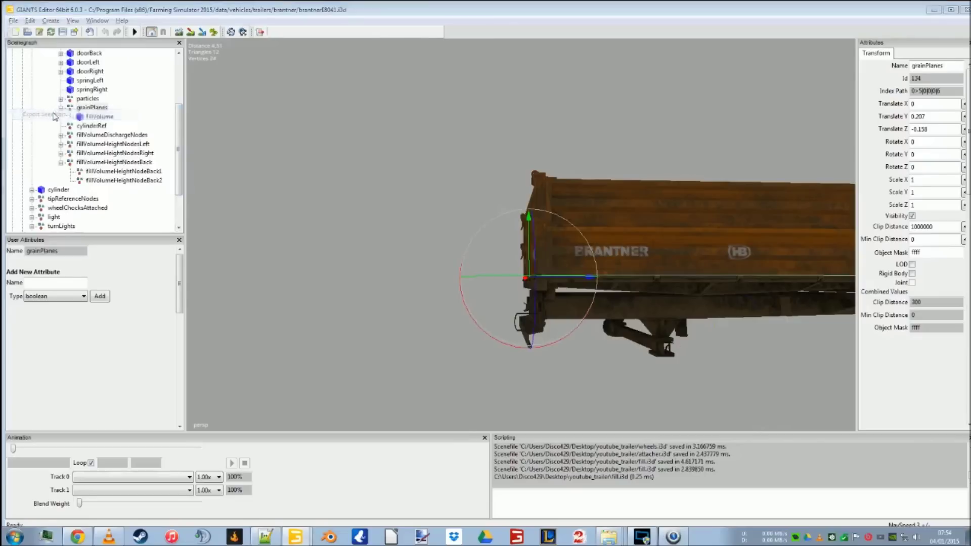
double_click(119, 106)
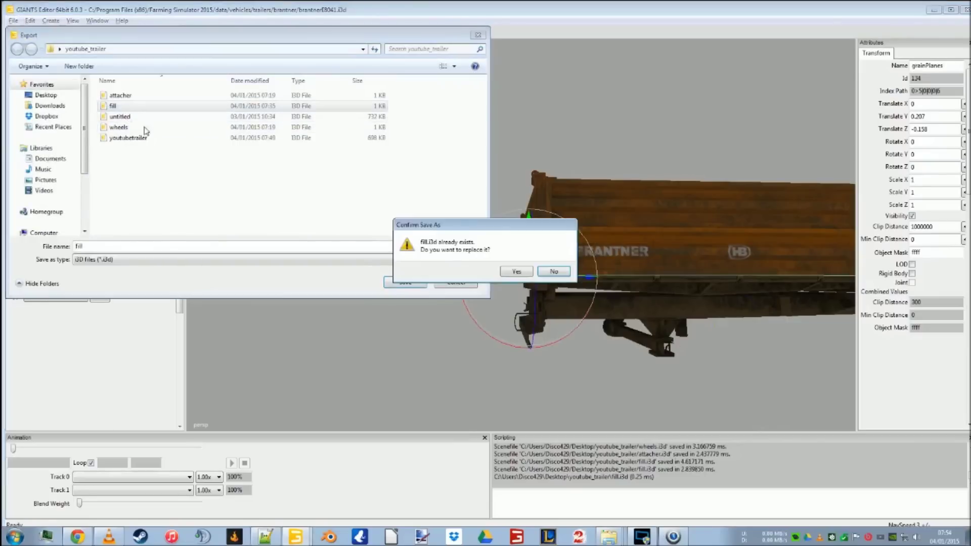
left_click(504, 272)
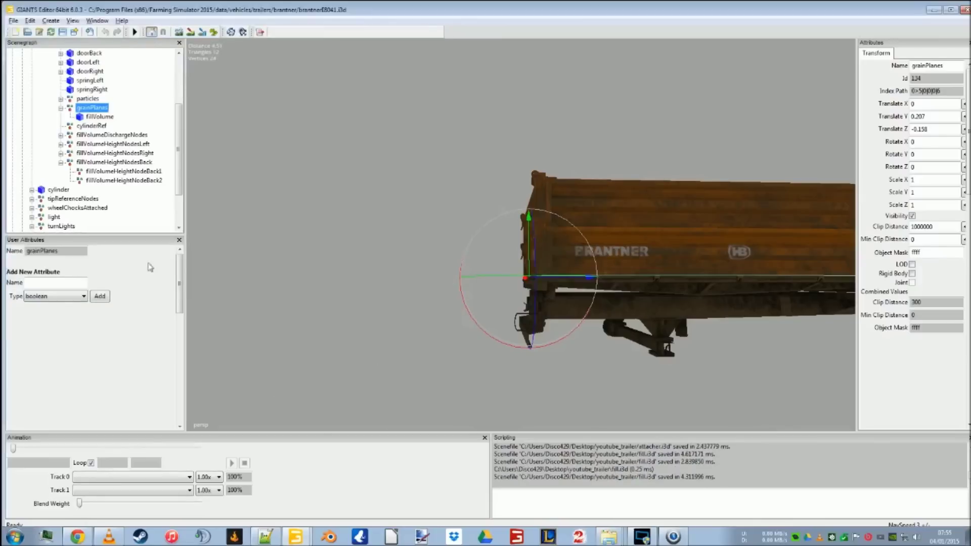
Delete the imported fillVolumeHeightNodesBack group from the root of the Brantner scene
left_click(145, 162)
left_click_drag(175, 164, 179, 167)
scroll(180, 167, "down", 2)
left_click(85, 226)
key("Delete")
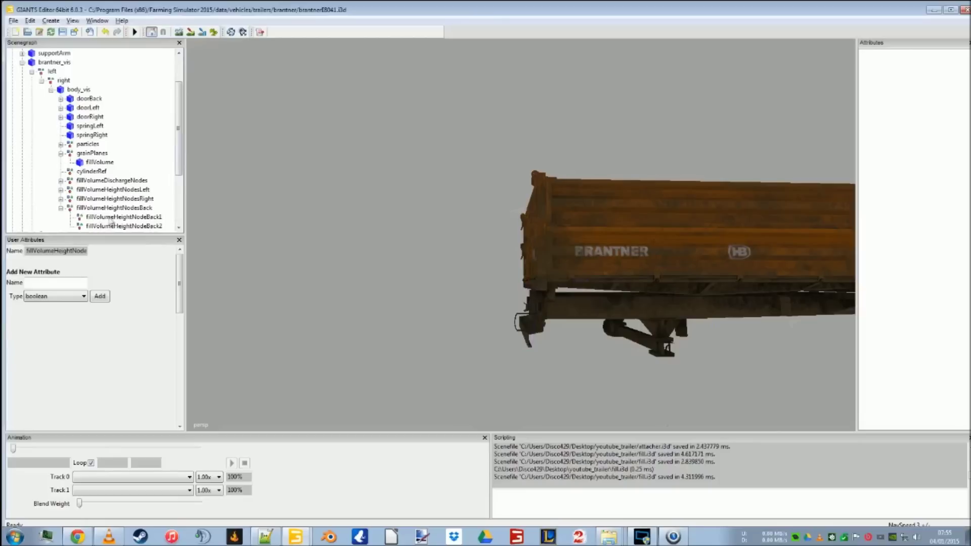
Compare the fill volume indices in youtubeTrailer.xml with the fillVolumeHeightNodesBack and fillVolume nodes in the Brantner scene
left_click(91, 208)
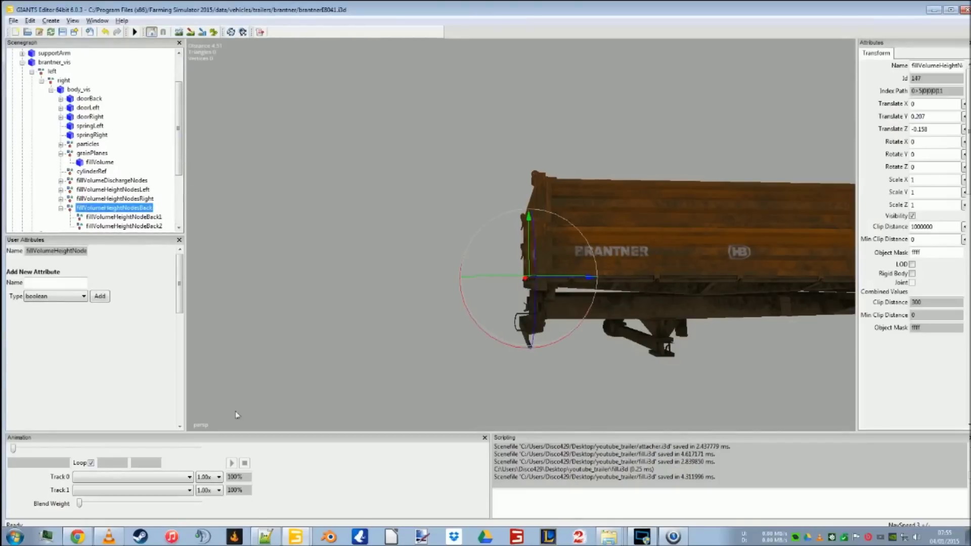
left_click(264, 538)
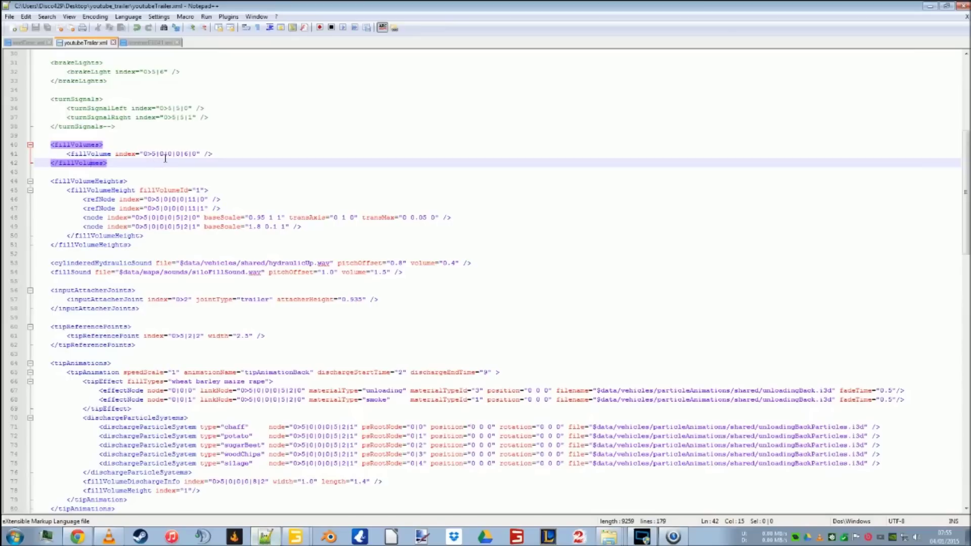
left_click(270, 541)
left_click(98, 163)
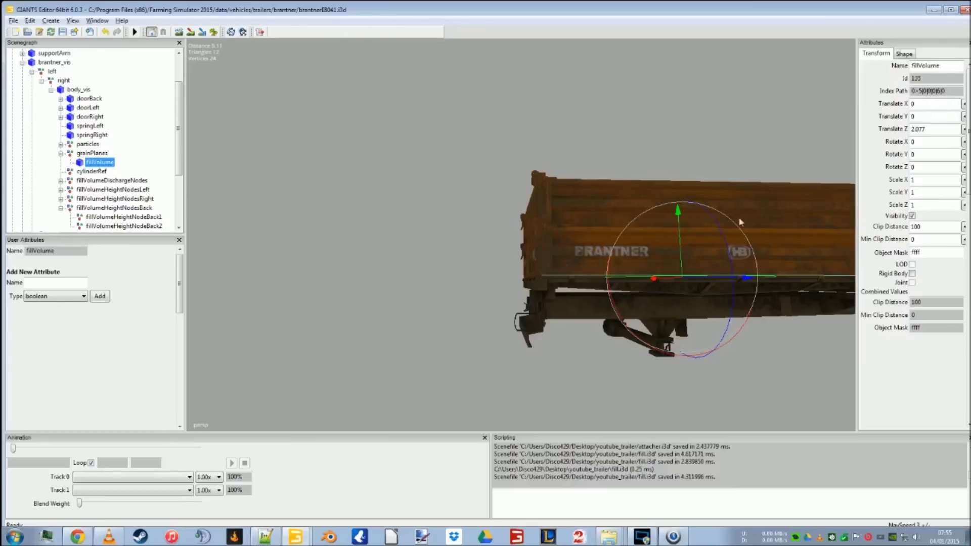
Switch to the youtubetrailer scene and import fill.i3d into it
middle_click_drag(486, 247, 406, 276)
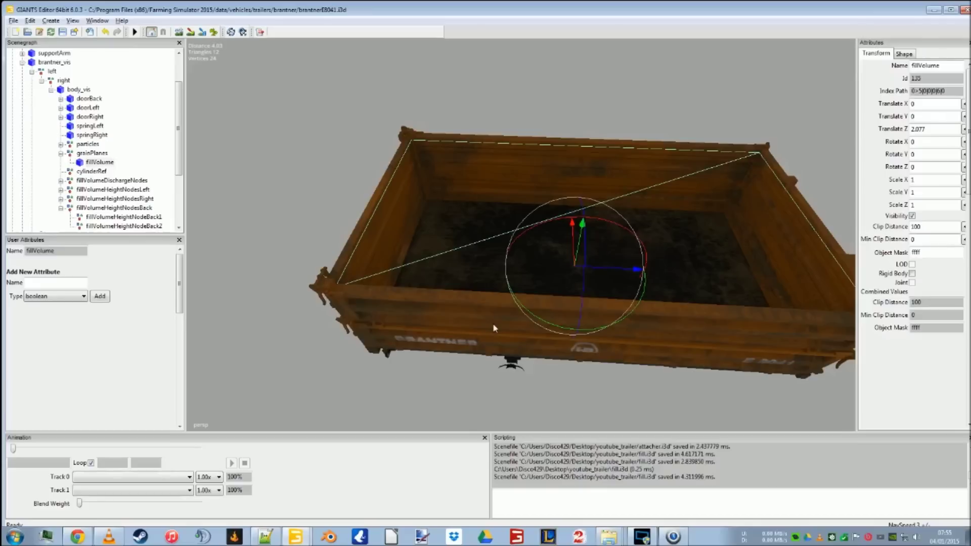
mouse_move(292, 541)
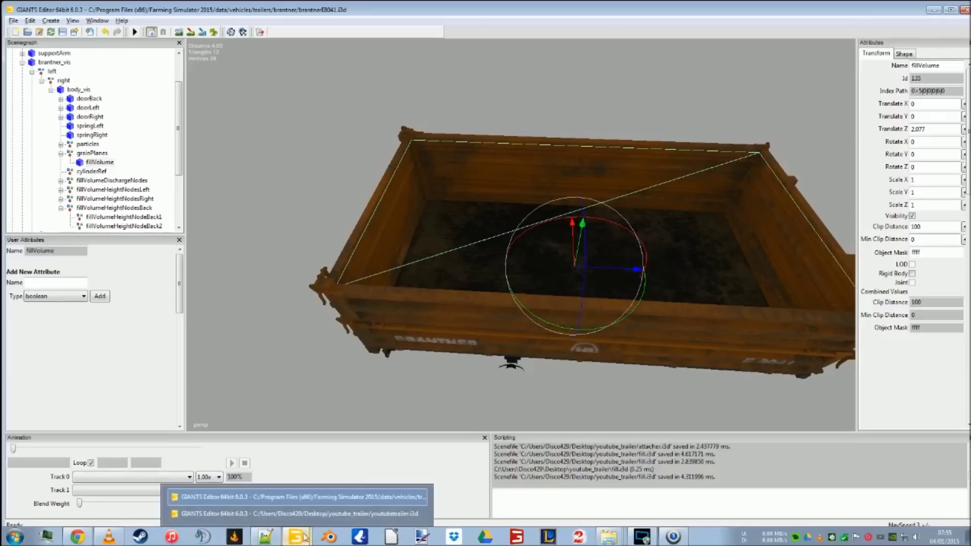
left_click(304, 513)
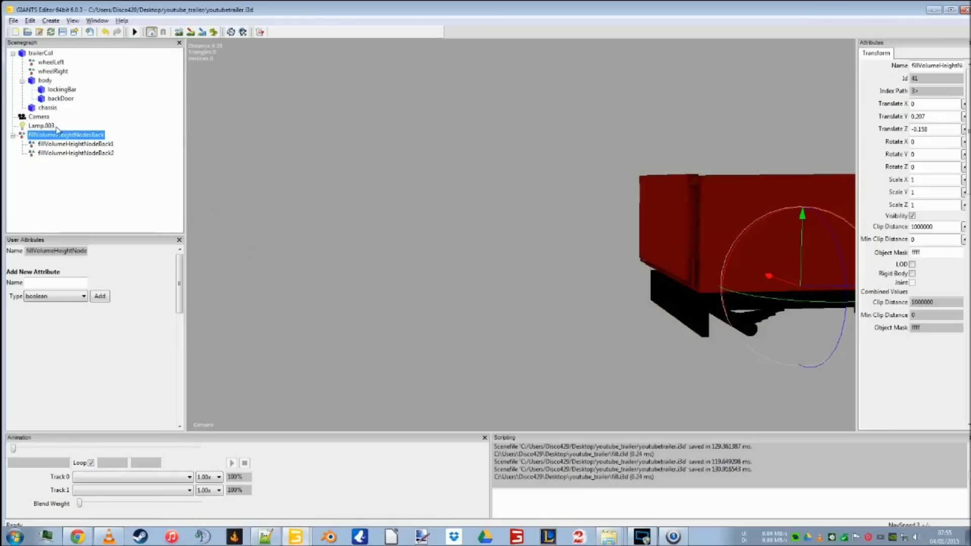
left_click(13, 21)
left_click(33, 92)
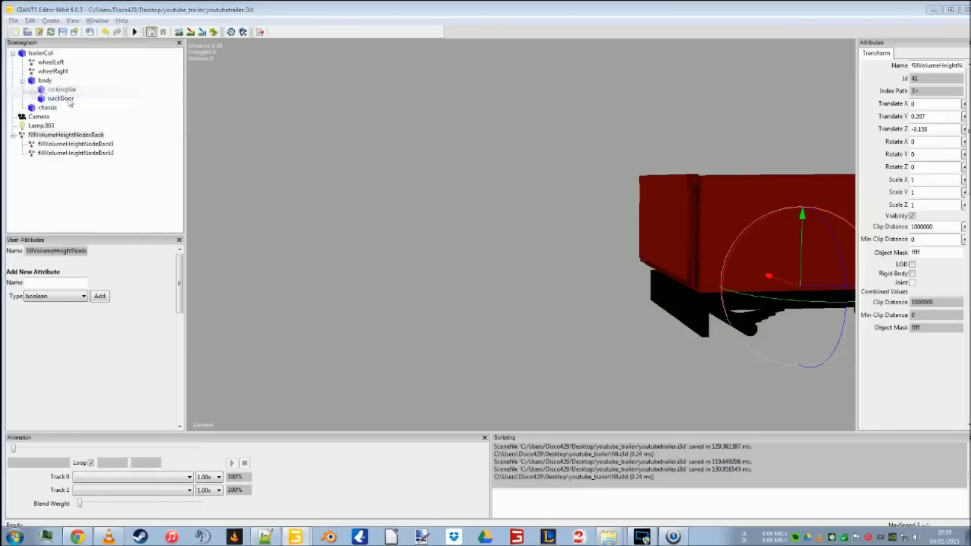
double_click(134, 106)
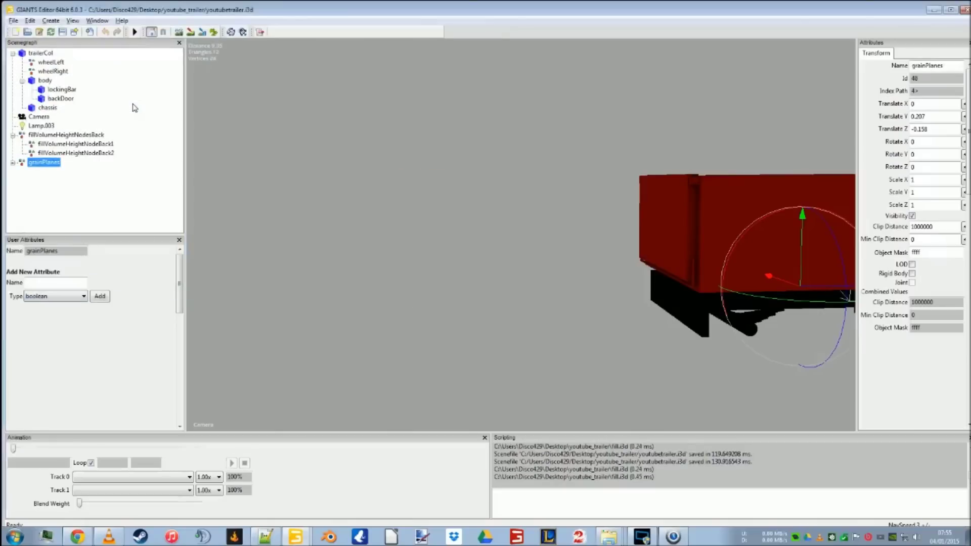
Move the imported grainPlanes group from the scene root into body, then expand it and select its fillVolume shape
key("Delete")
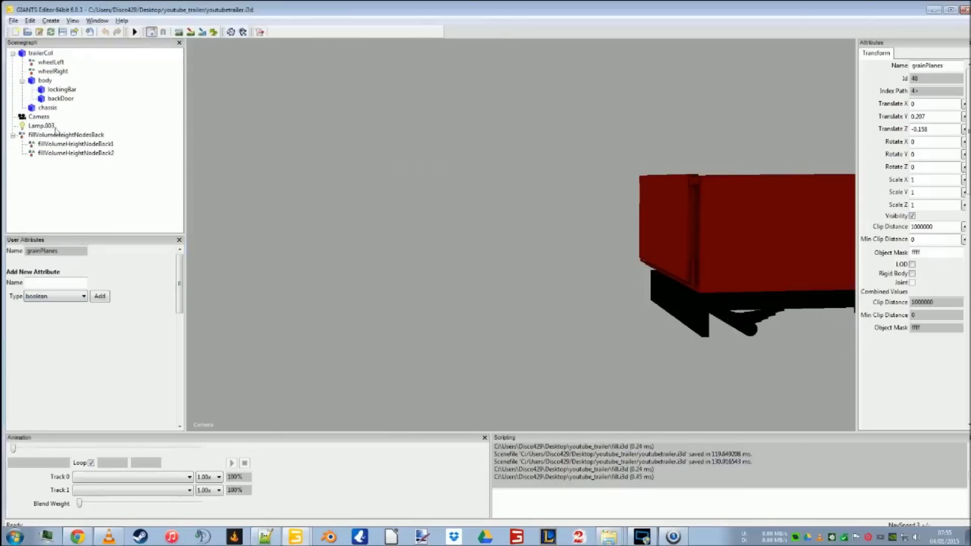
left_click(45, 81)
key("ctrl+v")
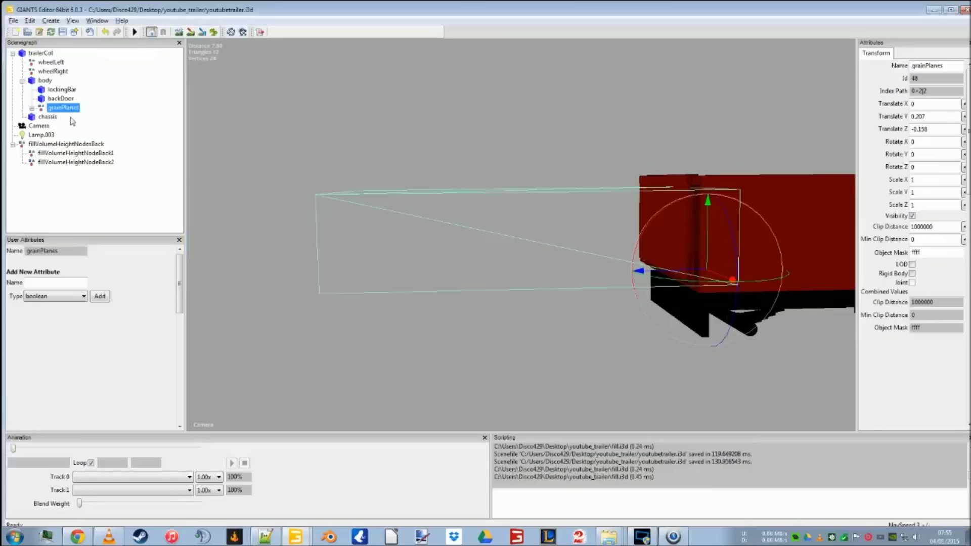
left_click(31, 108)
left_click(69, 117)
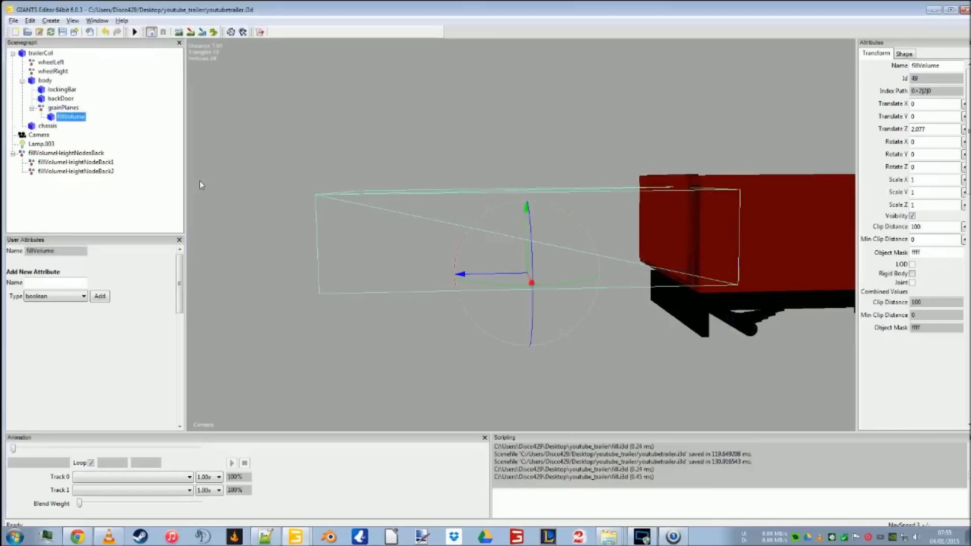
Set the grainPlanes group's Y rotation to 180
middle_click_drag(614, 229, 516, 252)
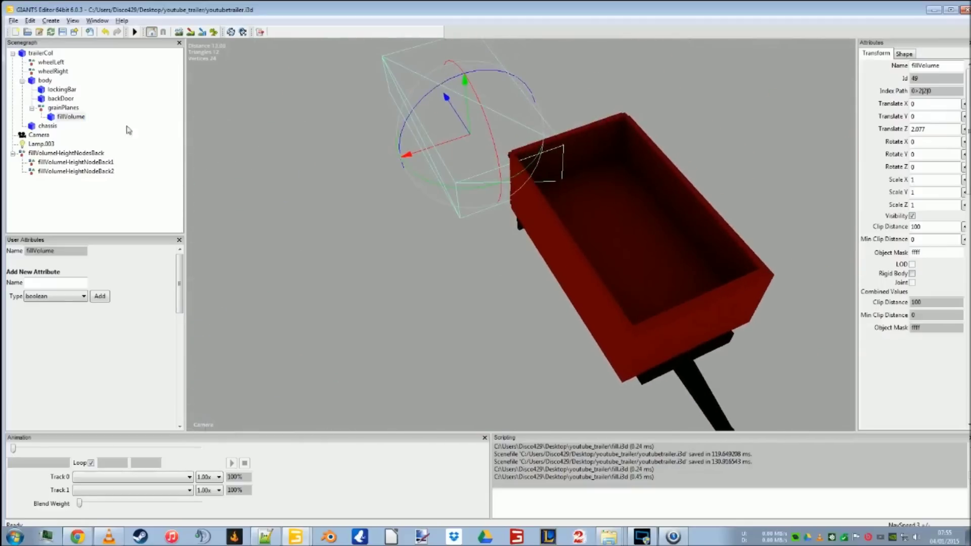
left_click(64, 107)
left_click(922, 158)
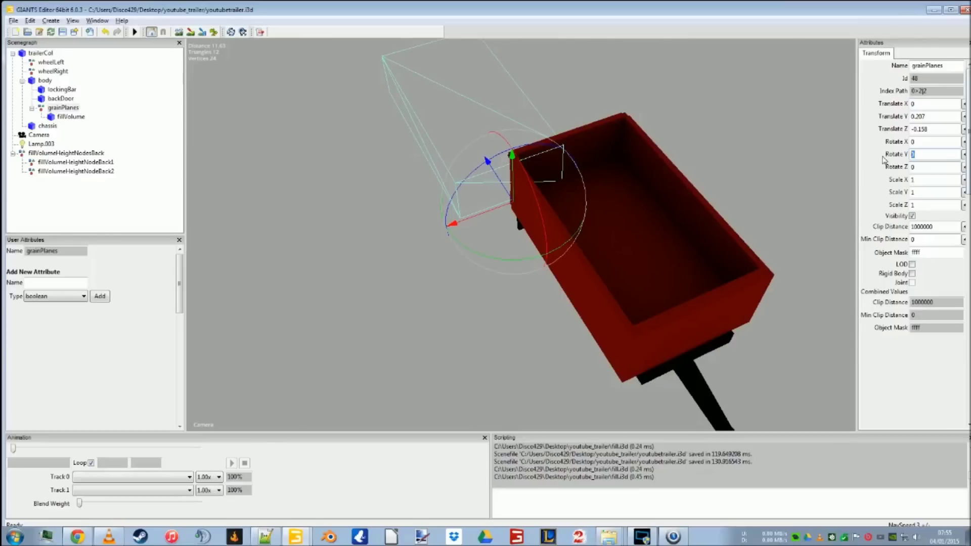
type("180")
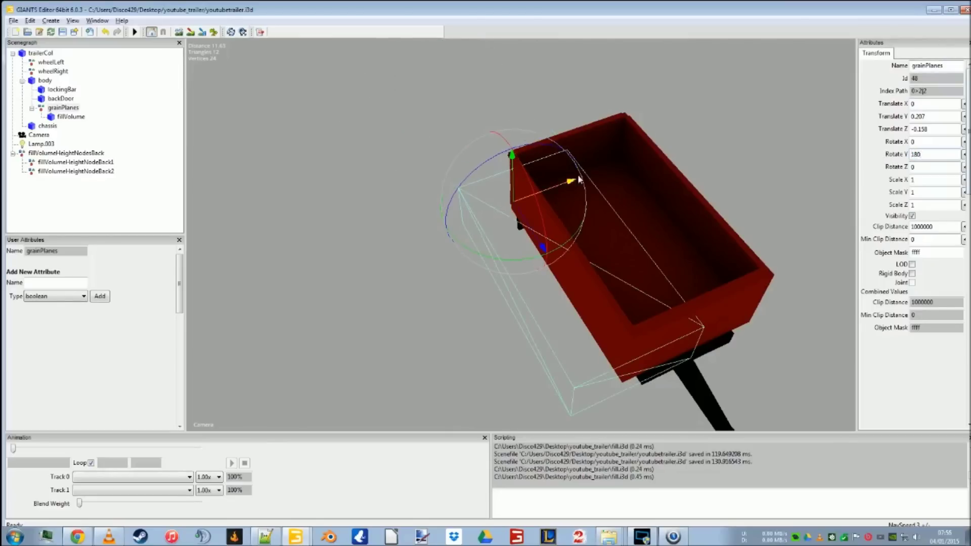
Align the grainPlanes group with the trailer box by moving it to about -1.212 on X and 0.087 on Z
middle_click_drag(661, 200, 620, 263)
left_click_drag(578, 134, 651, 137)
middle_click_drag(666, 187, 347, 365)
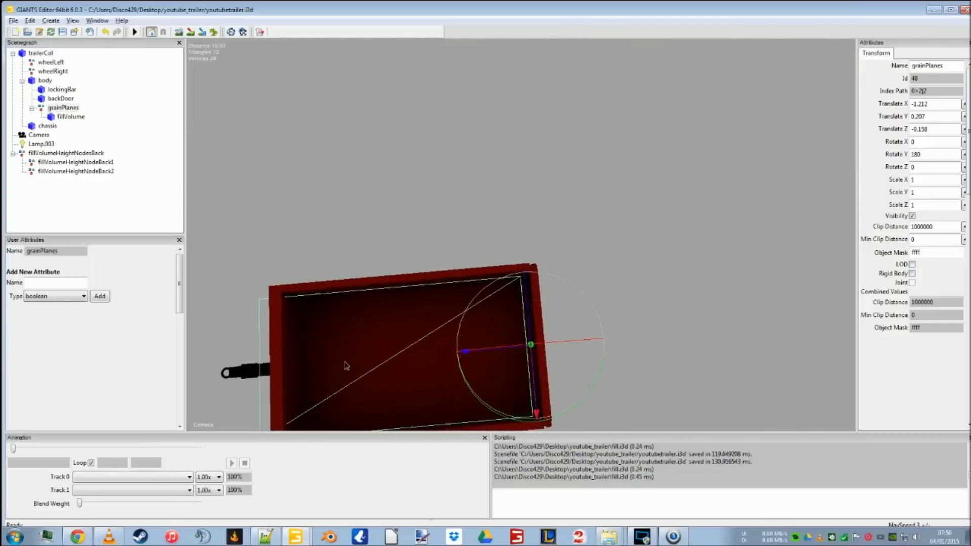
middle_click_drag(400, 341, 264, 335)
middle_click_drag(431, 377, 434, 348)
left_click_drag(536, 289, 533, 305)
middle_click_drag(531, 303, 489, 237)
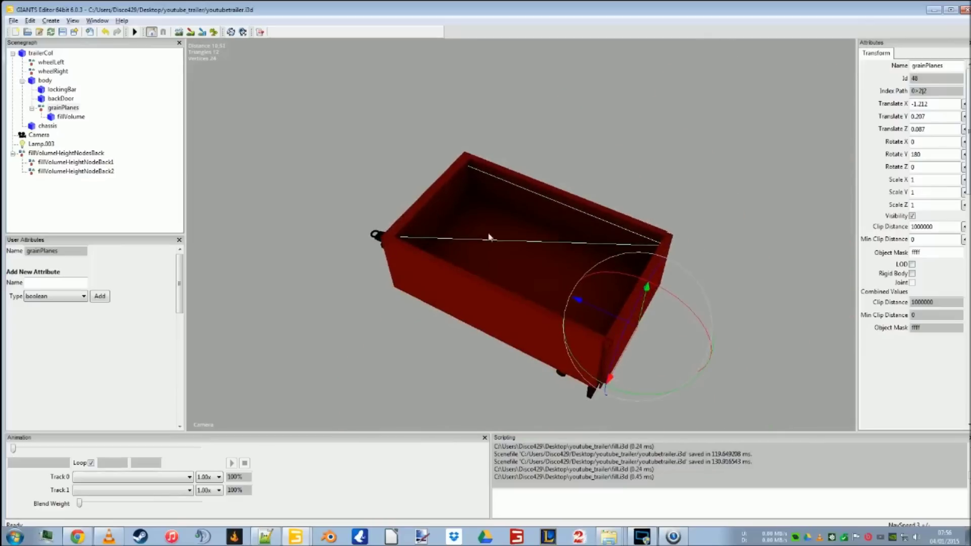
Raise the fillVolume shape inside the trailer box to about 0.206 on Y
left_click(70, 118)
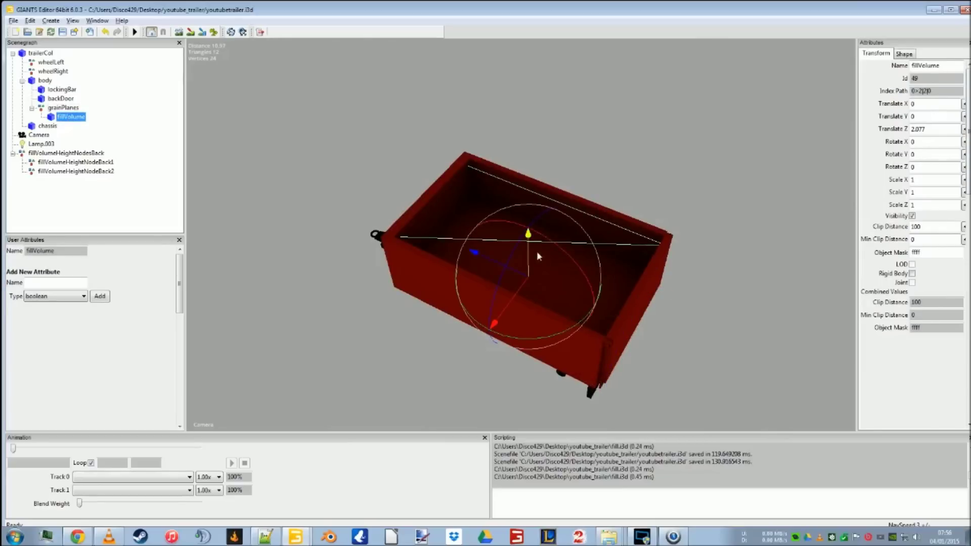
left_click_drag(535, 250, 550, 230)
middle_click_drag(604, 195, 562, 309)
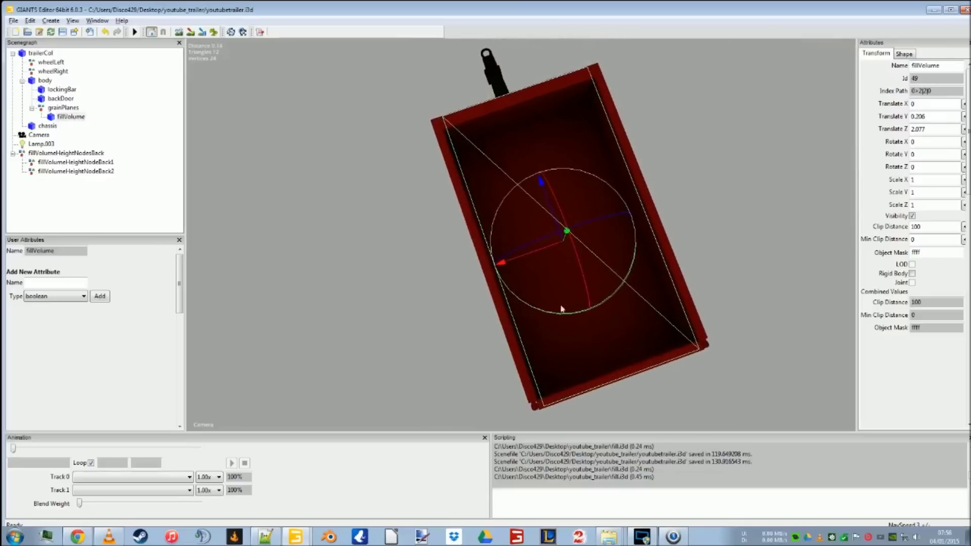
Set the fillVolume shape's Z scale to 0.93 to fit the length of the trailer box
left_click(928, 205)
type("0.9")
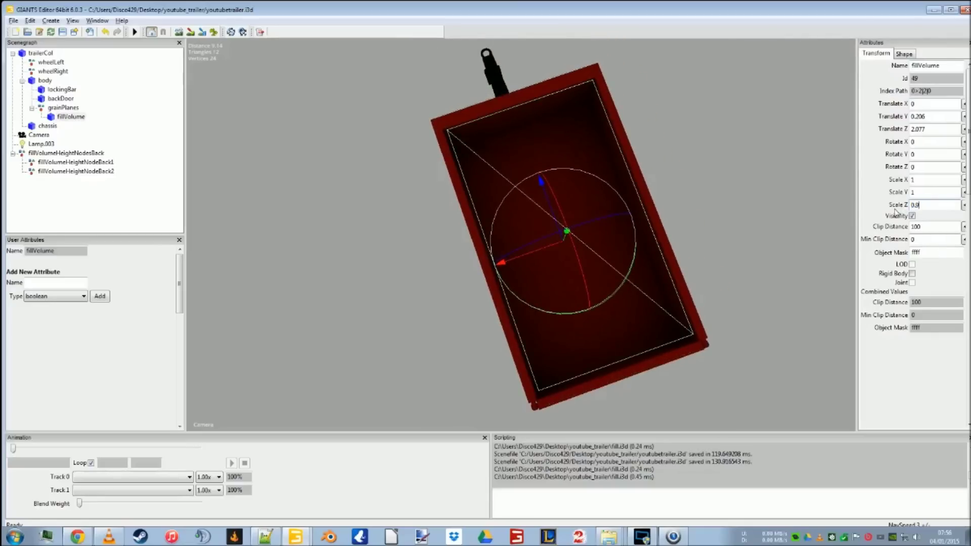
type("9")
key("BackSpace")
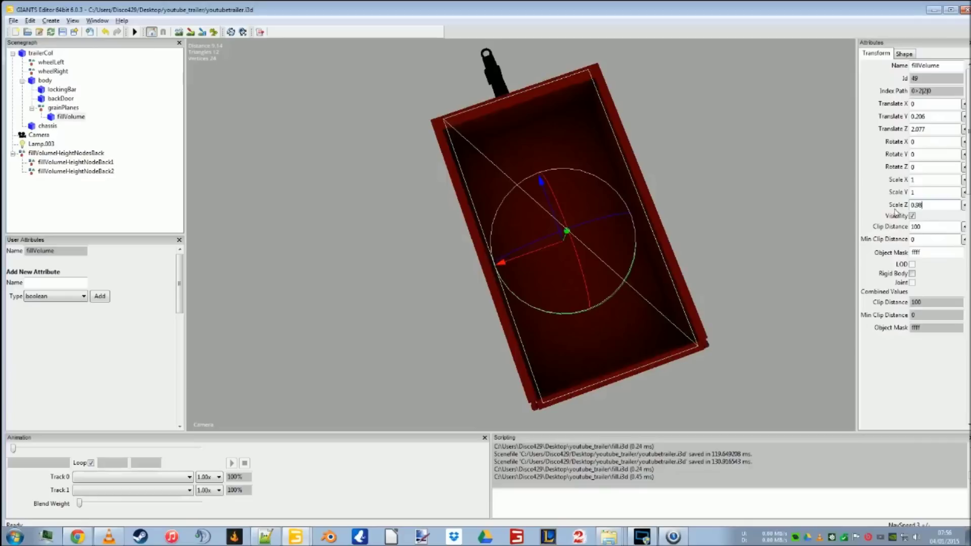
type("5")
key("BackSpace")
type("4")
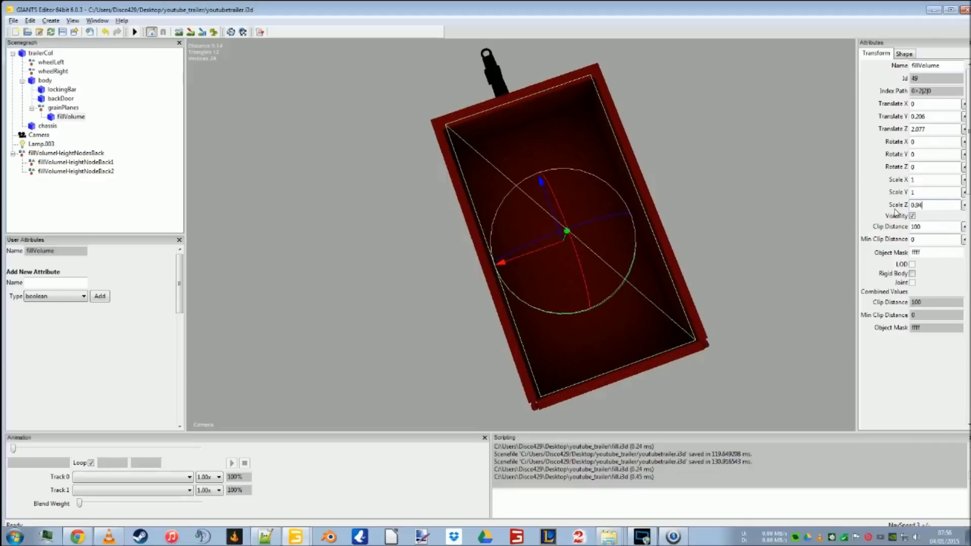
key("BackSpace")
type("3")
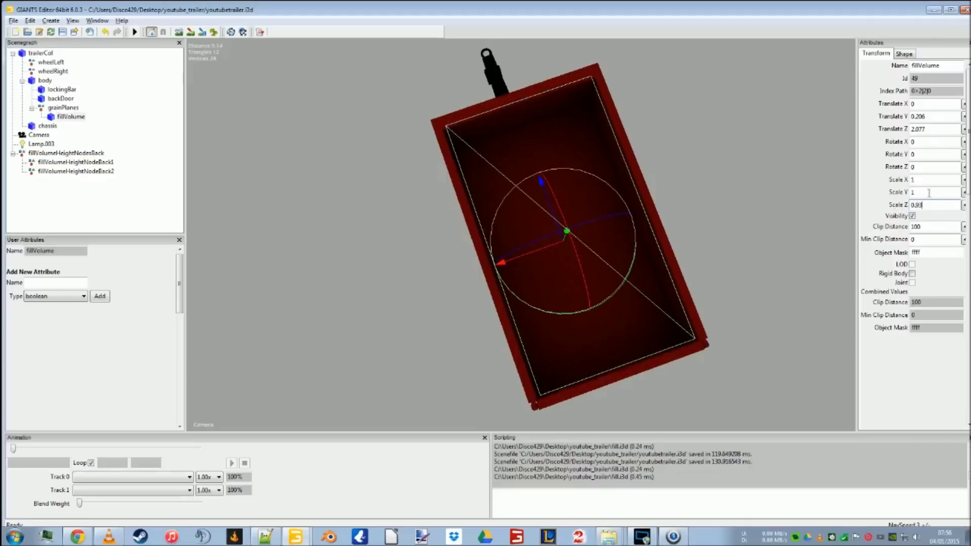
Fine-tune the fillVolume shape's position along the trailer box, setting its Z translation to 2.059
left_click_drag(541, 185, 545, 193)
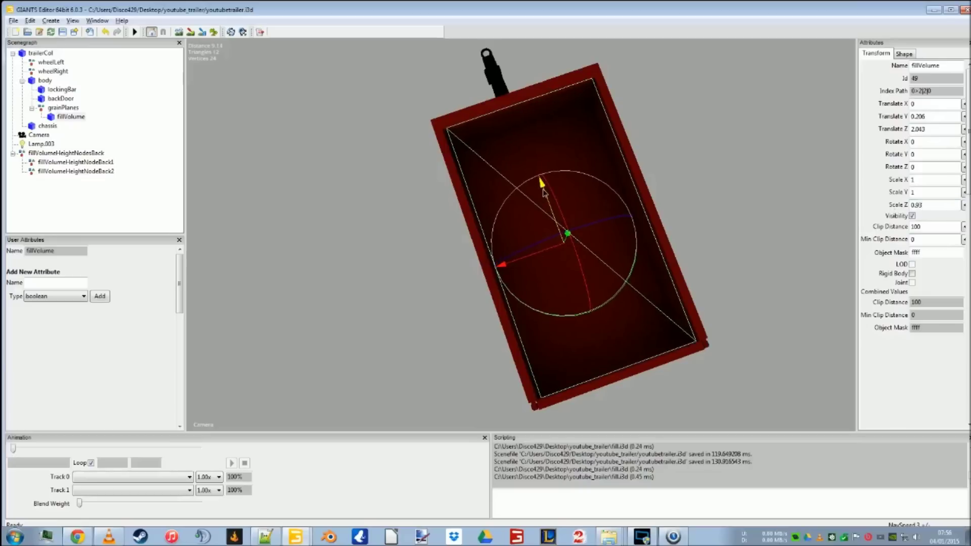
scroll(527, 344, "up", 3)
middle_click_drag(528, 346, 545, 265)
left_click(936, 129)
key("BackSpace")
type("5")
key("BackSpace")
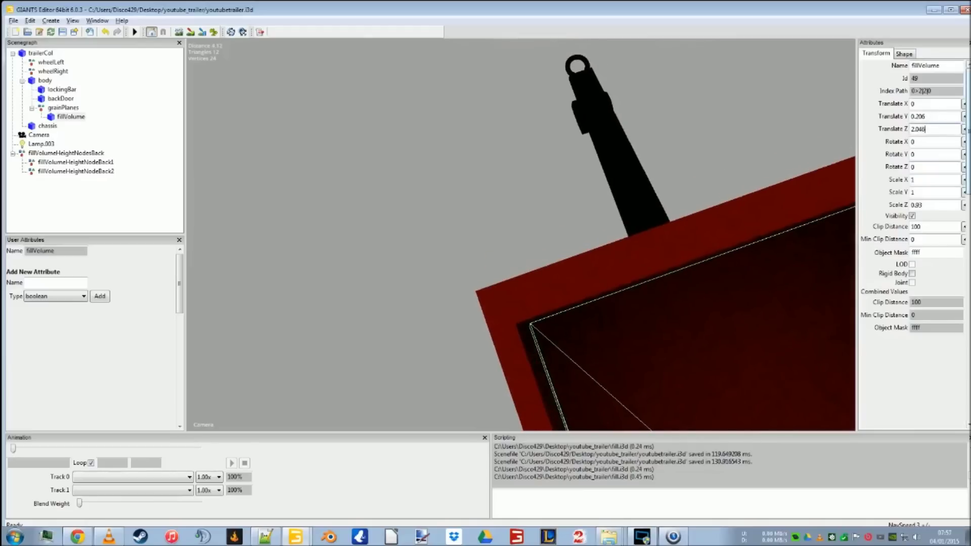
type("9")
key("BackSpace")
key("BackSpace")
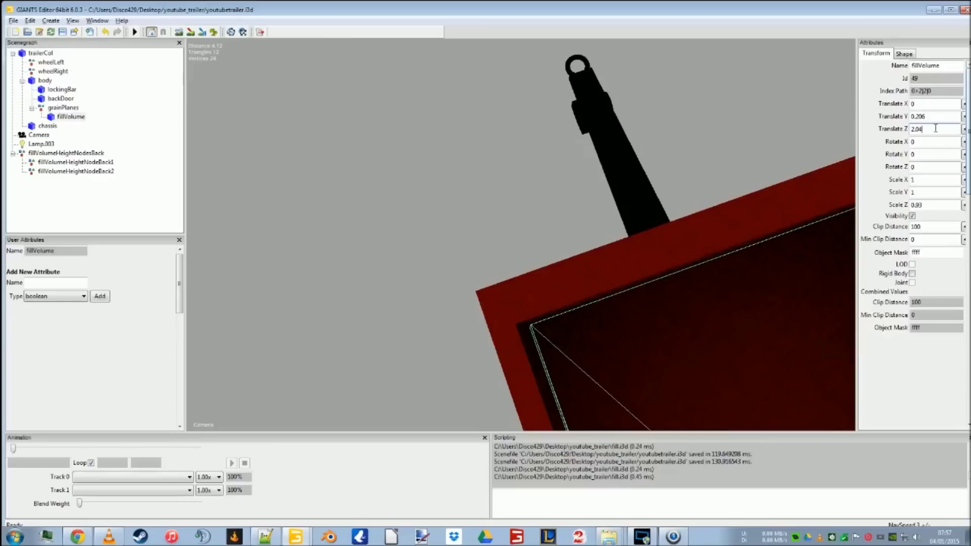
type("59")
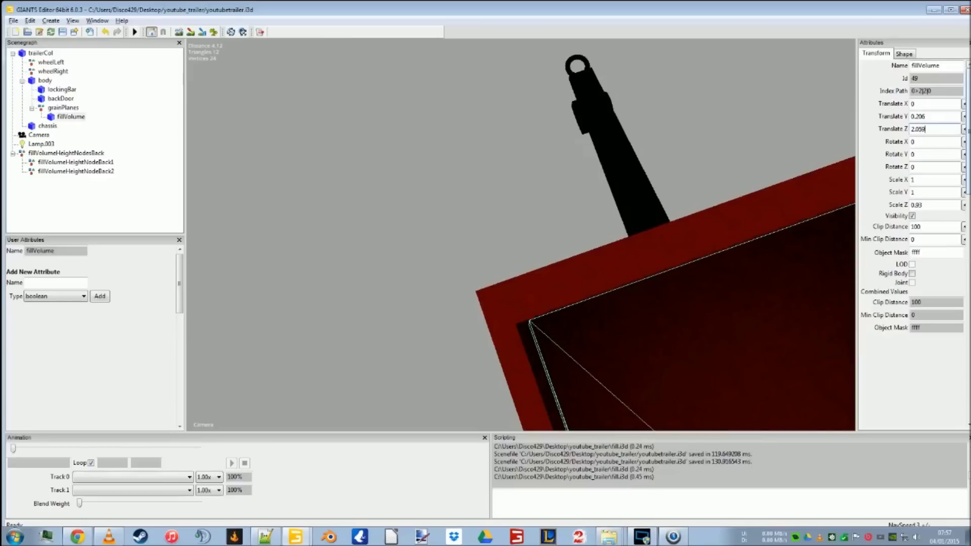
Try Translate Z values of 2.069 and 2.06 for the fillVolume, checking its outline against the trailer corners
key("BackSpace")
key("BackSpace")
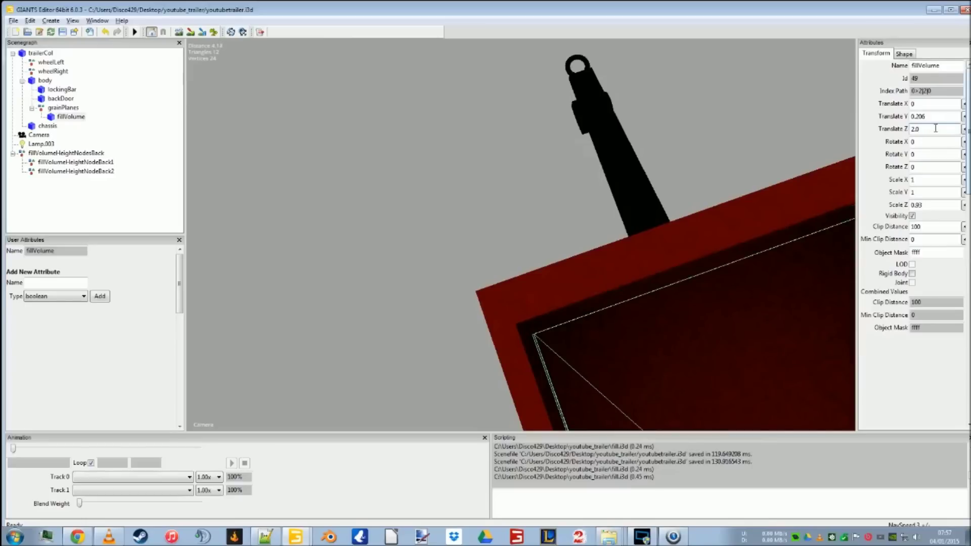
type("69")
middle_click_drag(623, 206, 654, 277)
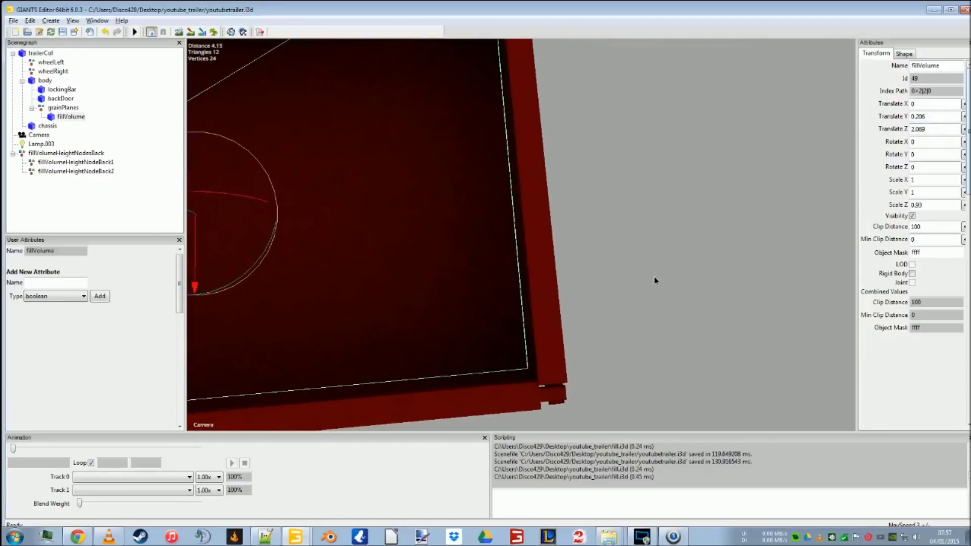
key("BackSpace")
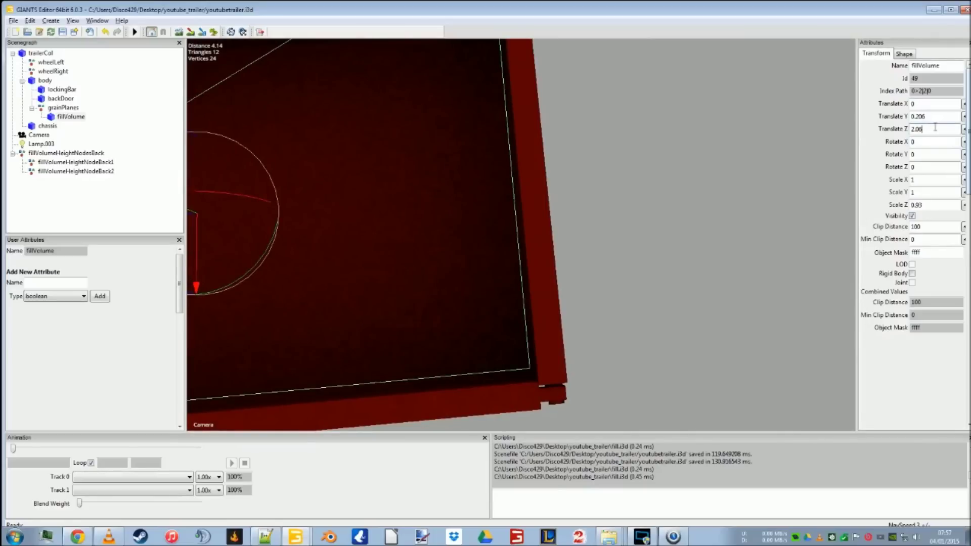
Undo the recent Translate Z changes to the fillVolume
left_click(30, 20)
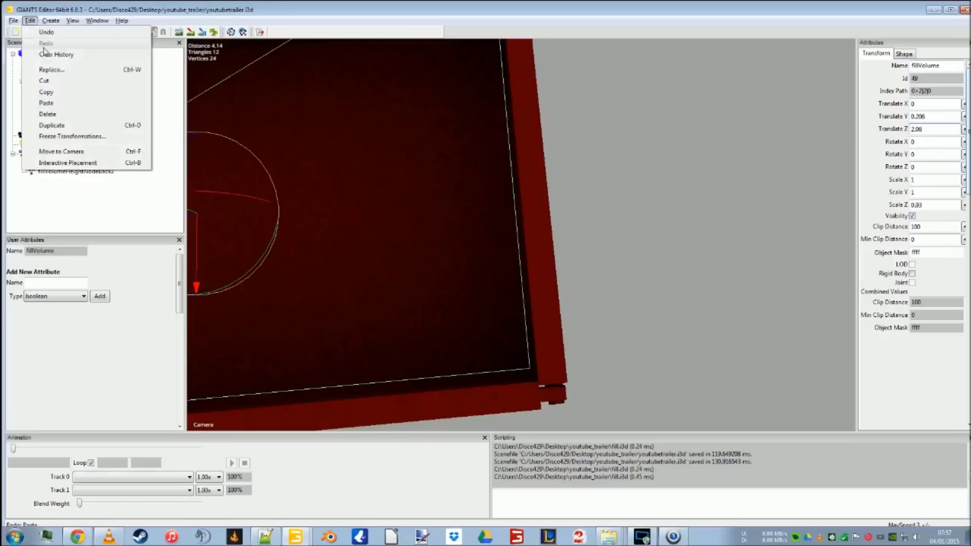
left_click(97, 31)
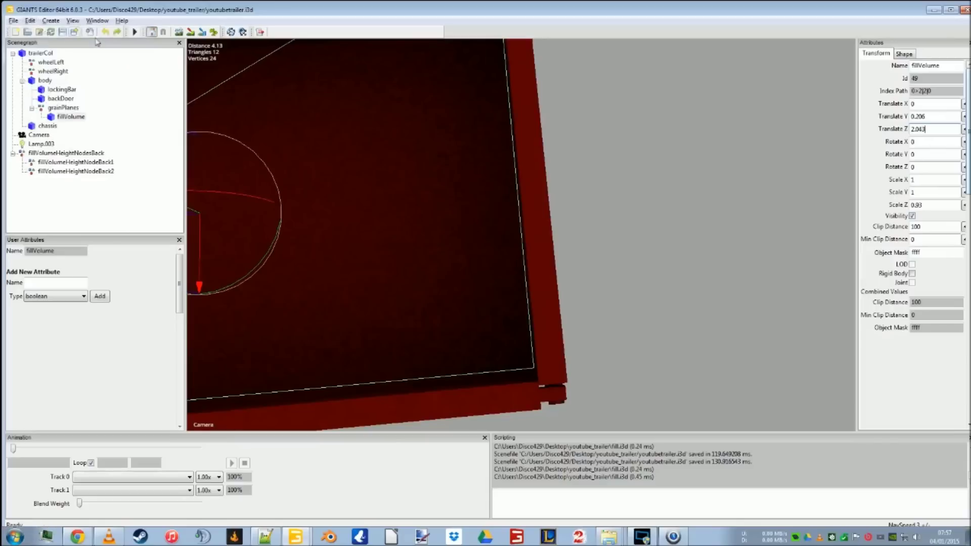
left_click(29, 20)
left_click(41, 34)
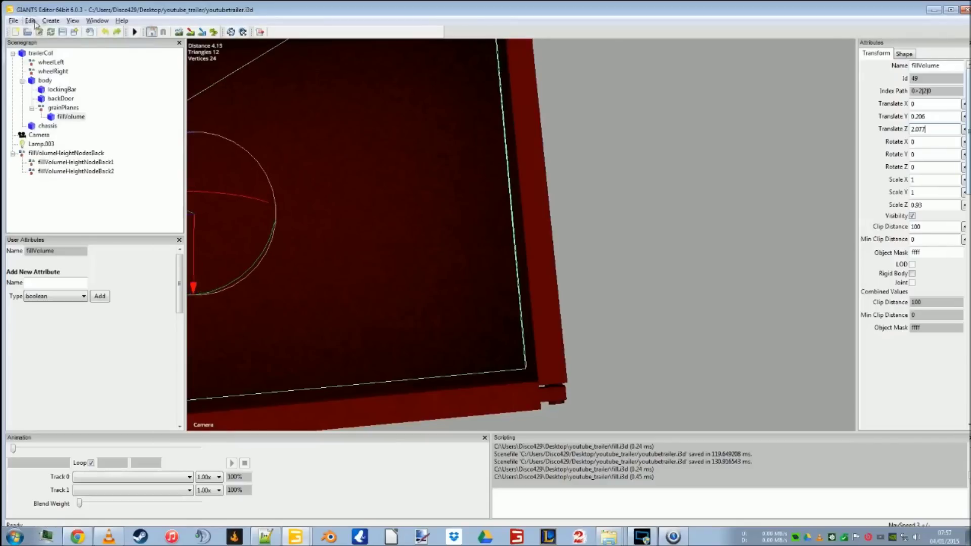
left_click(31, 22)
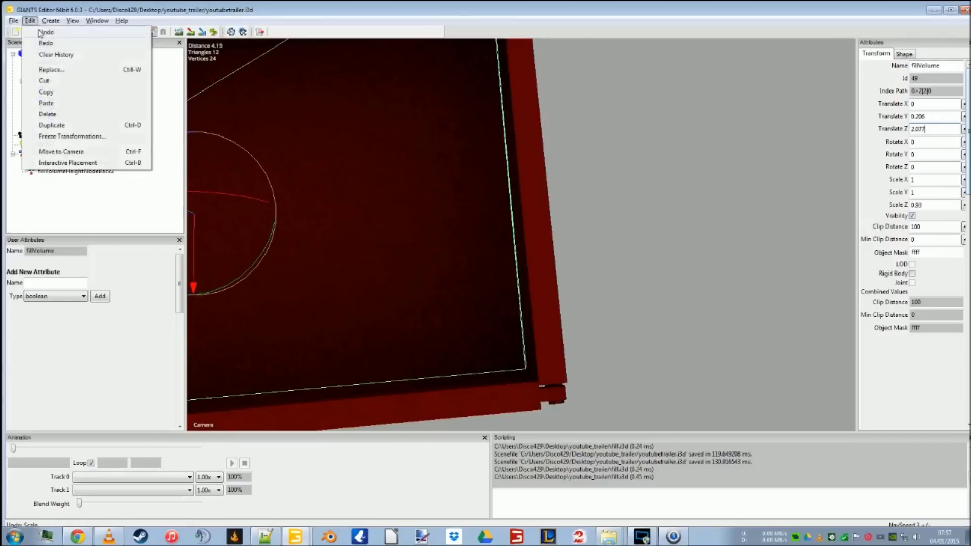
left_click(41, 32)
Set the fillVolume's Scale Z to 0.94 and shift it along its Z axis to about 2.051
double_click(942, 205)
type("0.94")
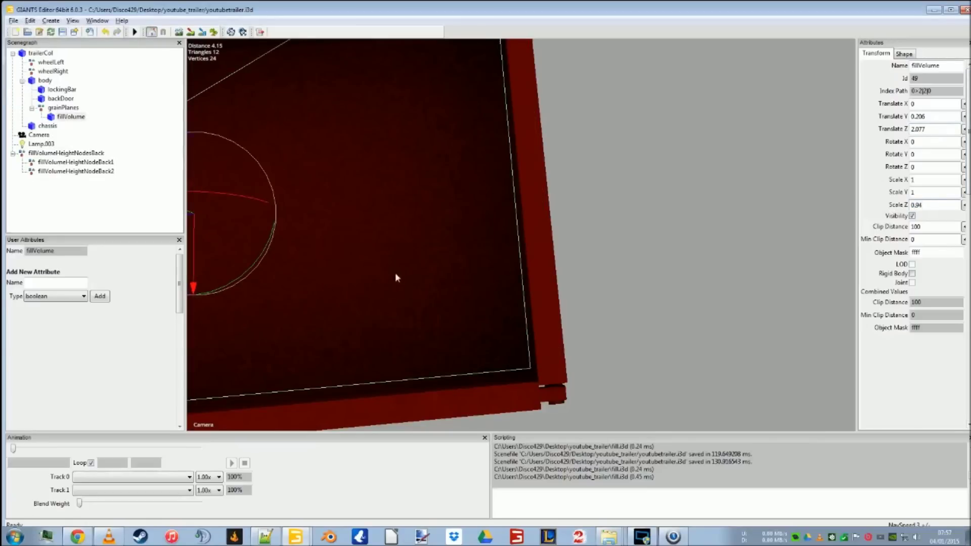
middle_click_drag(396, 278, 709, 187)
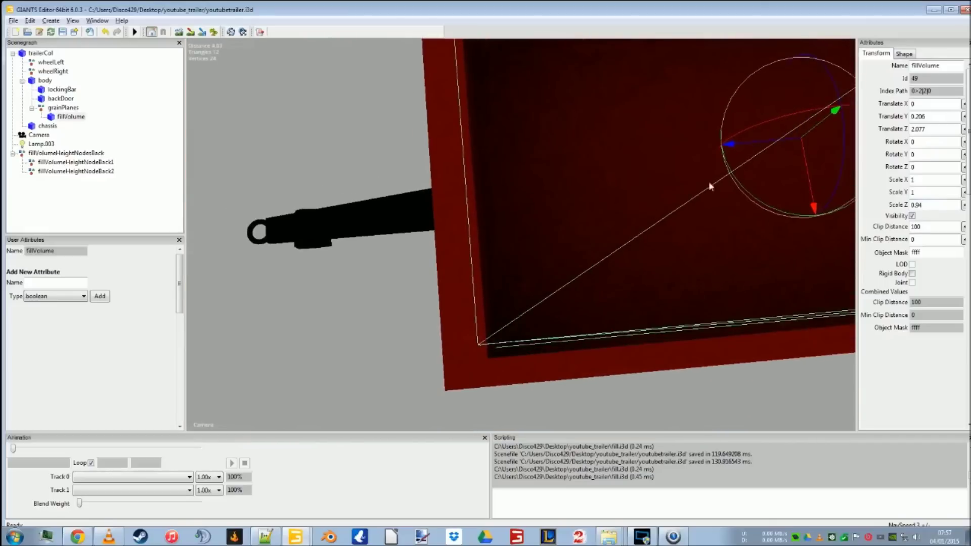
left_click_drag(731, 152, 738, 161)
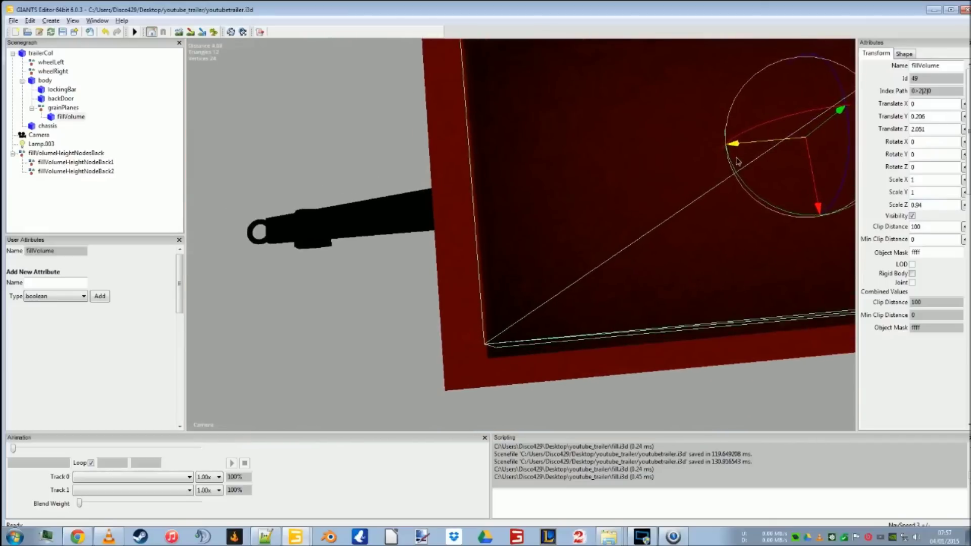
Set the fillVolume's Scale Z to 0.942 and shift it along its Z axis to about 2.042
middle_click_drag(737, 163, 612, 249)
left_click(926, 205)
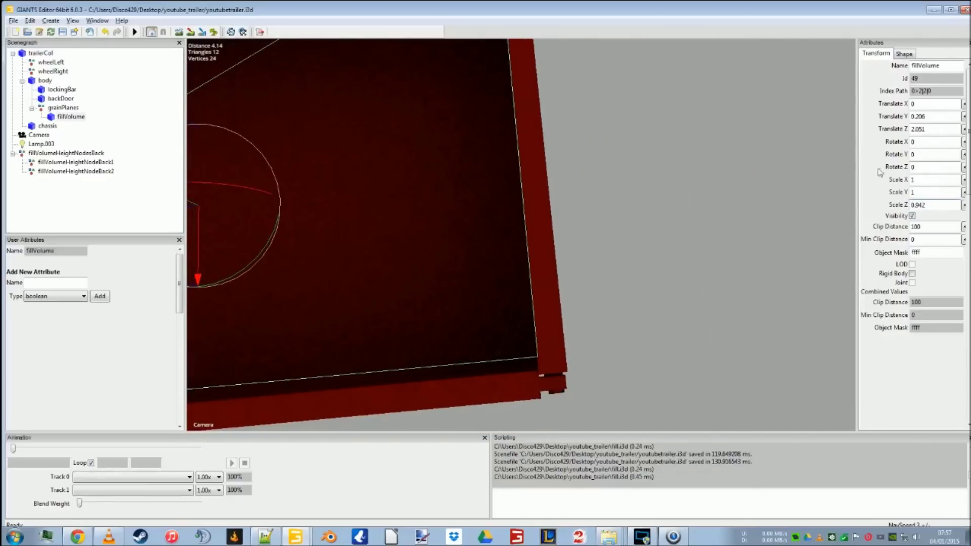
middle_click_drag(310, 295, 437, 285)
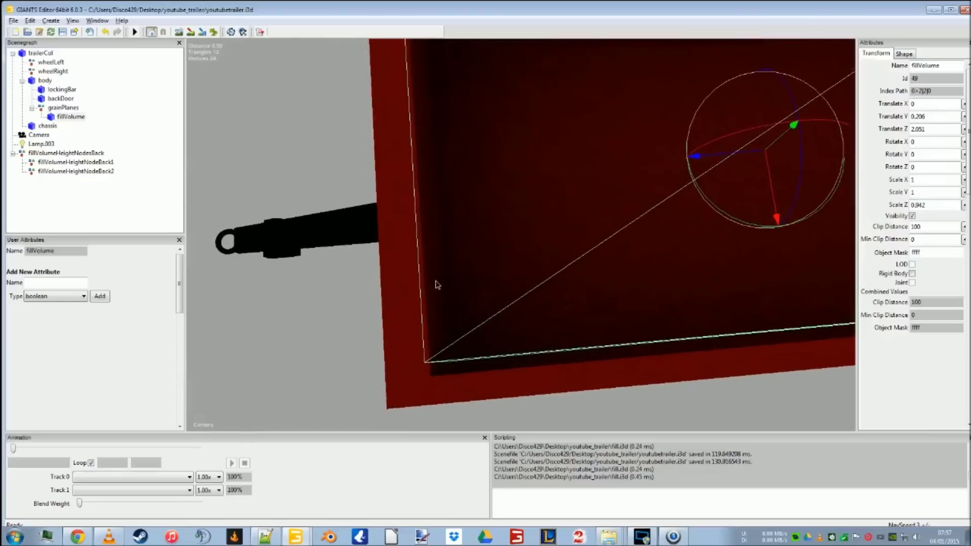
left_click_drag(687, 171, 688, 173)
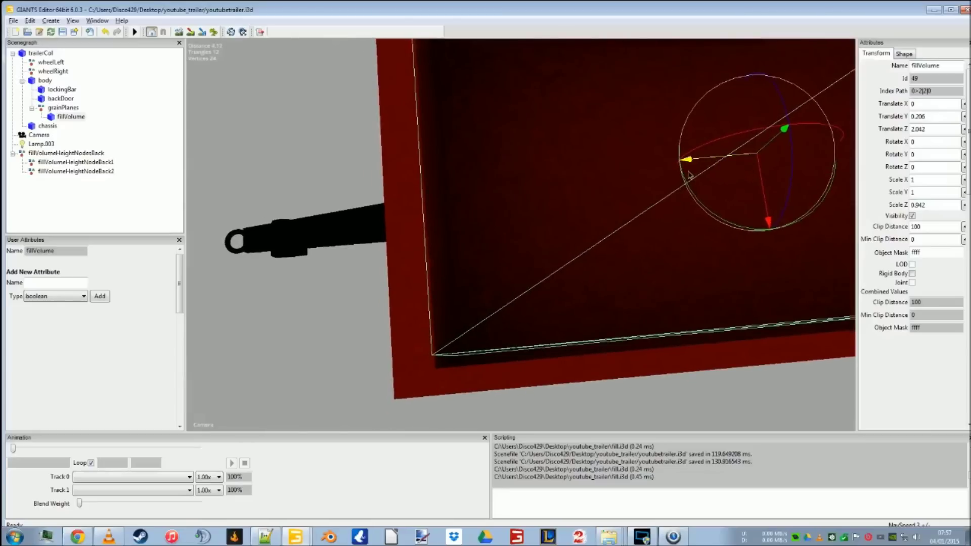
Try a Scale X of 1.1 on the fillVolume, then reduce it to 1.05
middle_click_drag(685, 258, 339, 223)
left_click(926, 181)
type(".1")
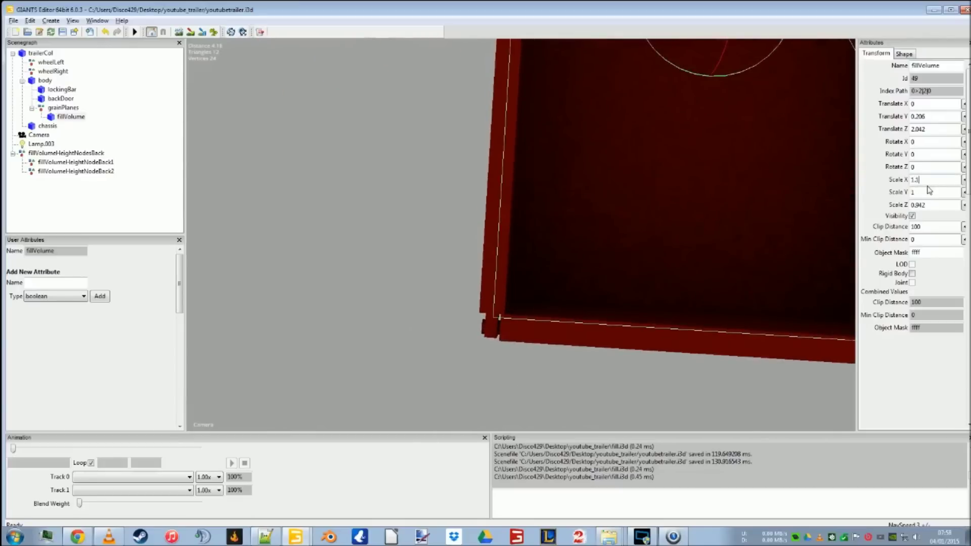
middle_click_drag(722, 293, 673, 326)
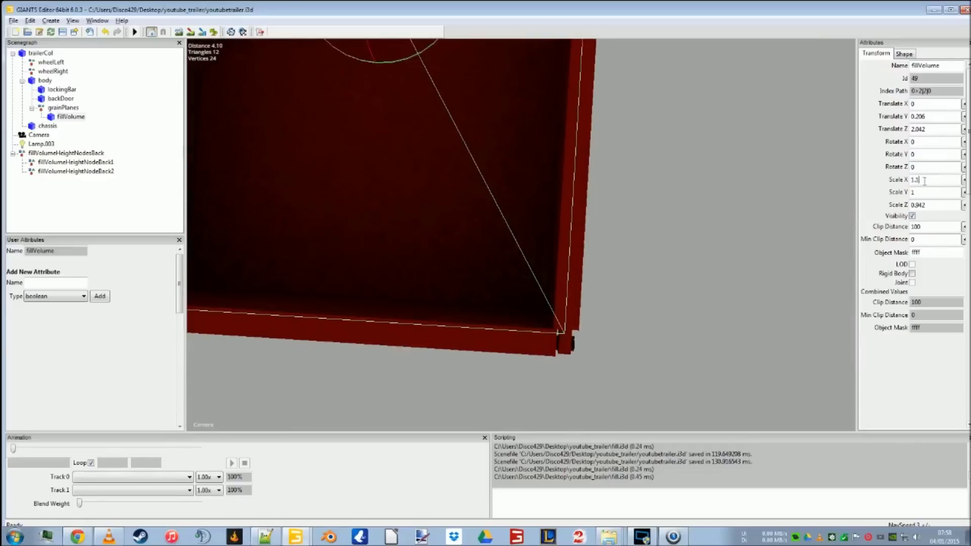
key("BackSpace")
type("05")
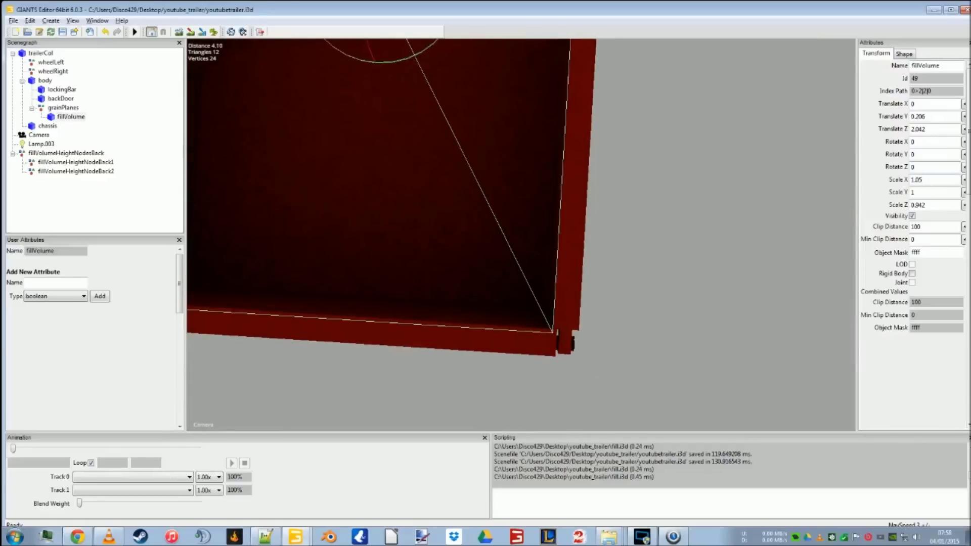
Set the fillVolume's Scale X to 1.06 and check its edges against the trailer's side walls
middle_click_drag(488, 244, 562, 247)
left_click(934, 180)
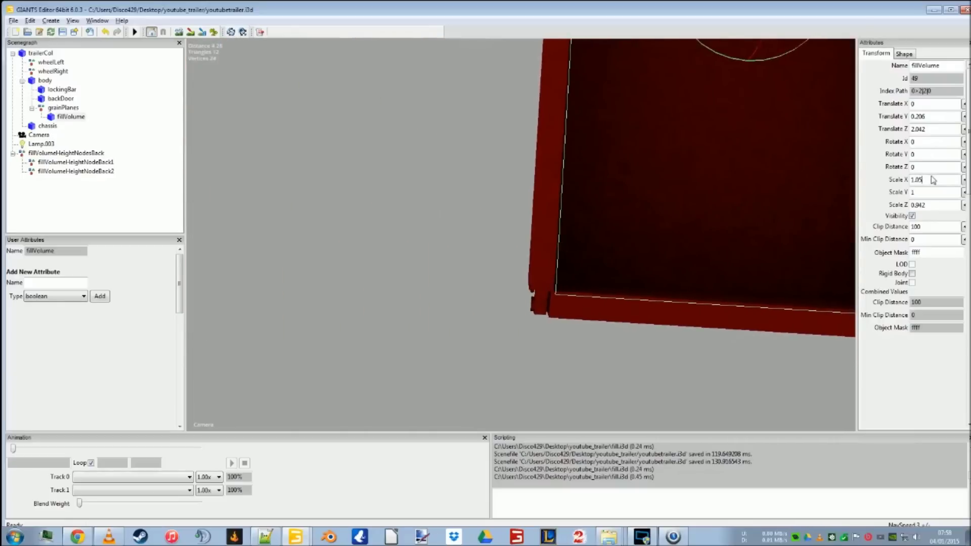
key("BackSpace")
type("6")
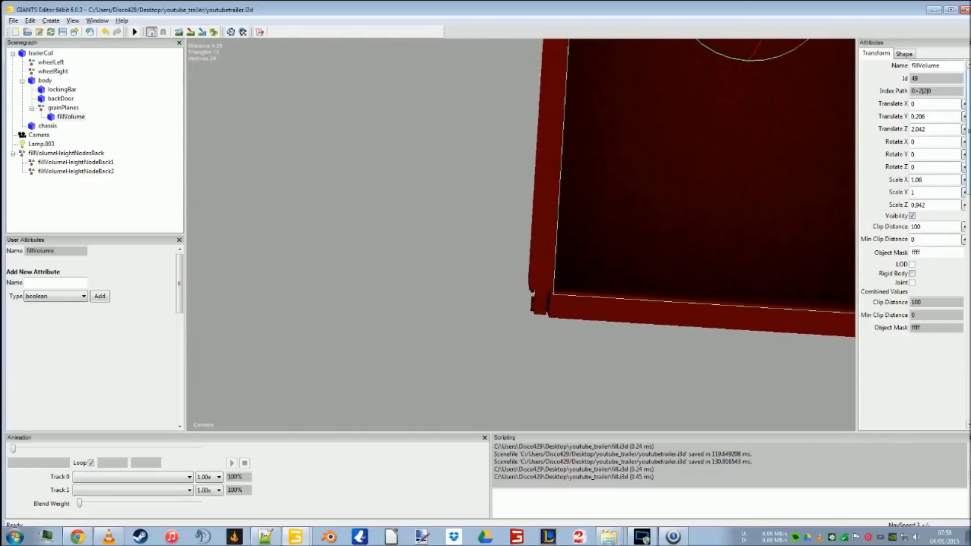
scroll(614, 245, "up", 5)
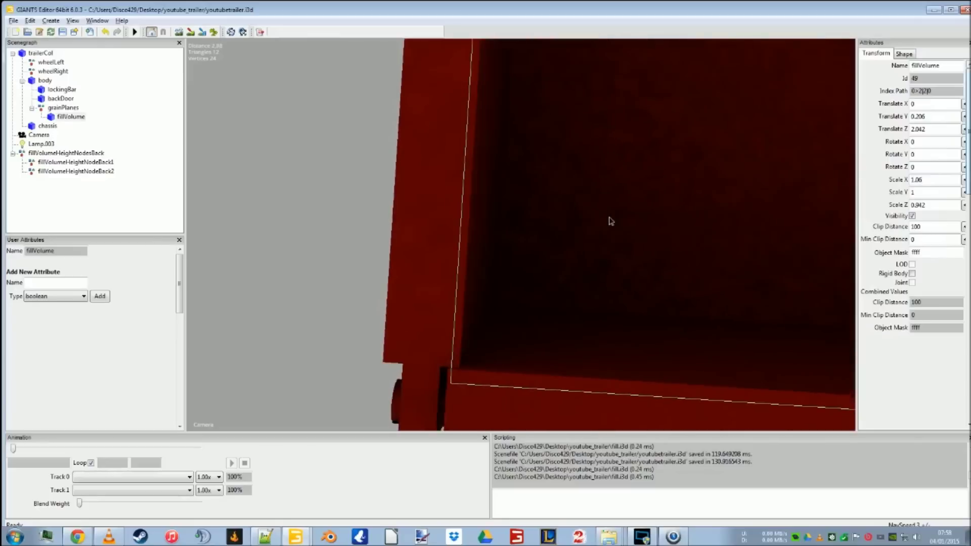
middle_click_drag(611, 221, 539, 214)
scroll(530, 195, "down", 7)
middle_click_drag(505, 159, 563, 253)
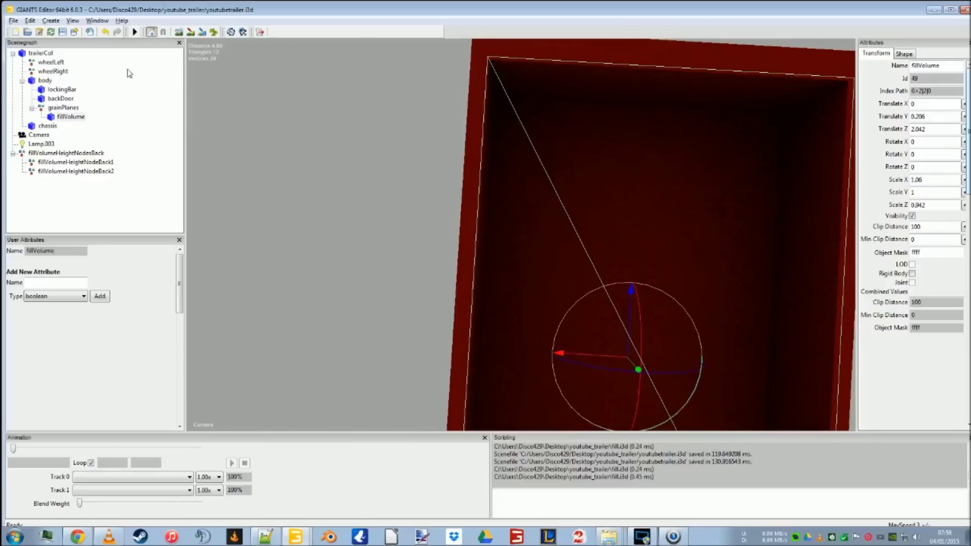
Freeze the fillVolume's scale transformation with Preserve Instances enabled, leaving Translate and Rotate out
left_click(31, 21)
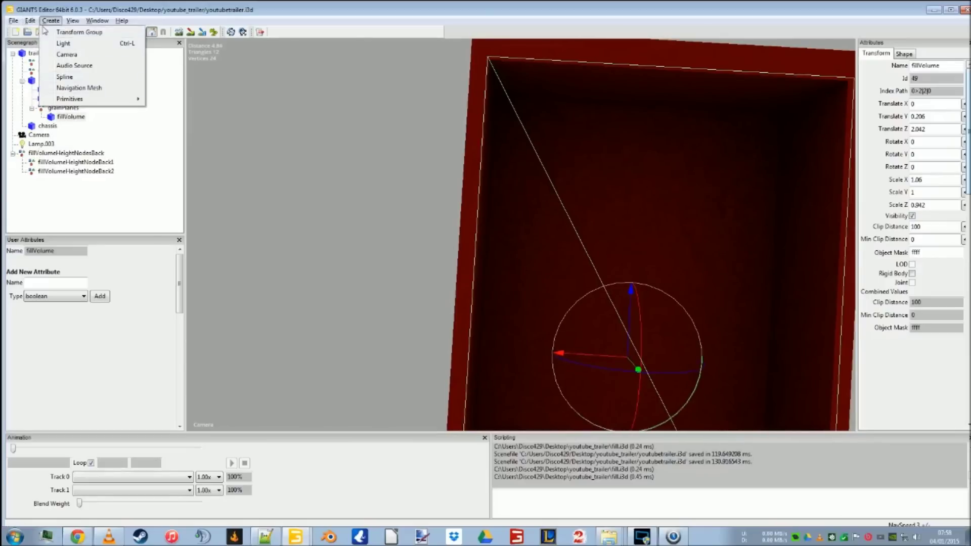
left_click(69, 137)
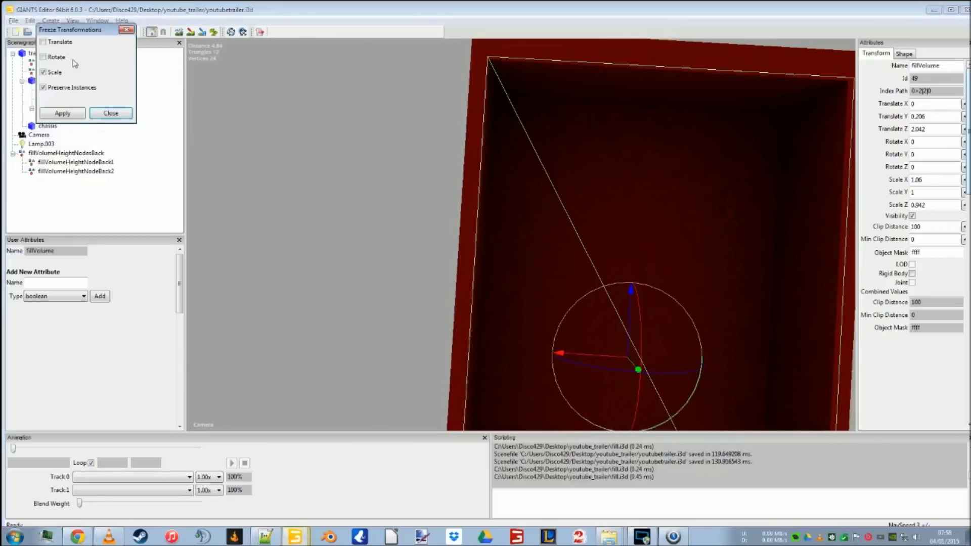
left_click(75, 116)
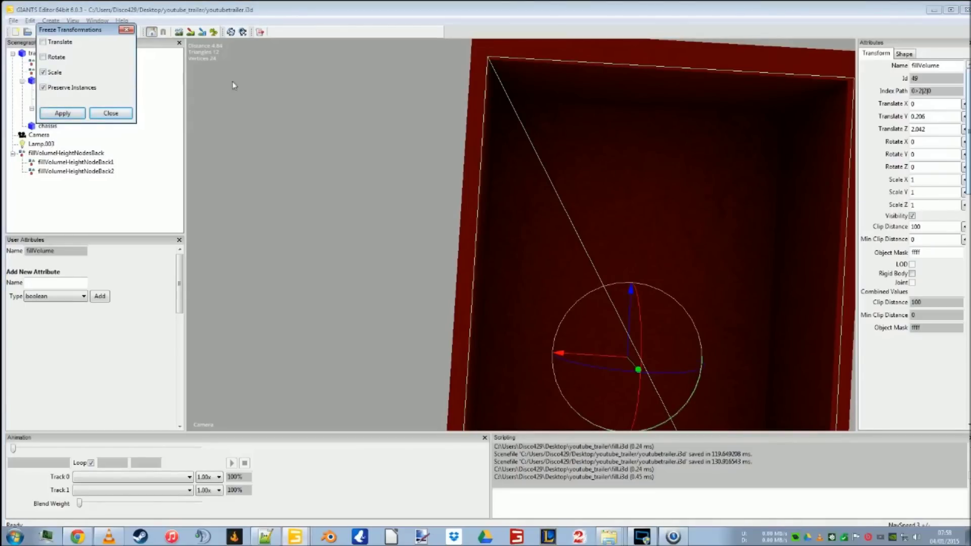
left_click(110, 113)
middle_click_drag(331, 202, 574, 163)
scroll(574, 163, "down", 5)
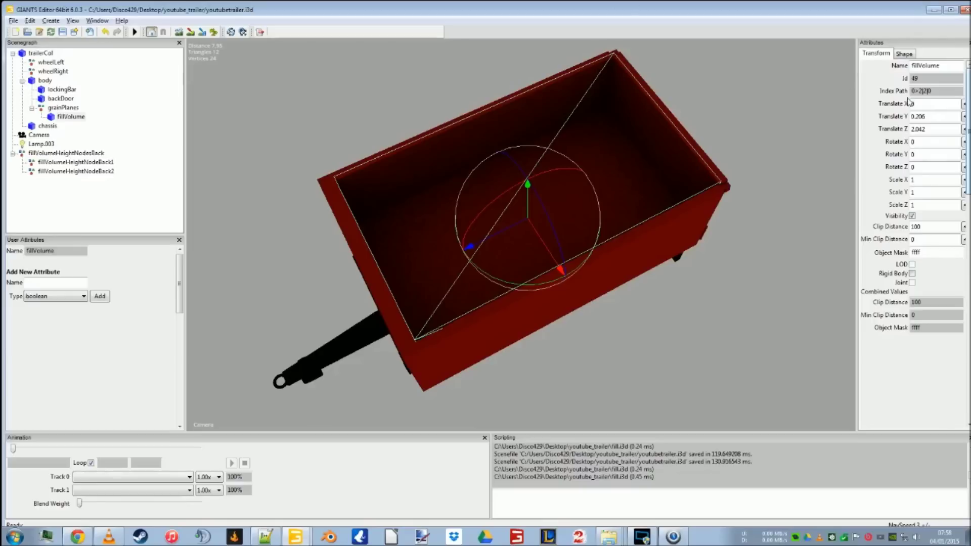
Switch to youtubeTrailer.xml in Notepad++ and change the fillVolume index to 0>2|2|0
left_click(266, 539)
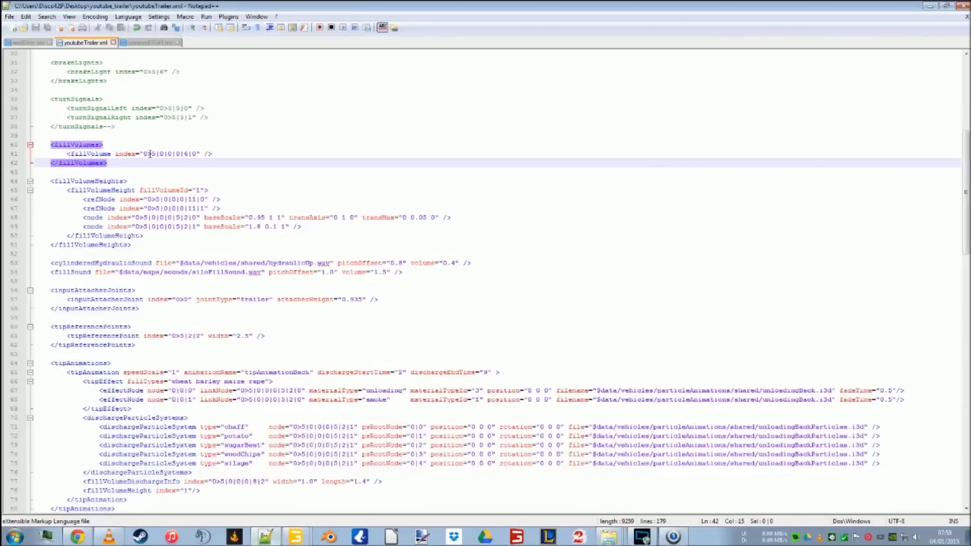
left_click(152, 153)
key("Delete")
key("Delete")
key("Delete")
key("Delete")
key("Delete")
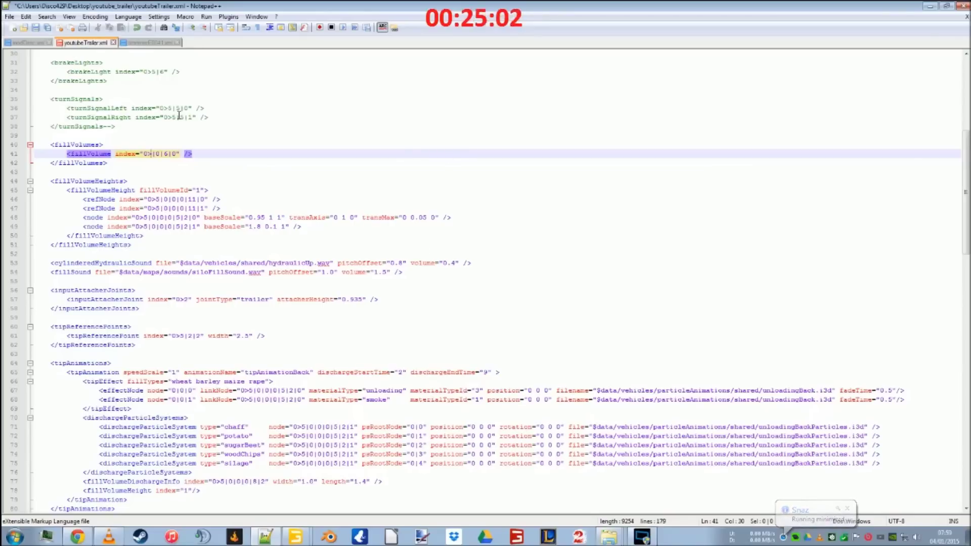
key("Delete")
key("Delete")
type("2")
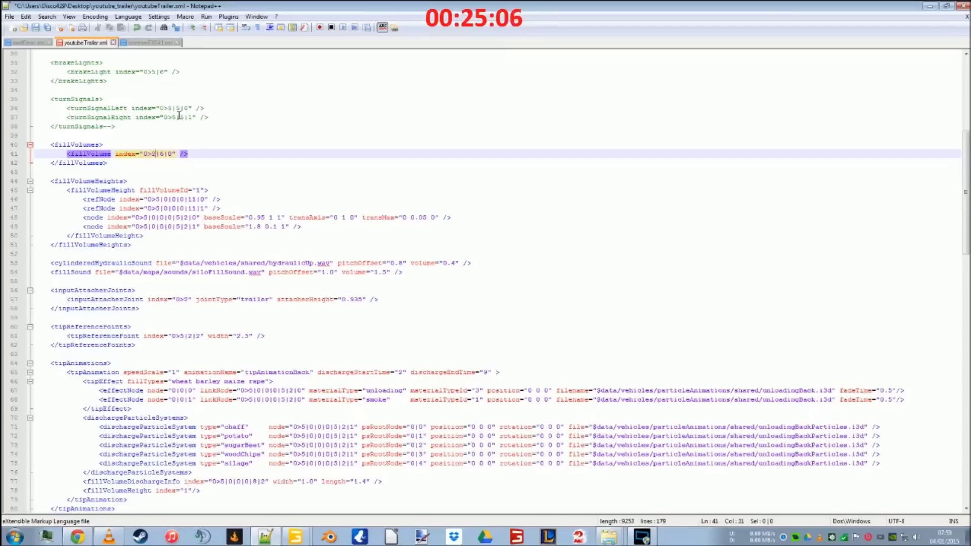
key("Delete")
type("2")
Check the fillVolume's index path in GIANTS Editor, then save youtubeTrailer.xml in Notepad++
left_click(273, 537)
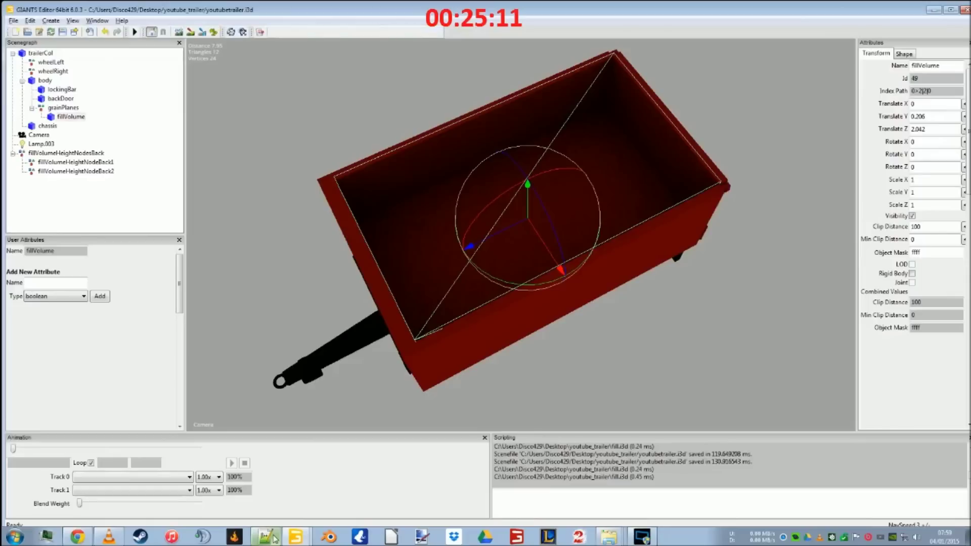
left_click(274, 537)
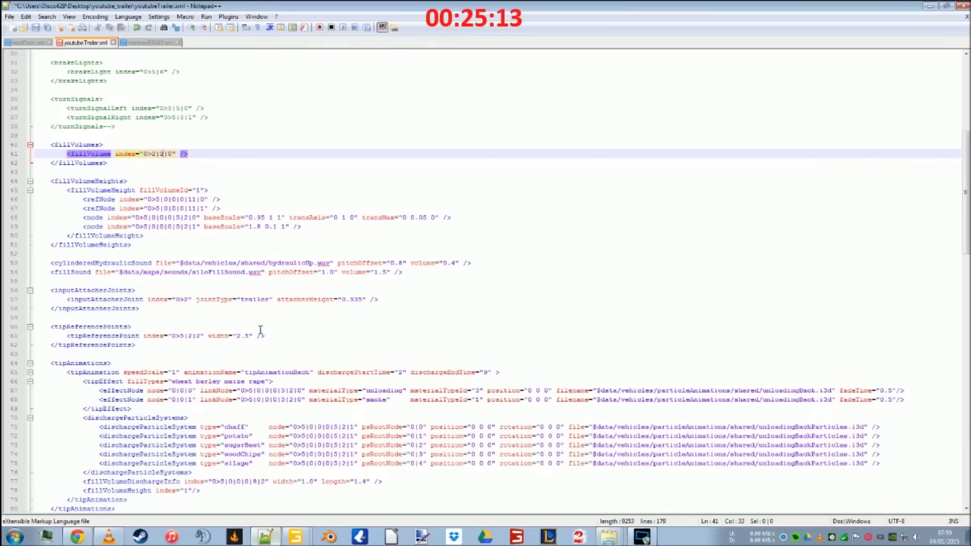
left_click(36, 30)
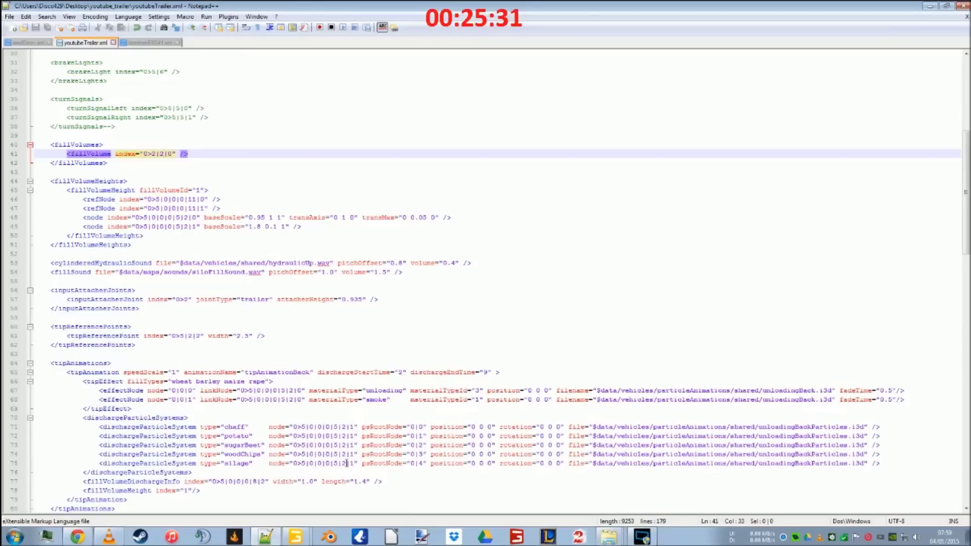
Look up which node the first refNode index refers to by inspecting fillVolumeHeightNodesBack in the brantner trailer scene, then return to the XML
scroll(347, 463, "down", 3)
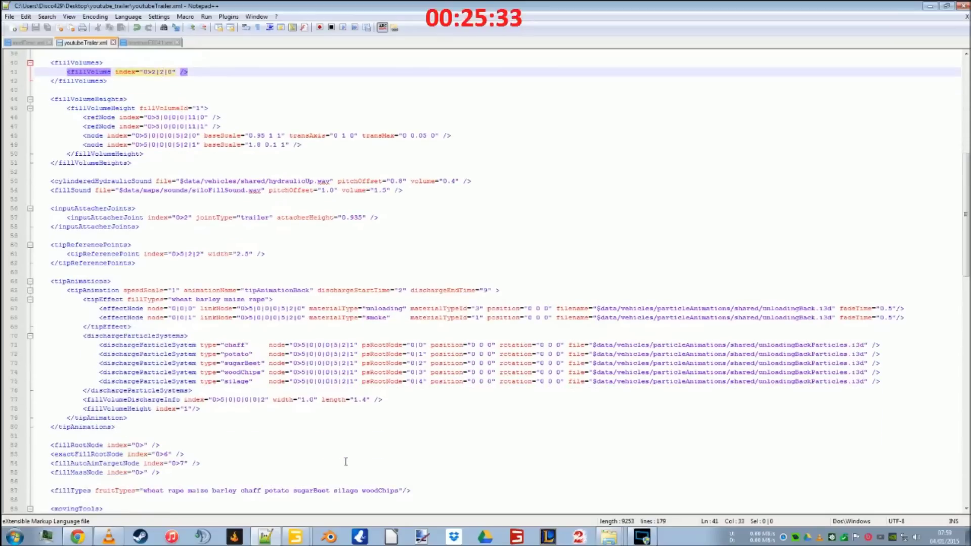
left_click(113, 119)
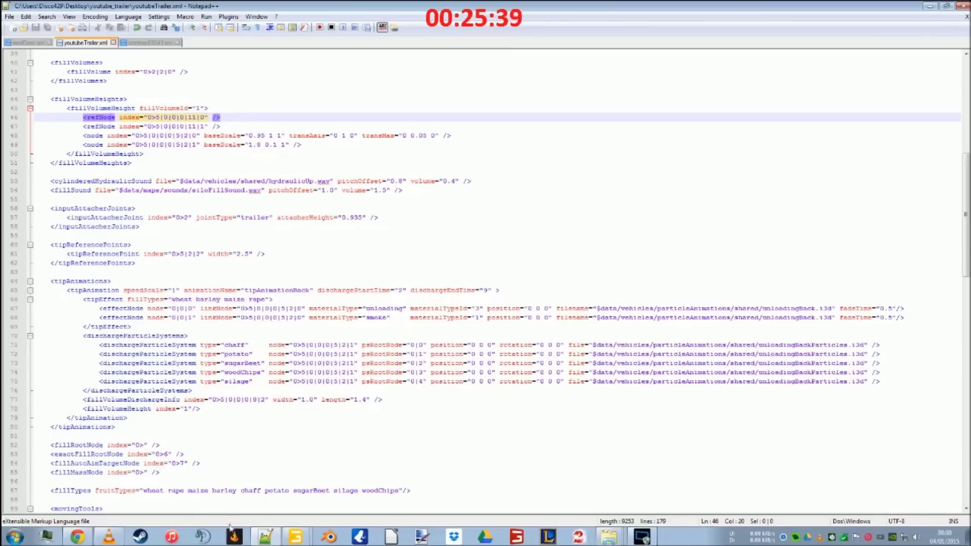
mouse_move(311, 541)
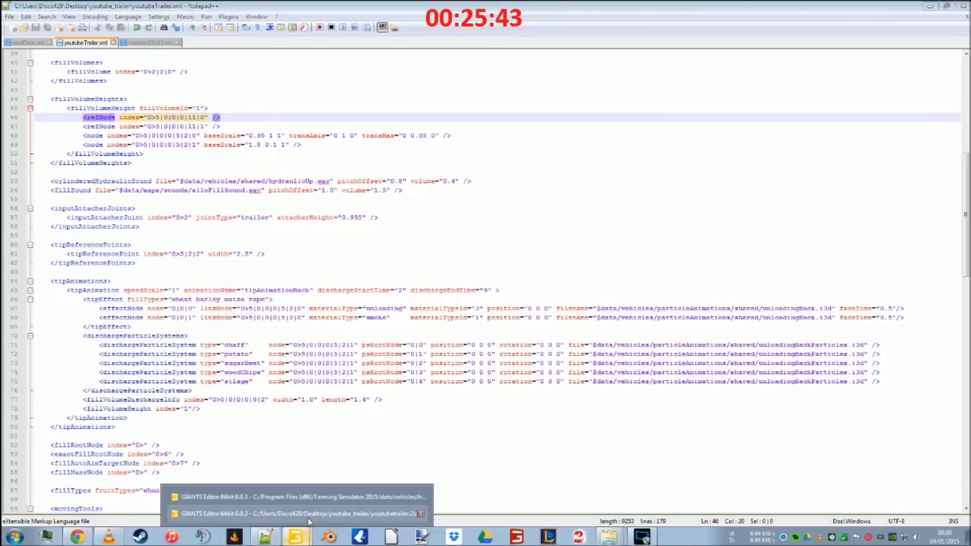
left_click(311, 498)
left_click(115, 207)
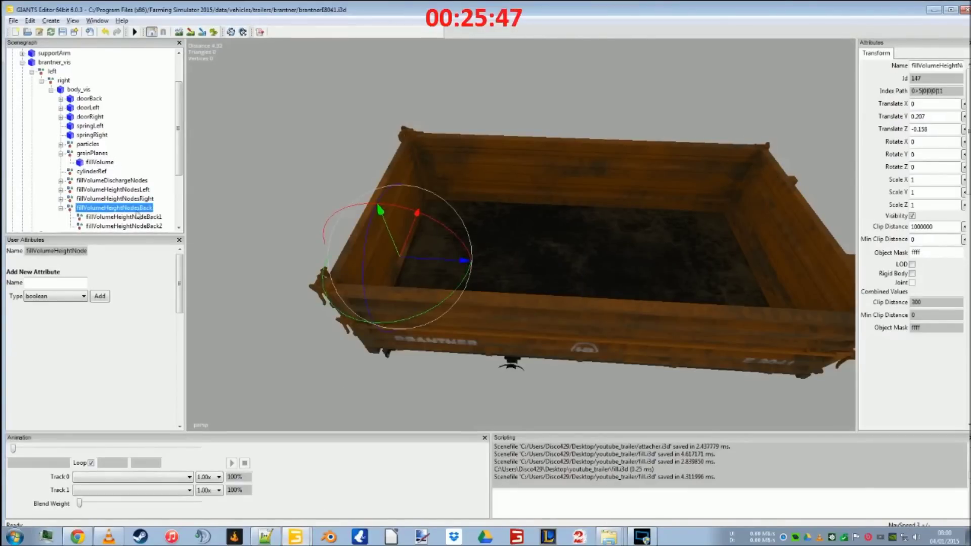
left_click(268, 537)
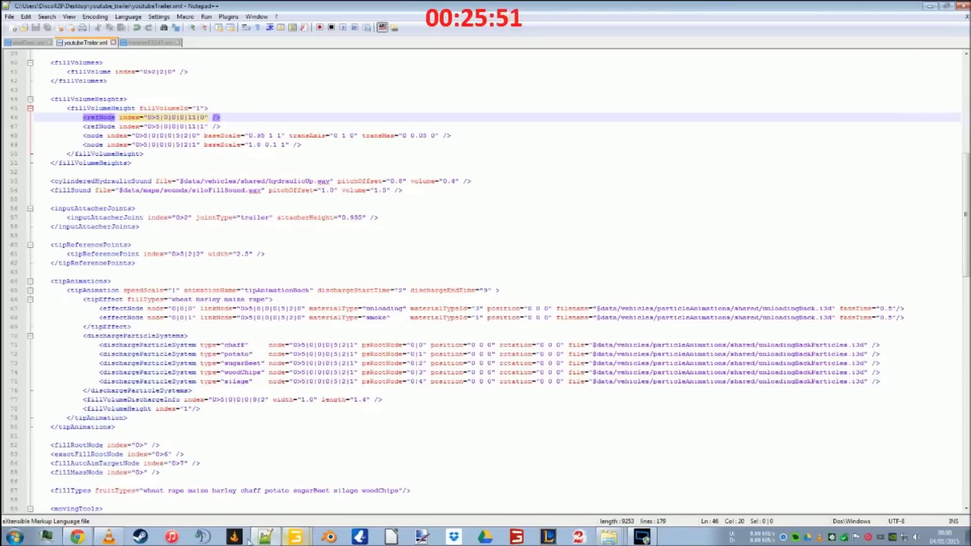
Switch to the youtubetrailer.i3d scene in GIANTS Editor and move the imported fillVolumeHeightNodesBack group under body
left_click(297, 537)
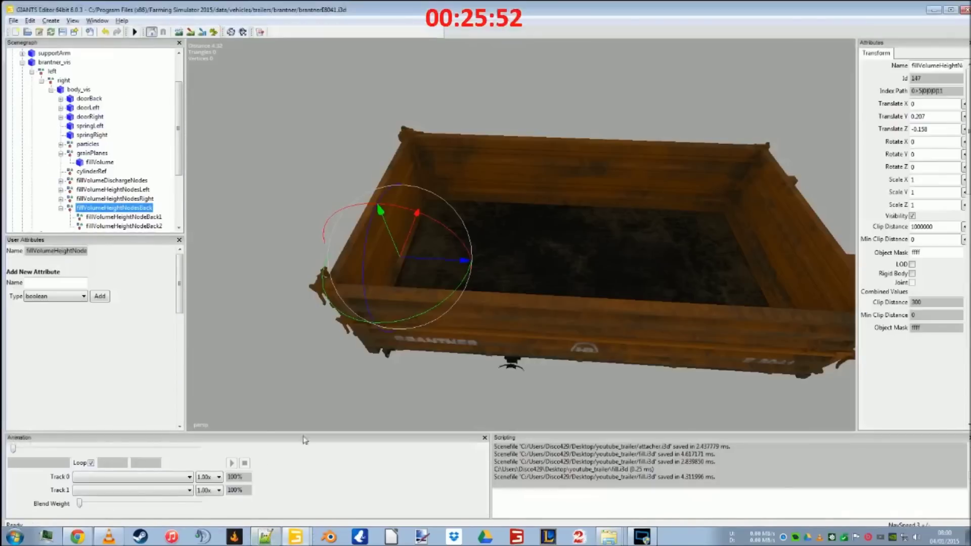
mouse_move(301, 540)
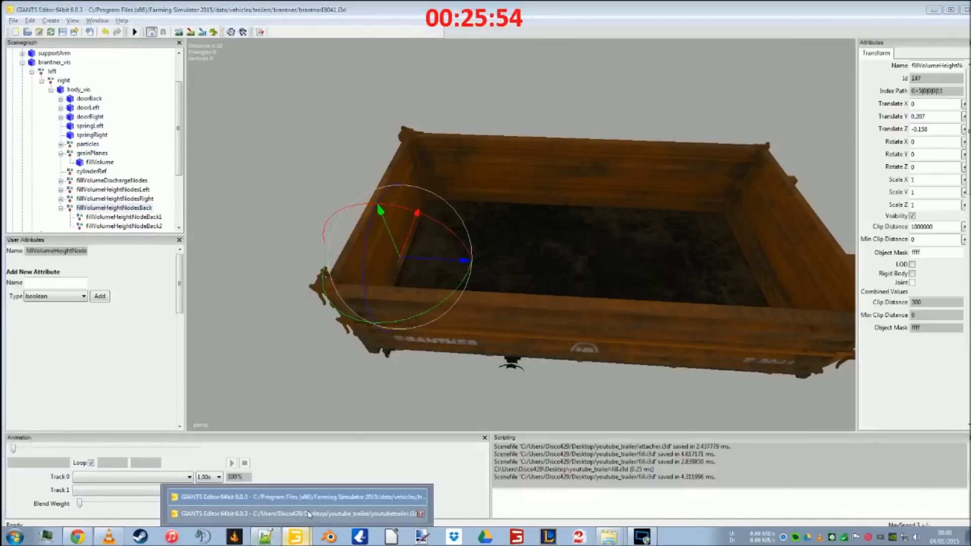
left_click(311, 515)
left_click(50, 153)
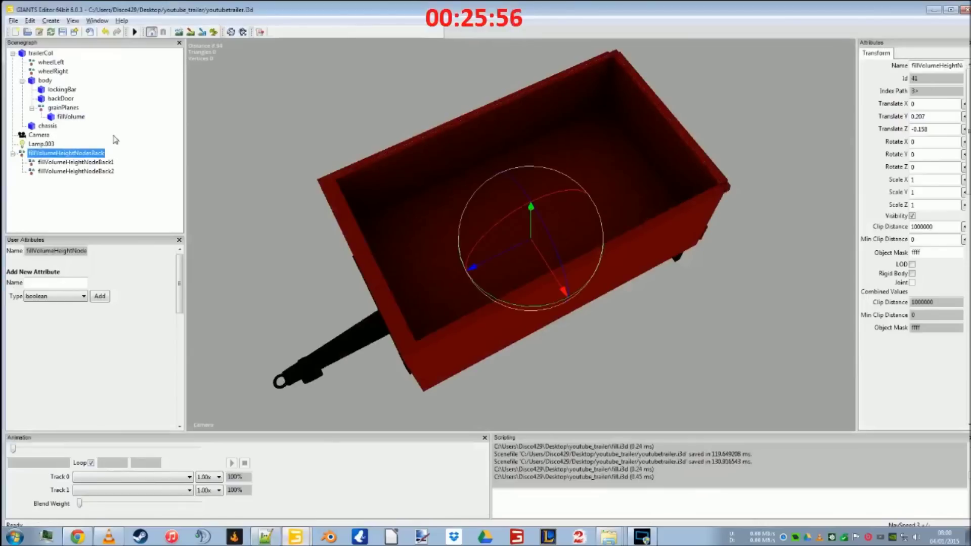
key("Delete")
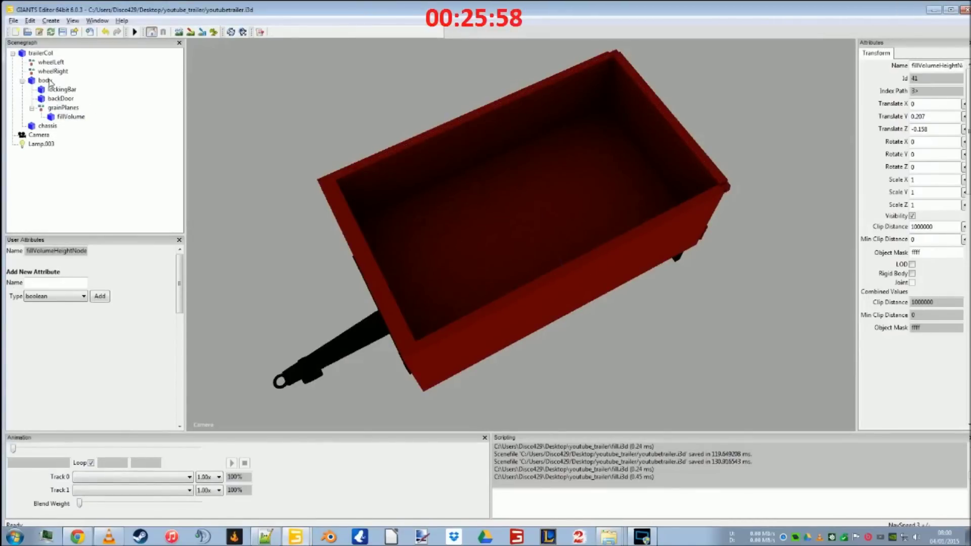
left_click(108, 82)
key("ctrl+v")
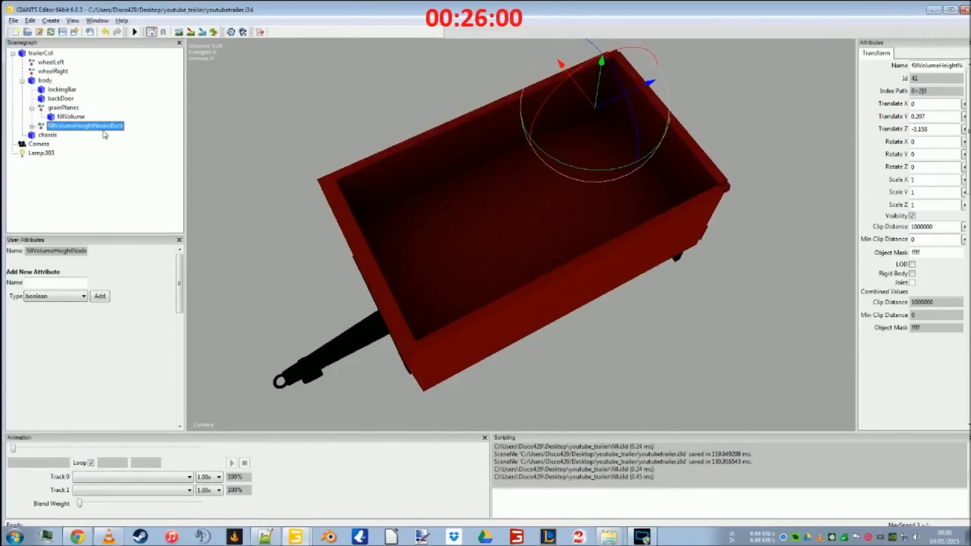
Copy grainPlanes' Translate X of -1.212 to fillVolumeHeightNodesBack and set its Rotate Y to 180
left_click(63, 107)
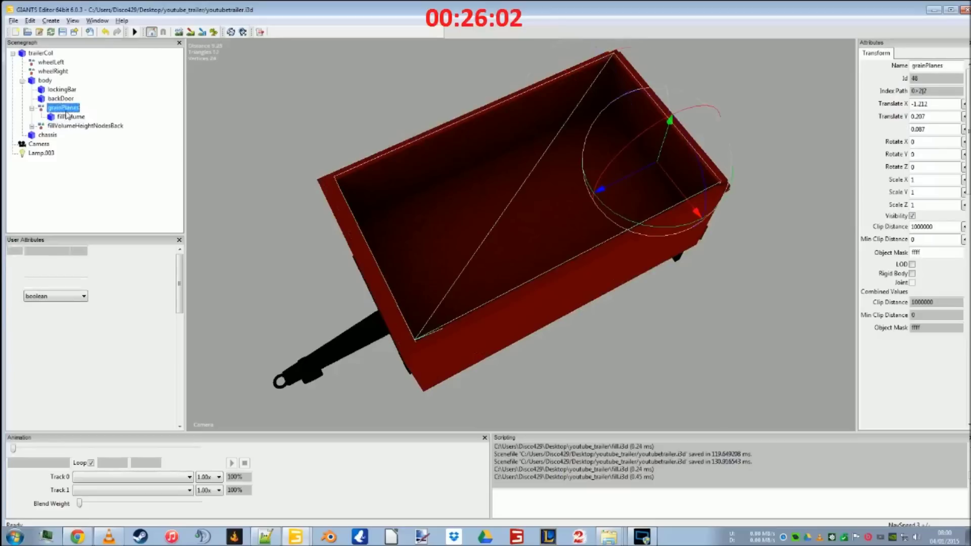
left_click_drag(937, 105, 902, 112)
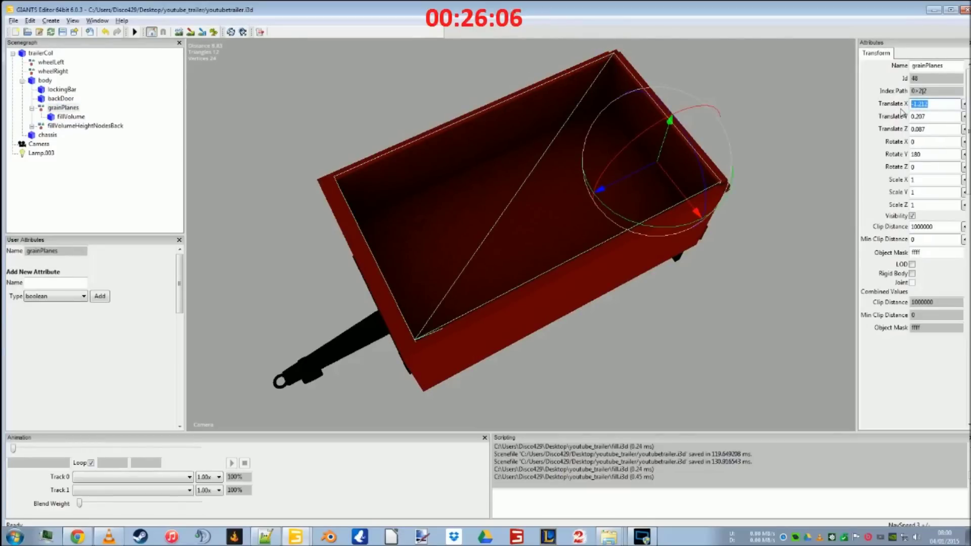
left_click(63, 126)
left_click(927, 105)
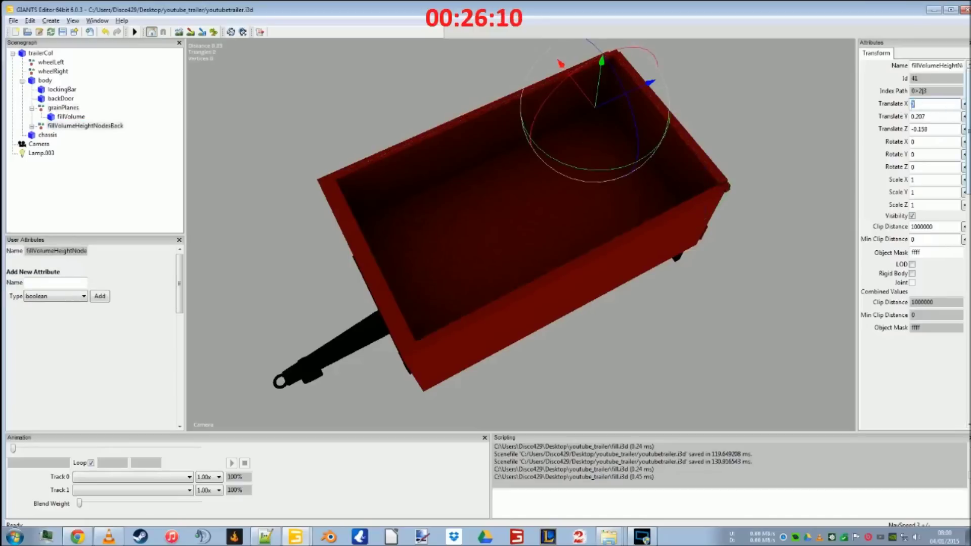
type("-1.212")
key("Tab")
key("Tab")
key("Tab")
key("Tab")
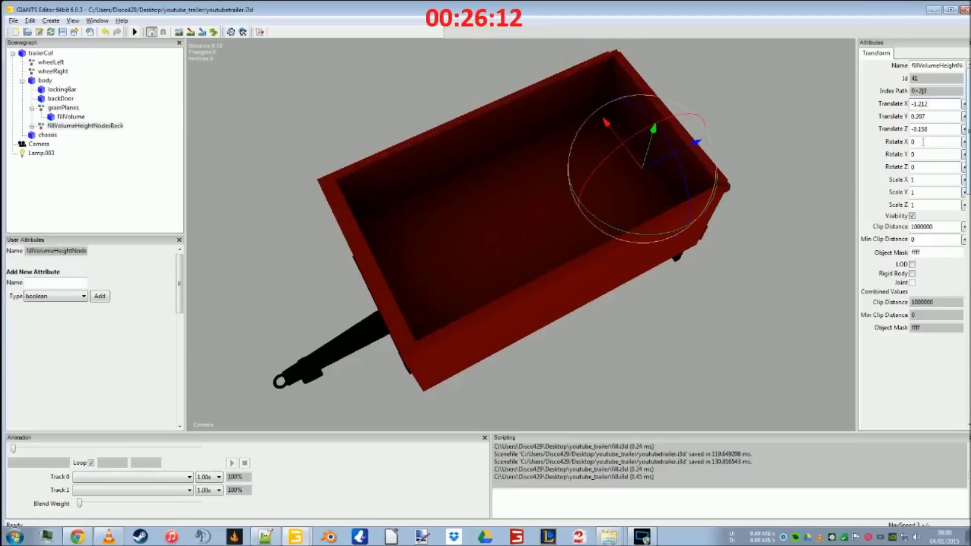
type("180")
key("Return")
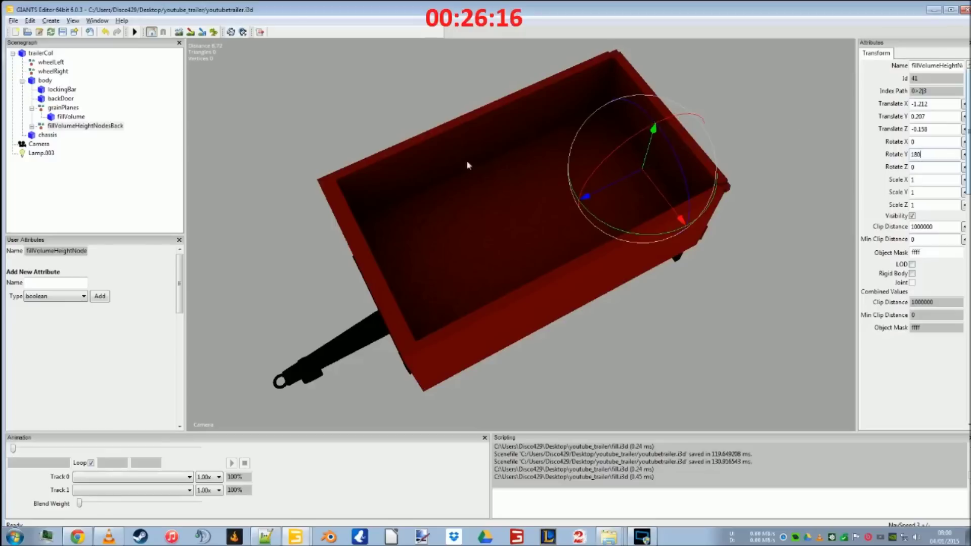
Move fillVolumeHeightNodesBack to the body's rear floor edge, at about Y 0.04 and Z -0.09, and save the scene
middle_click_drag(497, 213, 405, 132)
left_click_drag(462, 111, 459, 132)
middle_click_drag(420, 181, 418, 167)
left_click_drag(408, 164, 413, 164)
left_click_drag(465, 104, 465, 101)
middle_click_drag(411, 164, 418, 152)
left_click_drag(448, 101, 448, 97)
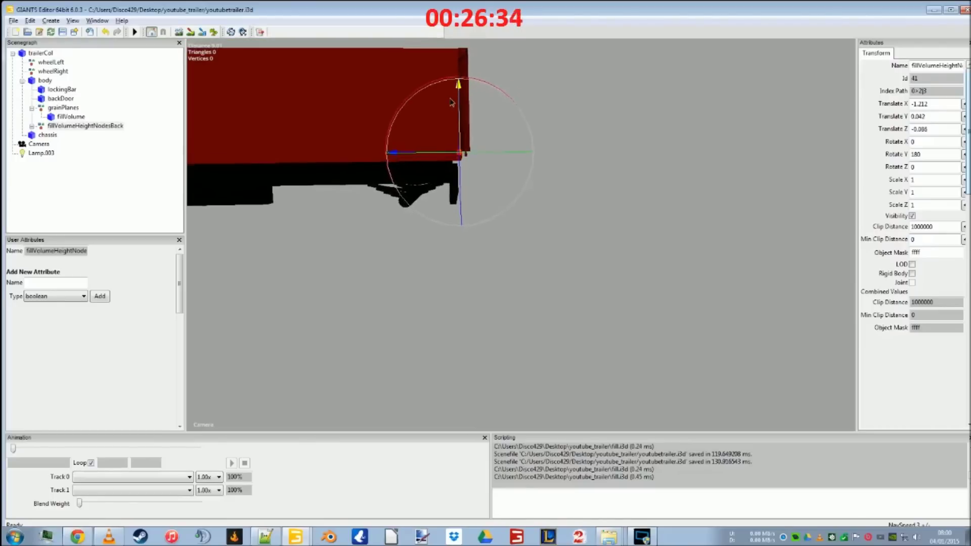
left_click(63, 32)
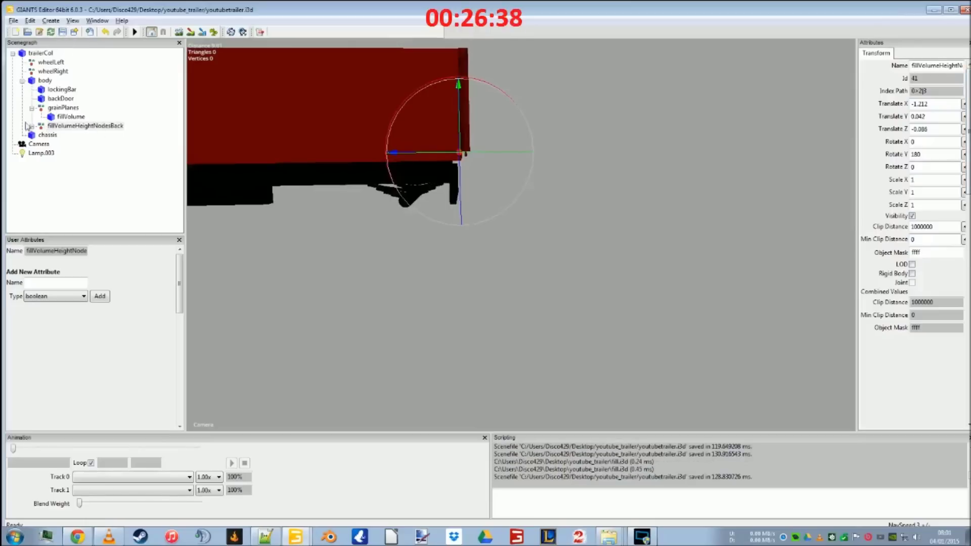
Check fillVolumeHeightNodeBack1's index path, then set the first refNode index in youtubeTrailer.xml to 0>2|3|0
double_click(69, 126)
left_click(71, 136)
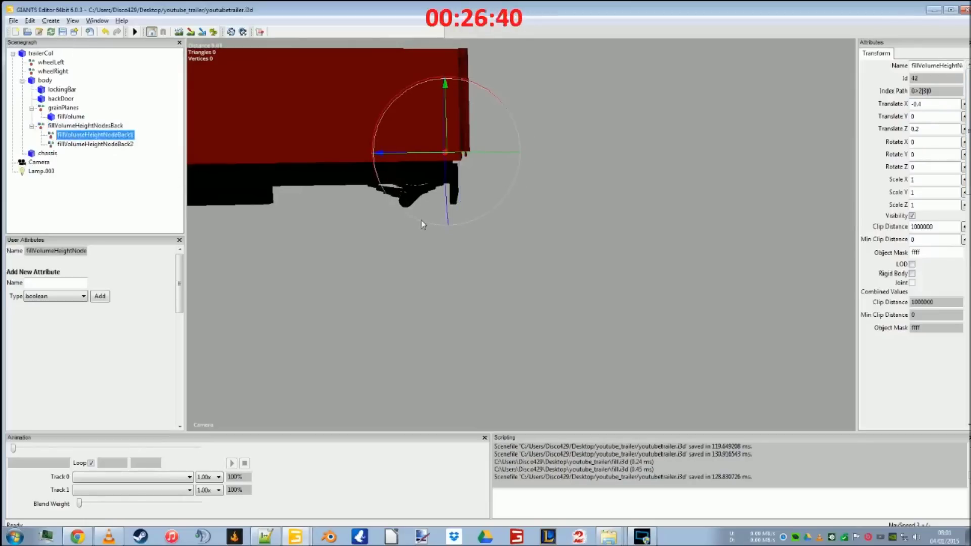
left_click(265, 537)
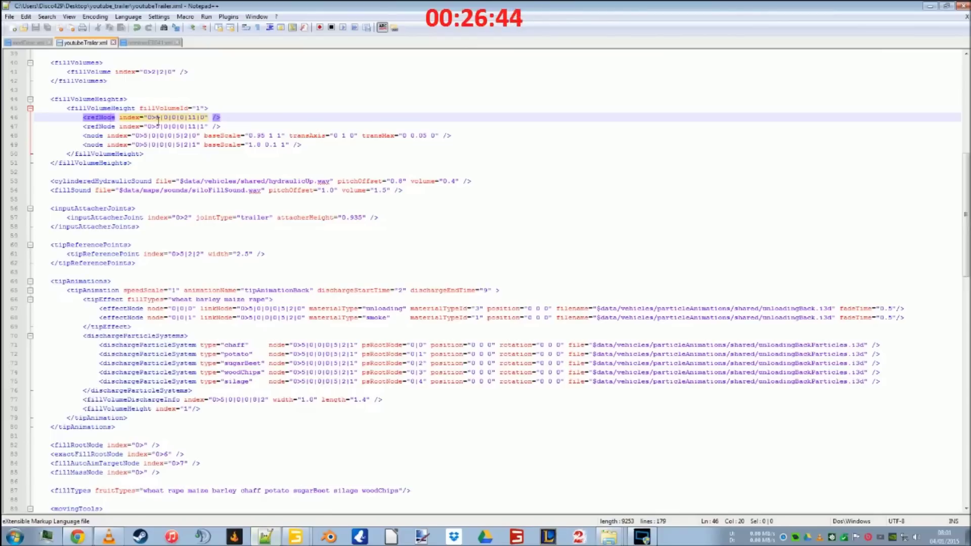
left_click_drag(155, 120, 181, 119)
type("2")
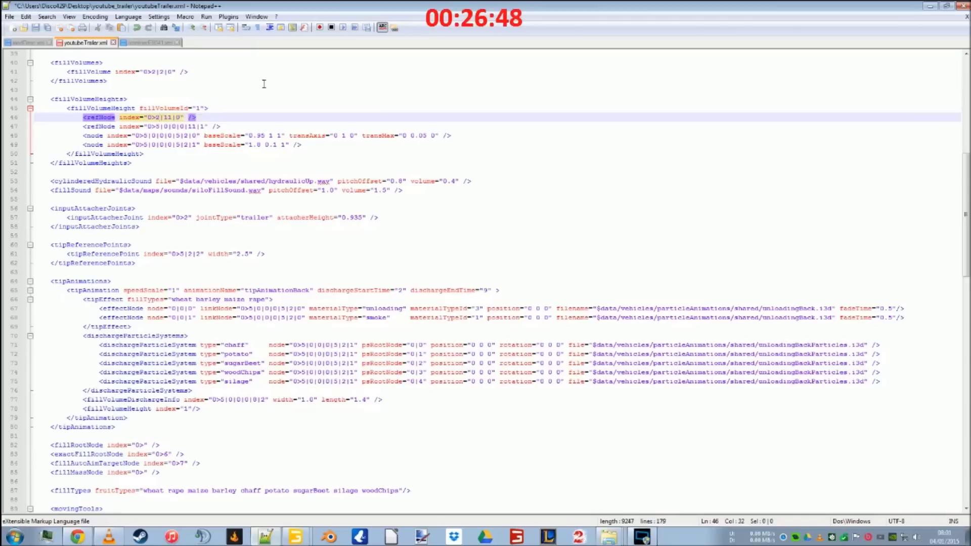
key("Right")
key("Delete")
key("Delete")
type("3")
Change the second refNode index under fillVolumeHeight to 0>2|3|1
key("Down")
key("BackSpace")
key("BackSpace")
key("BackSpace")
key("Delete")
key("Delete")
key("Delete")
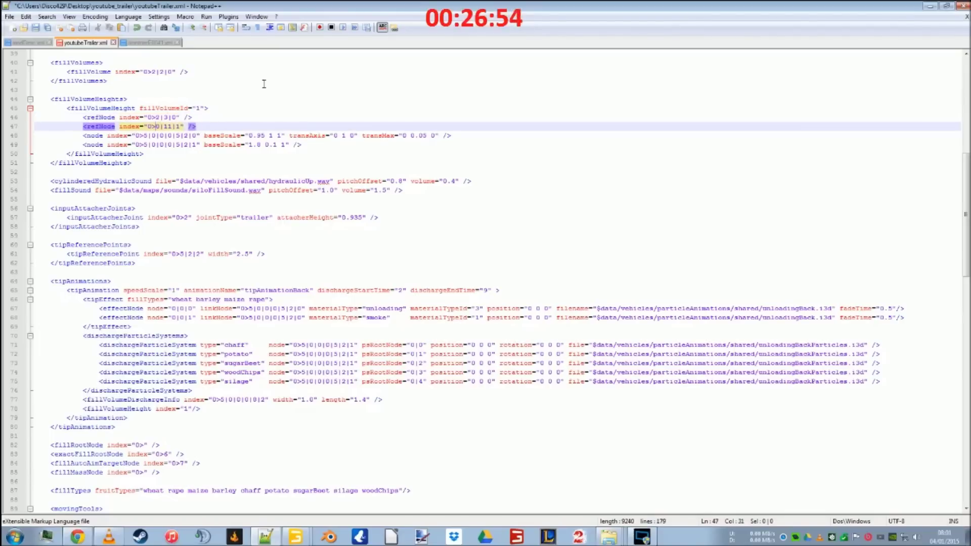
key("Delete")
key("Delete")
type("2|")
key("Delete")
key("Delete")
type("3")
Look up the first node index, 0>5|0|0|0|5|2|0, in the brantner scene by inspecting the children of the particles group
left_click(158, 136)
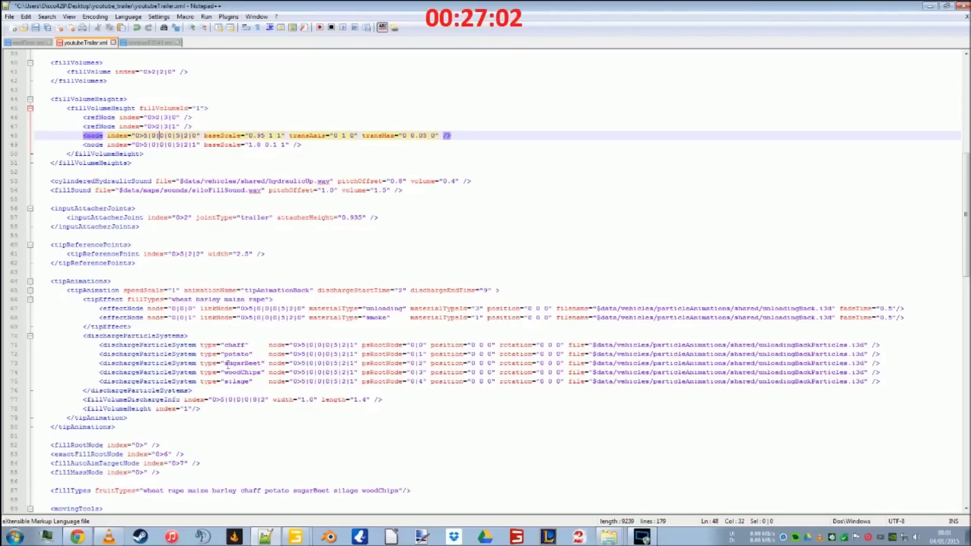
mouse_move(295, 536)
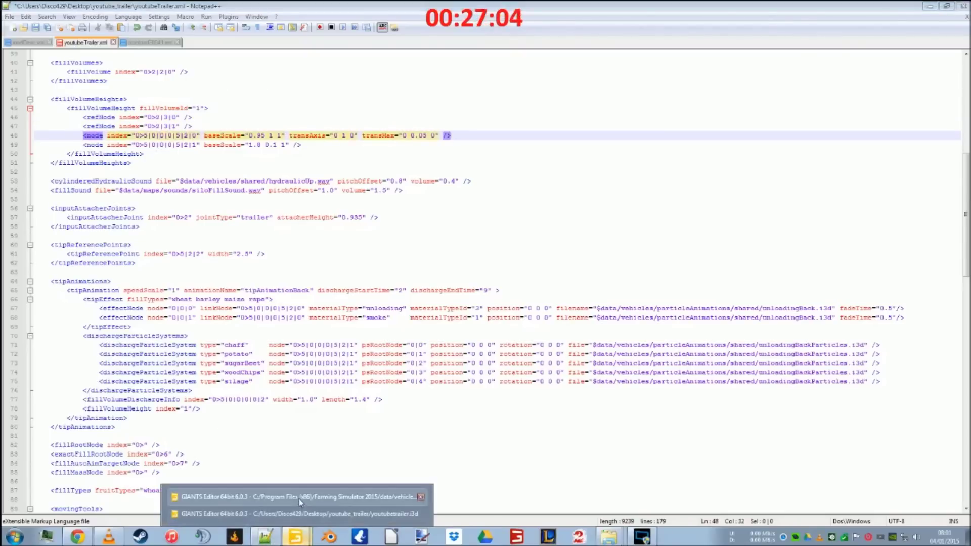
left_click(300, 495)
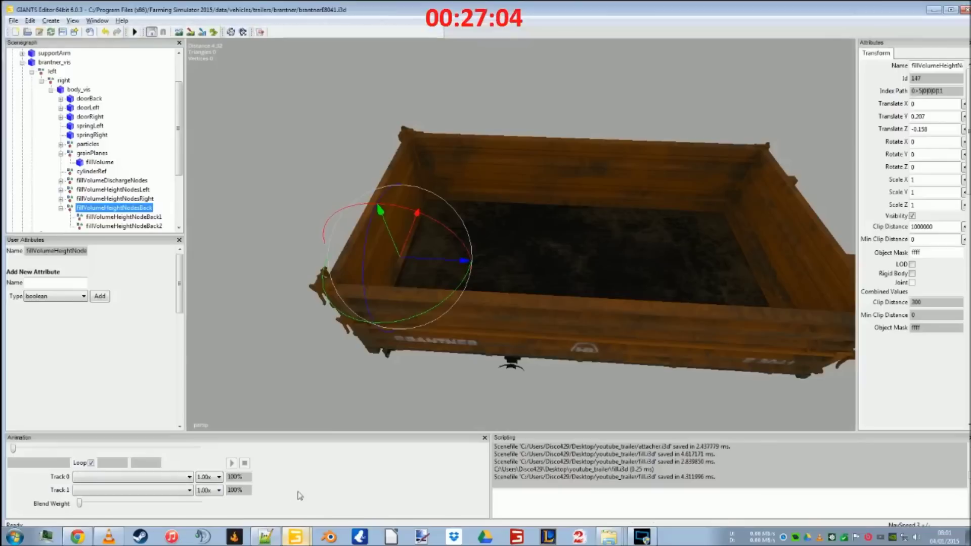
left_click(87, 145)
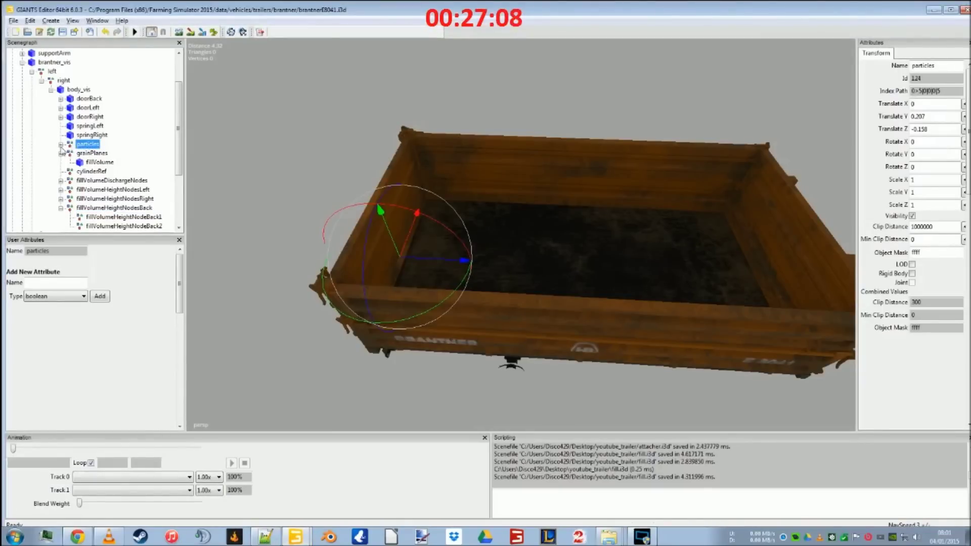
left_click(61, 144)
left_click(89, 154)
left_click(104, 162)
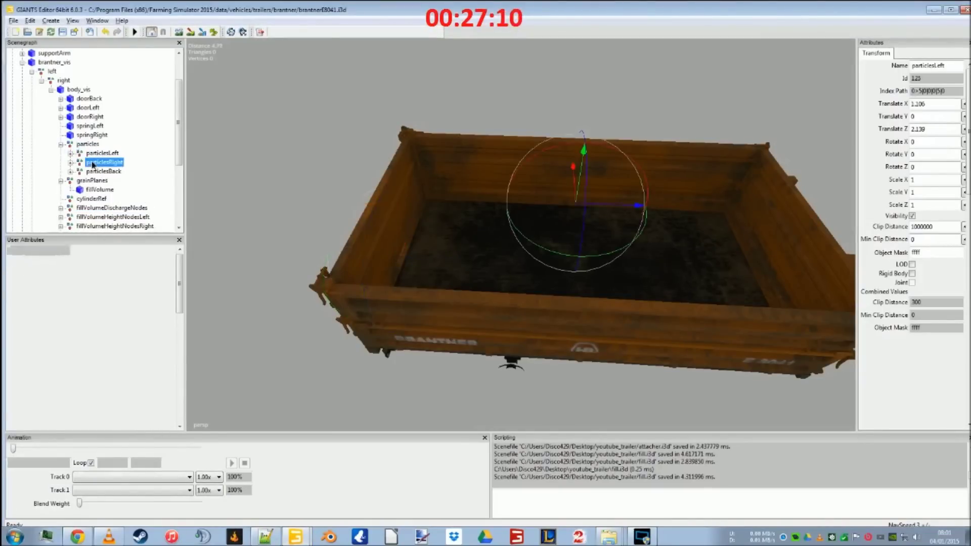
Export the particlesBack group from the brantner scene to fill.i3d, replacing the existing file
left_click(93, 172)
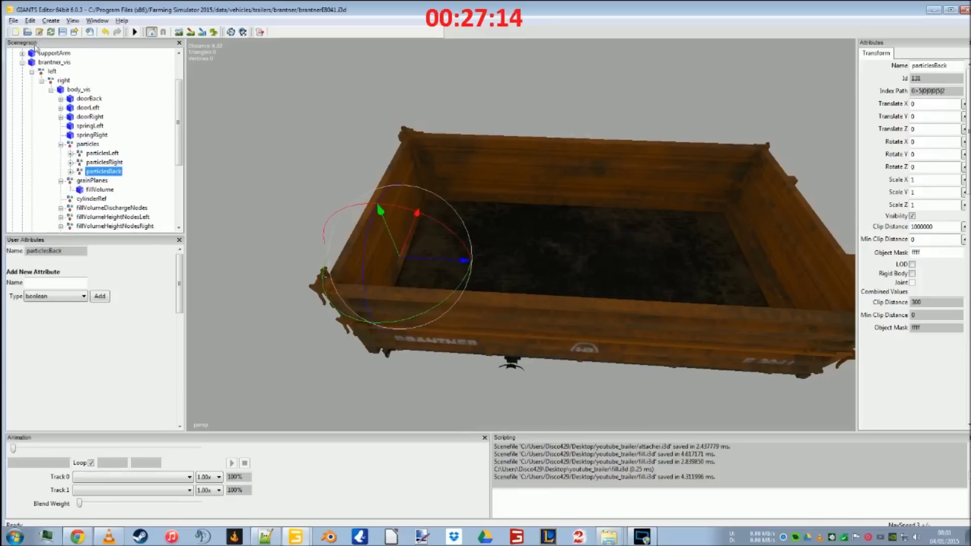
left_click(13, 21)
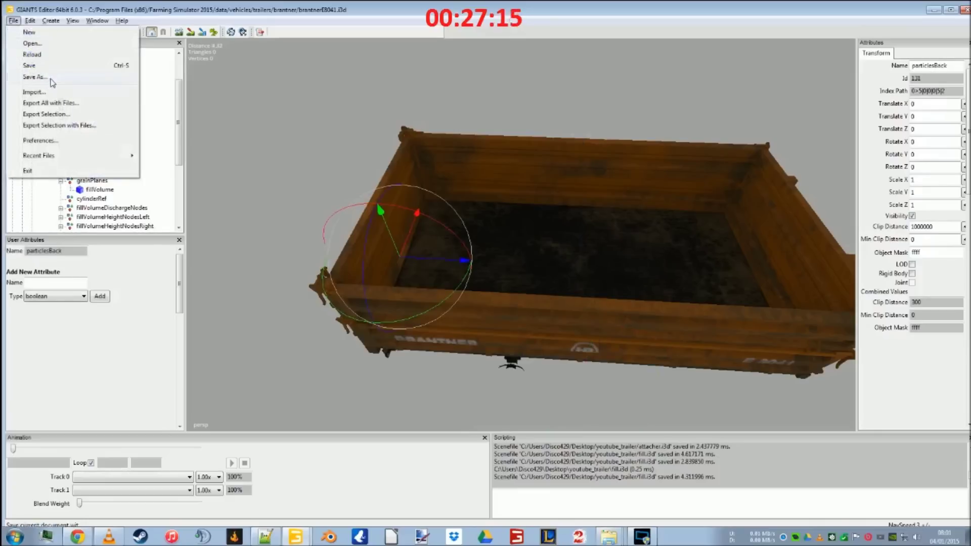
left_click(47, 115)
left_click(125, 107)
key("Return")
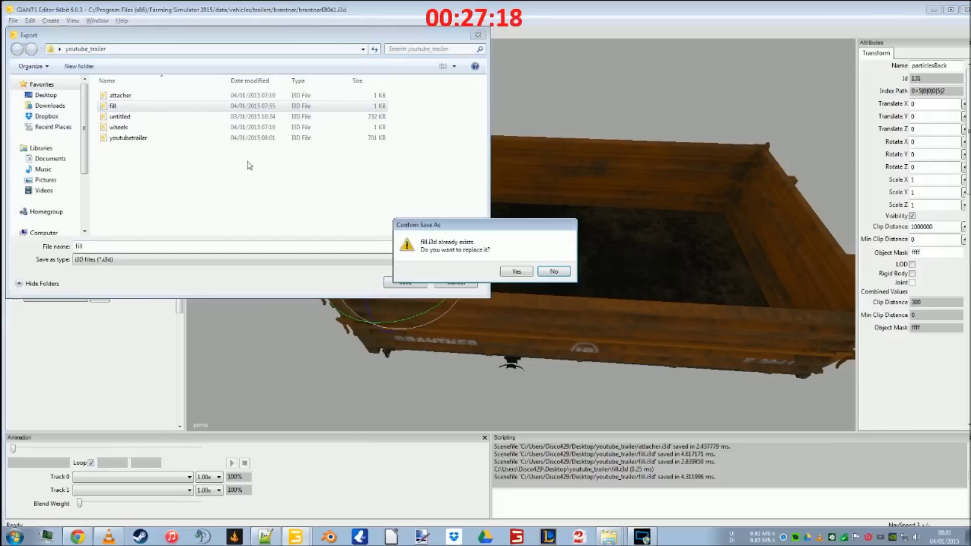
left_click(511, 272)
Import fill.i3d into the youtubetrailer scene and move the particlesBack group under body
mouse_move(296, 537)
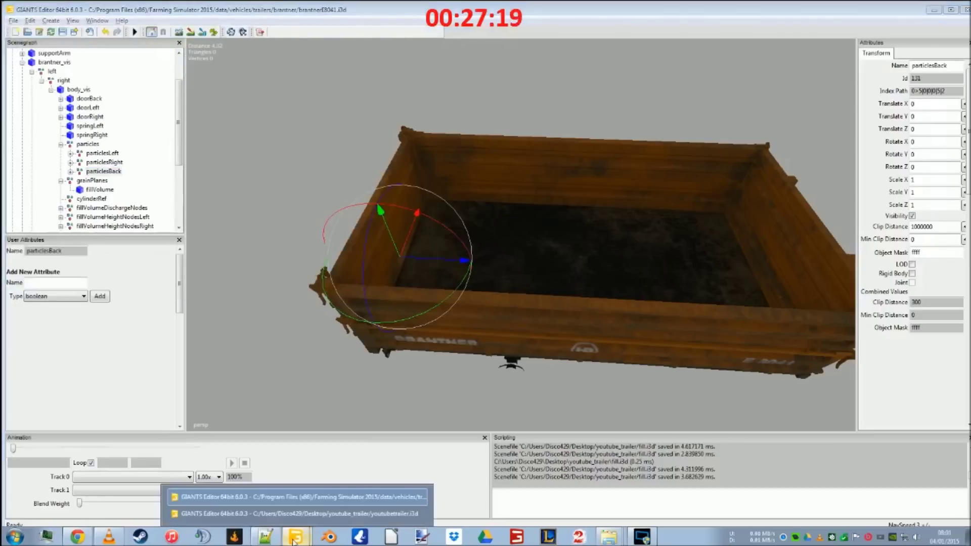
left_click(313, 514)
left_click(13, 20)
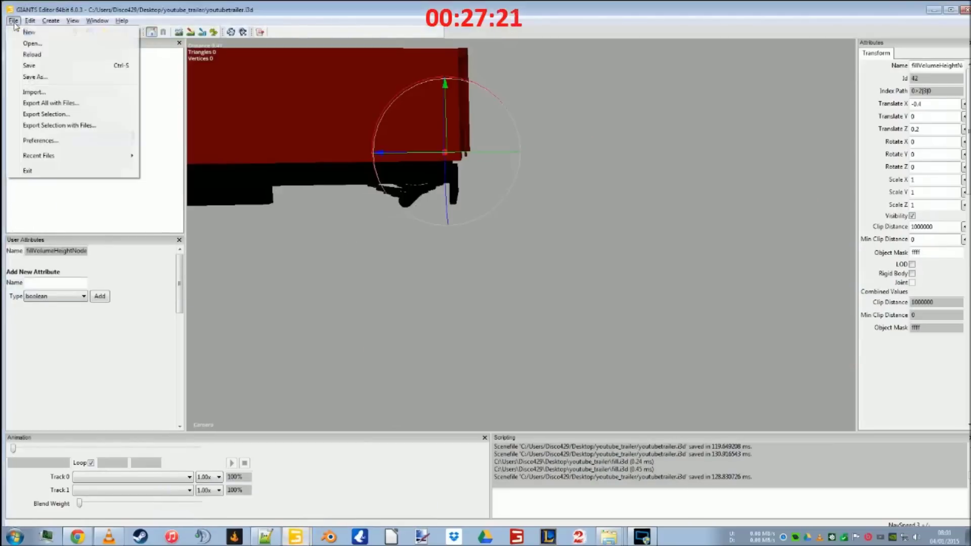
left_click(53, 94)
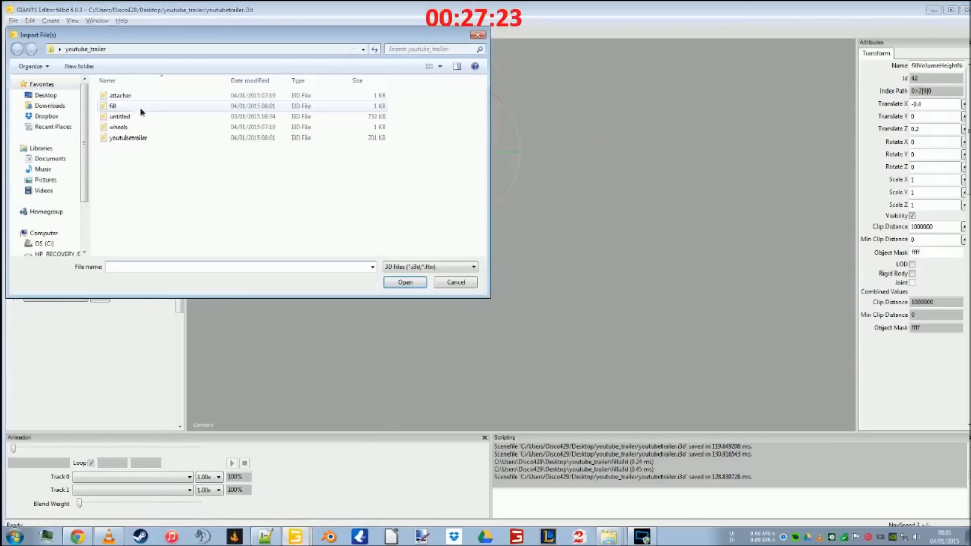
double_click(142, 110)
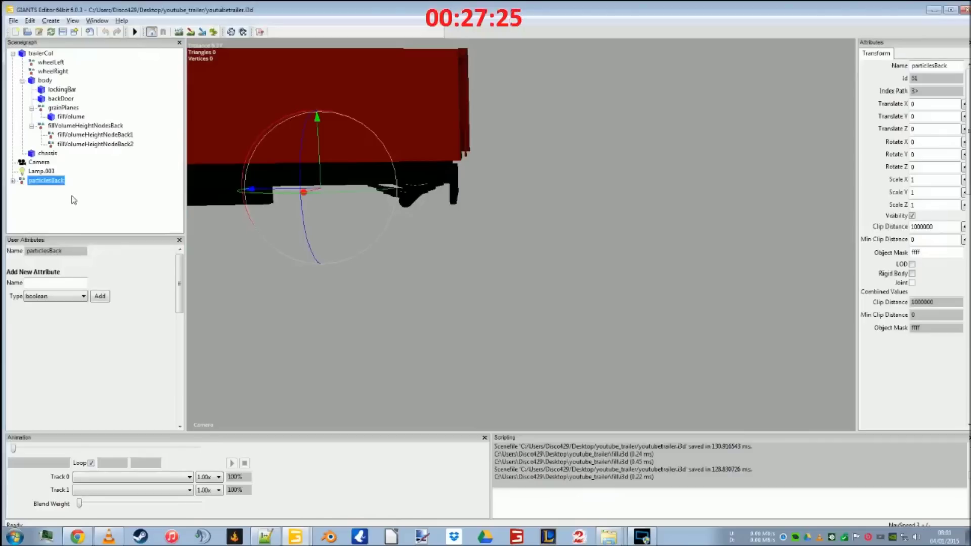
key("Delete")
left_click(48, 80)
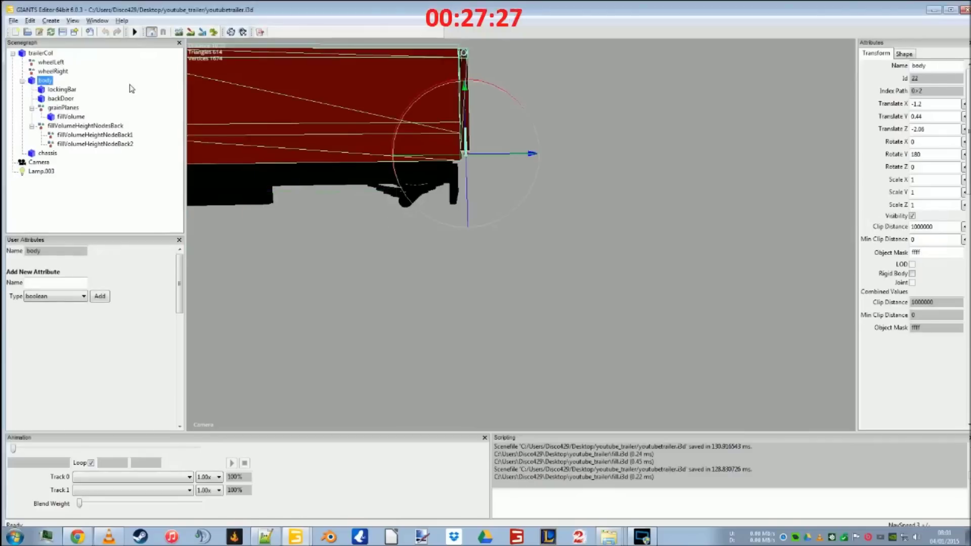
key("ctrl+z")
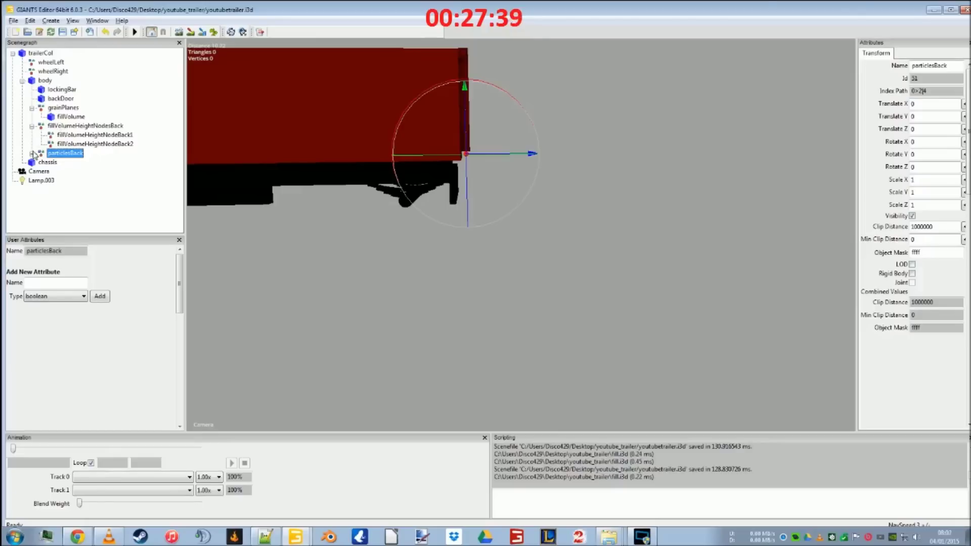
Compare the index paths of effectNode and particleNode under particlesBack in the youtubetrailer and brantner scenes
left_click(32, 154)
left_click(72, 163)
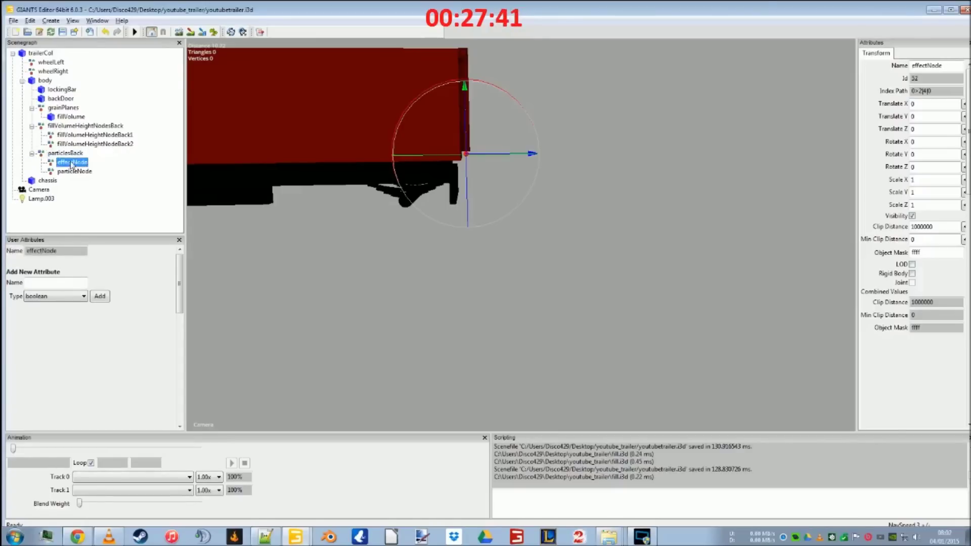
left_click(74, 172)
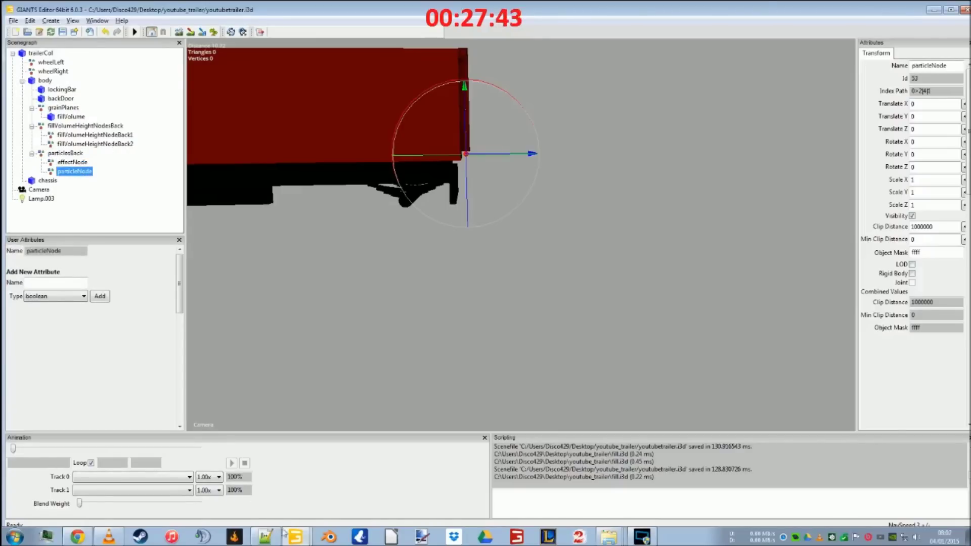
mouse_move(284, 534)
left_click(306, 515)
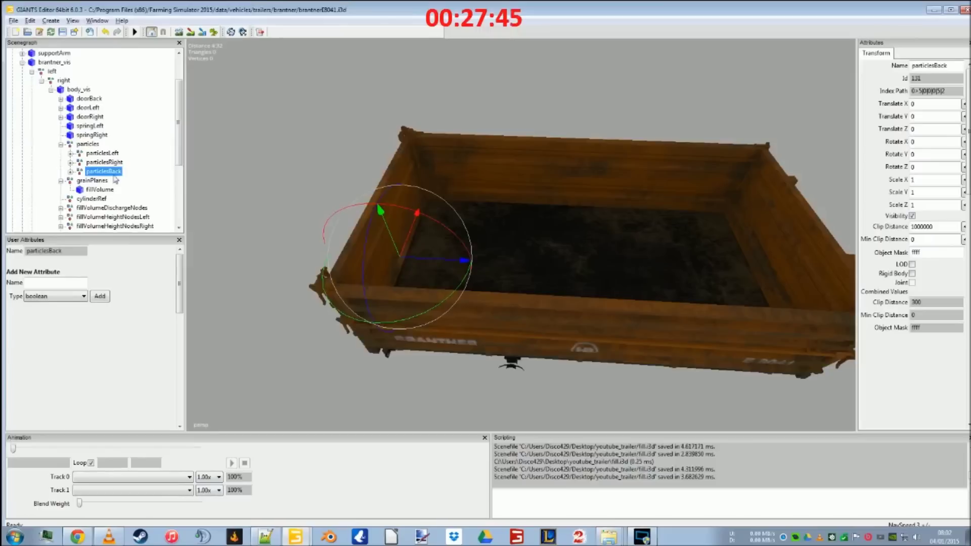
left_click(71, 172)
left_click(99, 181)
left_click(104, 191)
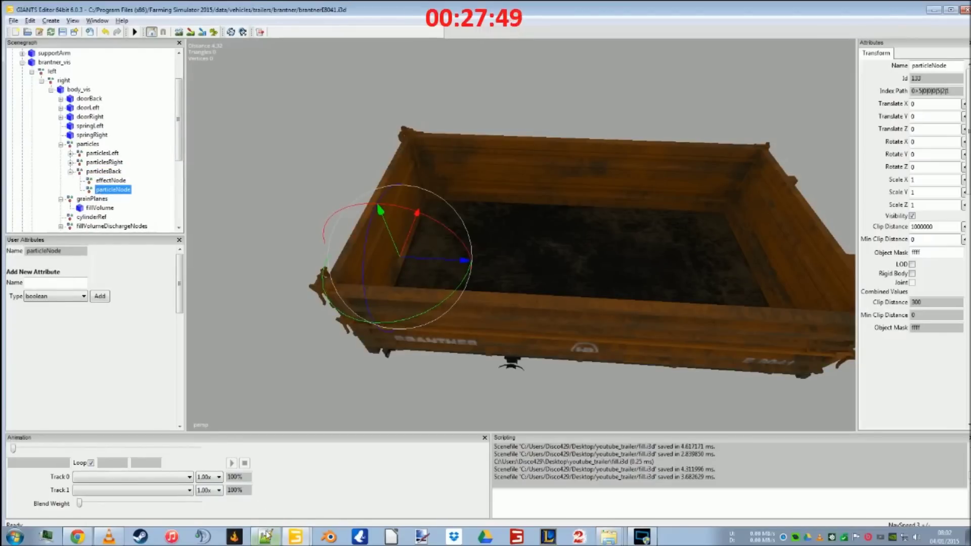
mouse_move(287, 536)
left_click(298, 514)
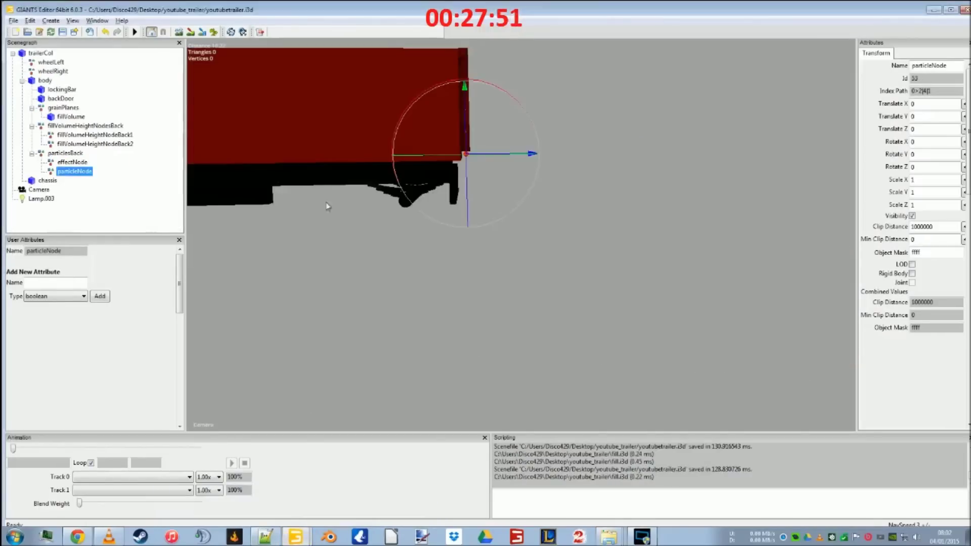
Copy the Translate X value of fillVolumeHeightNodesBack to the particlesBack group, setting it to -1.212
left_click(79, 154)
left_click(86, 126)
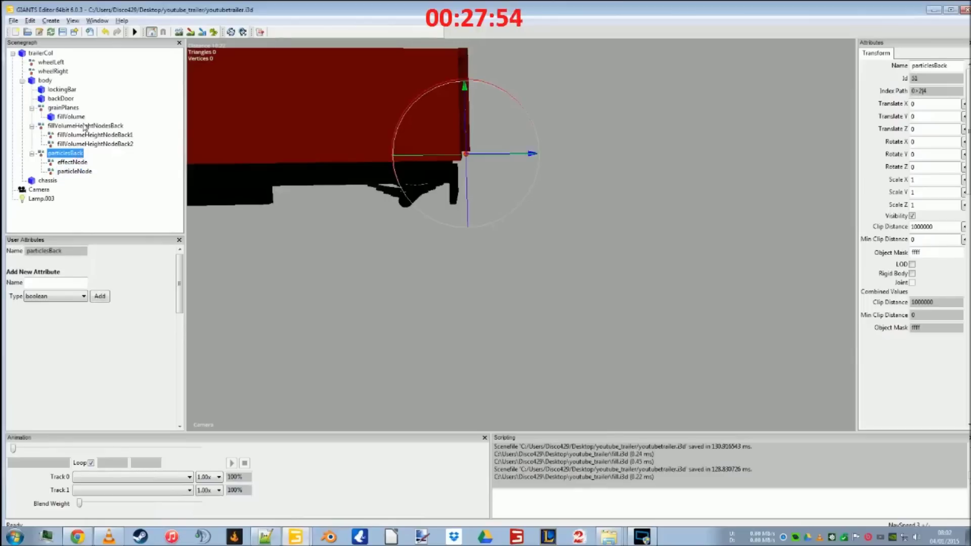
left_click(933, 104)
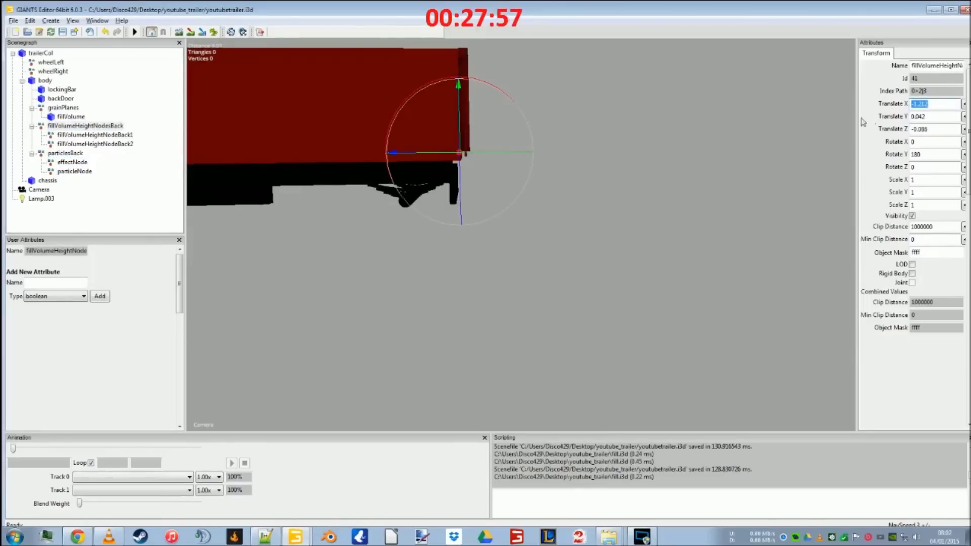
left_click(77, 155)
left_click(930, 102)
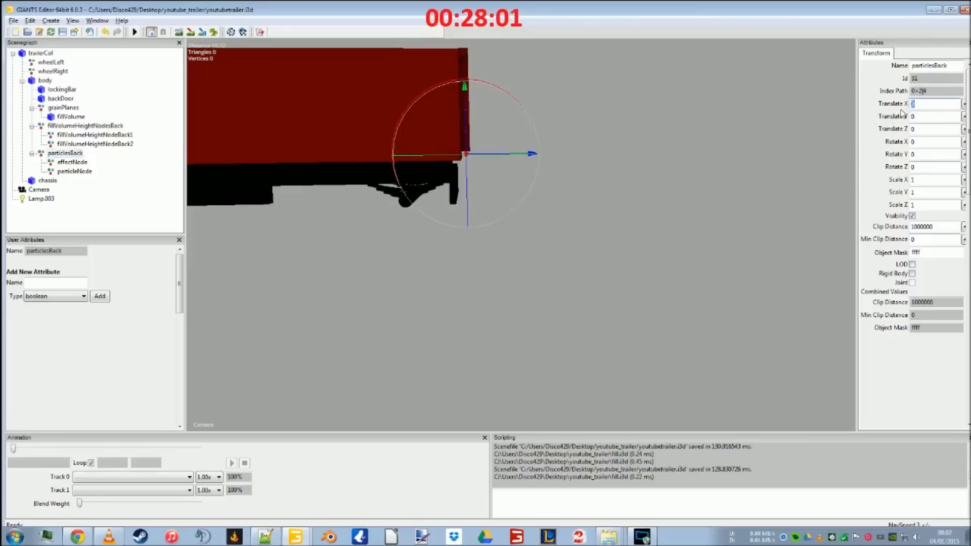
type("-1.212")
key("Return")
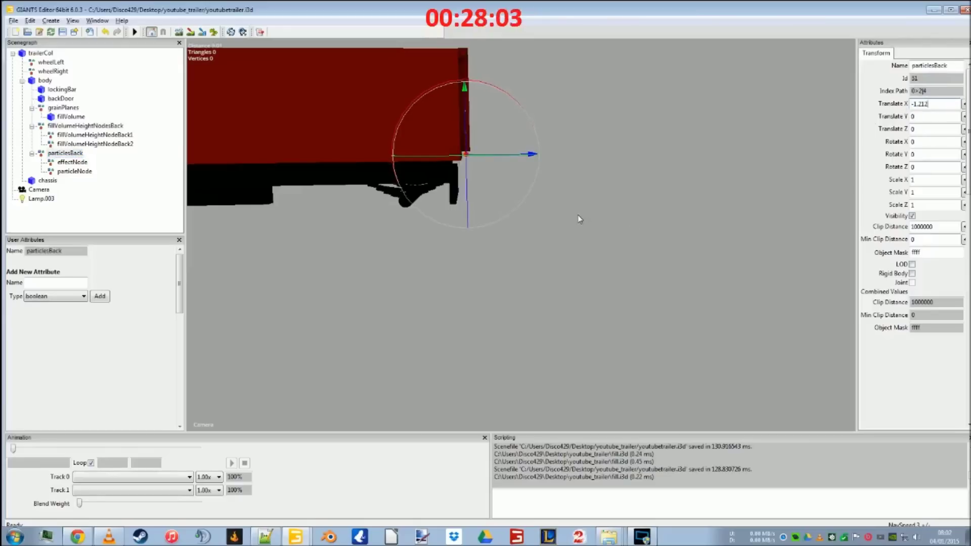
Move the particlesBack group along Z toward the trailer's rear wall, to a Translate Z of about -0.066
key("alt")
left_click(551, 168)
left_click(71, 154)
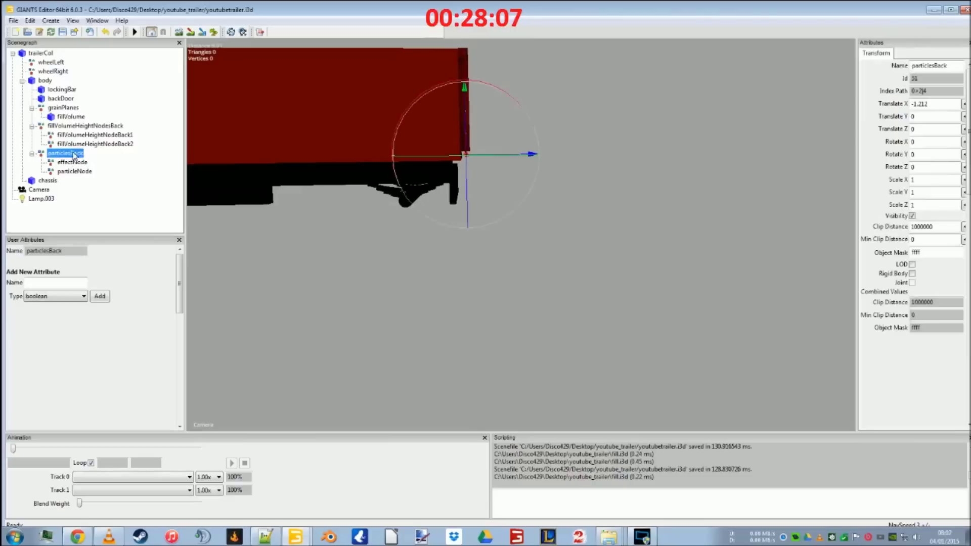
left_click_drag(520, 148, 515, 148)
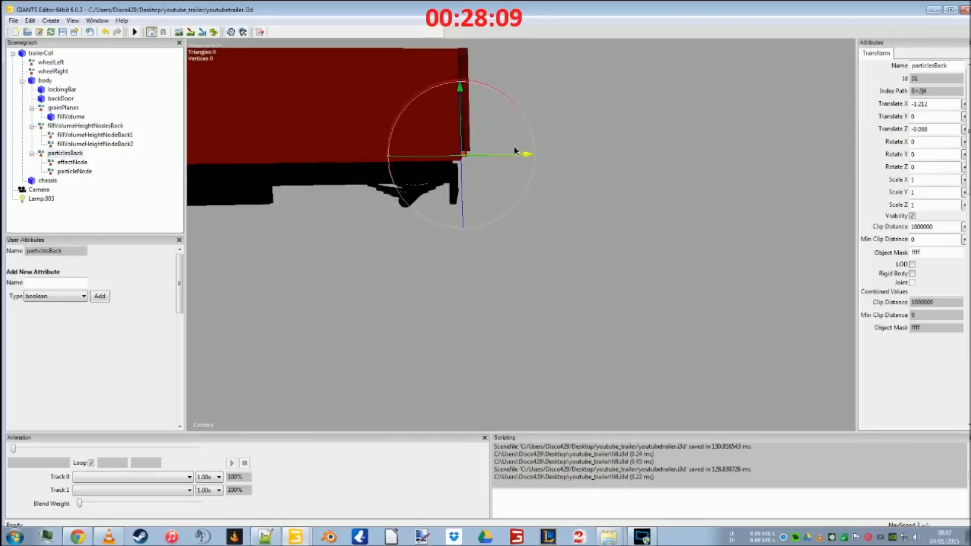
Set the Rotate Y of particlesBack to 180 and save the trailer scene
middle_click_drag(523, 206, 303, 283)
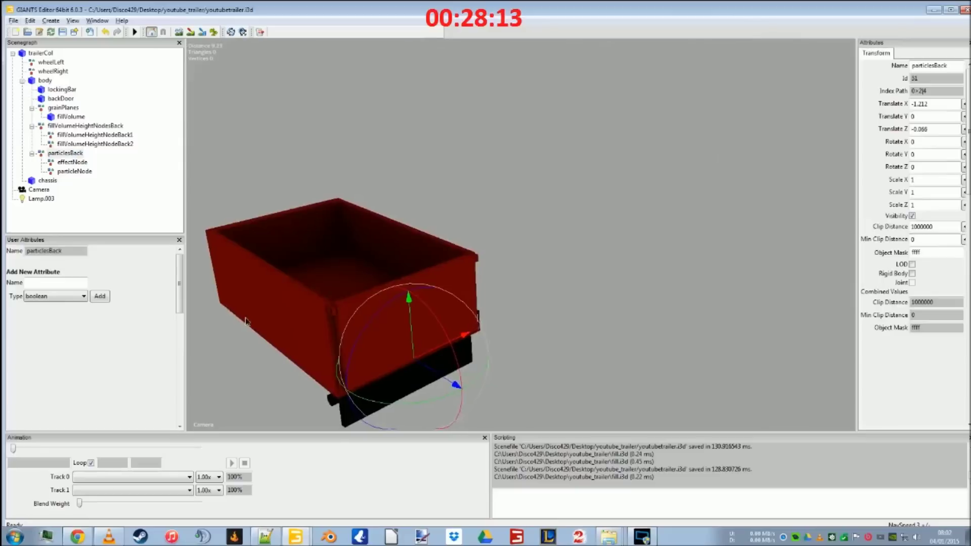
double_click(914, 154)
type("180")
key("Return")
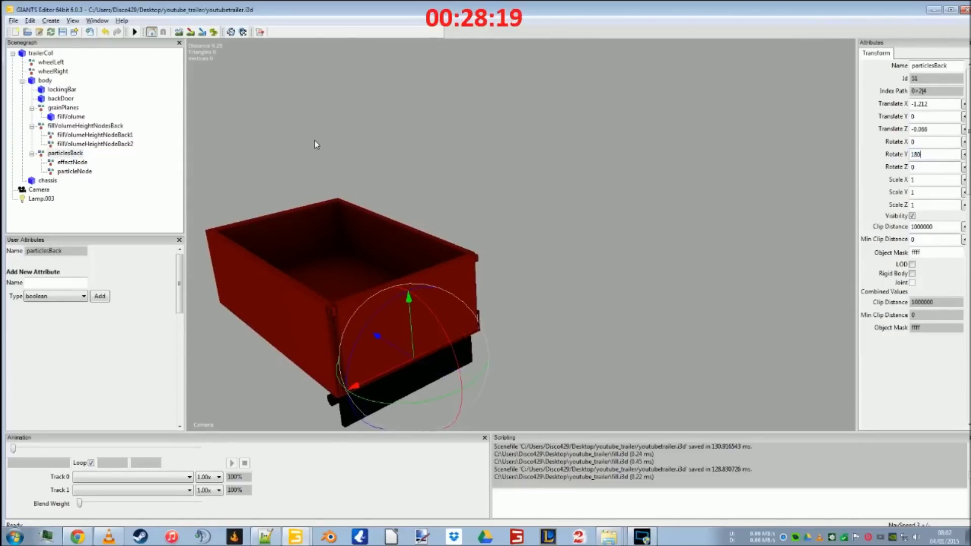
left_click(62, 32)
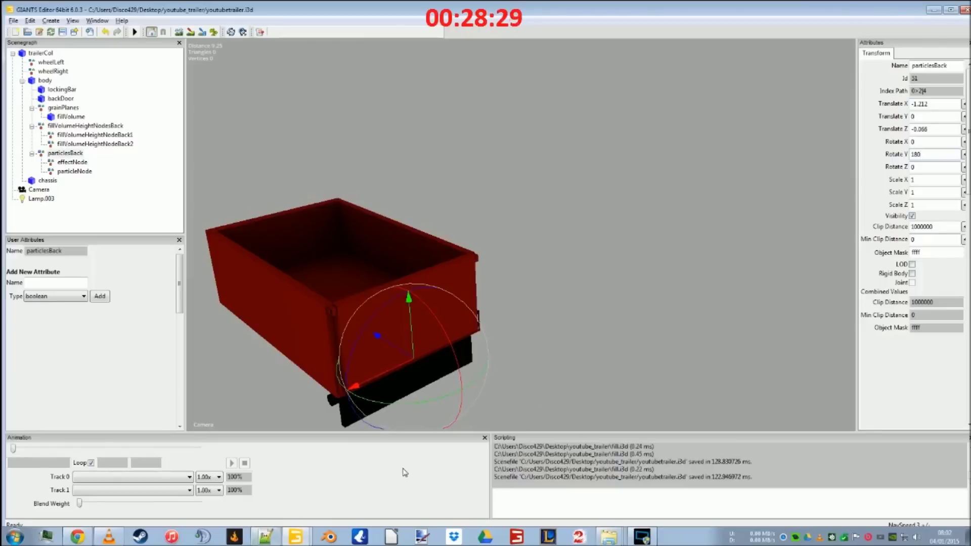
Check the index paths of effectNode and particleNode against the entries in youtubeTrailer.xml, saving the trailer scene along the way
left_click(76, 163)
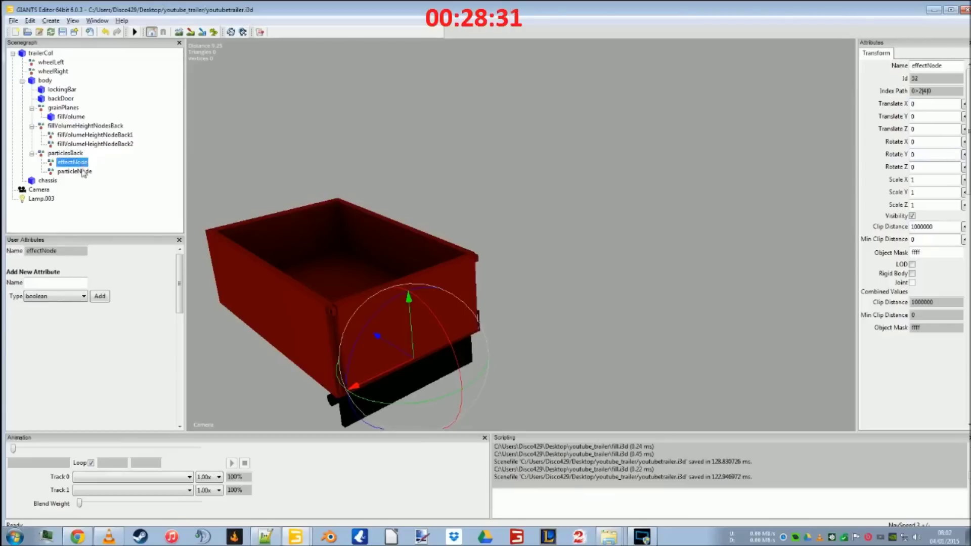
left_click(82, 172)
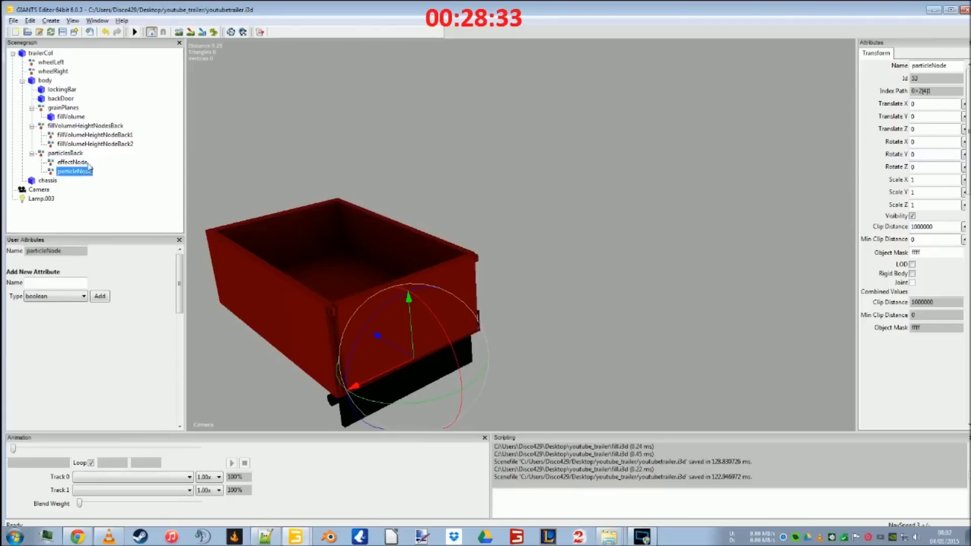
left_click(86, 163)
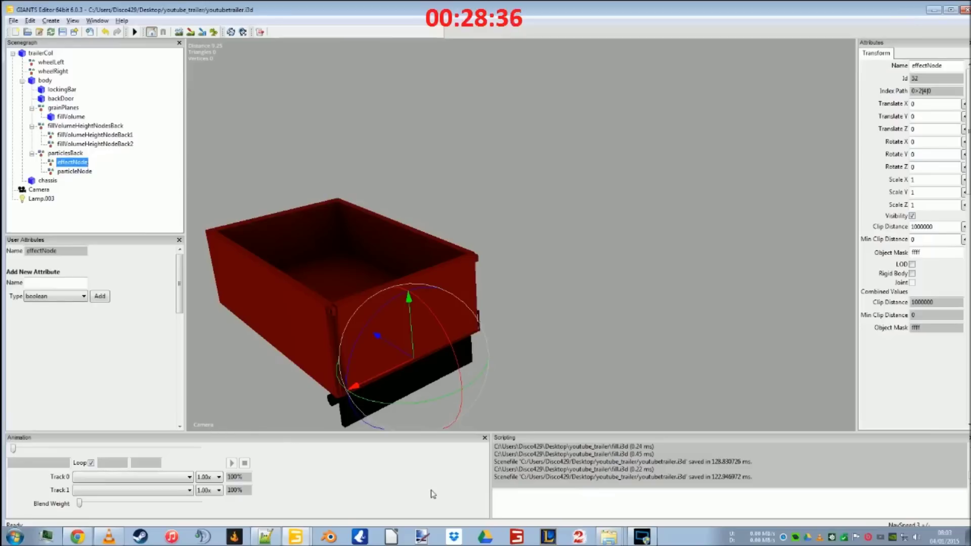
left_click(63, 33)
left_click(266, 537)
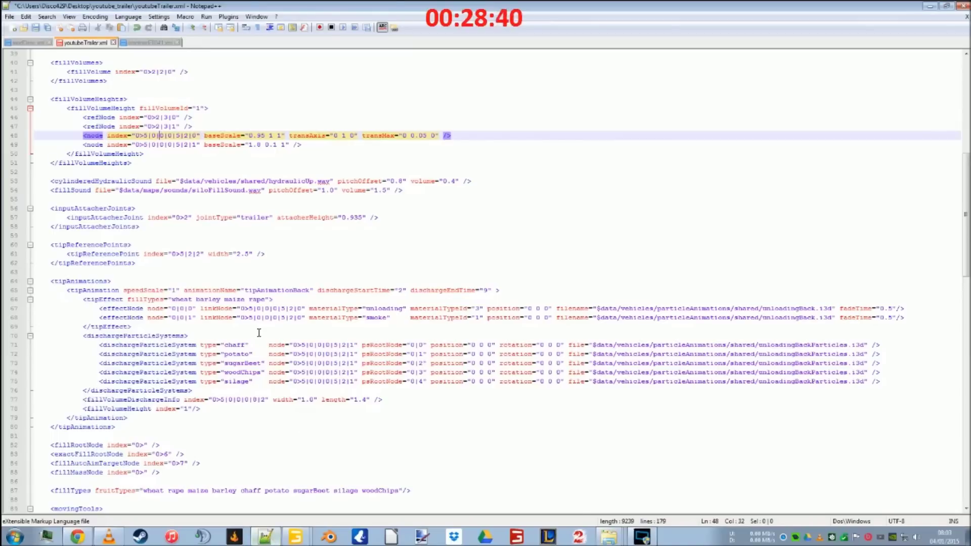
mouse_move(296, 537)
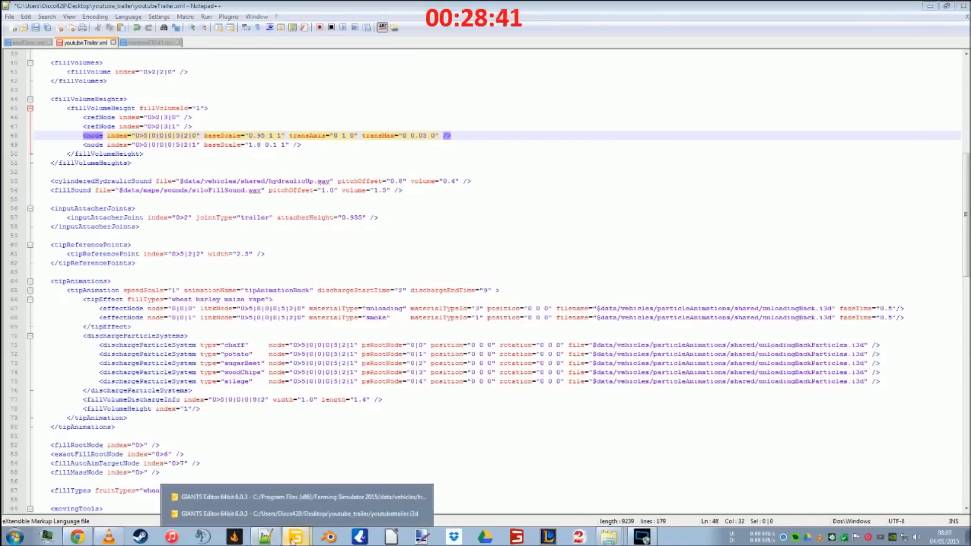
left_click(310, 504)
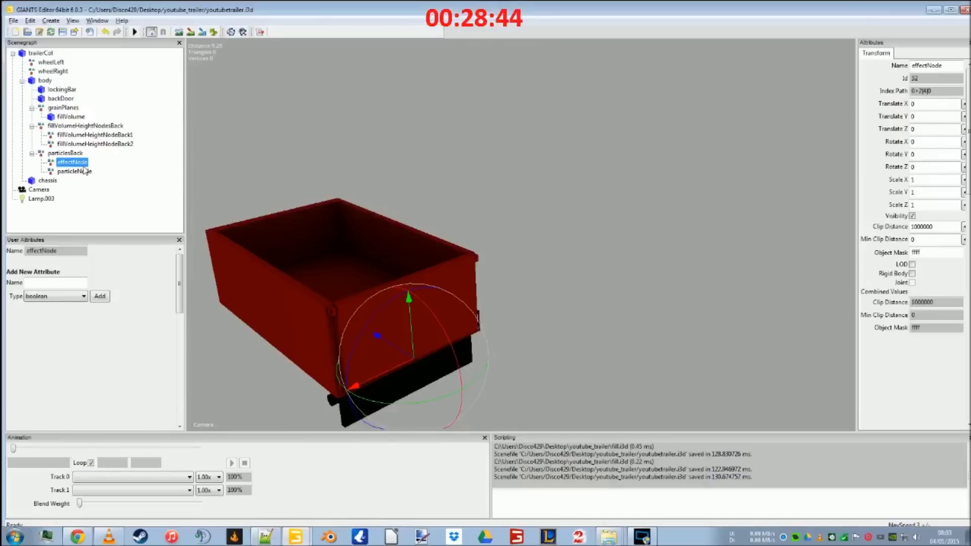
left_click(82, 174)
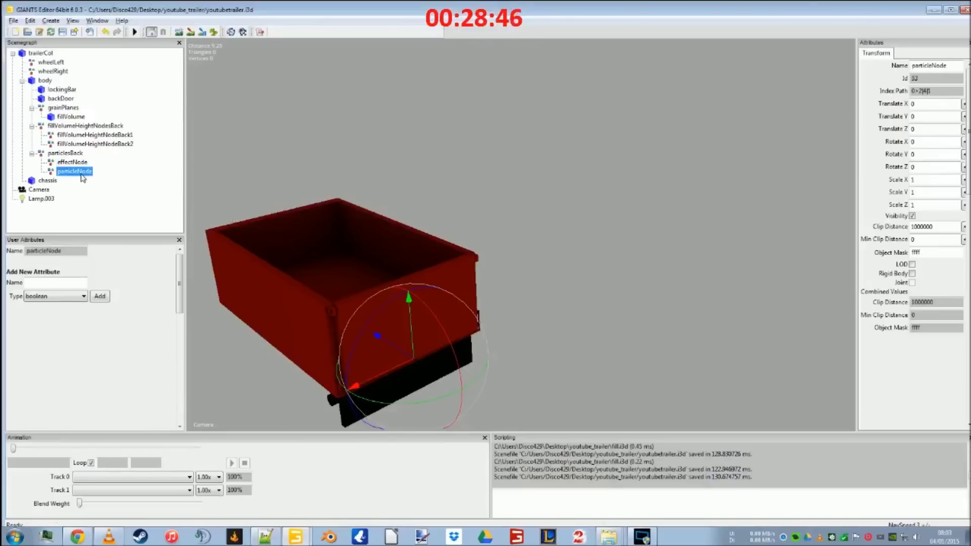
key("alt+Tab")
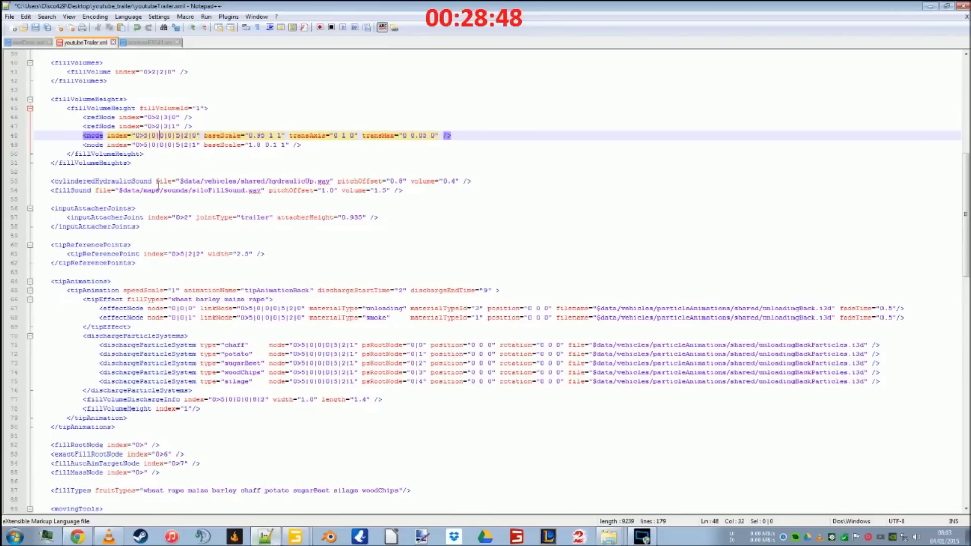
Replace the indices of the two node entries under fillVolumeHeight with the refNode indices 0>2|3|0 and 0>2|3|1
left_click_drag(148, 118, 179, 118)
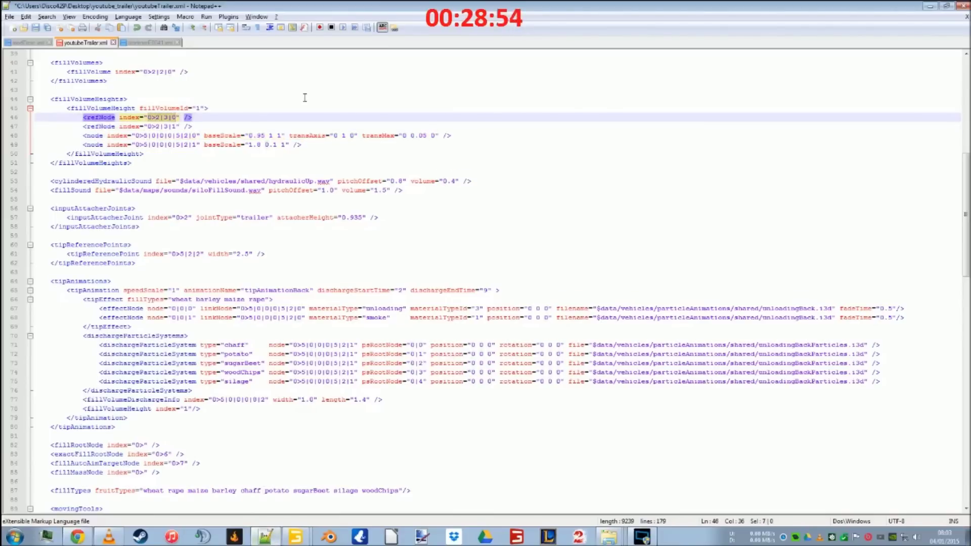
key("Down")
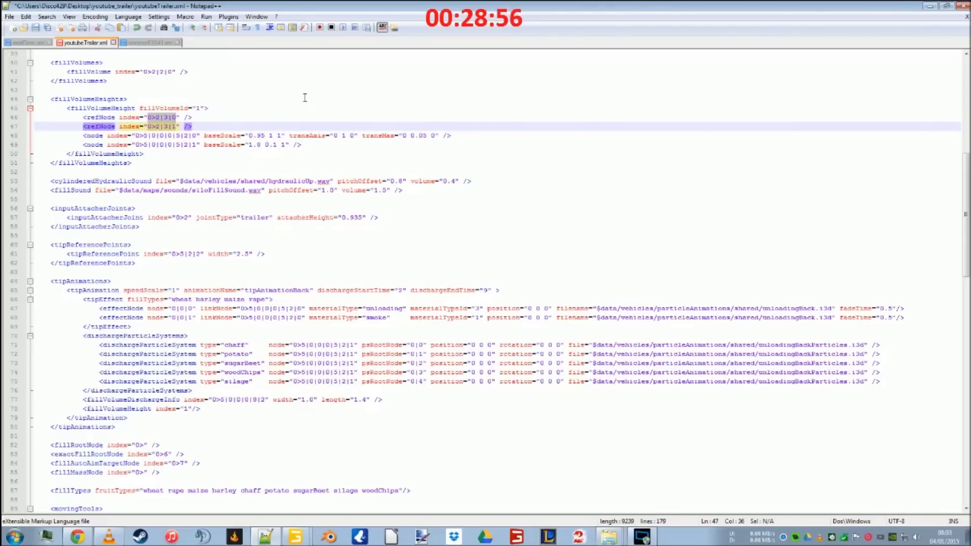
key("Down")
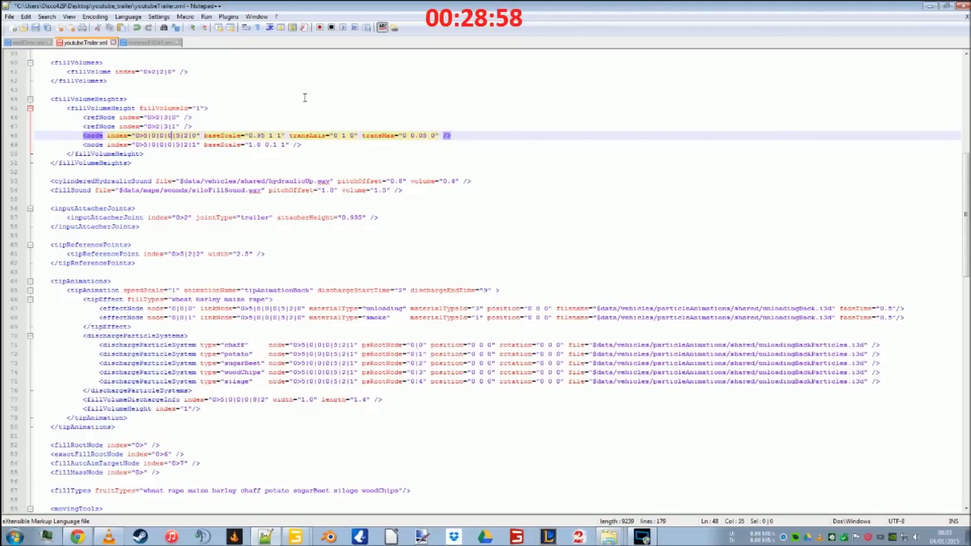
key("Left")
key("Left")
key("Left")
key("Left")
key("Down")
key("alt+shift+Right")
key("alt+shift+Right")
key("alt+shift+Right")
key("alt+shift+Right")
key("alt+shift+Right")
key("alt+shift+Right")
key("alt+shift+Right")
key("alt+shift+Right")
key("alt+shift+Right")
key("alt+shift+Right")
key("alt+shift+Right")
key("alt+shift+Right")
key("alt+shift+Right")
key("alt+shift+Right")
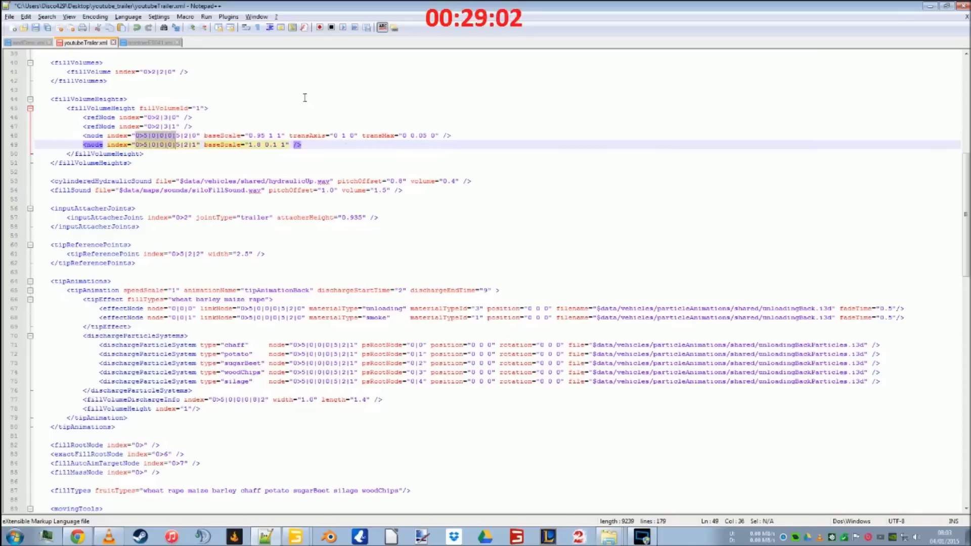
type("0>2|3|0 0>2|3|1")
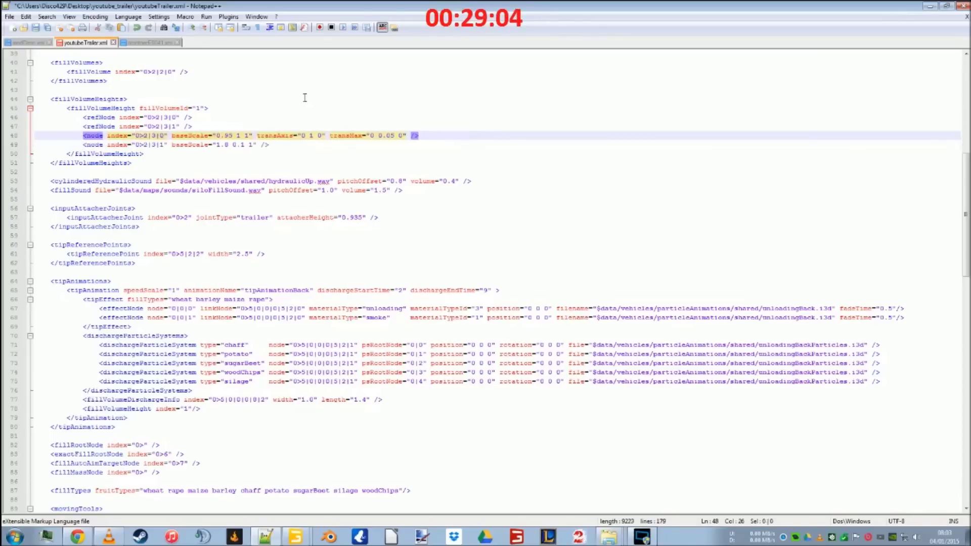
Change the two fillVolumeHeight node indices to 0>2|4|0 and 0>2|4|1
key("Right")
key("Right")
key("Right")
key("Delete")
type("4")
key("Down")
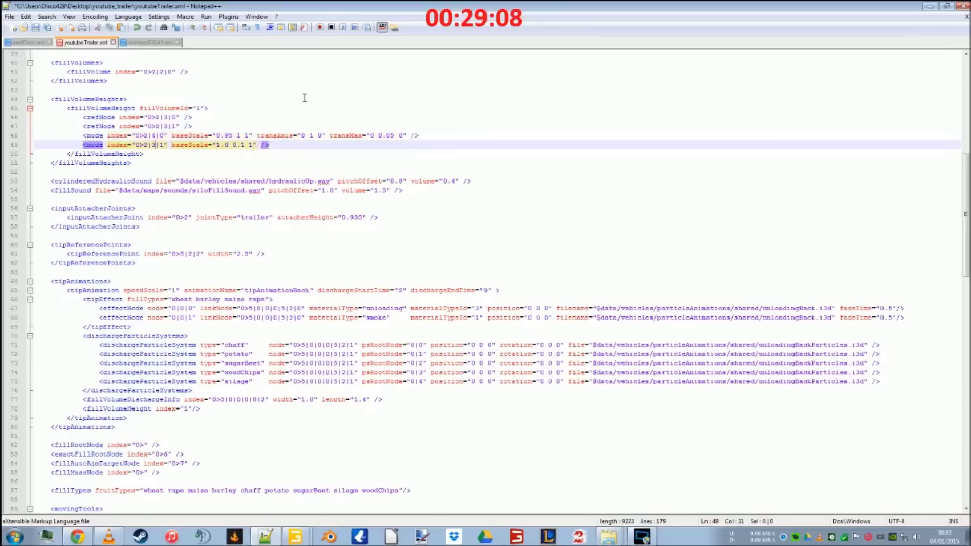
key("BackSpace")
type("4")
Review the cylinderedHydraulicSound, fillSound and inputAttacherJoint entries in youtubeTrailer.xml
left_click(180, 181)
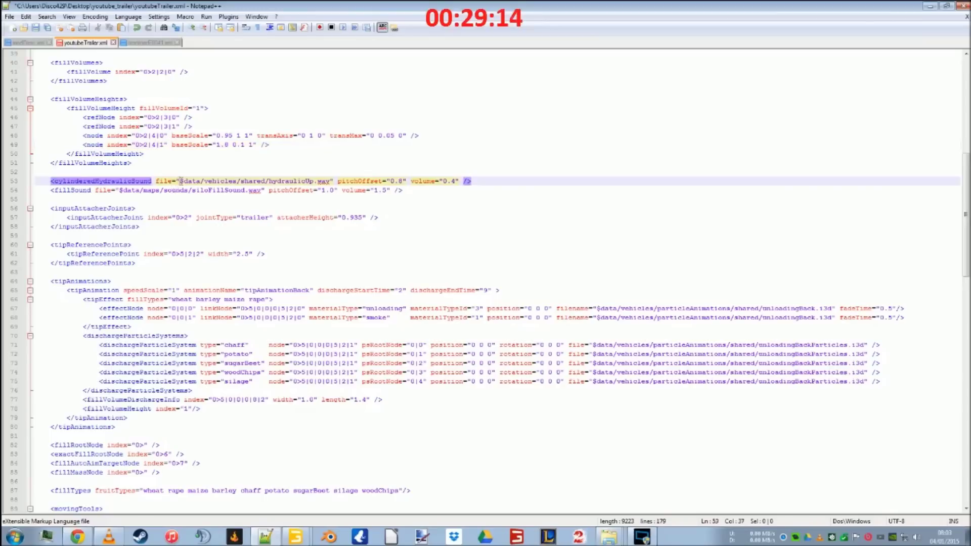
left_click(189, 190)
left_click(180, 181)
left_click(136, 217)
Import attacher.i3d into the youtubetrailer scene in GIANTS Editor and move attacherJoint under trailerCol
mouse_move(303, 537)
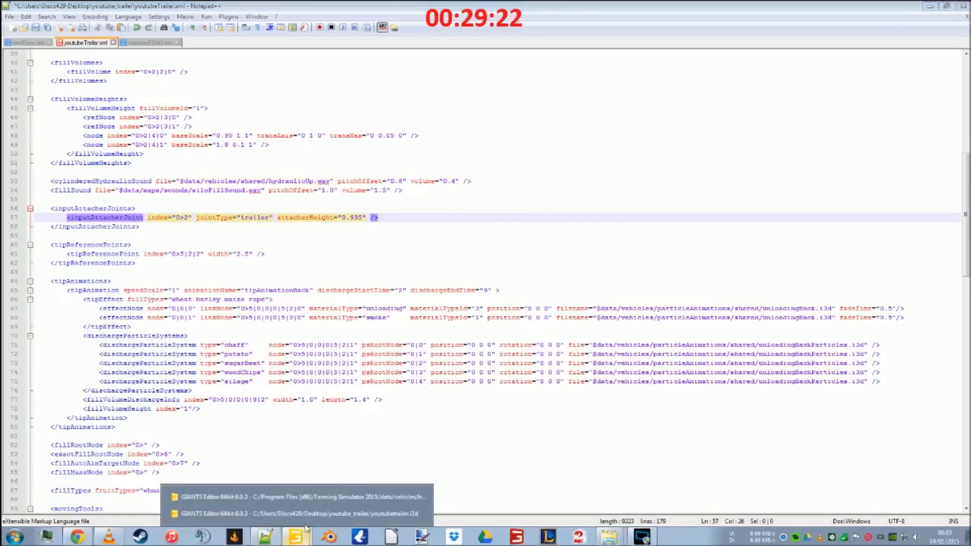
left_click(309, 515)
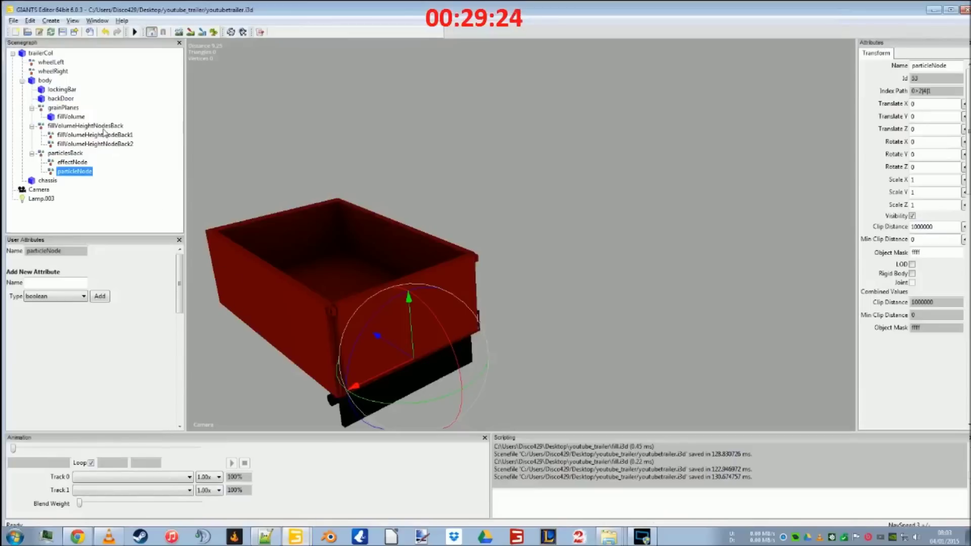
left_click(13, 20)
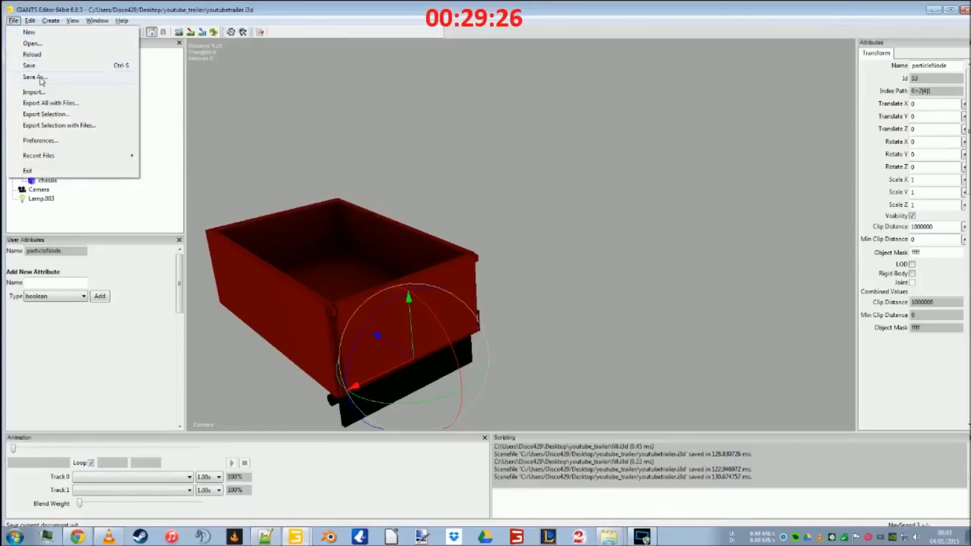
left_click(41, 96)
double_click(136, 101)
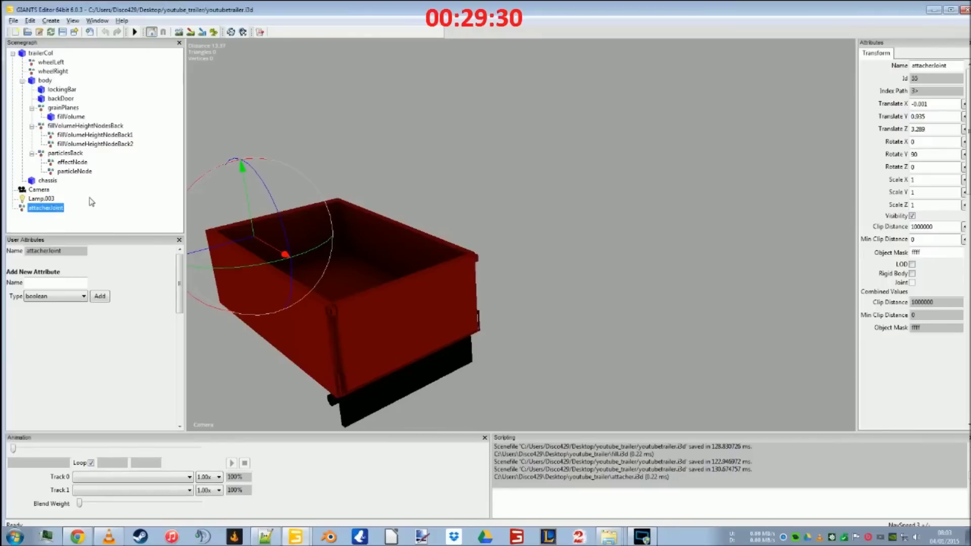
key("Delete")
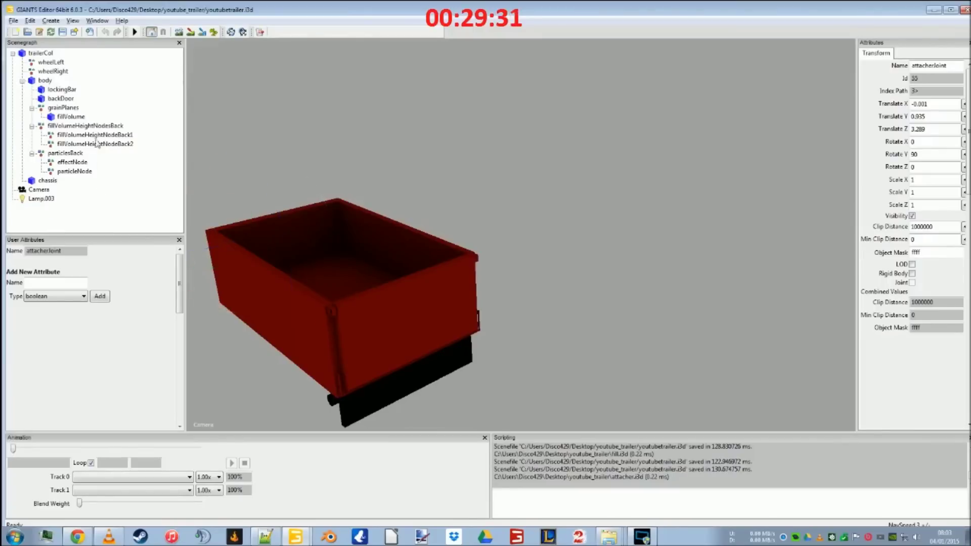
left_click(43, 53)
key("ctrl+z")
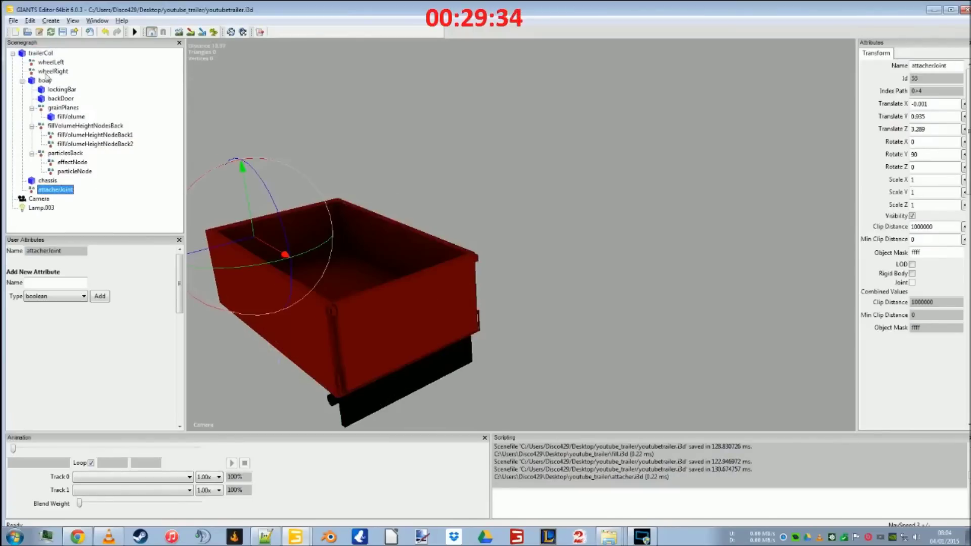
left_click(23, 81)
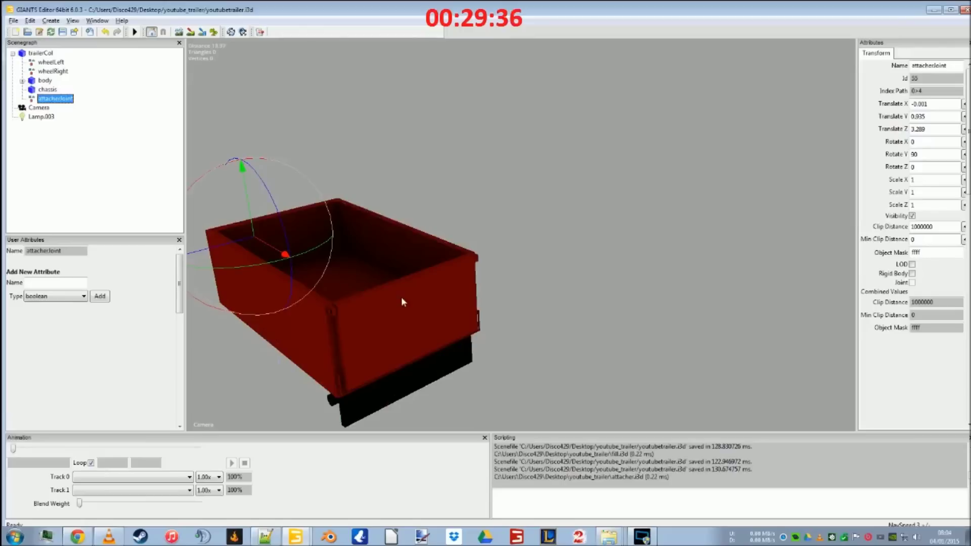
Lower attacherJoint to the height of the drawbar, to a Translate Y of about -0.305
middle_click_drag(465, 373, 504, 180)
left_click_drag(501, 145, 493, 244)
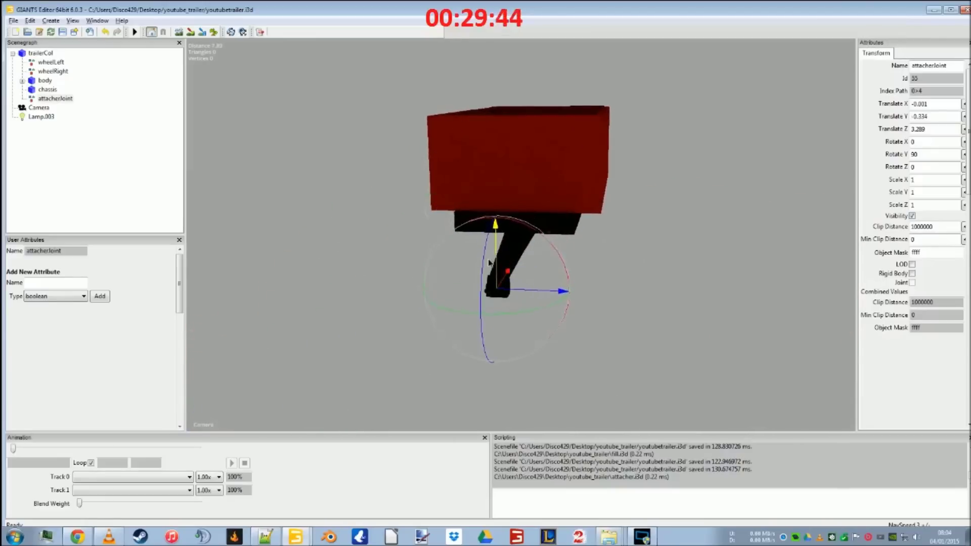
middle_click_drag(646, 314, 487, 354)
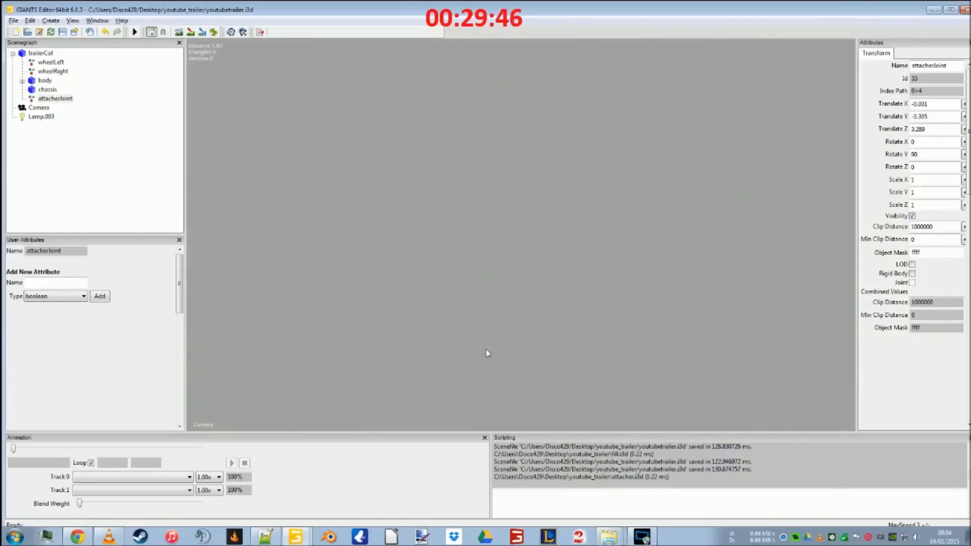
Centre attacherJoint on the drawbar by setting its Translate X to 0
middle_click_drag(565, 353, 364, 338)
middle_click_drag(409, 222, 463, 241)
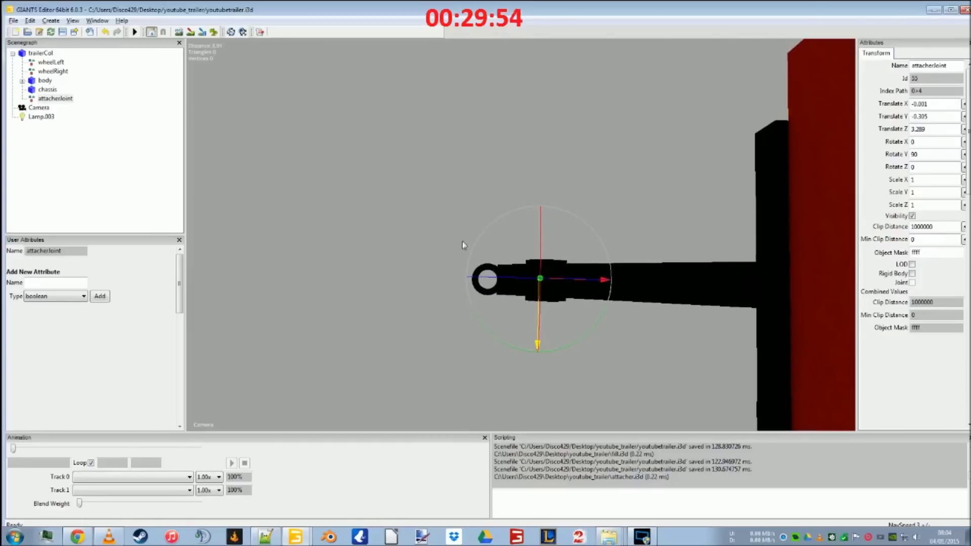
left_click(922, 104)
double_click(920, 104)
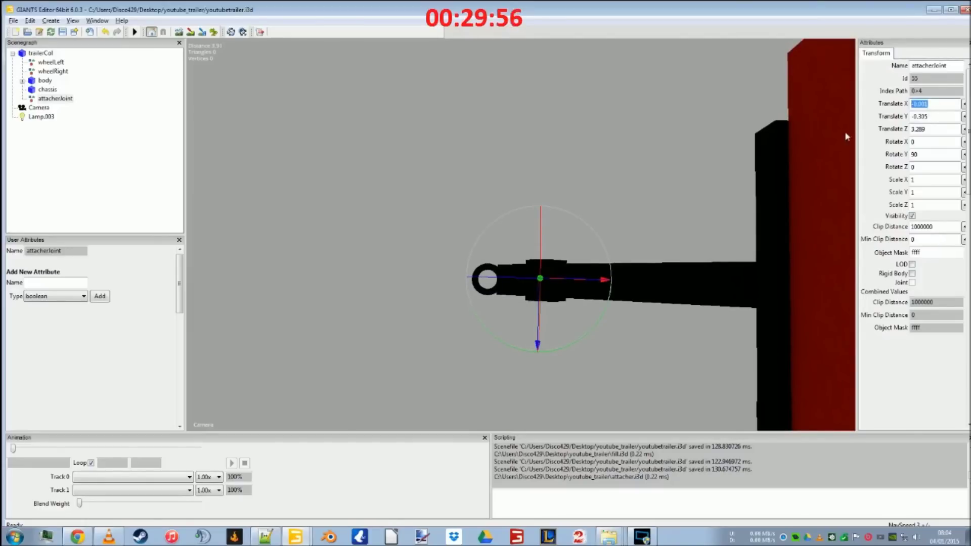
type("0")
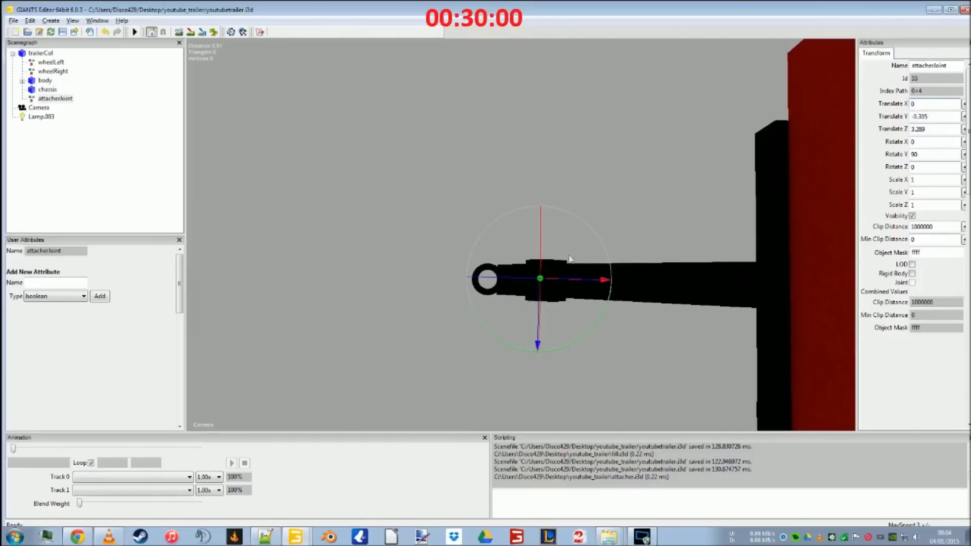
Move attacherJoint along the drawbar into the hitch ring, to a Translate Z of about 3.606, and save the scene
left_click_drag(598, 296, 542, 312)
middle_click_drag(545, 339, 560, 350)
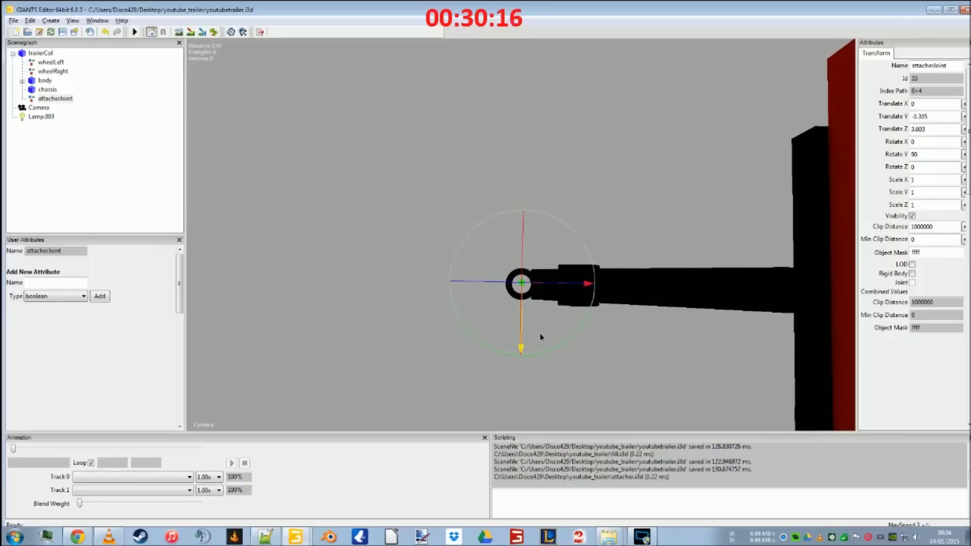
right_click_drag(575, 342, 571, 348)
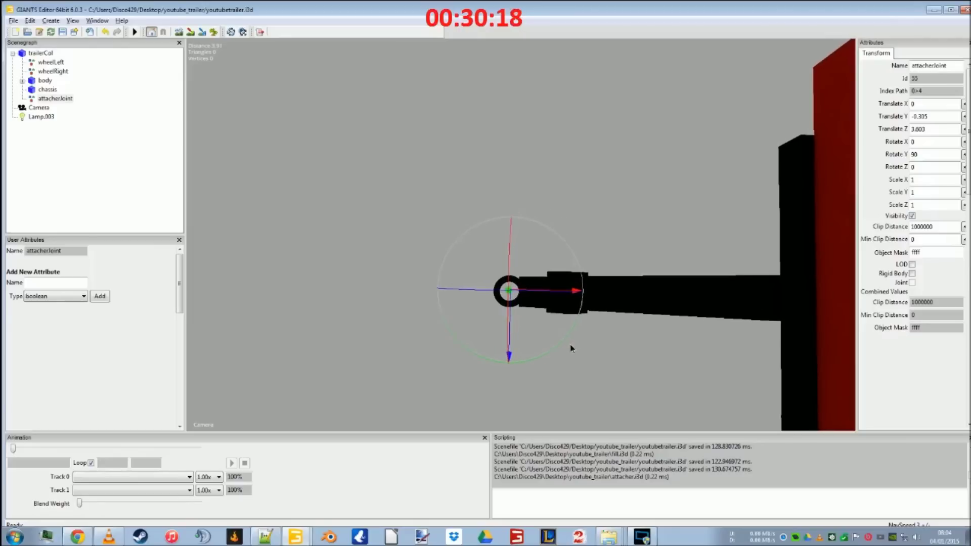
left_click_drag(561, 306, 560, 303)
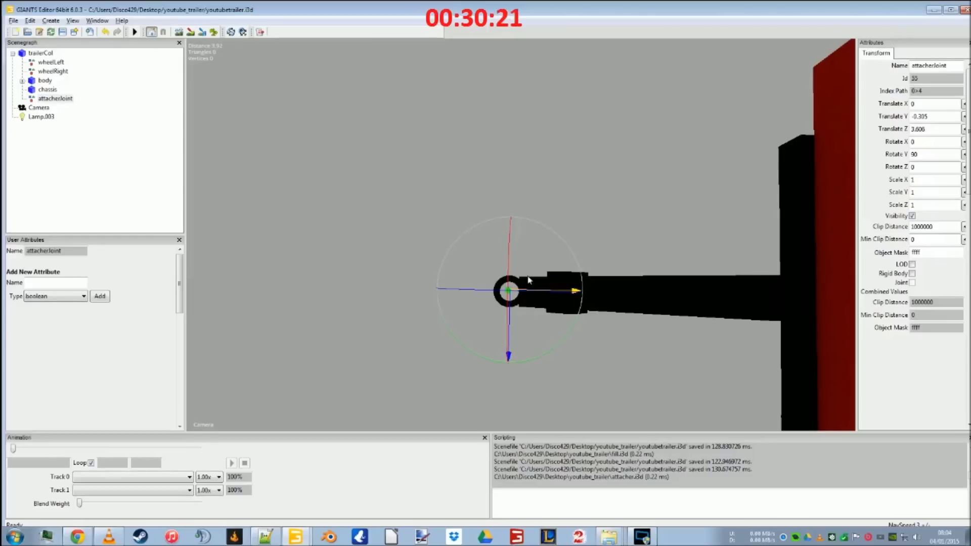
left_click(63, 32)
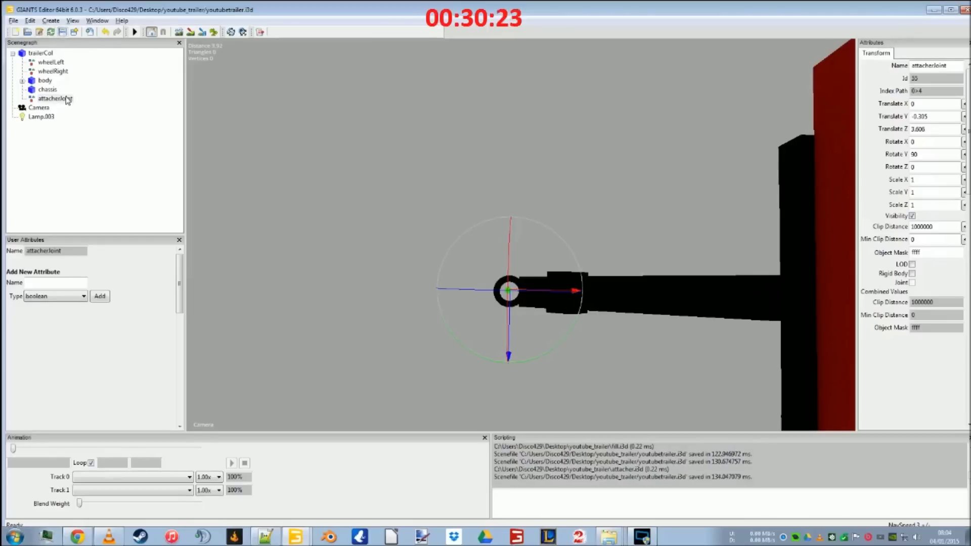
Switch to Notepad++ and change the inputAttacherJoint index in youtubeTrailer.xml to 0>4
left_click(279, 539)
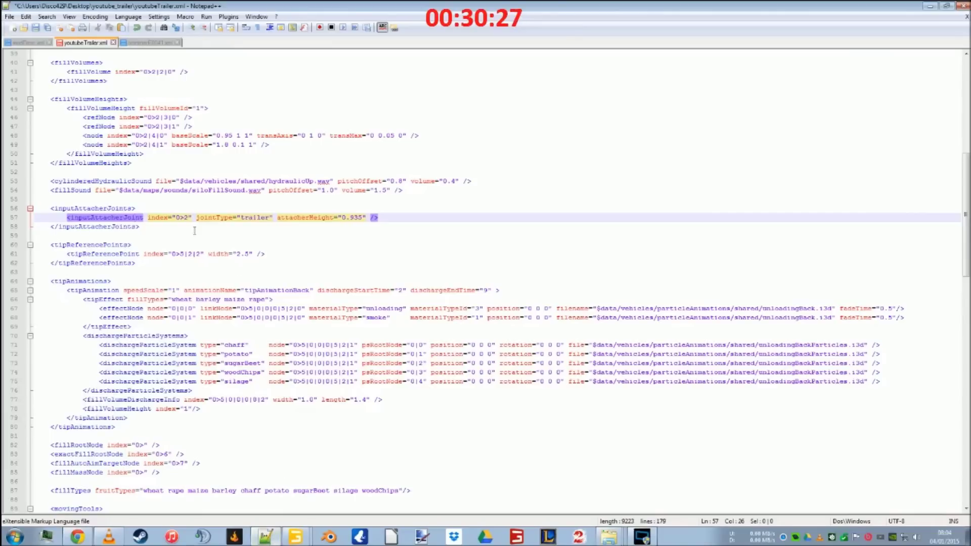
key("BackSpace")
type("4")
Locate the node for the tipReferencePoint index 0>5|2|2 in the brantnerE8041 scene in GIANTS Editor and examine its placement
left_click(159, 255)
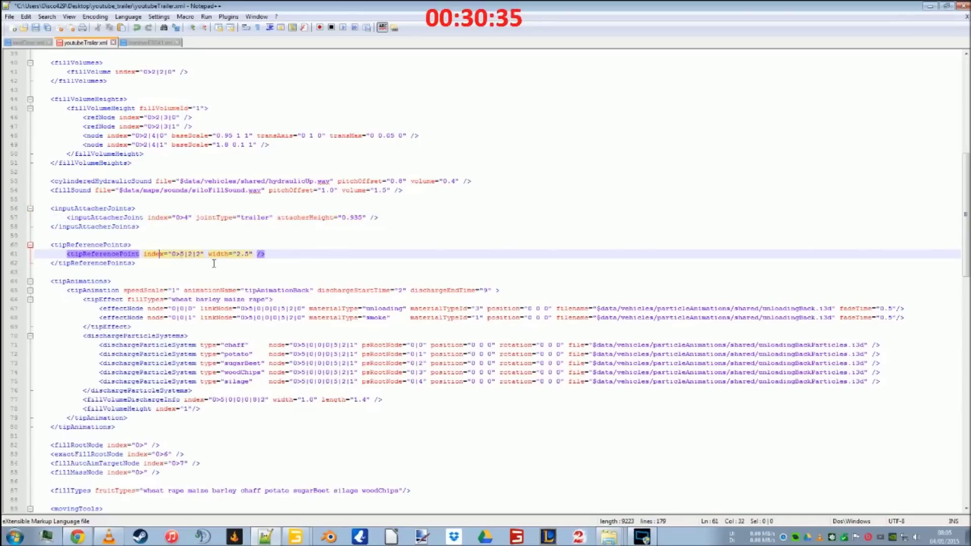
mouse_move(298, 541)
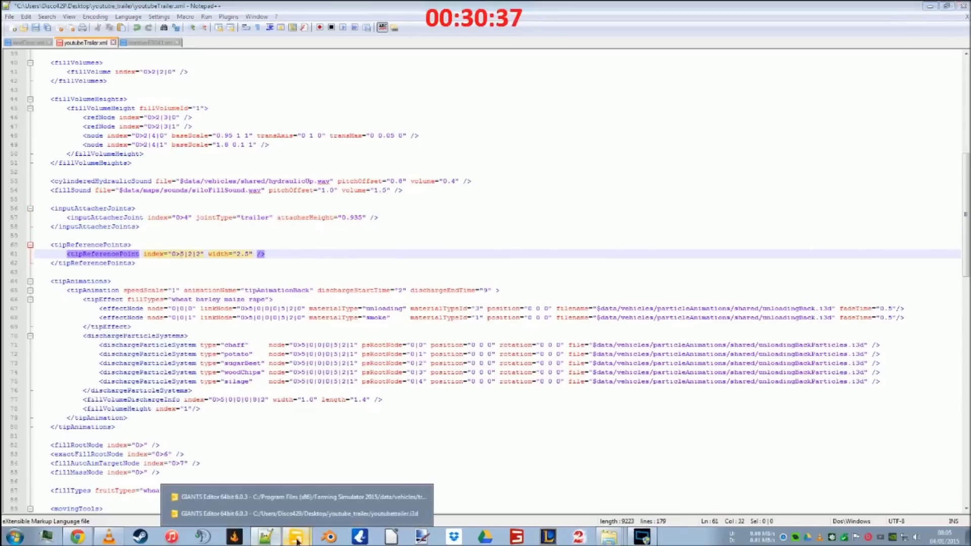
left_click(308, 516)
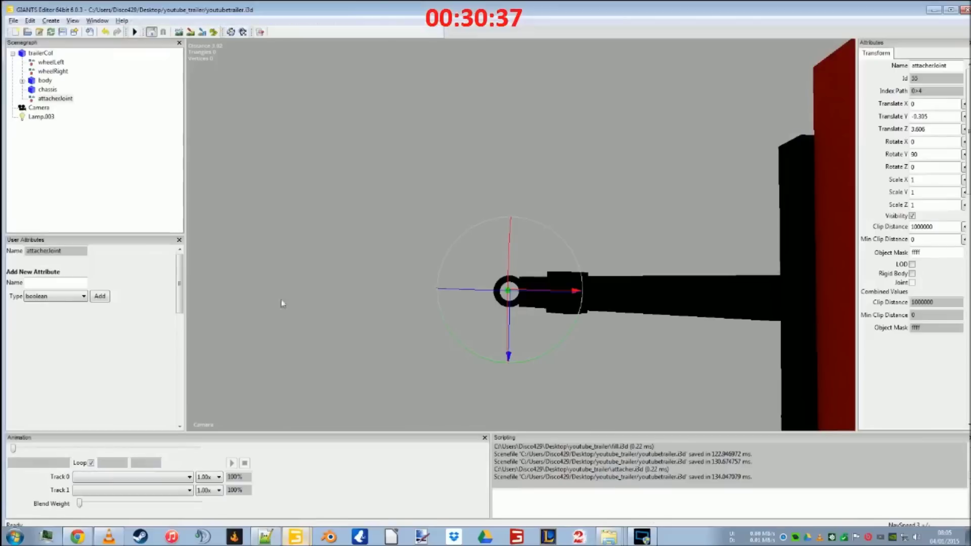
mouse_move(296, 537)
left_click(305, 492)
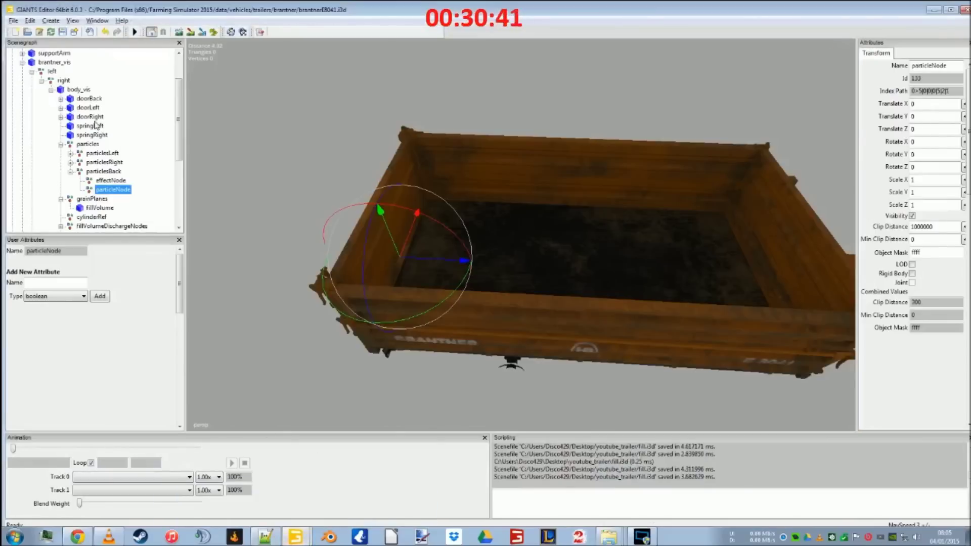
left_click(75, 93)
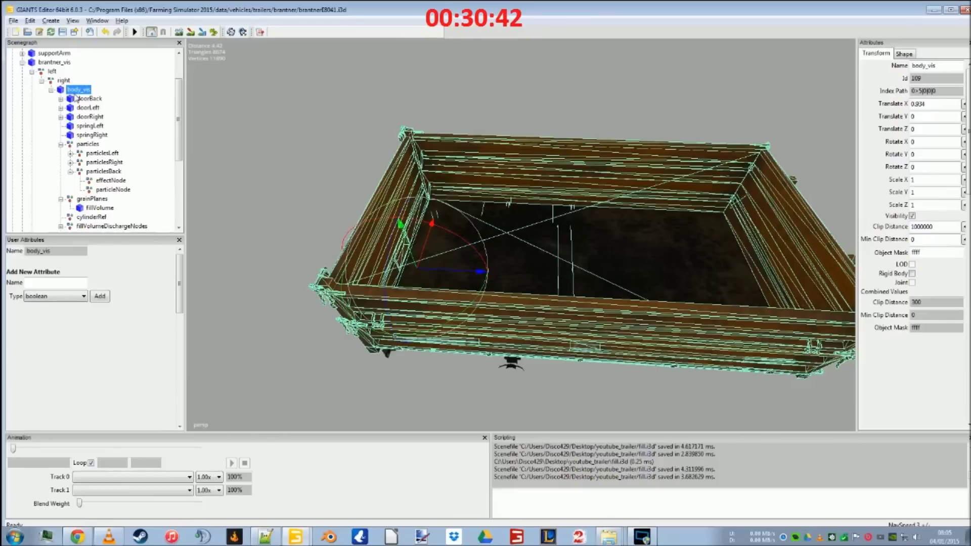
left_click(51, 91)
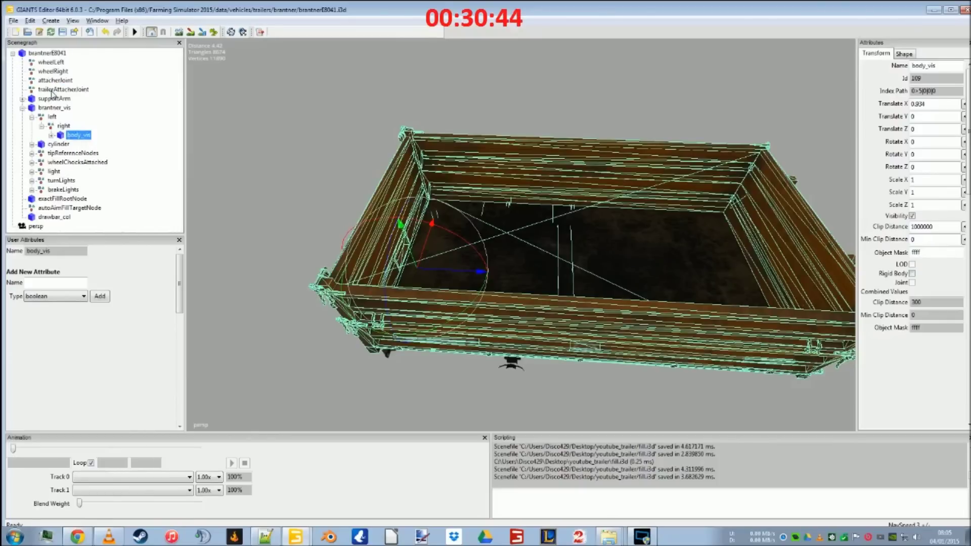
left_click(31, 118)
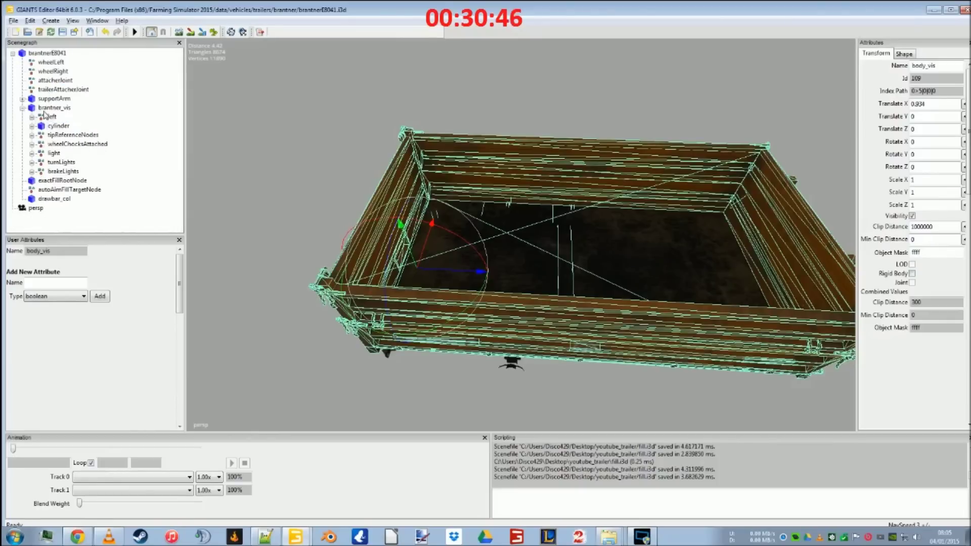
left_click(45, 109)
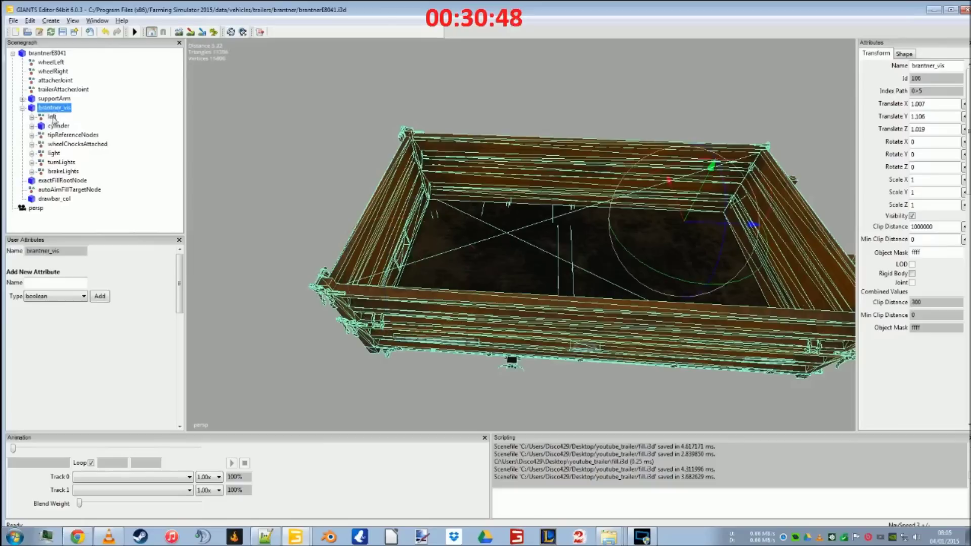
left_click(63, 135)
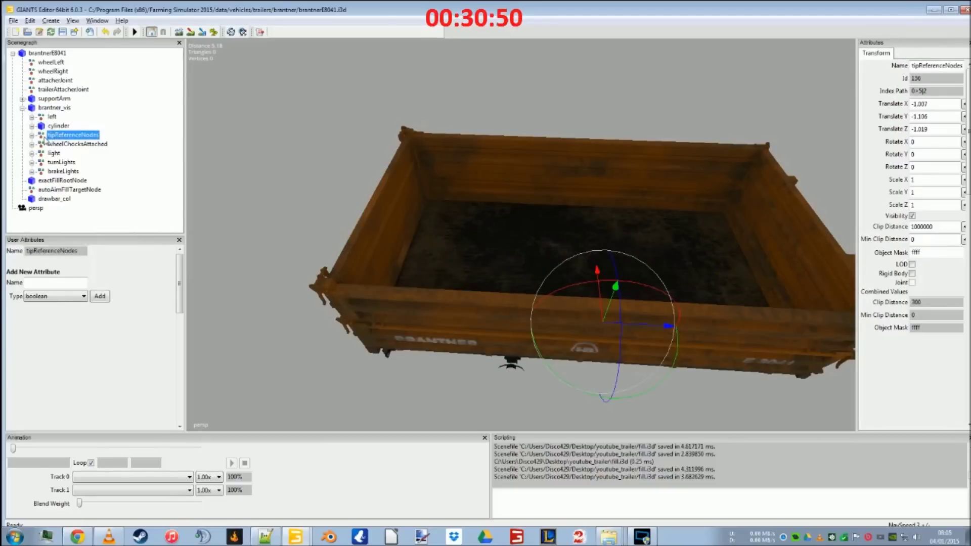
left_click(31, 135)
left_click(67, 162)
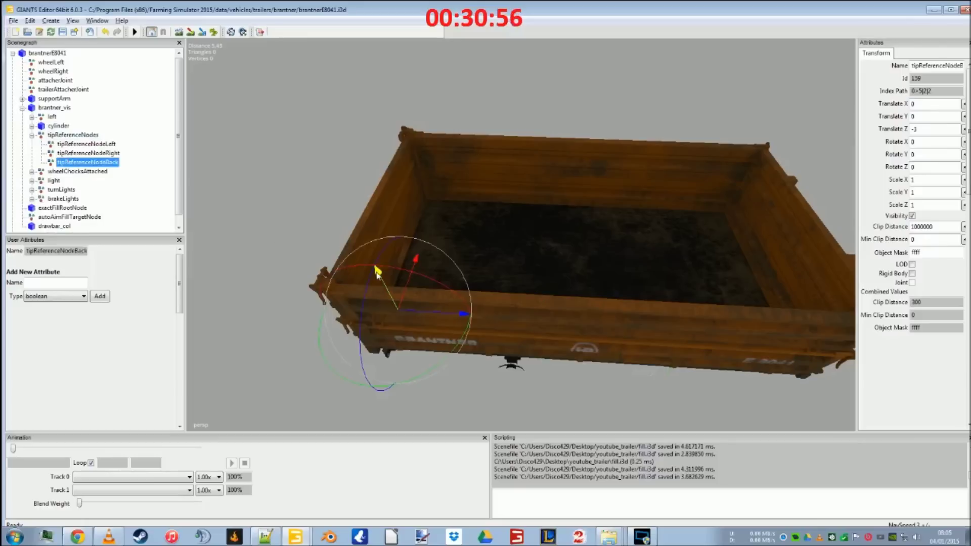
scroll(397, 256, "up", 5)
middle_click_drag(469, 328, 303, 168)
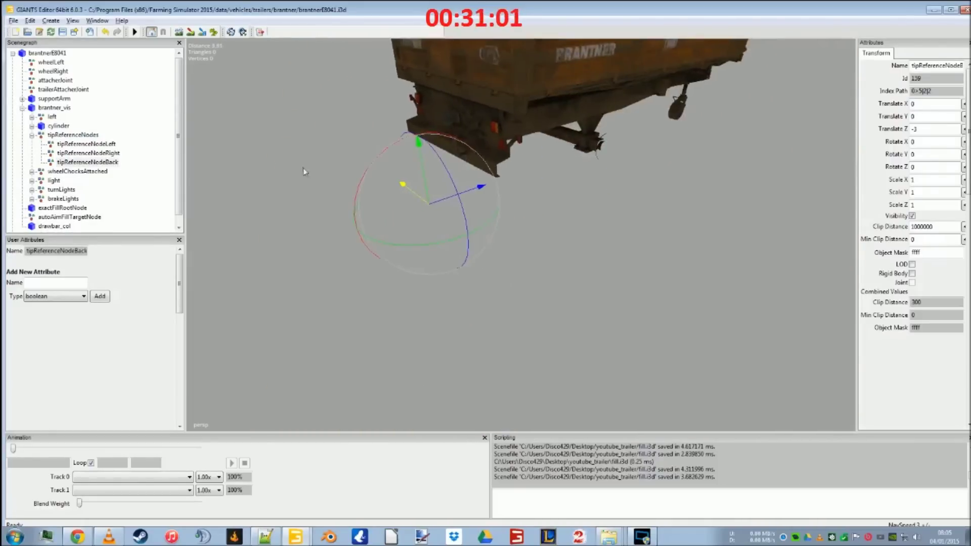
Export tipReferenceNodeBack from the brantnerE8041 scene, overwriting fill.i3d in the youtube_trailer folder
left_click(85, 163)
left_click(13, 21)
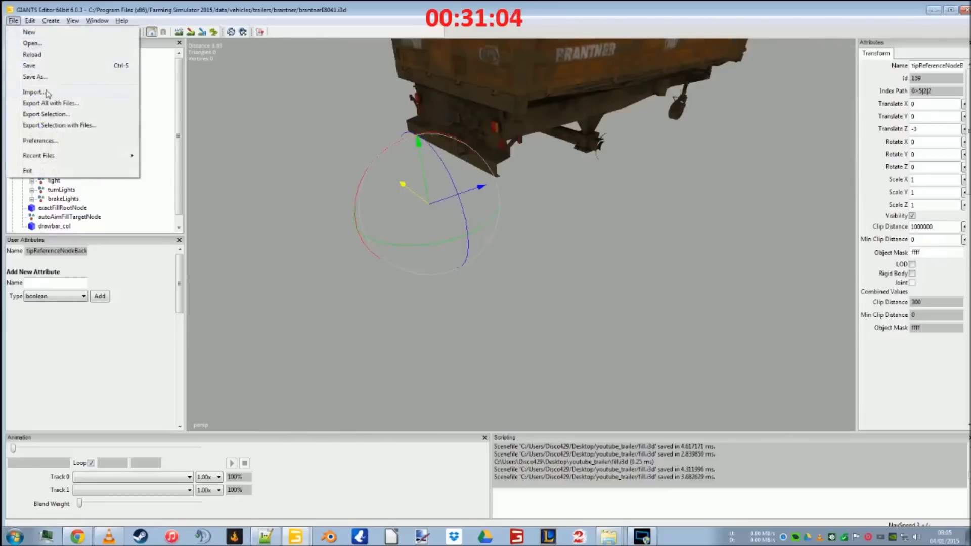
left_click(44, 114)
left_click(114, 106)
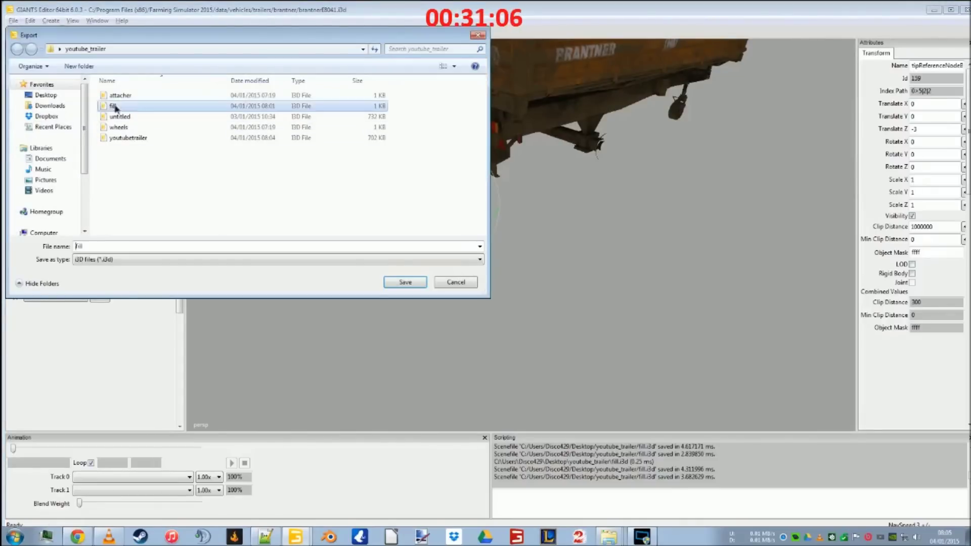
left_click(115, 107)
left_click(516, 271)
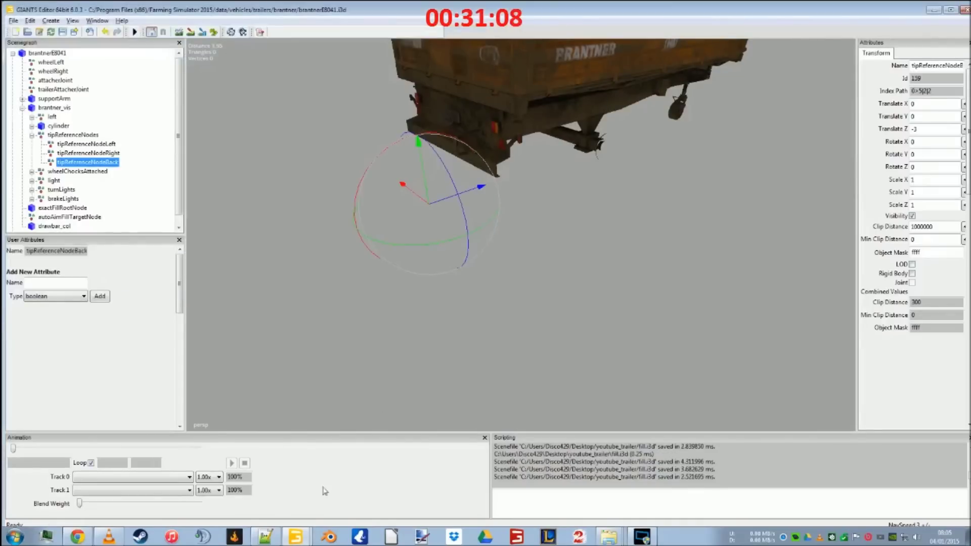
Import fill.i3d into the youtubetrailer scene and move tipReferenceNodeBack under trailerCol
left_click(309, 517)
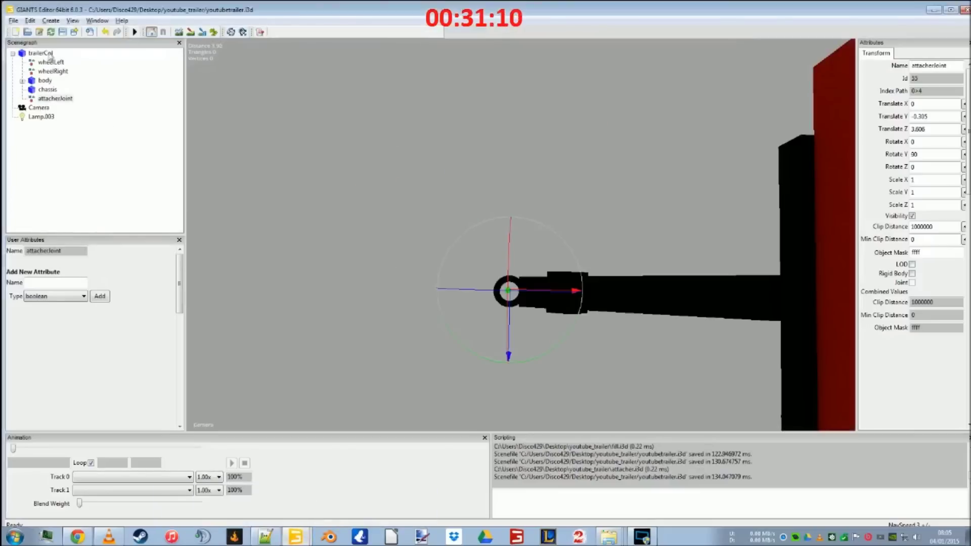
left_click(13, 21)
left_click(57, 93)
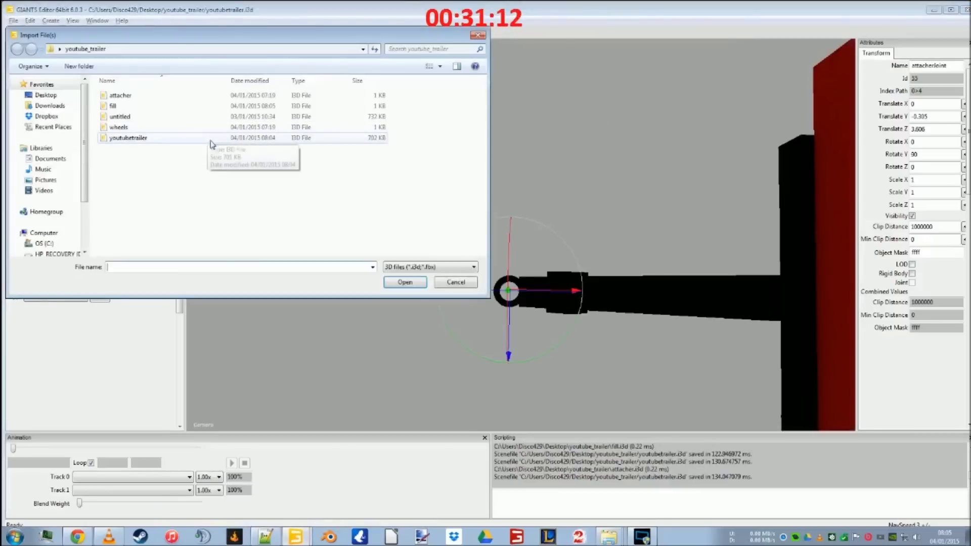
double_click(121, 106)
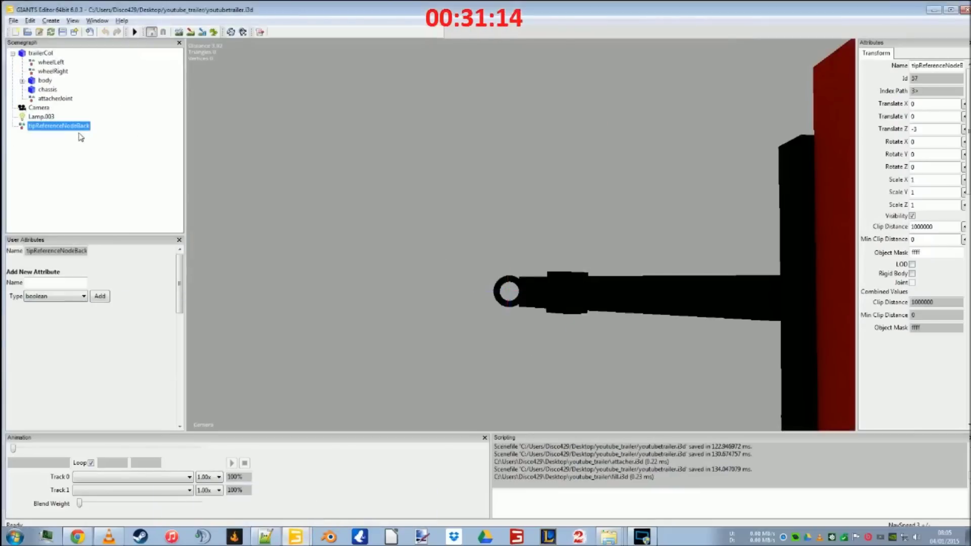
key("Delete")
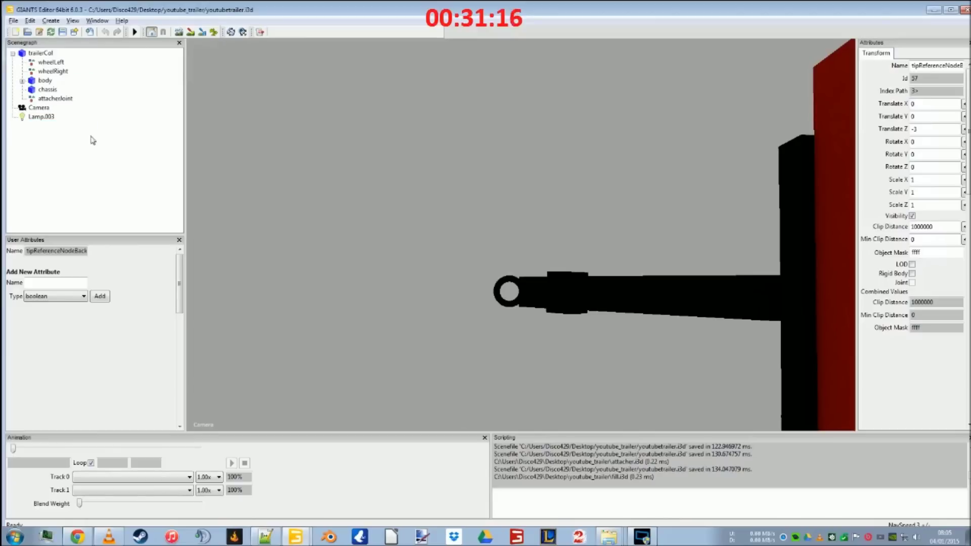
left_click(41, 54)
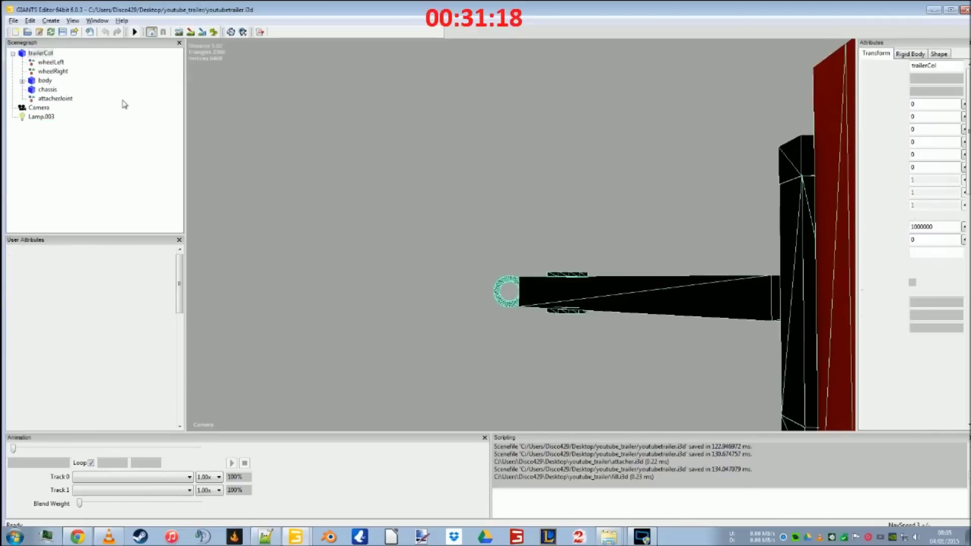
key("ctrl+v")
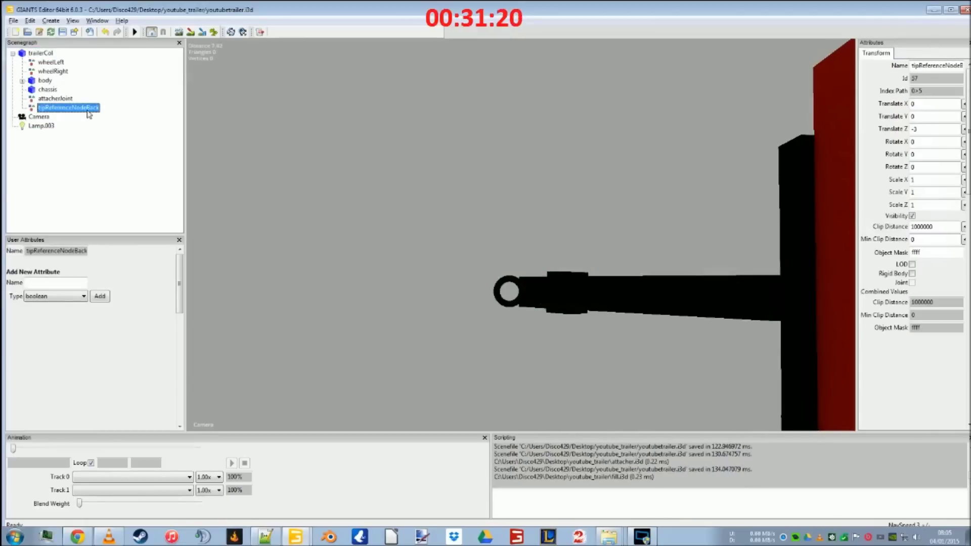
Compare the placement of tipReferenceNodeBack behind the custom trailer with the same node in the brantnerE8041 scene
middle_click_drag(354, 232, 308, 282)
mouse_move(300, 537)
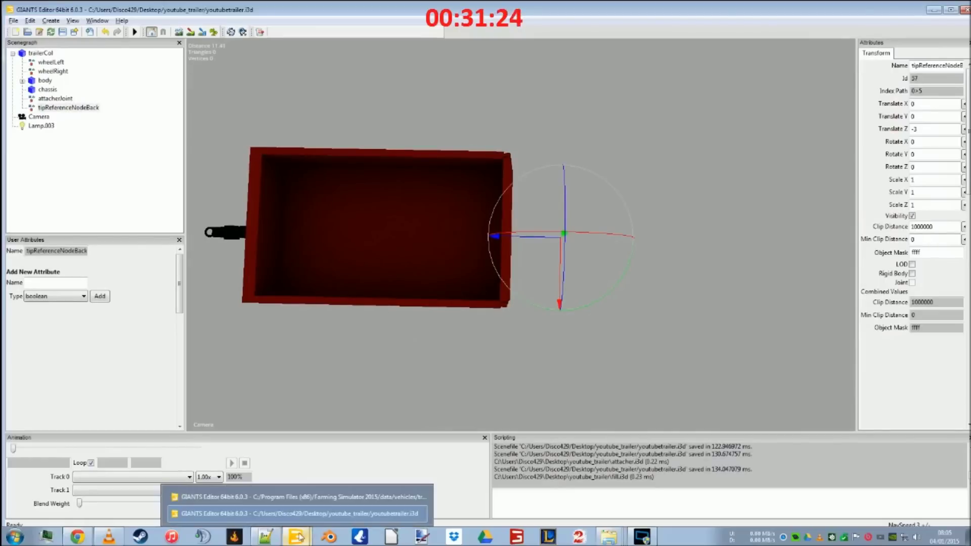
left_click(328, 497)
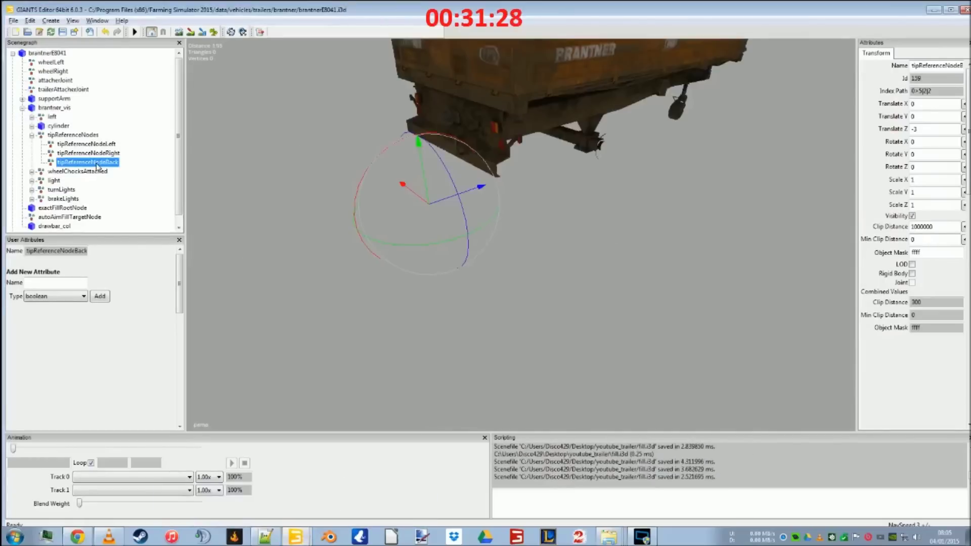
left_click(305, 539)
left_click(313, 516)
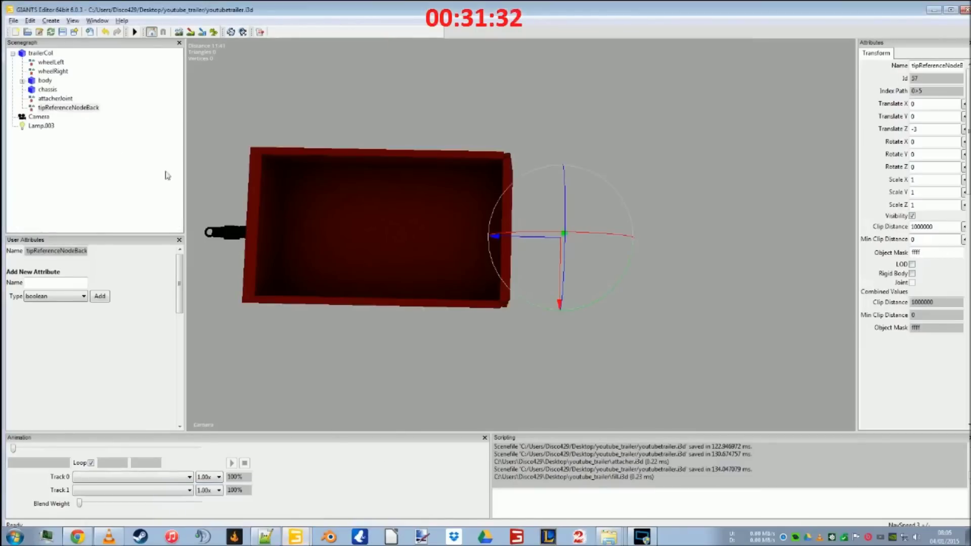
left_click(53, 98)
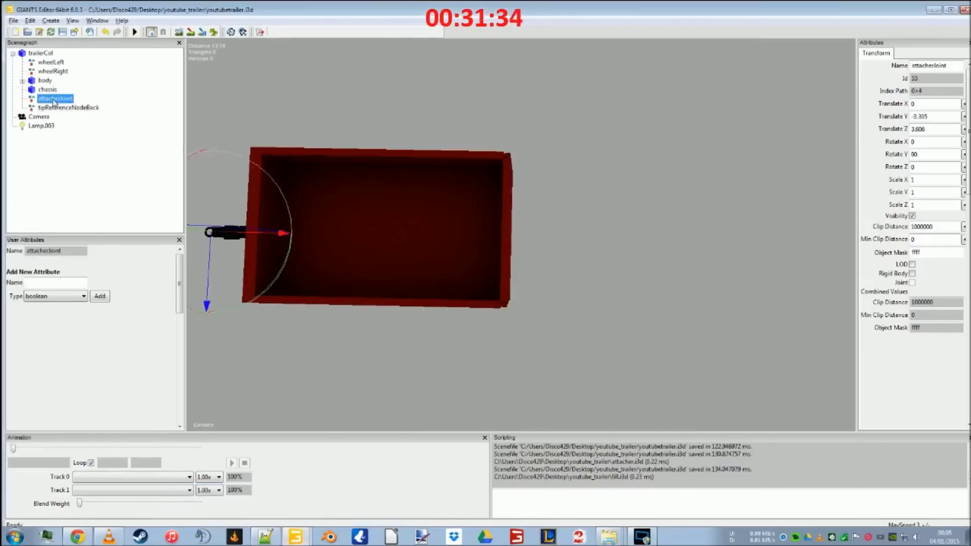
left_click(73, 109)
Compare the origin height of trailerCol with that of the brantnerE8041 root object, viewing both trailers from the side
middle_click_drag(415, 347, 396, 191)
left_click(41, 56)
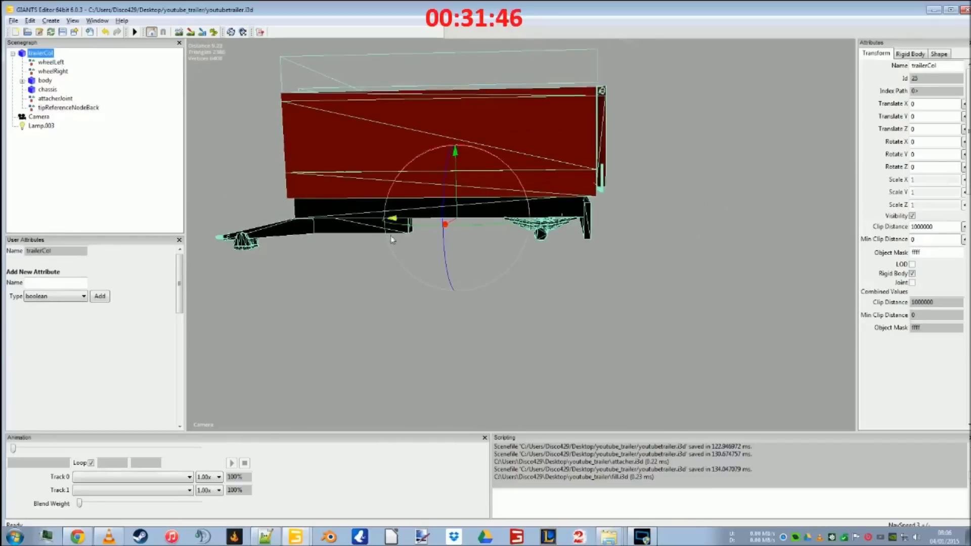
left_click(297, 537)
left_click(311, 500)
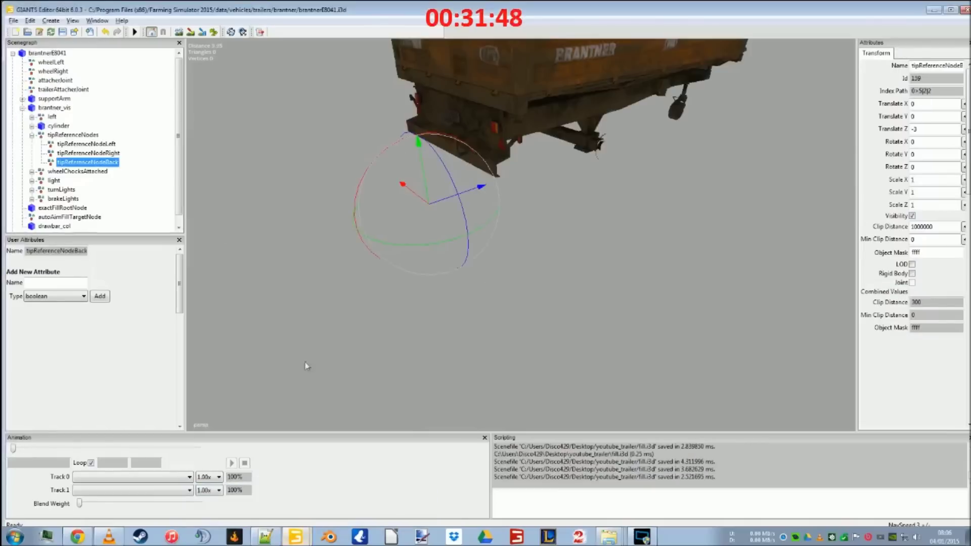
left_click(76, 52)
middle_click_drag(440, 249, 407, 393)
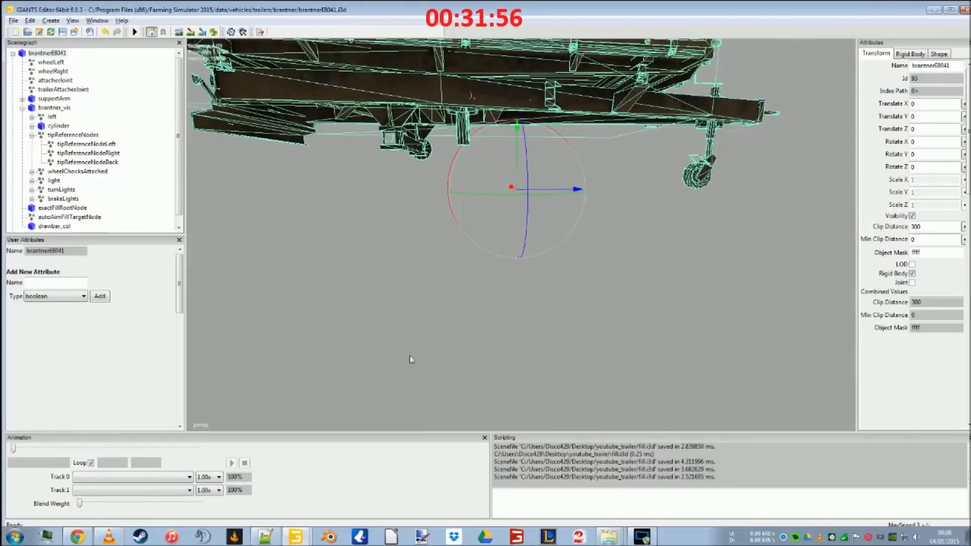
In the youtubetrailer scene, compare the trailerCol and body origins, and raise body to a Translate Y of 0.725
mouse_move(304, 539)
left_click(304, 521)
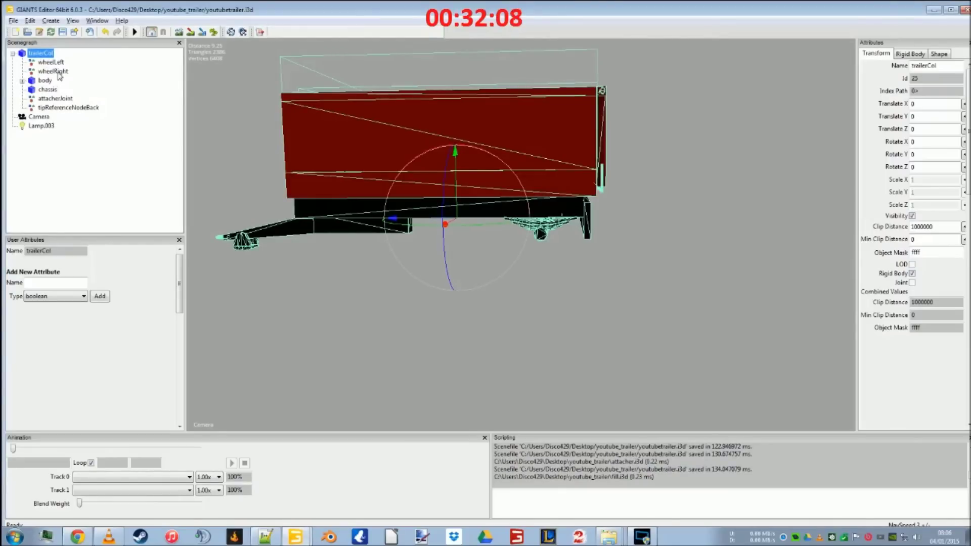
left_click(37, 80)
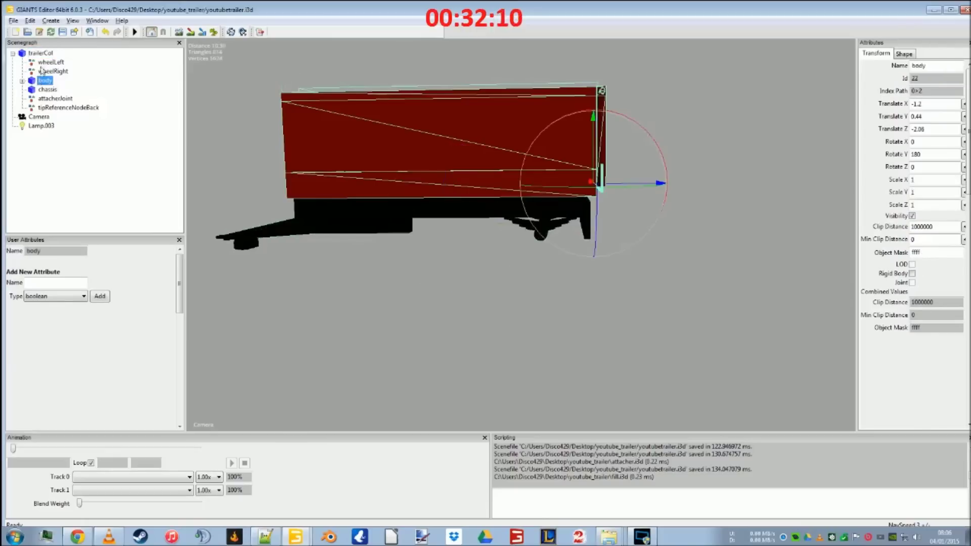
left_click(43, 53)
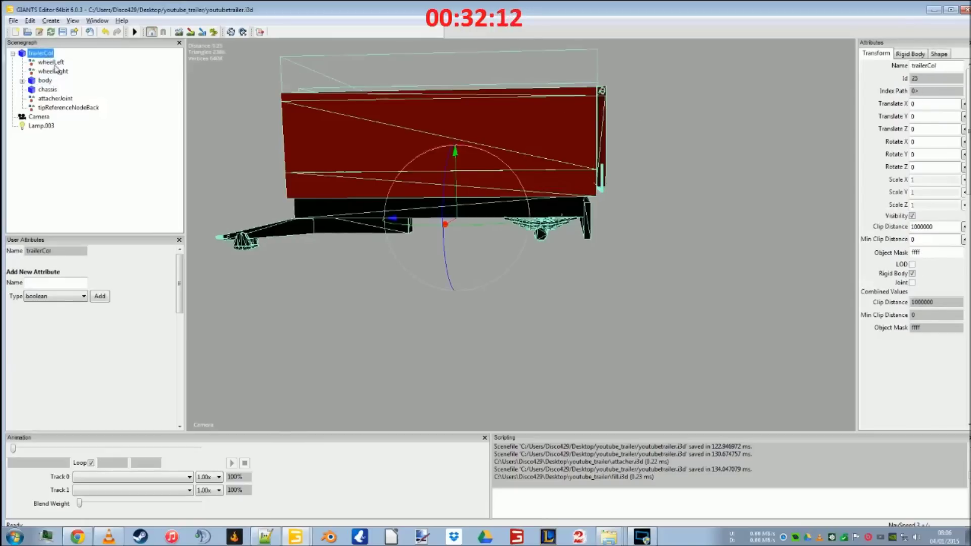
left_click(48, 81)
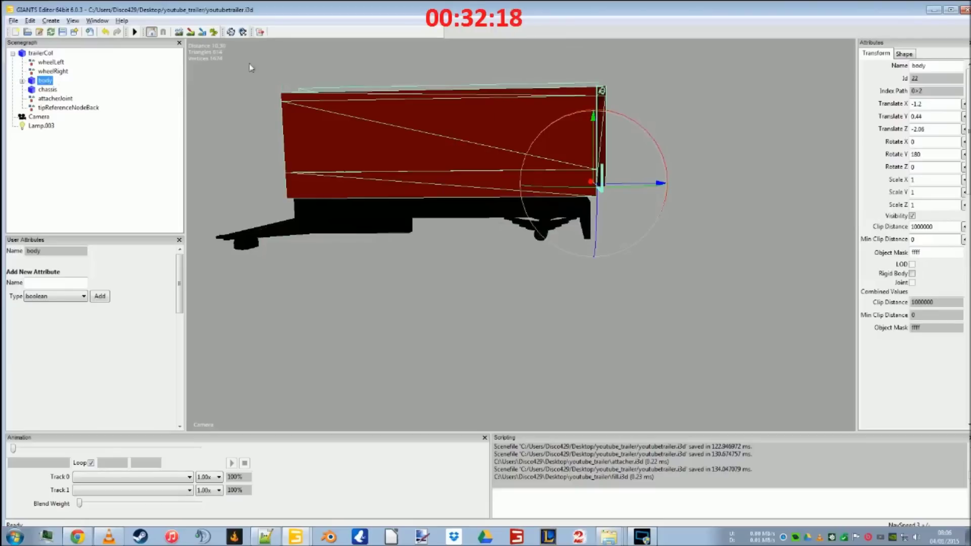
left_click(38, 54)
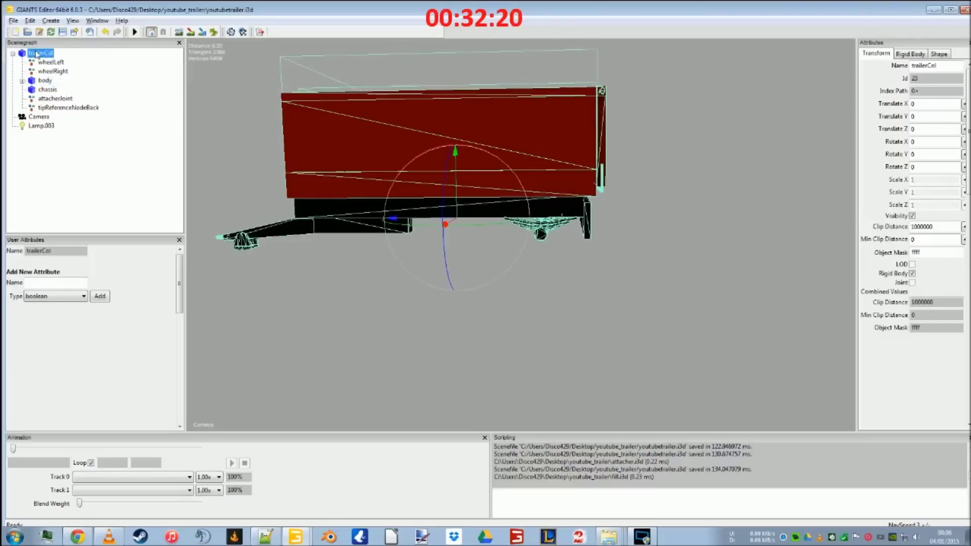
left_click(53, 82)
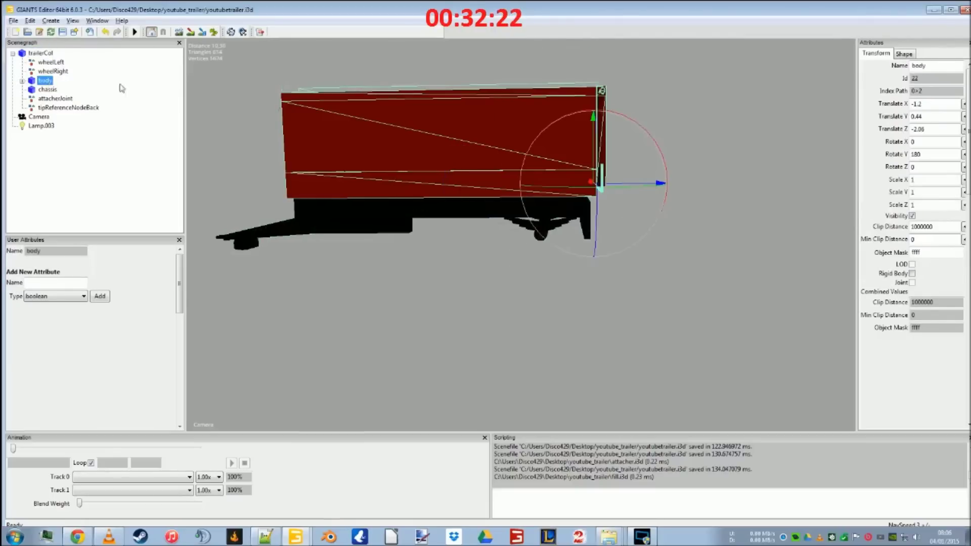
left_click_drag(590, 128, 589, 109)
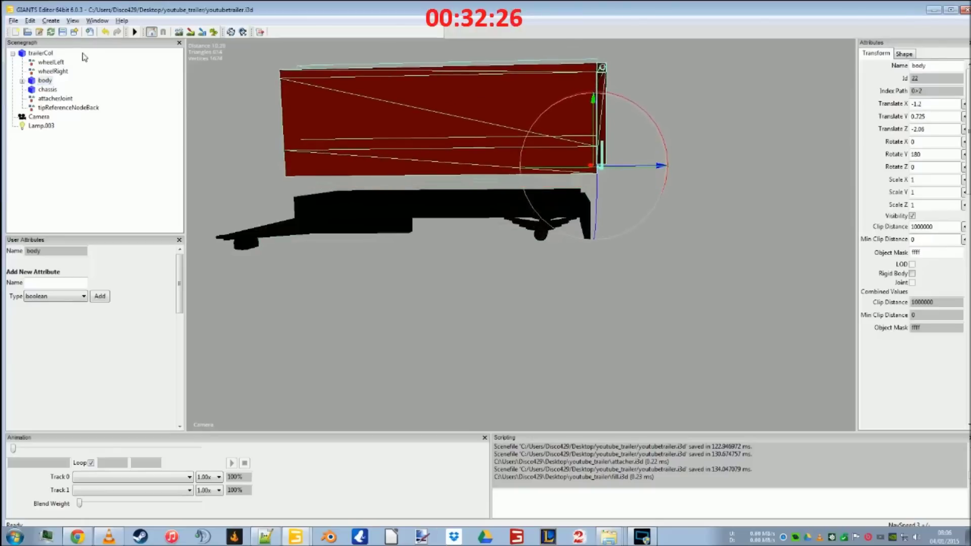
left_click(41, 54)
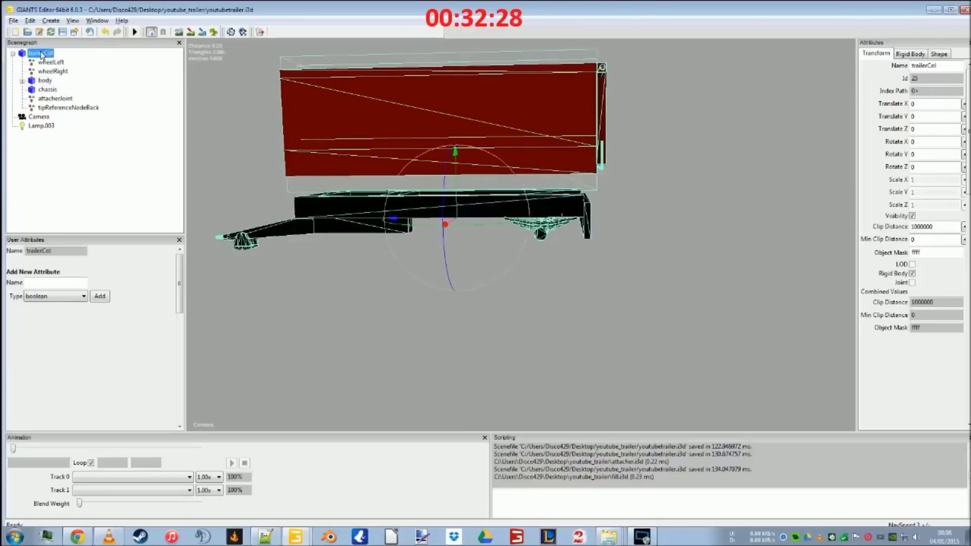
Set the chassis Translate Y to 0.725 to match the body's height
left_click(44, 81)
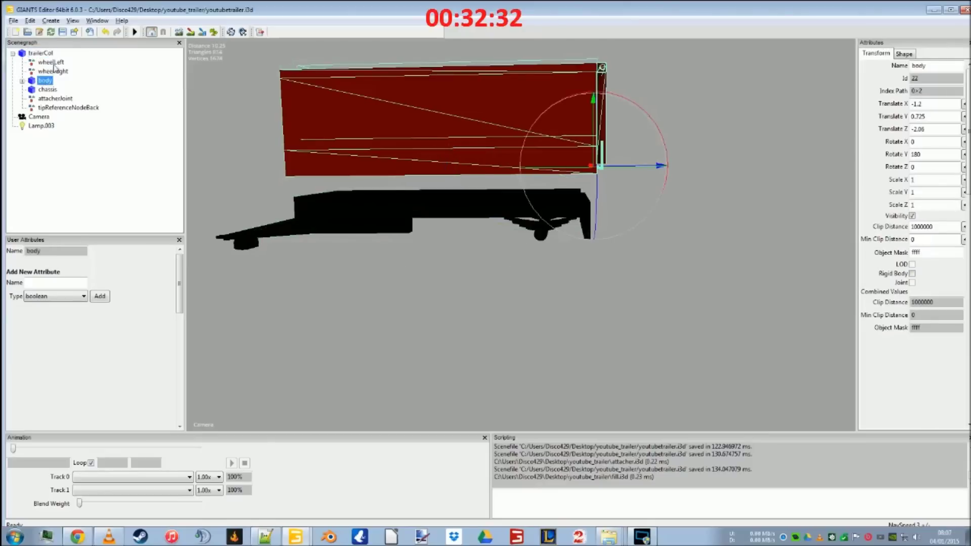
double_click(936, 121)
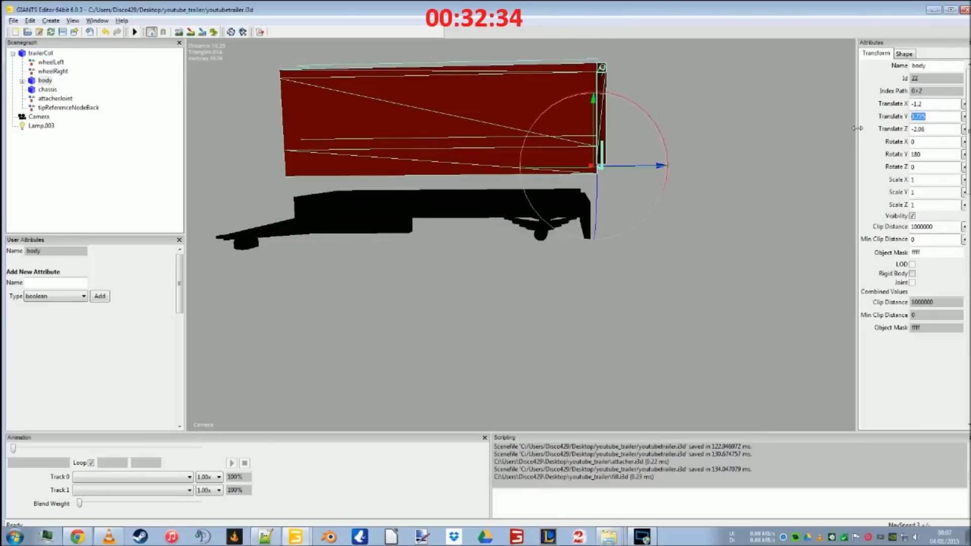
left_click(48, 89)
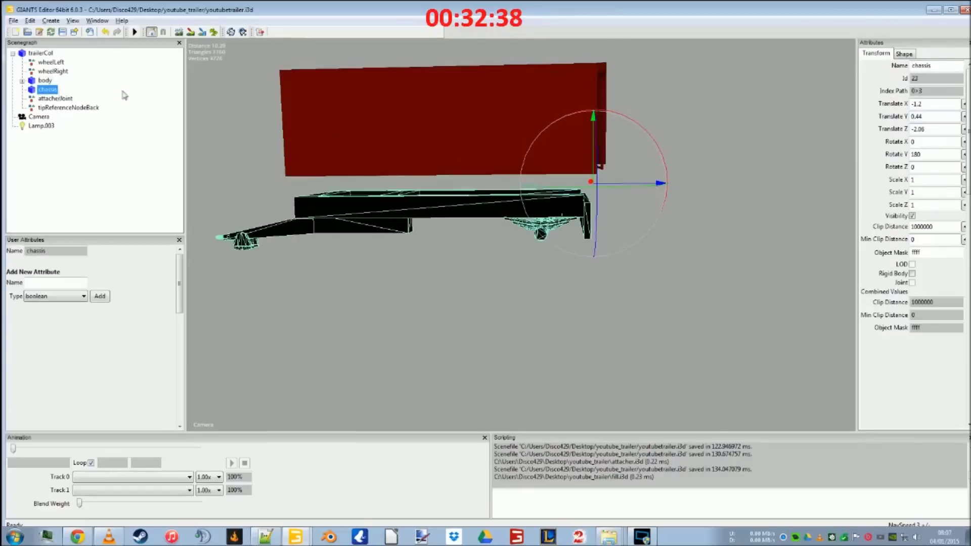
double_click(917, 116)
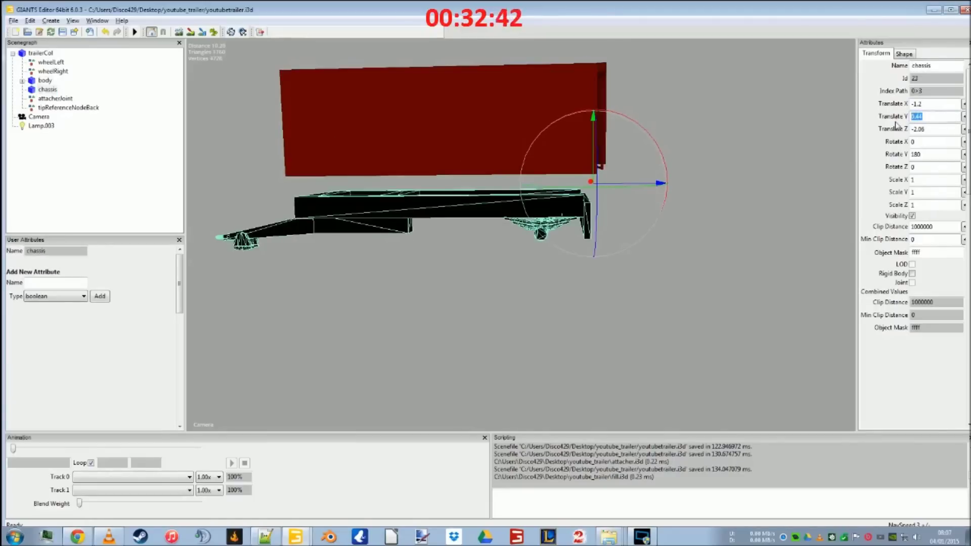
type("0.725")
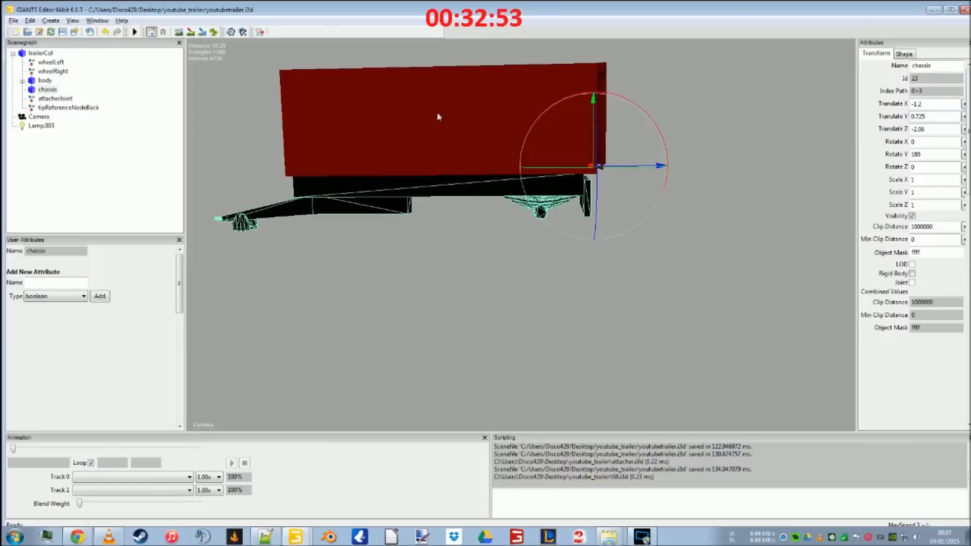
Raise wheelLeft to the axle's height at a Translate Y of 0.08
left_click(59, 62)
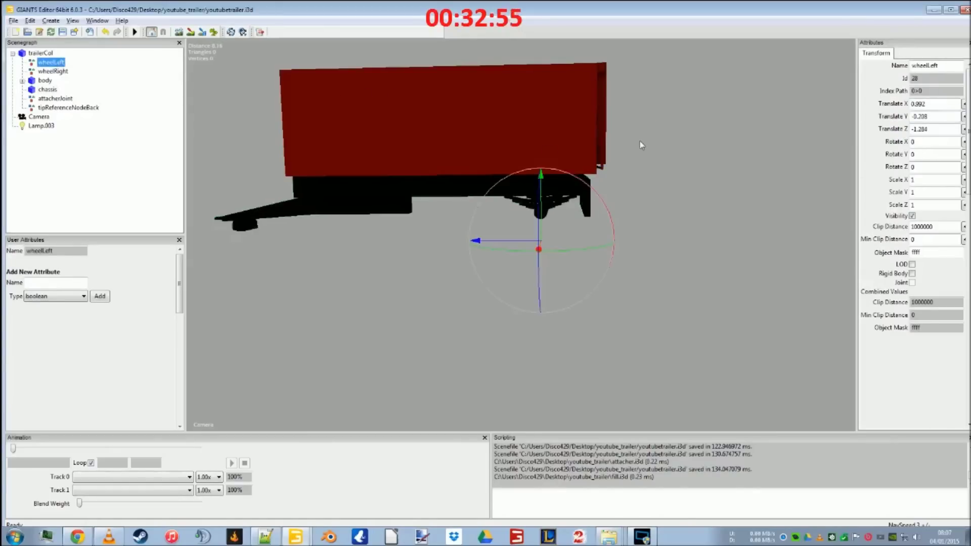
scroll(559, 203, "up", 2)
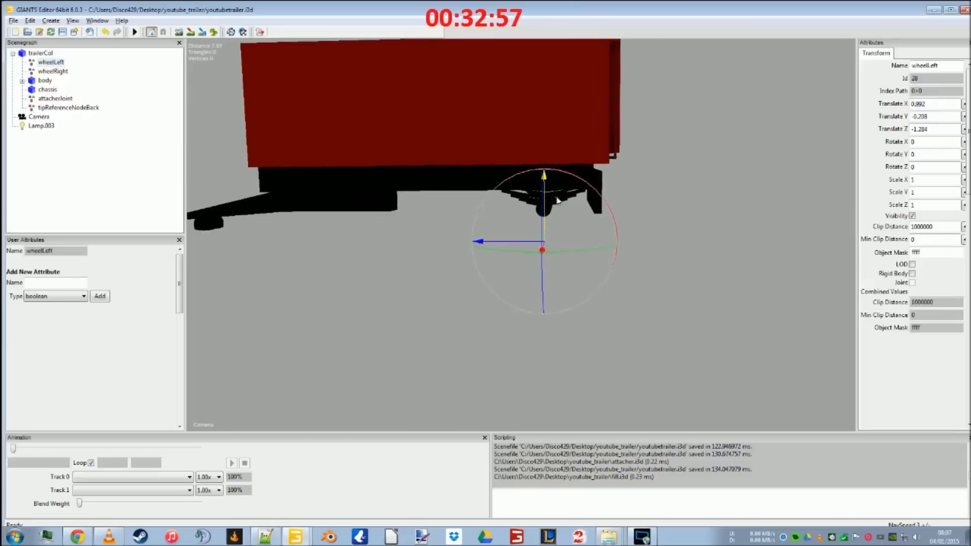
left_click_drag(554, 180, 553, 153)
middle_click_drag(556, 154, 624, 206)
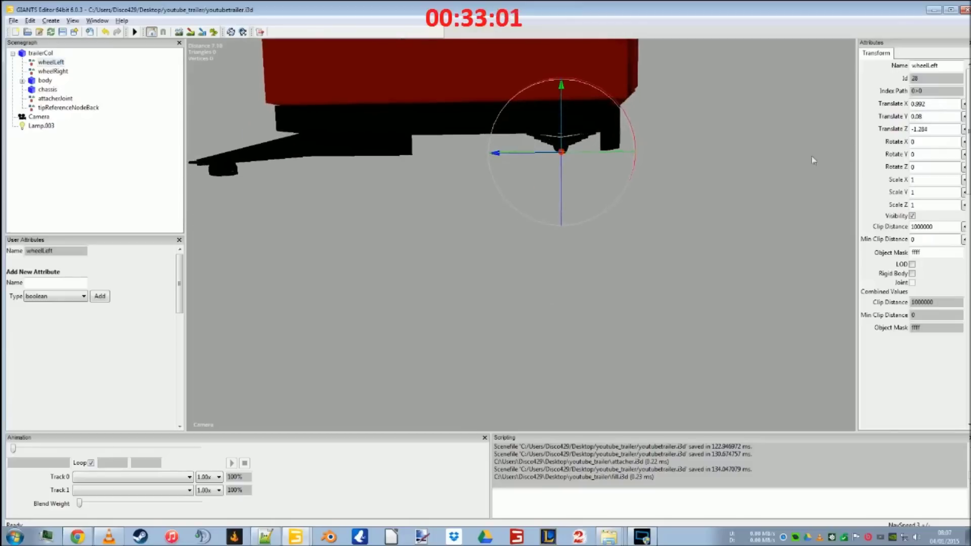
Set wheelRight's Translate Y to 0.08 so it matches wheelLeft
double_click(926, 116)
left_click(60, 72)
double_click(944, 116)
type("0.0")
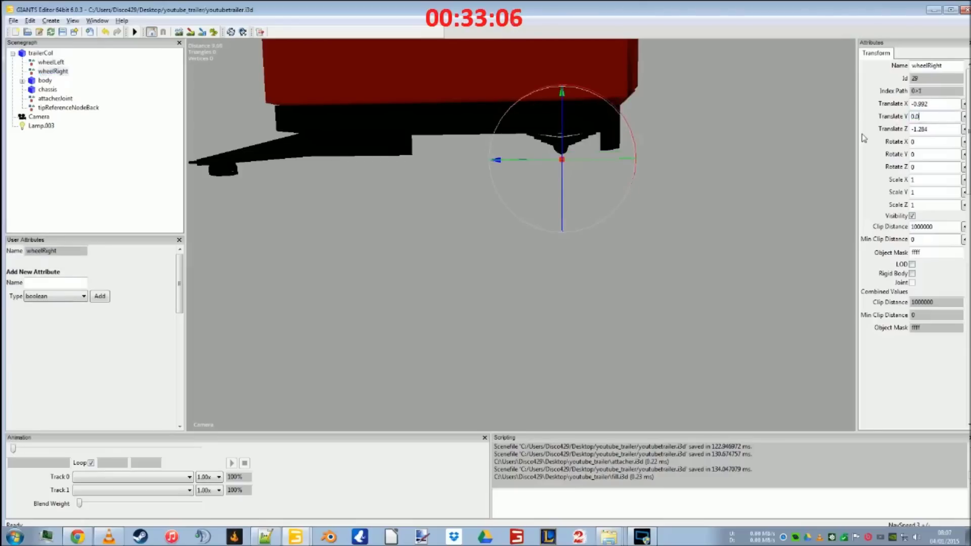
type("8")
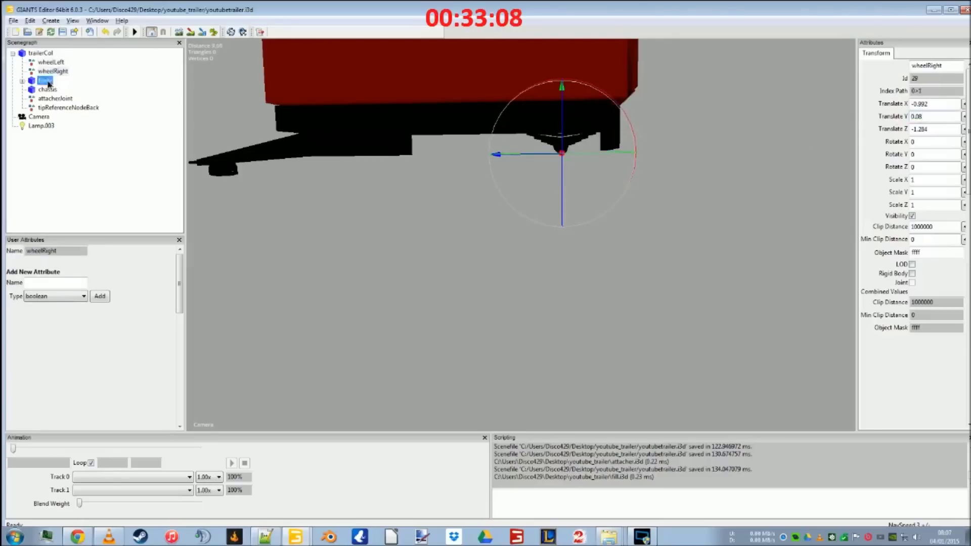
Raise attacherJoint to the height of the hitch eye at the front of the drawbar
left_click(48, 90)
left_click(53, 98)
key("f")
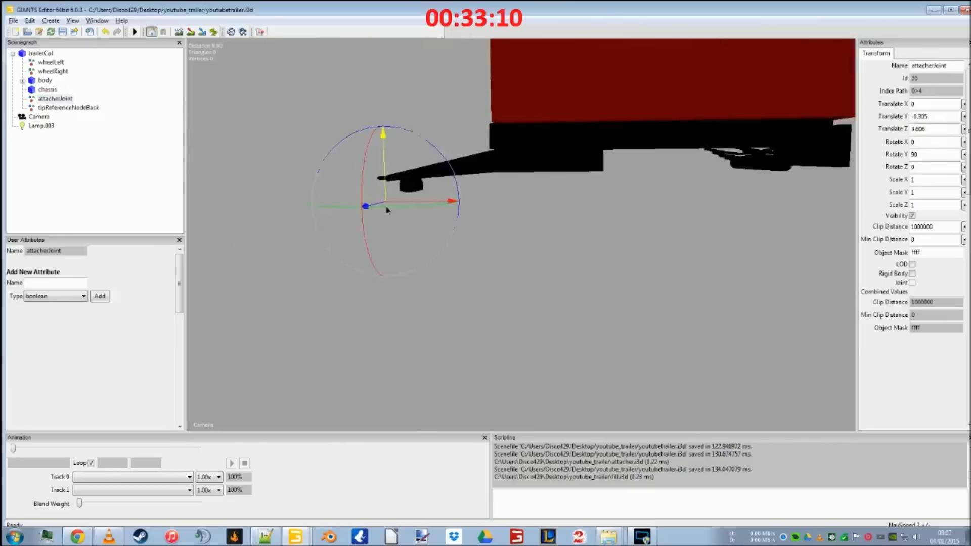
left_click_drag(455, 140, 466, 113)
Move tipReferenceNodeBack to the trailer's rear edge at Translate Y -0.298 and Translate Z -1.942, and save the scene
left_click(73, 108)
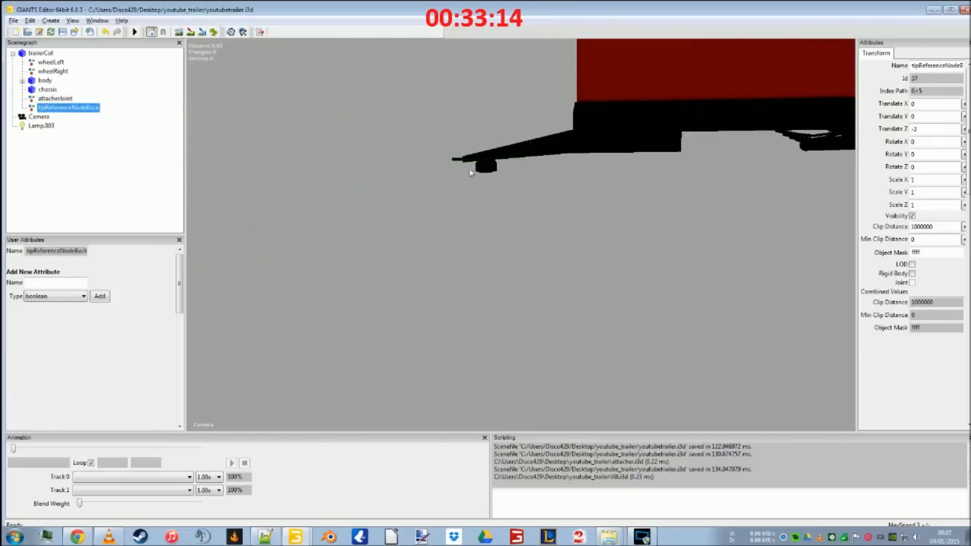
key("f")
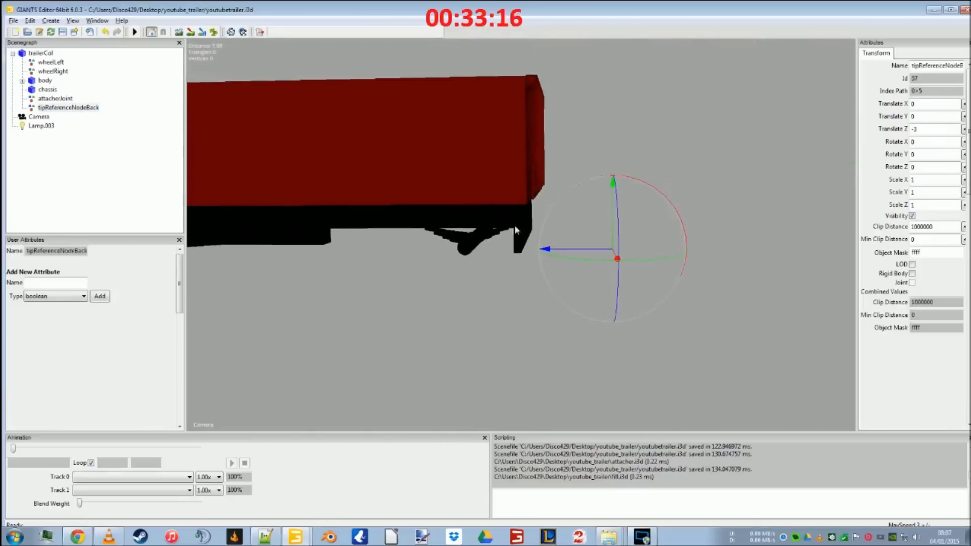
left_click_drag(575, 248, 490, 251)
left_click_drag(485, 251, 468, 249)
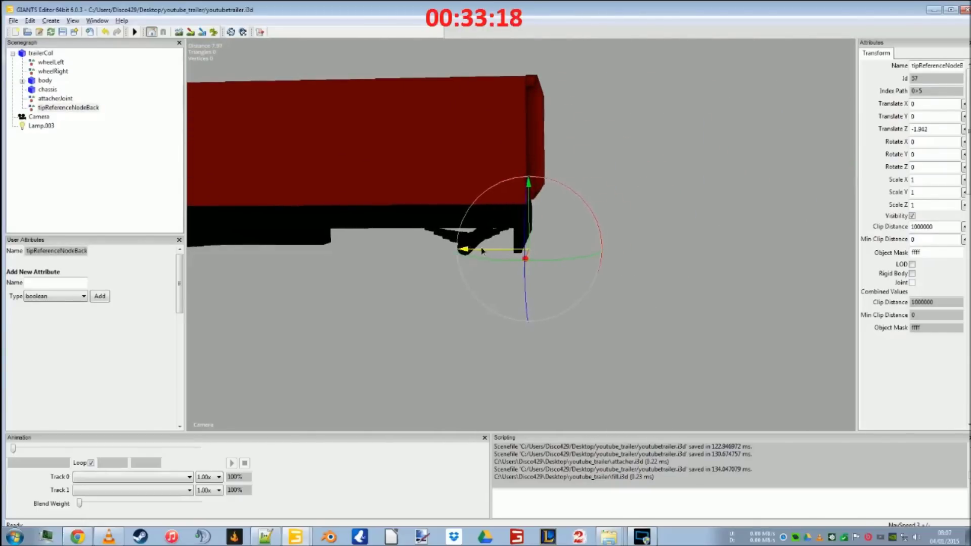
left_click_drag(531, 197, 541, 223)
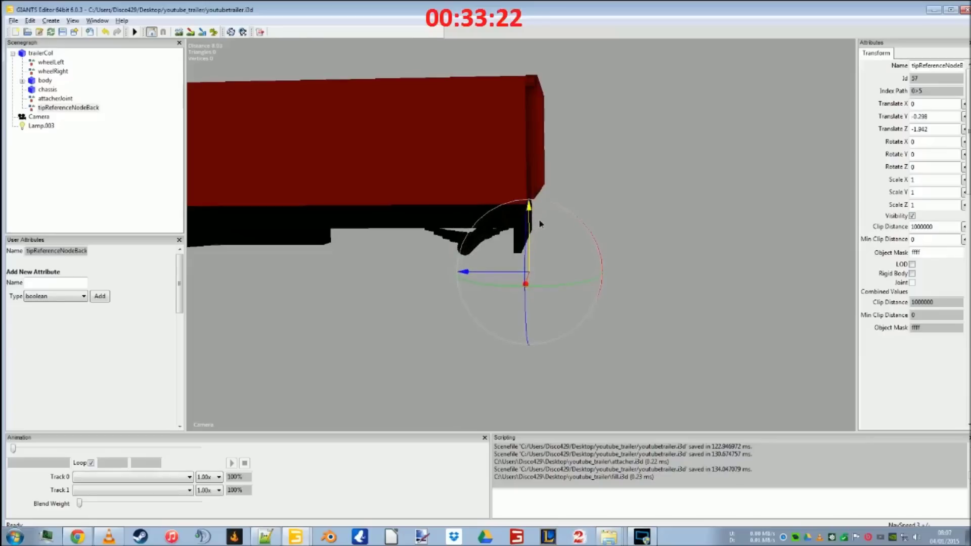
left_click(62, 32)
Switch to youtubeTrailer.xml in Notepad++ and shorten the tipReferencePoint index to 0>5
left_click(265, 536)
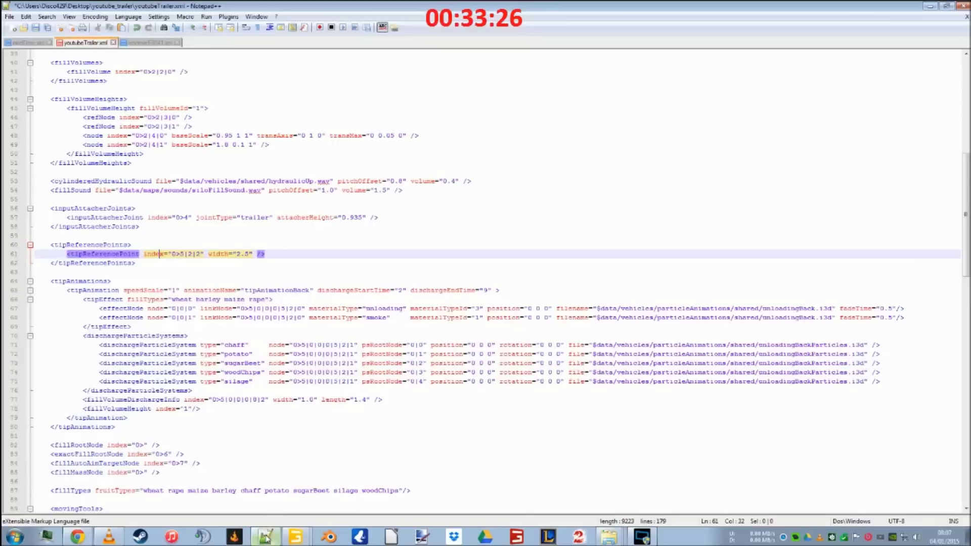
left_click(199, 255)
key("BackSpace")
key("BackSpace")
key("BackSpace")
key("BackSpace")
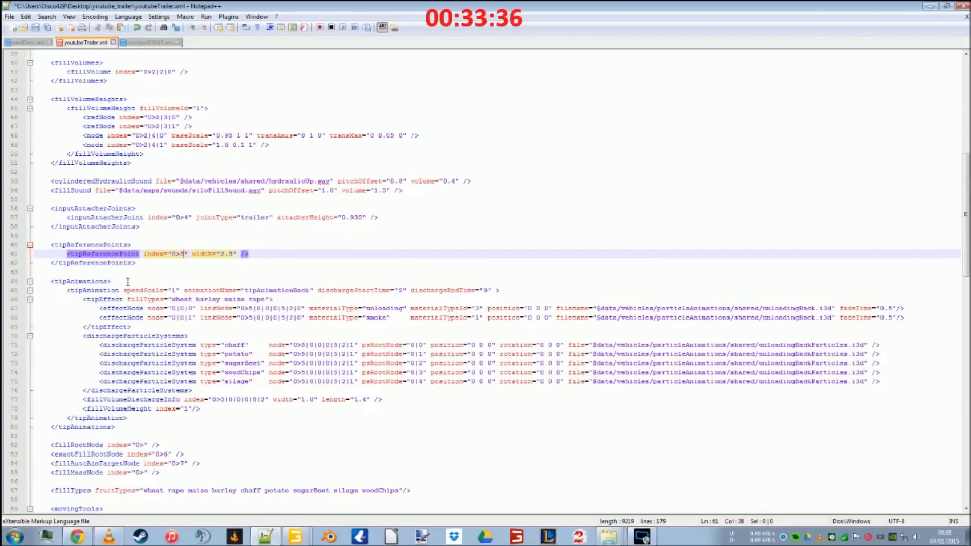
Compare the tipEffect linkNode indices with the fillVolumeHeight node indices in brantnerE8041.xml
left_click(148, 309)
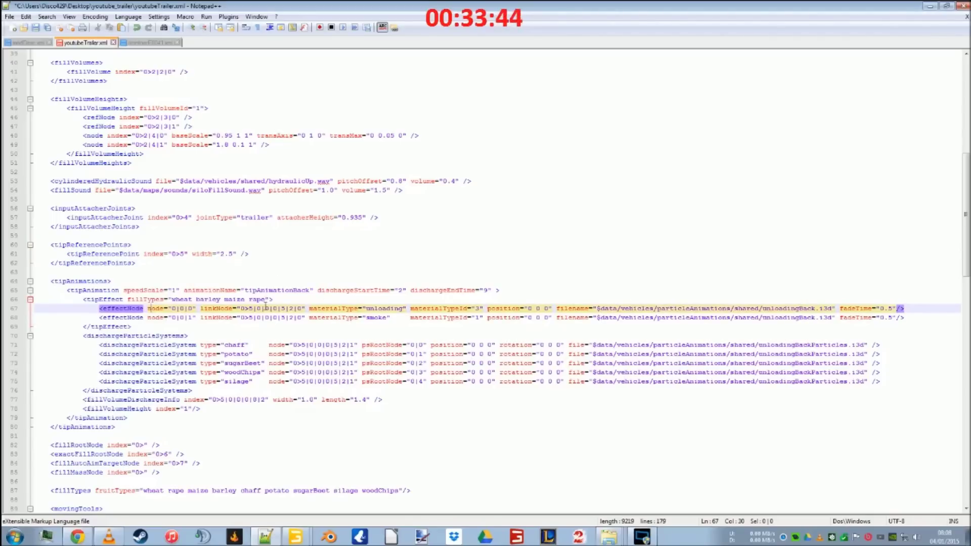
left_click(269, 309)
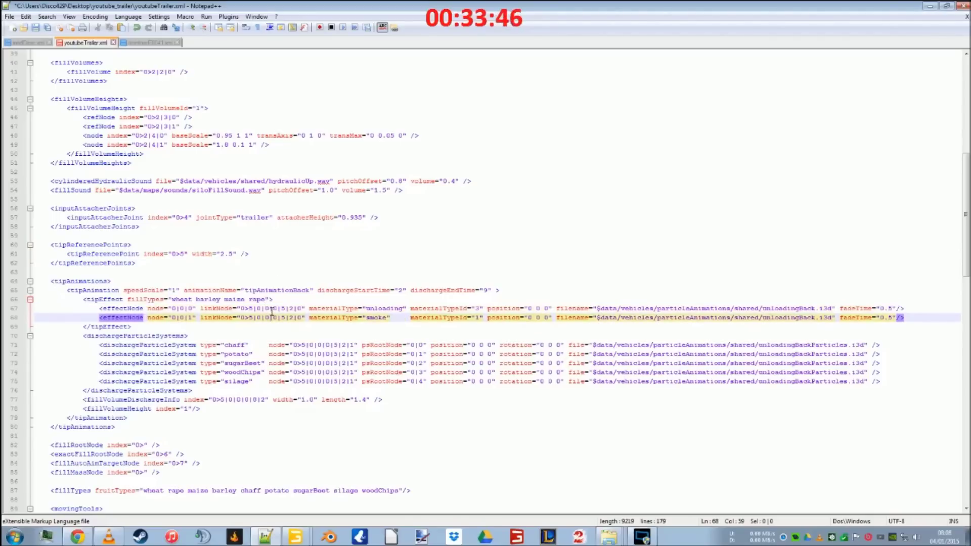
left_click(147, 43)
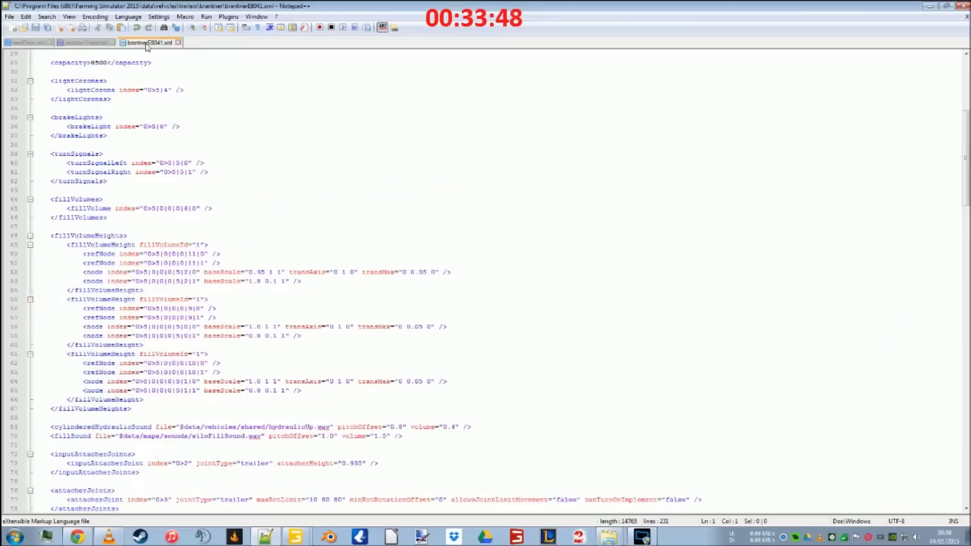
left_click(190, 272)
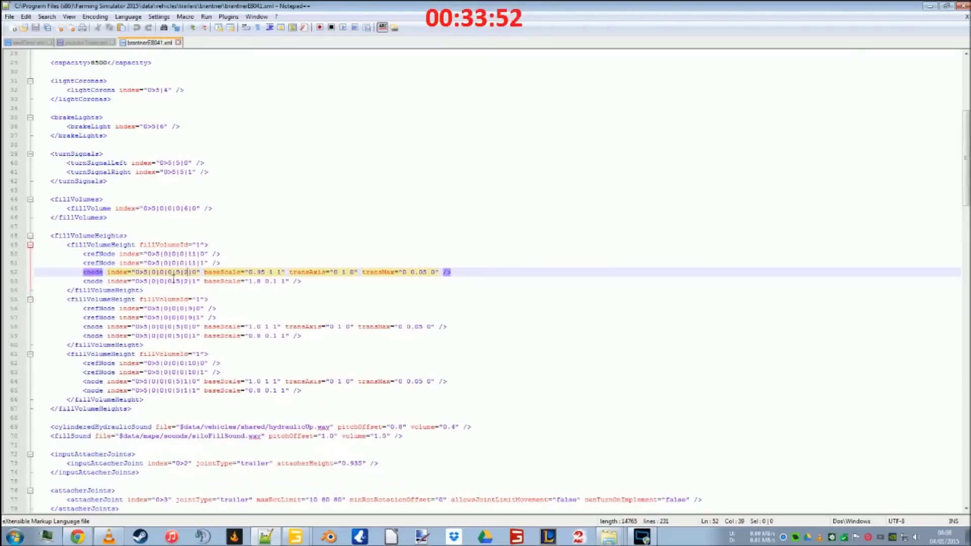
left_click(87, 44)
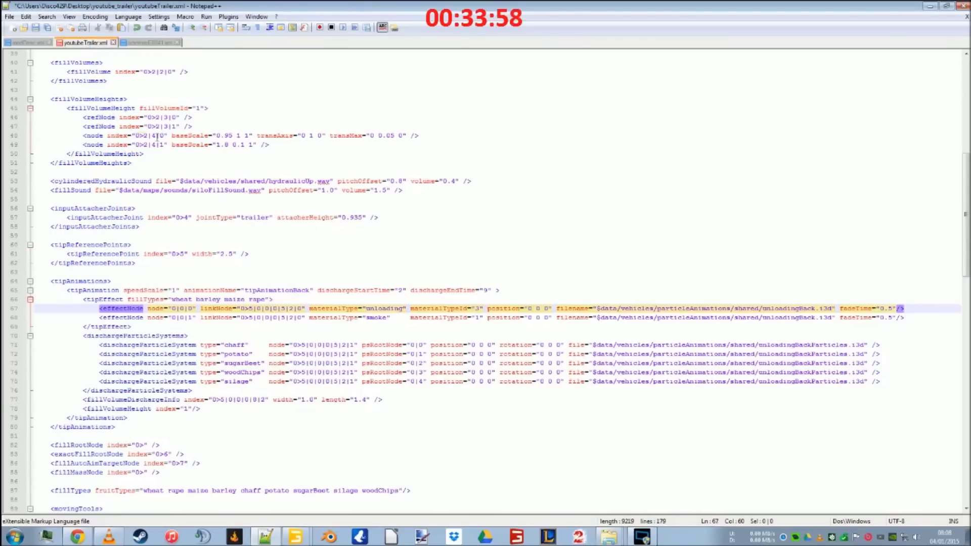
Replace the linkNode index of both tipEffect effectNode lines with 0>2|4|0, copied from the first fillVolumeHeight node
left_click(154, 136)
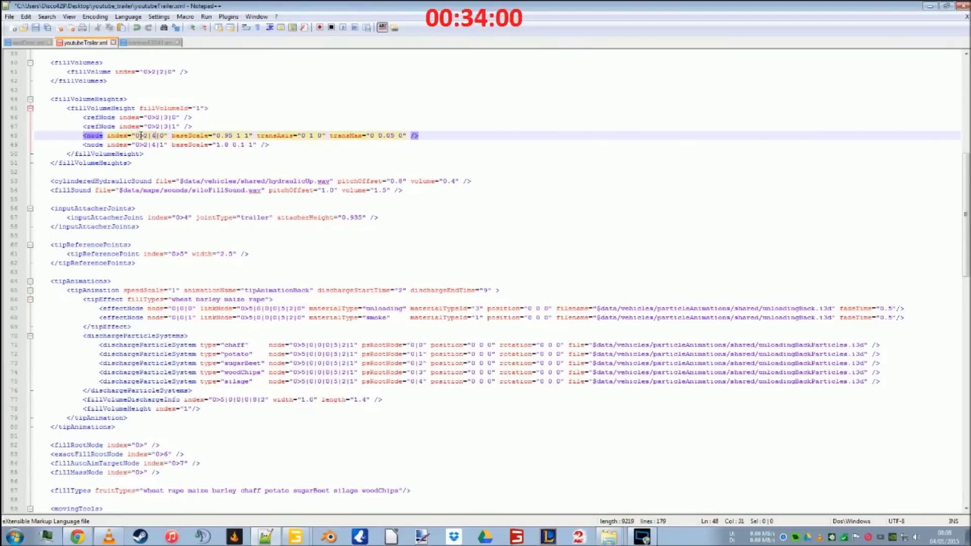
left_click_drag(136, 136, 161, 135)
left_click(242, 309)
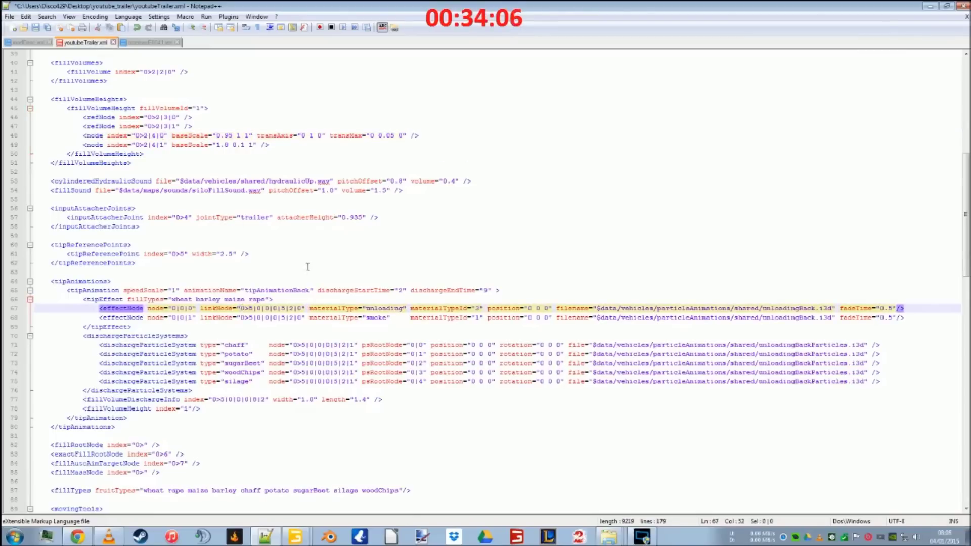
key("alt+shift+Down")
key("alt+shift+Right")
key("alt+shift+Right")
key("alt+shift+Right")
key("alt+shift+Right")
key("alt+shift+Right")
key("alt+shift+Right")
key("alt+shift+Right")
key("alt+shift+Right")
key("alt+shift+Right")
key("alt+shift+Right")
key("alt+shift+Right")
key("alt+shift+Right")
key("alt+shift+Right")
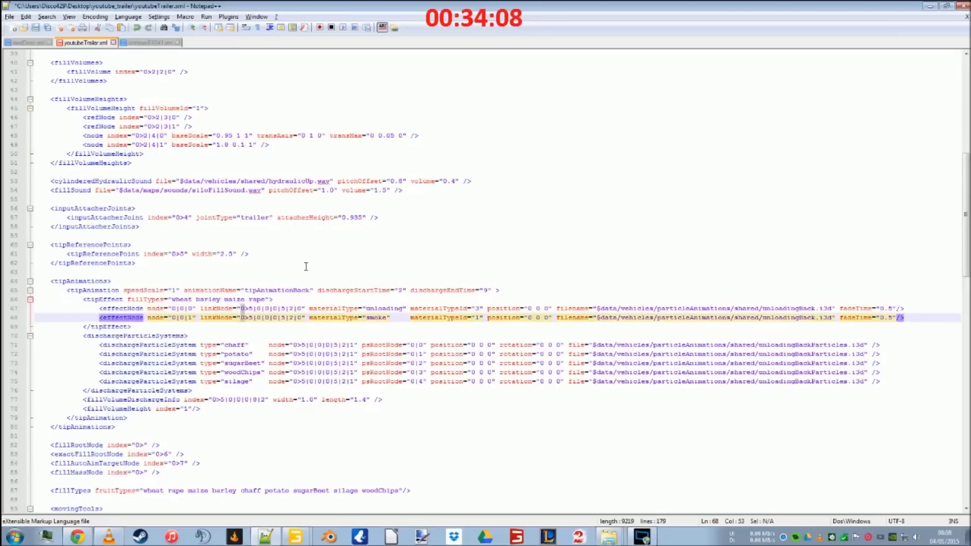
key("alt+shift+Right")
key("alt+shift+Right")
type("0>2|4|0 0>2|4|0")
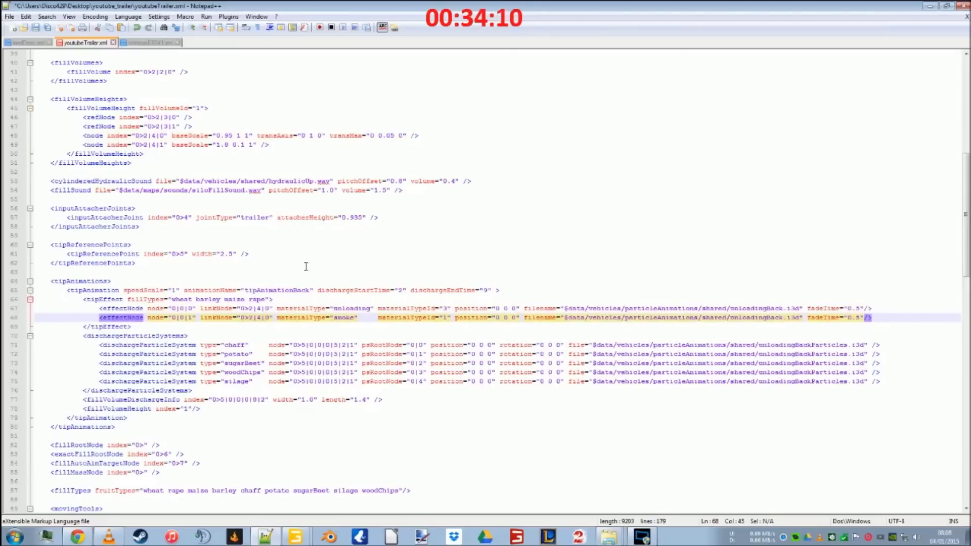
Replace the node index of all five dischargeParticleSystem lines with 0>2|4|1, copied from the second fillVolumeHeight node
left_click(336, 345, "alt")
left_click_drag(135, 144, 162, 146)
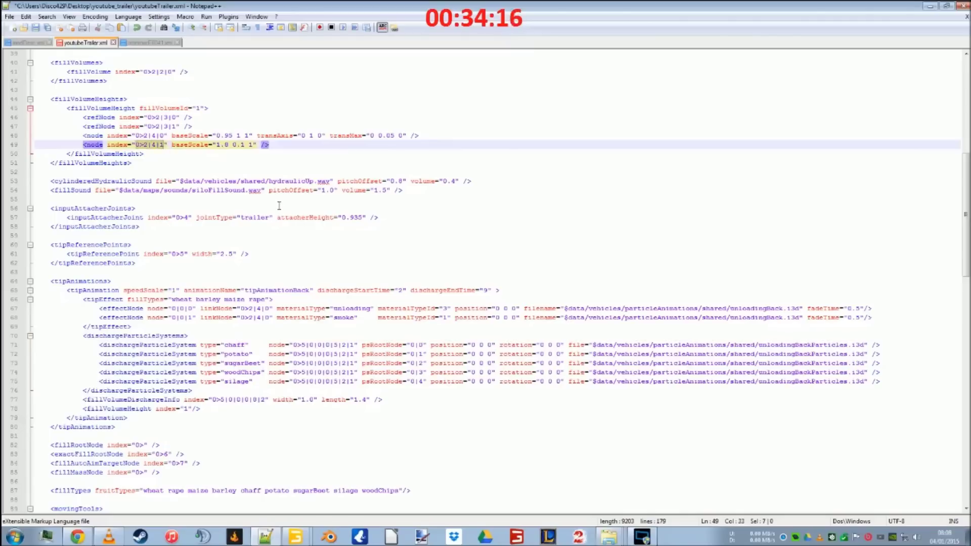
left_click(294, 345)
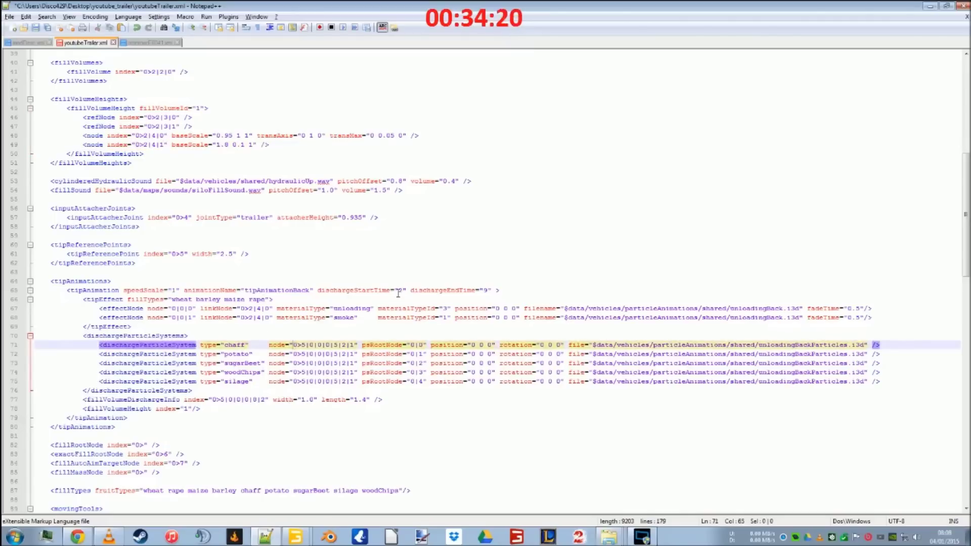
key("alt+shift+Down")
key("alt+shift+Down")
key("alt+shift+Down")
key("alt+shift+Down")
key("alt+shift+Right")
key("alt+shift+Right")
key("alt+shift+Right")
key("alt+shift+Right")
key("alt+shift+Right")
key("alt+shift+Right")
key("alt+shift+Right")
key("alt+shift+Right")
key("alt+shift+Right")
key("alt+shift+Right")
key("alt+shift+Right")
key("alt+shift+Right")
key("alt+shift+Right")
key("alt+shift+Right")
key("alt+shift+Right")
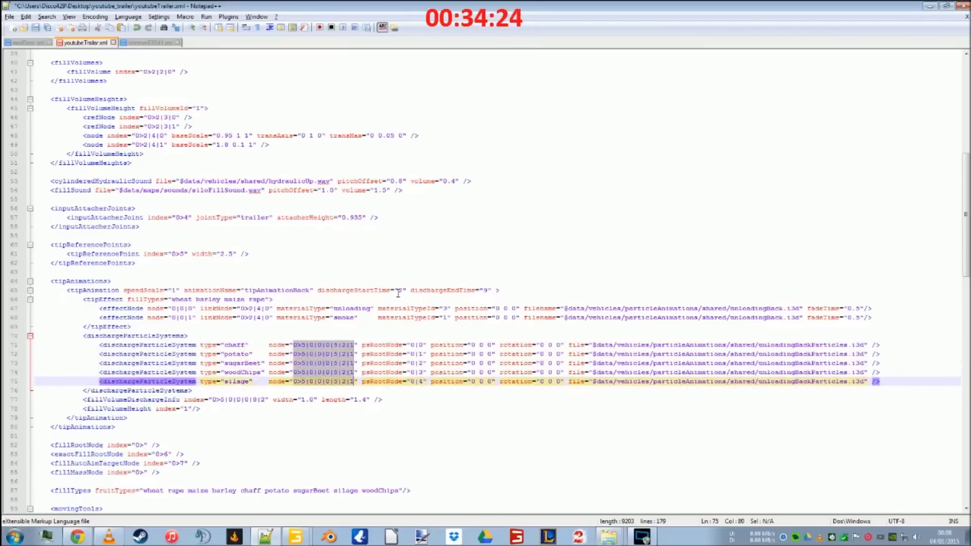
type("0>2|4|1 0>2|4|1 0>2|4|1 0>2|4|1 0>2|4|1")
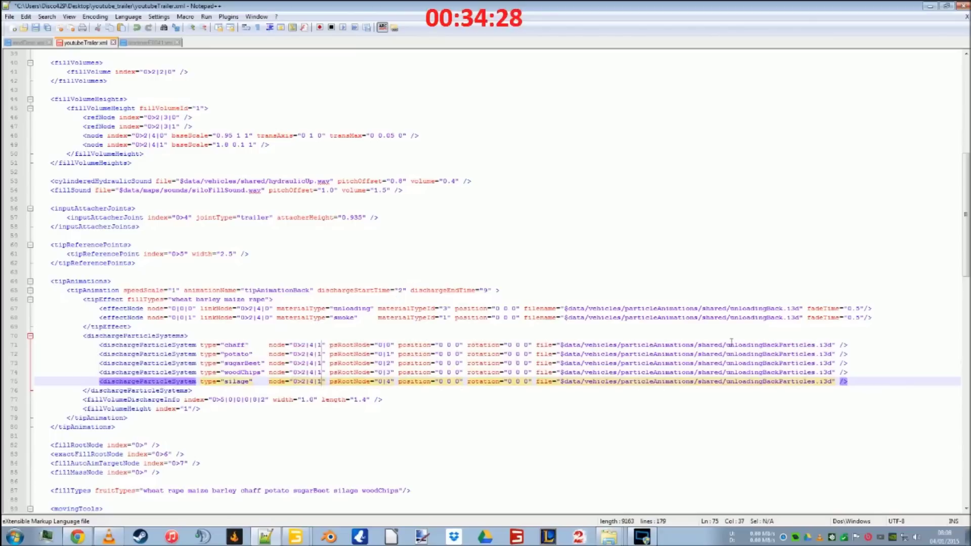
Switch to the brantnerE8041 scene in GIANTS Editor and expand brantner_vis down to the child nodes of body_vis
left_click(224, 403)
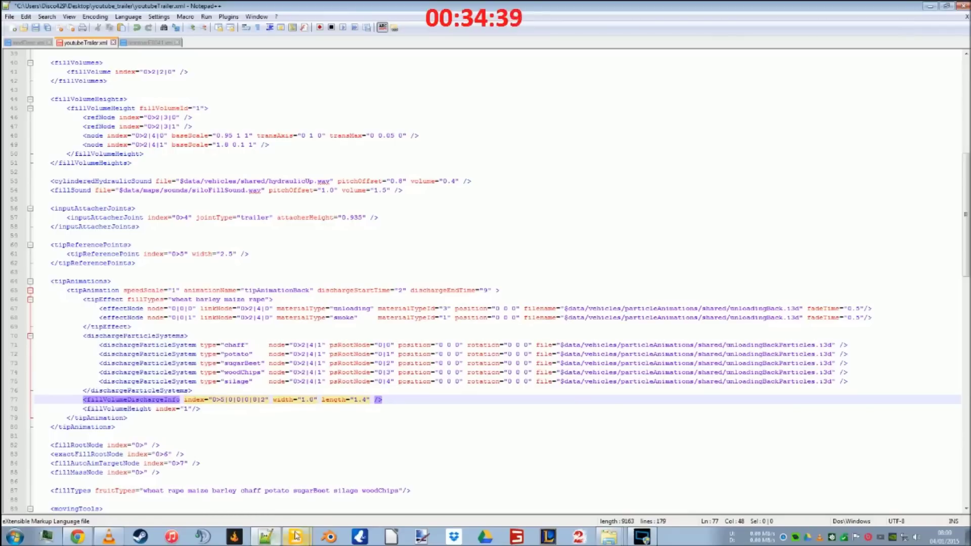
mouse_move(296, 537)
left_click(299, 506)
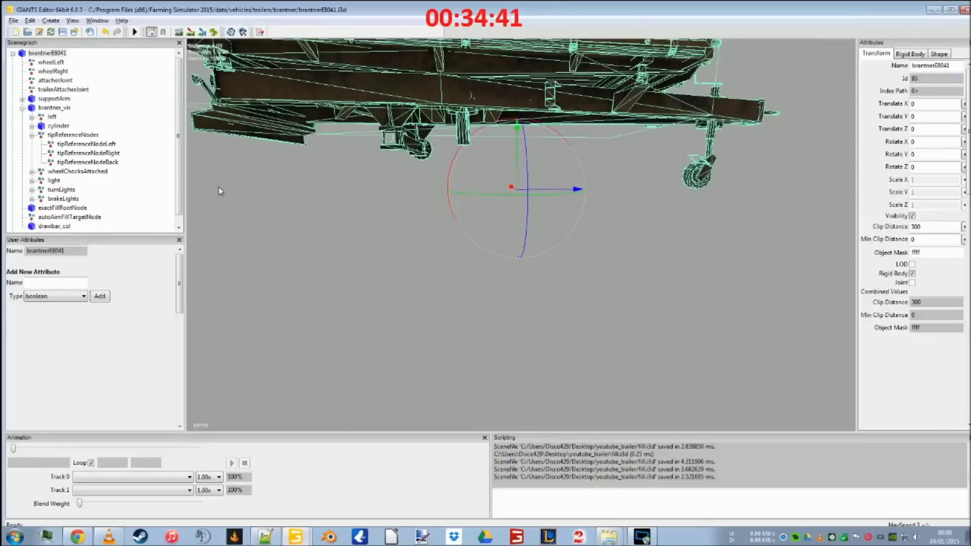
left_click(55, 108)
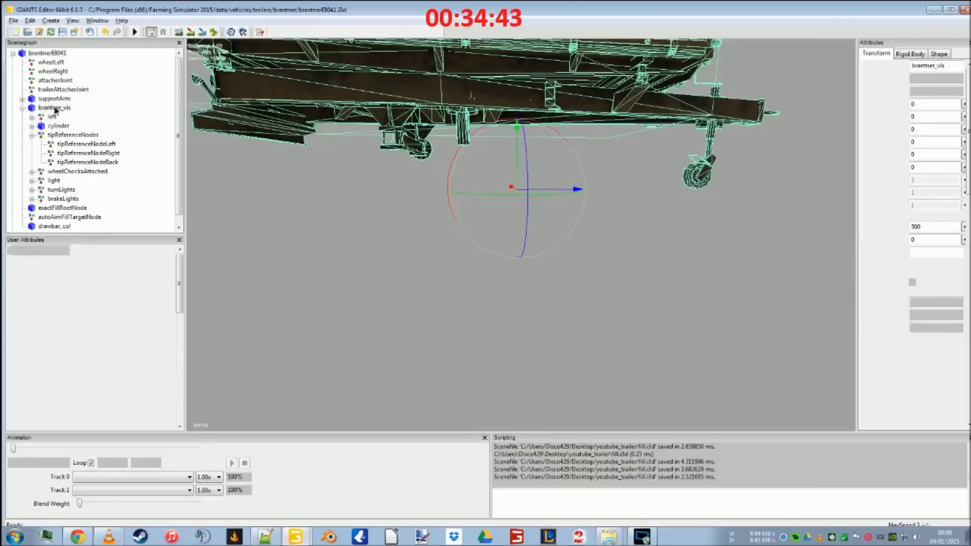
left_click(32, 117)
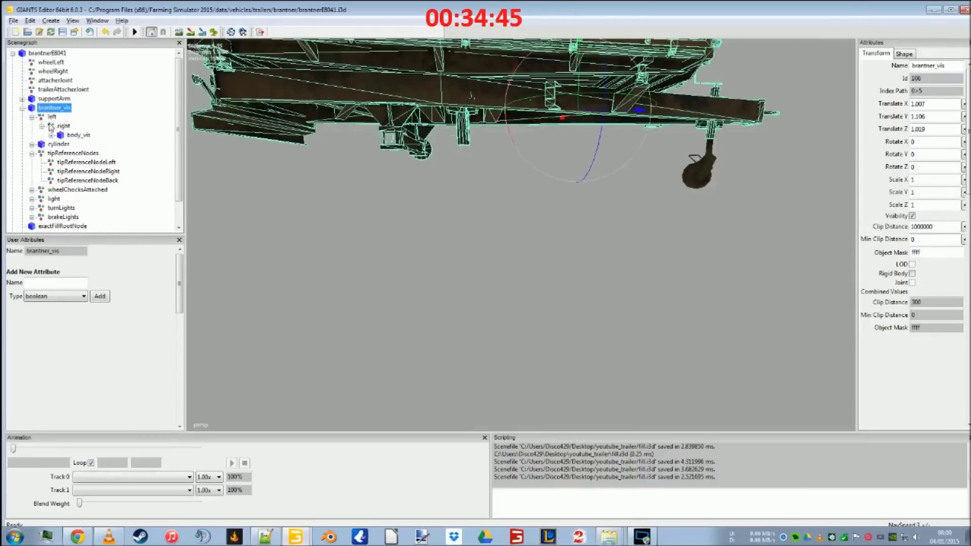
left_click(64, 135)
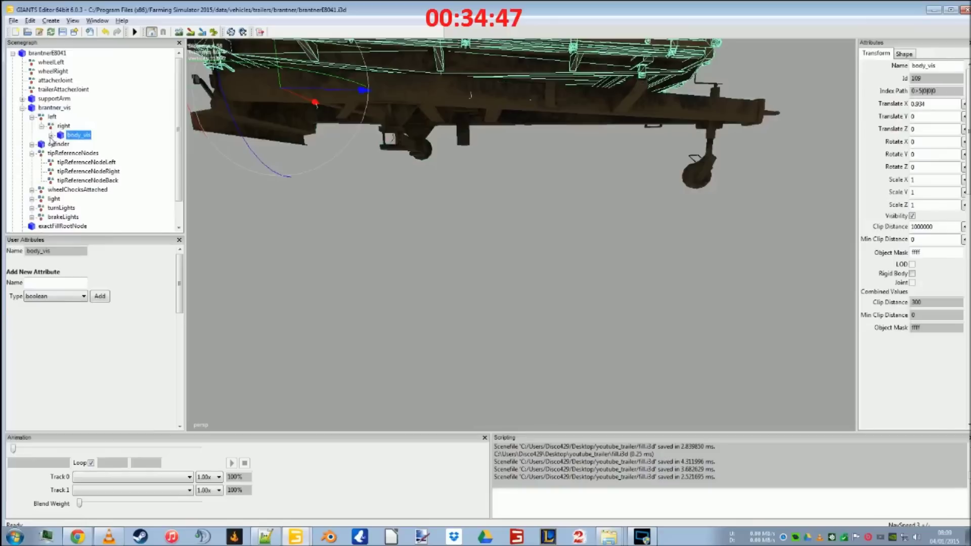
left_click(51, 136)
scroll(66, 118, "down", 3)
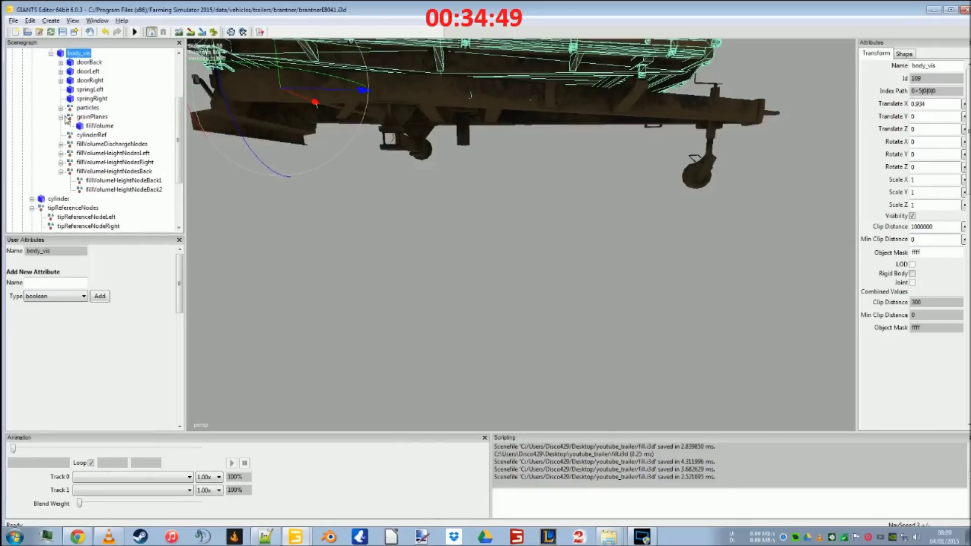
Export the fillVolumeDischargeNodes group under body_vis to the youtube_trailer folder, overwriting fill.i3d
left_click(60, 117)
left_click(84, 136)
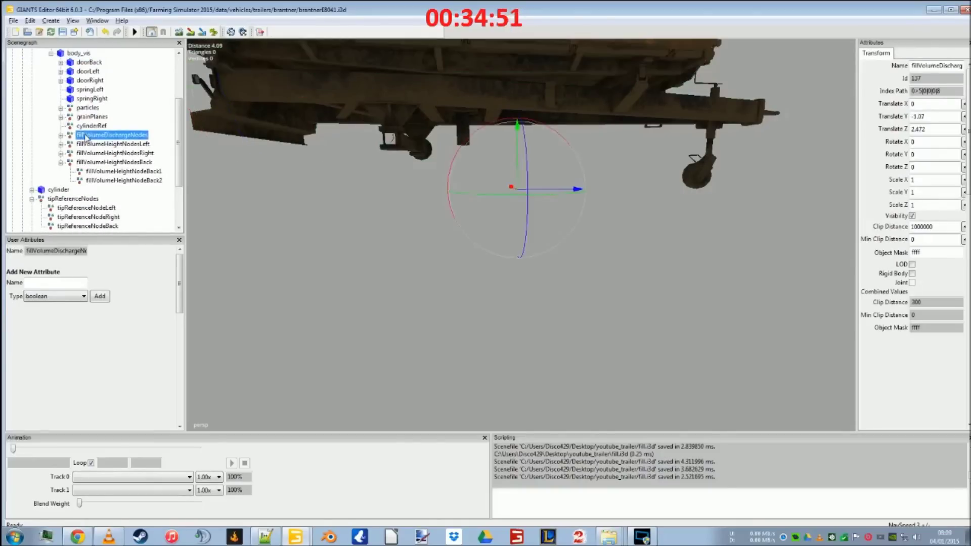
left_click(61, 135)
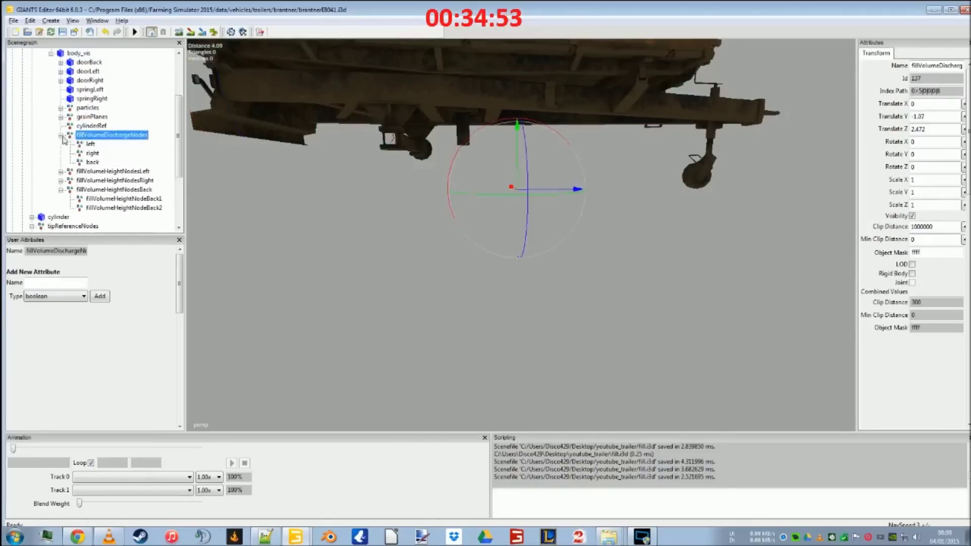
left_click(94, 162)
left_click(109, 135)
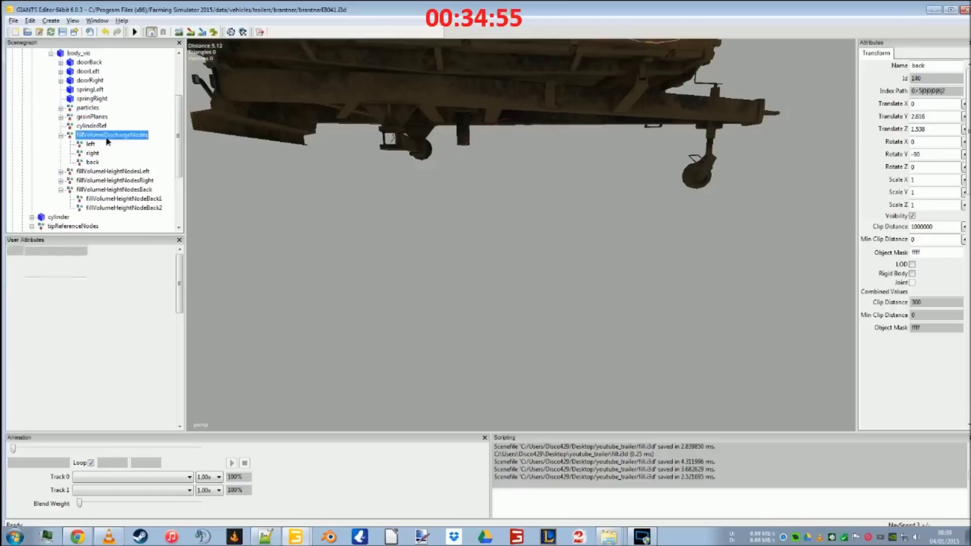
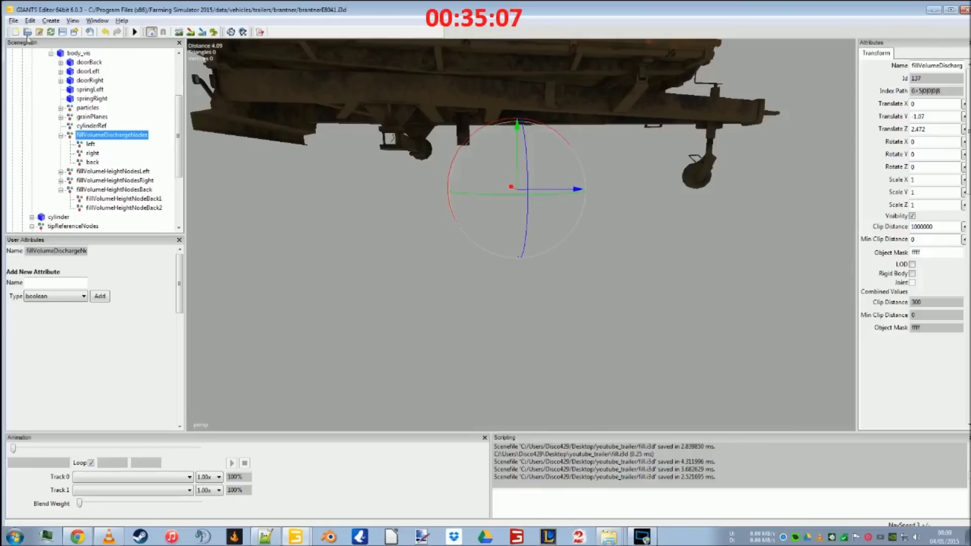
left_click(13, 21)
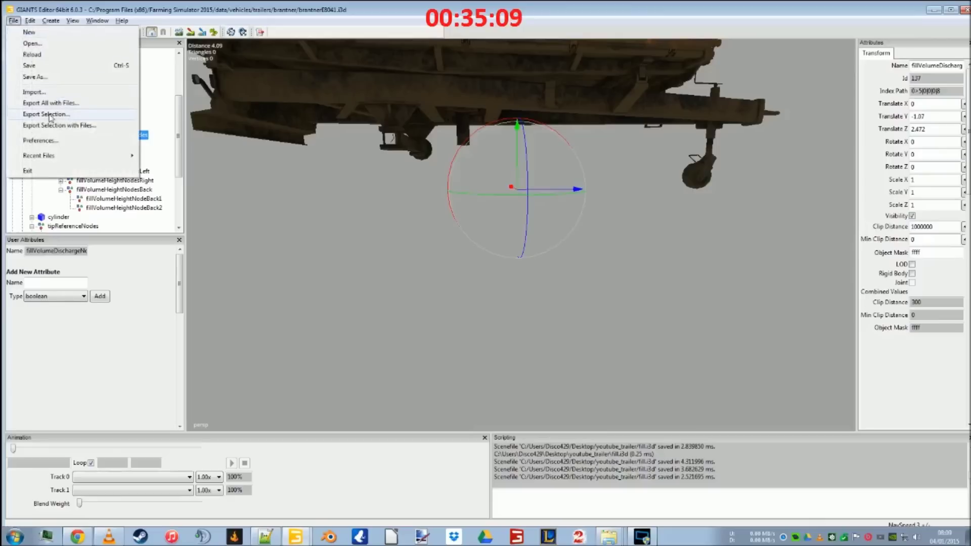
left_click(50, 115)
double_click(121, 107)
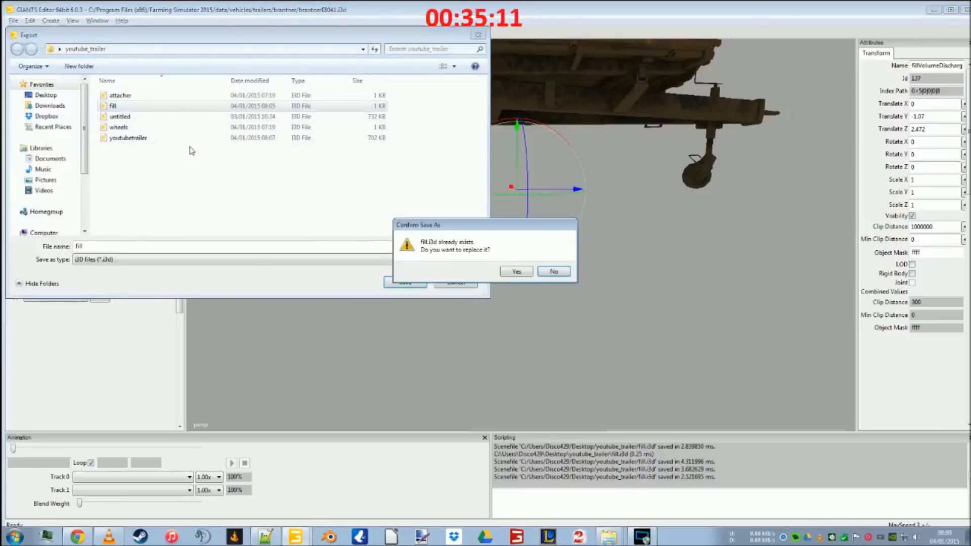
left_click(523, 271)
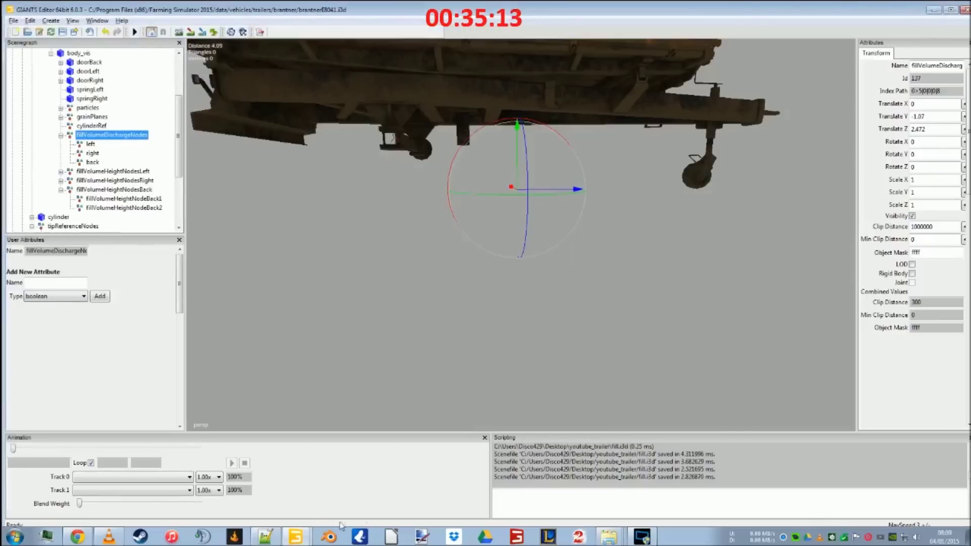
Switch to the youtubetrailer scene and import fill.i3d into it
left_click(295, 536)
left_click(313, 507)
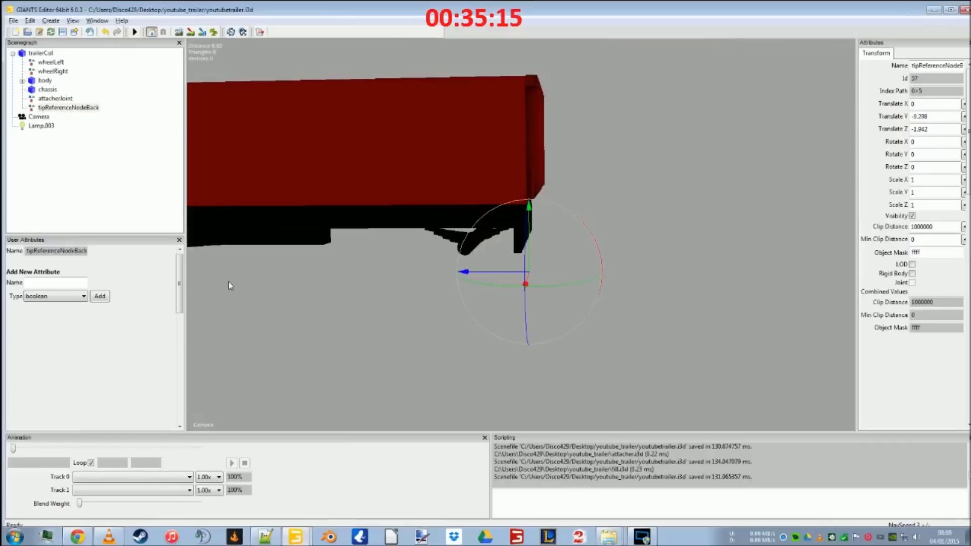
left_click(295, 536)
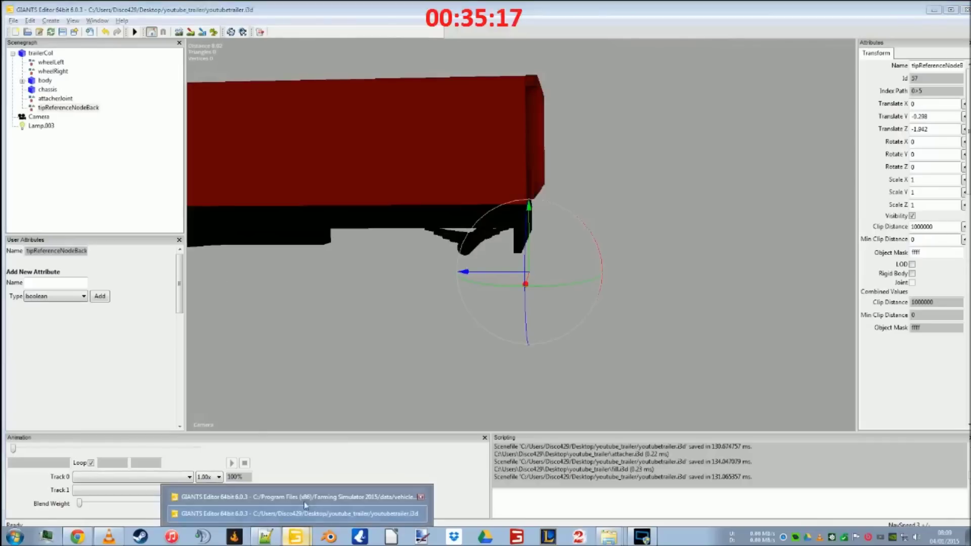
left_click(305, 501)
left_click(294, 536)
left_click(318, 515)
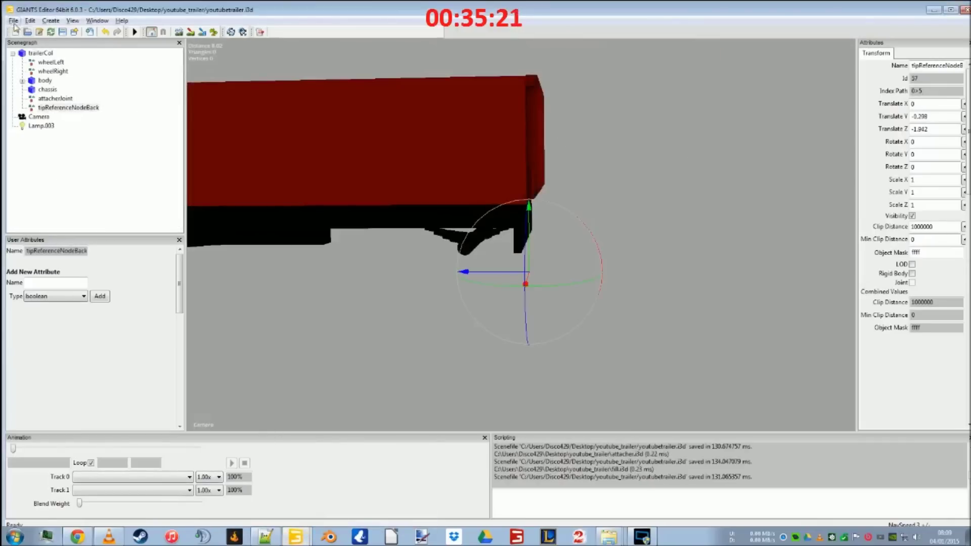
left_click(30, 20)
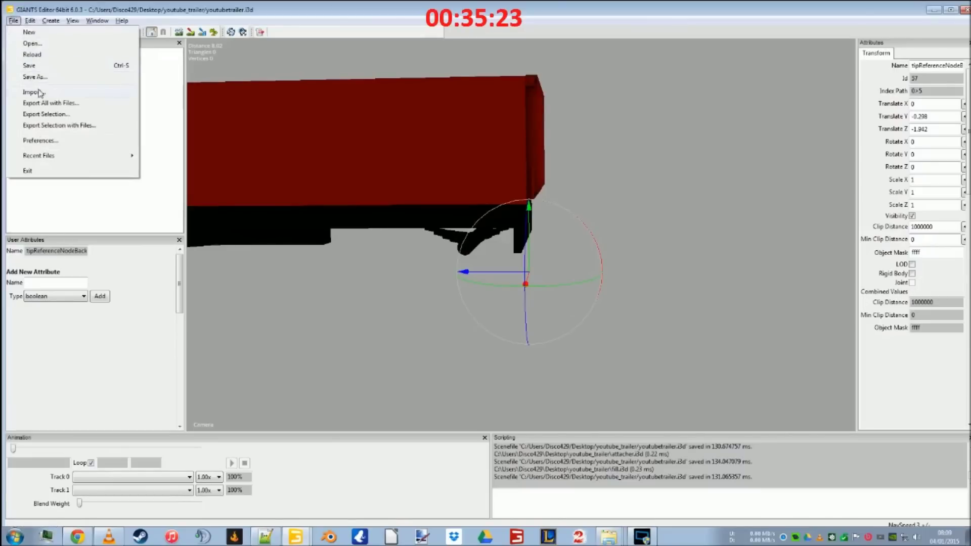
left_click(39, 92)
double_click(143, 108)
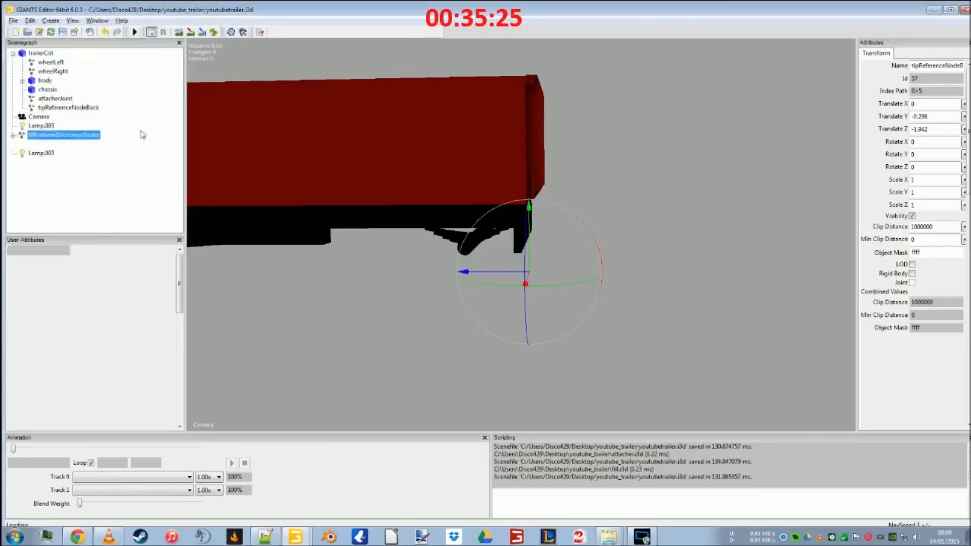
Move the imported fillVolumeDischargeNodes group under body and delete its left and right child nodes
left_click_drag(78, 140, 45, 84)
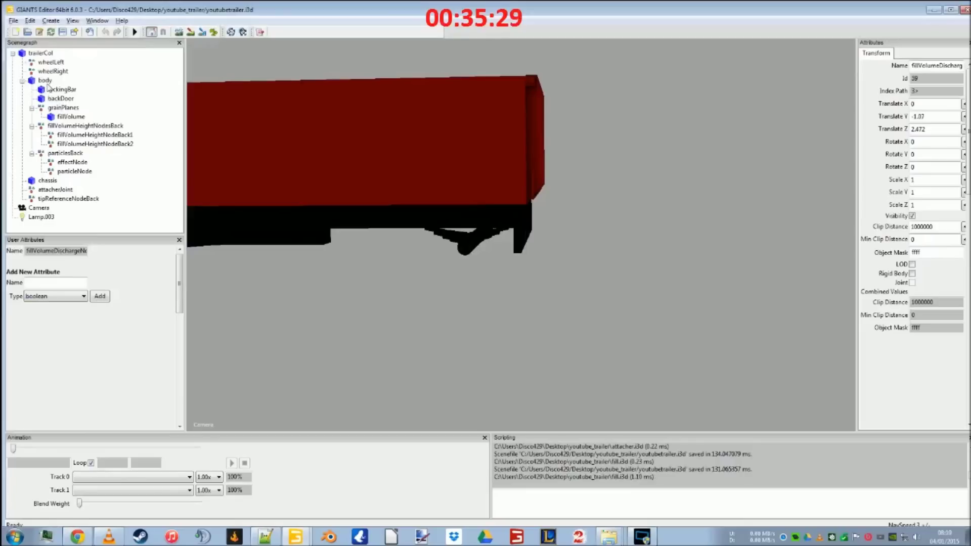
left_click(45, 81)
left_click(60, 181)
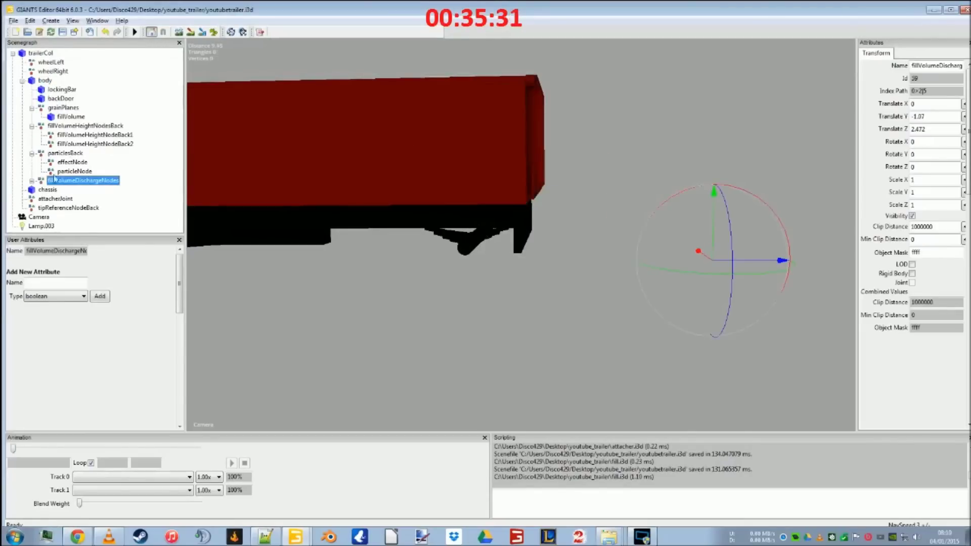
left_click(61, 190)
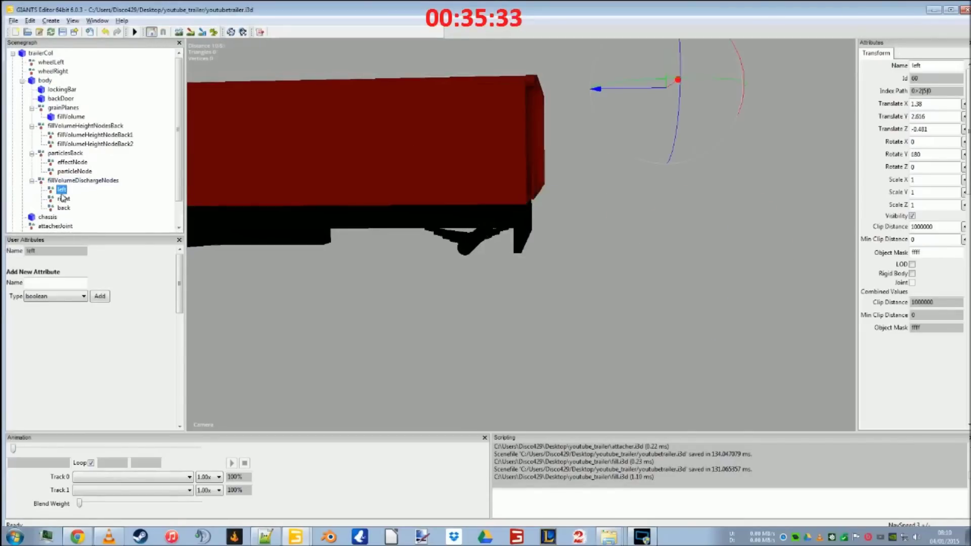
left_click(62, 198, "shift")
key("Delete")
left_click(65, 190)
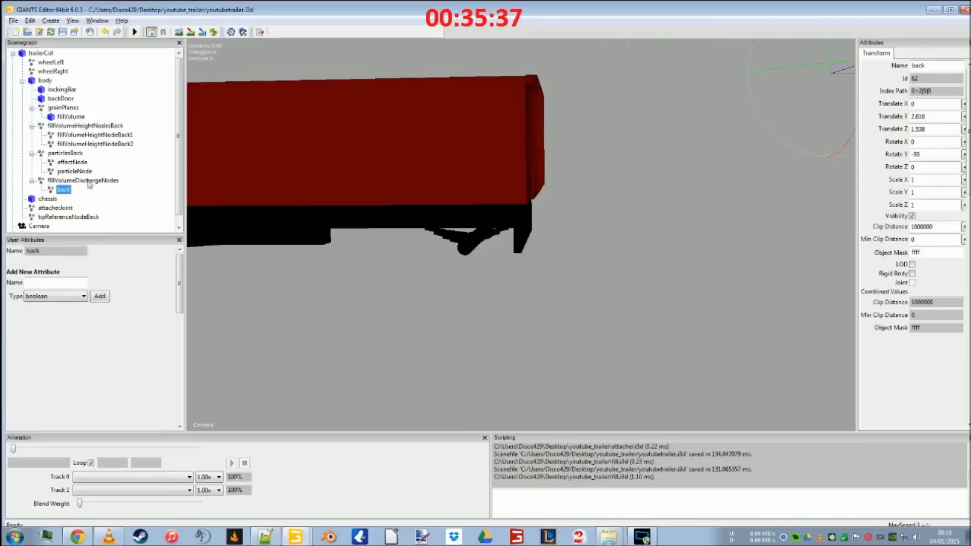
Set the Rotate Y value of fillVolumeDischargeNodes to 180
left_click(84, 180)
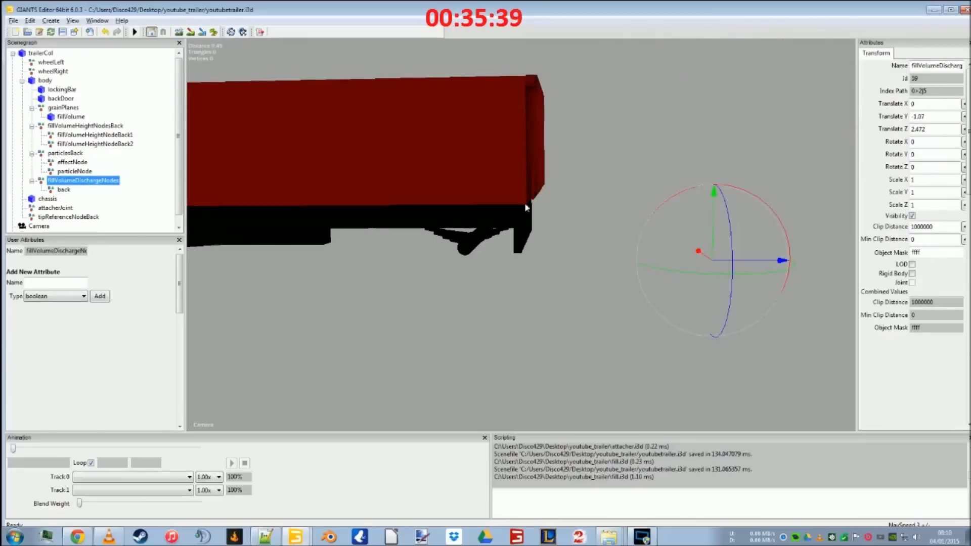
double_click(923, 154)
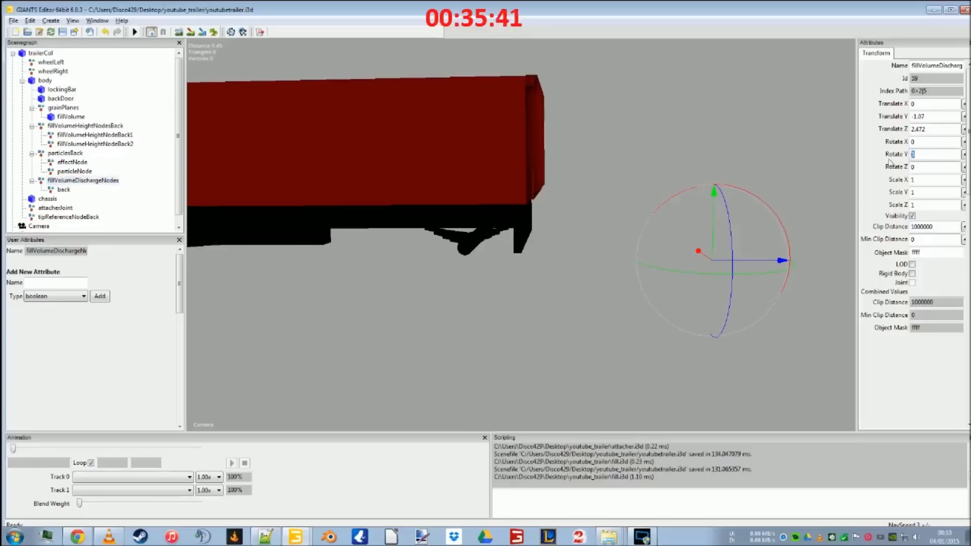
type("180")
key("Return")
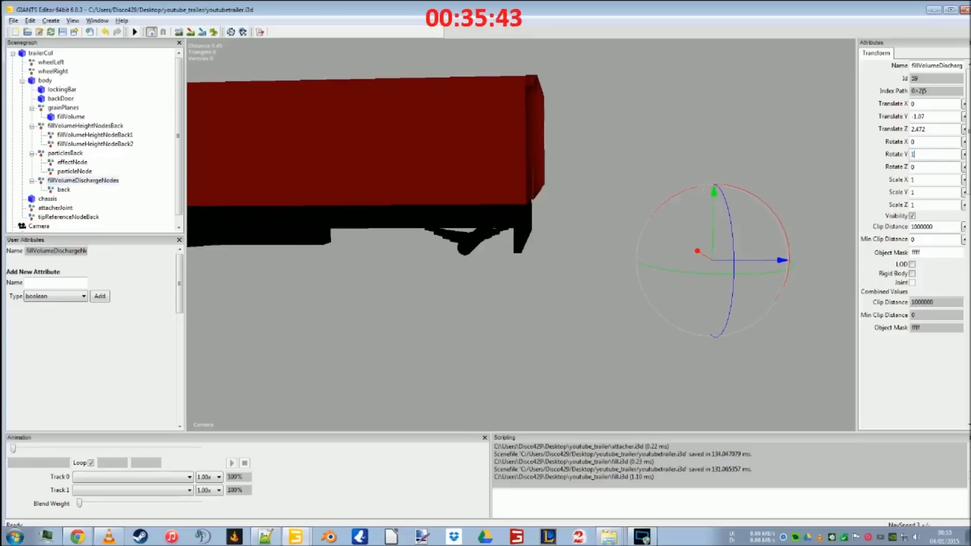
Compare the back discharge node with its counterpart in the brantnerE8041 scene, examining its position and axis directions relative to the trailer body
left_click(64, 190)
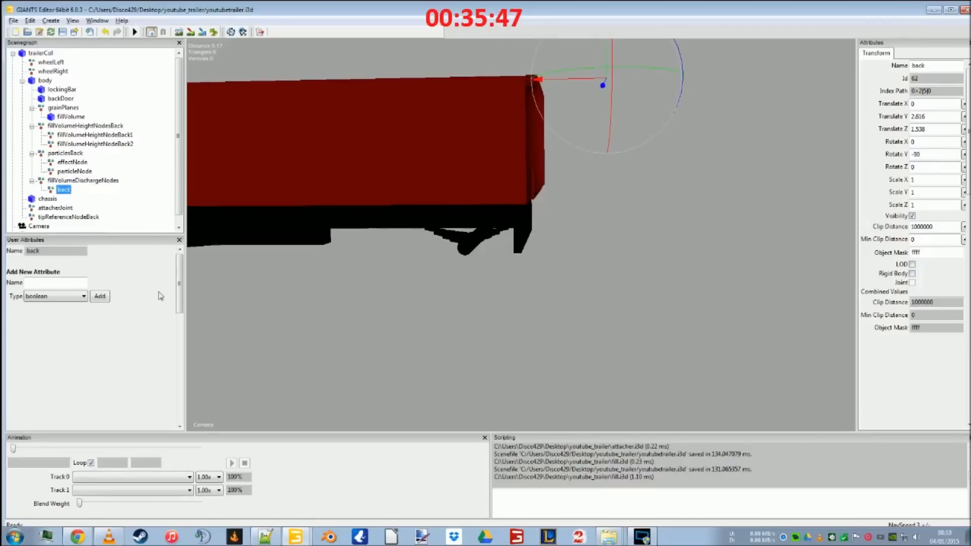
left_click(296, 536)
left_click(334, 497)
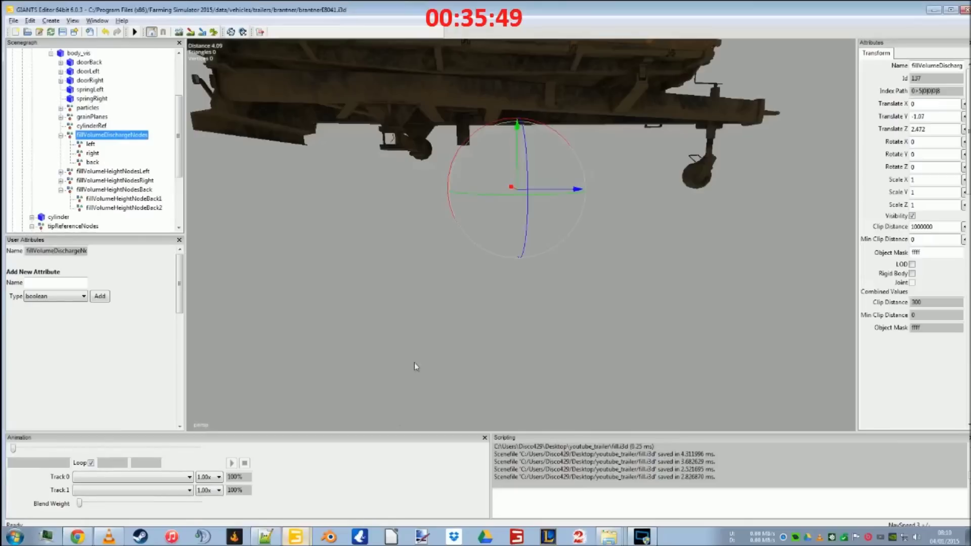
left_click(92, 162)
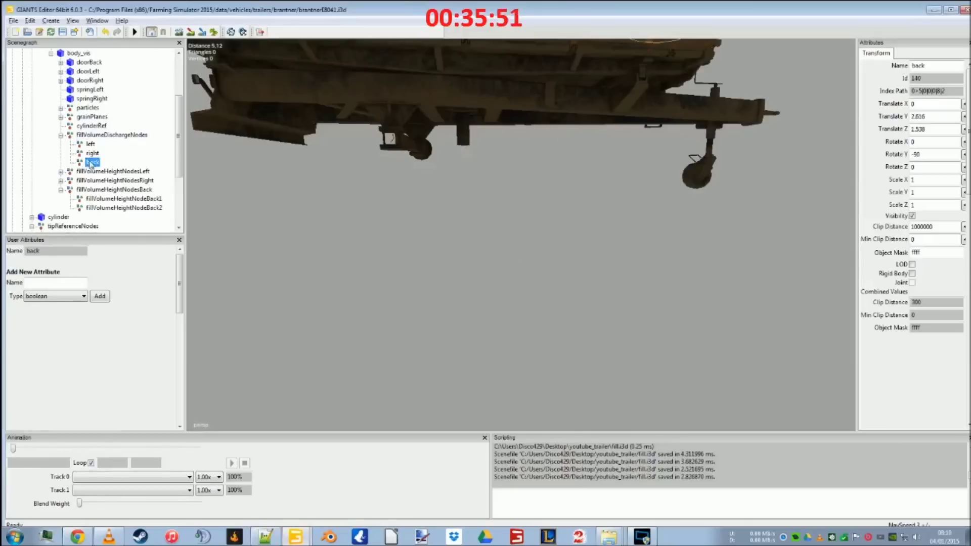
middle_click_drag(469, 156, 414, 233)
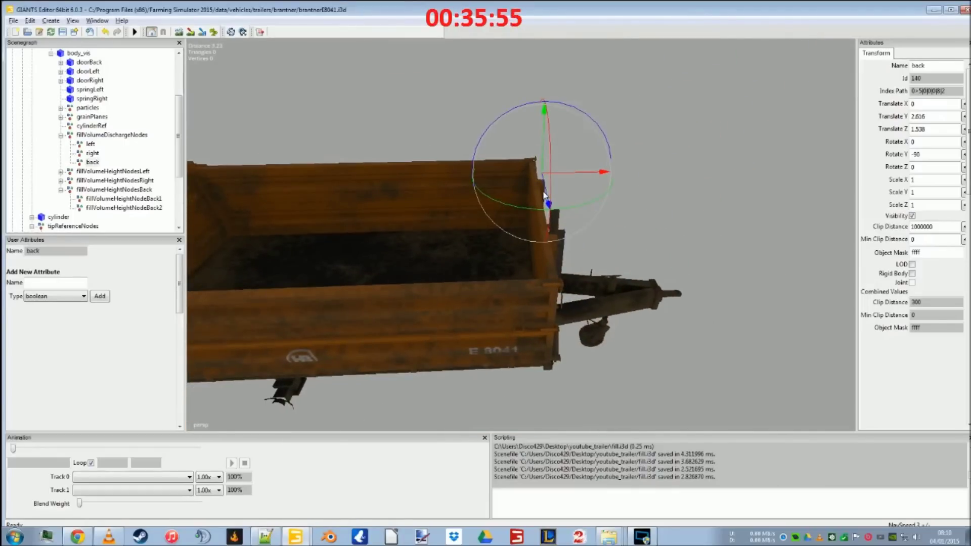
middle_click_drag(474, 274, 517, 247)
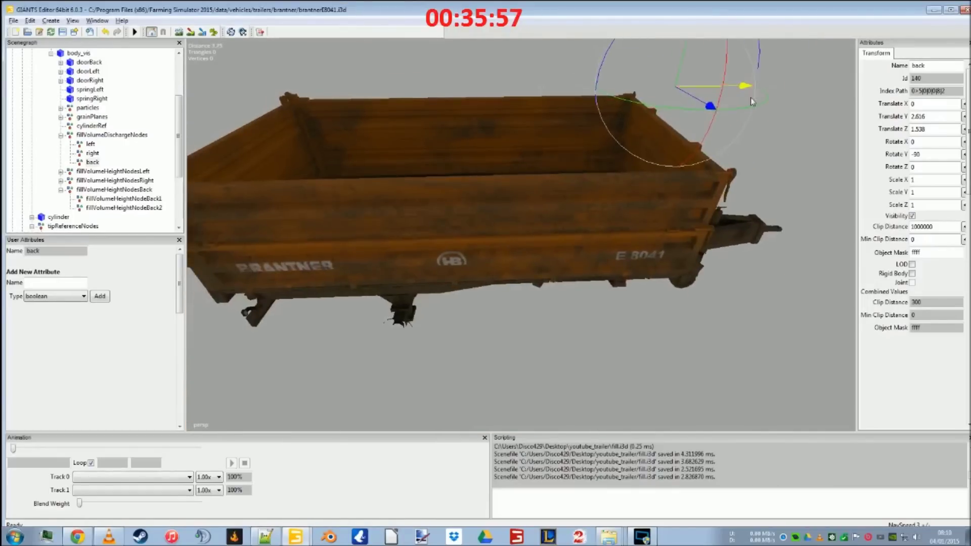
mouse_move(295, 537)
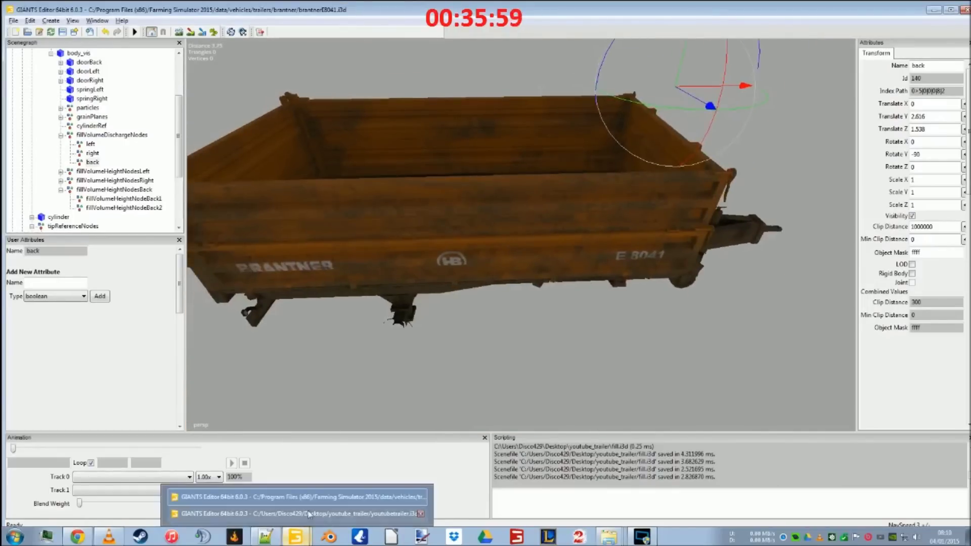
Switch to the youtubetrailer scene and move the back discharge node to the body's front end, at Translate Z about 6.434
left_click(304, 513)
middle_click_drag(405, 293, 475, 345)
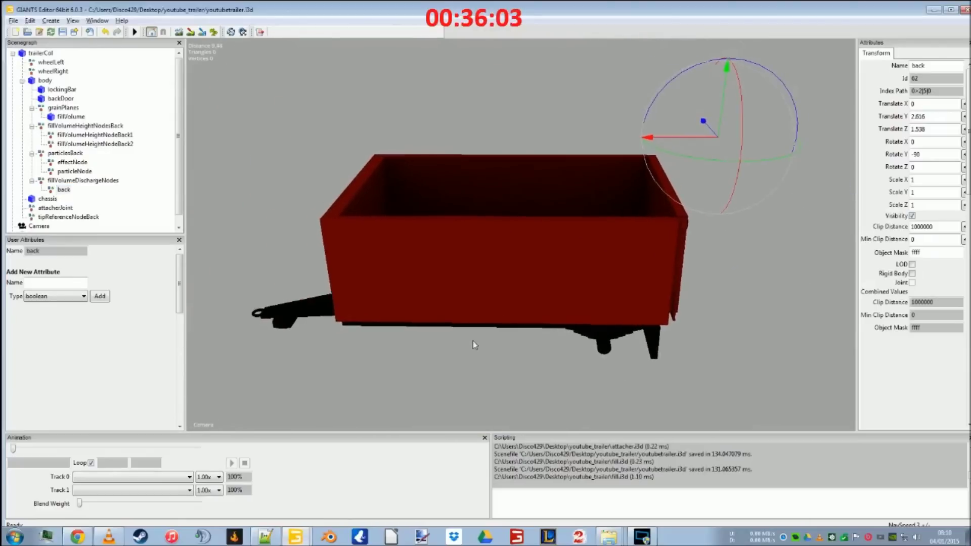
left_click_drag(658, 142, 257, 196)
middle_click_drag(257, 195, 496, 167)
left_click_drag(466, 80, 493, 90)
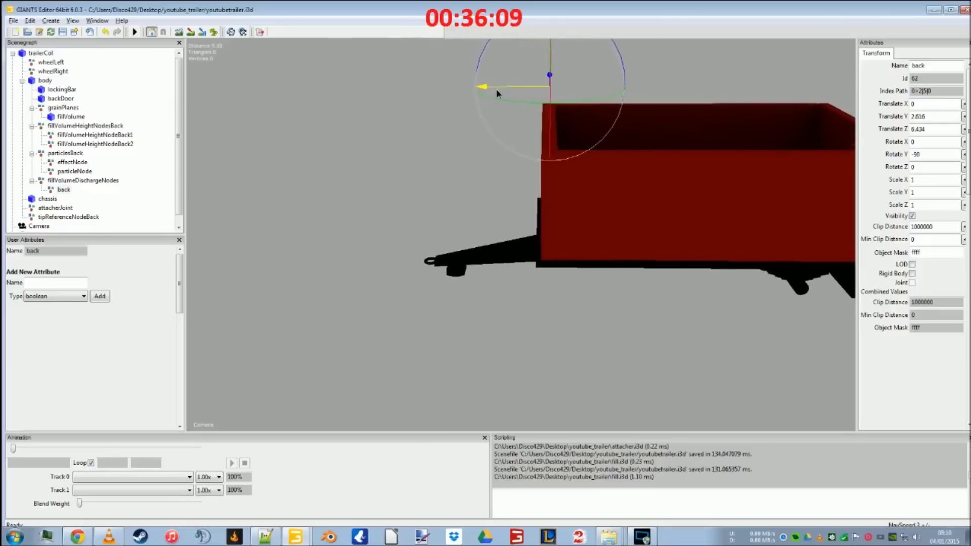
middle_click_drag(619, 234, 404, 202)
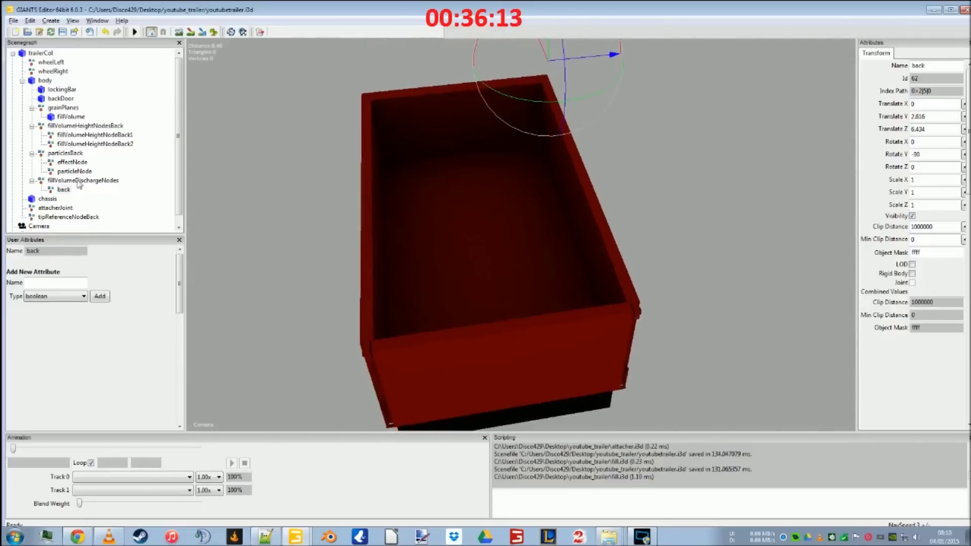
Try to set the Translate X of fillVolumeDischargeNodes to -1.212, copying the value from particlesBack
left_click(80, 181)
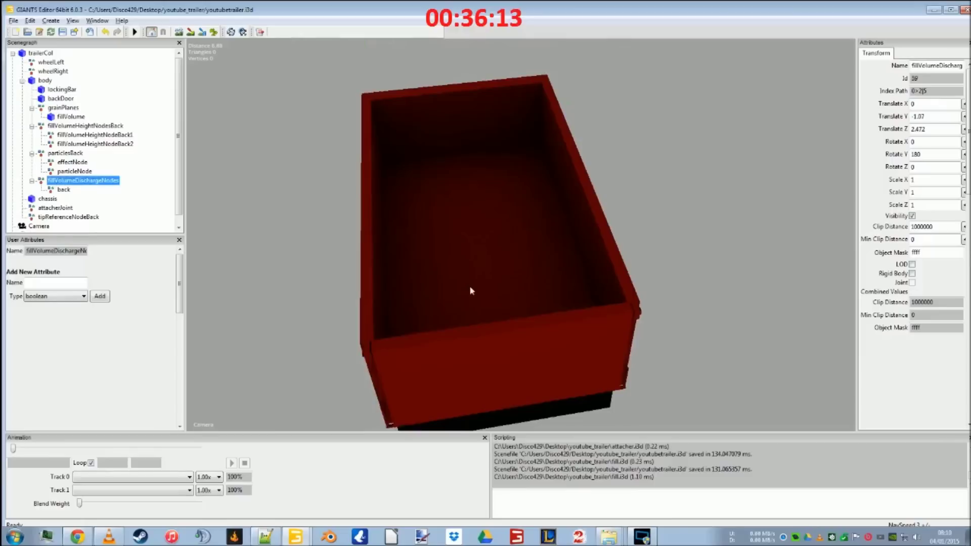
left_click(68, 153)
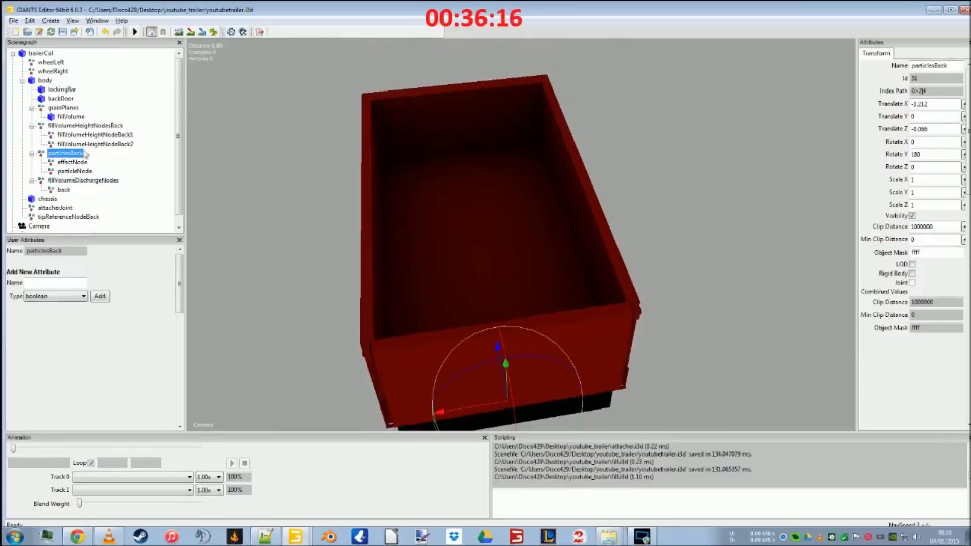
left_click(82, 181)
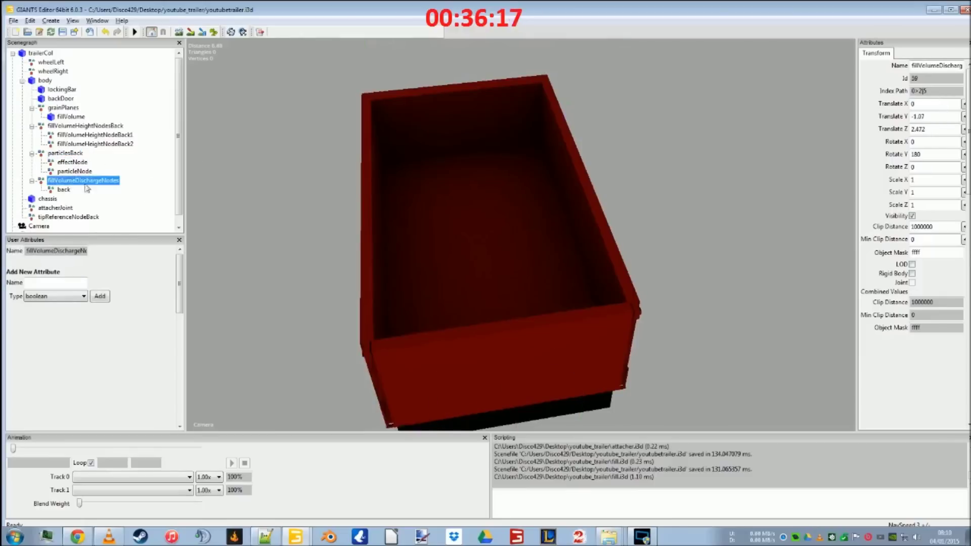
left_click(813, 126)
type("-1")
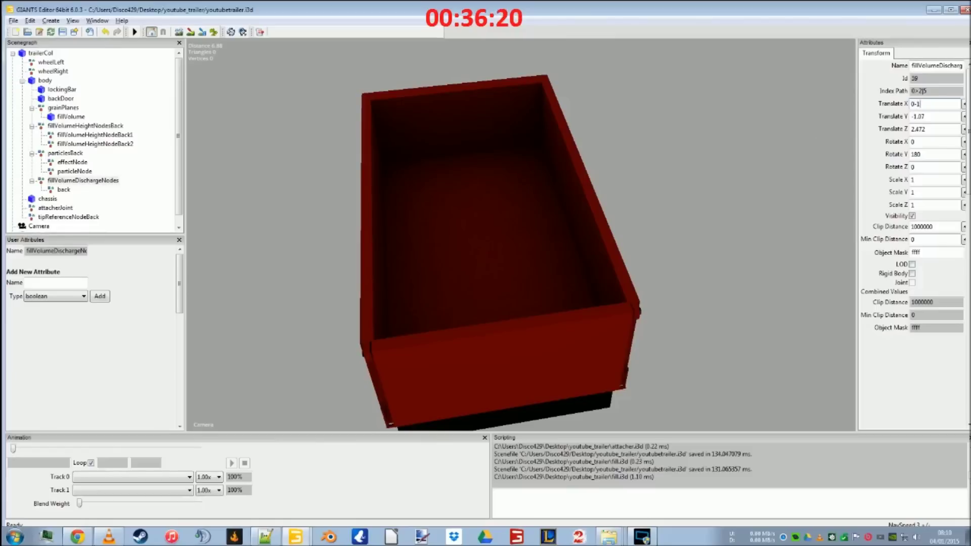
type(".212")
key("Return")
scroll(386, 263, "down", 2)
scroll(386, 263, "down", 2)
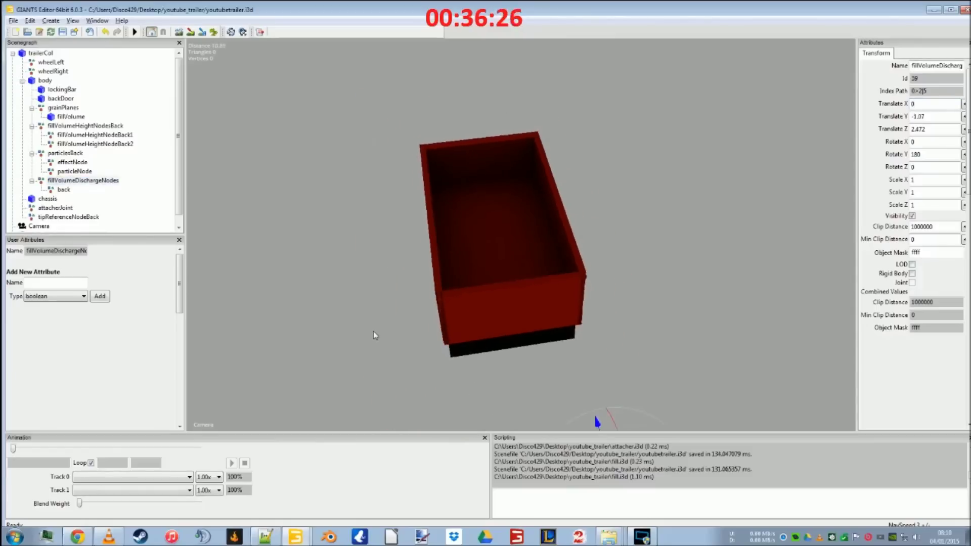
middle_click_drag(468, 320, 404, 262)
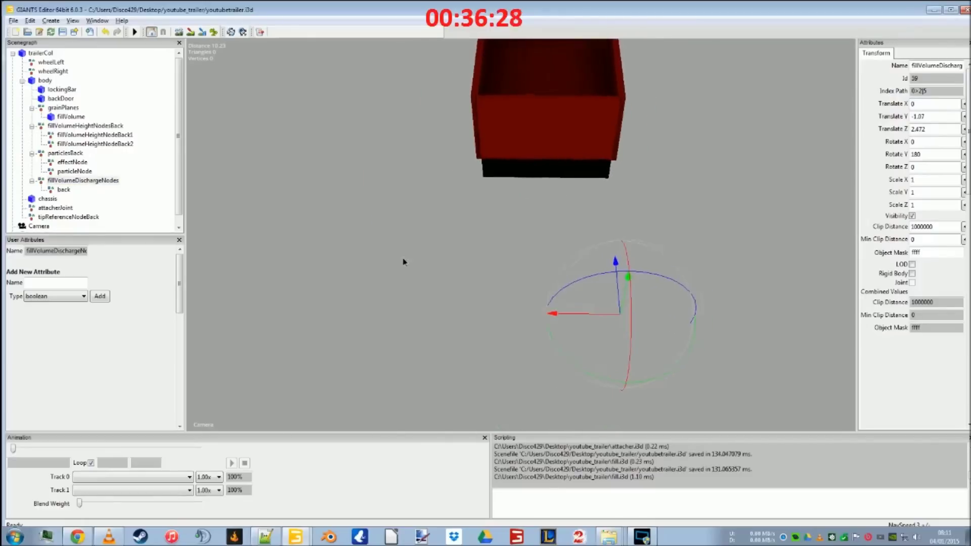
Set the Translate X of fillVolumeDischargeNodes to -1.212 so that it matches particlesBack
left_click(86, 181)
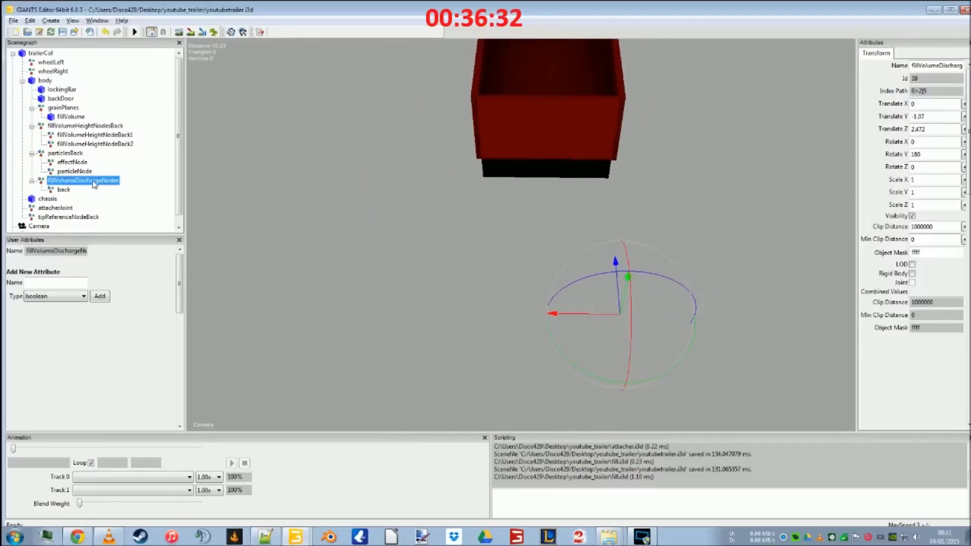
left_click(65, 191)
left_click(81, 181)
left_click(80, 162)
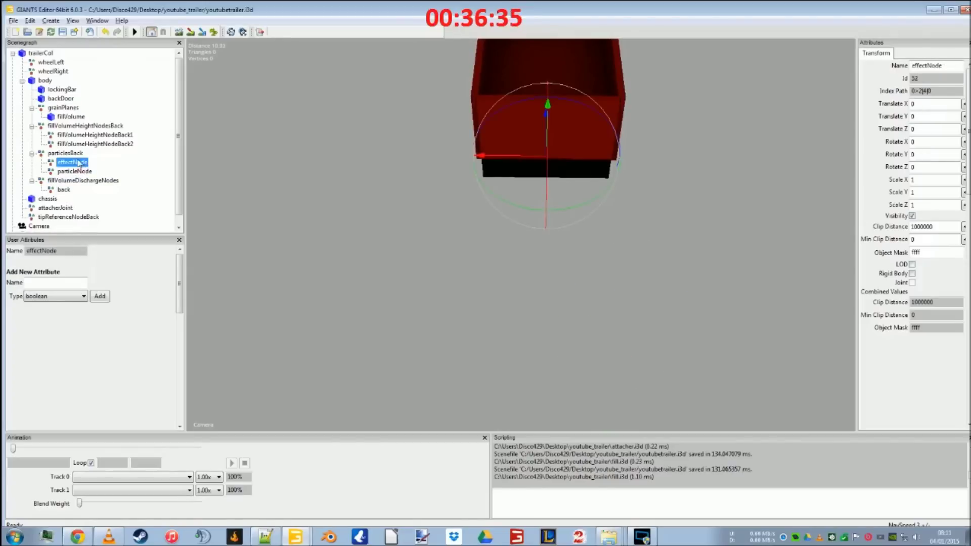
left_click(78, 154)
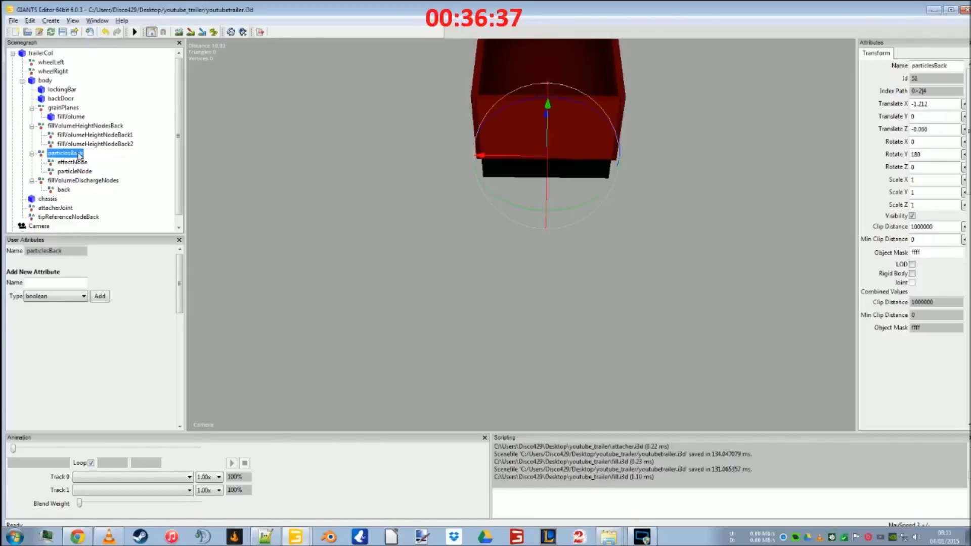
left_click(81, 181)
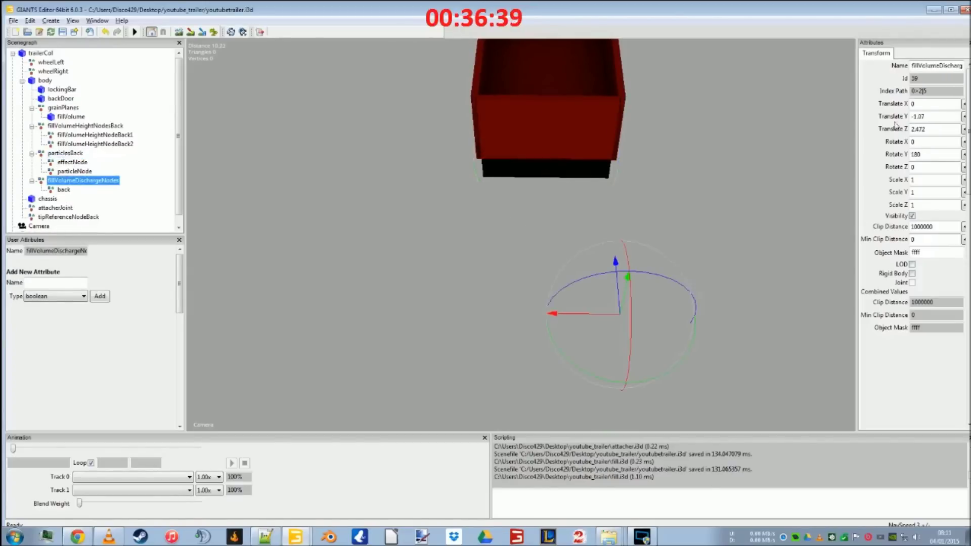
key("Tab")
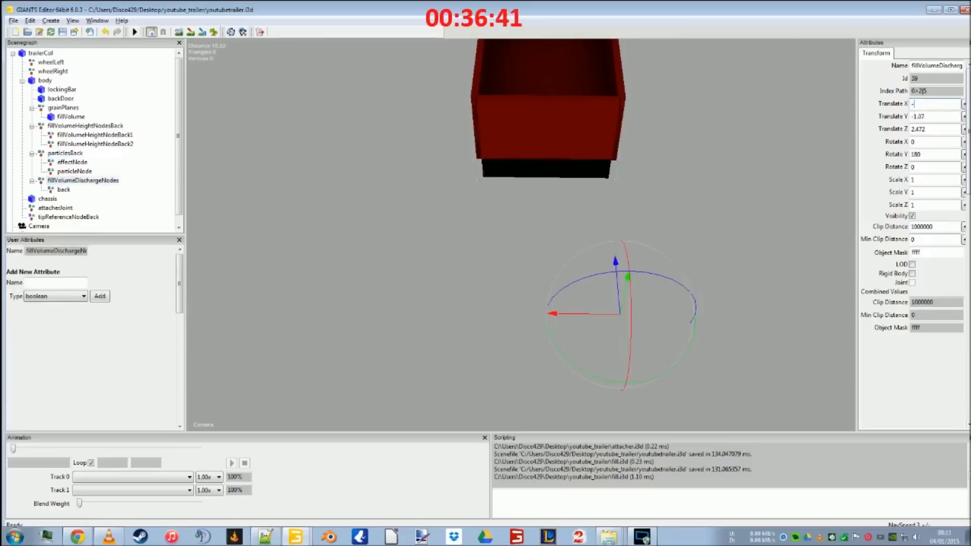
type("1.212")
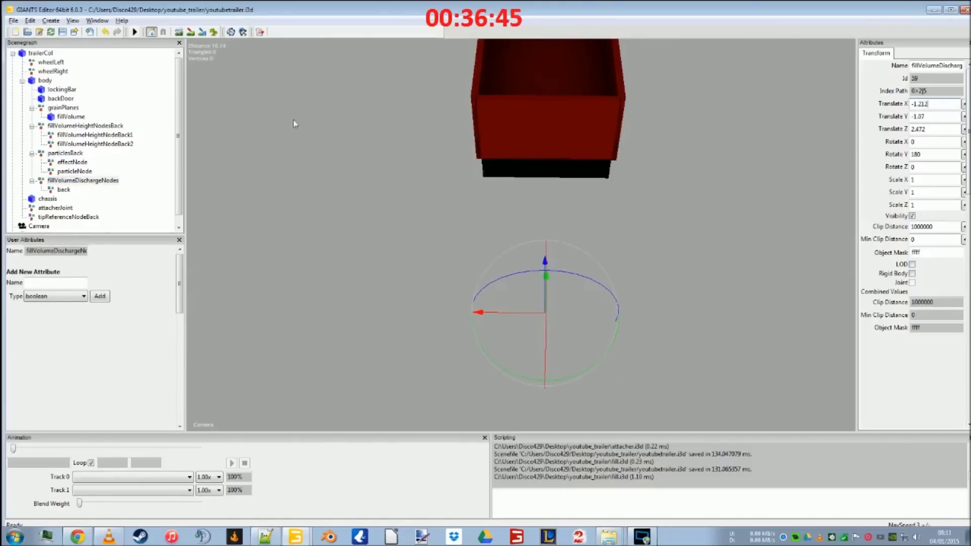
Examine where the back discharge node sits relative to its parent group, tipReferenceNodeBack, the chassis and the trailer body
left_click(61, 190)
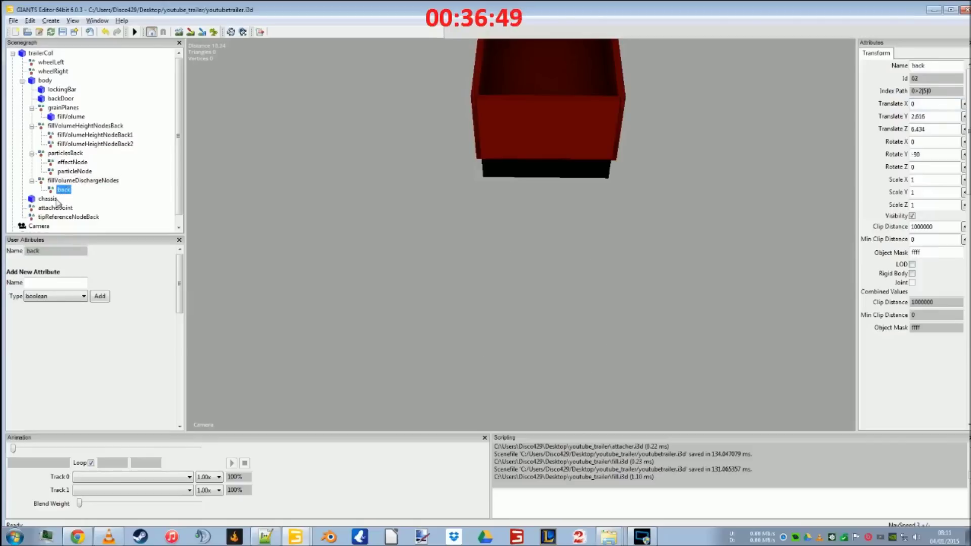
scroll(175, 158, "down", 1)
scroll(174, 158, "up", 1)
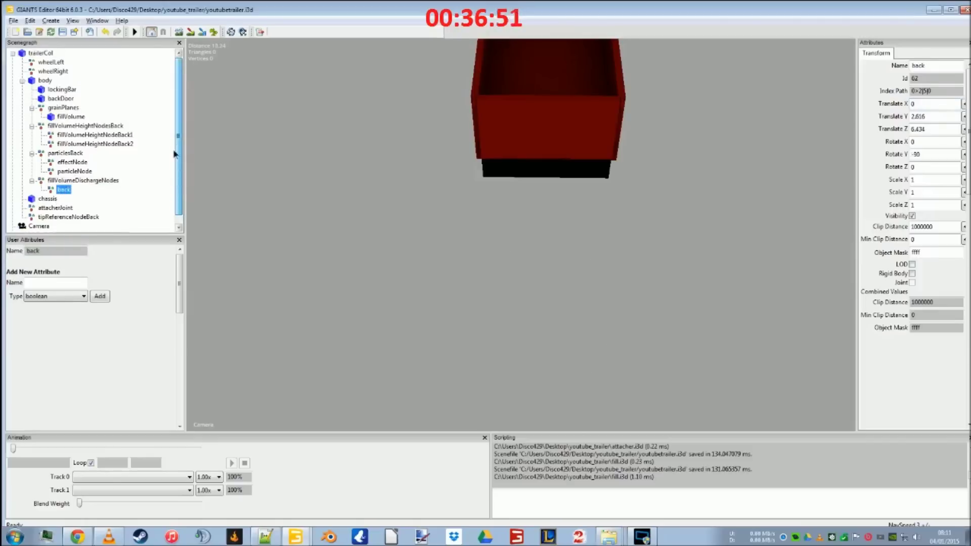
right_click_drag(460, 245, 320, 216)
left_click(71, 217)
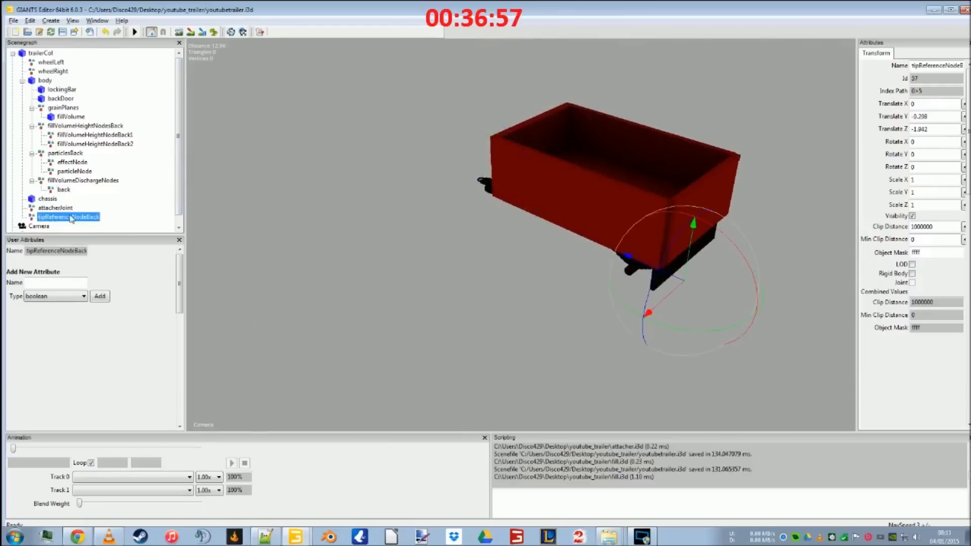
left_click(53, 199)
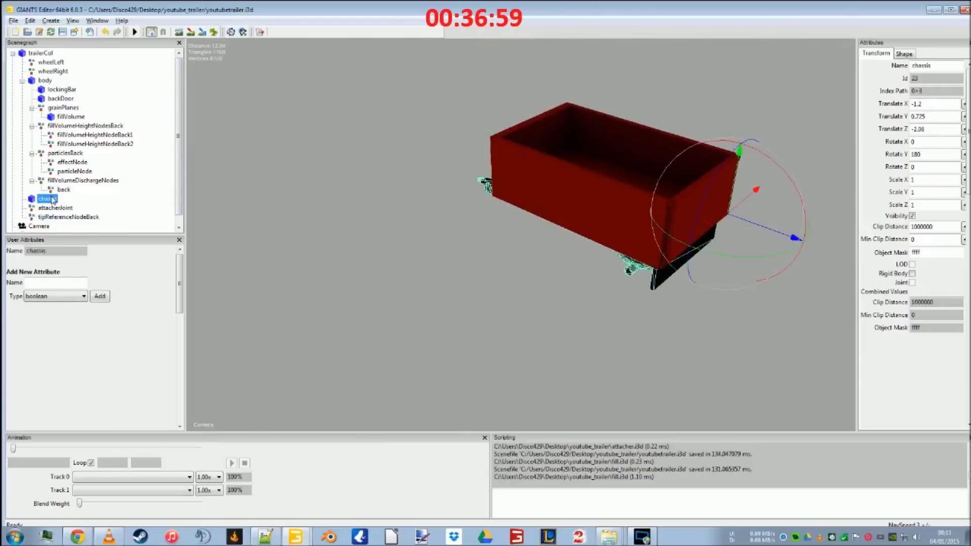
left_click(75, 181)
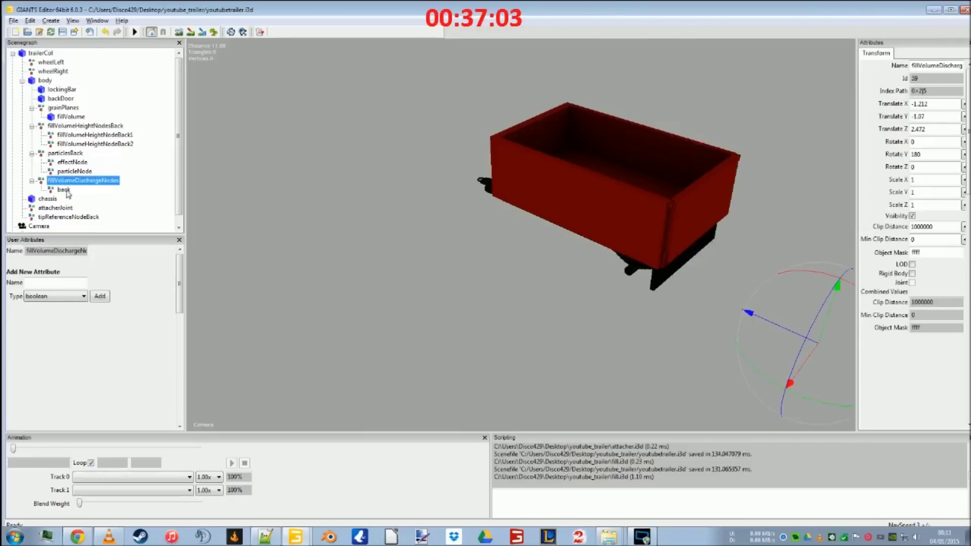
left_click(64, 191)
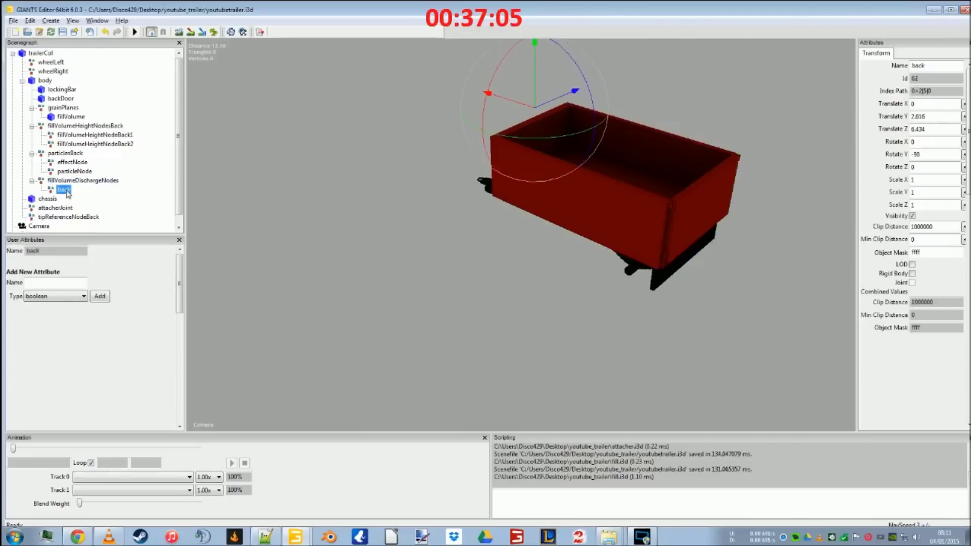
middle_click_drag(390, 220, 549, 121)
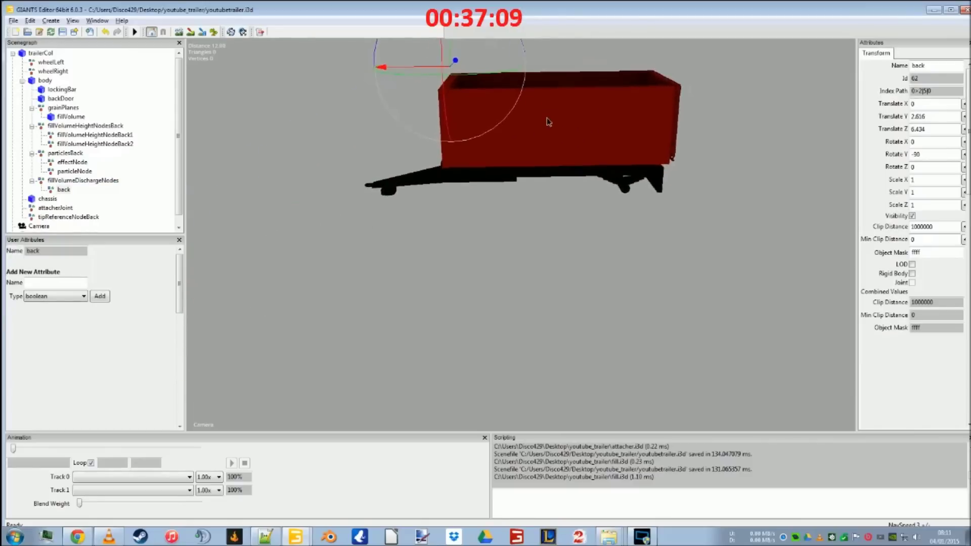
Move fillVolumeDischargeNodes forward along the trailer and reposition its back node at the body's front end, Translate Z about 2.003
left_click(109, 183)
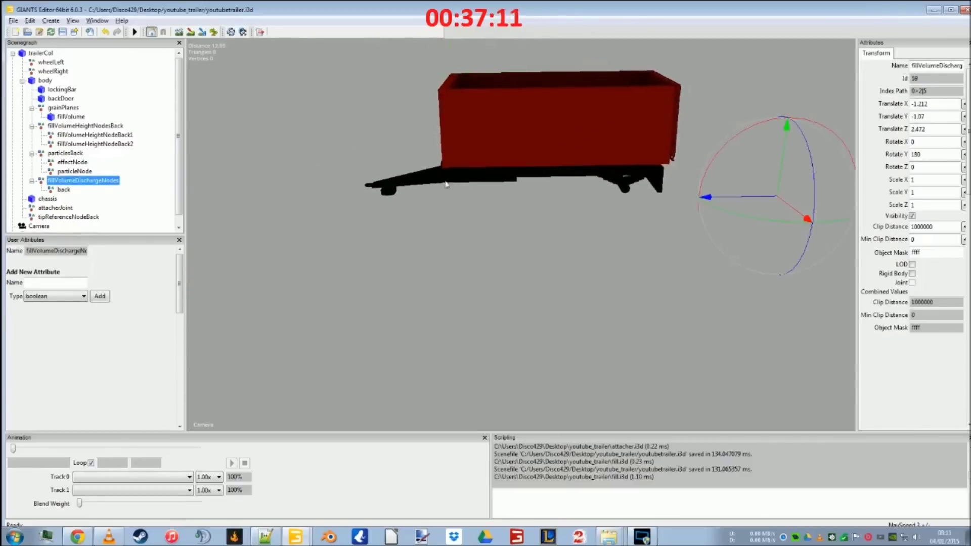
left_click_drag(712, 197, 490, 201)
left_click(64, 190)
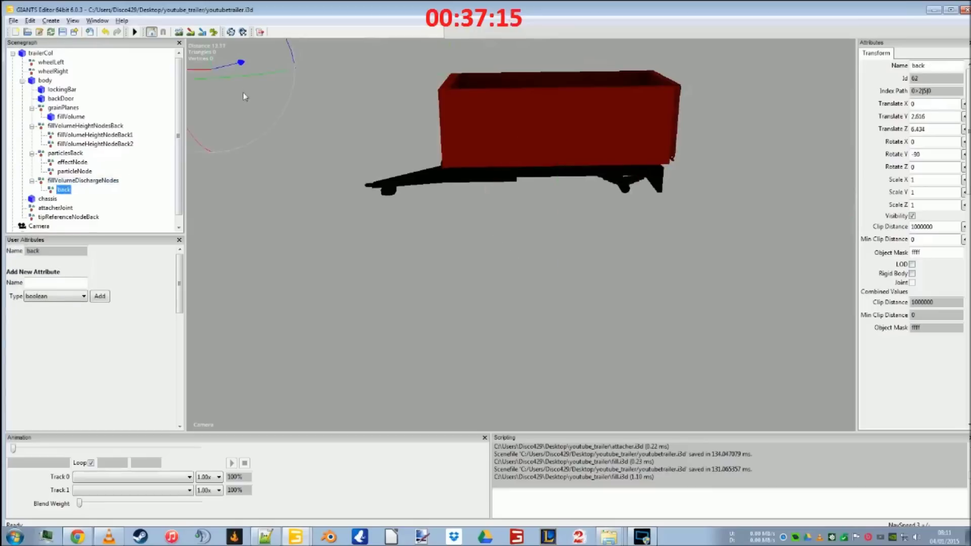
left_click_drag(211, 76, 452, 99)
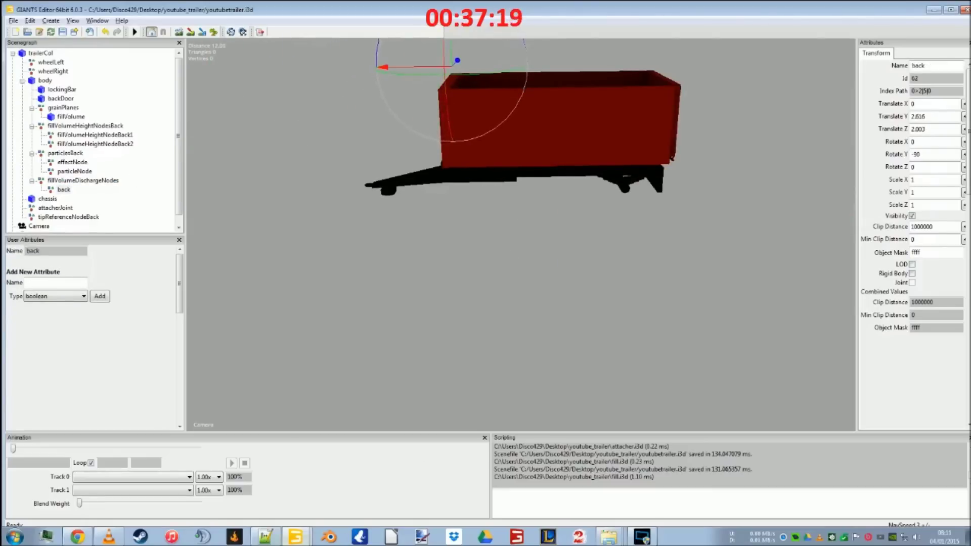
Using the brantnerE8041 scene as reference, adjust the custom trailer's back node to Translate Y about 2.756 and Z about 2.056, and save
mouse_move(287, 540)
left_click(284, 498)
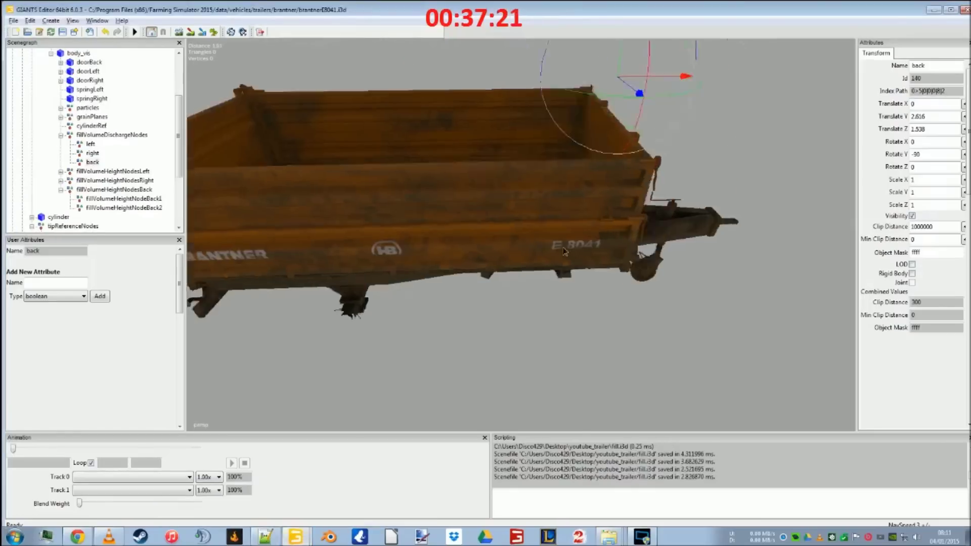
middle_click_drag(536, 247, 526, 193)
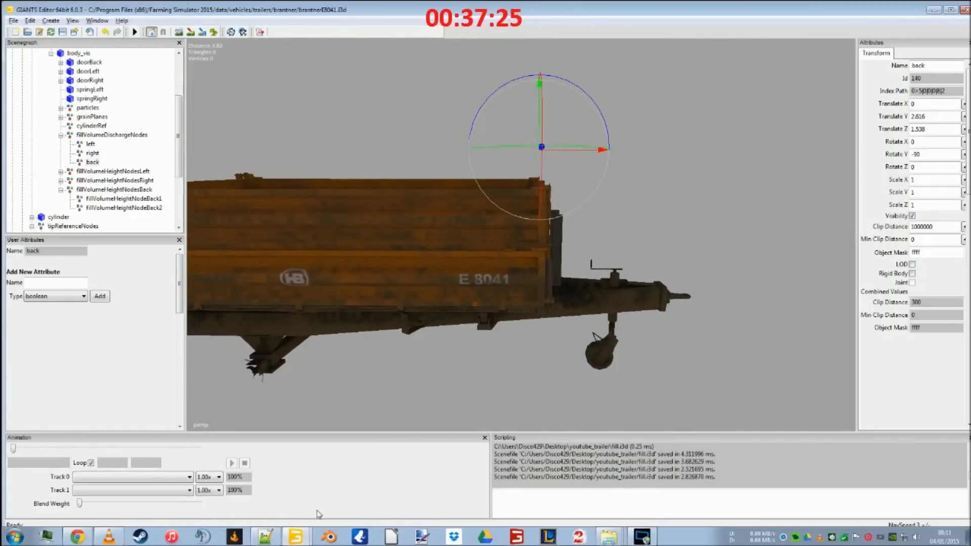
mouse_move(297, 541)
left_click(298, 513)
middle_click_drag(475, 318, 482, 291)
left_click_drag(486, 208, 483, 208)
left_click_drag(542, 147, 534, 140)
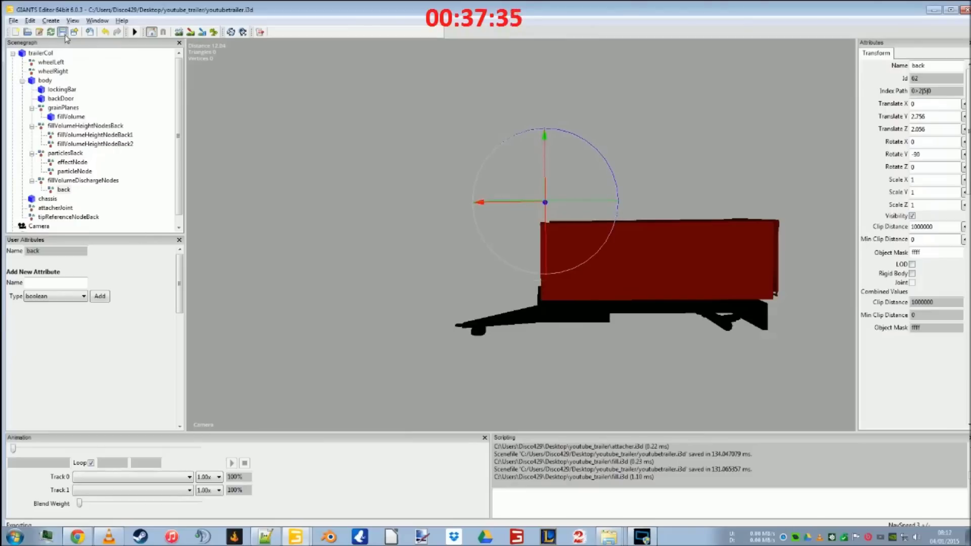
key("ctrl+s")
Check the back node's index path and change the fillVolumeDischargeInfo index in youtubeTrailer.xml to 0>2|5|2
left_click(64, 190)
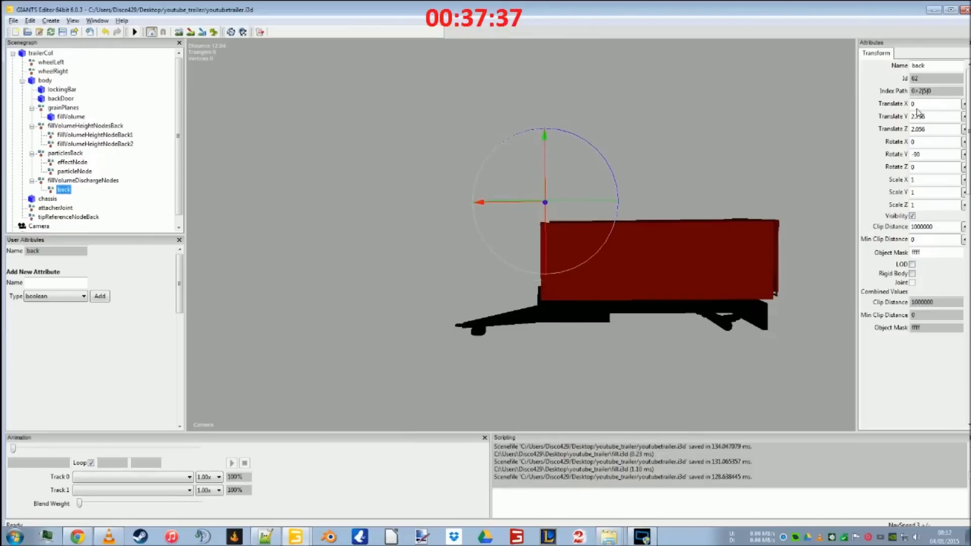
left_click(272, 536)
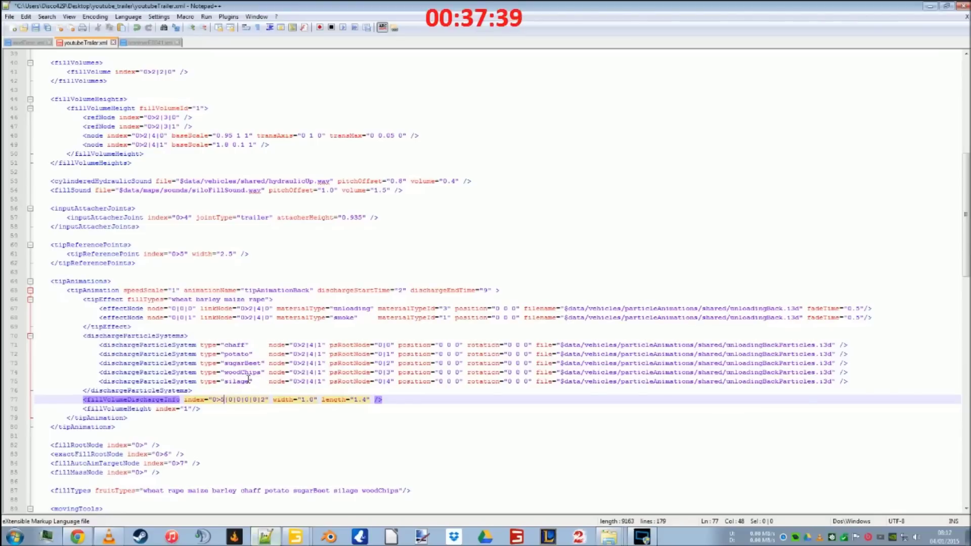
key("Delete")
key("Delete")
key("Delete")
key("Delete")
key("Delete")
key("Delete")
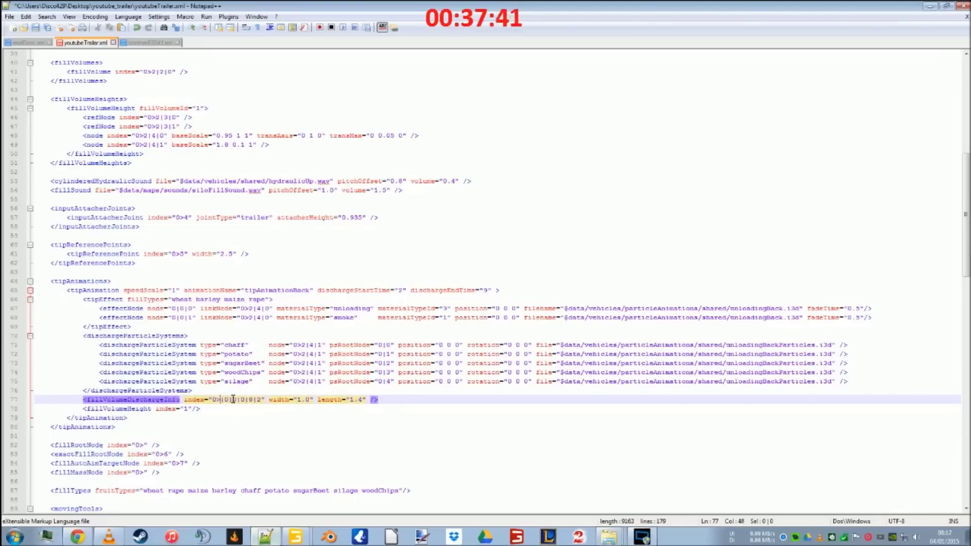
key("Delete")
key("Delete")
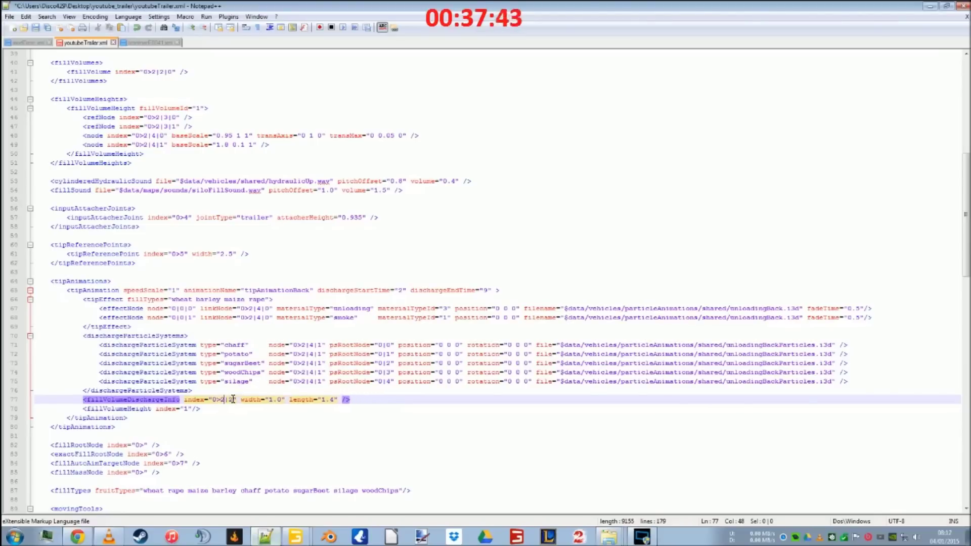
type("5|")
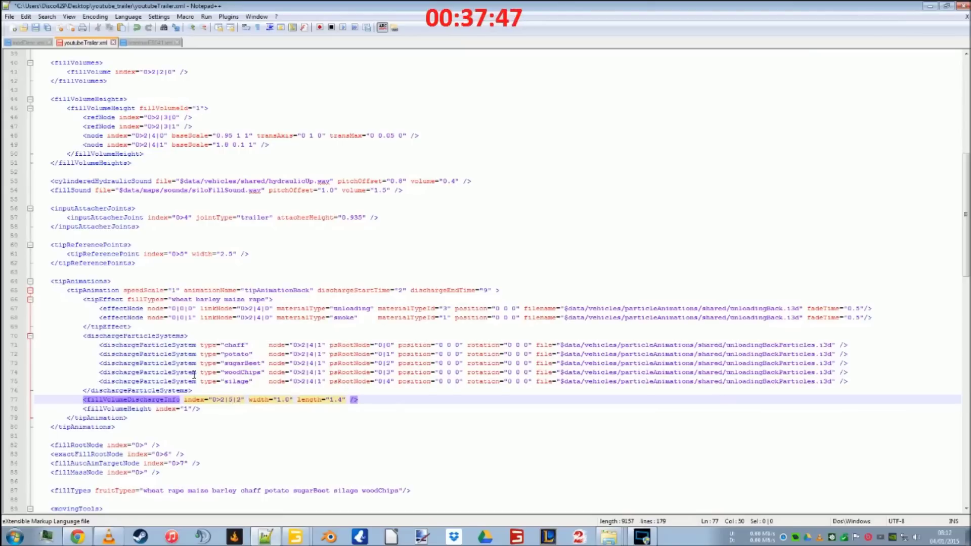
left_click(116, 442)
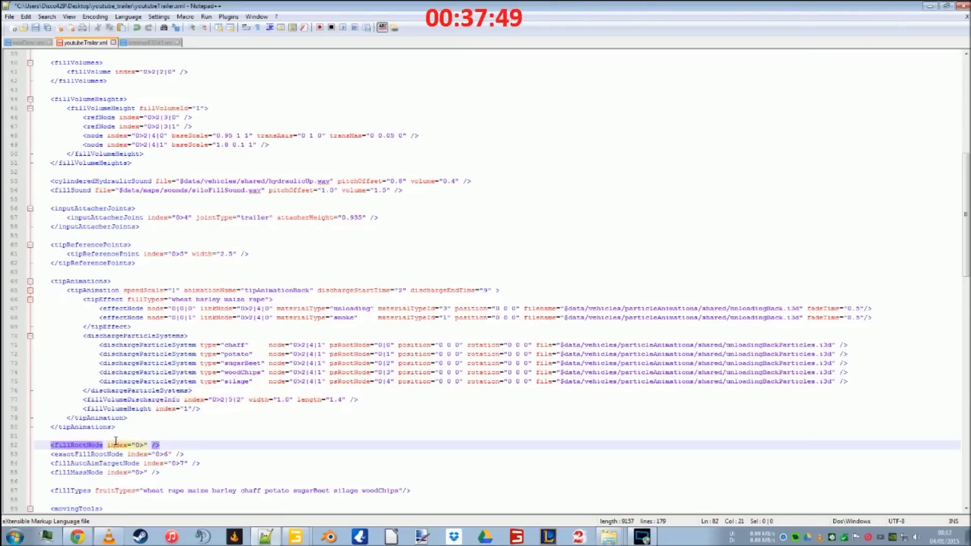
scroll(291, 399, "down", 7)
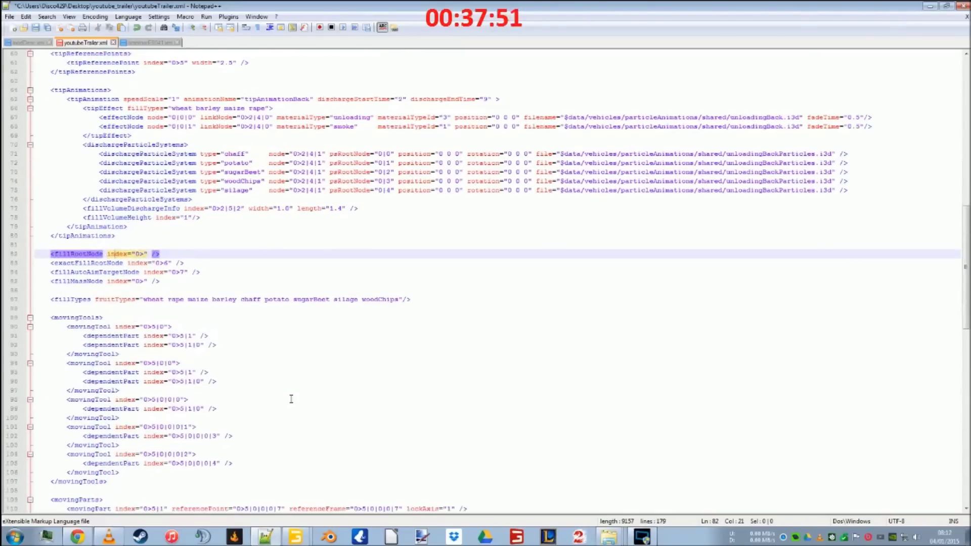
Review the moving parts, animations and fill node entries in youtubeTrailer.xml, ending at the exactFillRootNode index
scroll(291, 399, "down", 18)
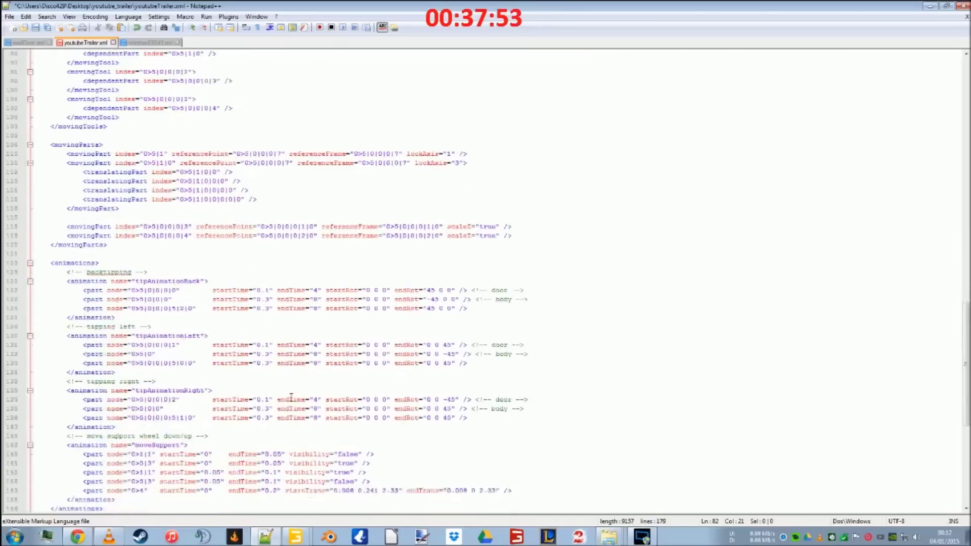
scroll(292, 398, "down", 6)
scroll(291, 395, "up", 7)
scroll(291, 395, "up", 18)
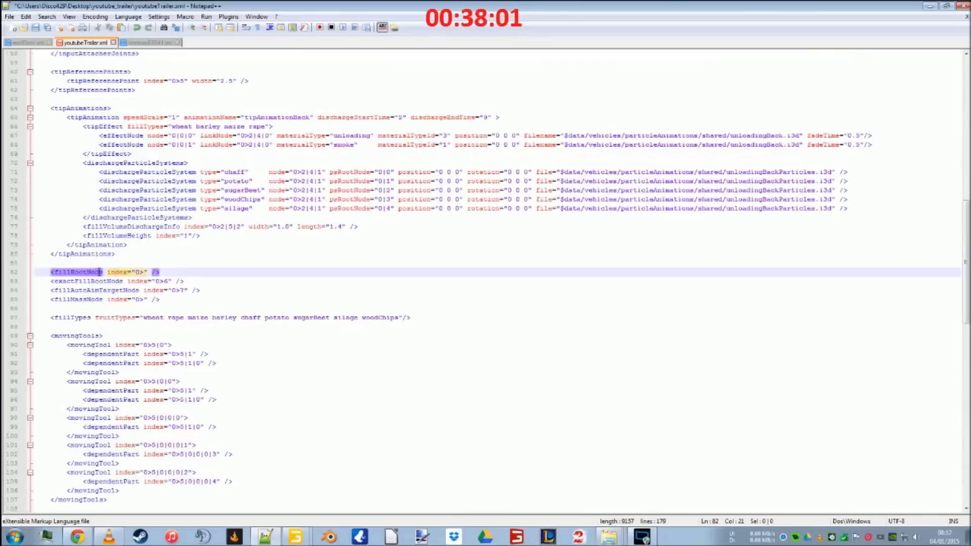
left_click(166, 290)
left_click(170, 282)
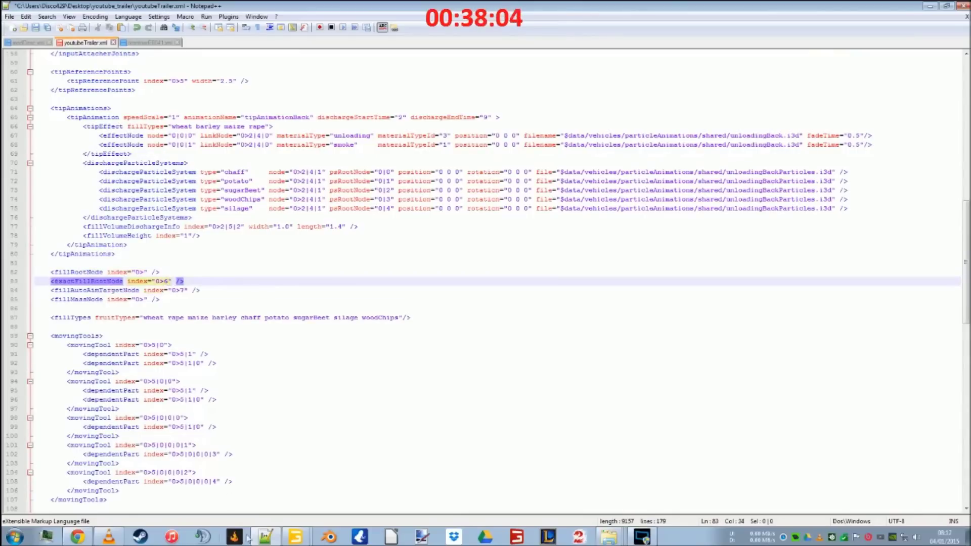
In the brantnerE8041 scene in GIANTS Editor, collapse brantner_vis, select exactFillRootNode and make it visible to inspect its shape over the body
left_click(265, 537)
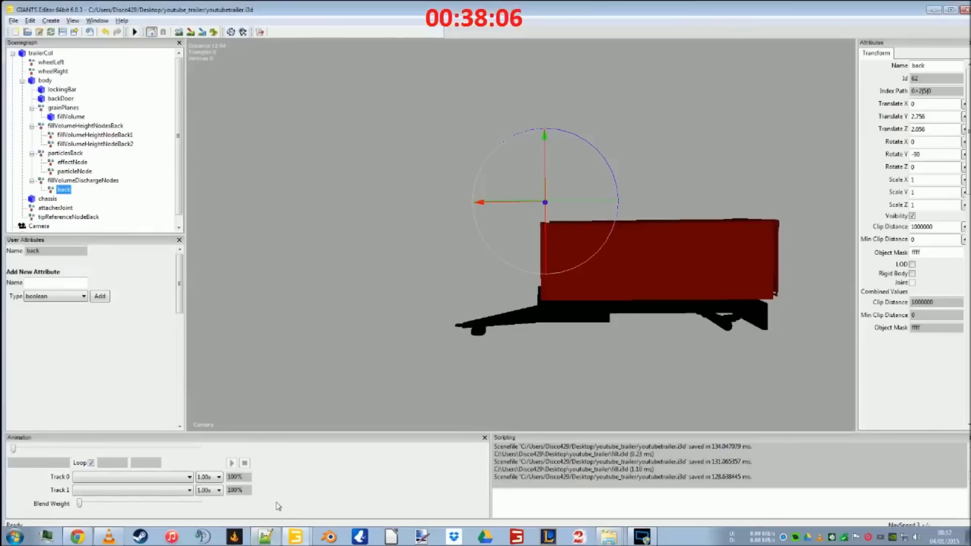
mouse_move(298, 533)
left_click(301, 503)
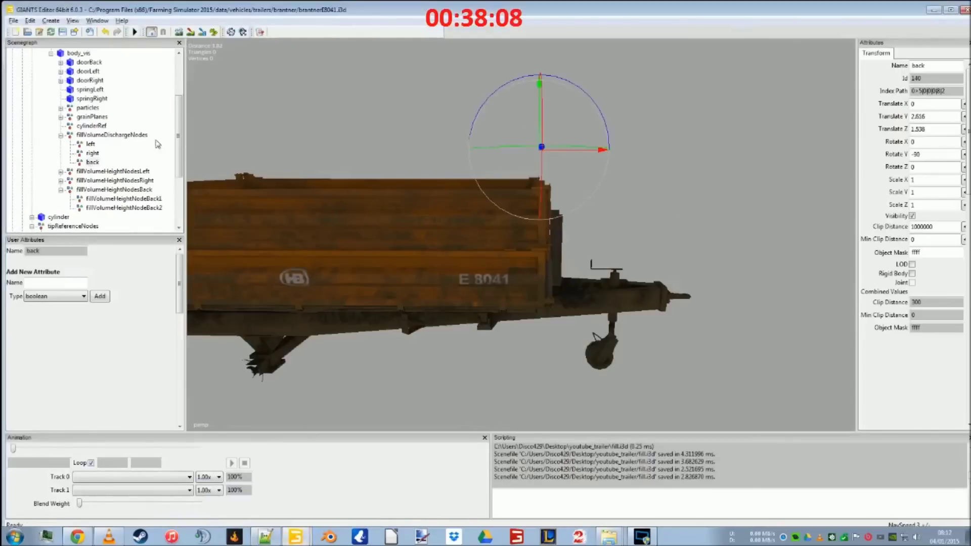
scroll(179, 152, "up", 3)
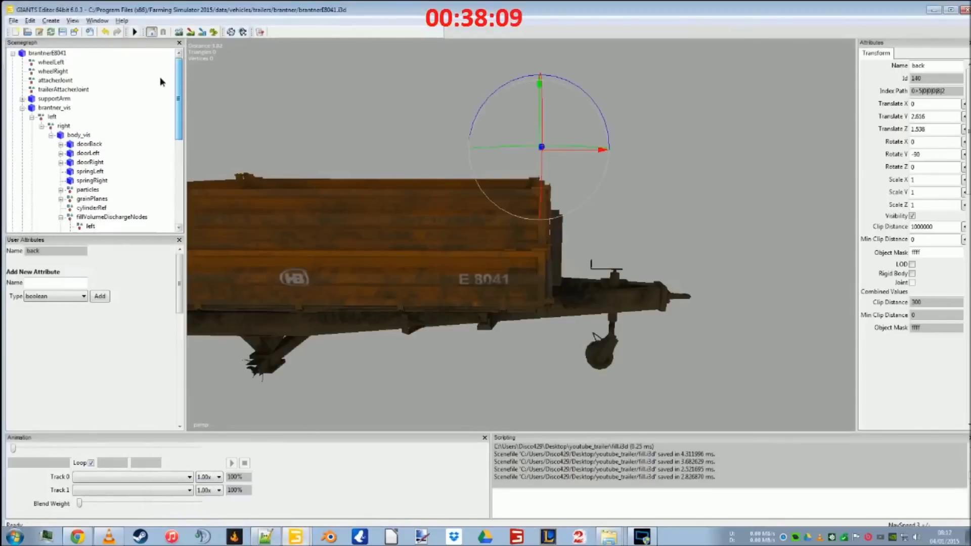
left_click(22, 107)
left_click(62, 117)
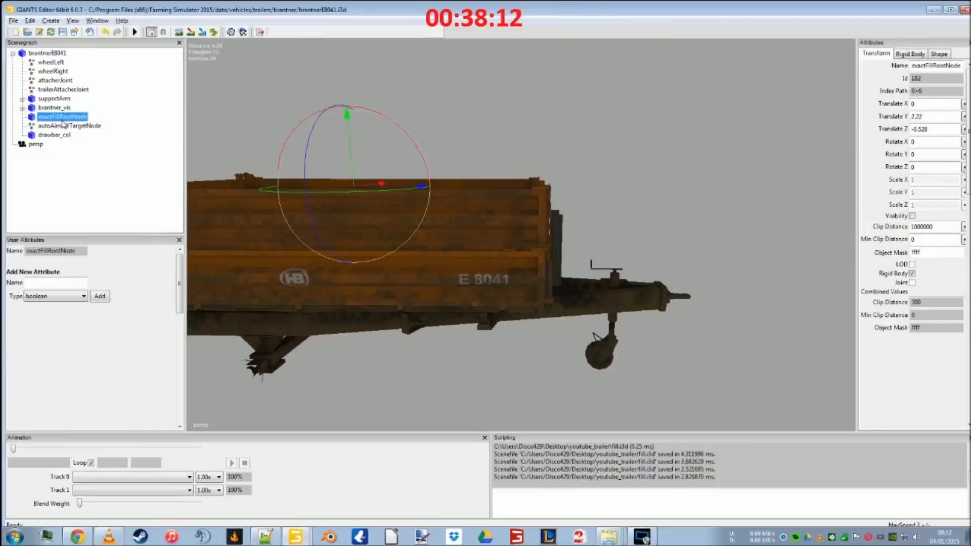
left_click(913, 216)
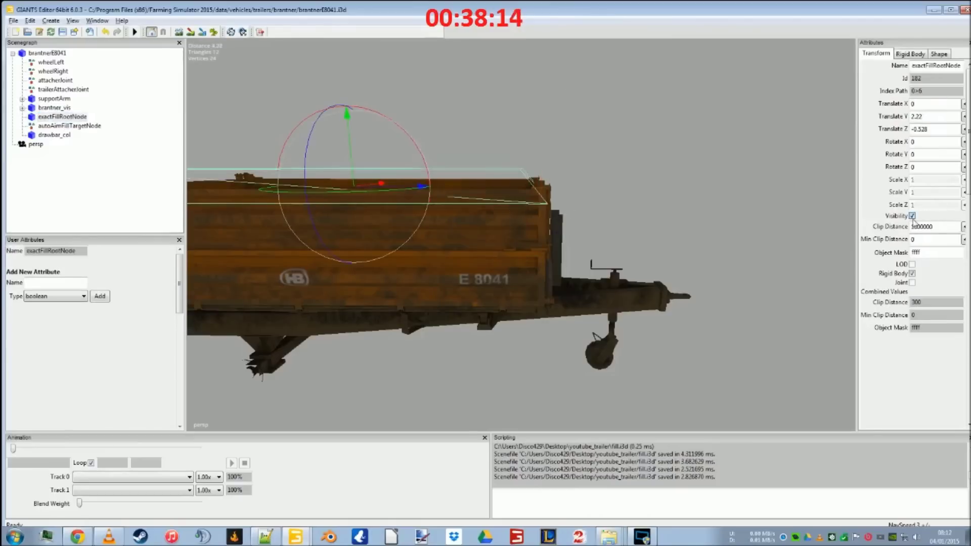
middle_click_drag(529, 299, 373, 335)
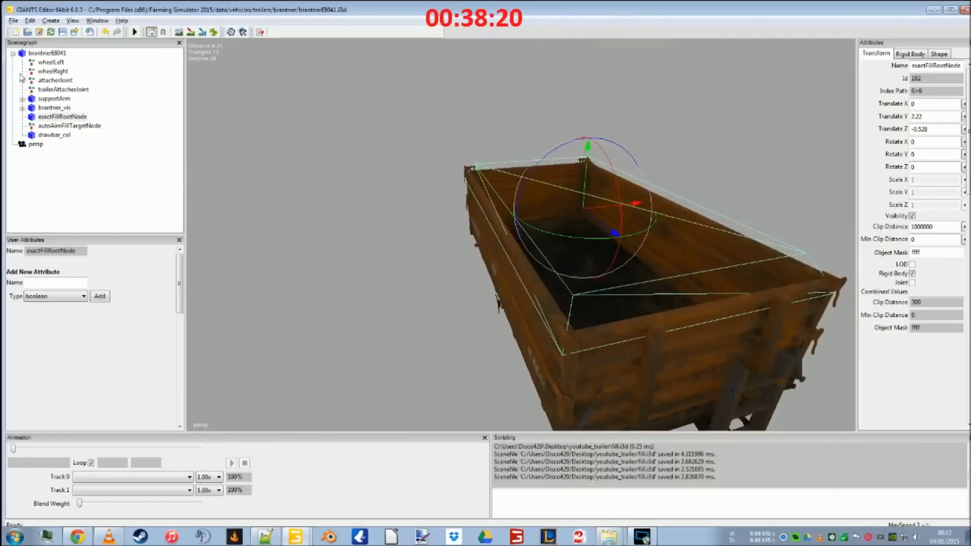
Export the selected exactFillRootNode to the youtube_trailer folder, overwriting the existing fill file
left_click(30, 21)
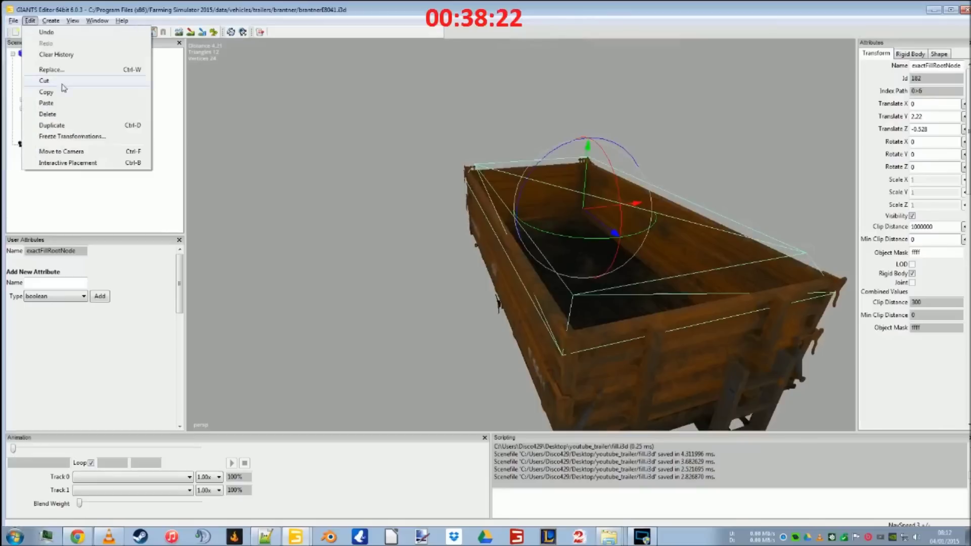
mouse_move(18, 19)
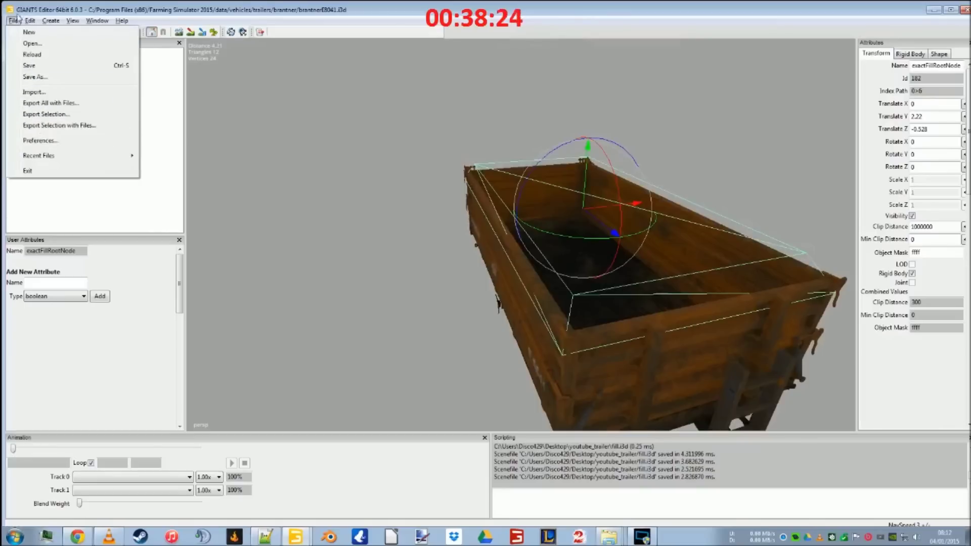
left_click(45, 114)
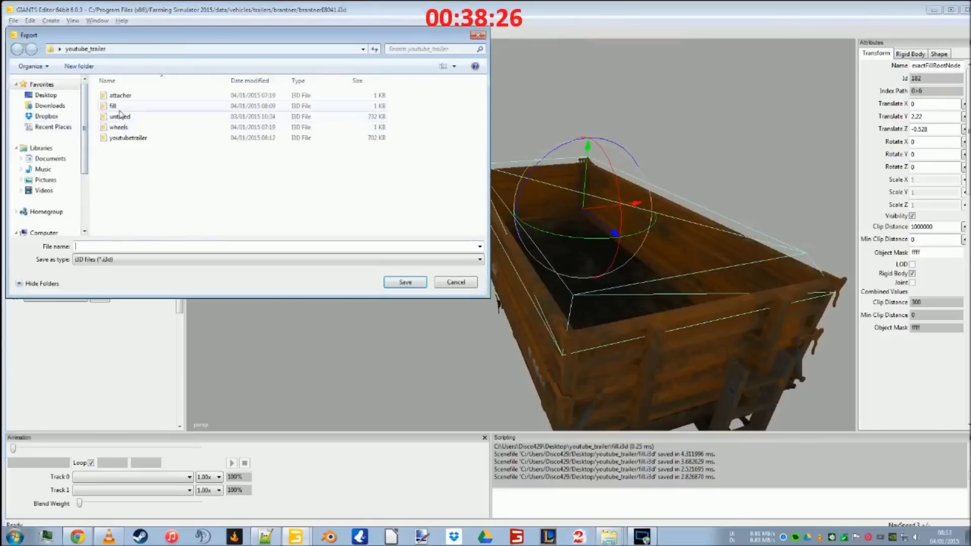
left_click_drag(140, 38, 221, 72)
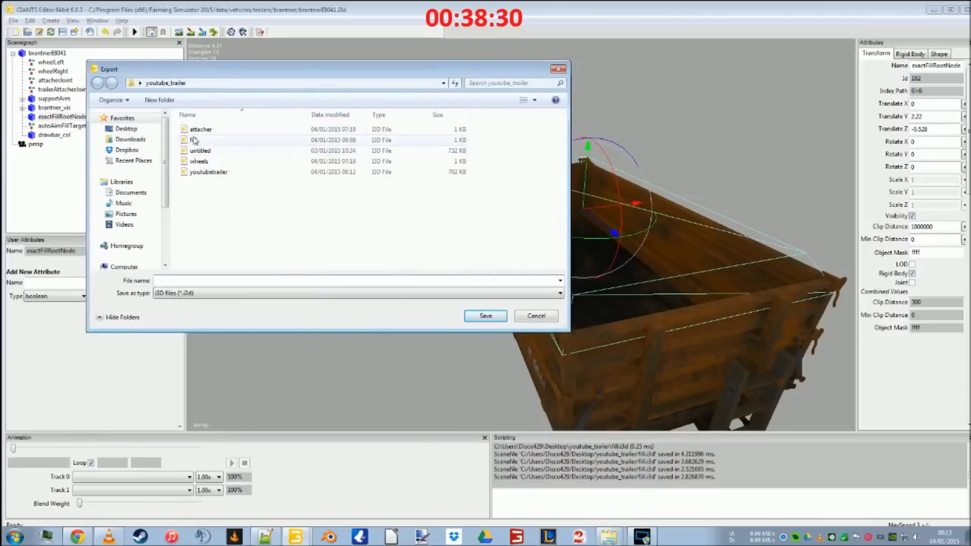
left_click(202, 141)
double_click(201, 140)
left_click(512, 274)
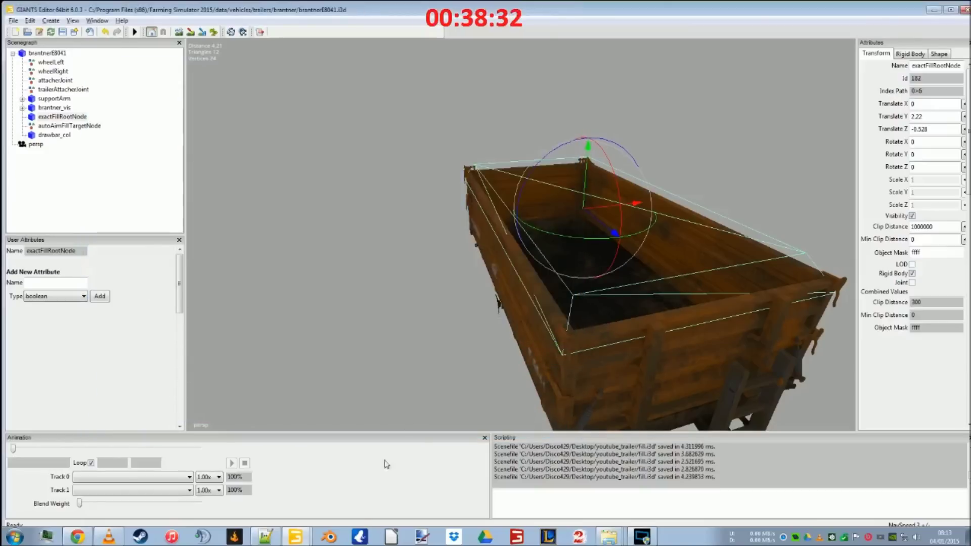
Switch to the youtubetrailer scene and import the fill file
left_click(296, 537)
left_click(248, 521)
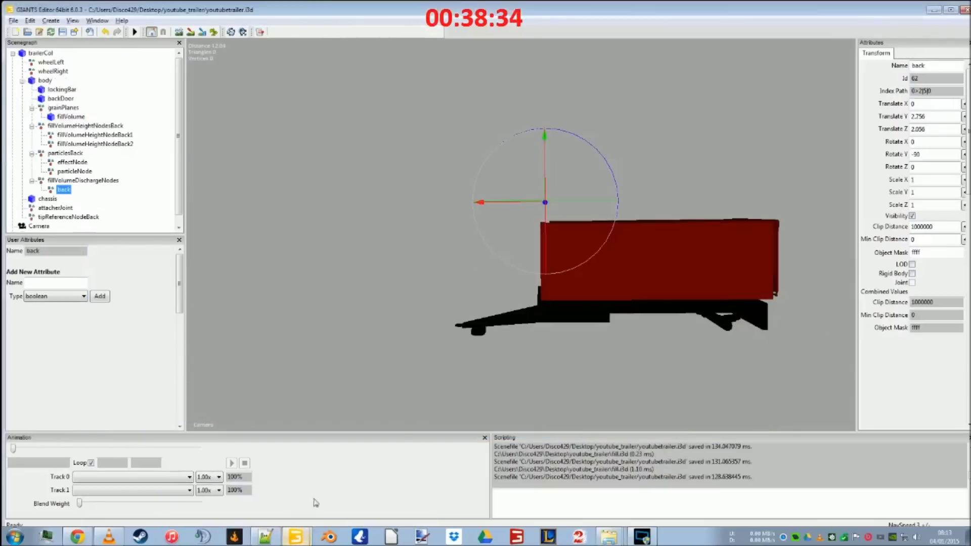
left_click(13, 20)
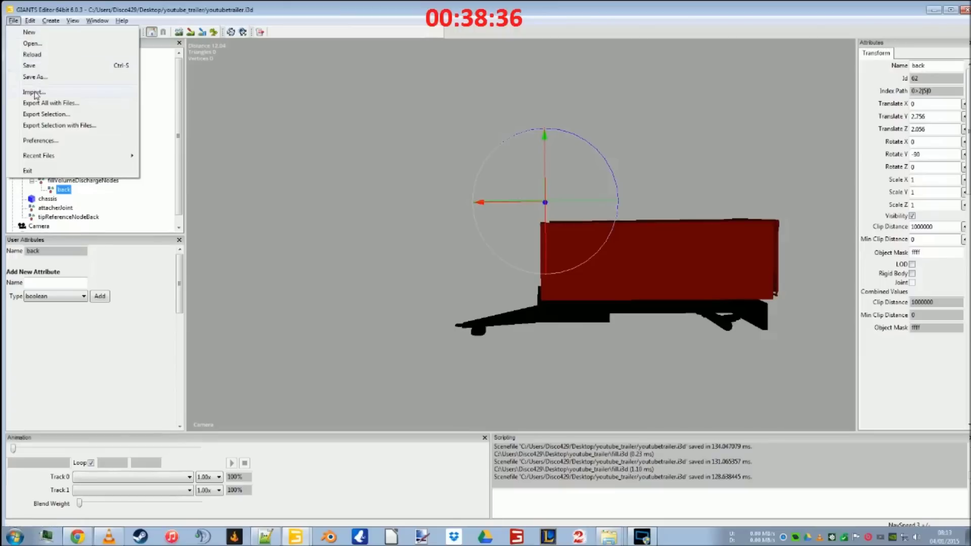
left_click(32, 91)
double_click(200, 139)
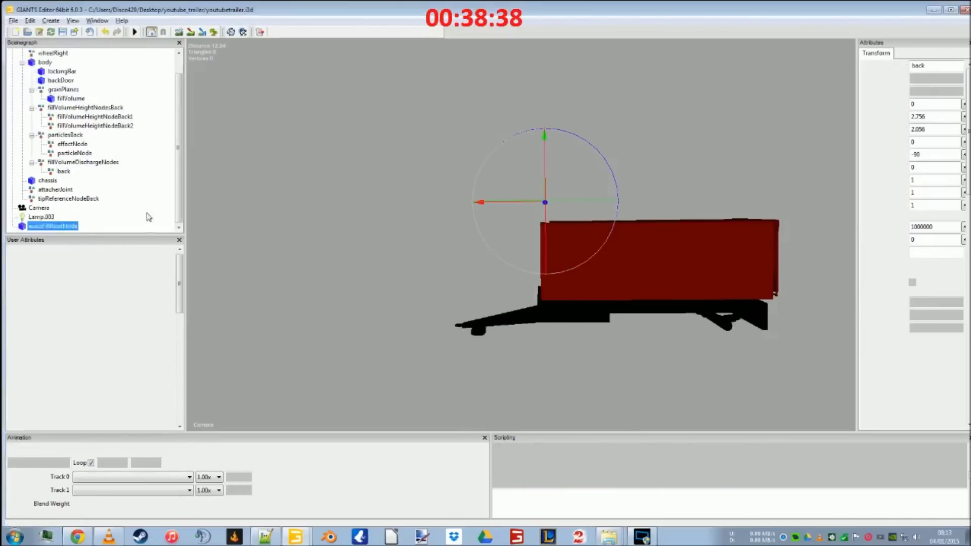
Collapse the body group and move the imported exactFillRootNode into trailerCol as its last child
scroll(115, 223, "up", 1)
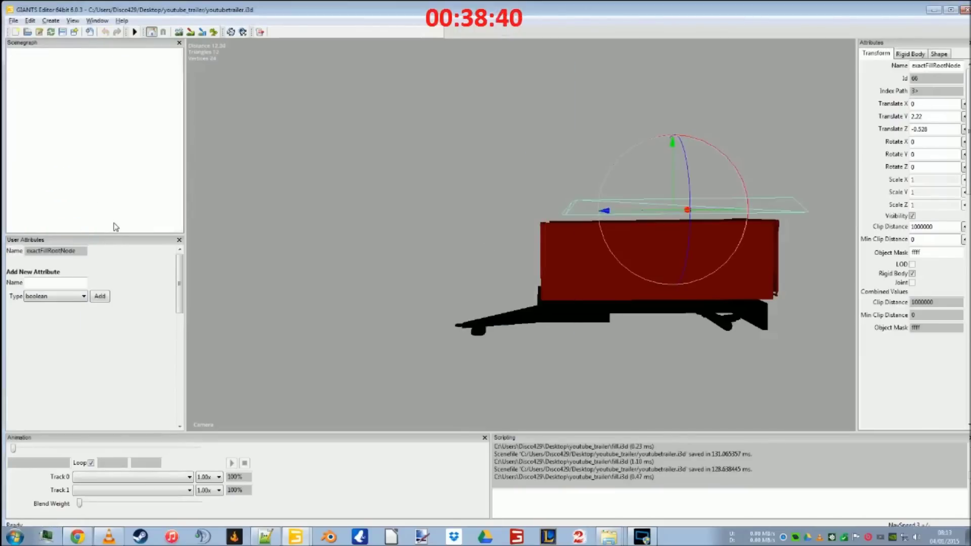
left_click(22, 80)
left_click(41, 53)
key("ctrl+v")
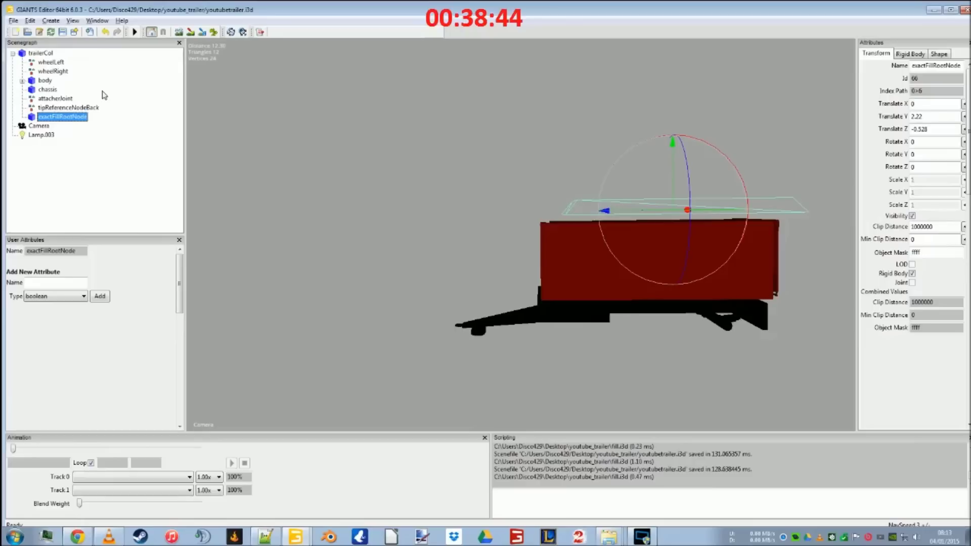
Move exactFillRootNode lengthwise to cover the trailer body's opening, Translate Z about -0.045, and check its rigid body settings
middle_click_drag(459, 216, 553, 300)
left_click_drag(554, 300, 523, 310)
middle_click_drag(524, 310, 499, 282)
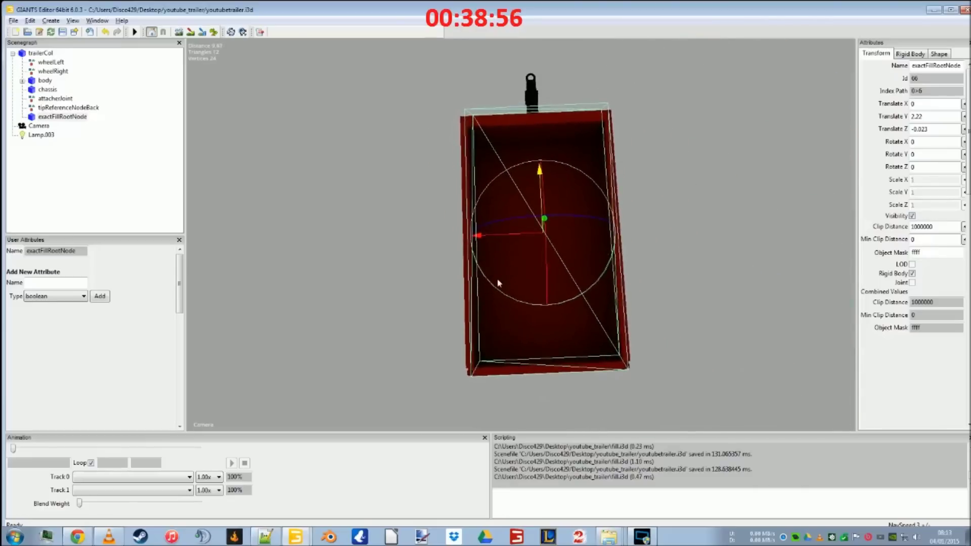
left_click(902, 56)
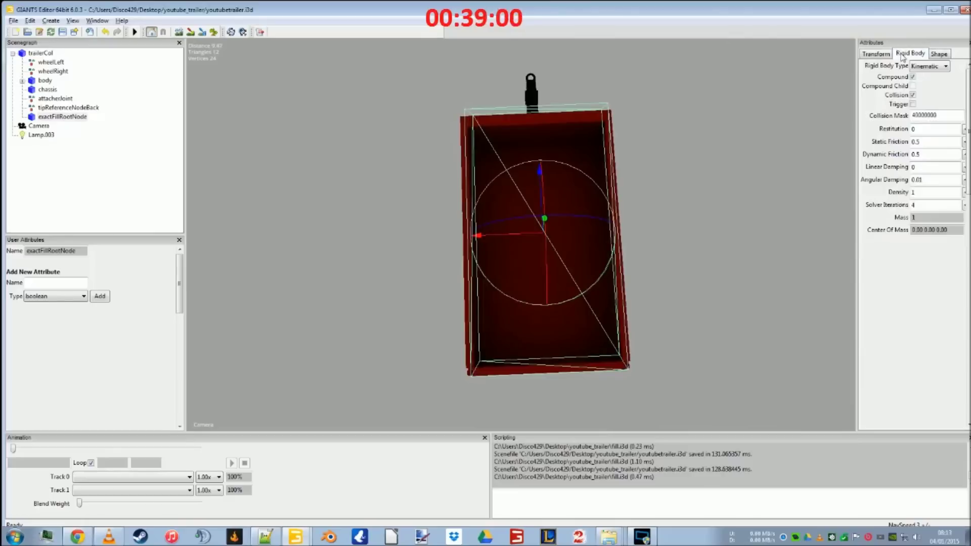
left_click(876, 54)
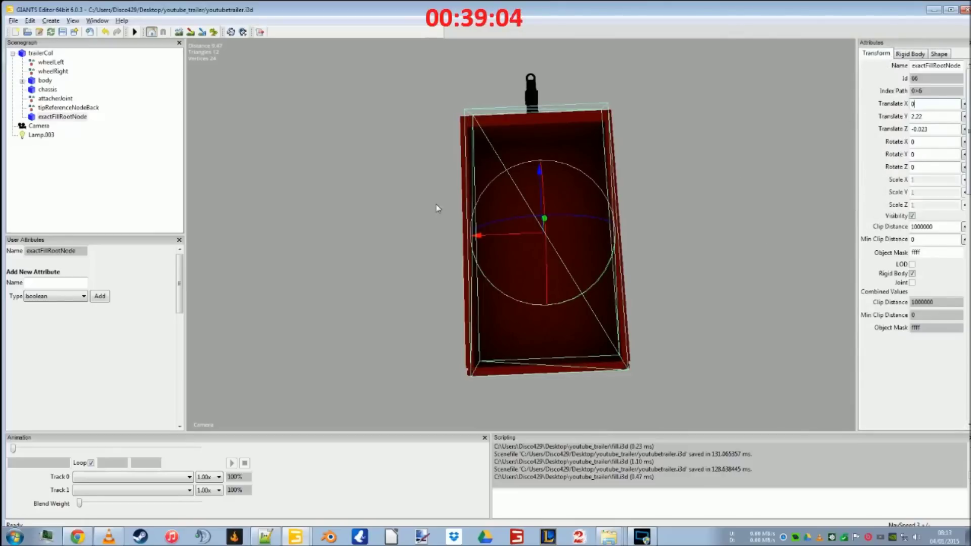
middle_click_drag(437, 205, 500, 198)
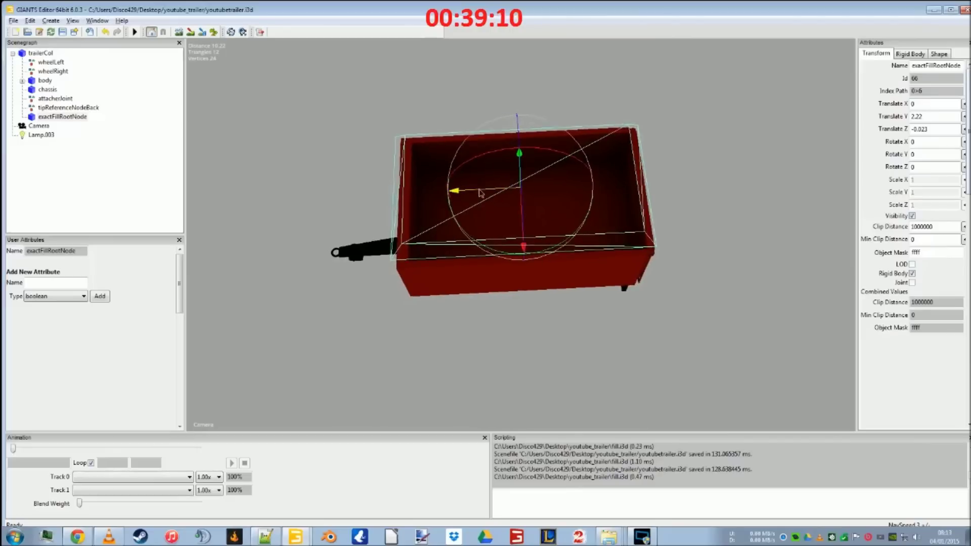
left_click_drag(484, 191, 482, 193)
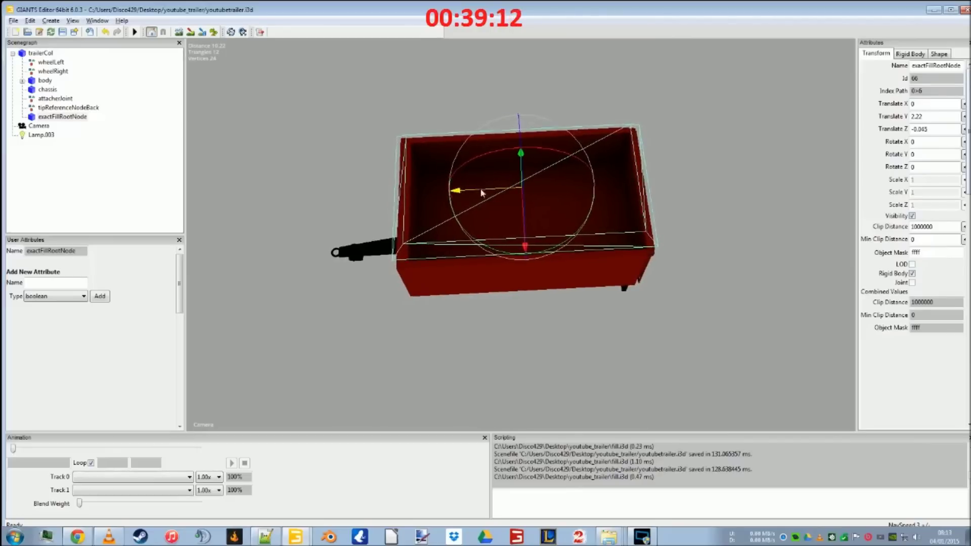
left_click(64, 117)
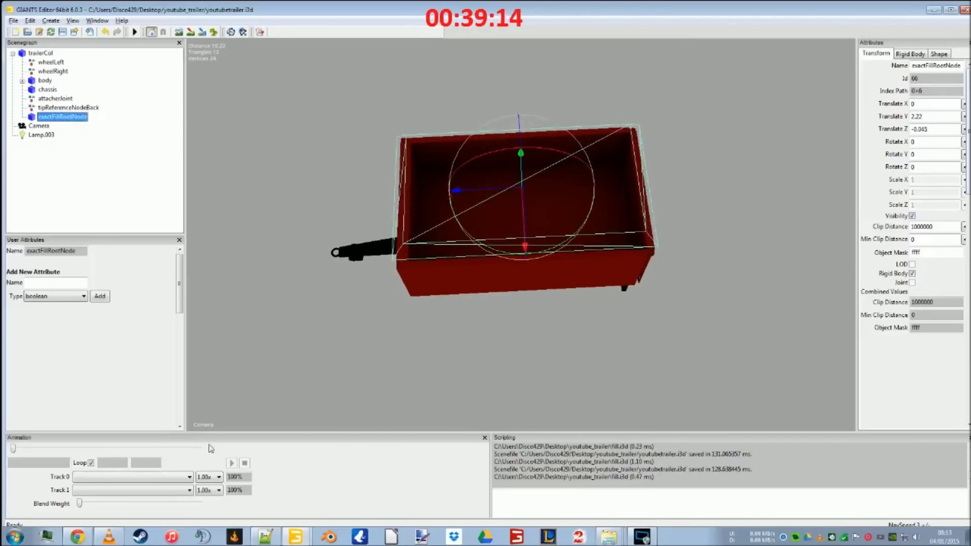
Check the exactFillRootNode and fillAutoAimTargetNode indices in youtubeTrailer.xml, and find autoAimFillTargetNode in the brantnerE8041 scene
left_click(278, 539)
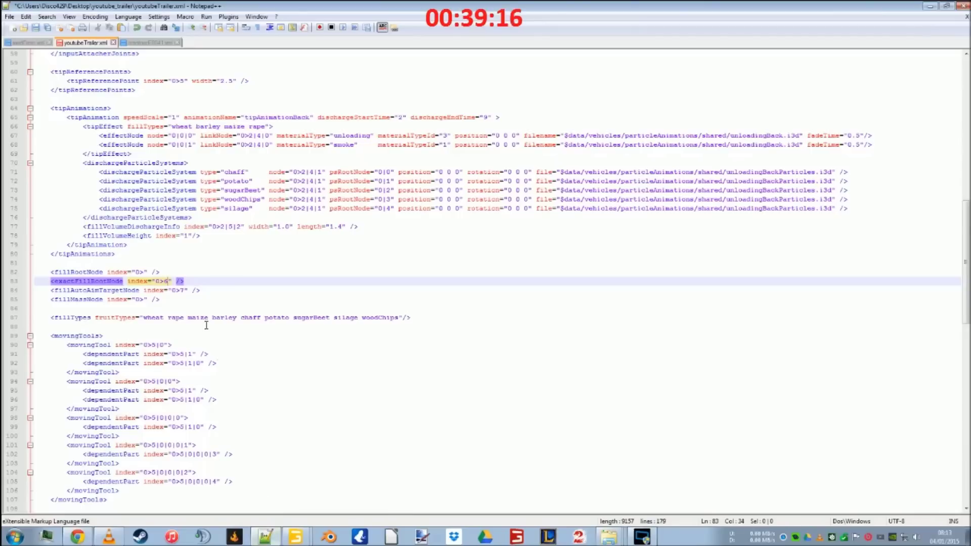
left_click(182, 292)
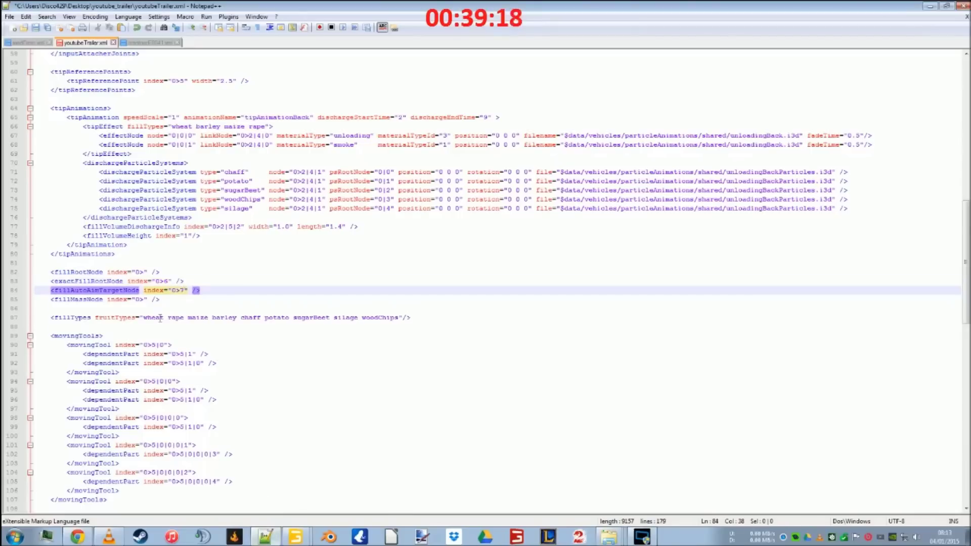
left_click(265, 536)
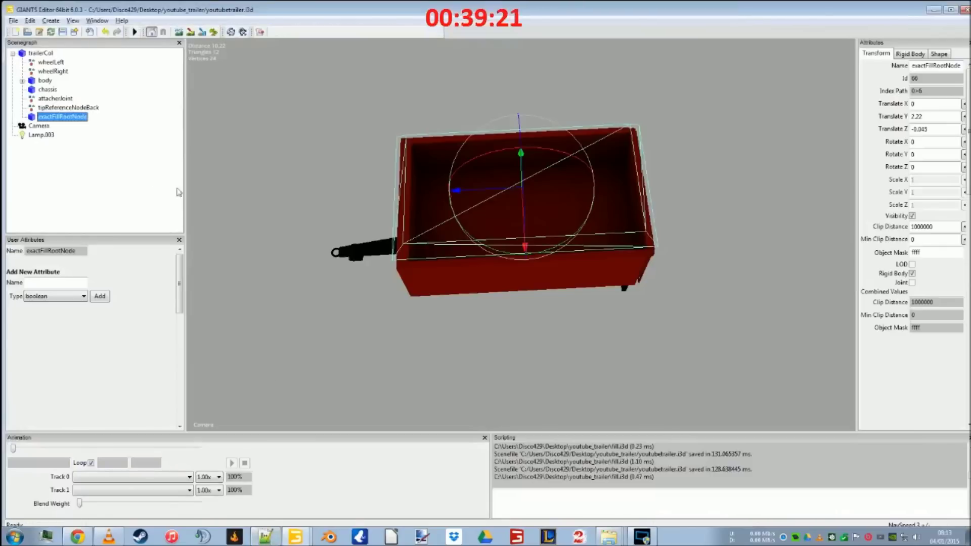
left_click(296, 536)
left_click(309, 491)
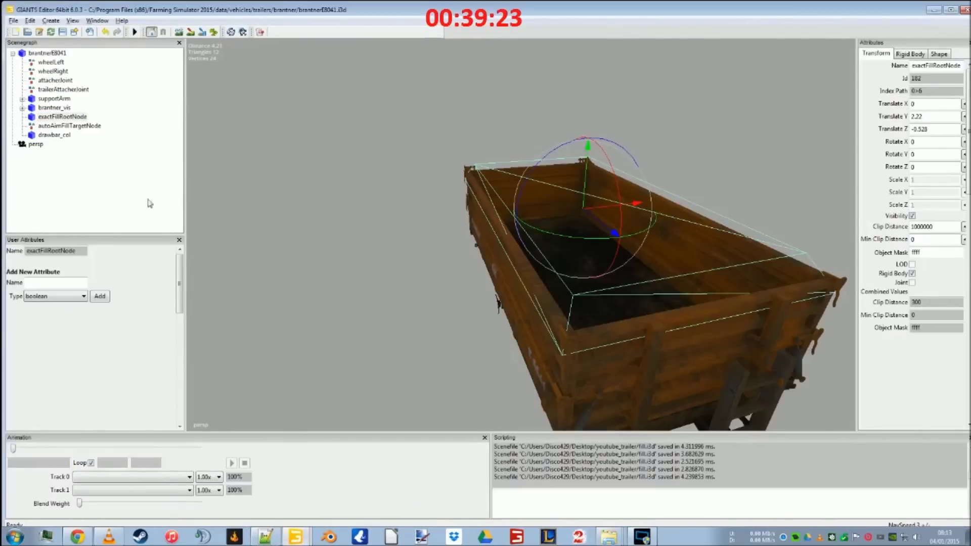
left_click(82, 136)
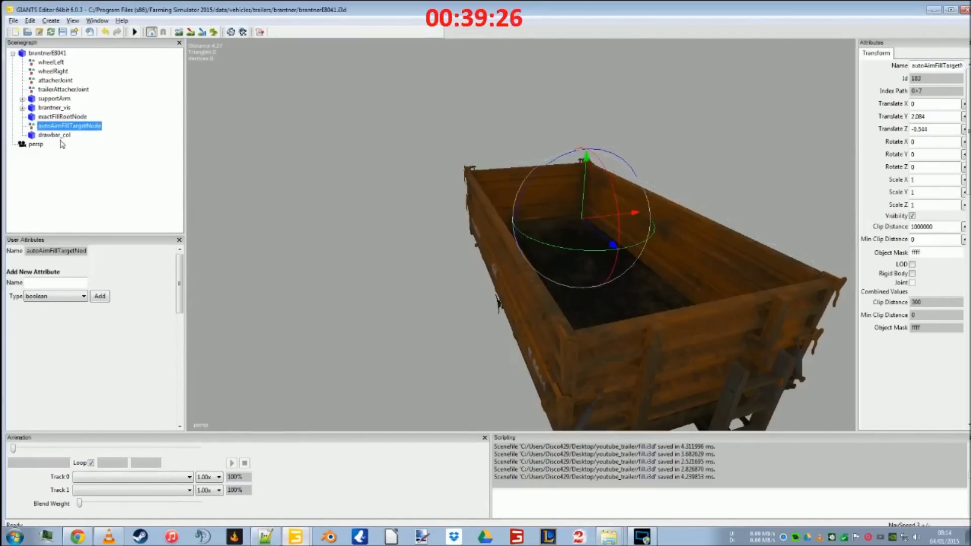
left_click(119, 149)
Frame drawbar_col on the Brantner trailer and briefly show its collision shape, restoring its hidden state
left_click(74, 137)
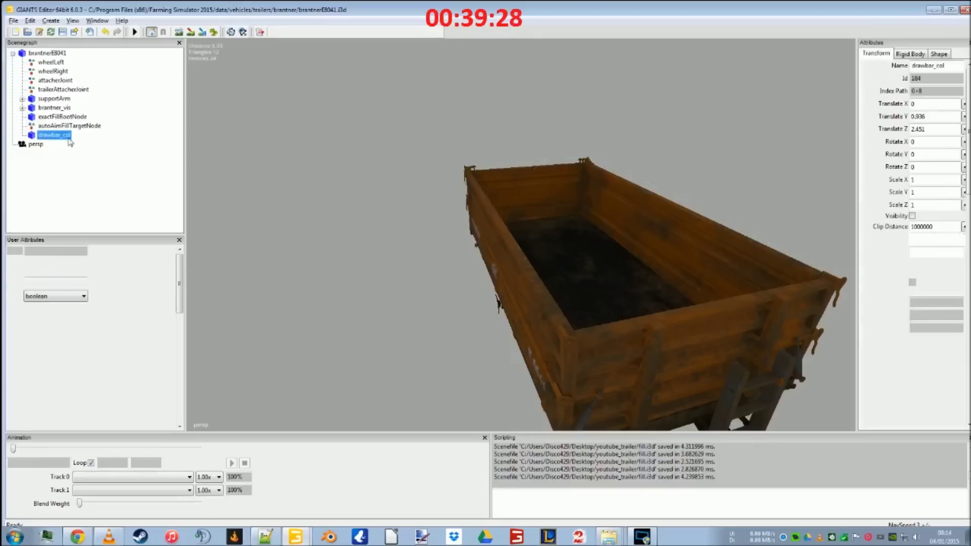
key("f")
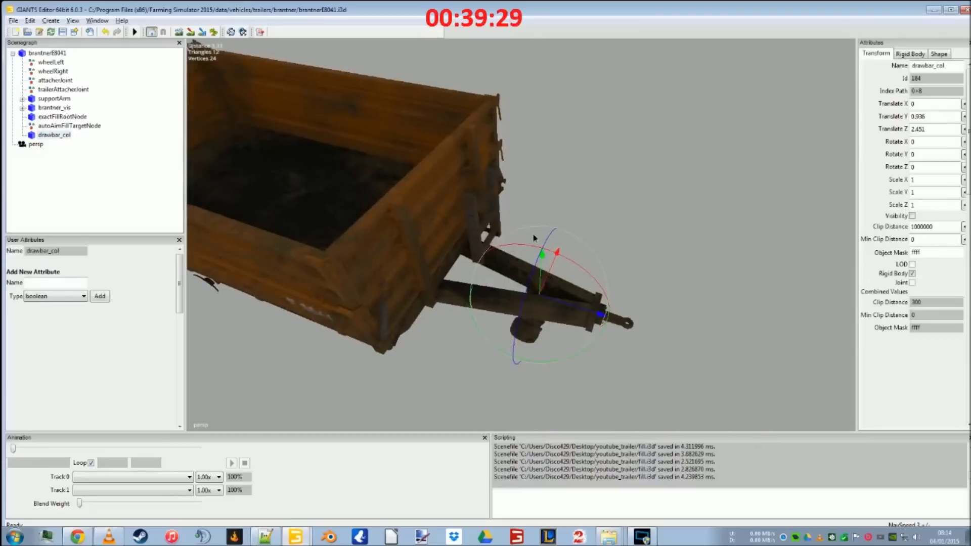
left_click(912, 216)
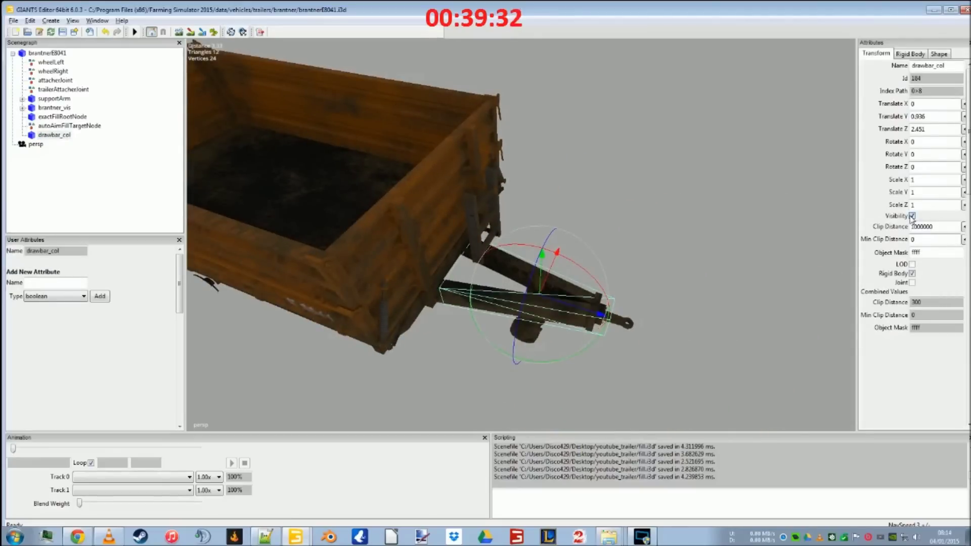
left_click(912, 216)
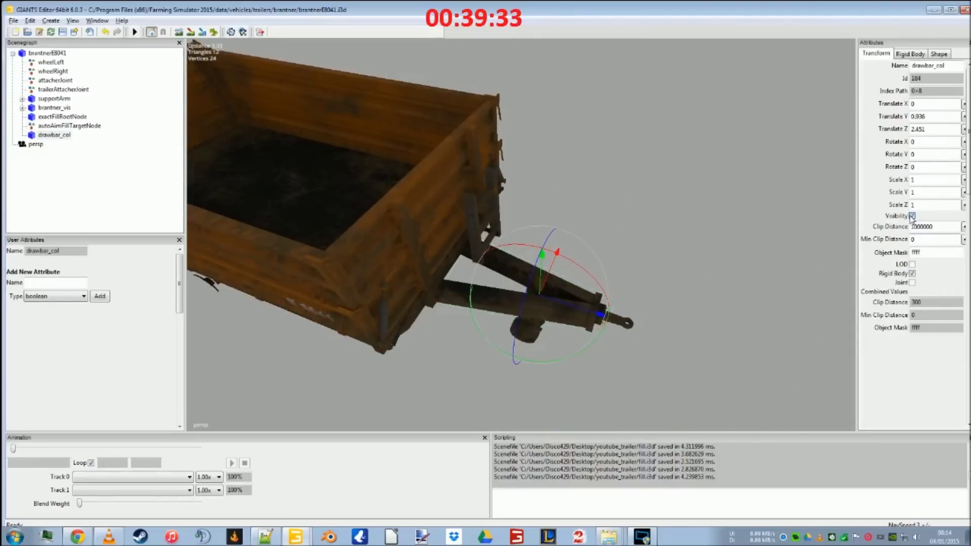
Look at autoAimFillTargetNode and check the rigid body settings of drawbar_col in the Brantner scene
left_click(57, 126)
left_click(13, 21)
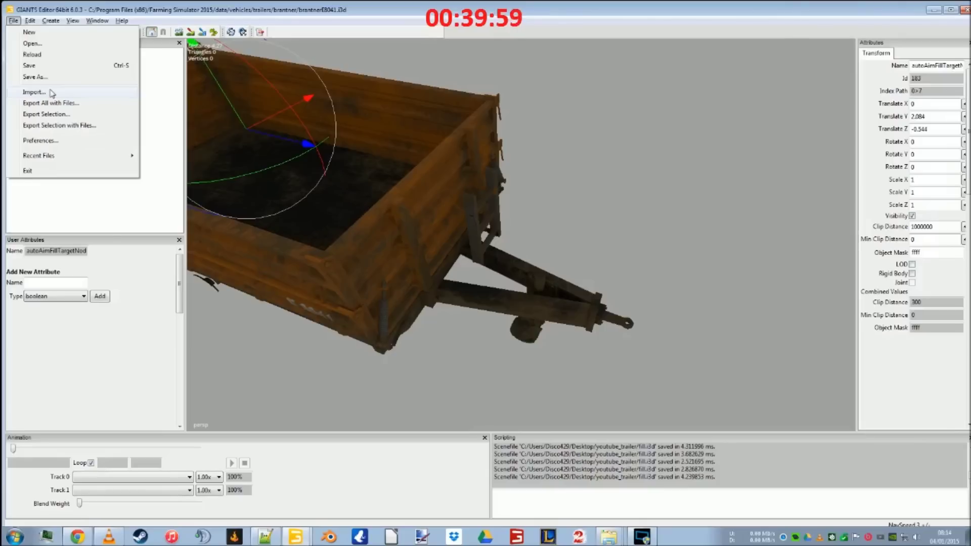
left_click(227, 15)
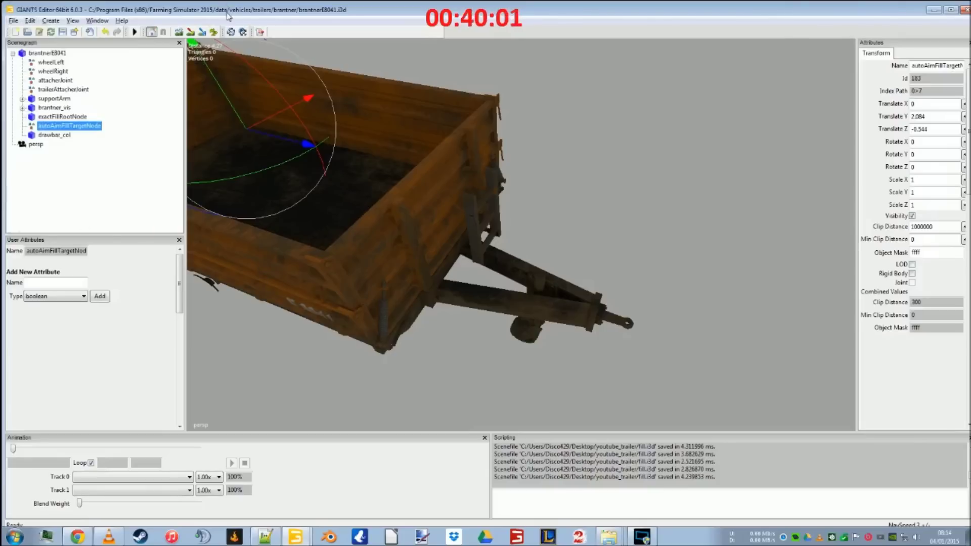
left_click(54, 135)
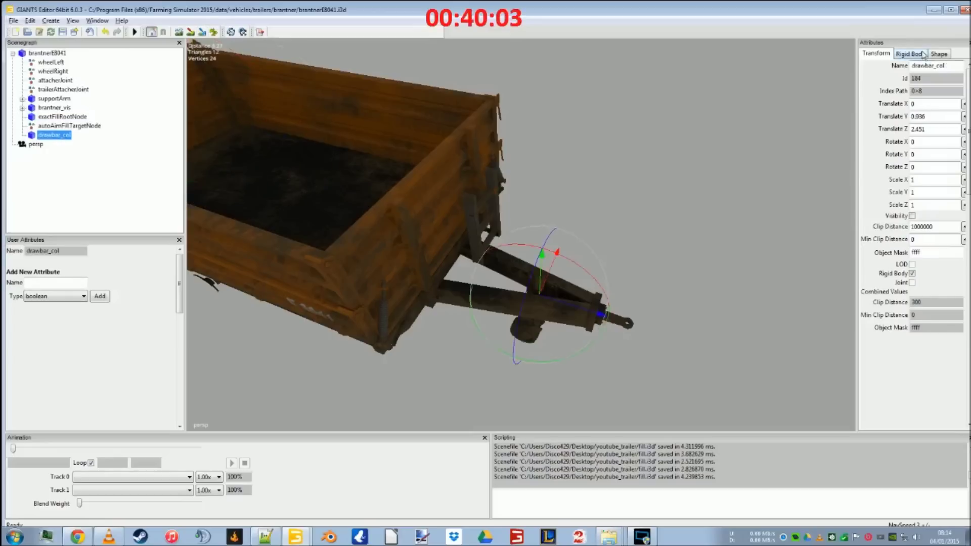
left_click(924, 55)
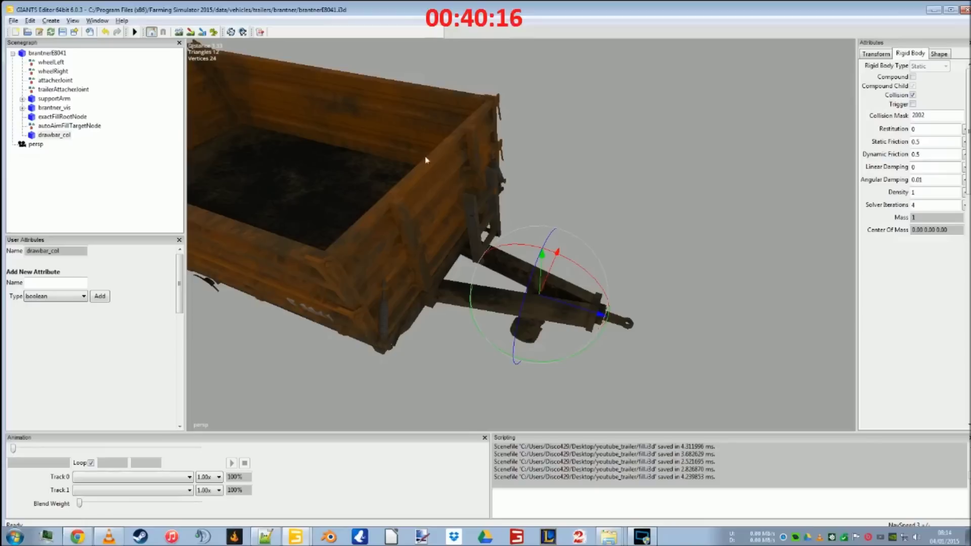
Open brantnerE8041.i3d from the game's data/vehicles/trailers/brantner folder in Notepad++ and examine the drawbar_col line's collisionMask
right_click(602, 540)
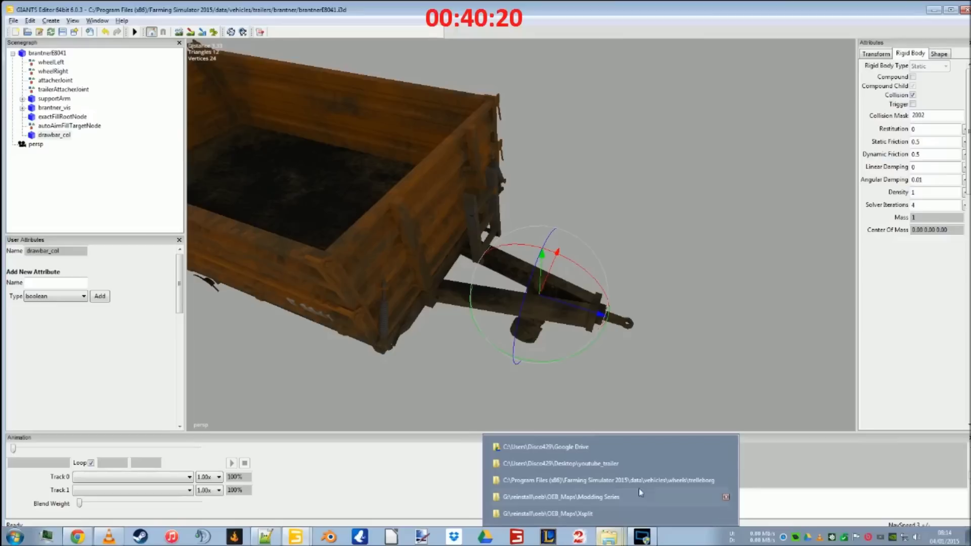
left_click(601, 480)
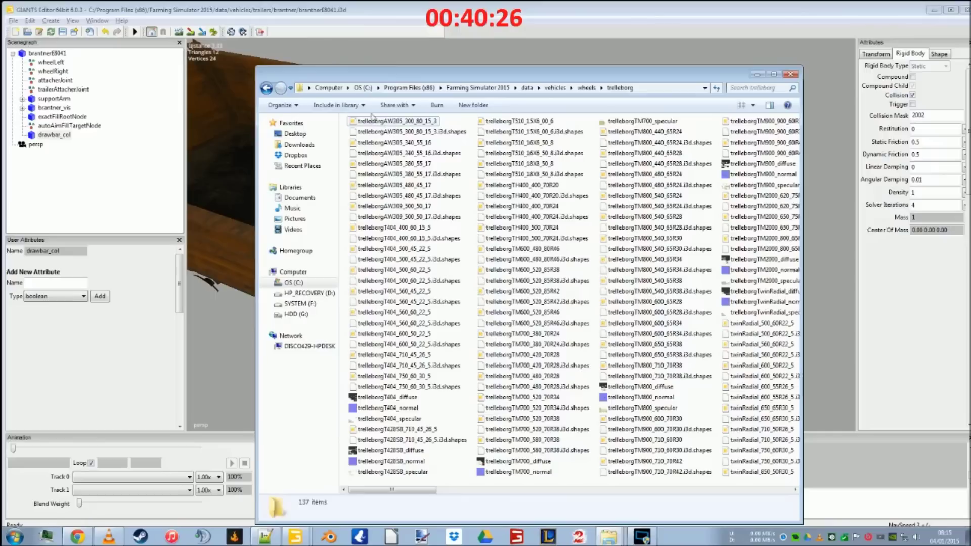
left_click(555, 87)
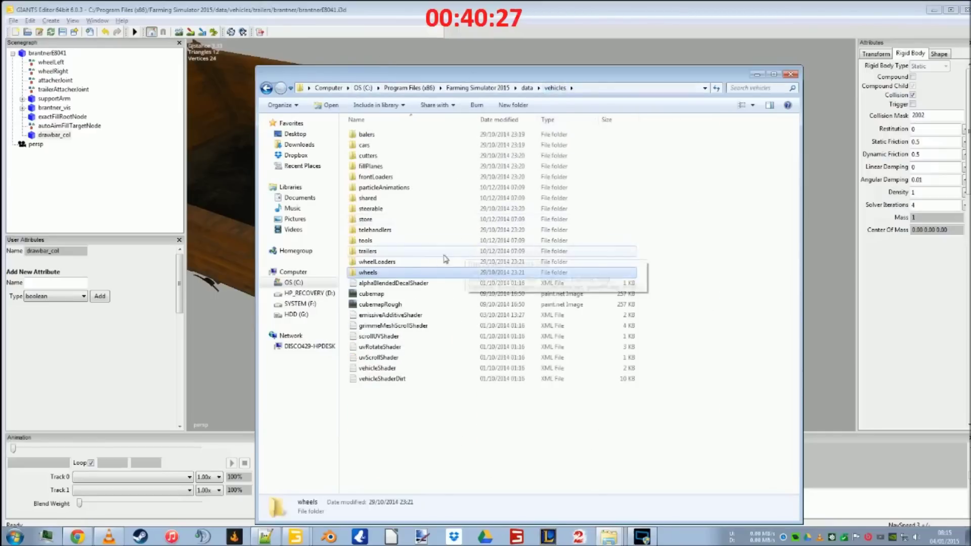
double_click(372, 251)
double_click(384, 168)
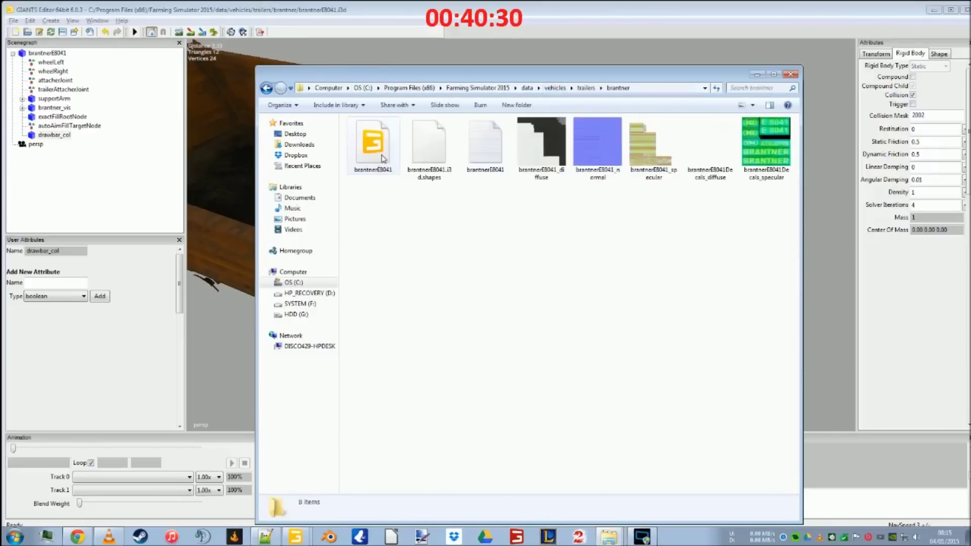
right_click(382, 153)
left_click(439, 198)
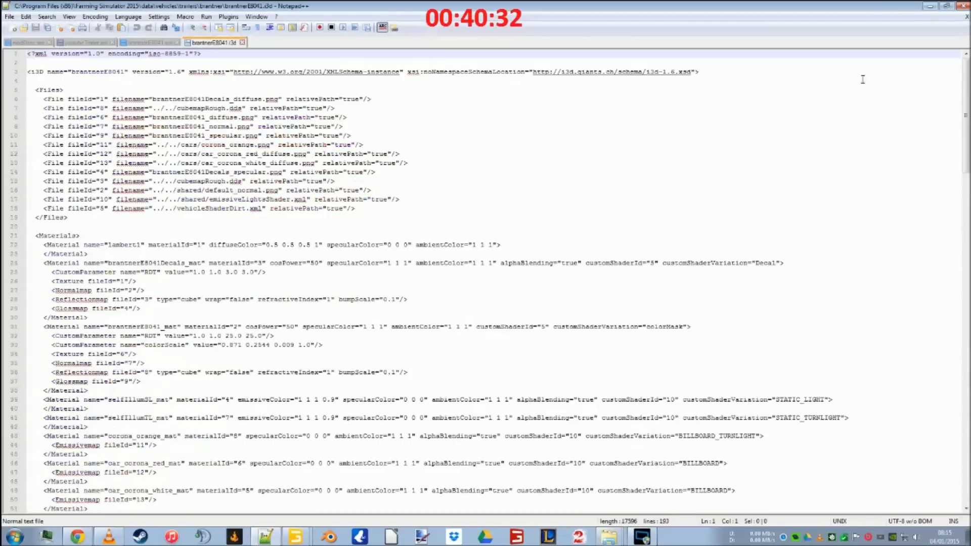
left_click_drag(967, 82, 944, 454)
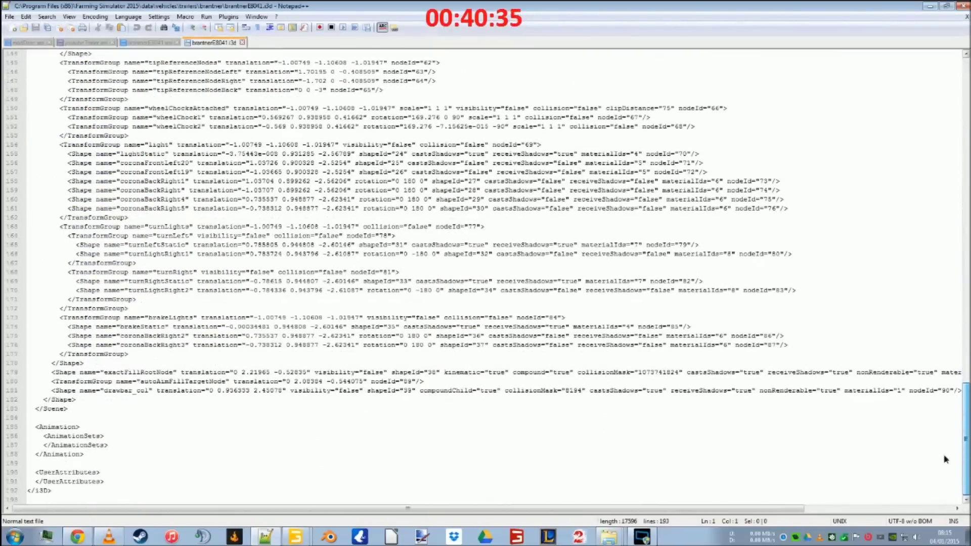
left_click(453, 392)
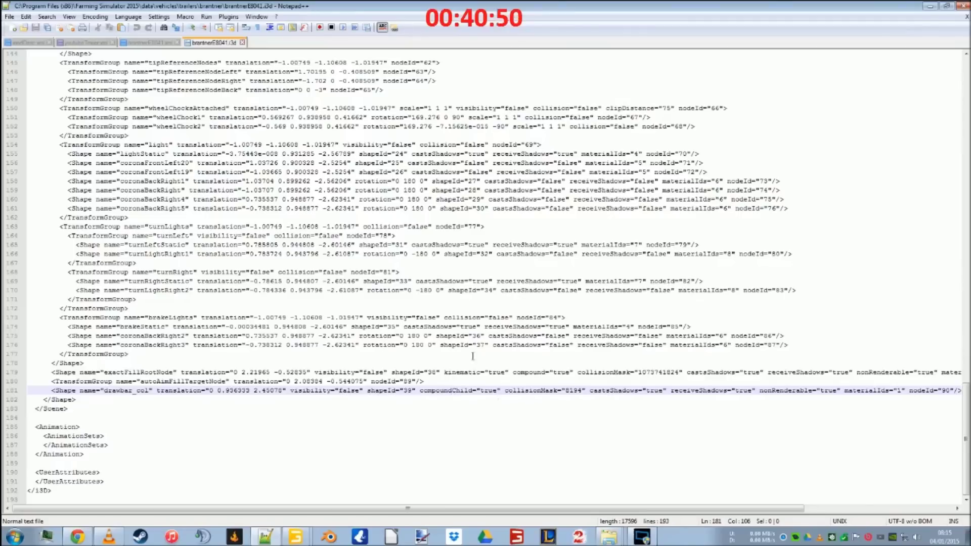
Close the brantnerE8041.i3d text file and save youtubeTrailer.xml
left_click(243, 43)
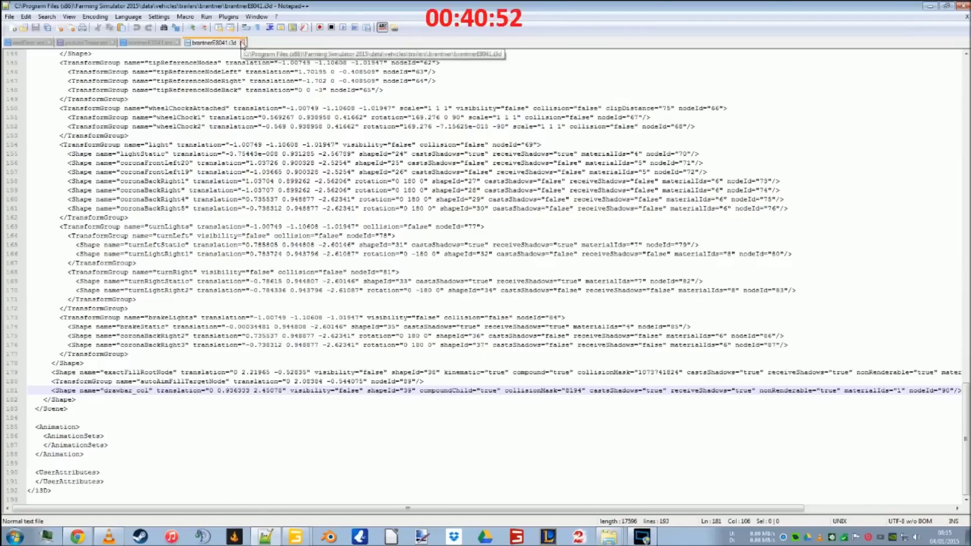
left_click(91, 43)
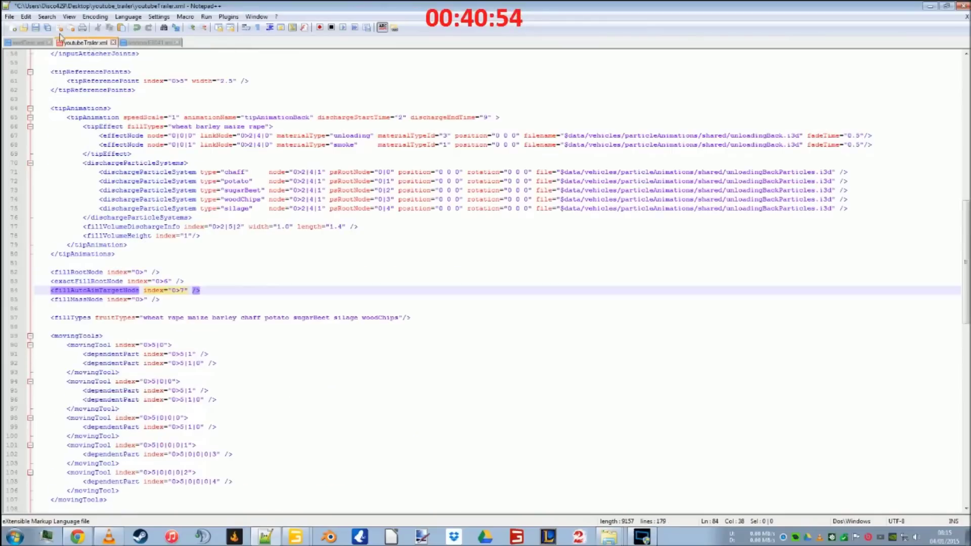
left_click(35, 29)
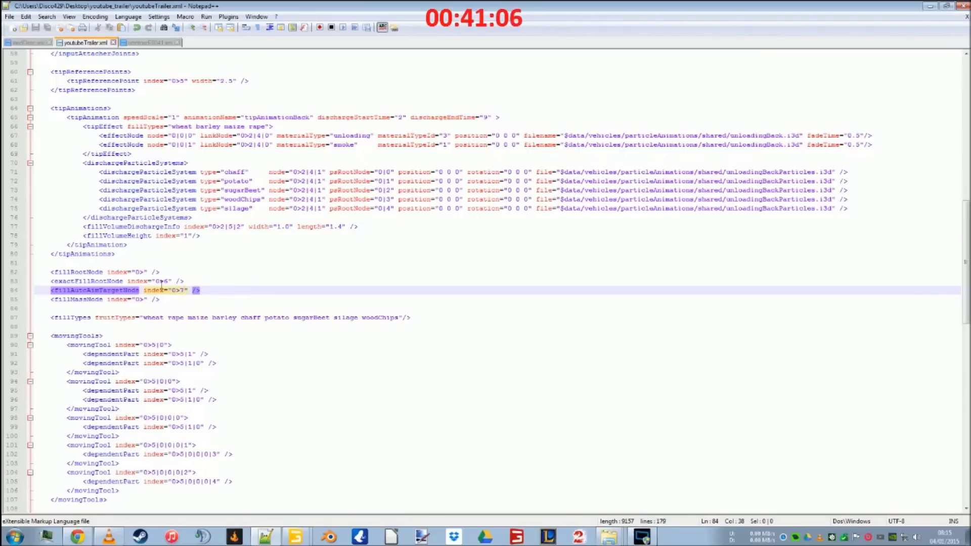
mouse_move(296, 536)
left_click(305, 512)
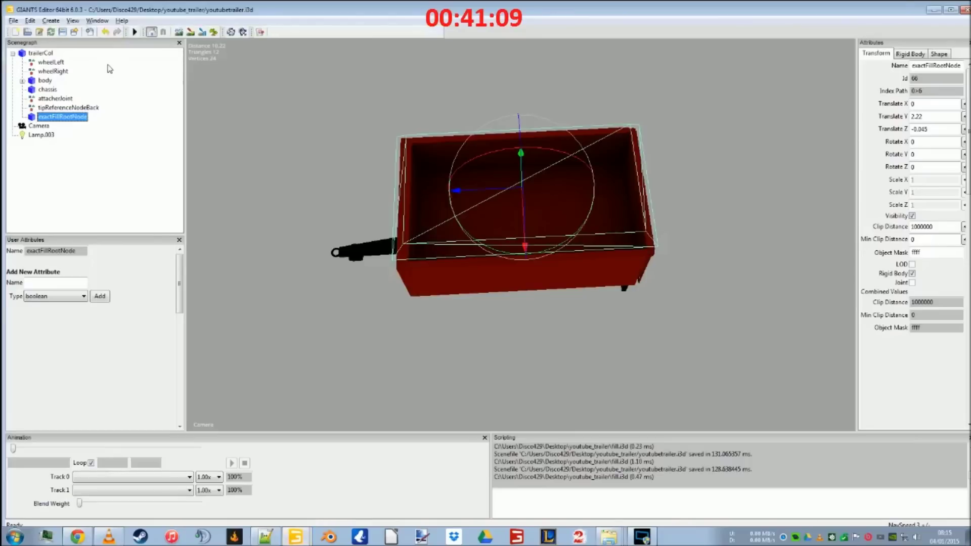
left_click(14, 20)
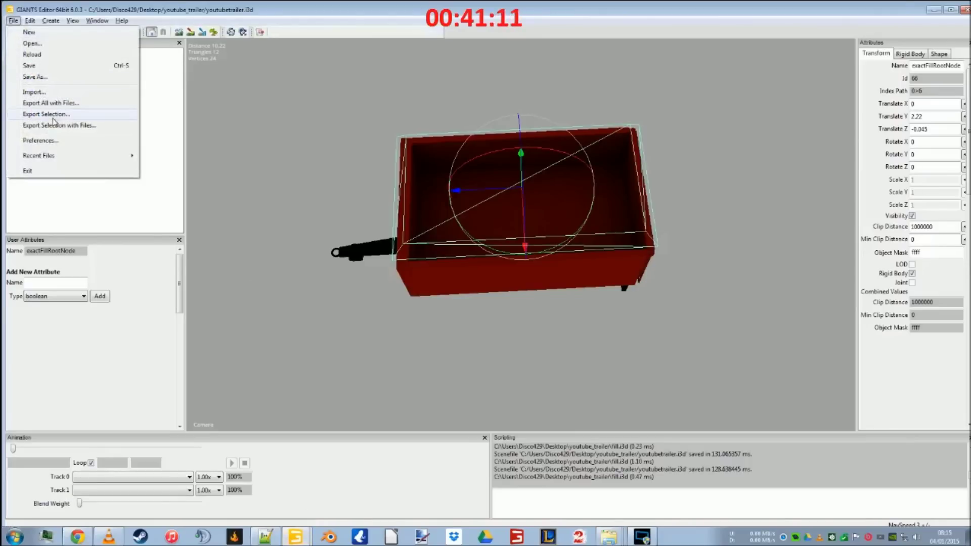
left_click(34, 93)
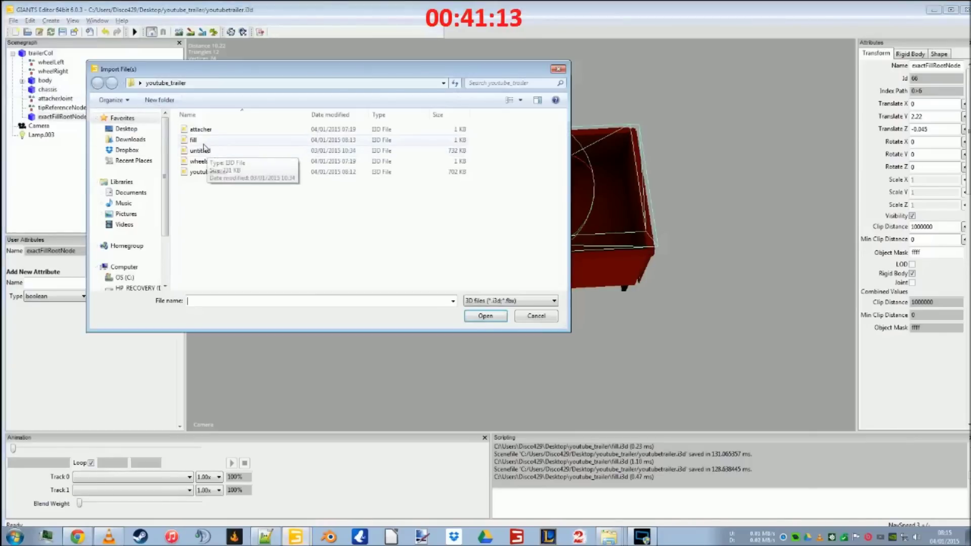
double_click(201, 141)
key("Delete")
key("ctrl+z")
key("Delete")
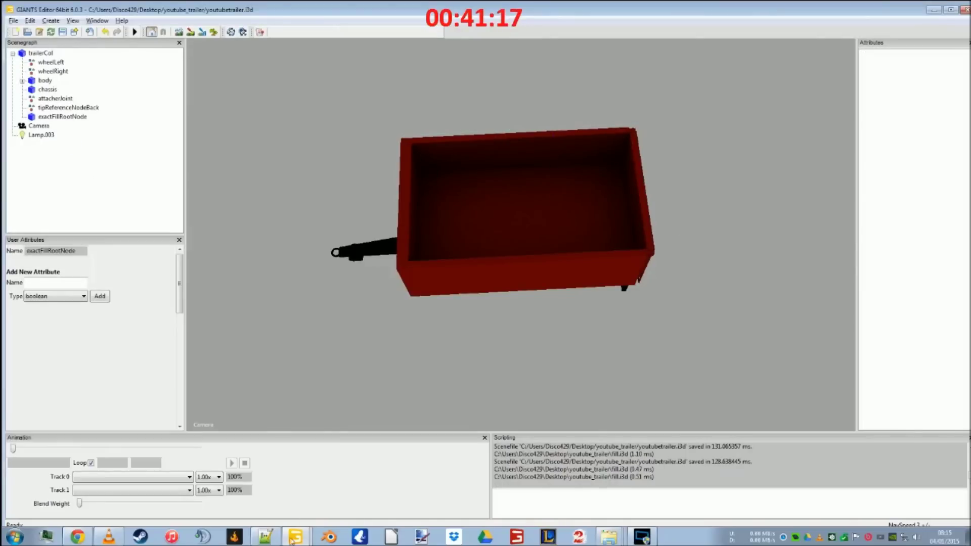
In GIANTS Editor's brantnerE8041 scene, export only autoAimFillTargetNode to youtube_trailer as fill.i3d, overwriting the existing file
left_click(293, 538)
left_click(298, 495)
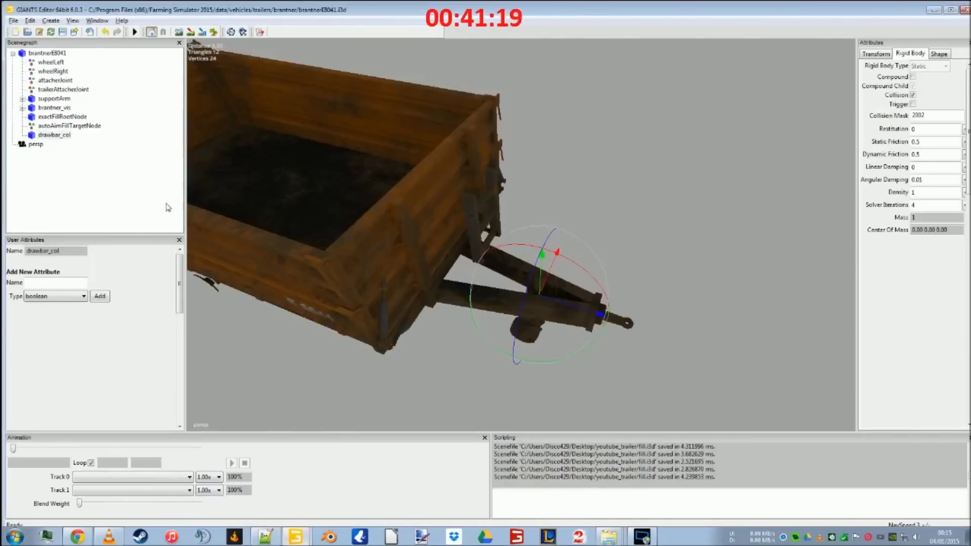
left_click(71, 126)
left_click(13, 21)
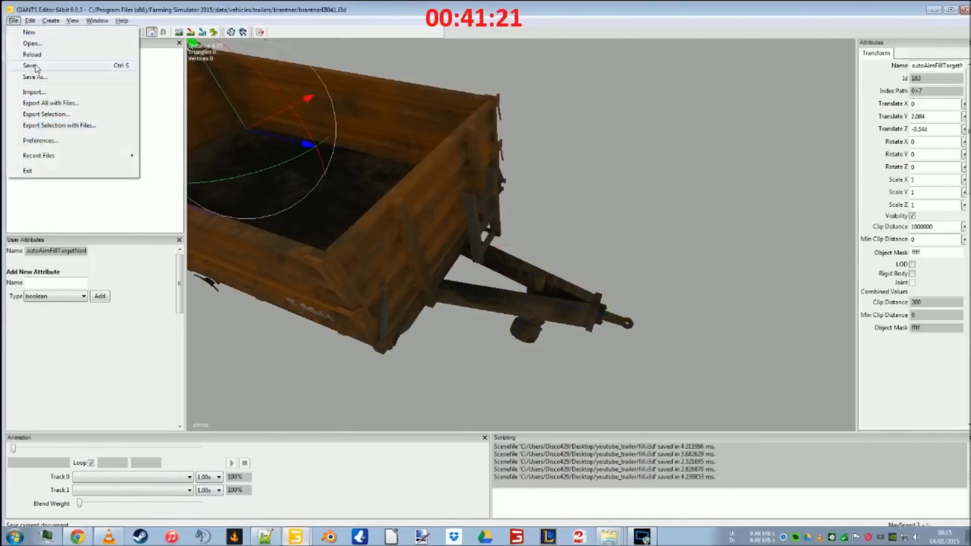
left_click(51, 115)
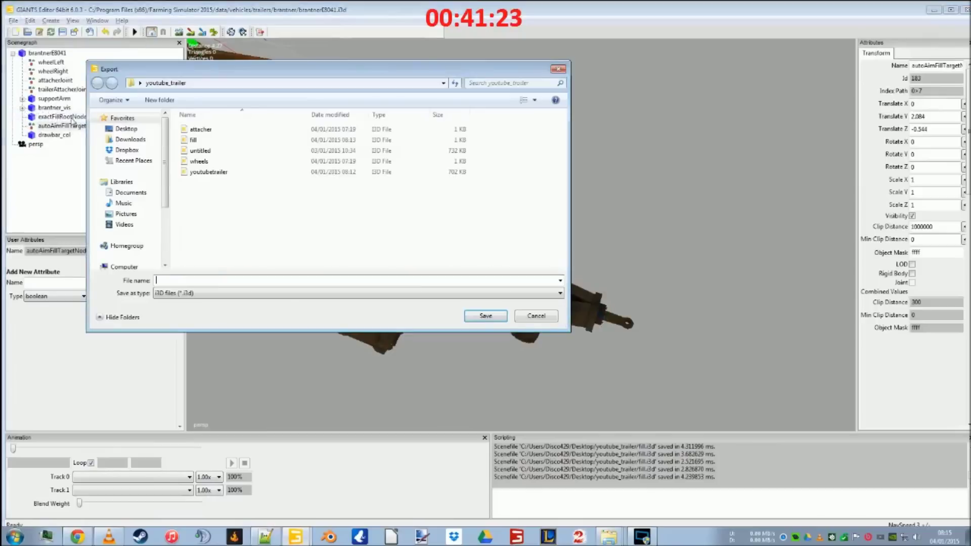
double_click(193, 140)
left_click(507, 273)
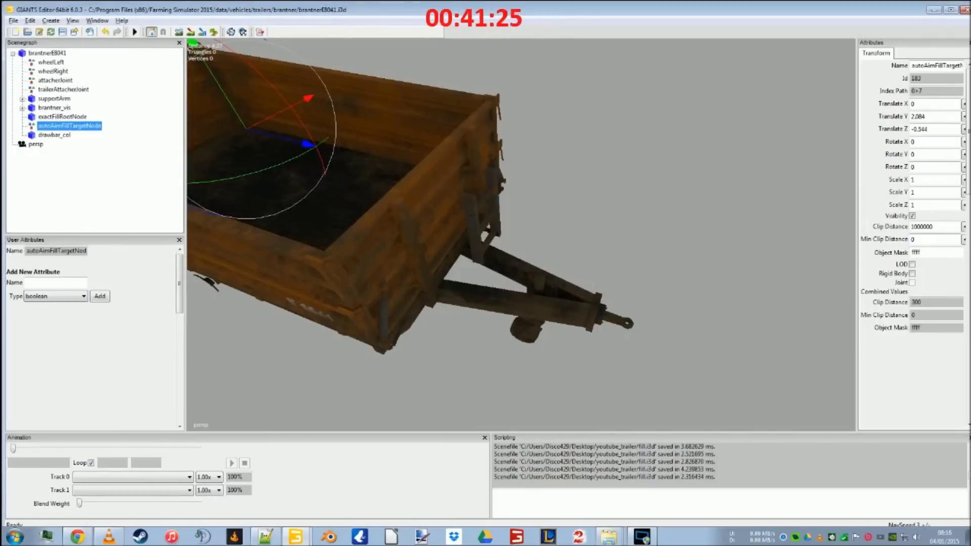
Import fill.i3d into the youtubetrailer scene and move autoAimFillTargetNode into trailerCol as its last child
left_click(302, 540)
left_click(420, 516)
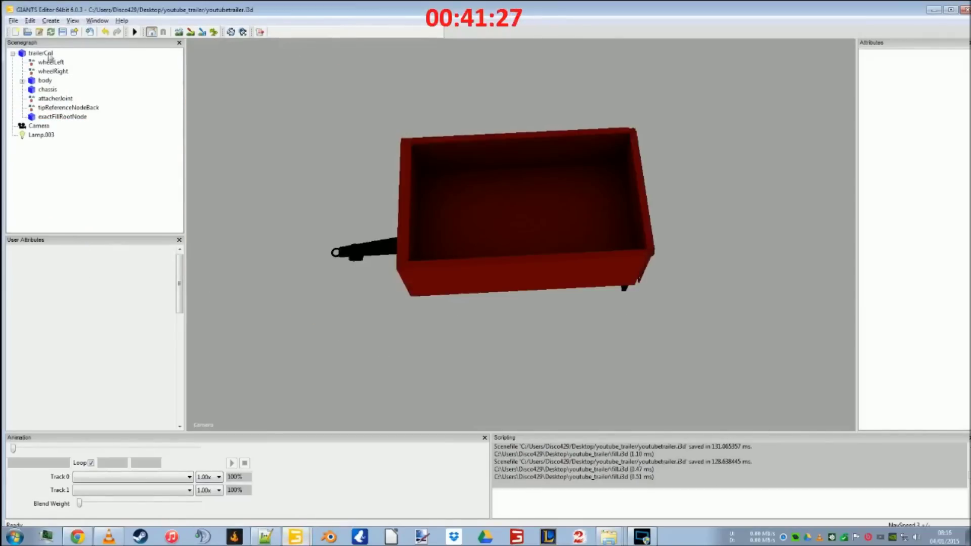
left_click(14, 20)
left_click(52, 92)
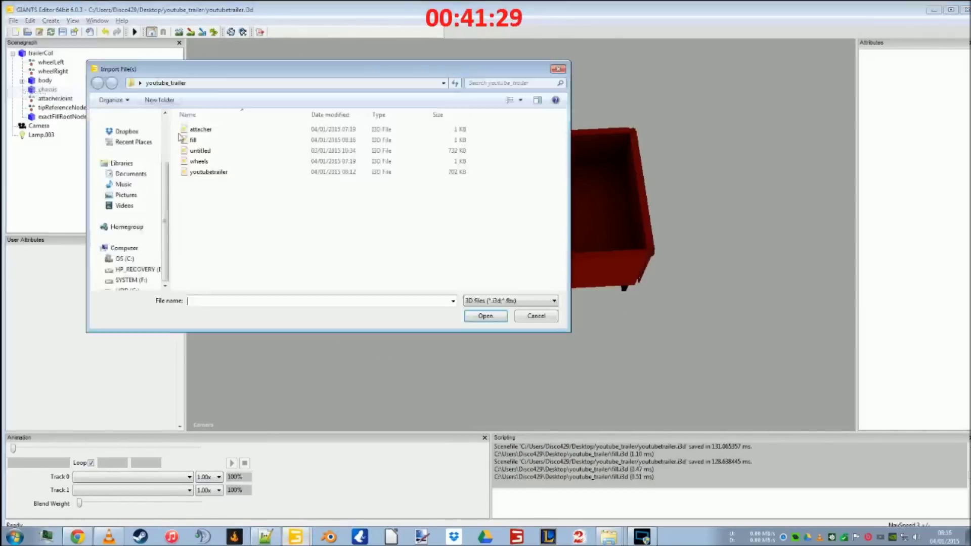
double_click(201, 130)
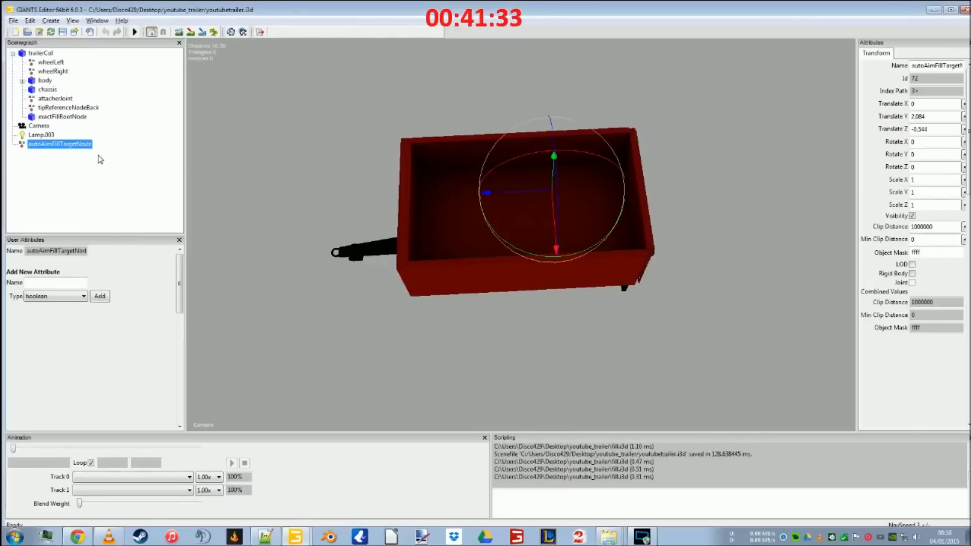
key("Delete")
left_click(43, 53)
key("ctrl+z")
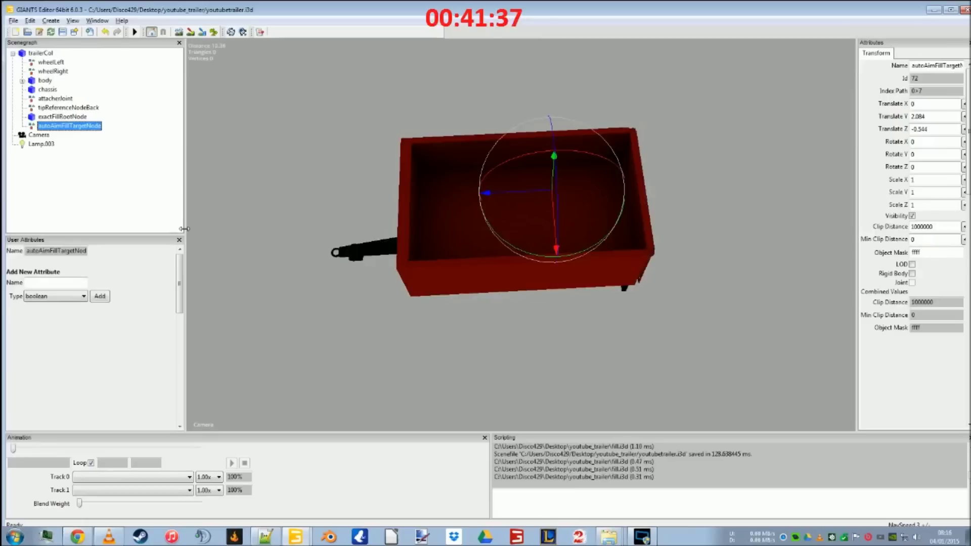
Compare autoAimFillTargetNode's placement on the Brantner trailer, then move the custom trailer's node lengthwise to the body's centre, Translate Z about -0.075
left_click(292, 541)
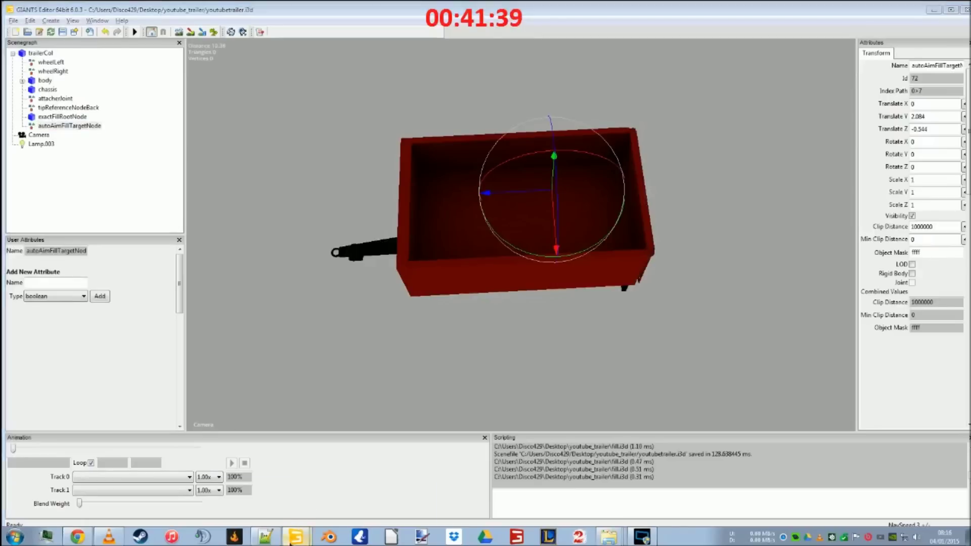
left_click(316, 514)
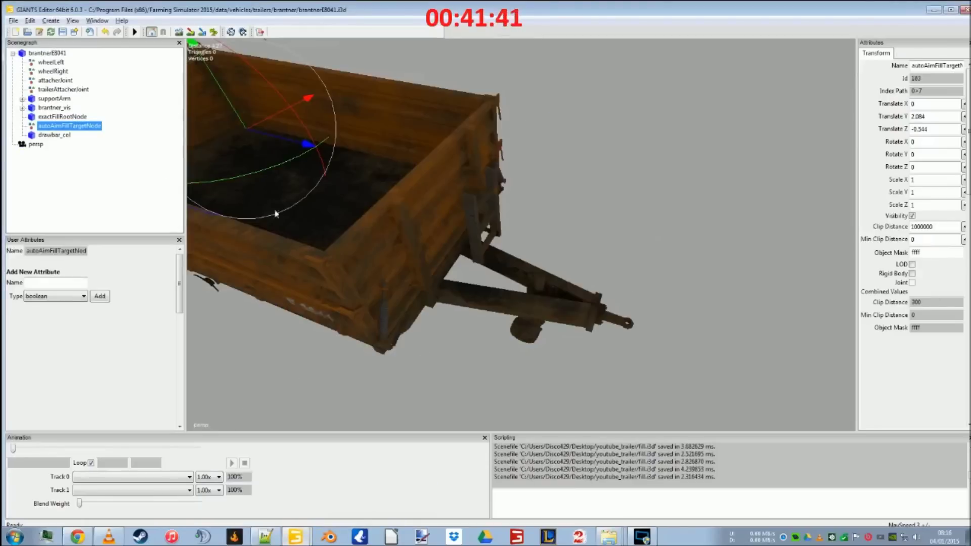
middle_click_drag(411, 248, 529, 263)
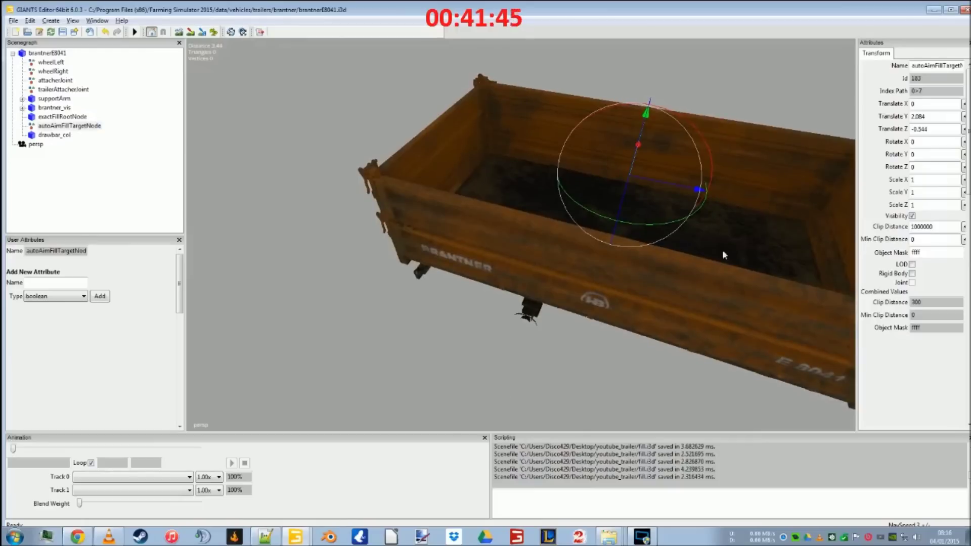
left_click(298, 537)
left_click(299, 513)
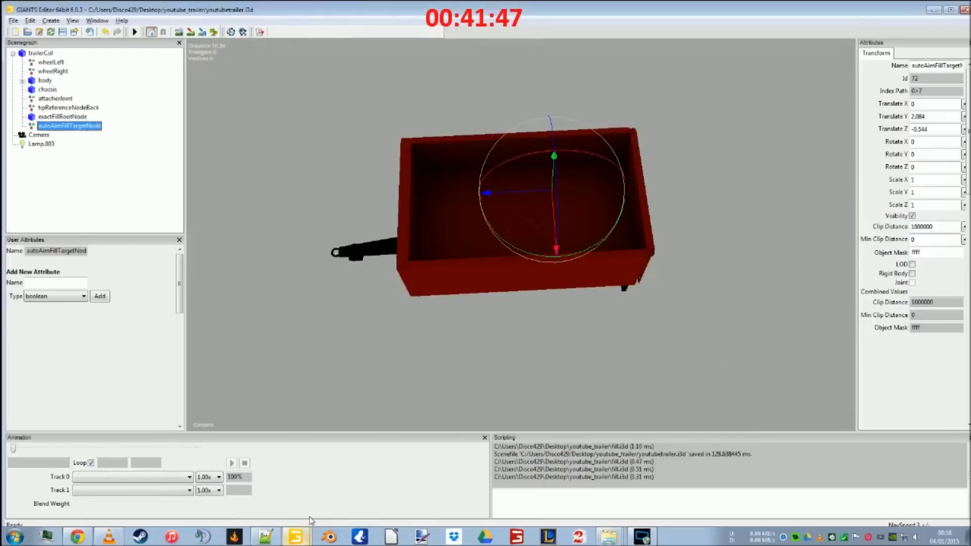
left_click_drag(466, 189, 438, 190)
left_click(71, 127)
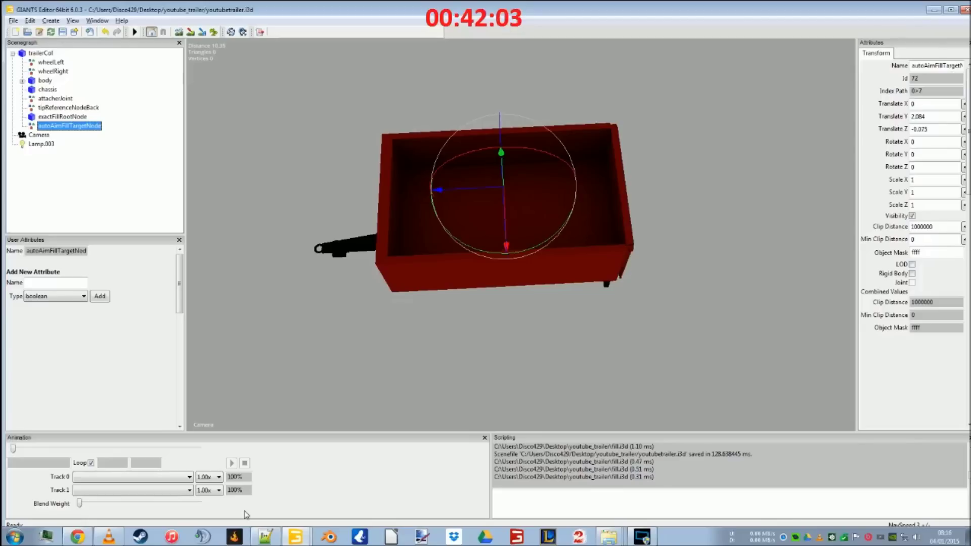
Check the fillAutoAimTargetNode index in youtubeTrailer.xml against the scene, and review the fillTypes and movingTools entries below it
left_click(276, 536)
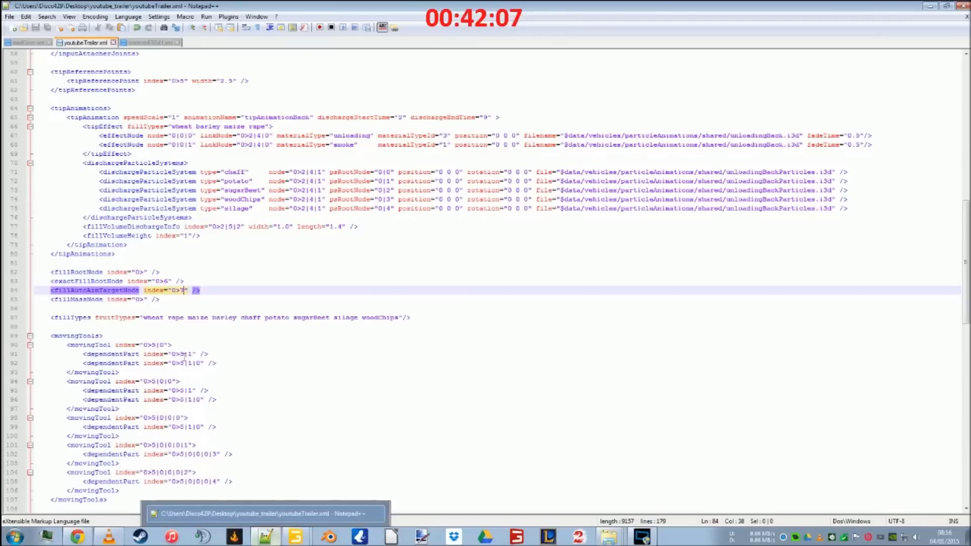
left_click(263, 540)
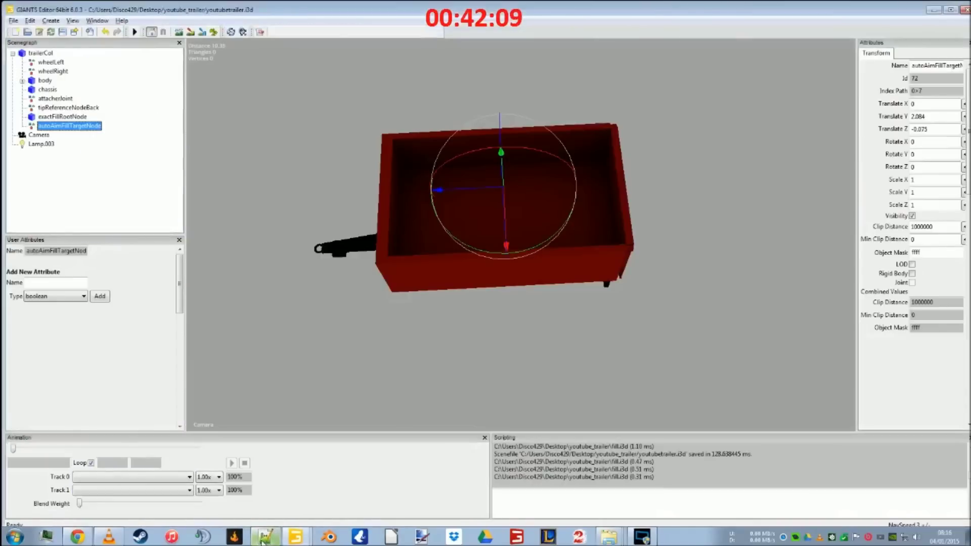
left_click(263, 540)
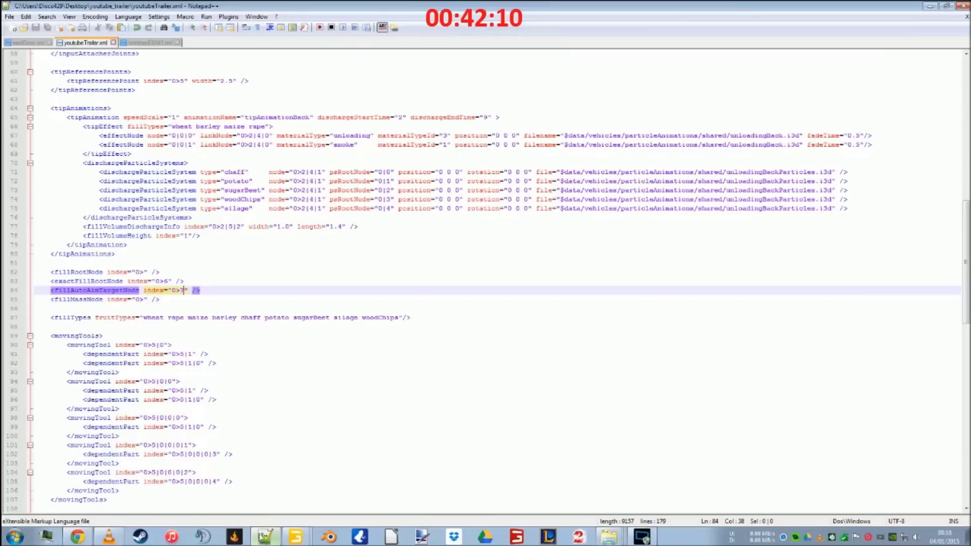
left_click(181, 317)
scroll(172, 364, "down", 2)
left_click(117, 336)
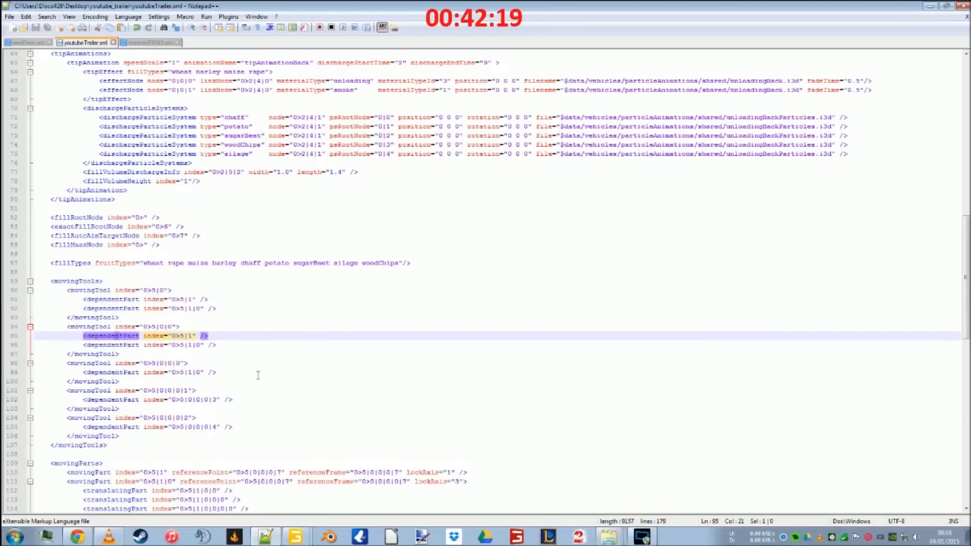
Delete the tipping left, tipping right and moveSupport animations from the animations section, keeping only tipAnimationBack
scroll(258, 346, "down", 4)
scroll(159, 232, "down", 1)
scroll(158, 232, "down", 5)
scroll(161, 238, "down", 3)
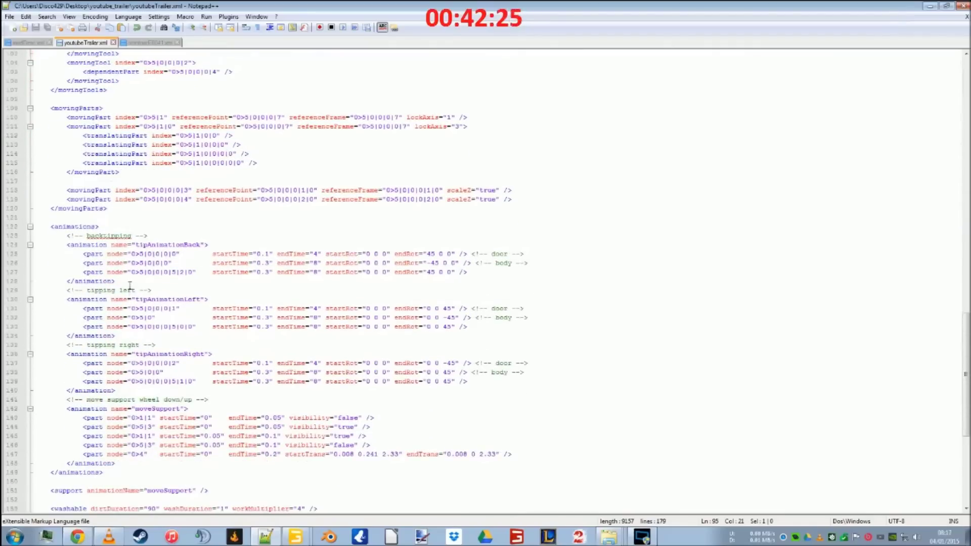
left_click_drag(130, 286, 463, 463)
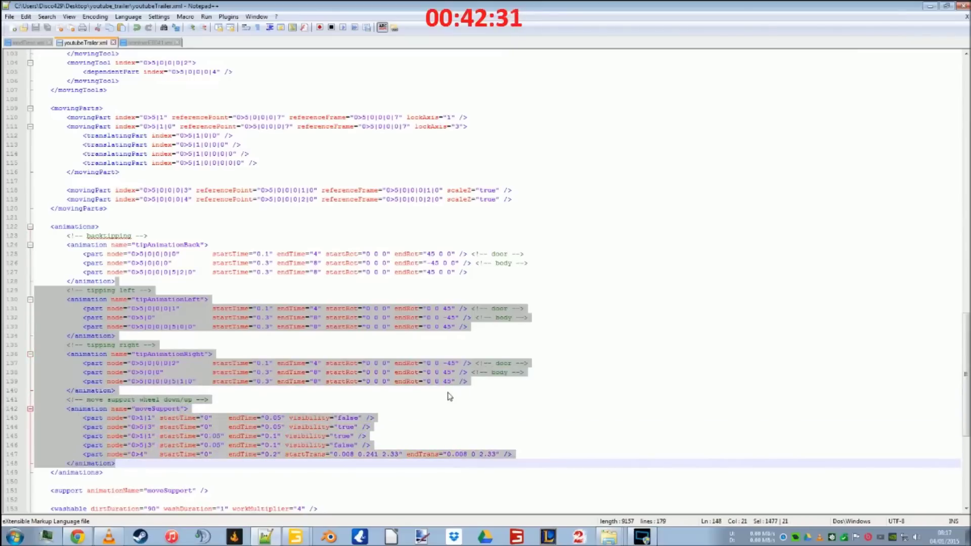
key("Delete")
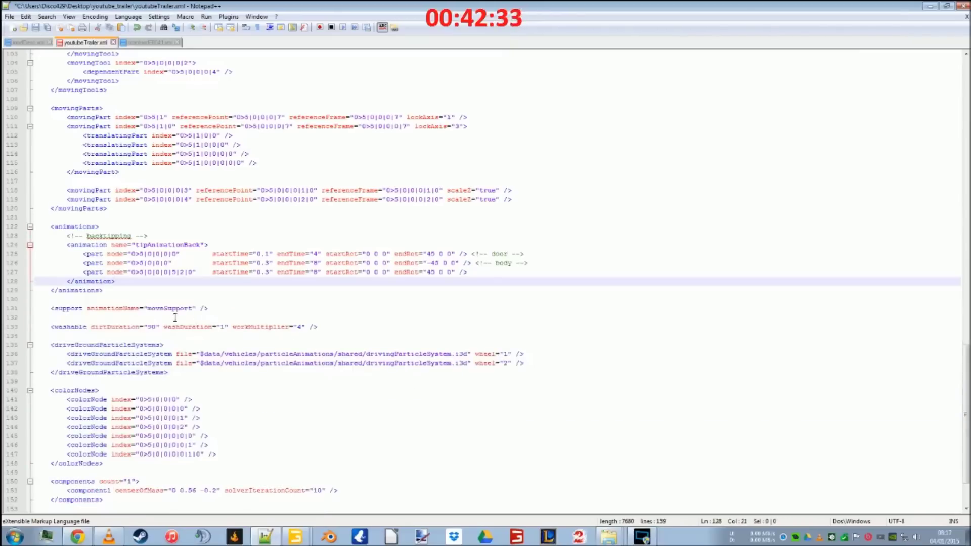
Remove the support entry that references the moveSupport animation, together with its spare blank line
left_click_drag(184, 299, 219, 308)
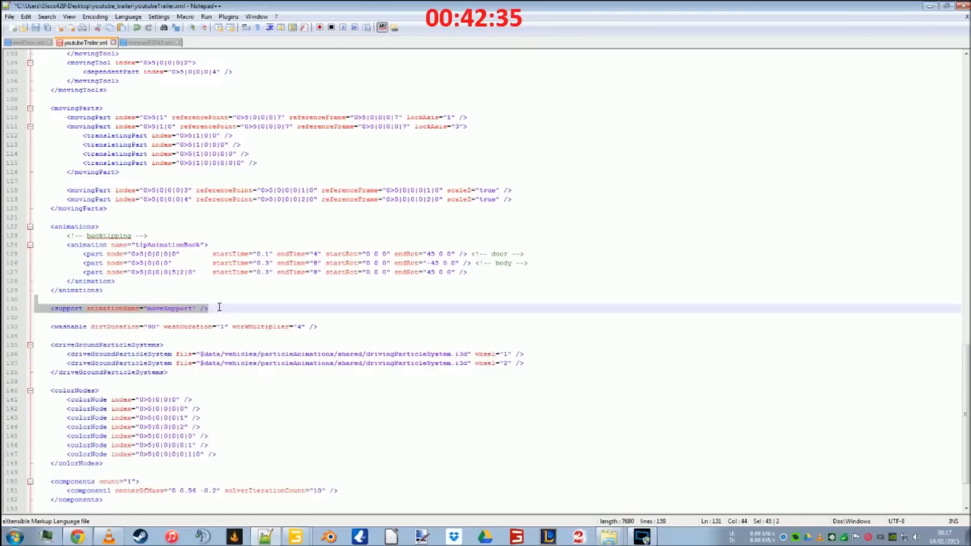
key("Delete")
key("Delete")
Comment out the washable entry and the whole colorNodes block with XML comment markers
left_click(60, 308)
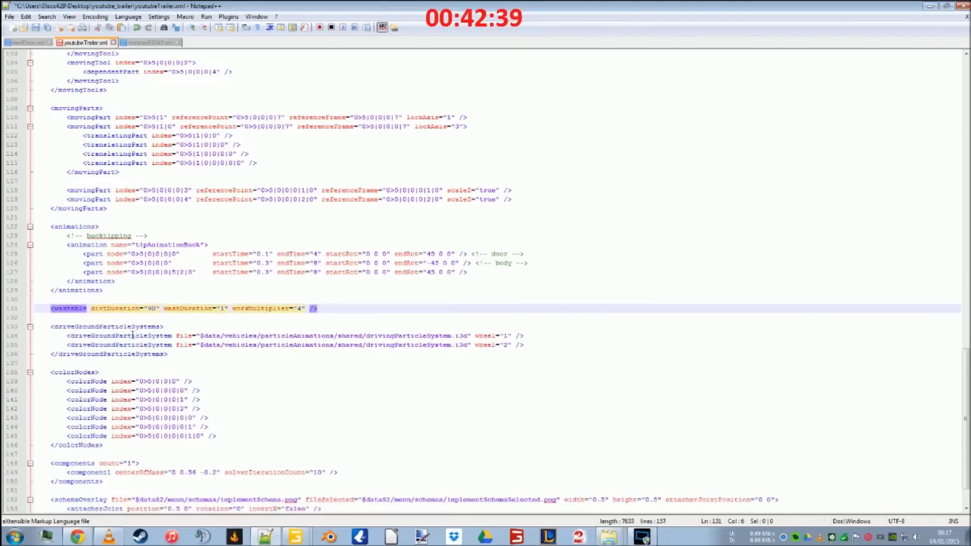
type("!--")
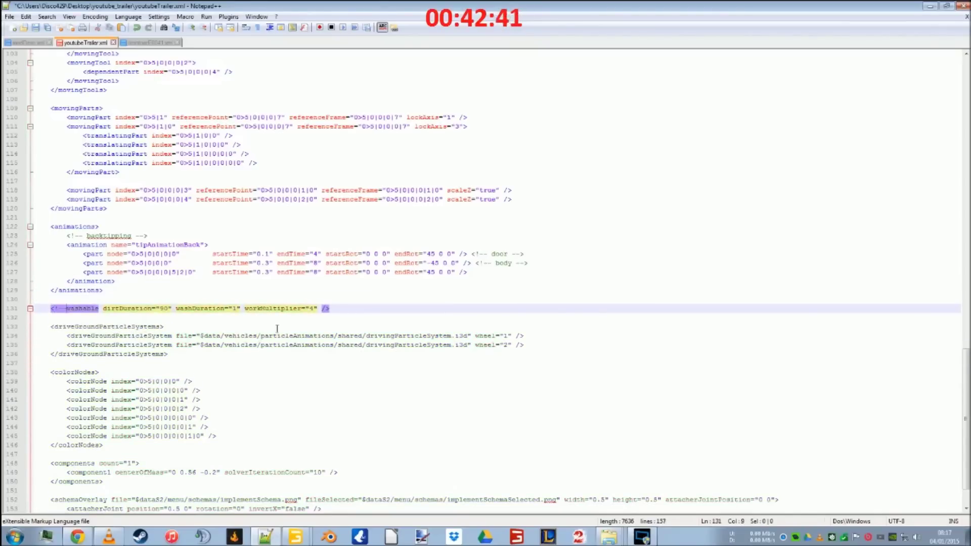
left_click(325, 308)
type("--")
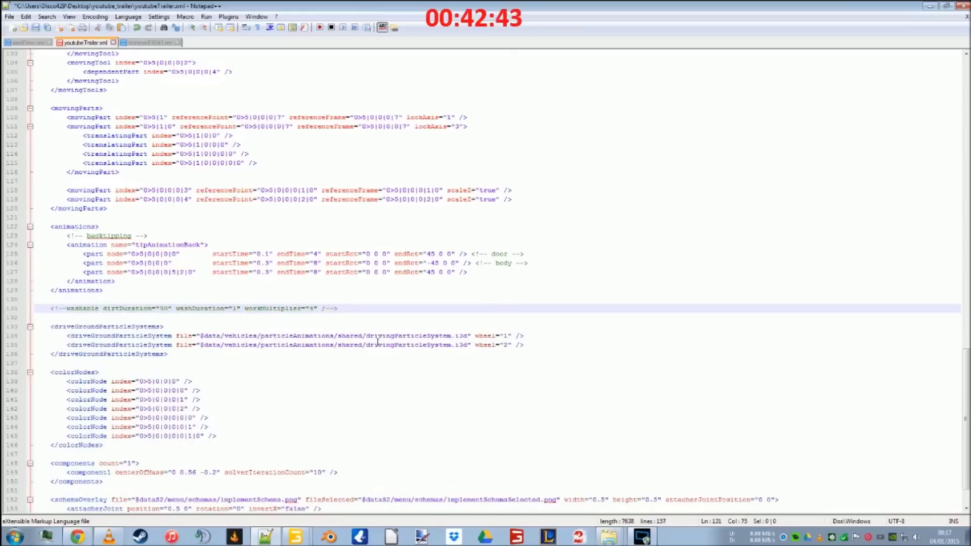
left_click(56, 372)
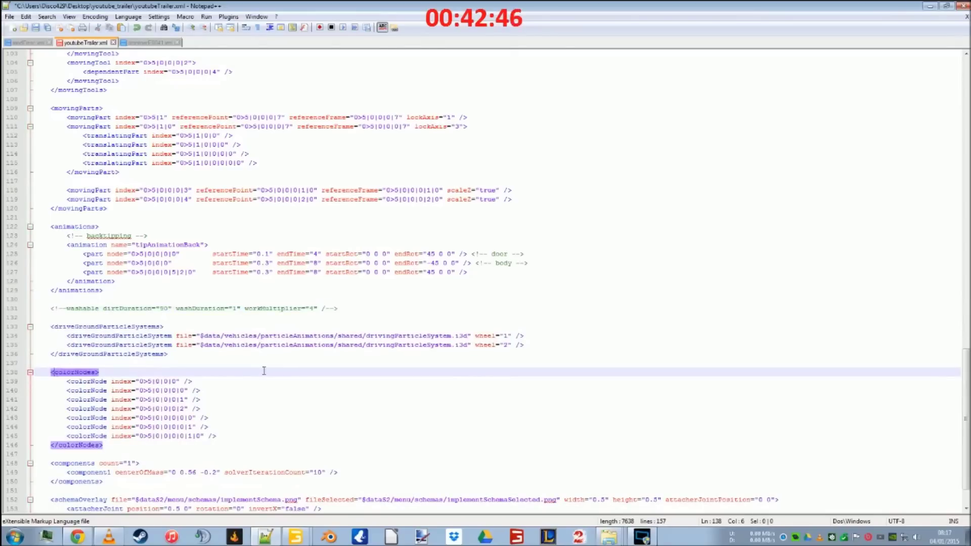
type("!--")
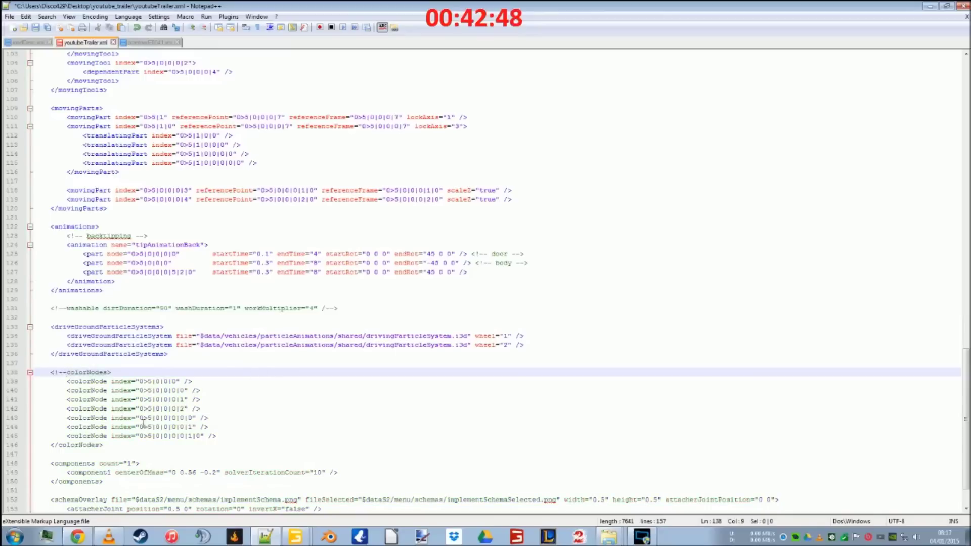
left_click(100, 445)
type("--")
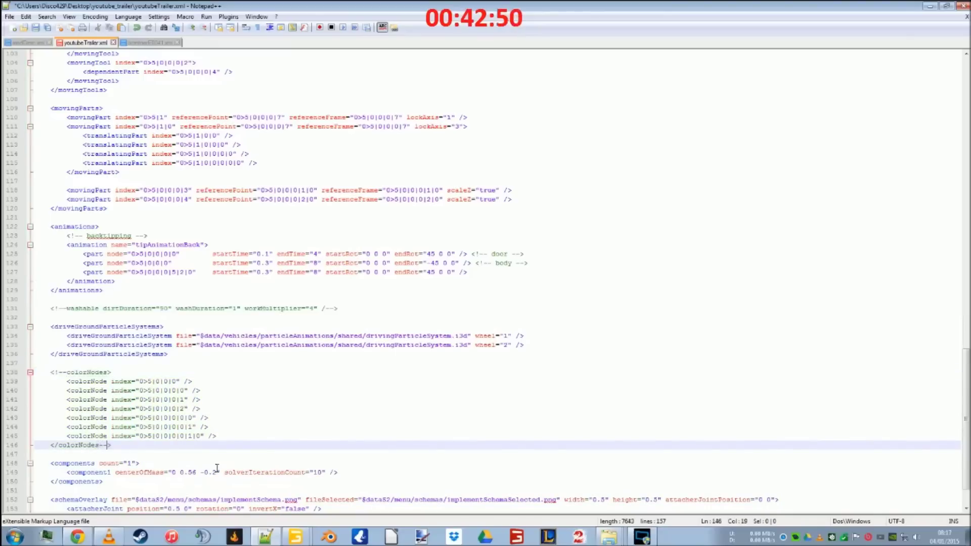
Make the schemaOverlay tag self-closing and delete its attacherJoint line and the separate closing schemaOverlay tag
scroll(224, 414, "down", 2)
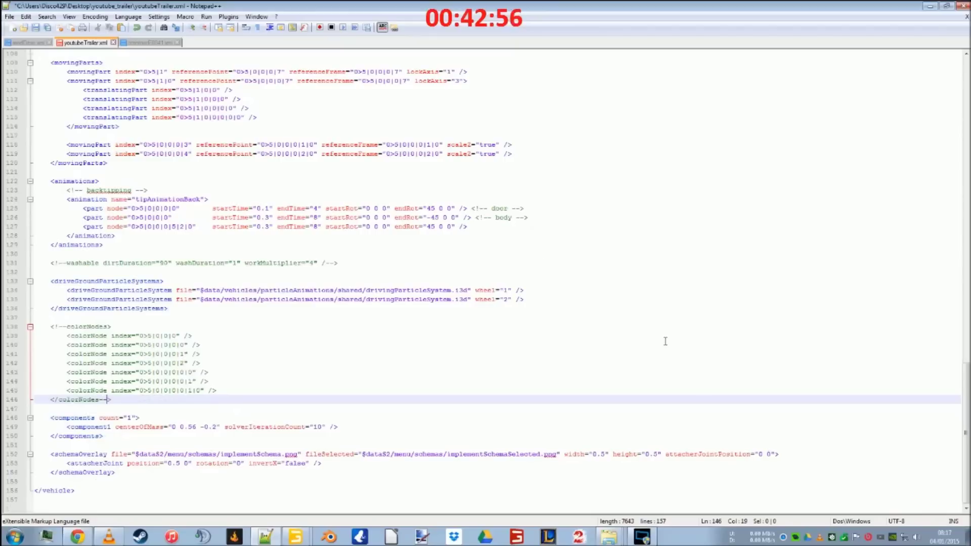
left_click(776, 454)
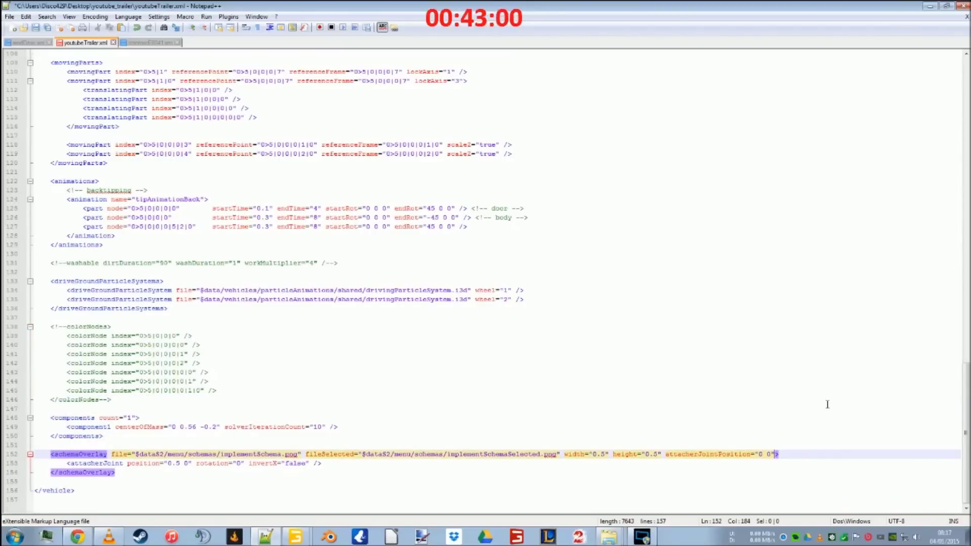
type("/")
left_click(788, 453)
left_click(788, 462, "shift")
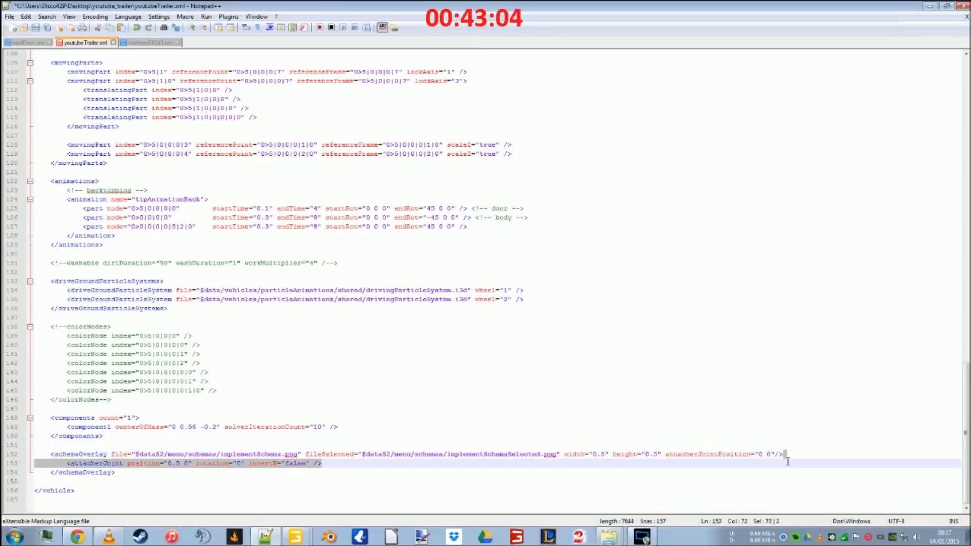
left_click(793, 455)
left_click(790, 465, "shift")
key("Delete")
left_click(790, 466, "shift")
key("Delete")
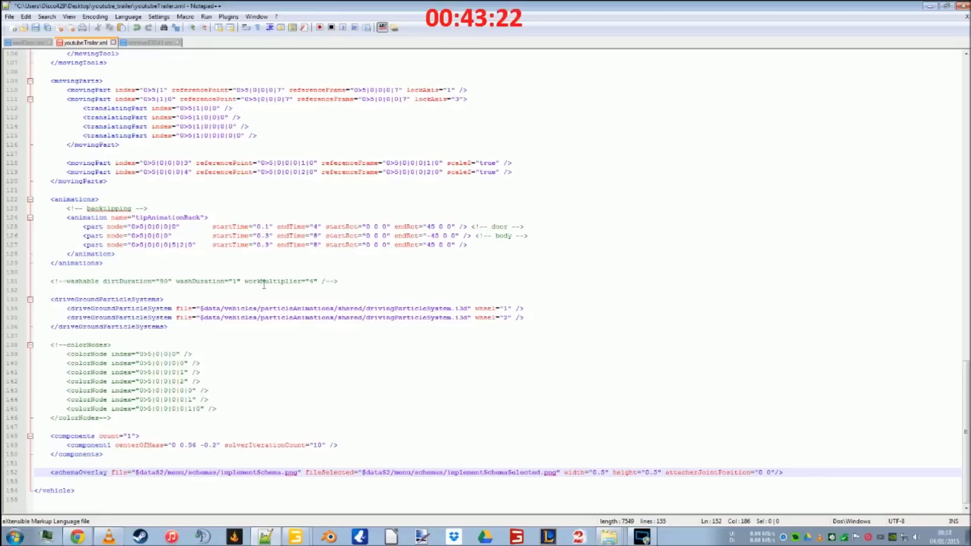
Review the moving parts and tipAnimationBack entries in youtubeTrailer.xml, and inspect the brantner_vis node in the Brantner scene in GIANTS Editor
scroll(212, 311, "up", 4)
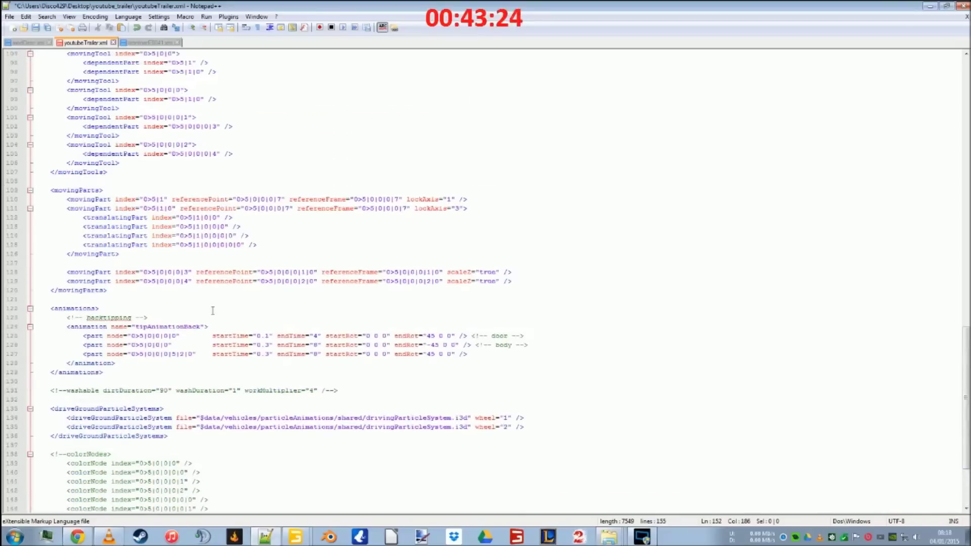
left_click(181, 328)
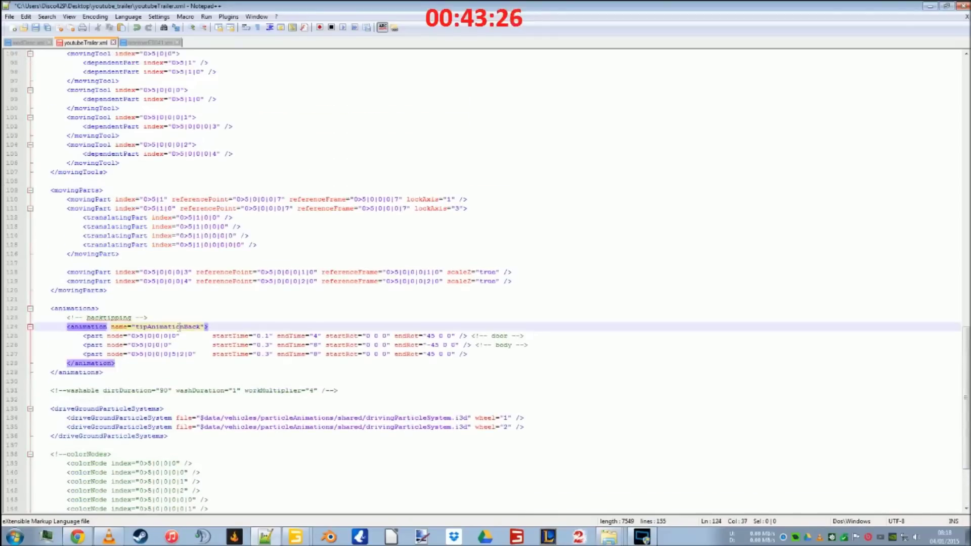
scroll(179, 350, "up", 2)
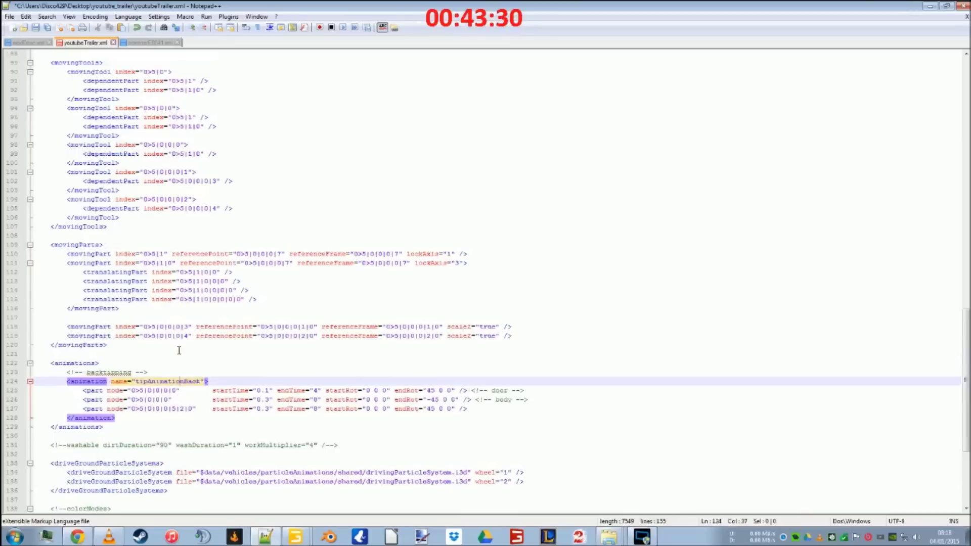
scroll(179, 350, "up", 3)
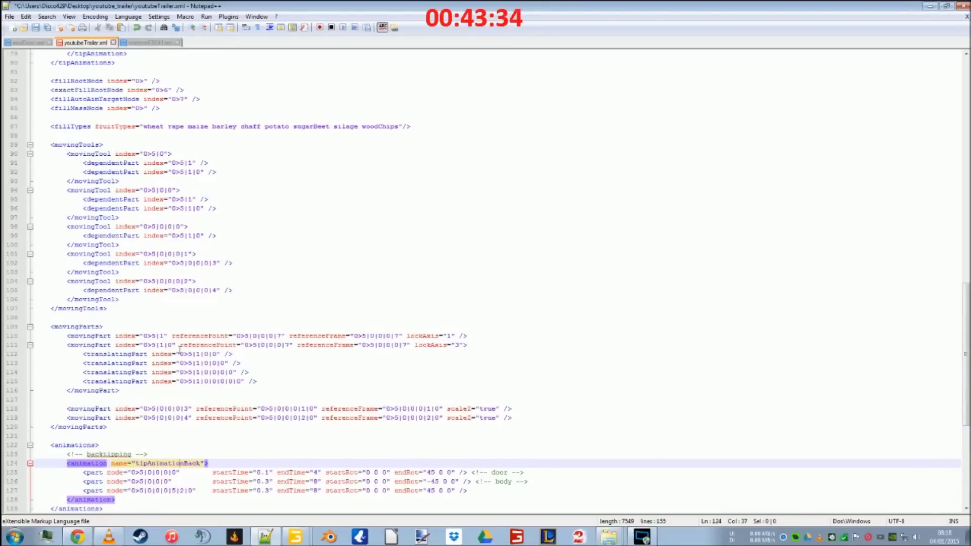
left_click(264, 540)
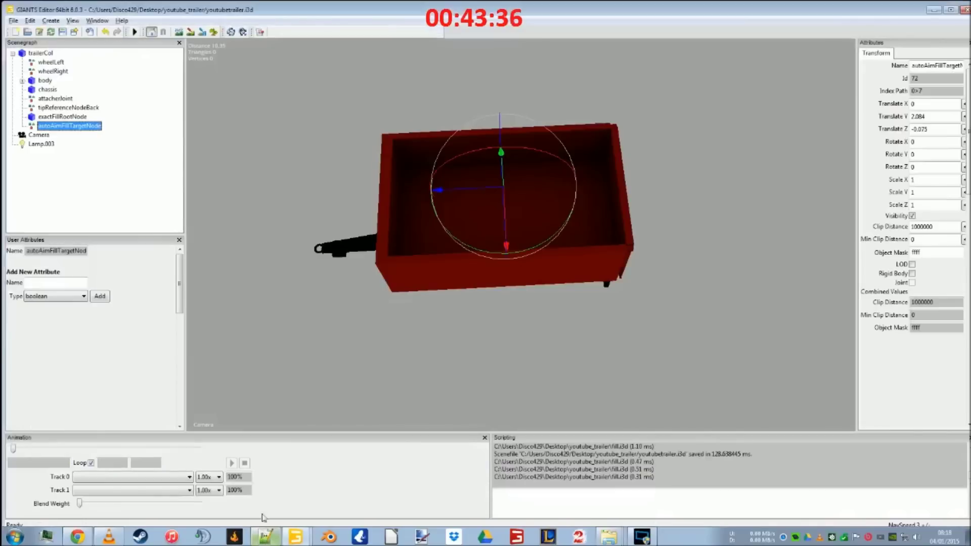
left_click(265, 537)
left_click(302, 499)
left_click(69, 108)
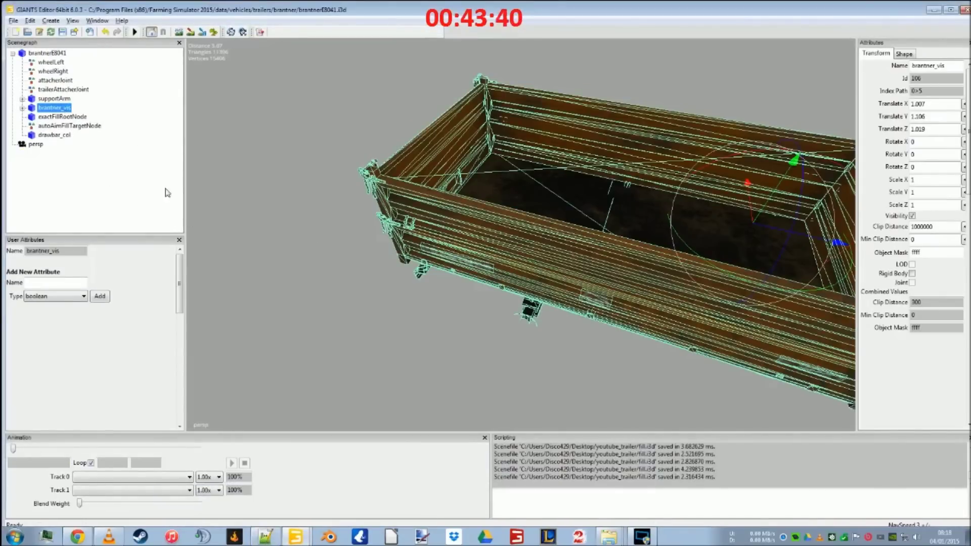
left_click(266, 538)
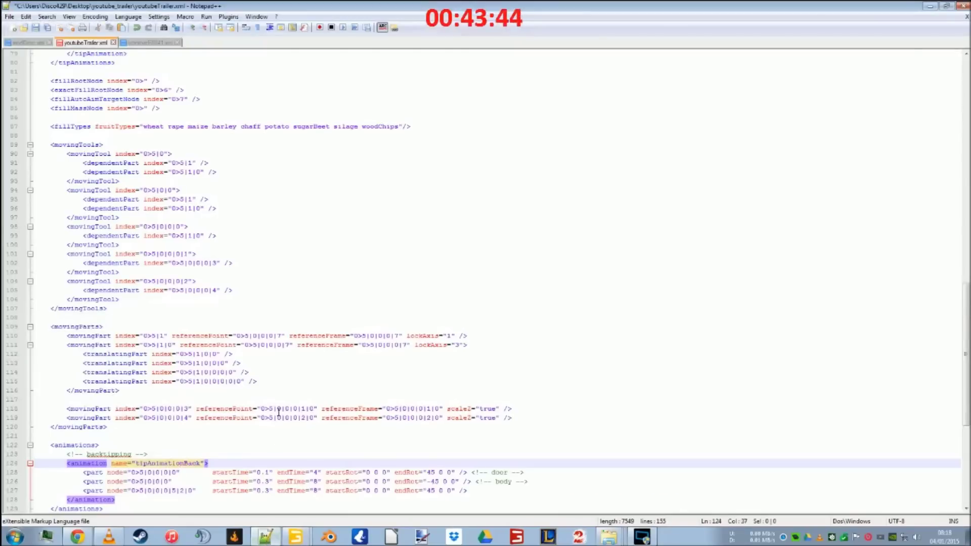
Compare the door and body part nodes of tipAnimationBack in Notepad++ with the body_vis and doorBack nodes in the Brantner scene
scroll(279, 412, "down", 4)
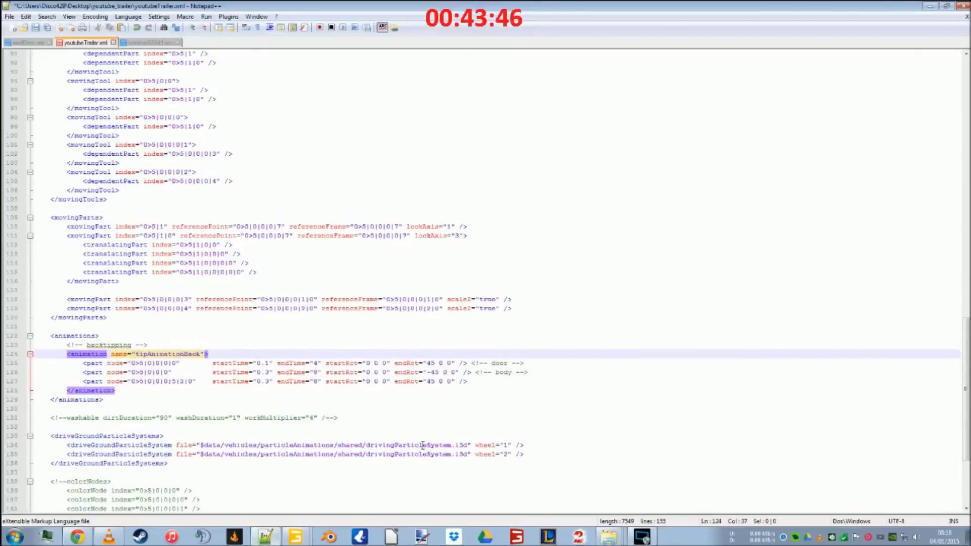
left_click(272, 540)
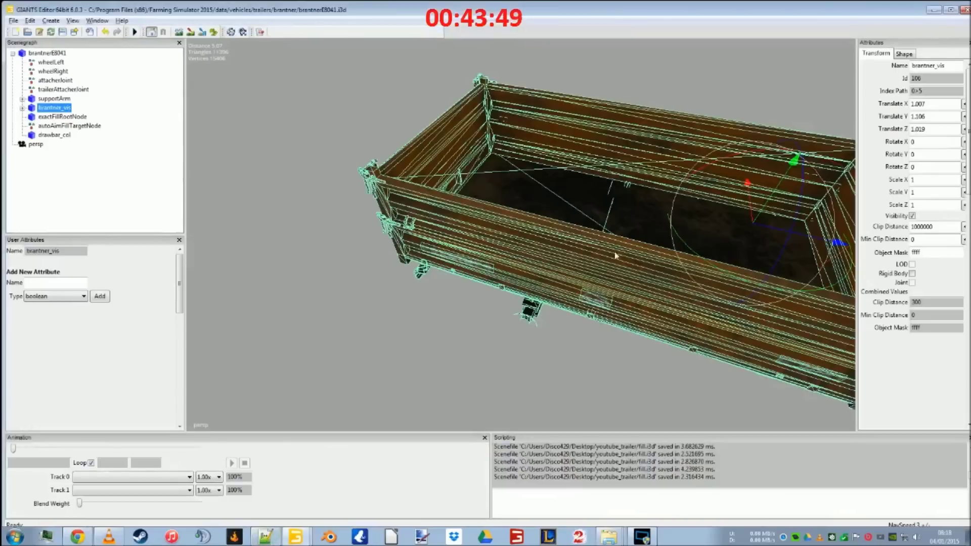
left_click(266, 540)
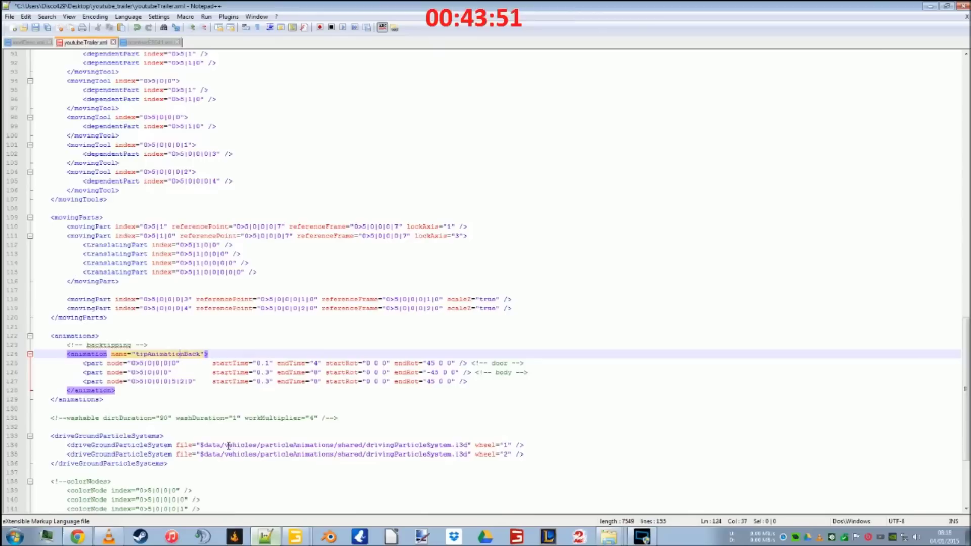
left_click(157, 364)
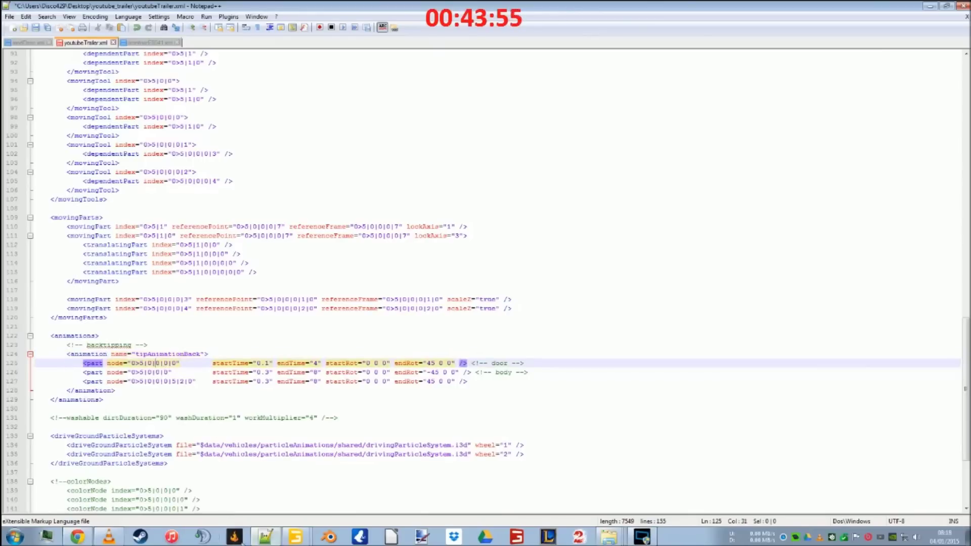
left_click(266, 537)
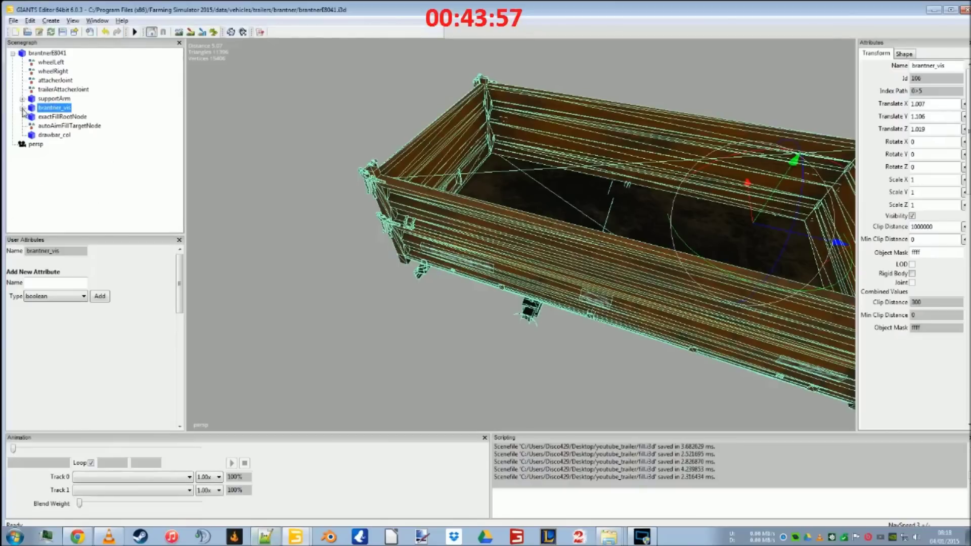
left_click(21, 109)
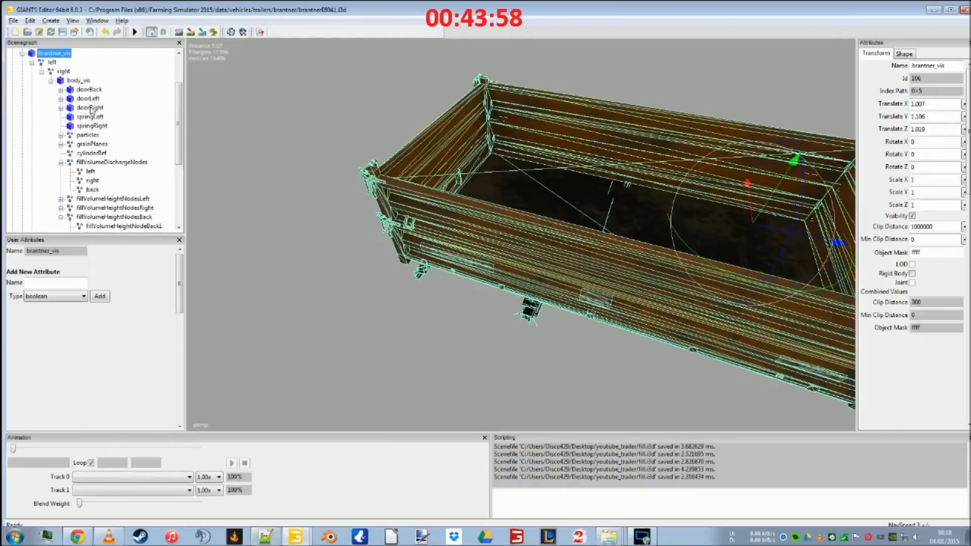
left_click(258, 540)
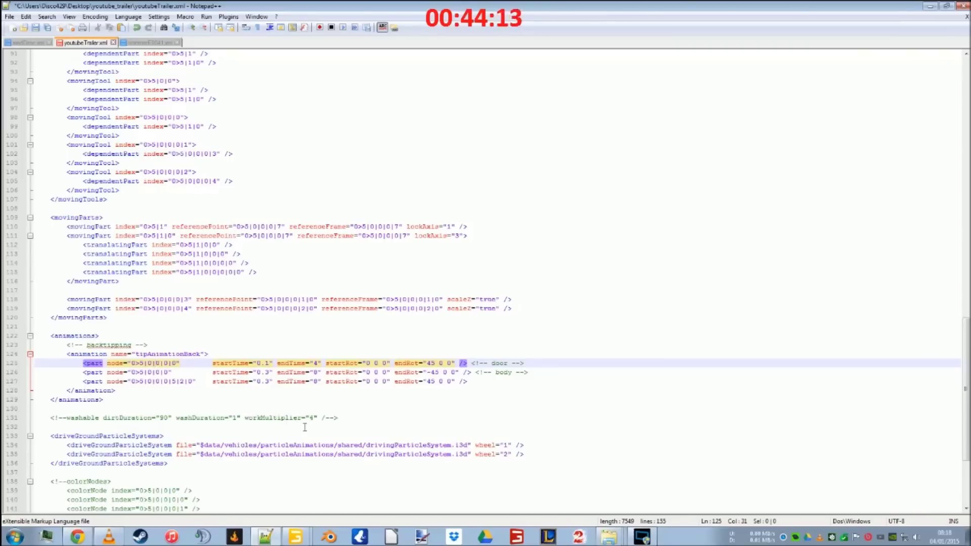
left_click(266, 538)
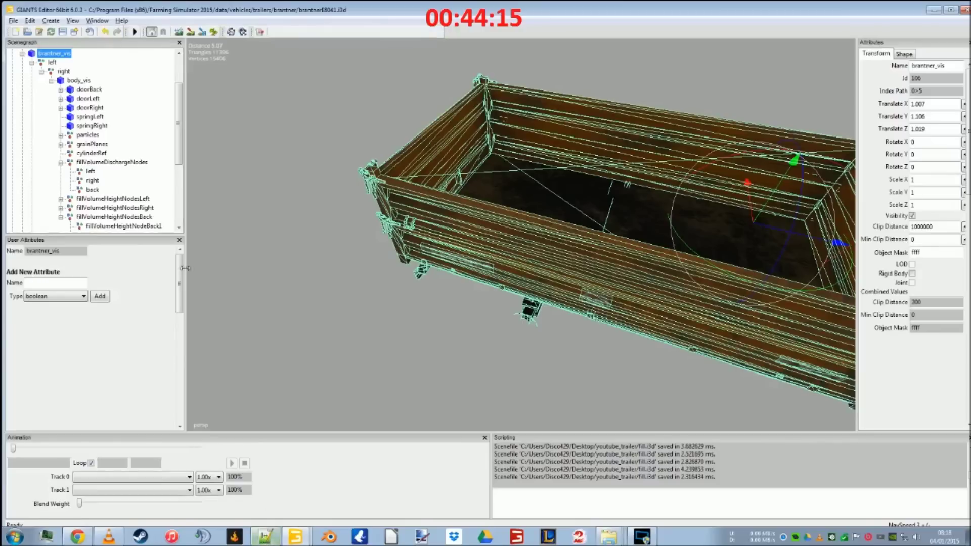
left_click(74, 83)
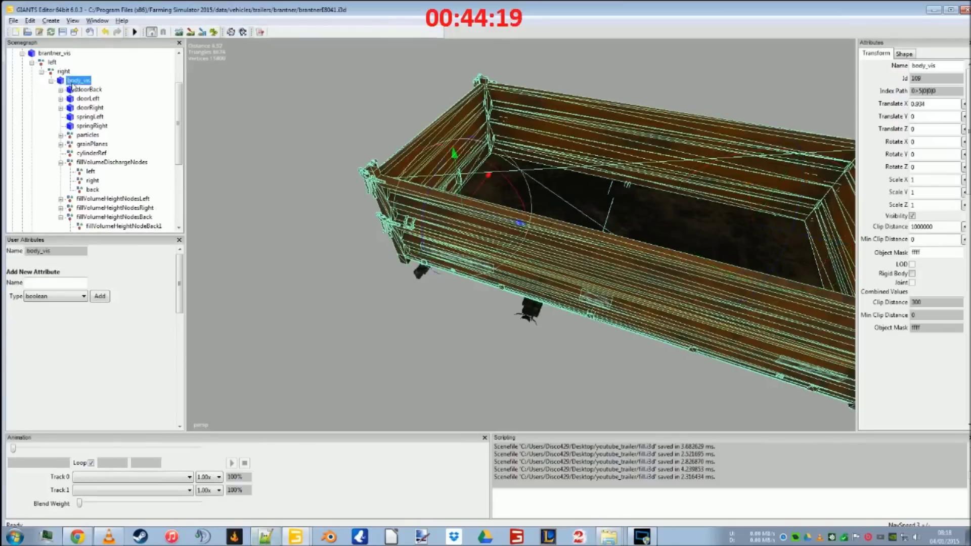
left_click(94, 91)
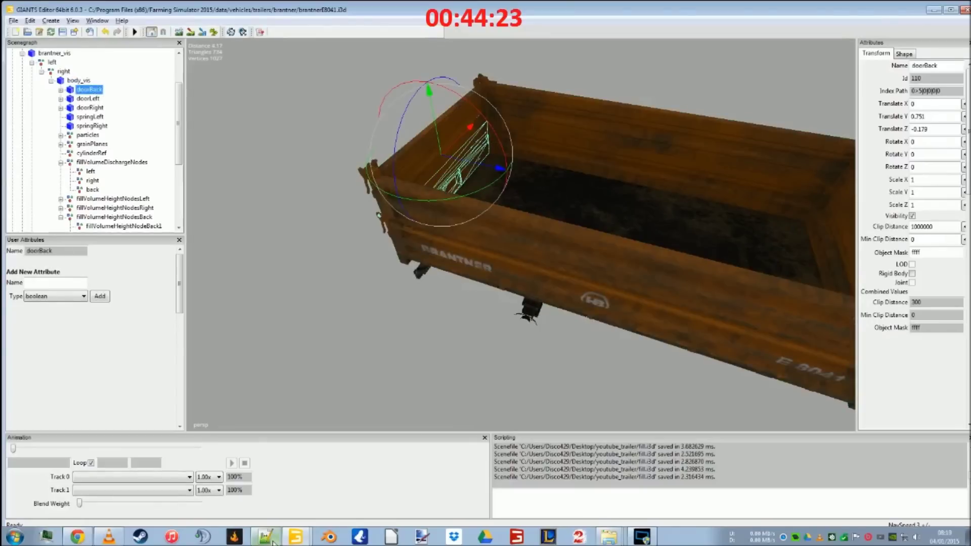
left_click(273, 542)
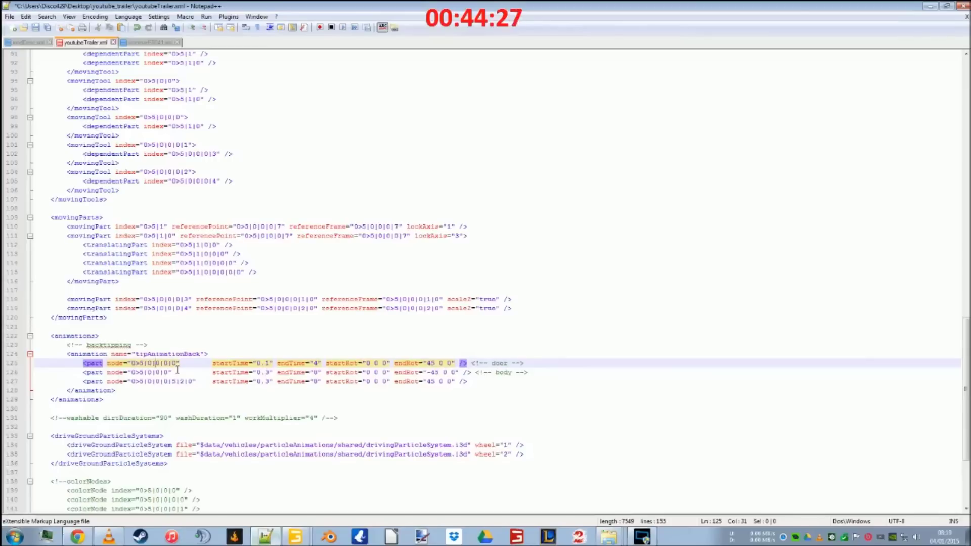
Check the movingPart entry on line 118 against the Brantner scene's doorLeft, doorRight, brantner_vis, cylinder and tipReferenceNodes nodes
left_click(184, 301)
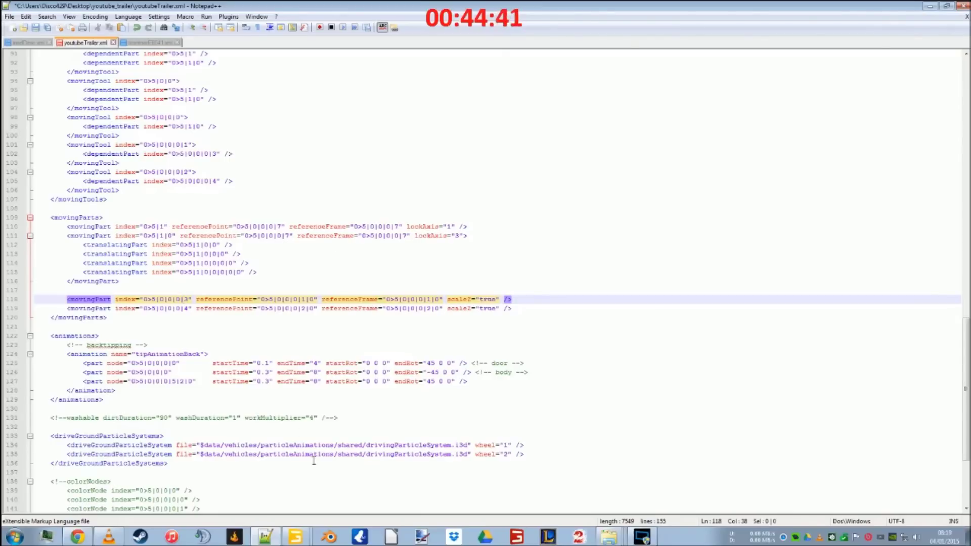
left_click(266, 537)
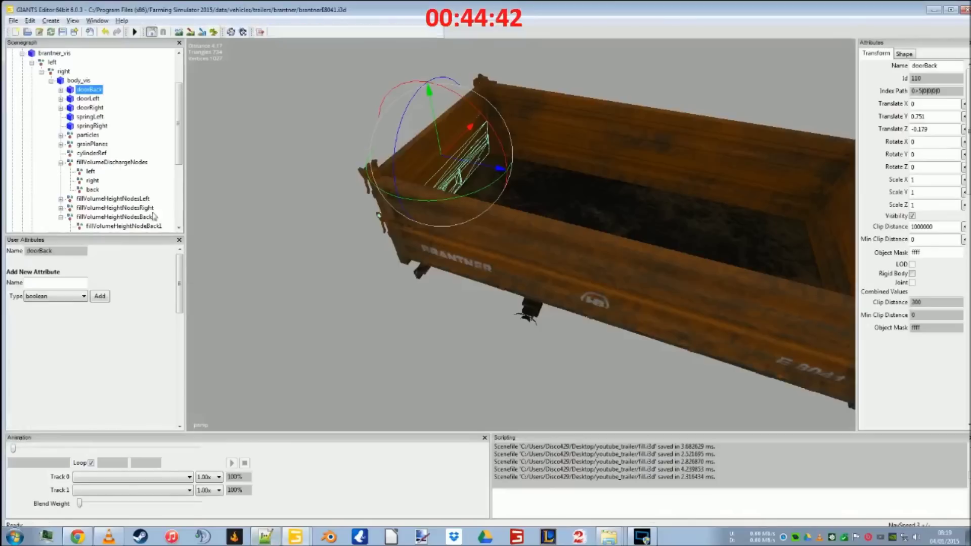
left_click(89, 99)
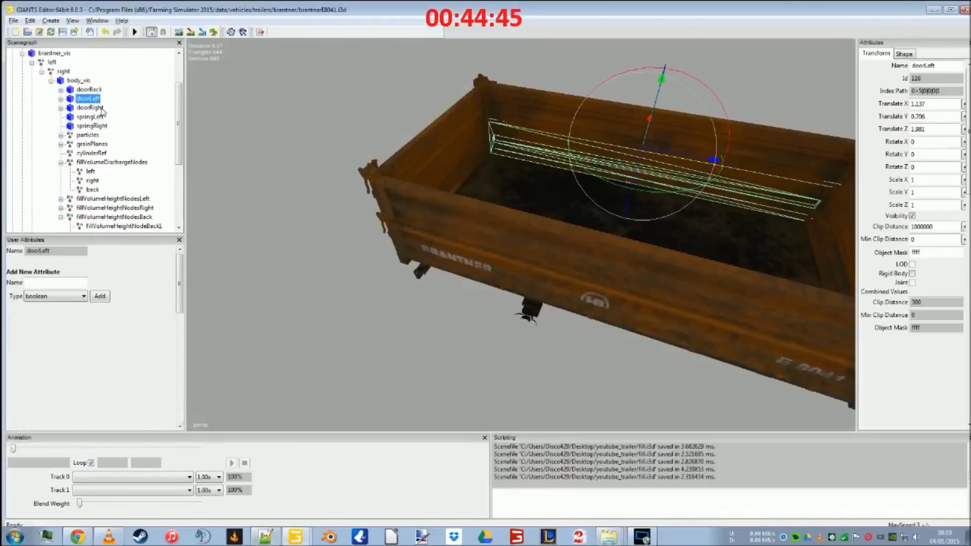
left_click(96, 108)
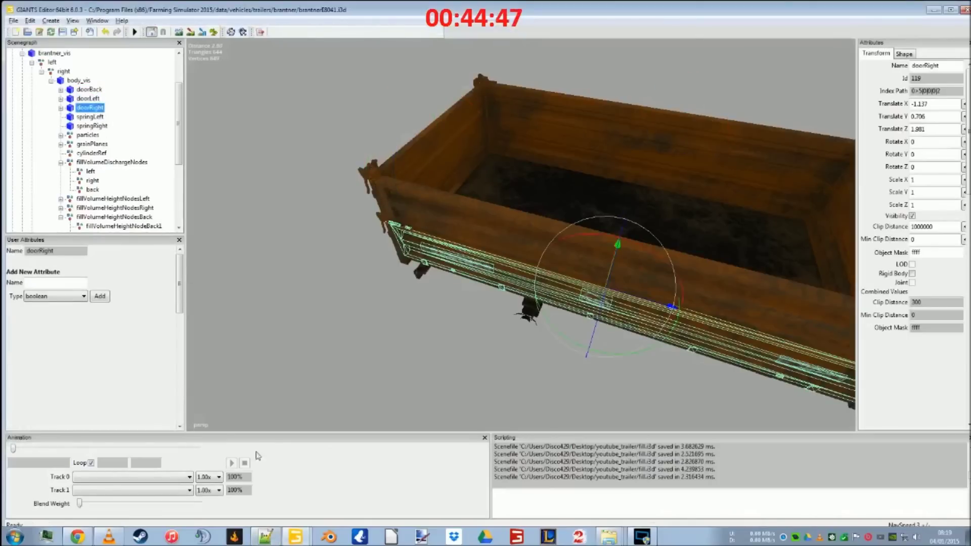
left_click(32, 62)
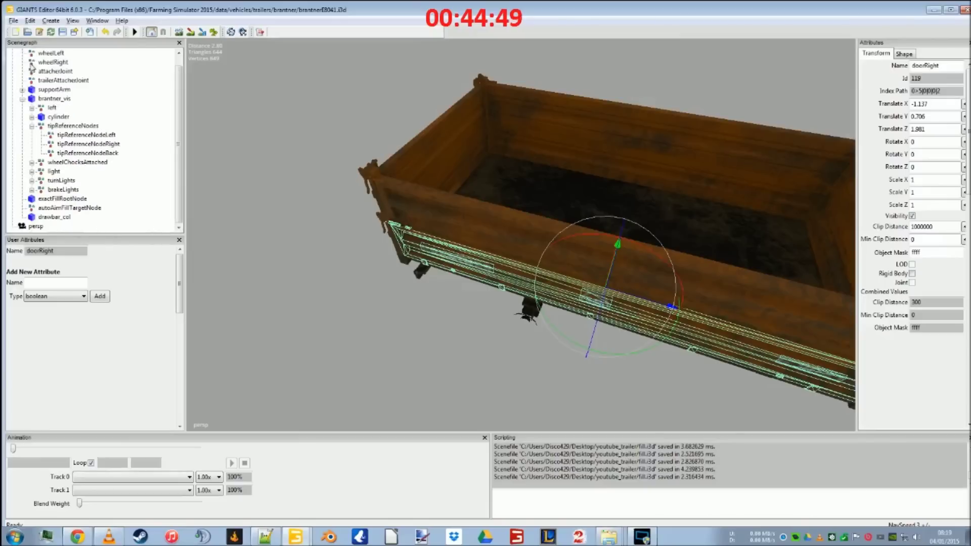
left_click(48, 99)
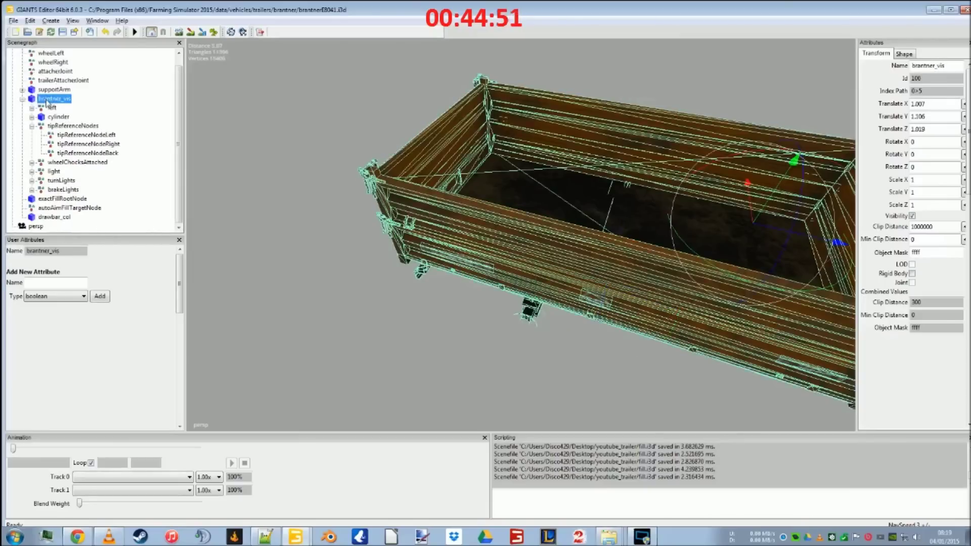
left_click(55, 116)
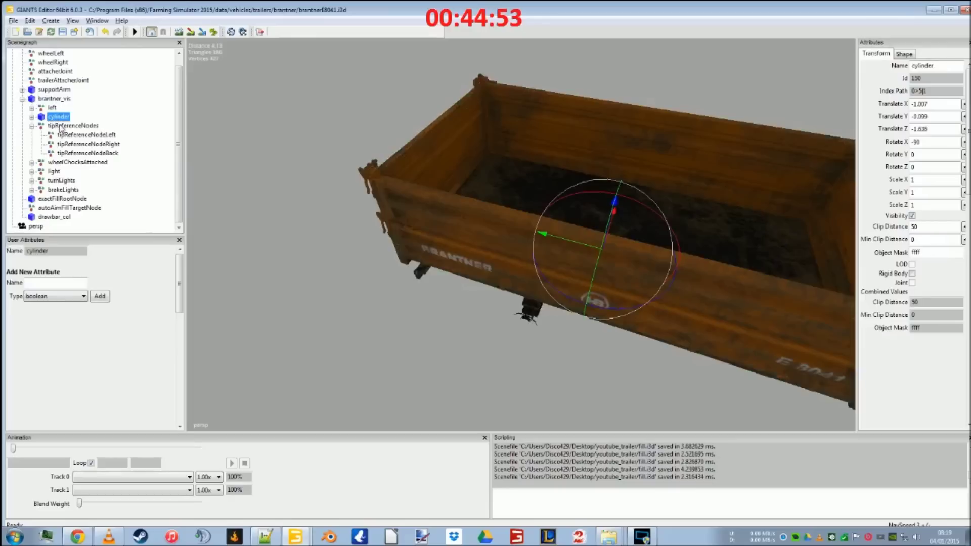
left_click(32, 126)
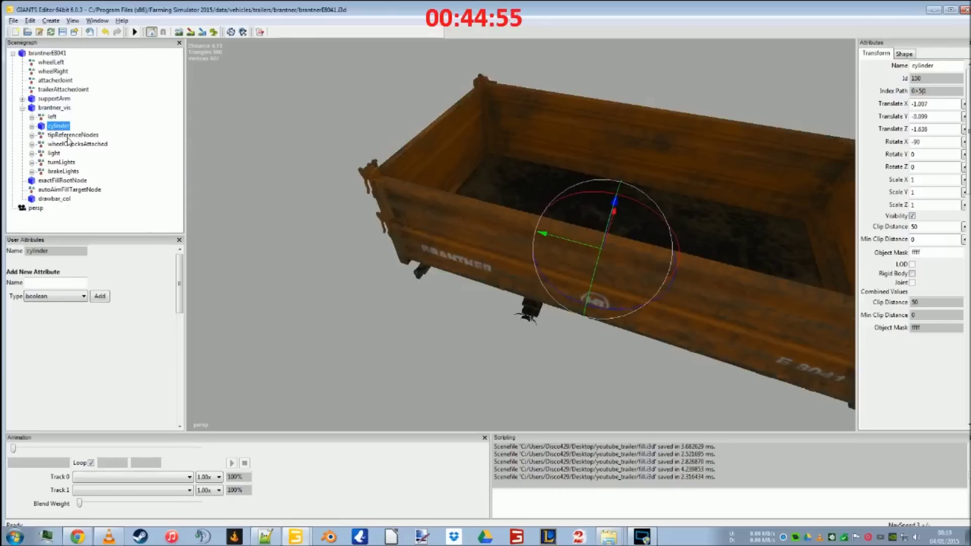
left_click(68, 137)
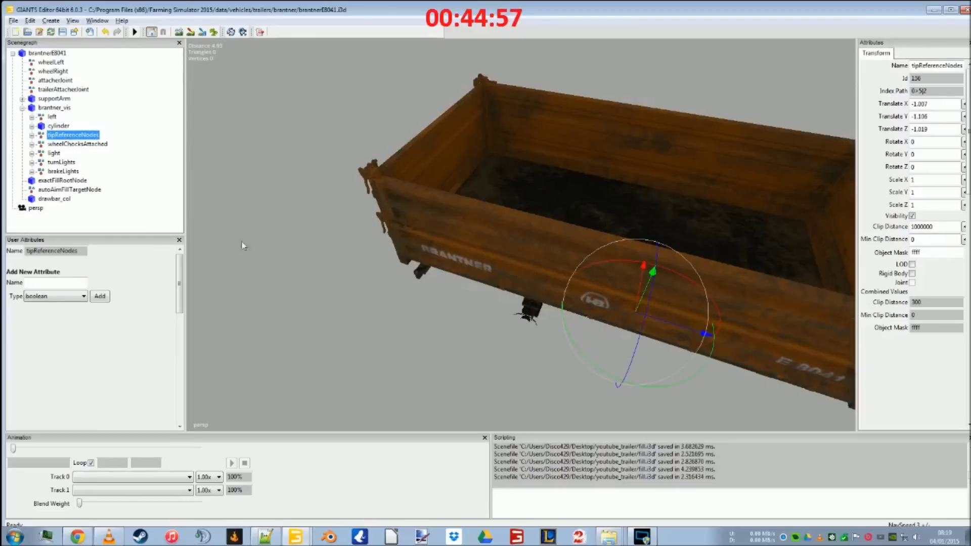
left_click(278, 538)
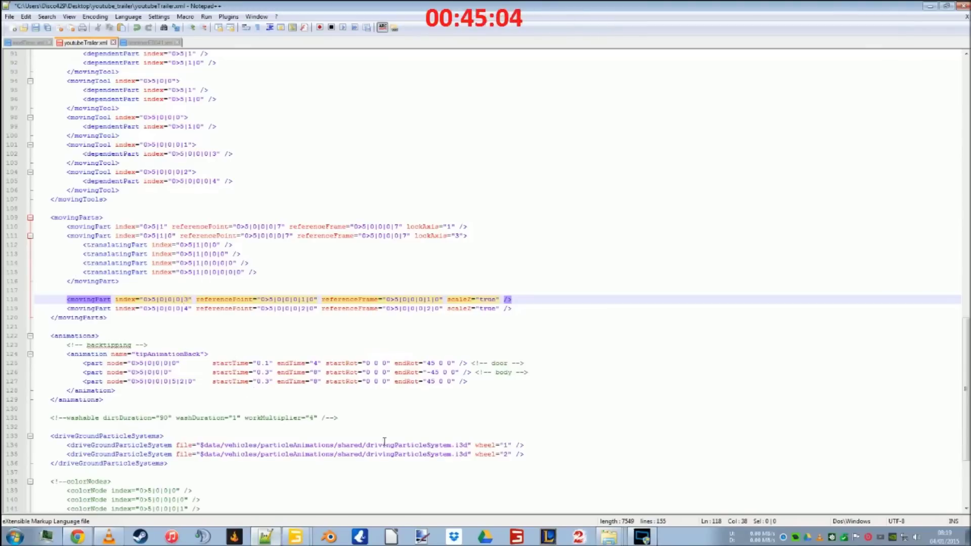
Review the moving tools, moving parts and third back-tipping animation part in youtubeTrailer.xml, switching between the XML and the Brantner scene in GIANTS Editor
left_click(275, 540)
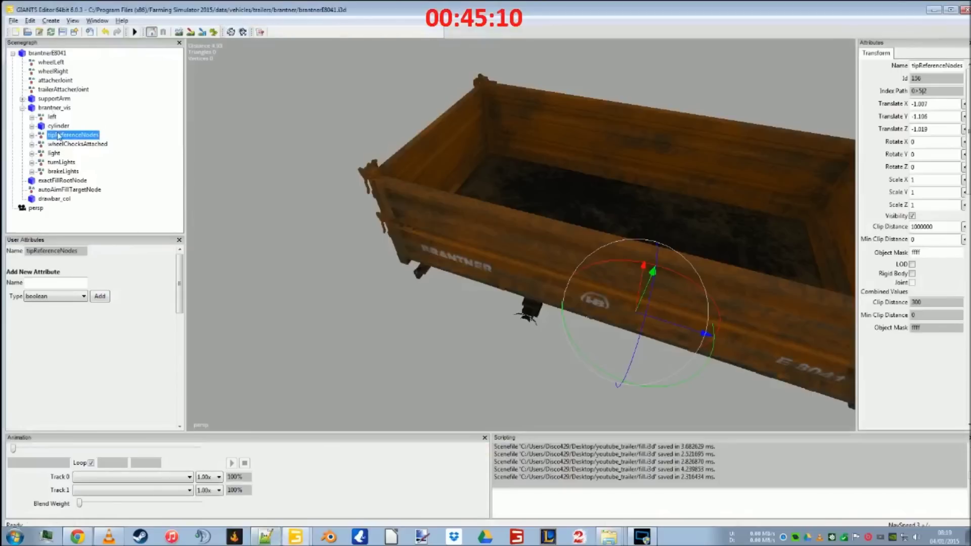
left_click(266, 538)
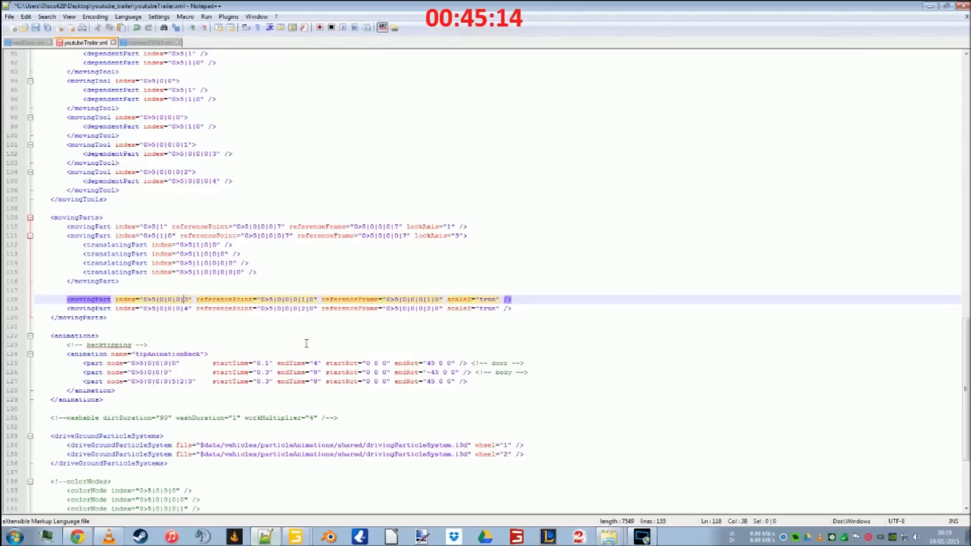
scroll(310, 374, "up", 2)
scroll(311, 380, "up", 1)
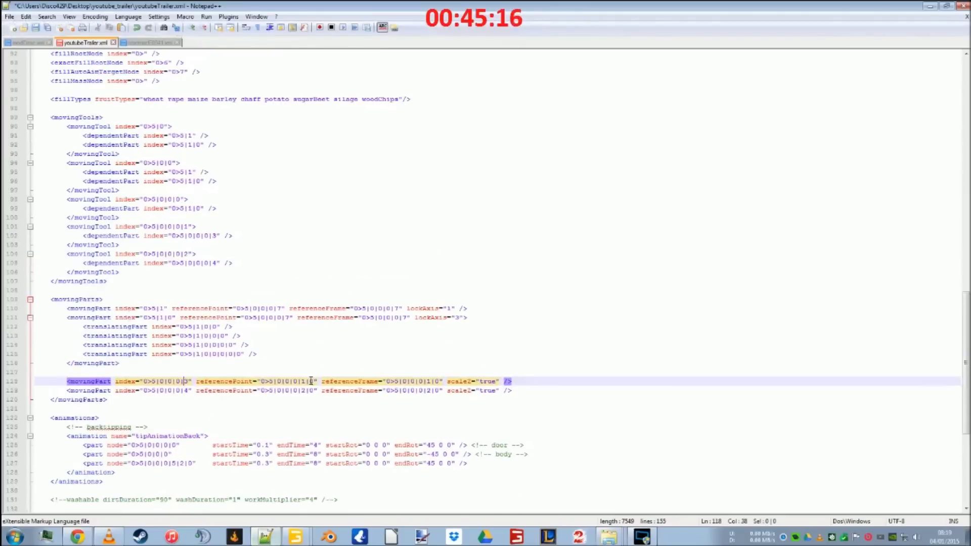
scroll(308, 366, "down", 1)
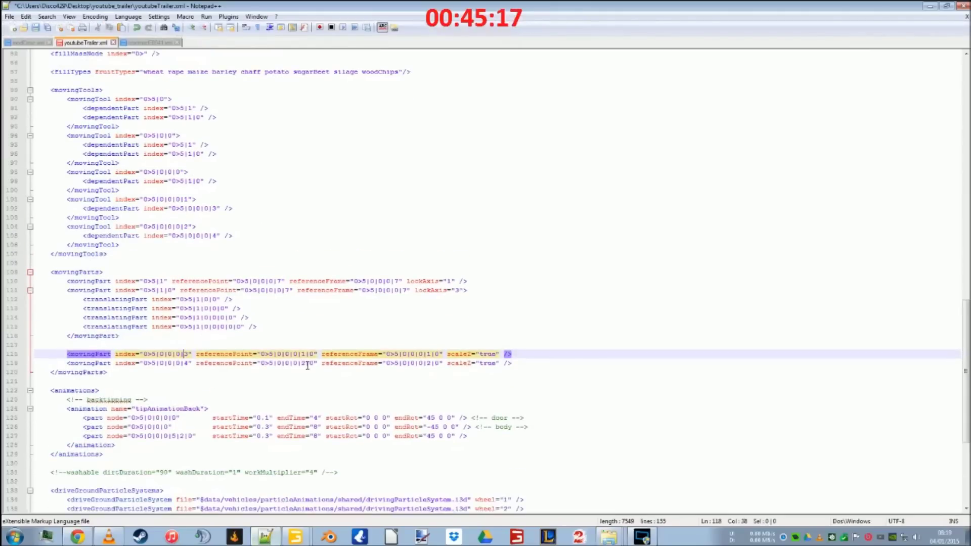
scroll(307, 365, "down", 2)
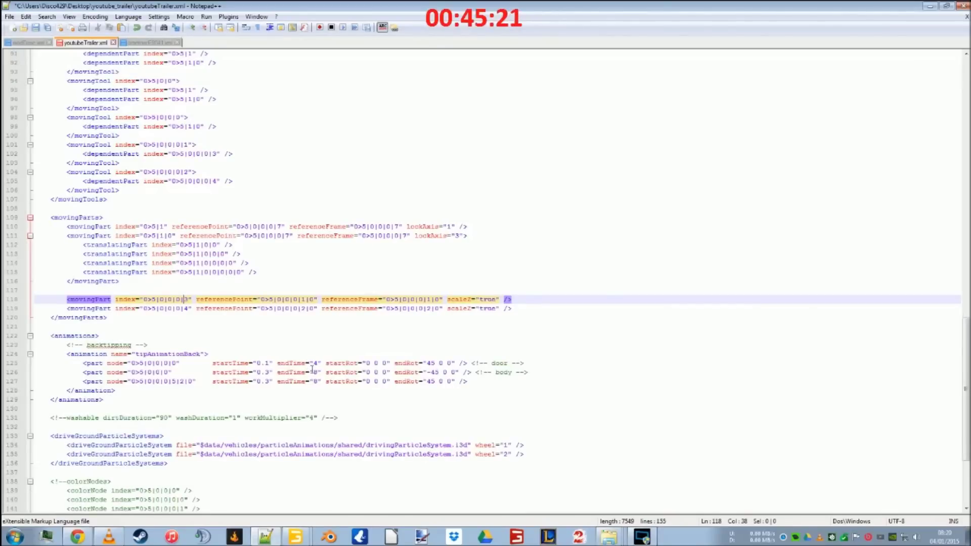
left_click(411, 381)
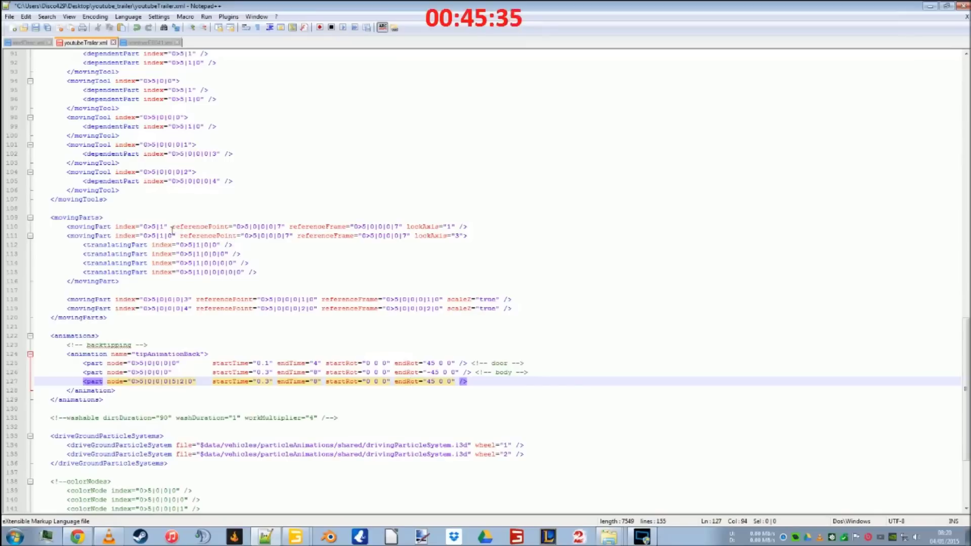
left_click(265, 536)
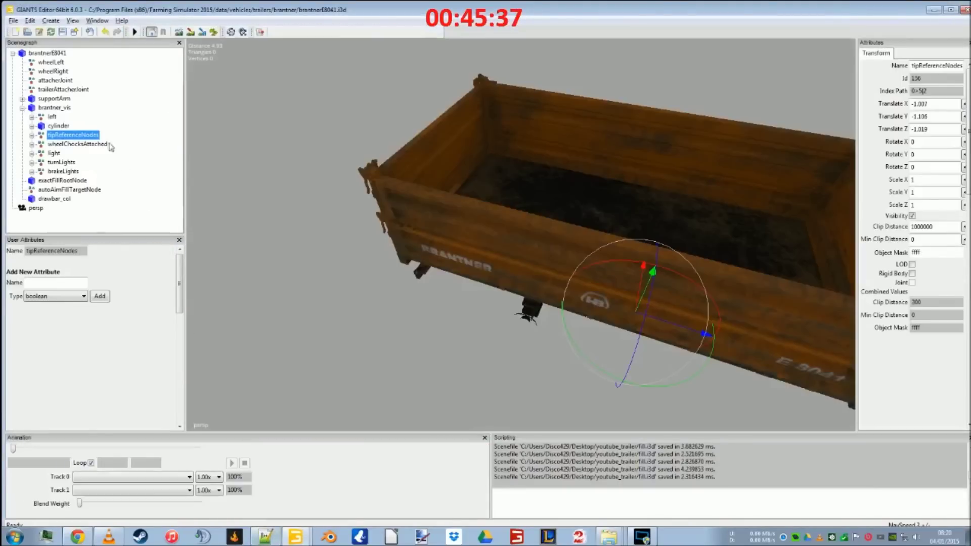
Inspect the cylinder1 node under cylinder in the Brantner scene, viewing it from beneath the trailer
left_click(57, 127)
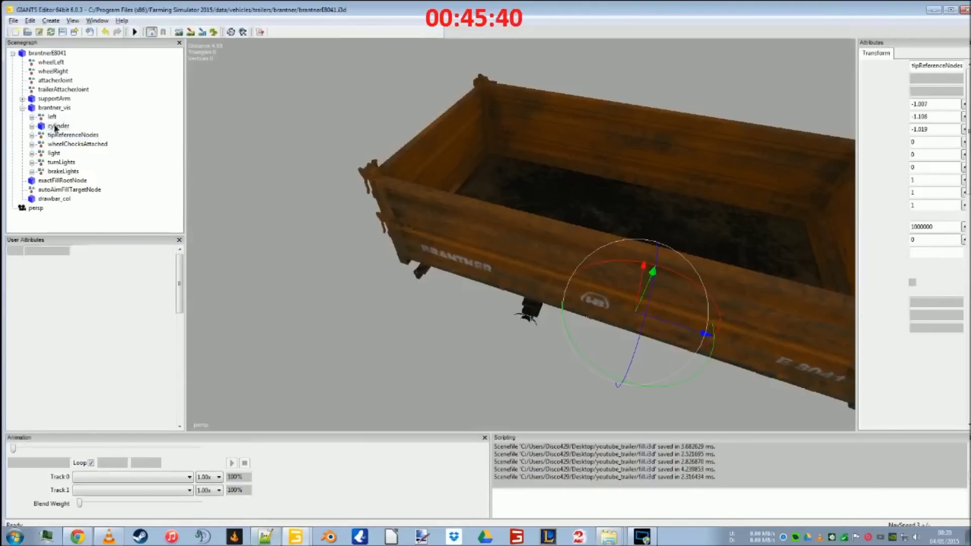
left_click(32, 126)
left_click(68, 135)
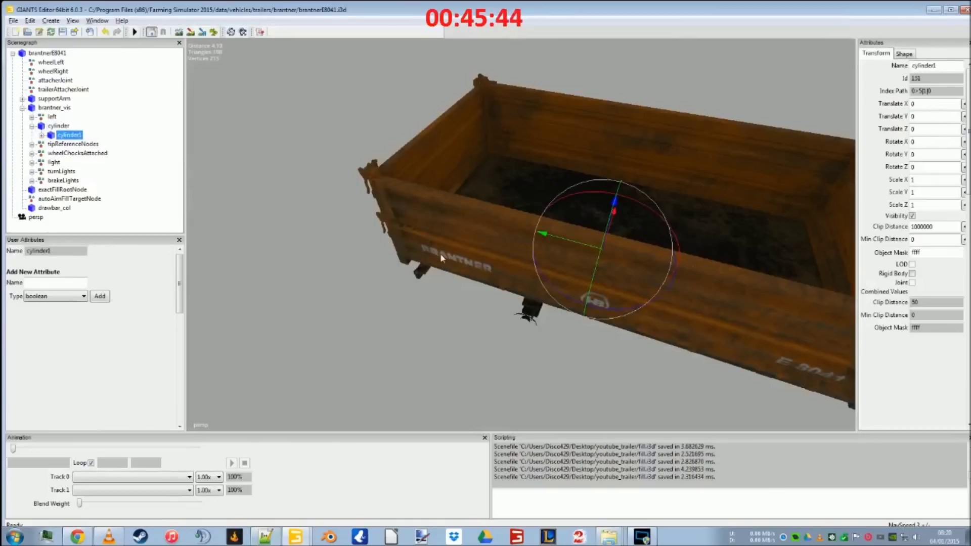
middle_click_drag(460, 298, 554, 168)
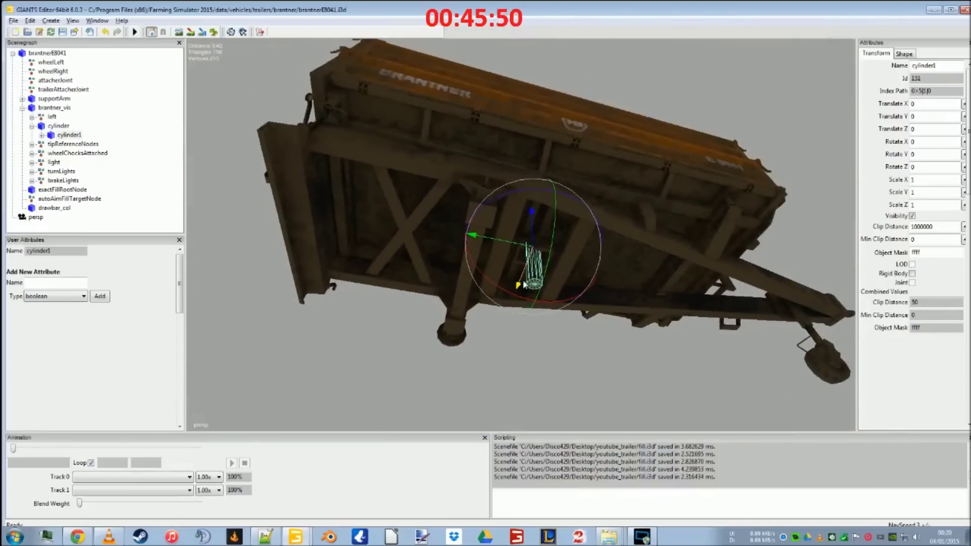
Compare the movingTool entry on line 101 of youtubeTrailer.xml with the doorLeft node in the Brantner scene
left_click(265, 537)
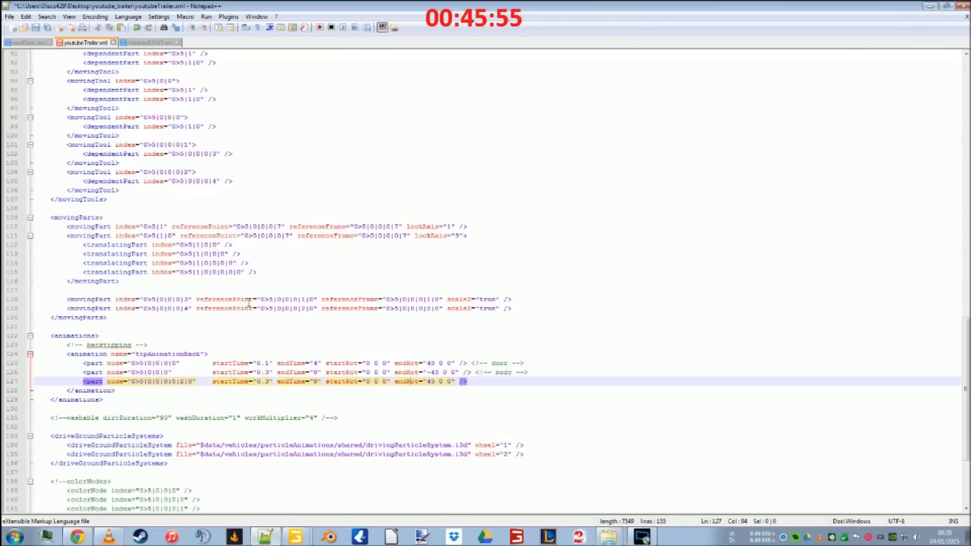
scroll(243, 289, "up", 3)
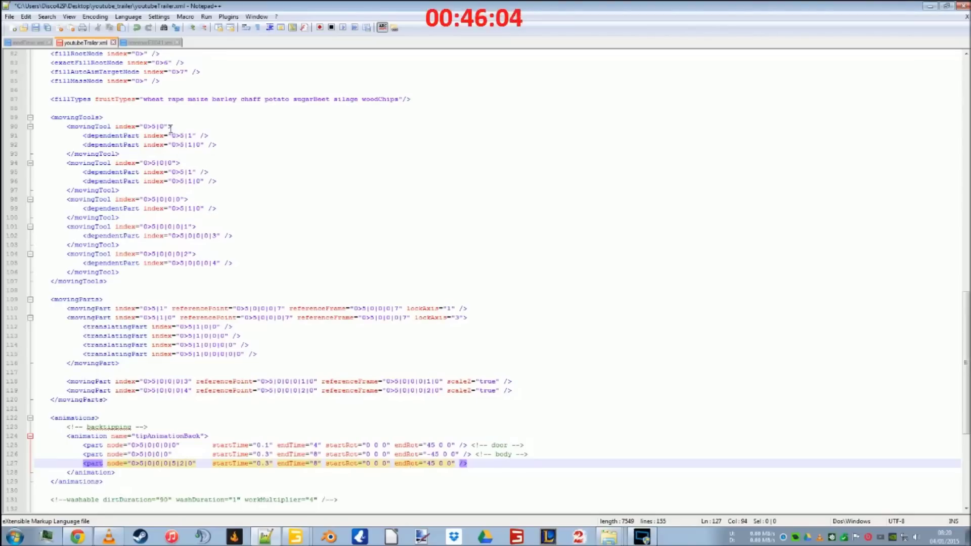
left_click(183, 227)
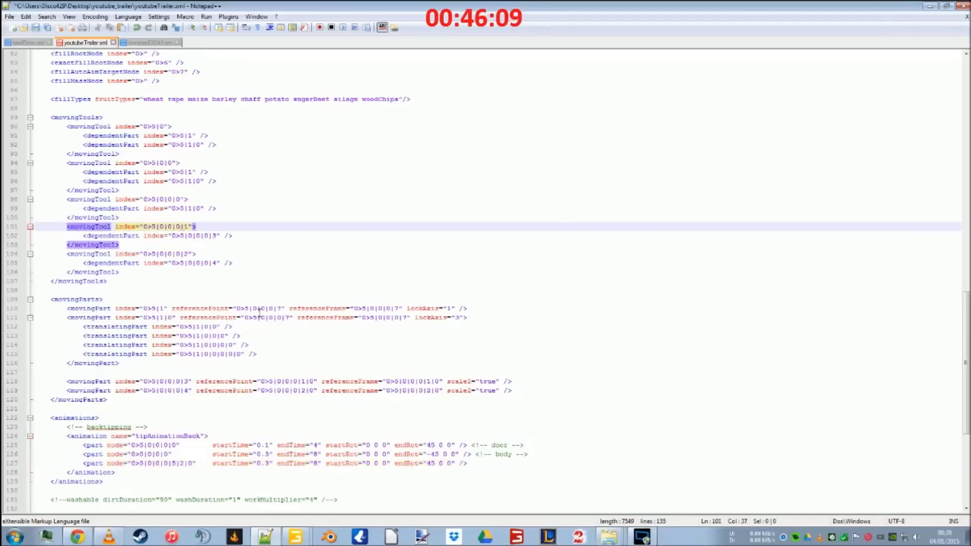
left_click(265, 537)
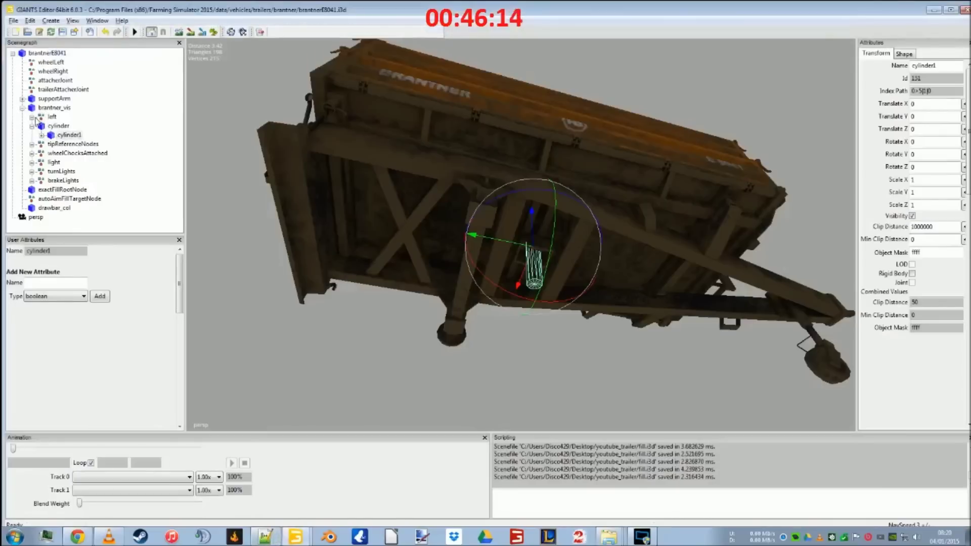
left_click(31, 117)
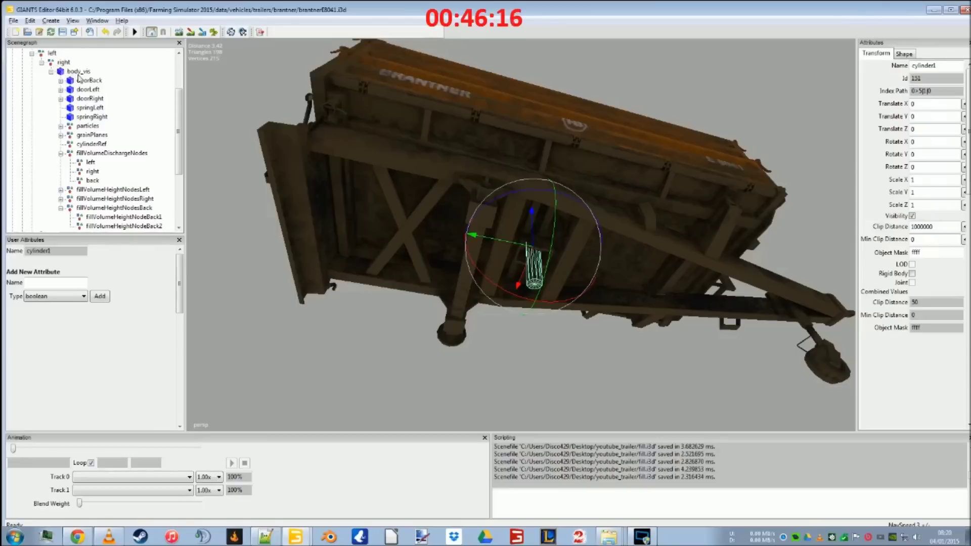
left_click(82, 90)
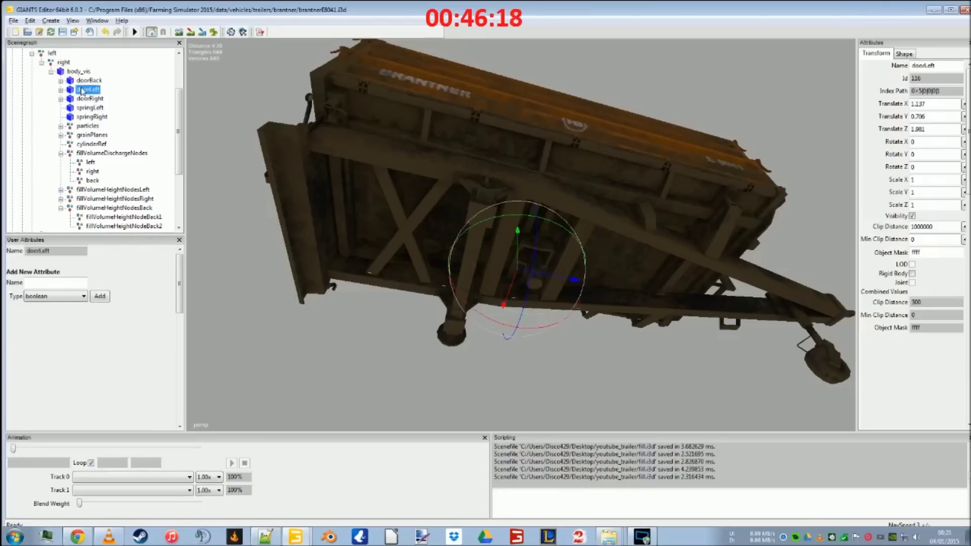
left_click(279, 540)
left_click(279, 539)
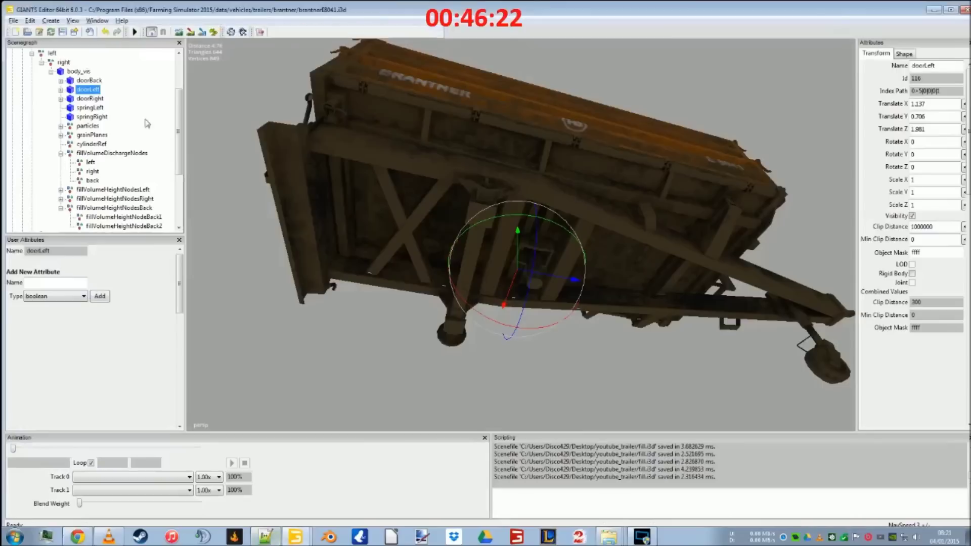
Examine the decalsLeft node inside doorLeft, and inspect the doorBack node of the Brantner body
left_click(61, 89)
left_click(99, 108)
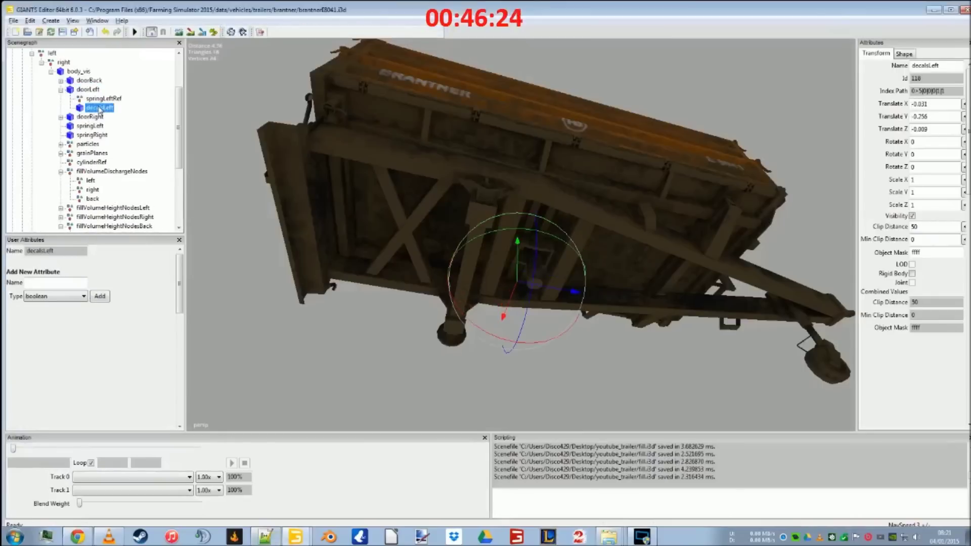
left_click(85, 90)
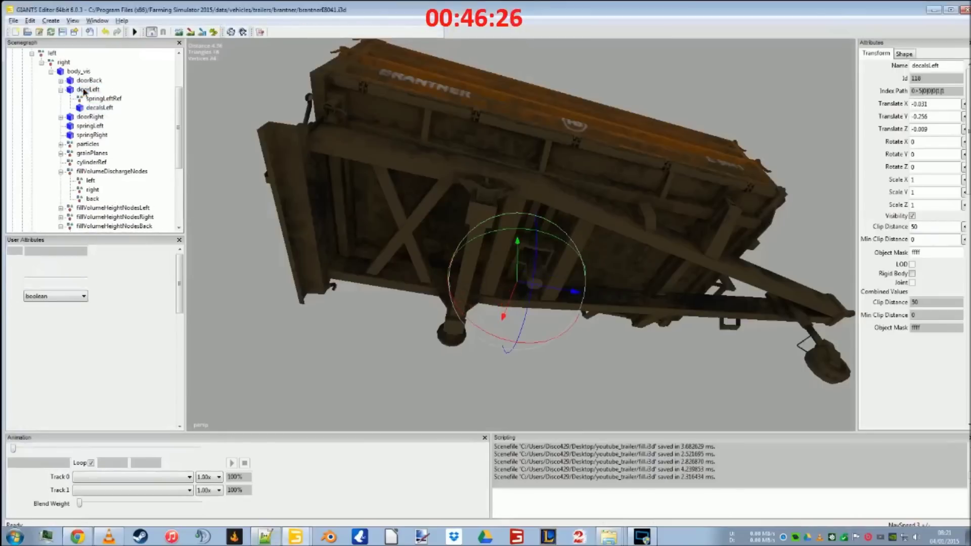
left_click(60, 89)
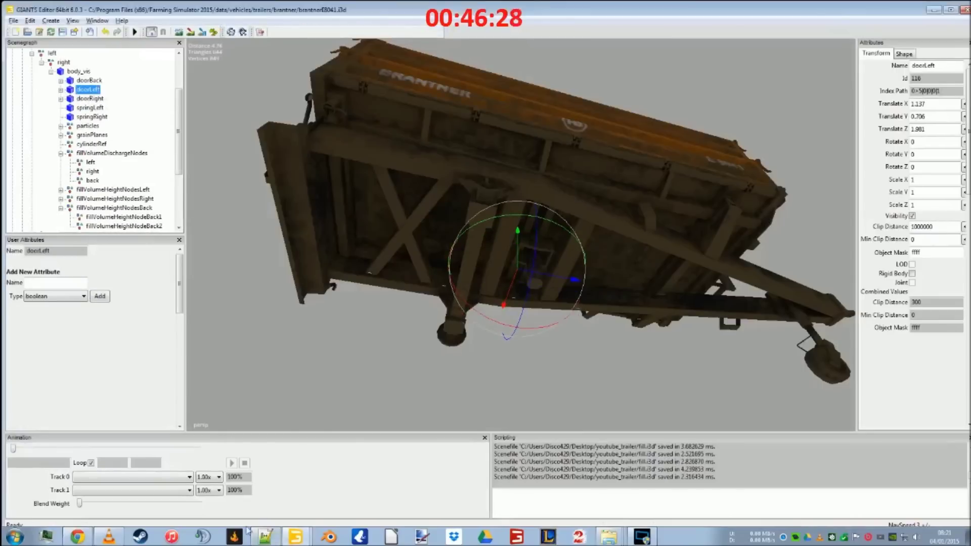
mouse_move(259, 536)
left_click(98, 81)
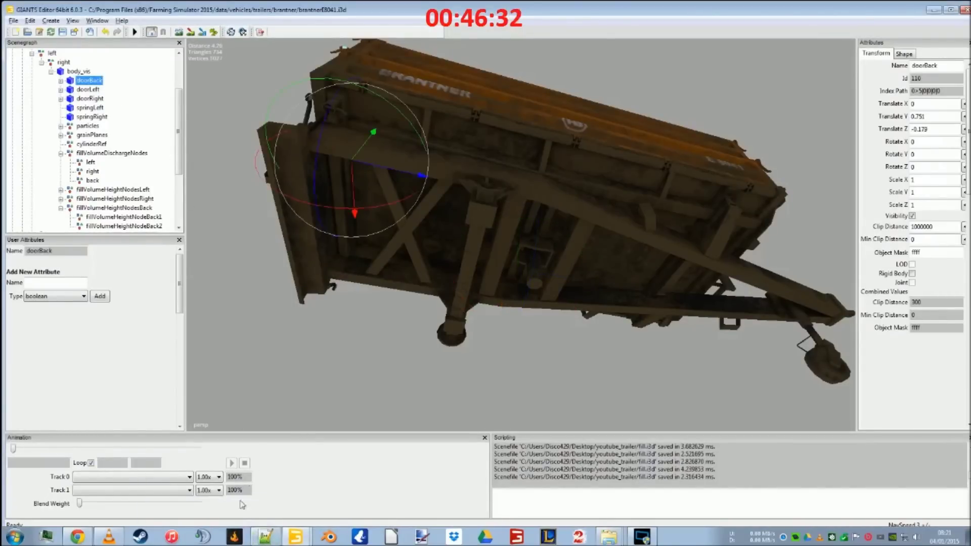
Compare the body_vis node and its child nodes in the Brantner scene with the movingTool entry on lines 98 to 100 of youtubeTrailer.xml
left_click(265, 537)
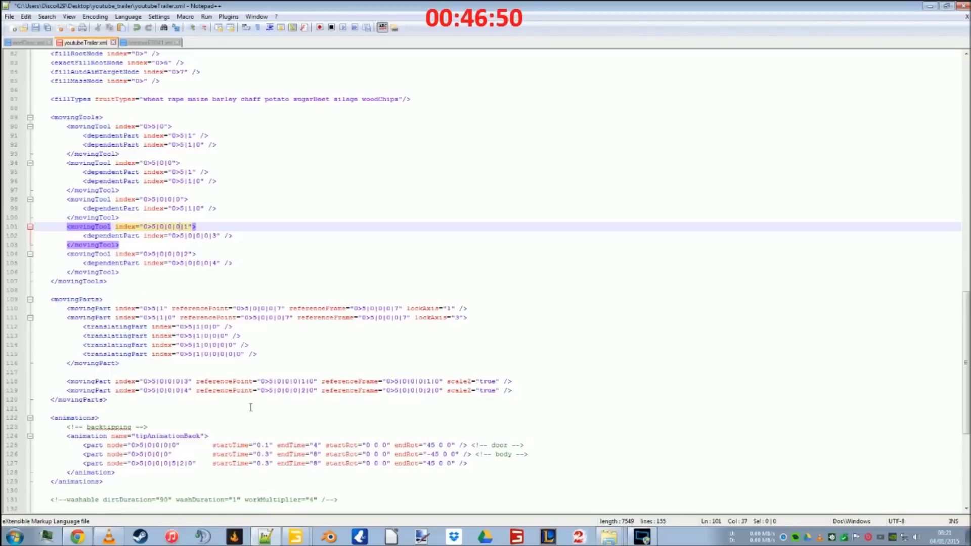
mouse_move(273, 535)
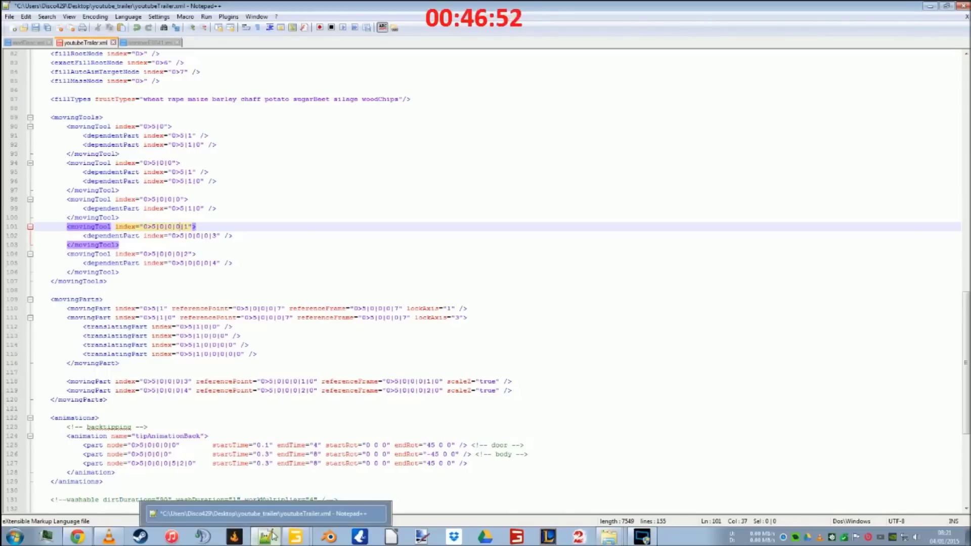
left_click(273, 535)
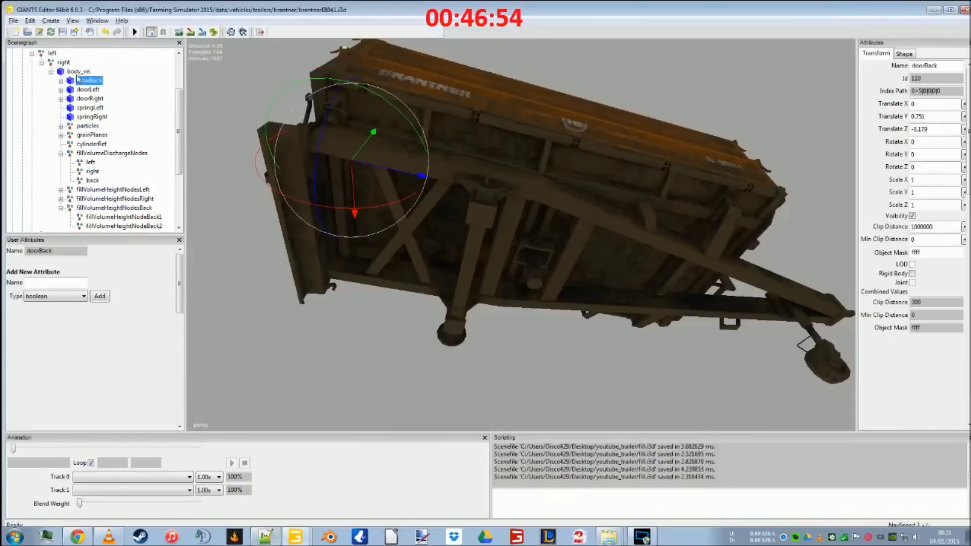
left_click(78, 71)
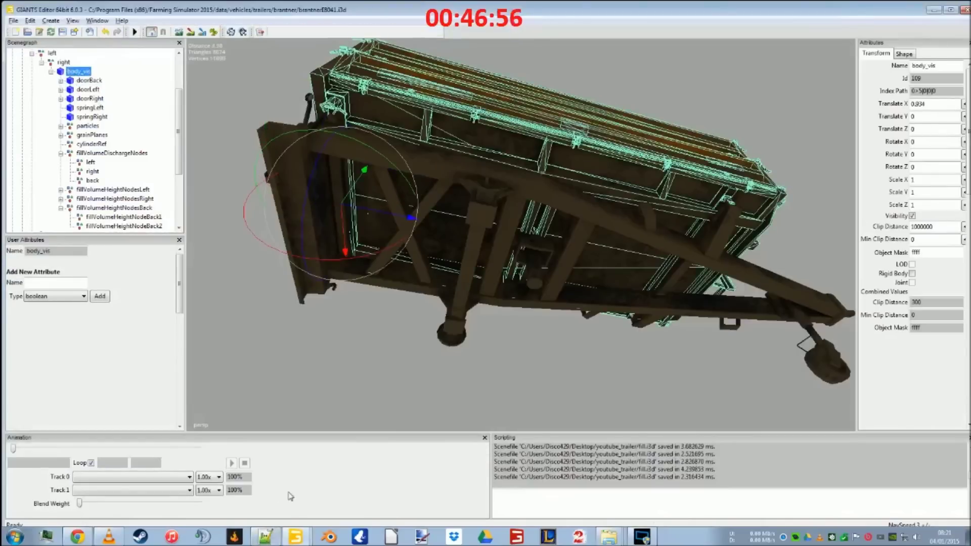
left_click(270, 533)
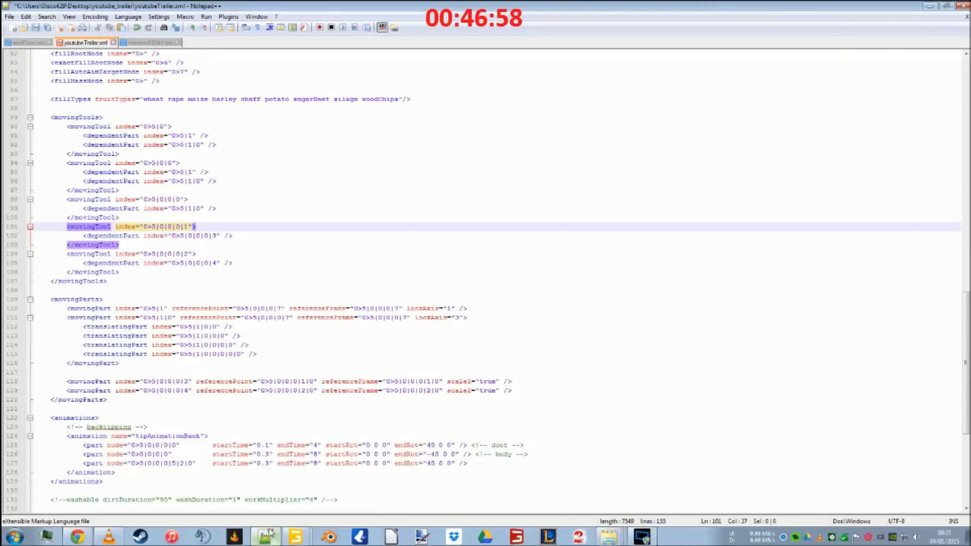
left_click(180, 209)
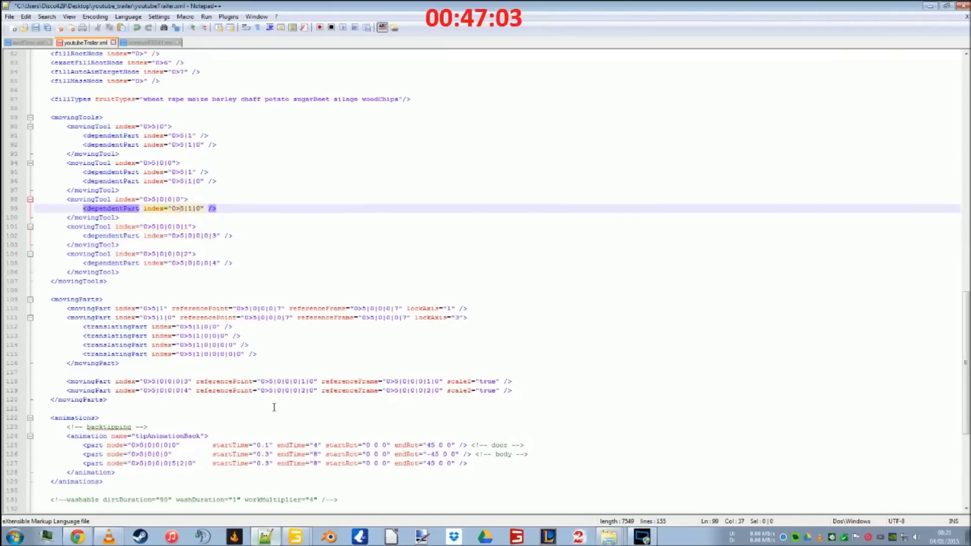
left_click(271, 536)
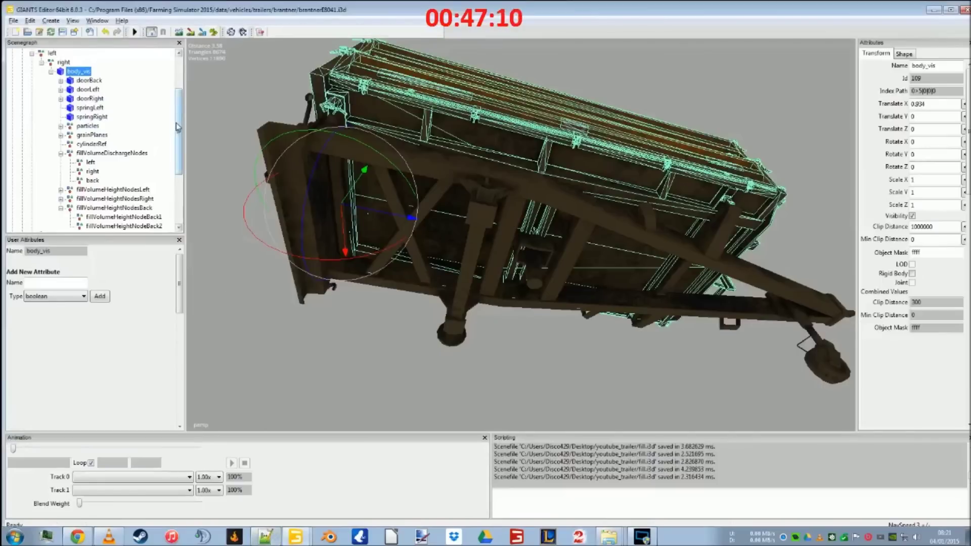
scroll(177, 126, "down", 3)
scroll(179, 122, "up", 4)
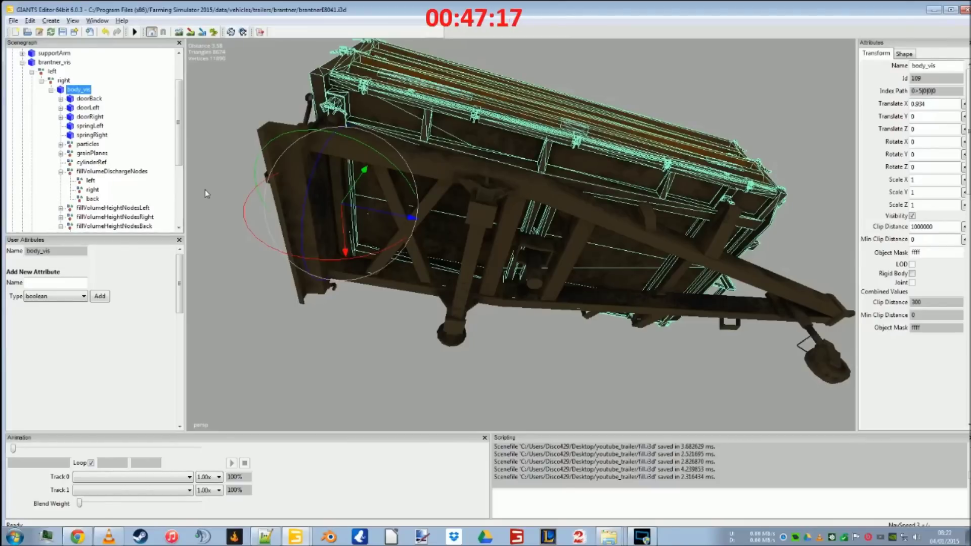
In youtubeTrailer.xml in Notepad++, delete the dependentPart lines from the movingTool entries with indexes 0>5|0 and 0>5|0|0
left_click(271, 539)
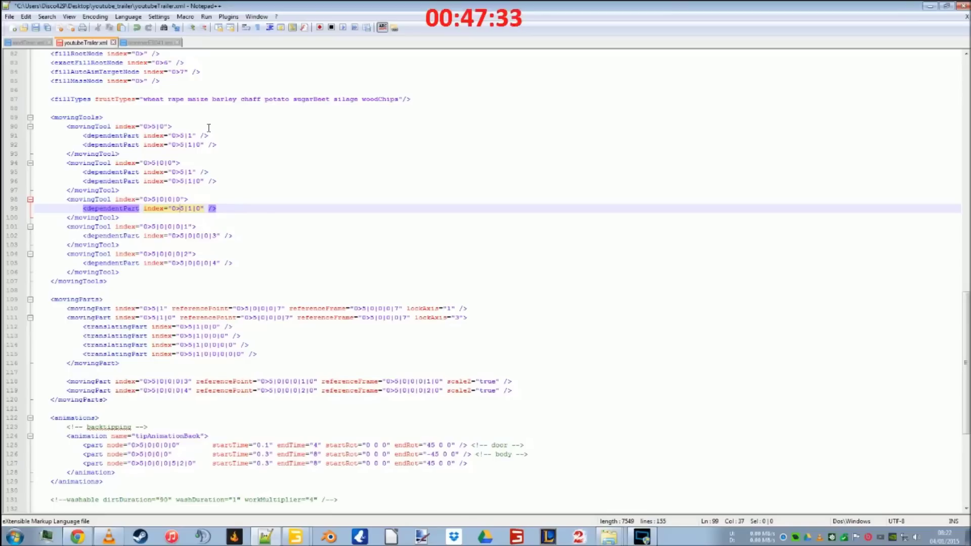
left_click_drag(210, 128, 231, 163)
key("Delete")
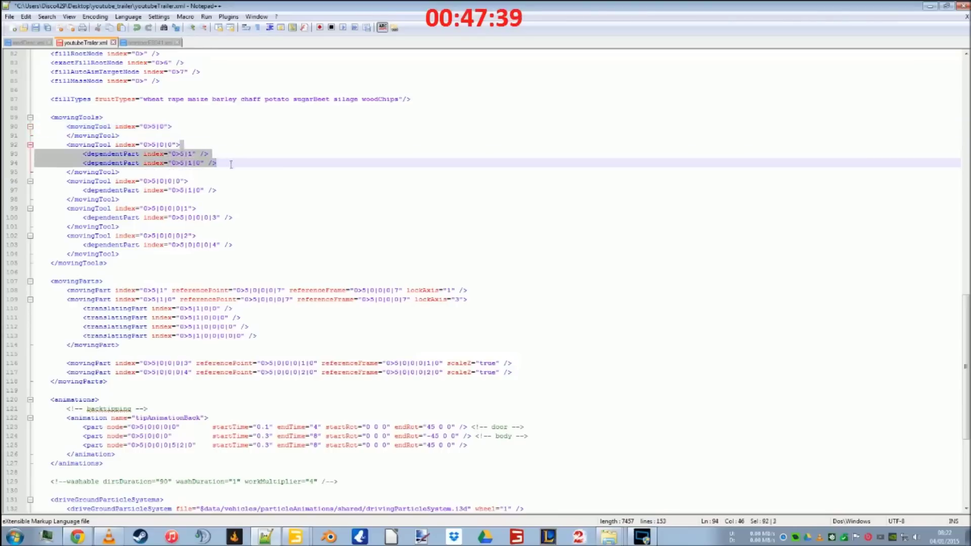
key("Delete")
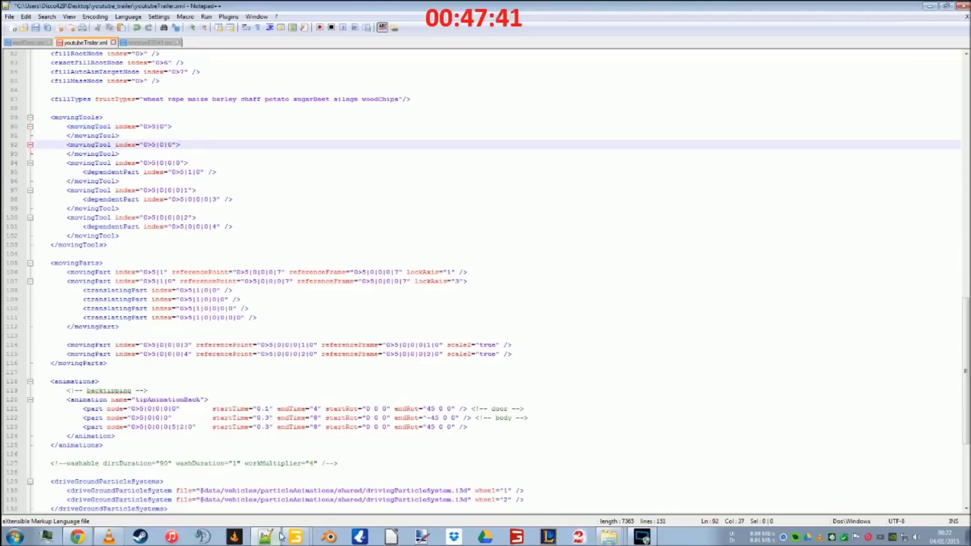
Switch to the youtubetrailer.i3d scene in GIANTS Editor and check the body node's index path
mouse_move(295, 537)
left_click(308, 519)
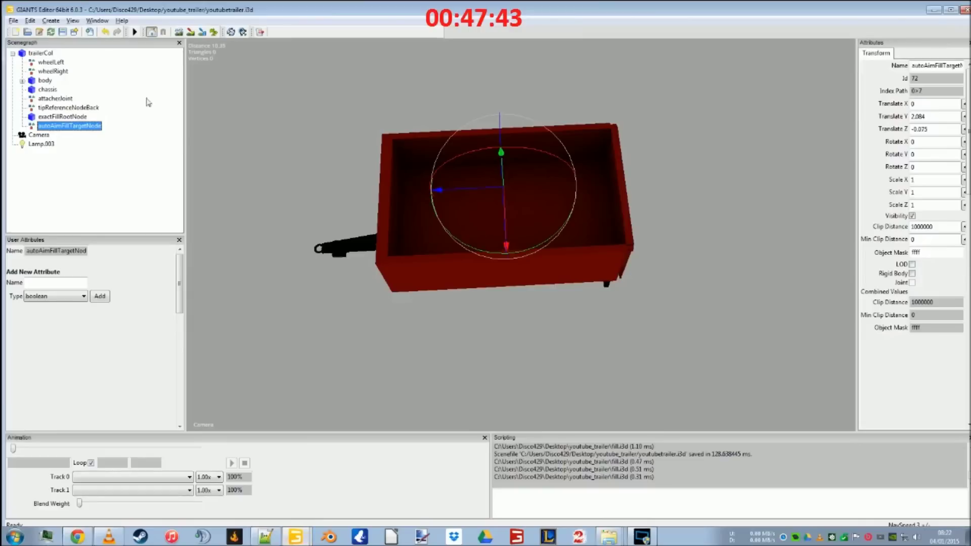
left_click(51, 81)
left_click(22, 81)
left_click(23, 80)
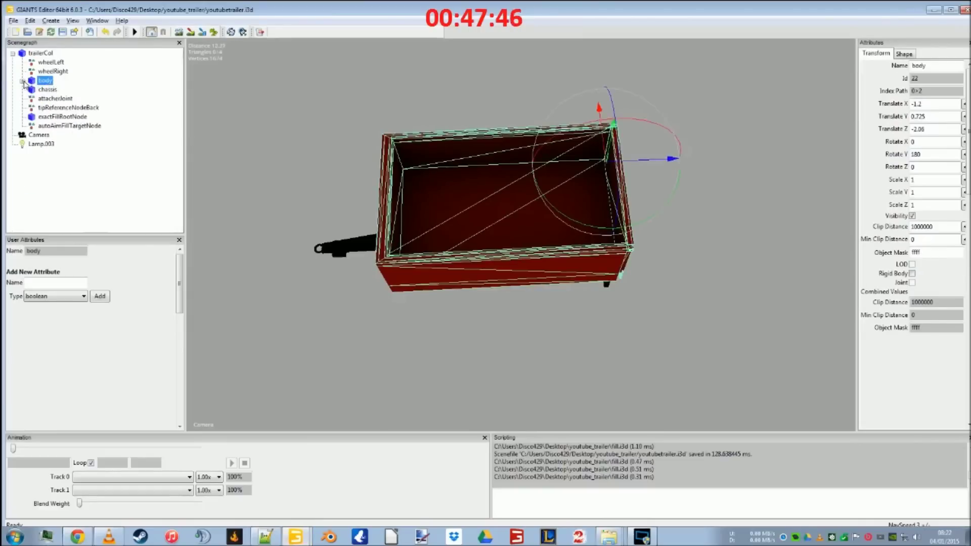
Set the first movingTool's index to 0>2 in youtubeTrailer.xml in Notepad++
left_click(265, 536)
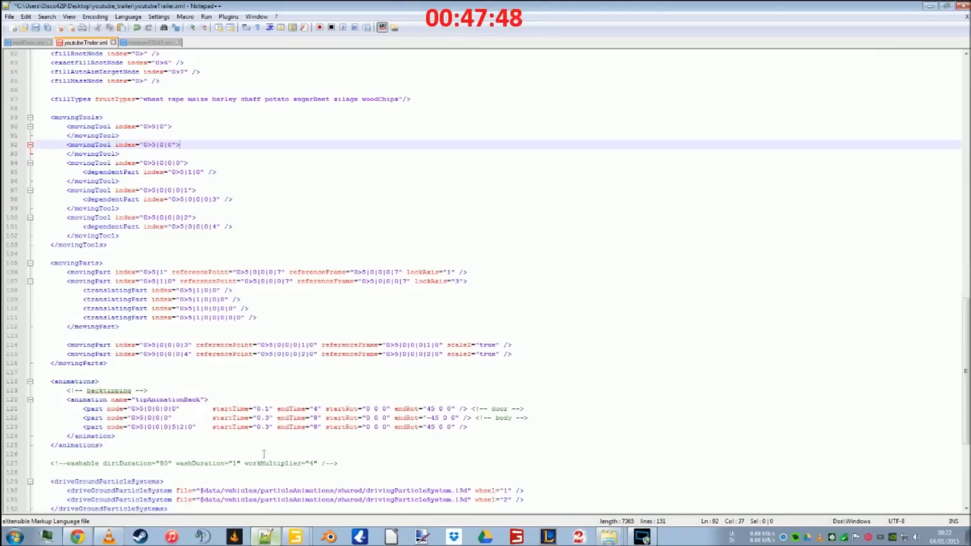
left_click(158, 126)
key("Delete")
key("Delete")
key("BackSpace")
type("2")
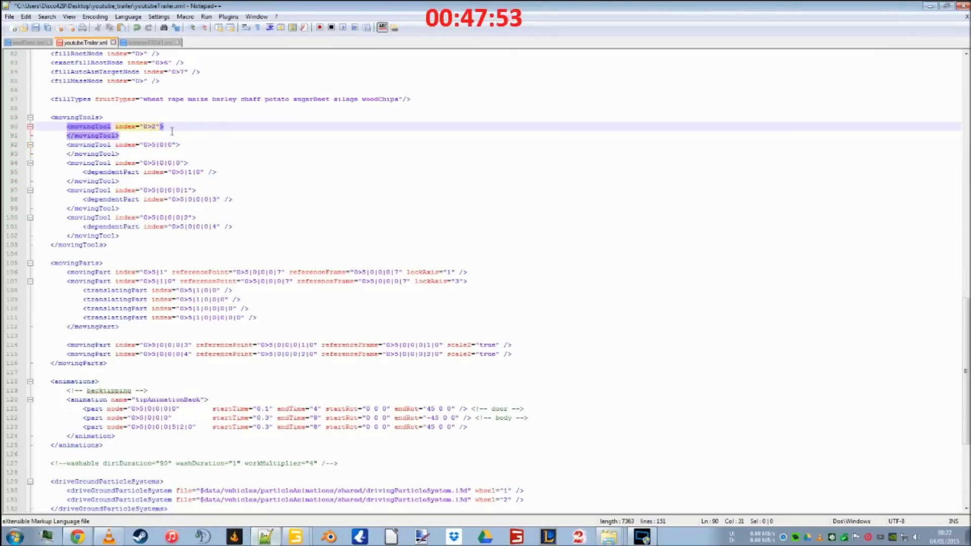
Delete the four remaining movingTool entries below the 0>2 entry in the movingTools section
left_click_drag(169, 139, 282, 235)
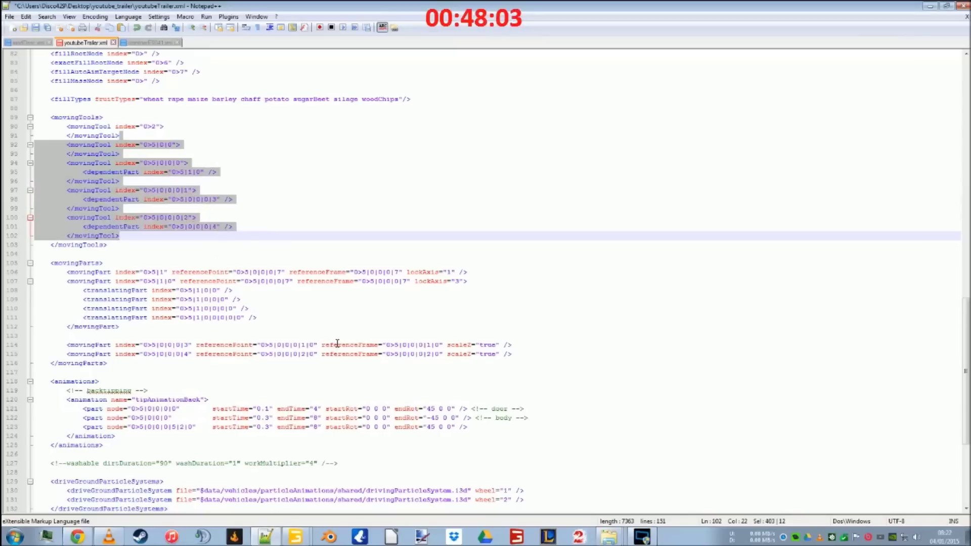
key("Delete")
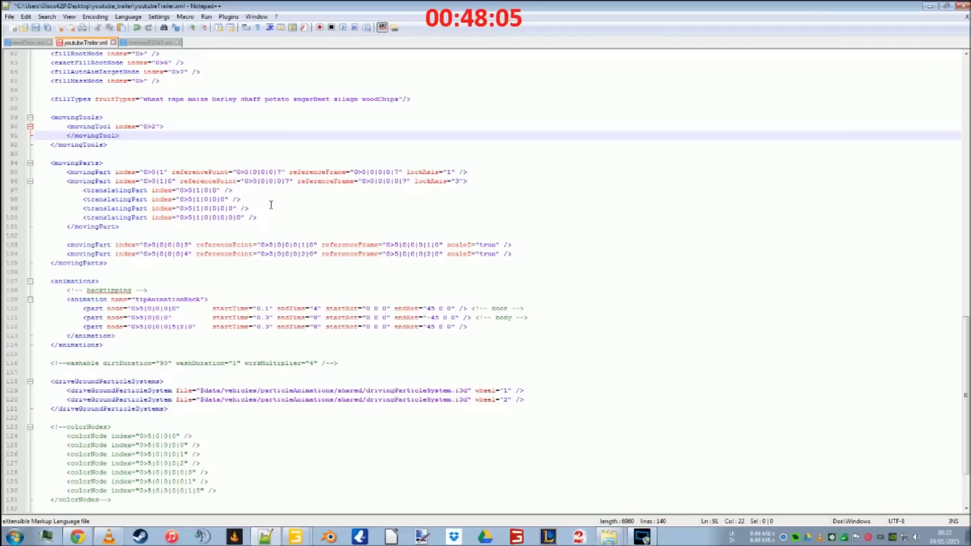
left_click(201, 163)
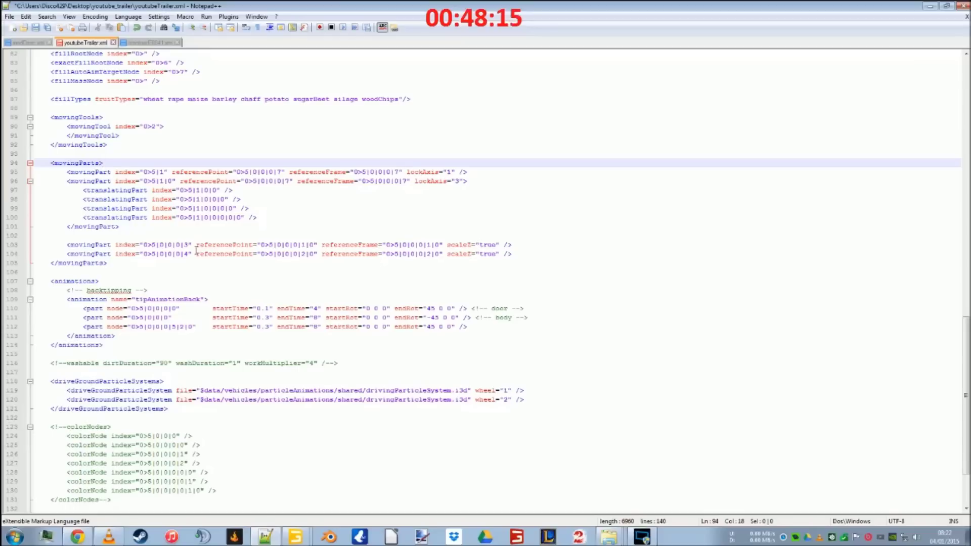
Examine the rear underside of the Brantner trailer in GIANTS Editor, and return to the movingParts section of youtubeTrailer.xml
left_click(296, 536)
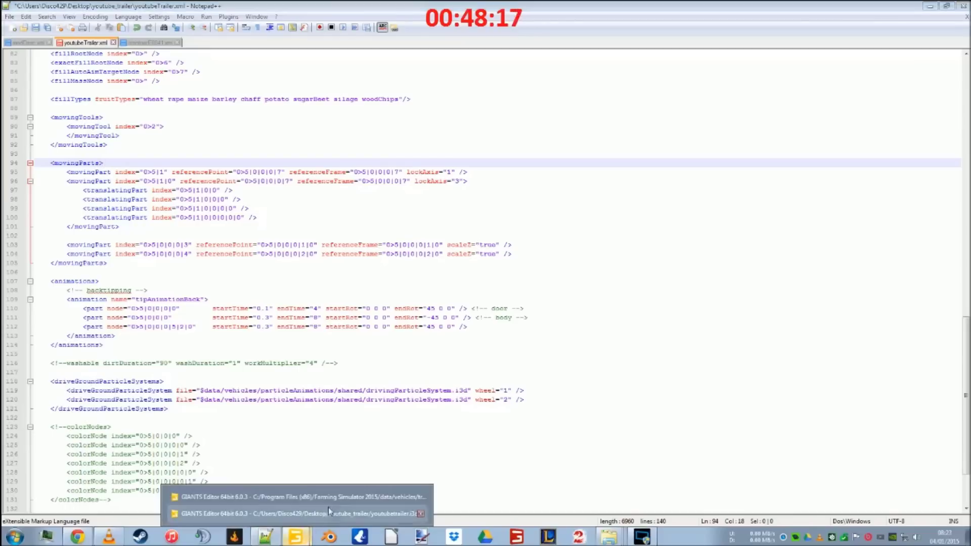
left_click(303, 497)
left_click_drag(454, 186, 364, 295, "alt")
scroll(511, 350, "up", 3)
scroll(498, 258, "up", 2)
scroll(501, 260, "down", 2)
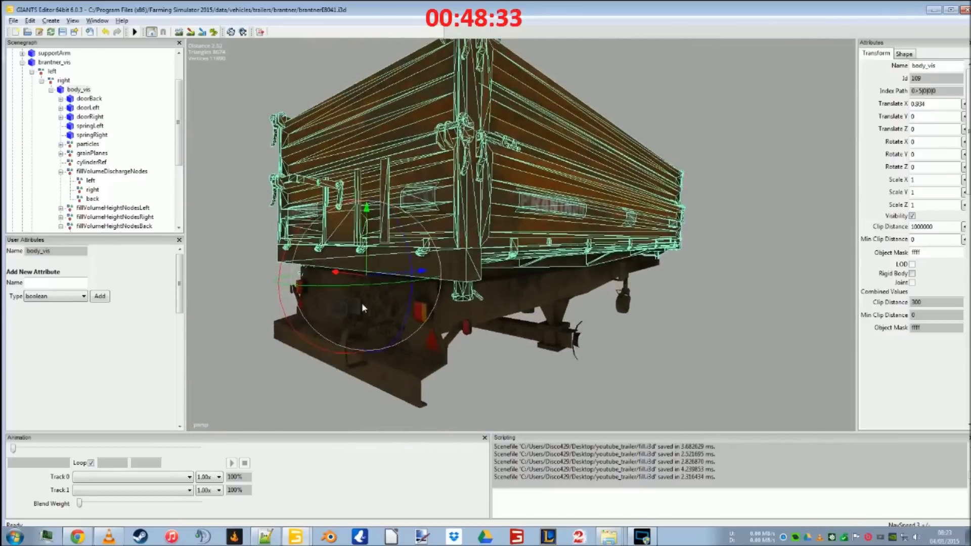
left_click(272, 538)
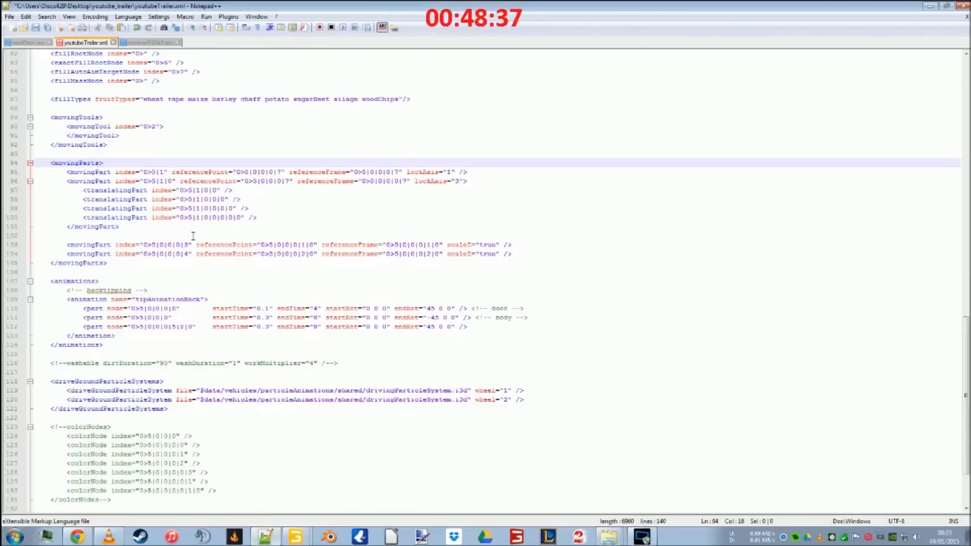
Select the whole movingParts section, and examine the Brantner's springRight and springLeft nodes in its GIANTS Editor scene
left_click_drag(50, 162, 123, 263)
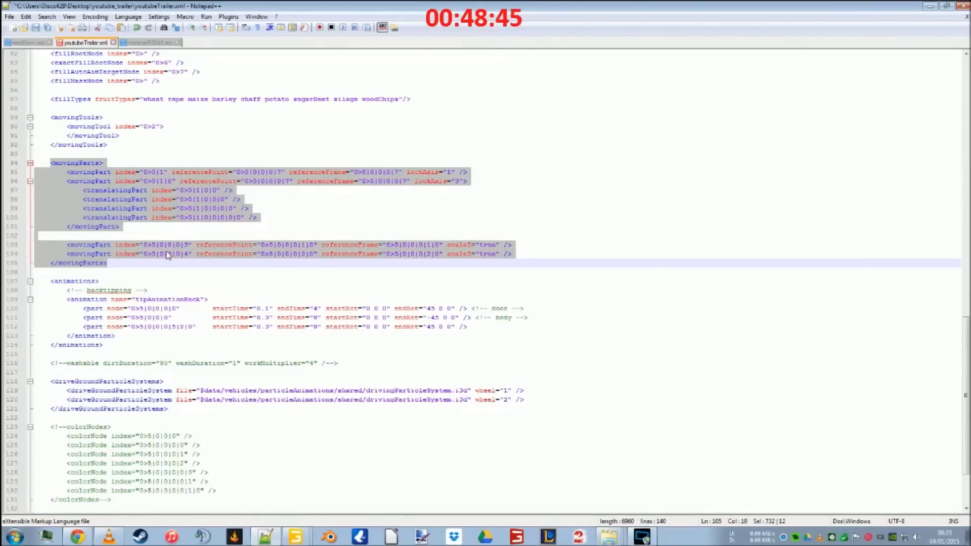
mouse_move(290, 536)
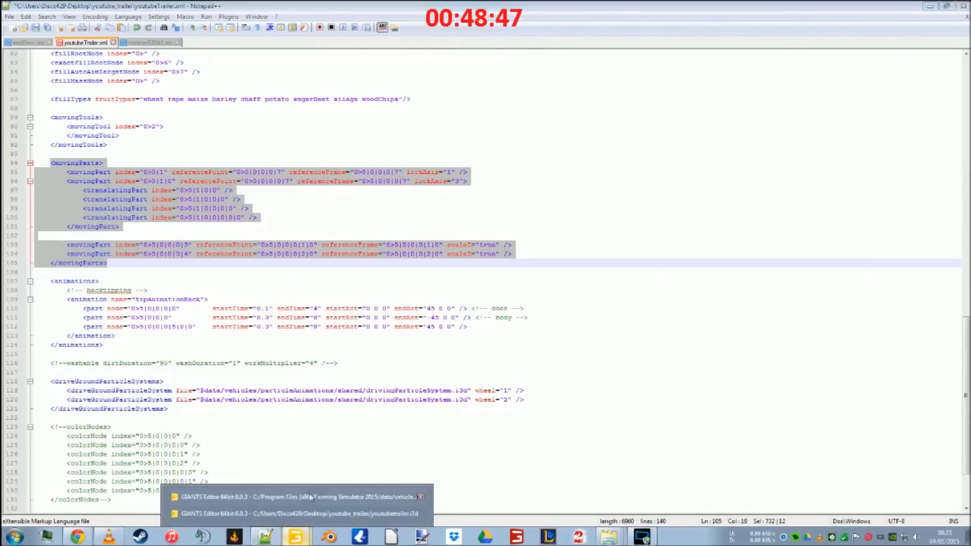
left_click(317, 486)
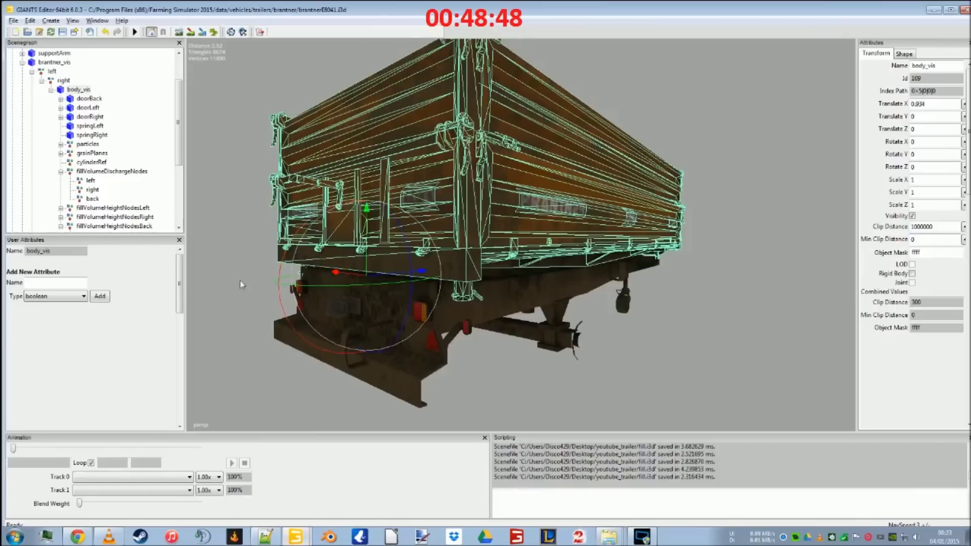
left_click(92, 135)
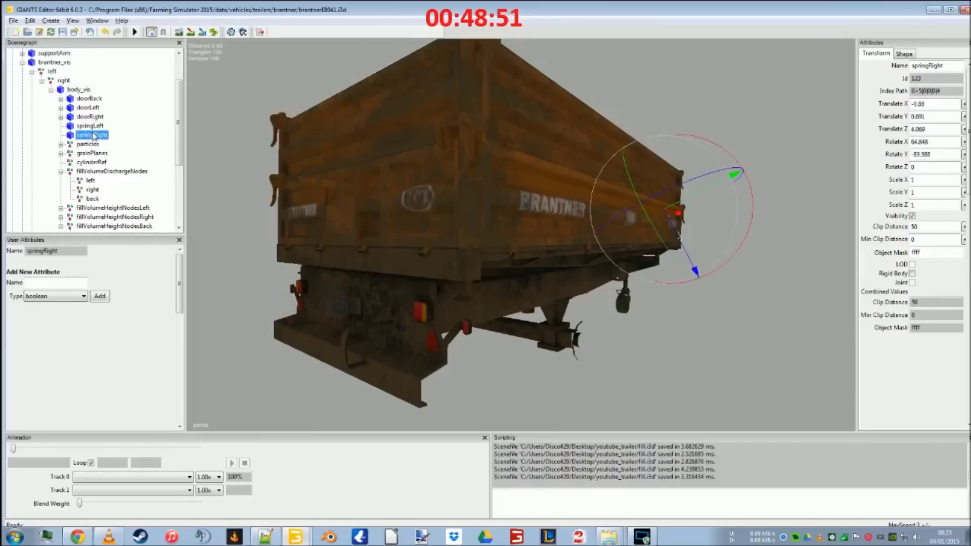
left_click(94, 127)
middle_click_drag(482, 232, 380, 264)
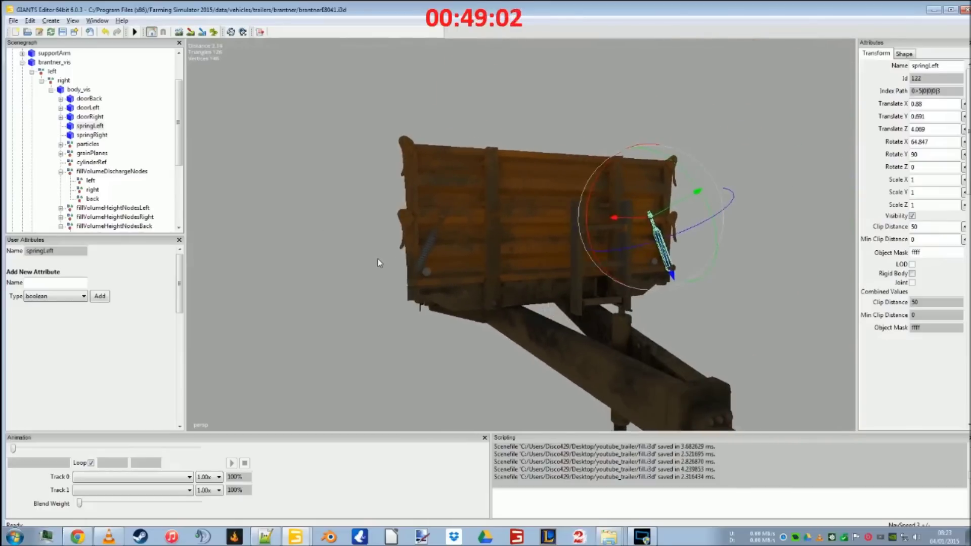
Delete the selected movingParts section from youtubeTrailer.xml in Notepad++ and close up the leftover blank lines before the animations section
left_click(266, 535)
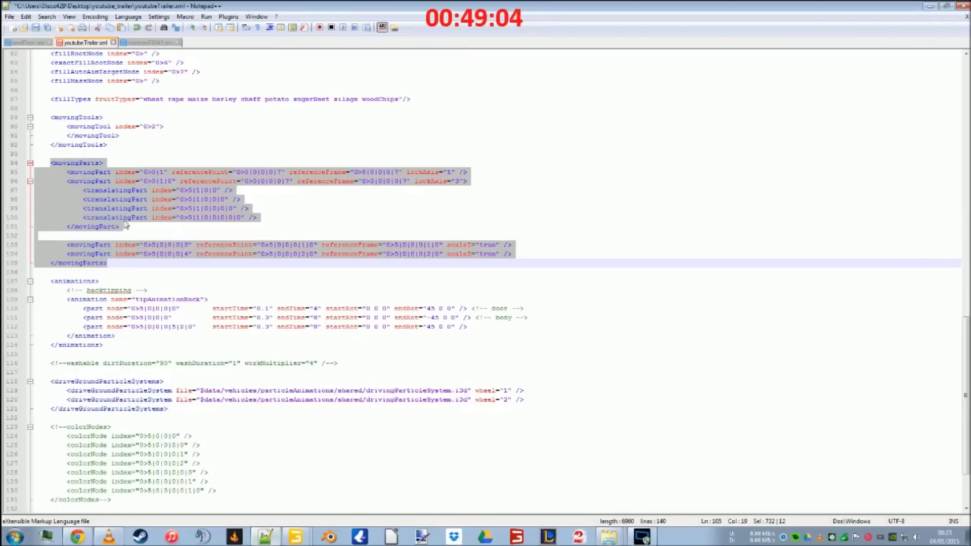
key("Delete")
key("Delete")
key("BackSpace")
key("BackSpace")
key("BackSpace")
key("BackSpace")
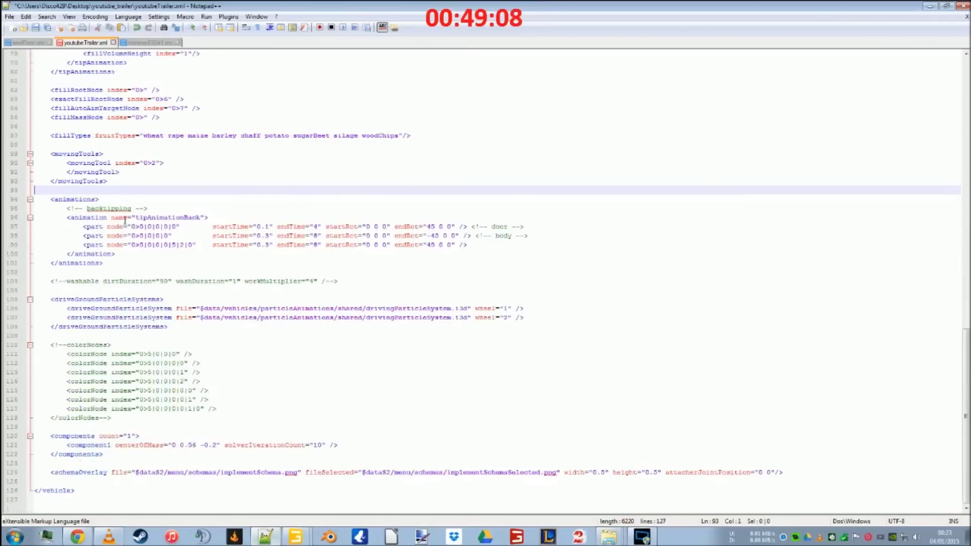
Switch from the tipAnimationBack door entry to the youtubetrailer.i3d scene and check the index path of the lockingBar under body
scroll(212, 223, "up", 3)
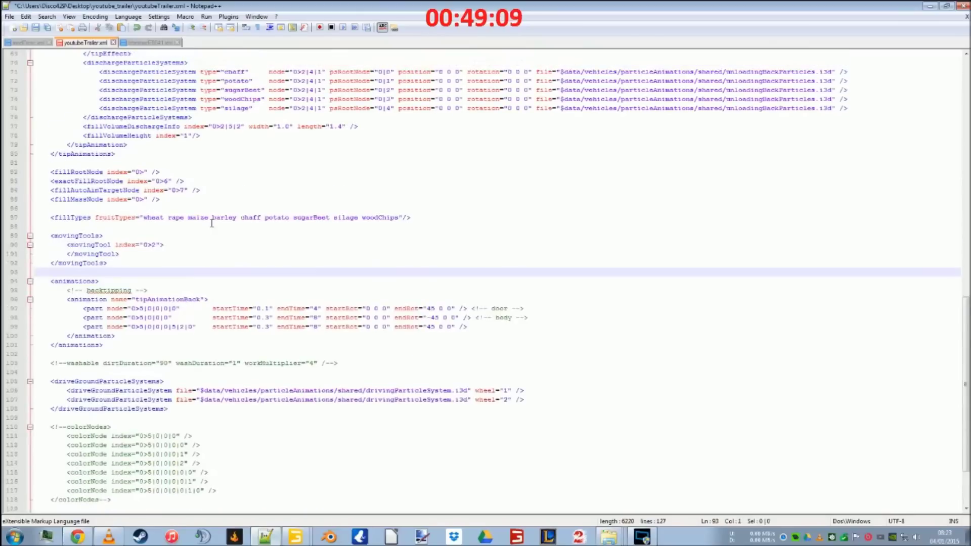
left_click(148, 245)
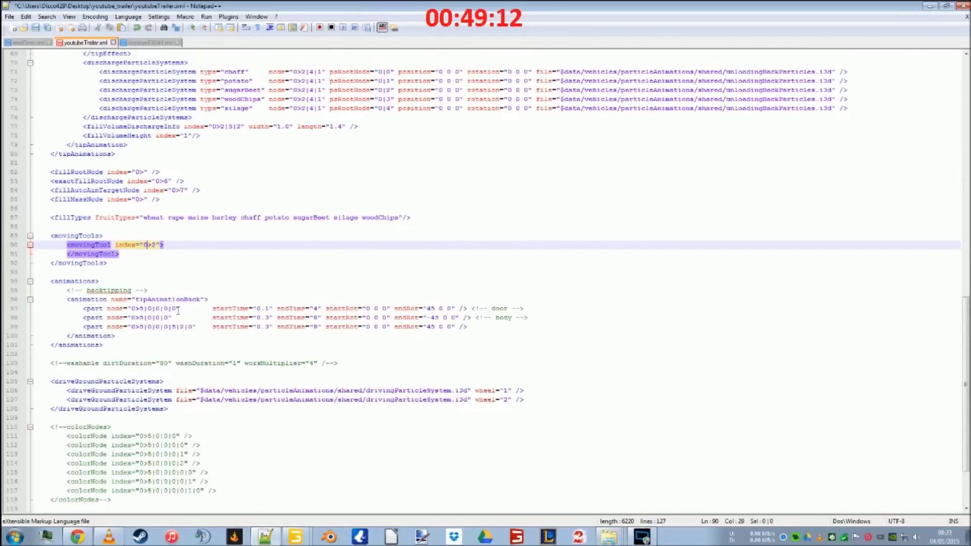
left_click(177, 309)
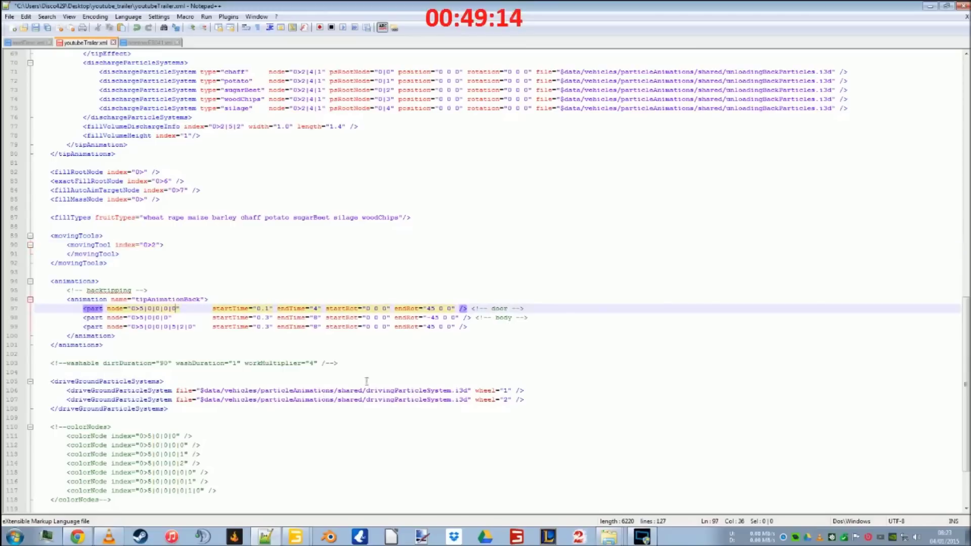
mouse_move(297, 538)
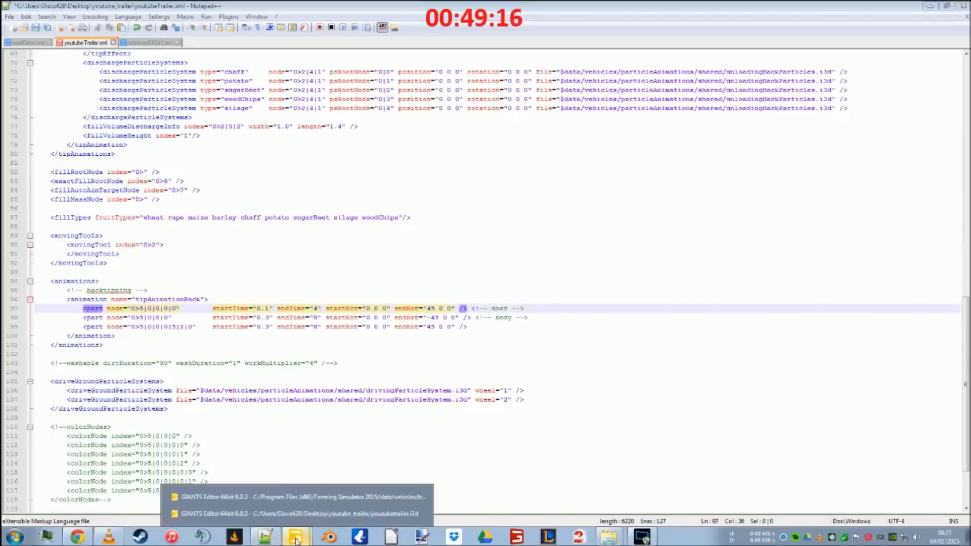
left_click(317, 513)
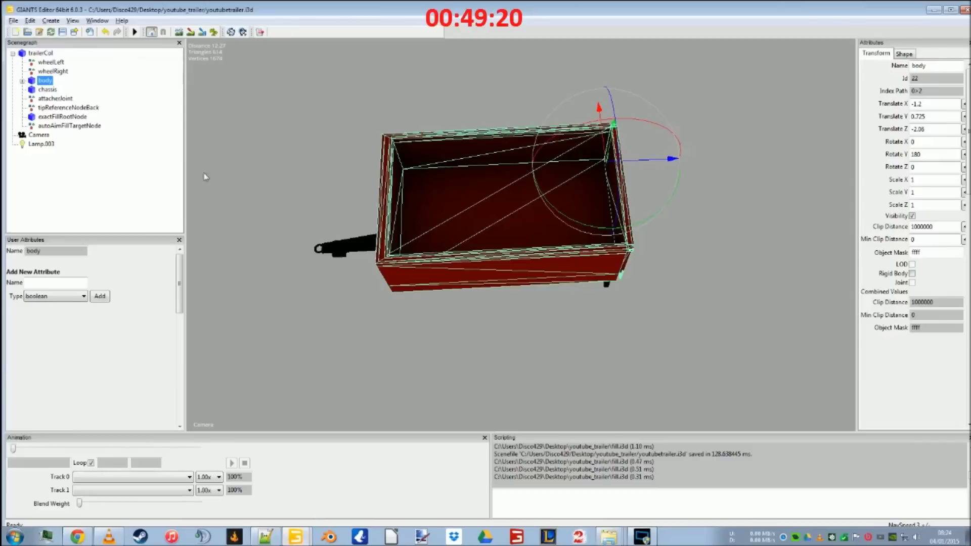
left_click(22, 81)
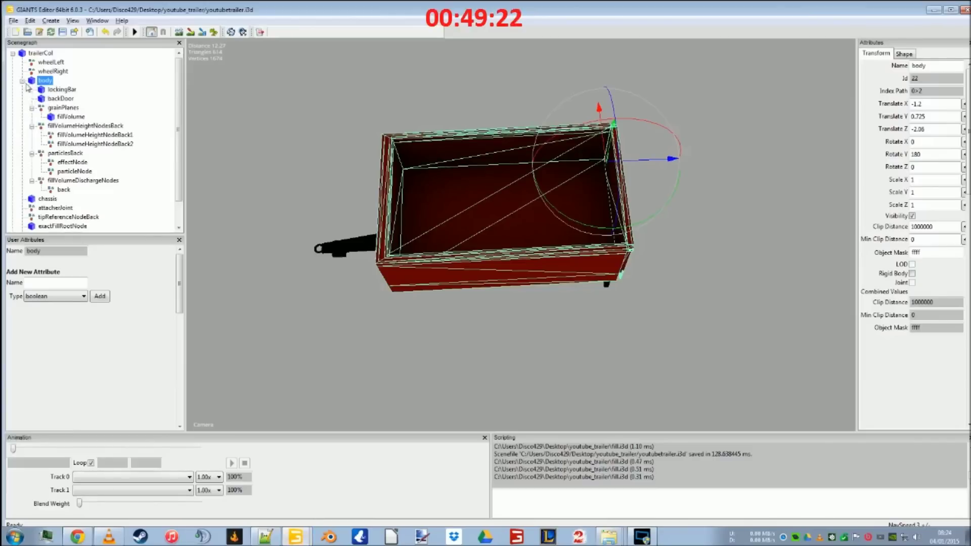
left_click(44, 90)
middle_click_drag(216, 193, 447, 249)
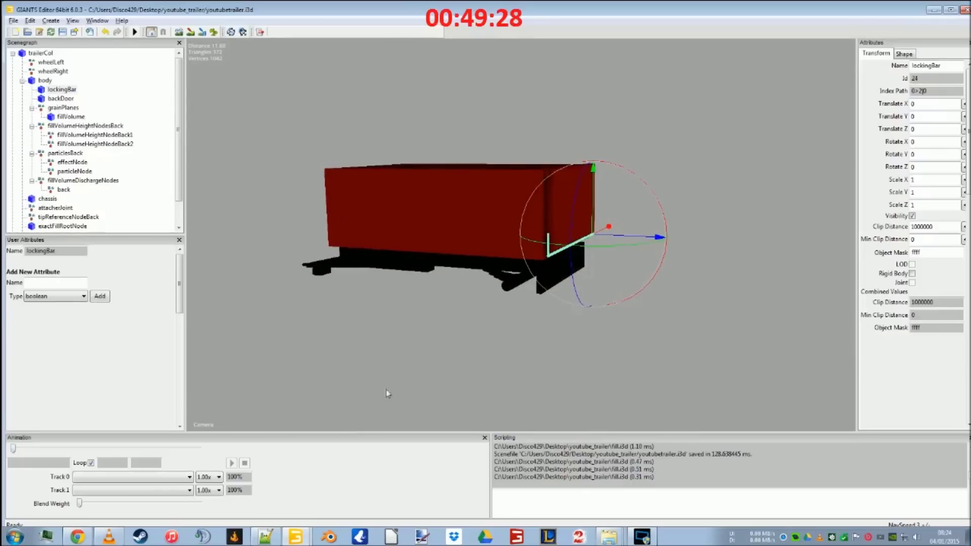
Set the first tipAnimationBack part's node to 0>2|0 and its endTime to 1 in youtubeTrailer.xml
key("alt+Tab")
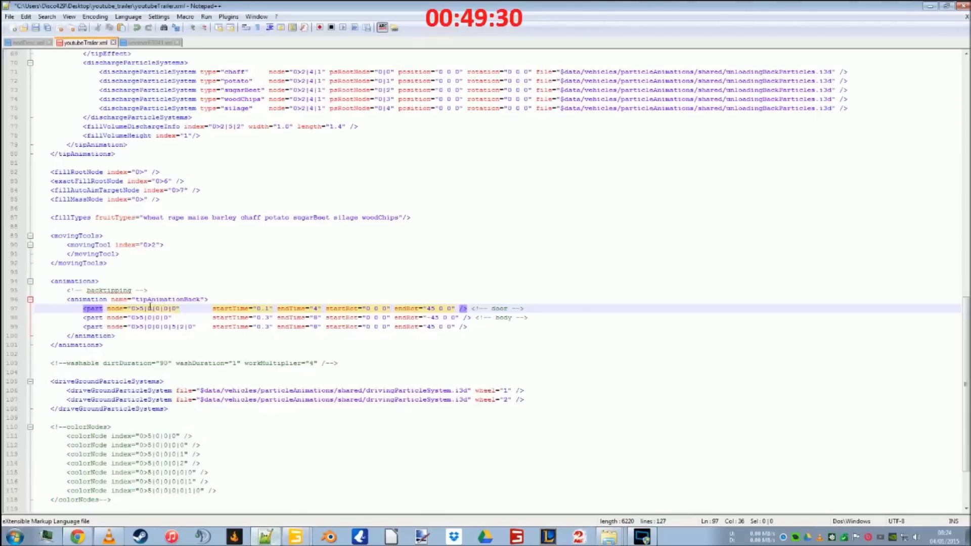
left_click_drag(142, 309, 170, 308)
type("2")
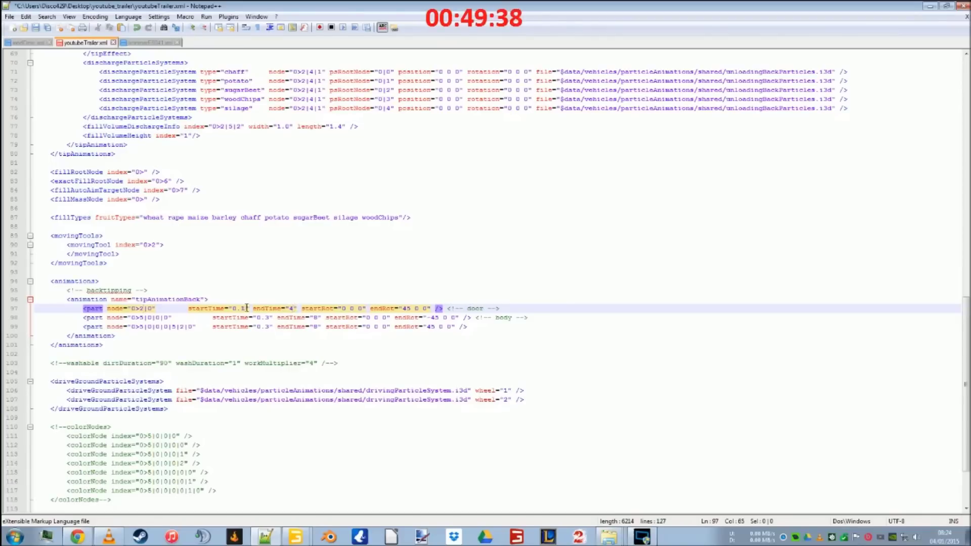
key("BackSpace")
type("1")
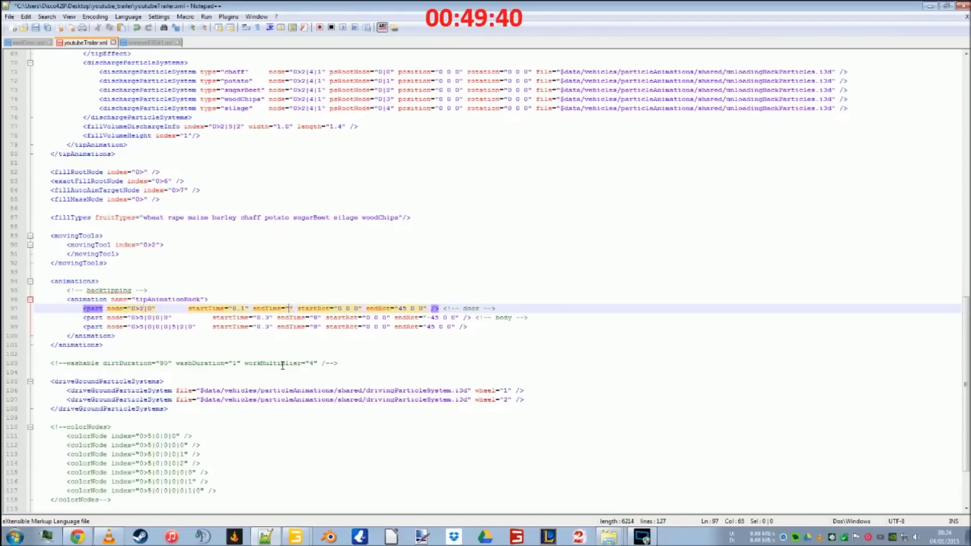
Try Rotate X values of 45 and 90 on the lockingBar in the youtubetrailer.i3d scene in GIANTS Editor
left_click(277, 541)
left_click(277, 542)
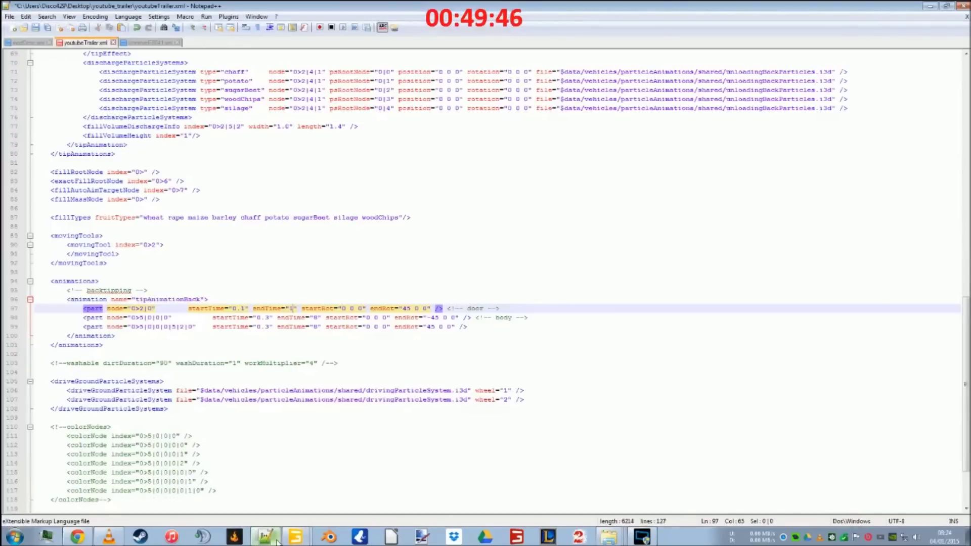
left_click(278, 543)
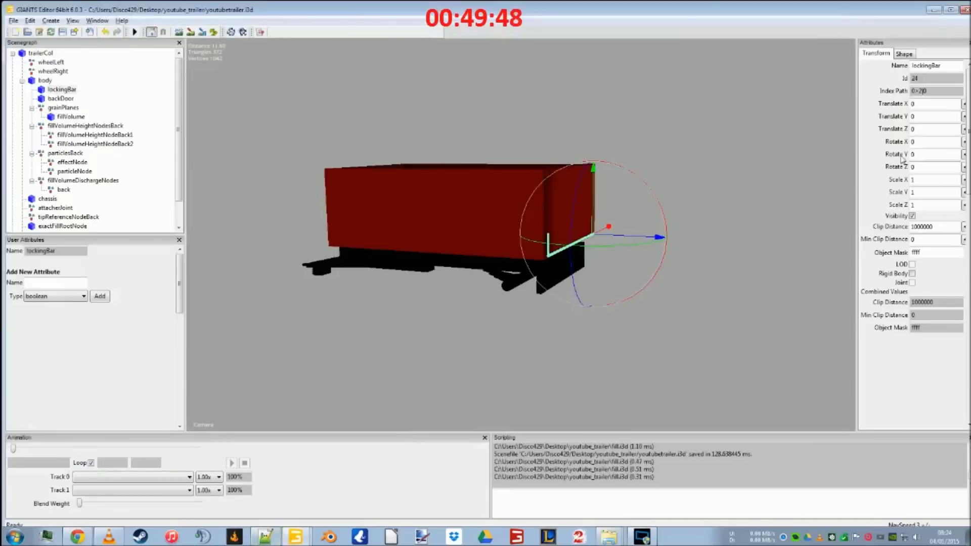
double_click(920, 143)
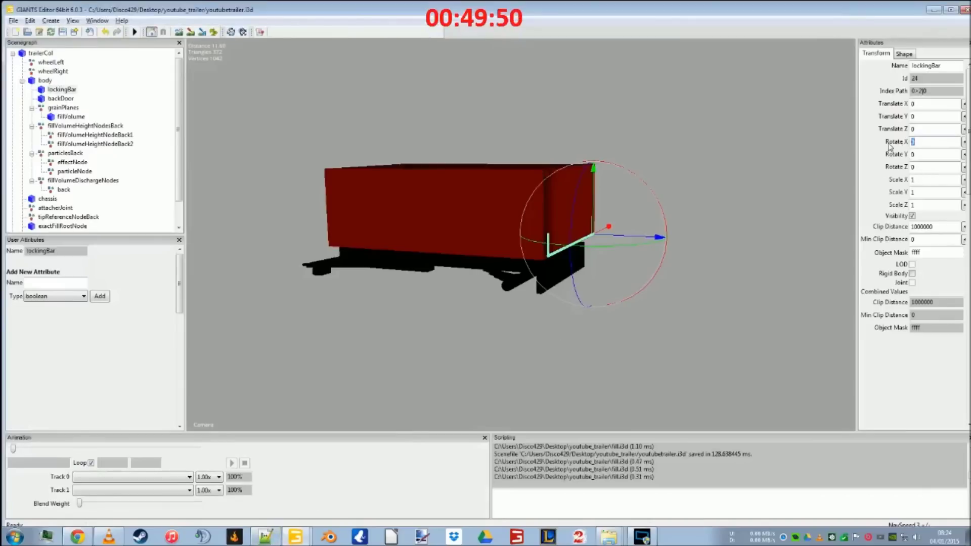
type("45")
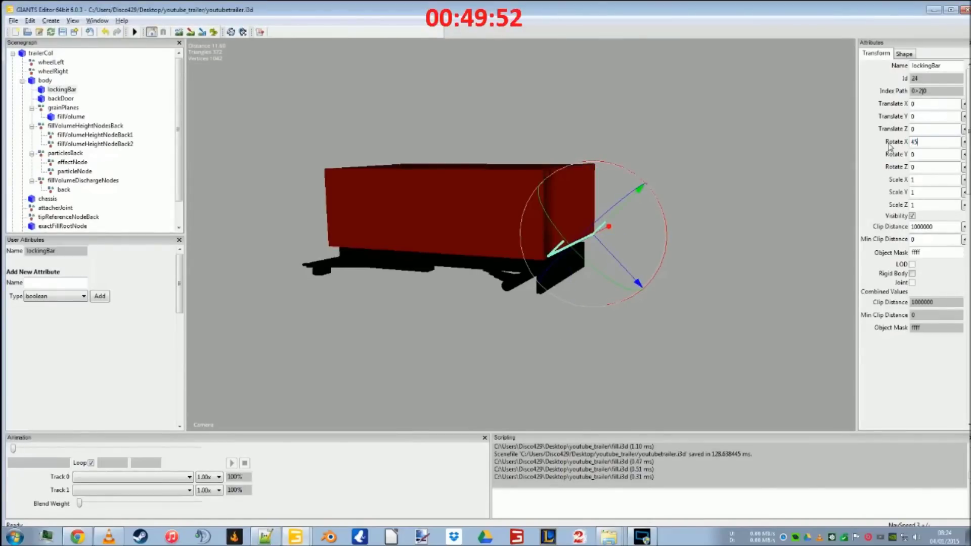
key("BackSpace")
key("BackSpace")
type("90")
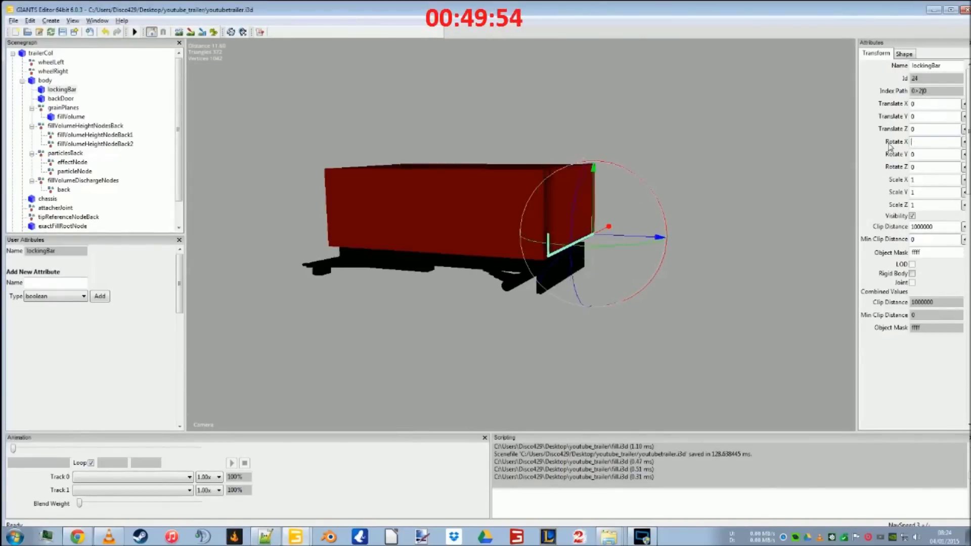
key("BackSpace")
key("BackSpace")
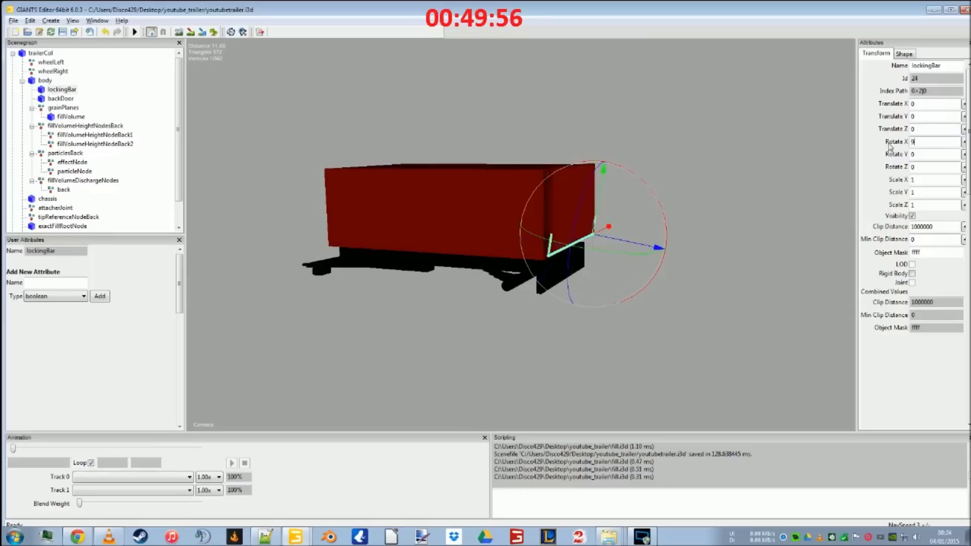
Test the lockingBar's opening angle with Rotate X values of 130, 140 and 180, settling on 170
type("130")
key("BackSpace")
key("BackSpace")
type("40")
key("BackSpace")
key("BackSpace")
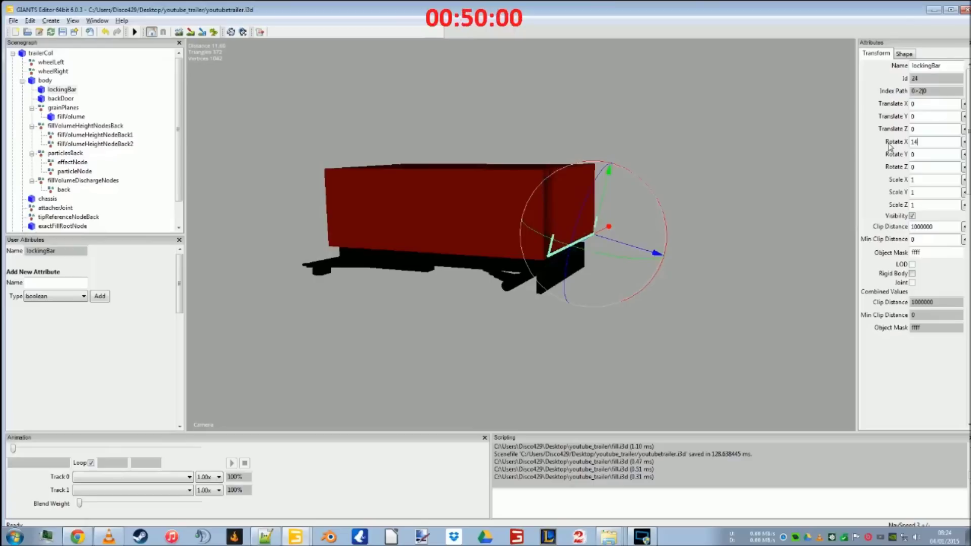
type("80")
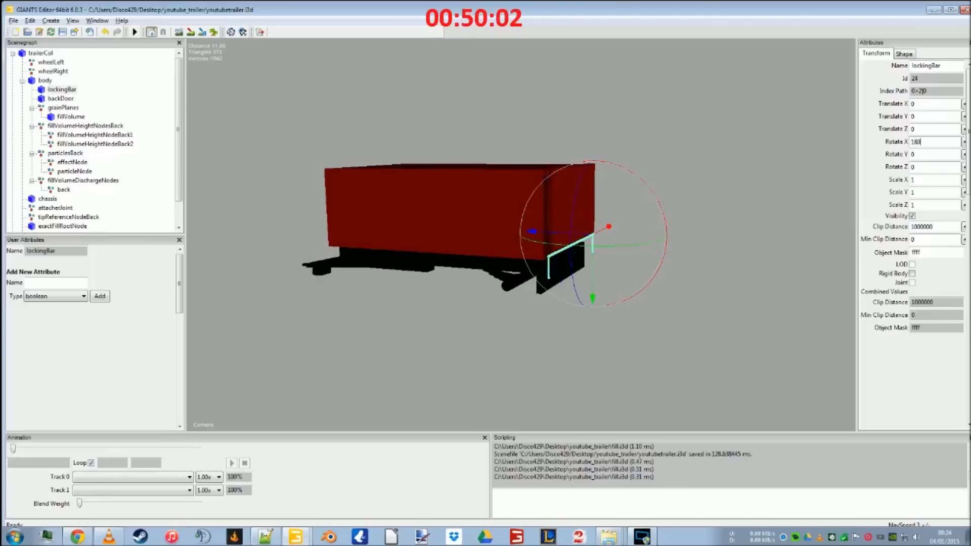
key("BackSpace")
key("BackSpace")
type("70")
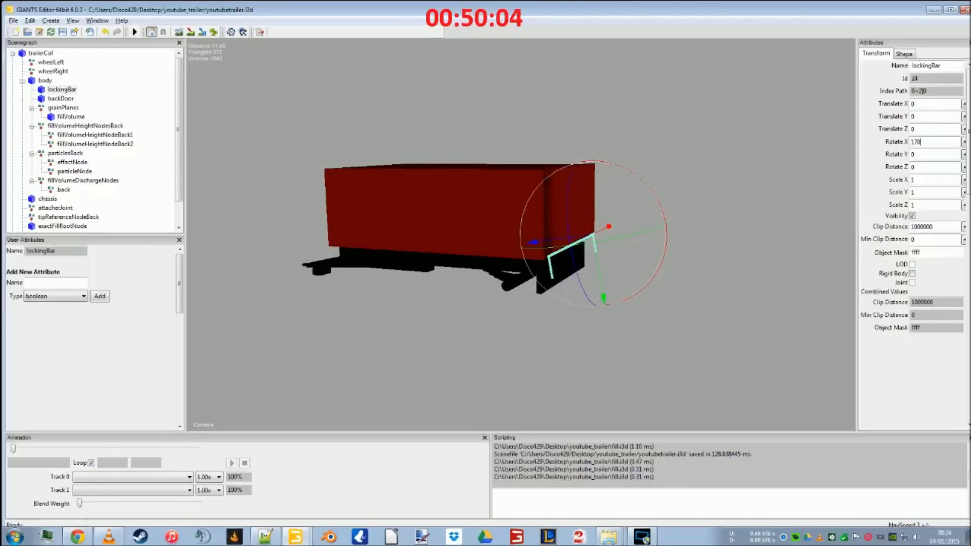
Set the endRot of the 0>2|0 part to 170 0 0 in youtubeTrailer.xml in Notepad++
left_click(266, 537)
left_click(412, 309)
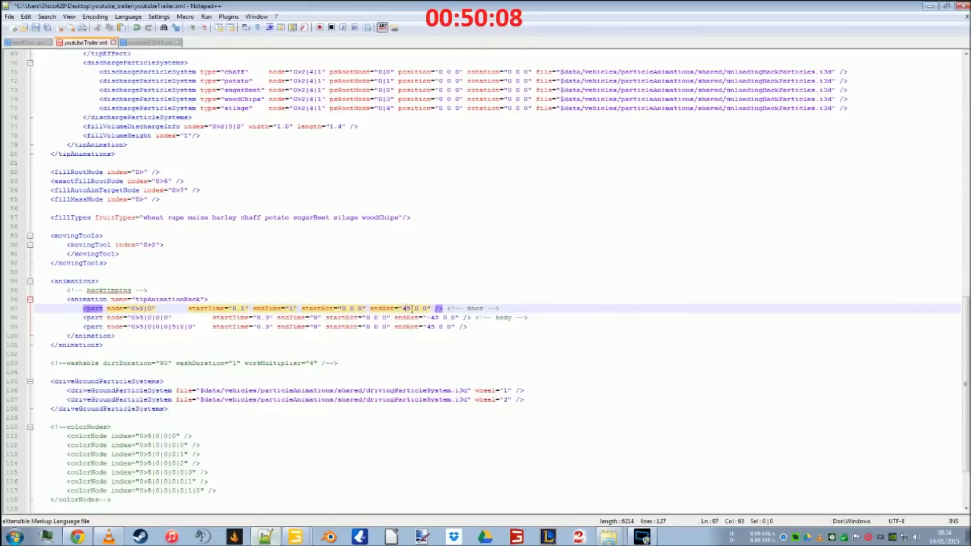
key("Delete")
type("170")
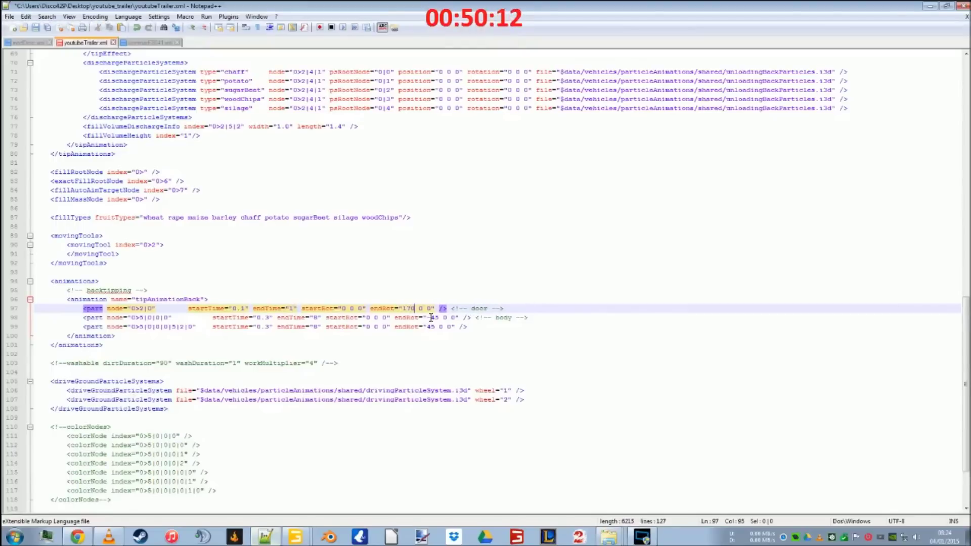
Return to the youtubetrailer.i3d scene and reset the lockingBar's Rotate X to 0
left_click(431, 318)
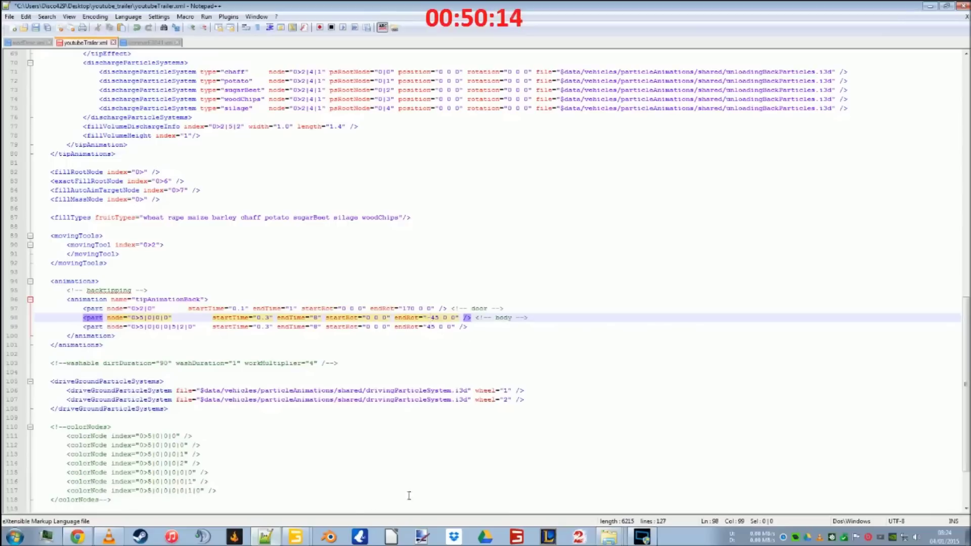
mouse_move(301, 537)
left_click(301, 513)
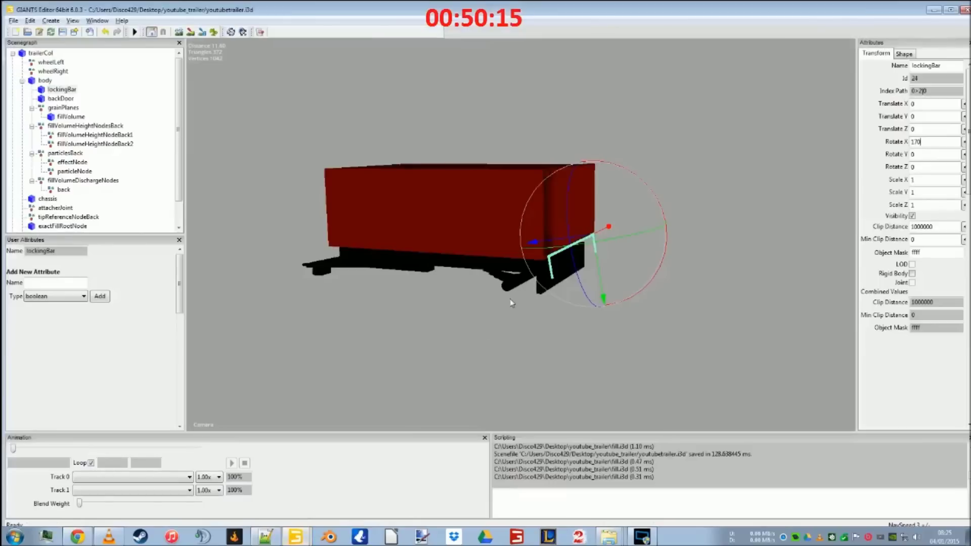
key("ctrl+a")
type("0")
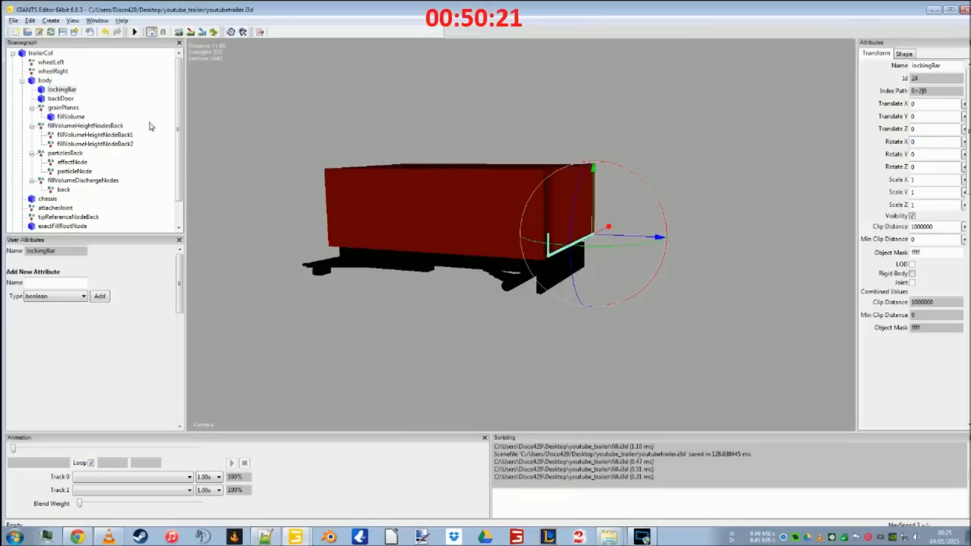
Check the body node's rotation, and set the body part's startRot to 0 180 0 and endRot to -45 180 0 in youtubeTrailer.xml
left_click(45, 80)
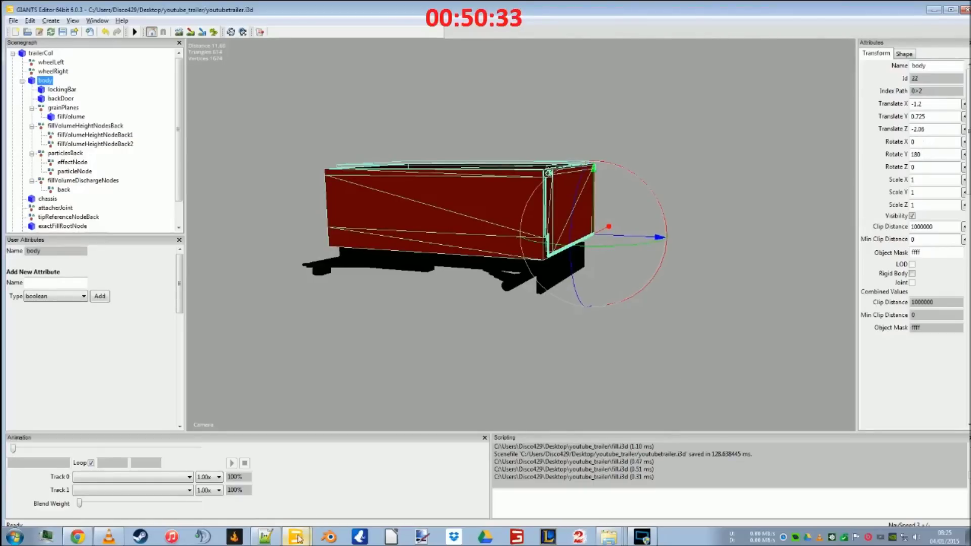
left_click(273, 539)
left_click(380, 317)
type("18")
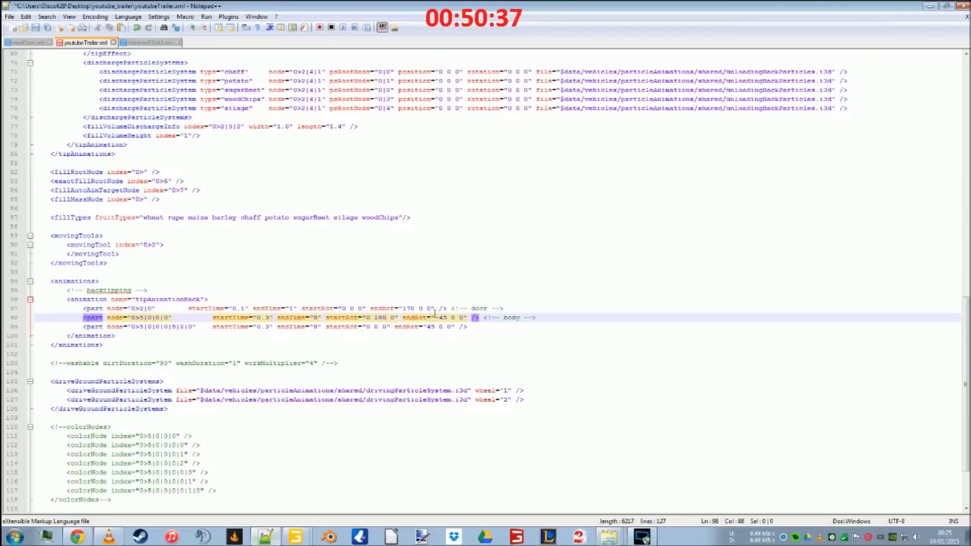
left_click(454, 318)
type("18")
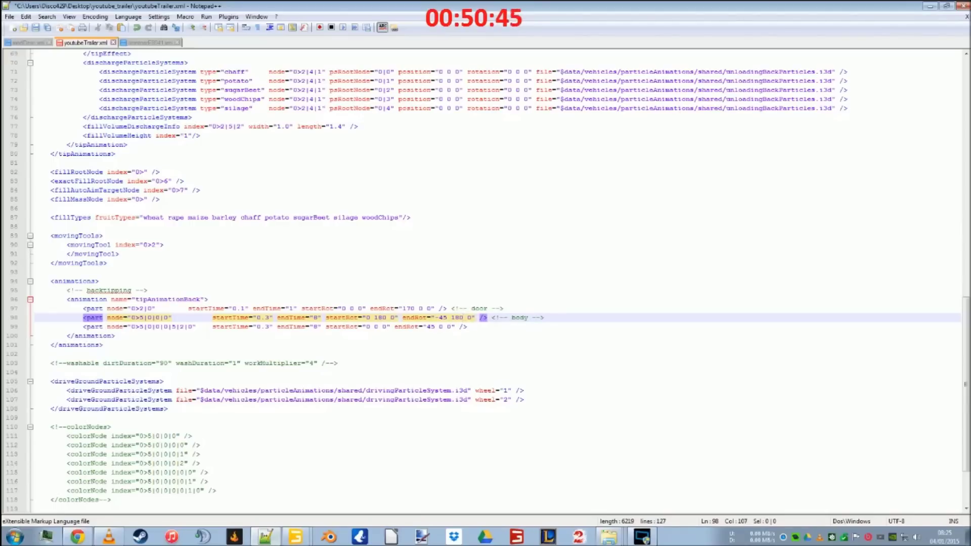
mouse_move(277, 543)
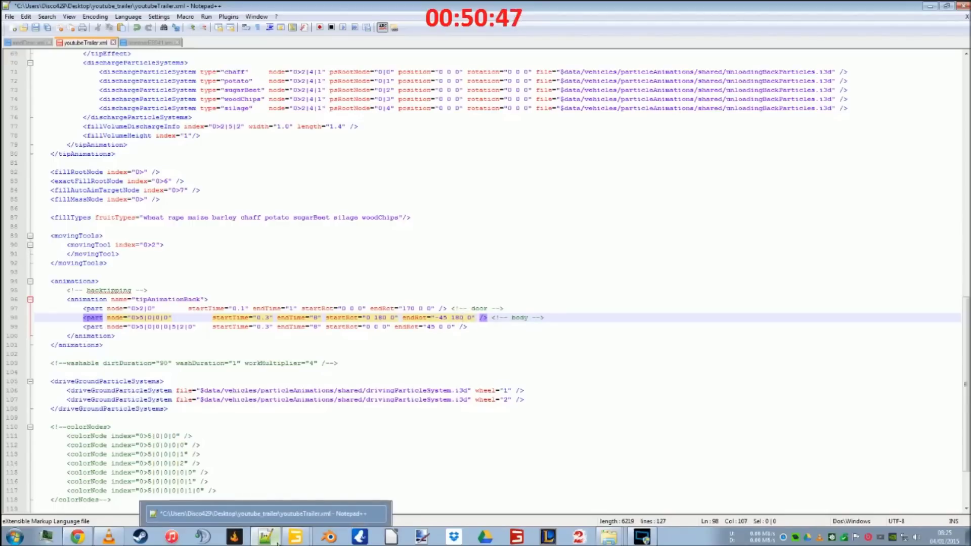
Test the body's tipping angle in the youtubetrailer.i3d scene in GIANTS Editor with Rotate X 45, and clear the value again
left_click(278, 542)
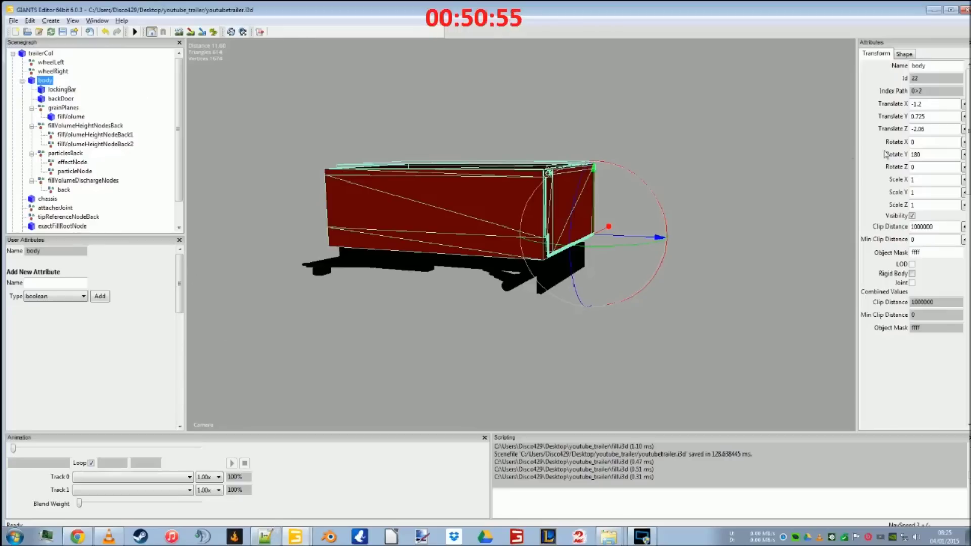
double_click(913, 142)
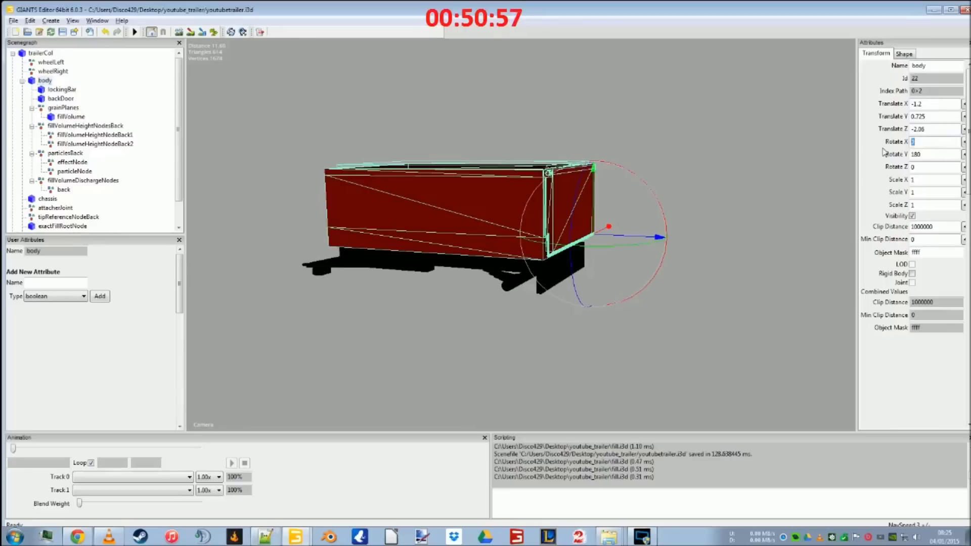
type("45")
key("Return")
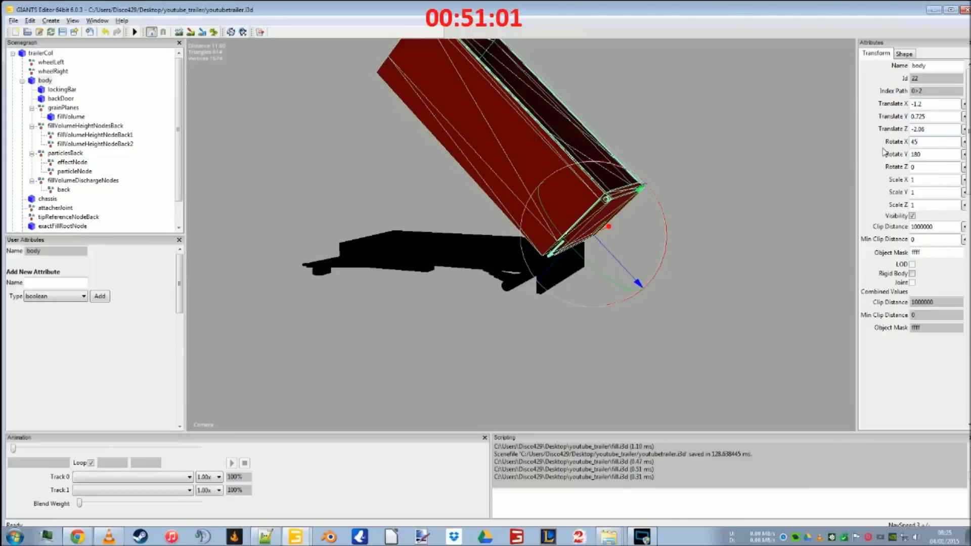
key("BackSpace")
key("BackSpace")
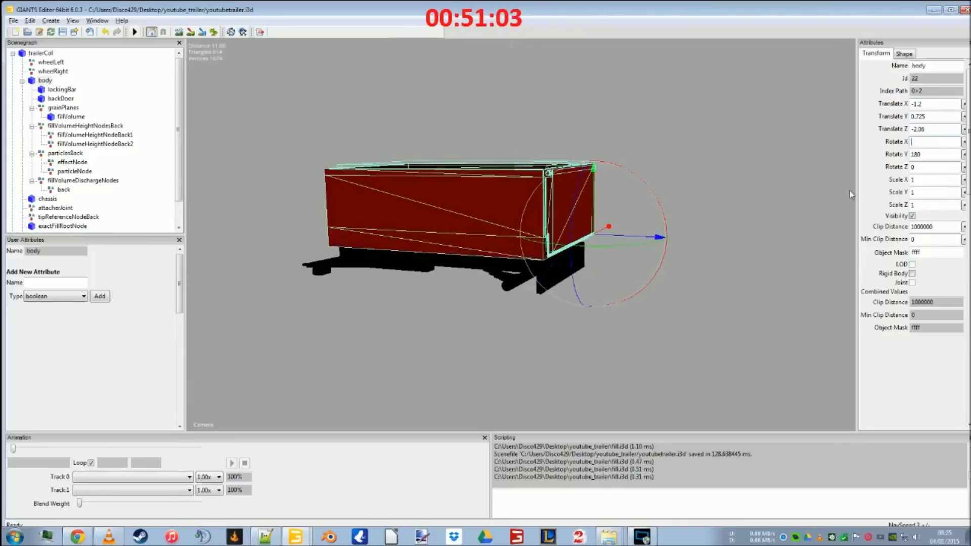
Return to youtubeTrailer.xml in Notepad++ and set the body part's node to 0>2
left_click(267, 536)
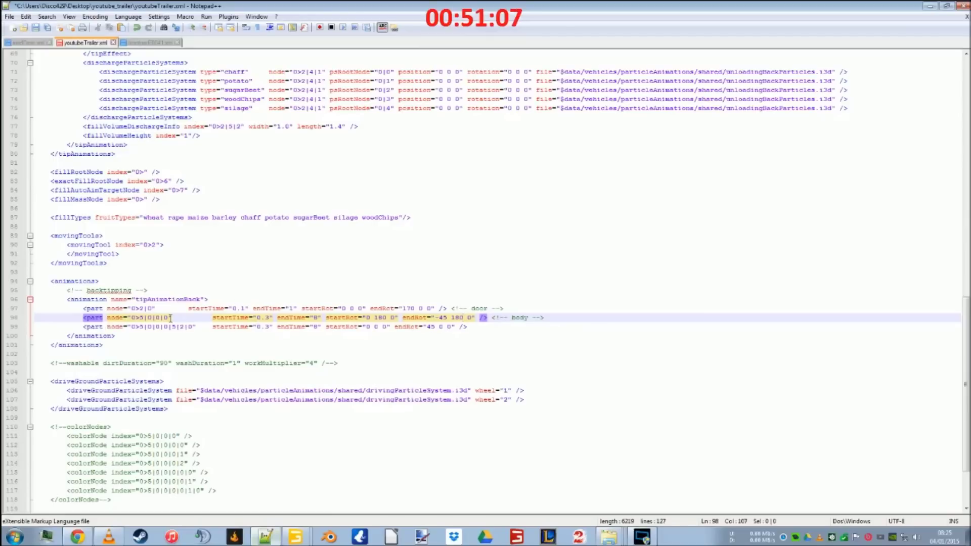
left_click(273, 536)
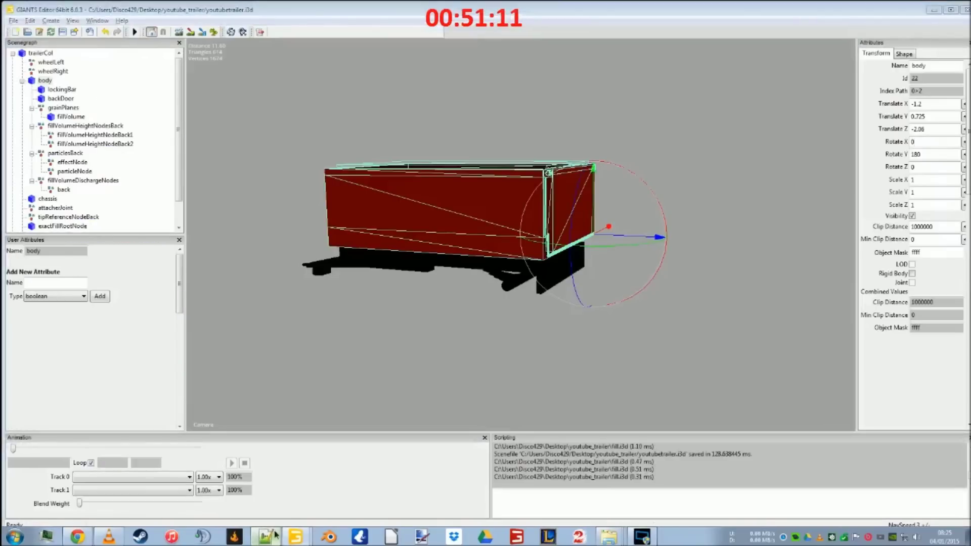
left_click(273, 535)
key("BackSpace")
key("BackSpace")
key("BackSpace")
key("BackSpace")
key("BackSpace")
key("BackSpace")
key("BackSpace")
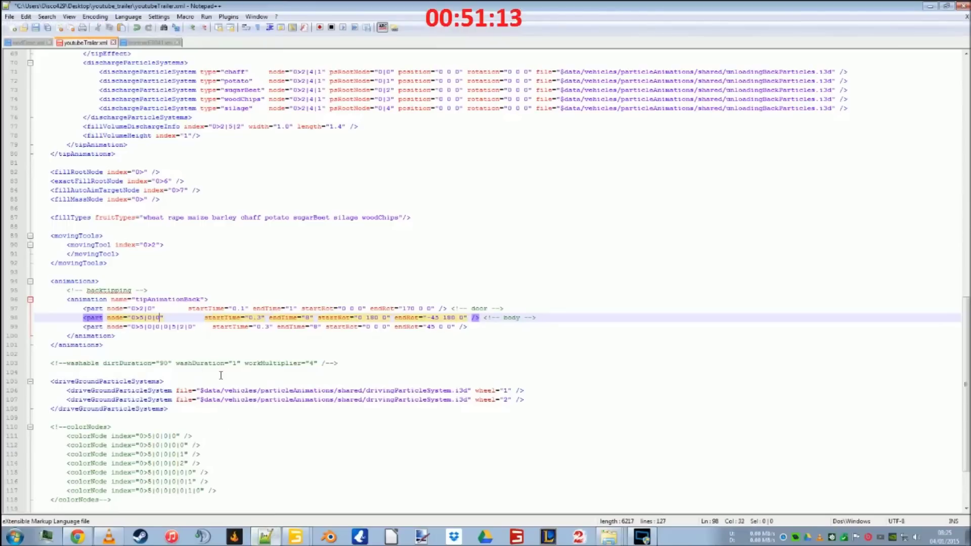
type("2")
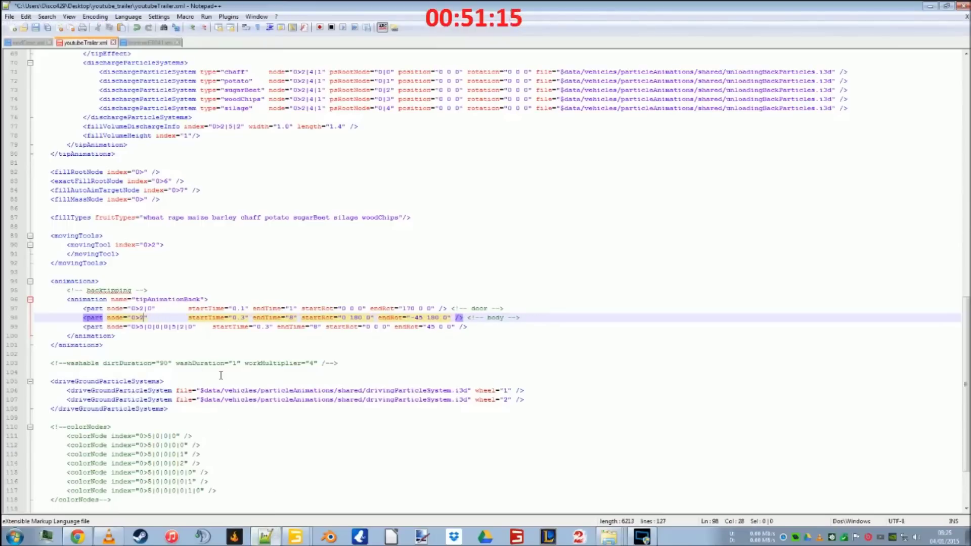
Duplicate the 0>2|0 door part line directly below itself in the tipAnimationBack animation
left_click(433, 329)
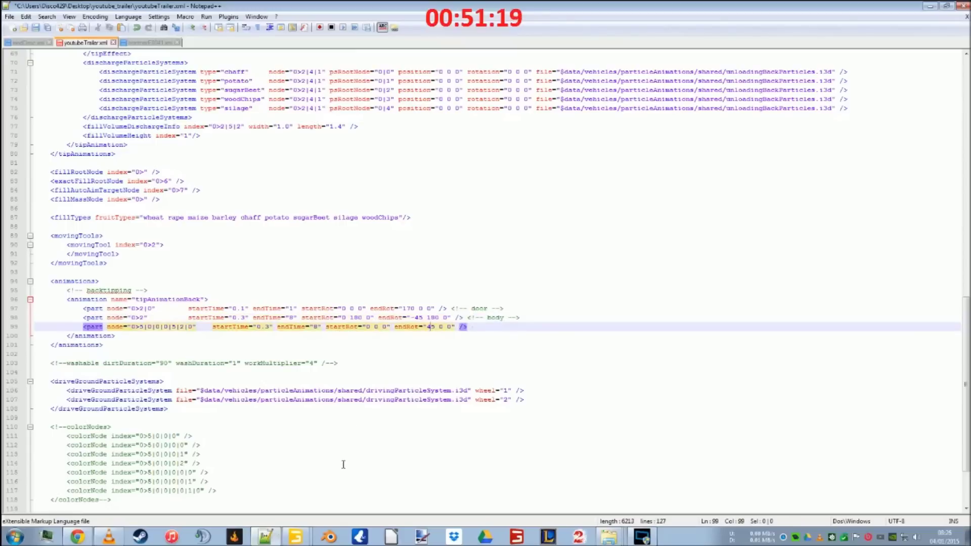
left_click(536, 308)
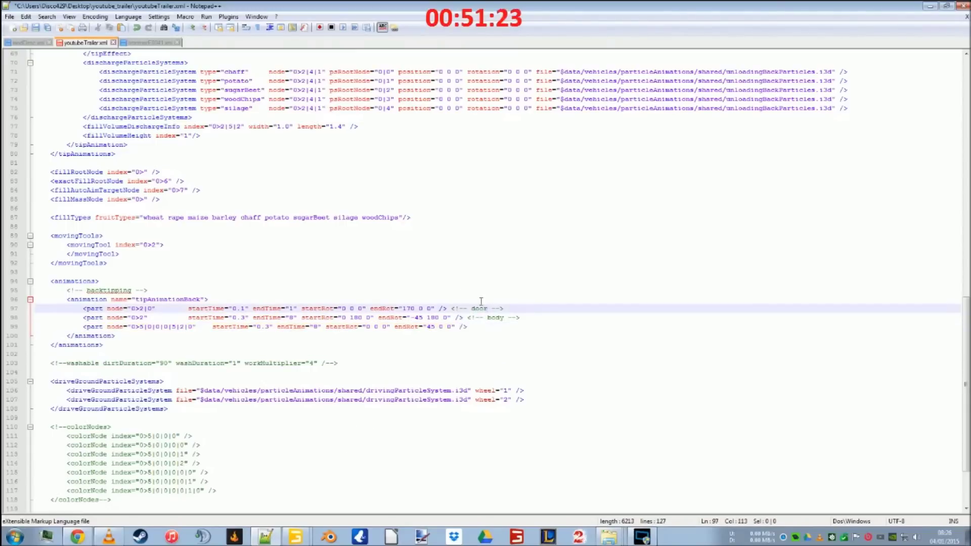
left_click_drag(484, 300, 507, 307)
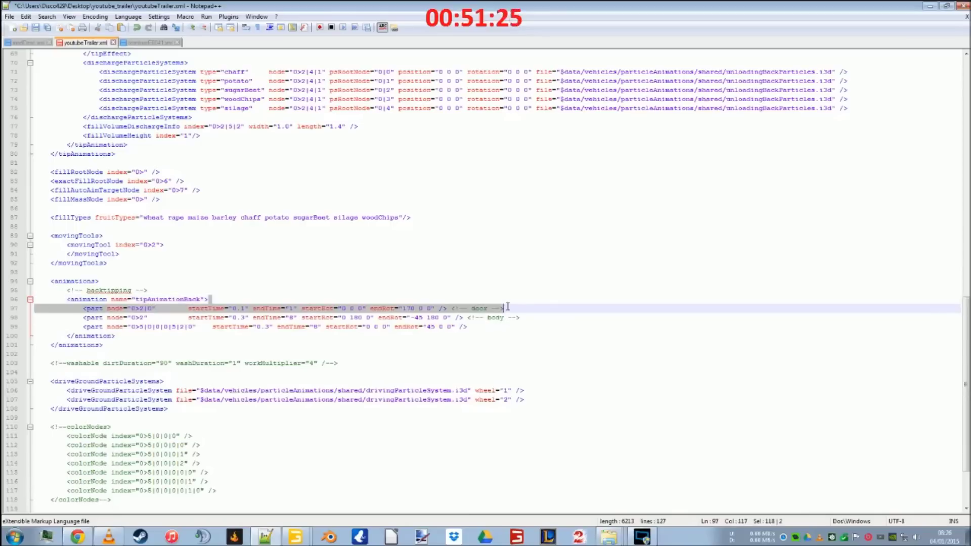
left_click(511, 307)
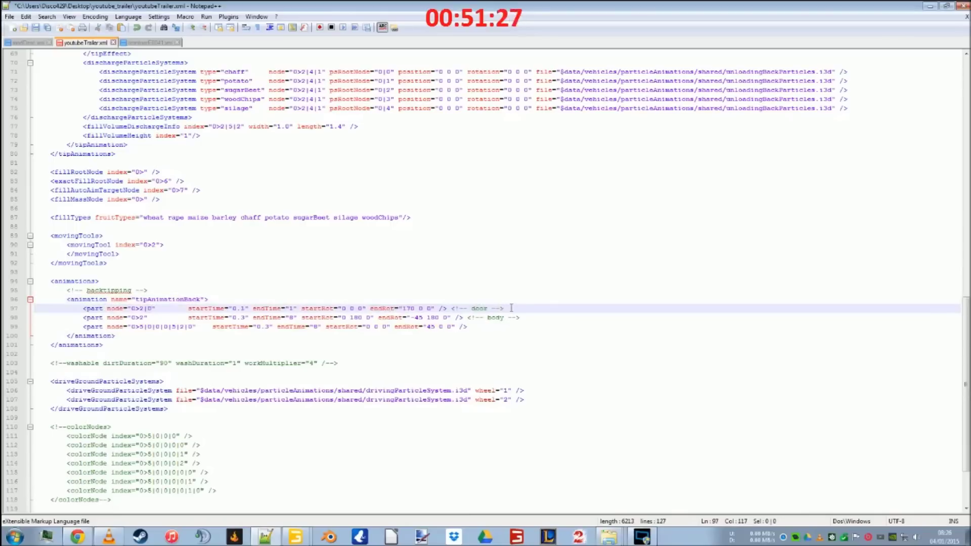
key("ctrl+v")
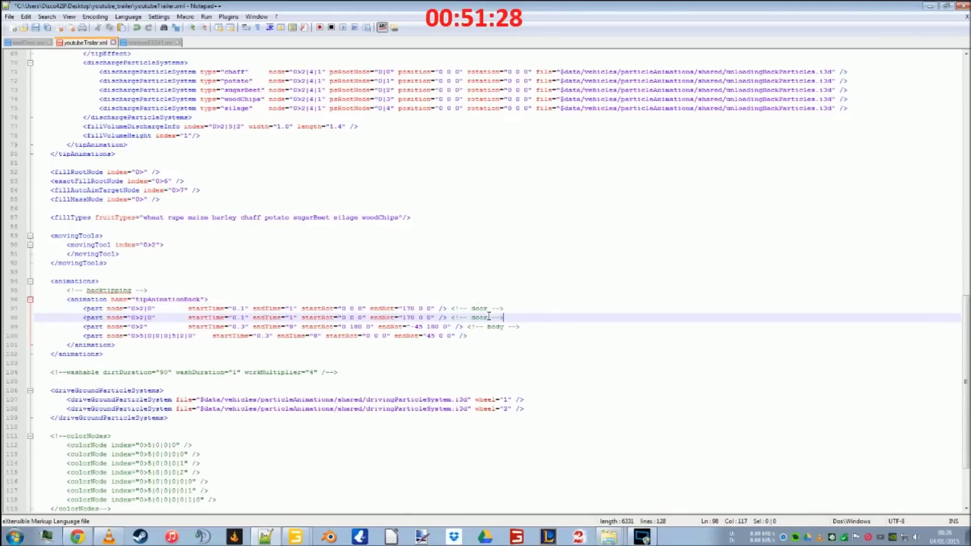
Change the comment on the first 0>2|0 part line from door to "locking bar"
left_click(487, 309)
key("BackSpace")
key("BackSpace")
key("BackSpace")
key("BackSpace")
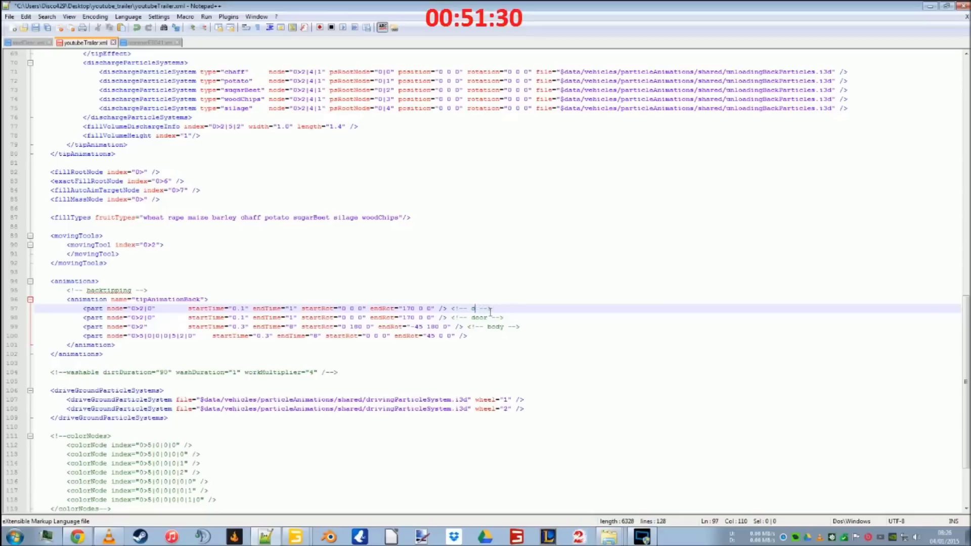
type("LOCKING")
key("BackSpace")
key("BackSpace")
key("BackSpace")
key("BackSpace")
key("BackSpace")
key("BackSpace")
key("BackSpace")
key("Caps_Lock")
type("ocking bar")
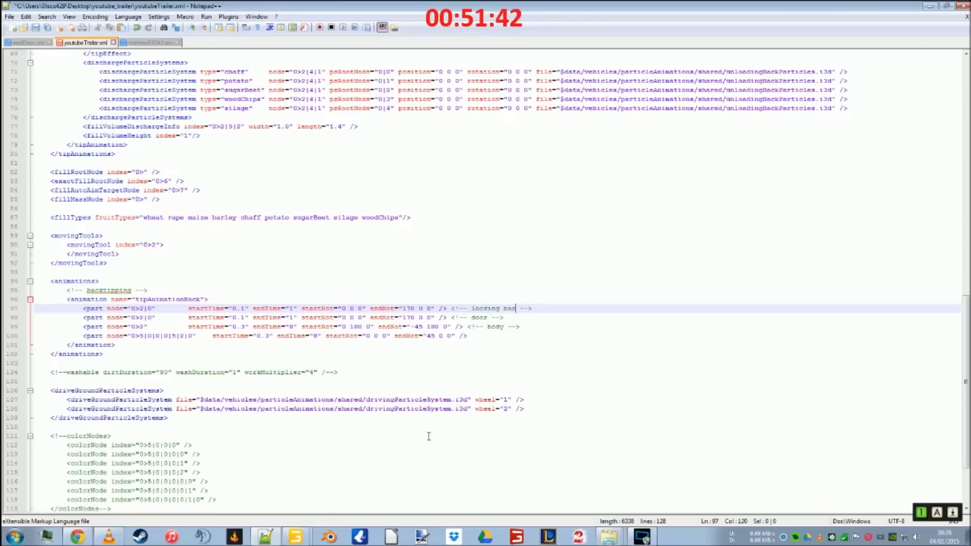
Switch to the youtubetrailer.i3d scene in GIANTS Editor and check the backDoor node's index path and pivot
left_click(267, 317)
left_click(276, 538)
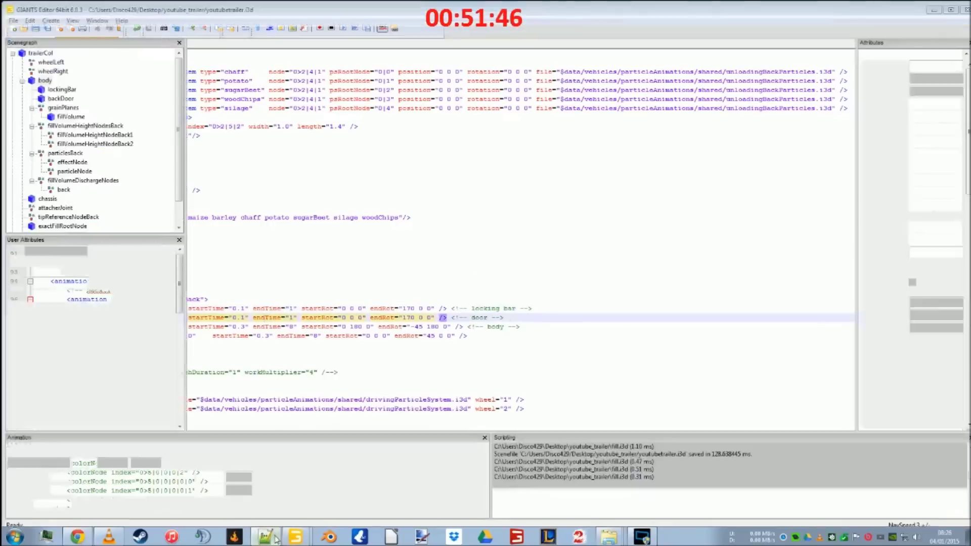
left_click(60, 99)
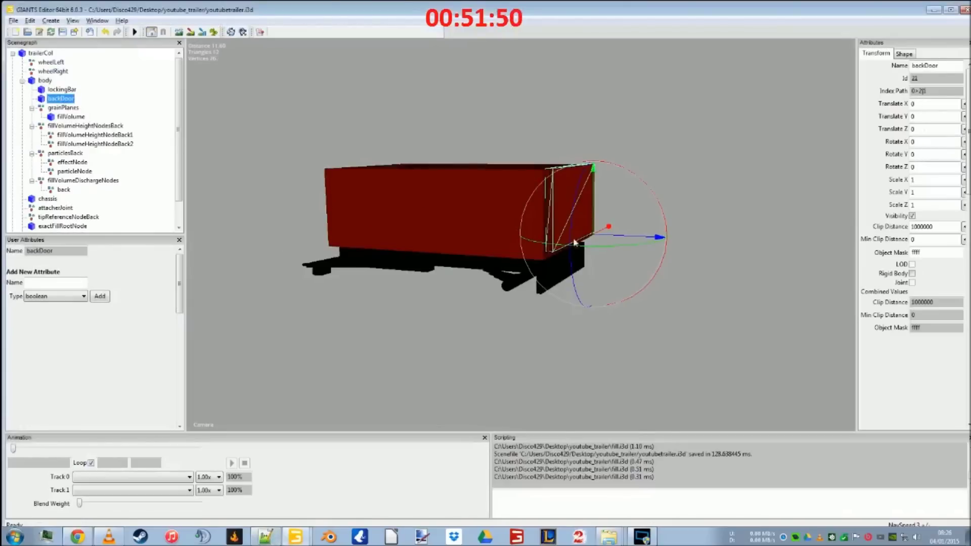
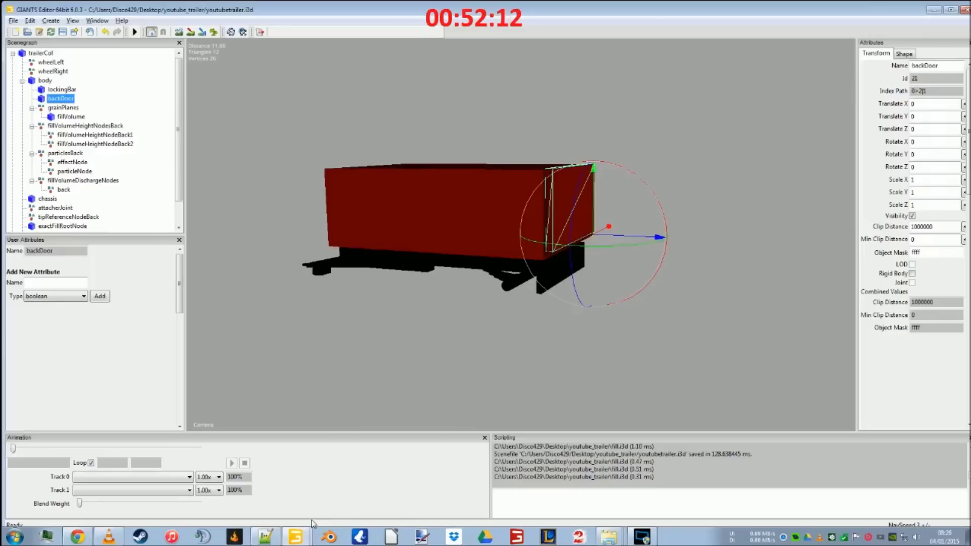
Clear away the open windows and open the untitled Blender file from the youtube_trailer folder
mouse_move(309, 543)
left_click(298, 497)
left_click(934, 11)
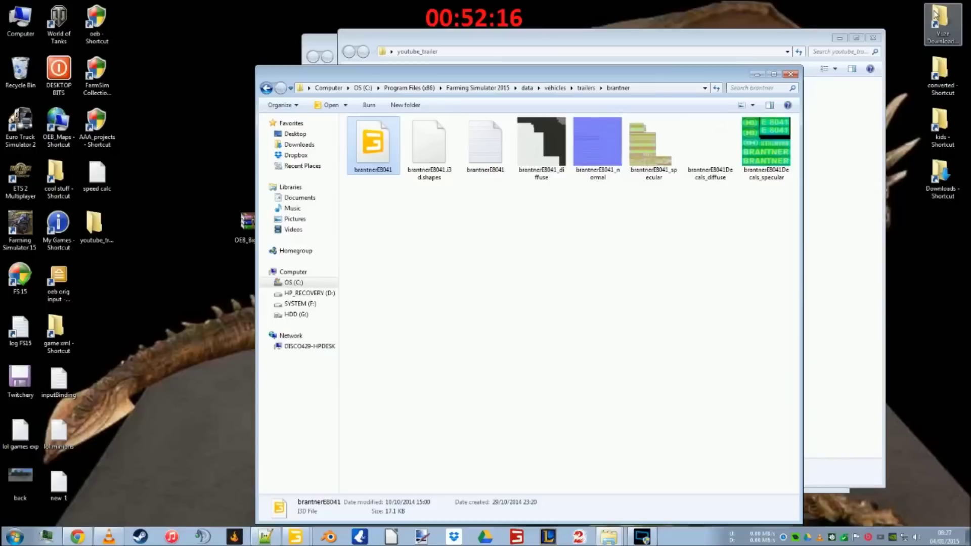
left_click(759, 76)
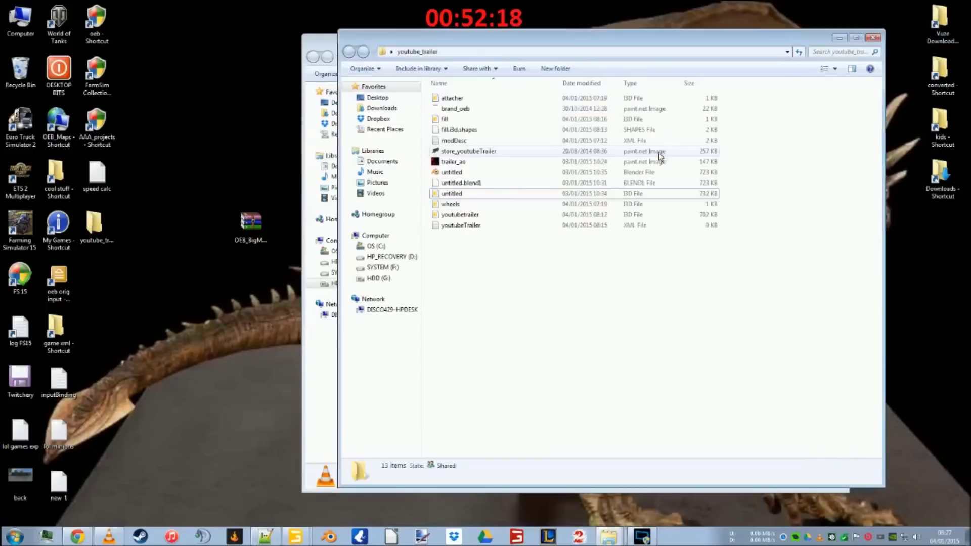
double_click(460, 174)
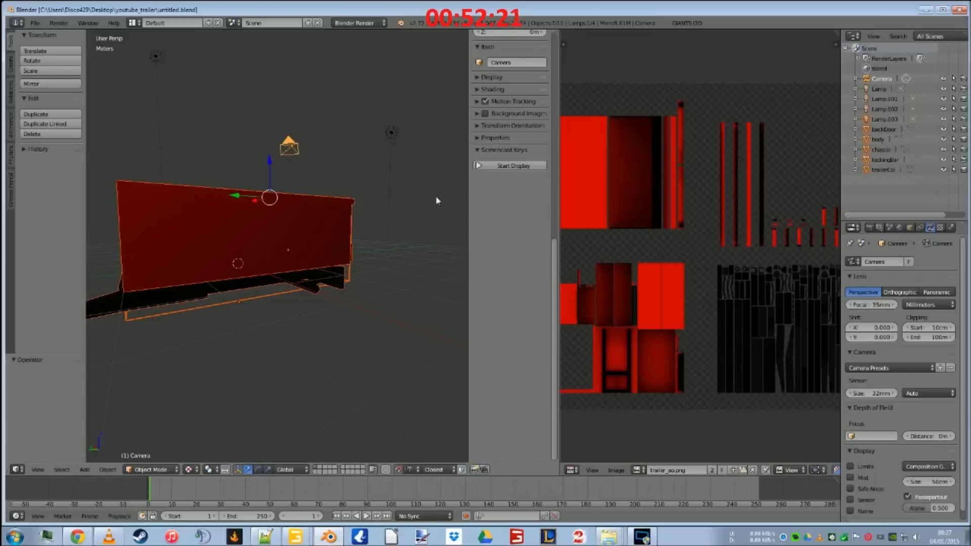
Place the 3D cursor on the tailgate's upper hinge and set the backDoor's origin to the 3D cursor
middle_click_drag(368, 266, 243, 266)
scroll(268, 261, "up", 5)
middle_click_drag(211, 219, 275, 290)
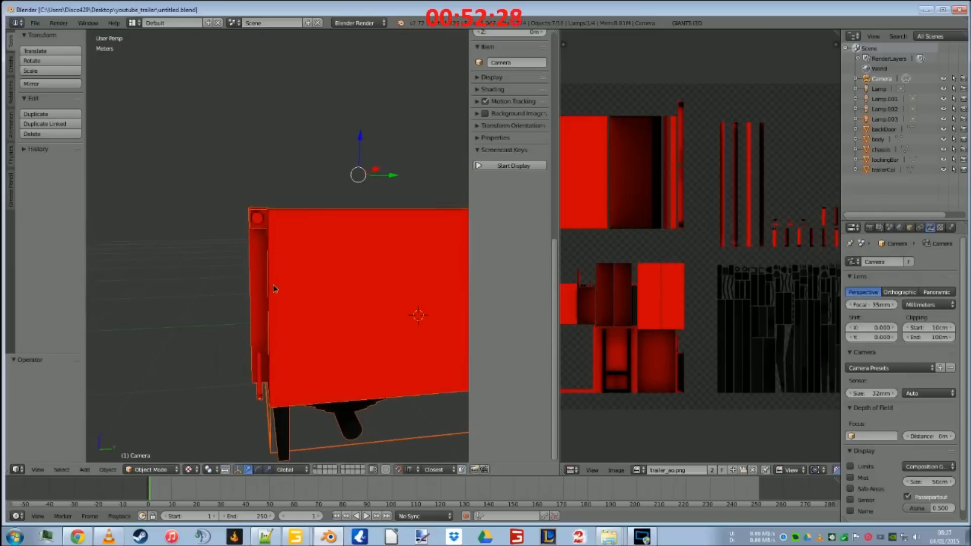
left_click(258, 220)
left_click(881, 131)
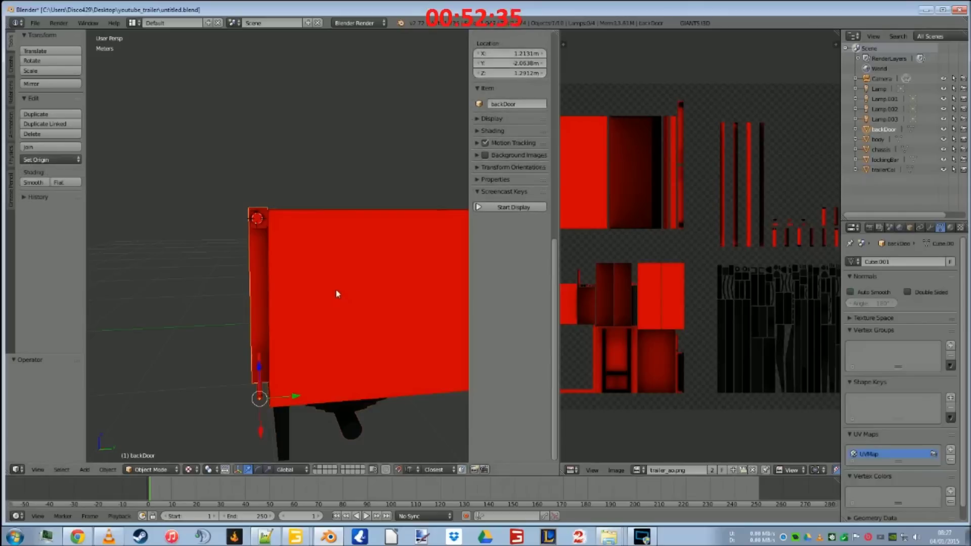
middle_click_drag(226, 297, 178, 261)
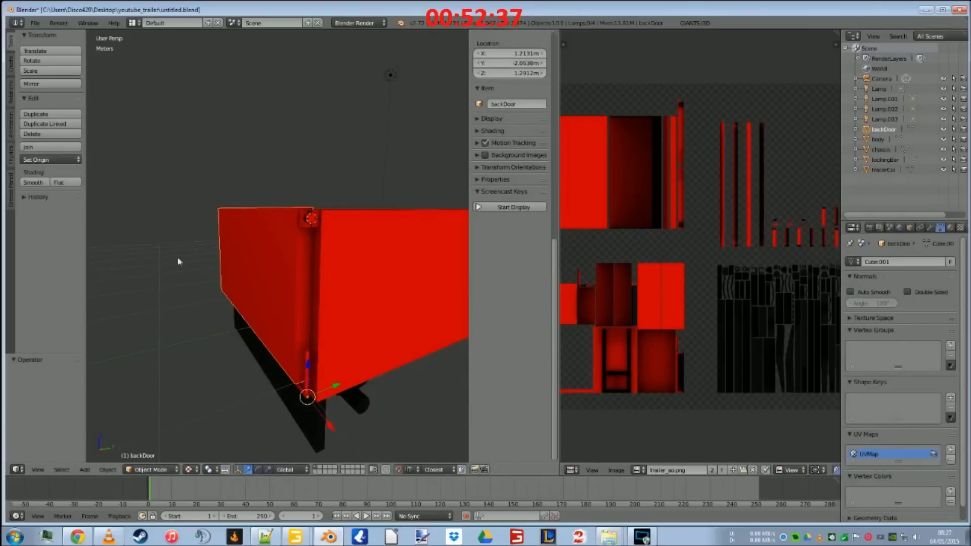
left_click(79, 160)
left_click(79, 195)
middle_click_drag(132, 212, 305, 262)
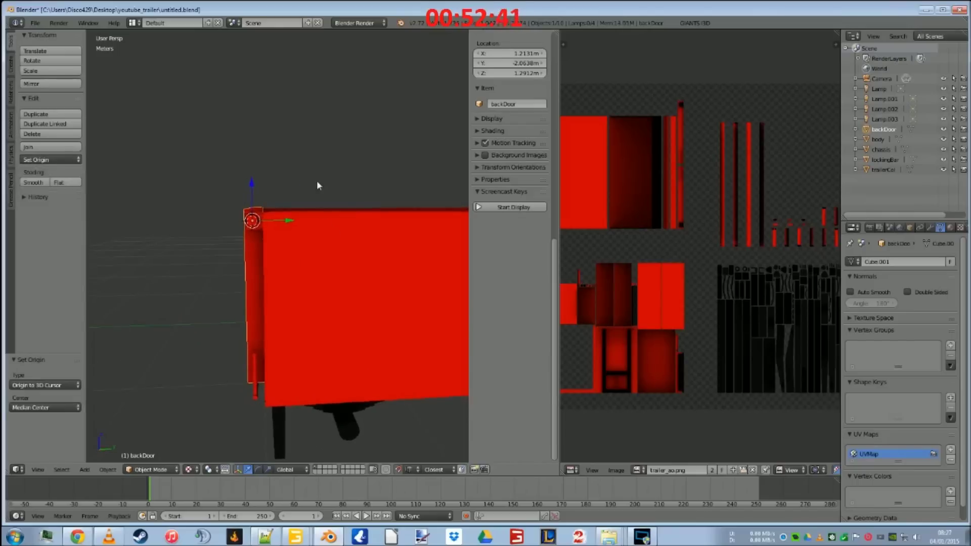
Test the backDoor's swing with a rotation about the X axis, and cancel the rotation
key("r")
key("x")
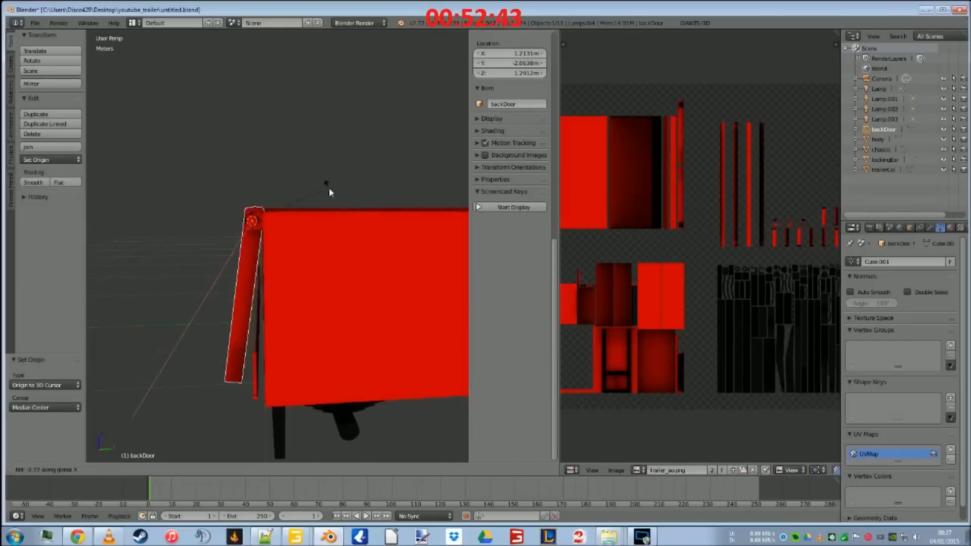
key("Escape")
Apply the backDoor's rotation and scale, and export only the selected backDoor with the GIANTS I3D Exporter
key("ctrl+a")
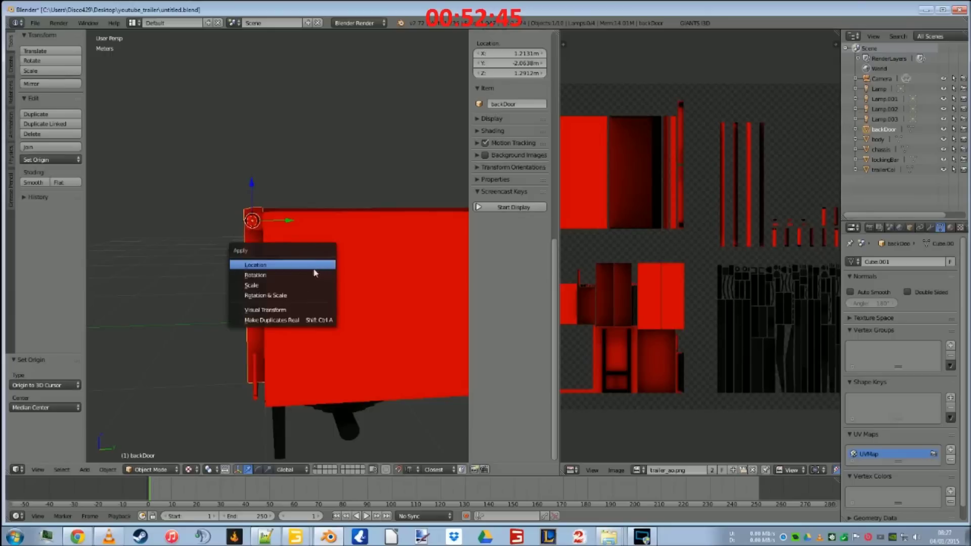
left_click(283, 295)
left_click(696, 23)
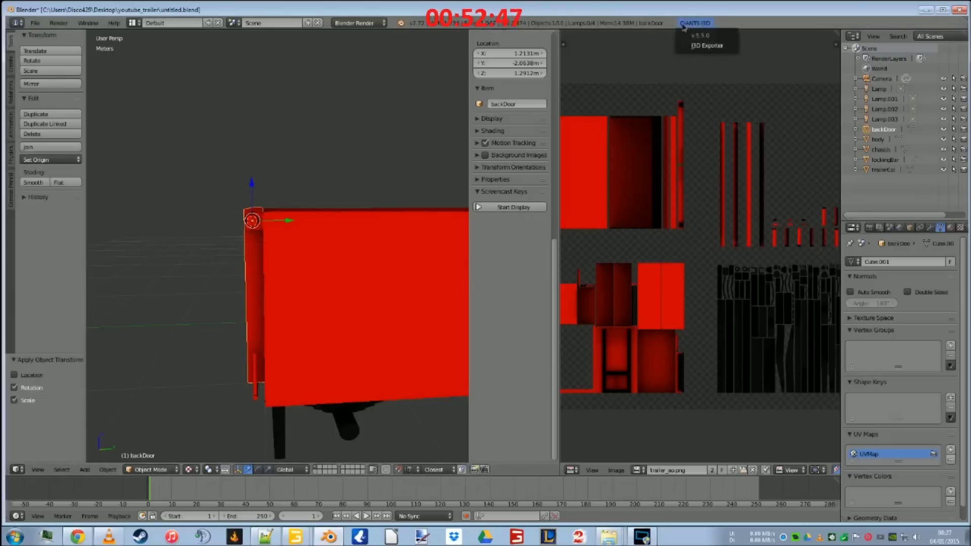
left_click(706, 43)
scroll(511, 456, "down", 2)
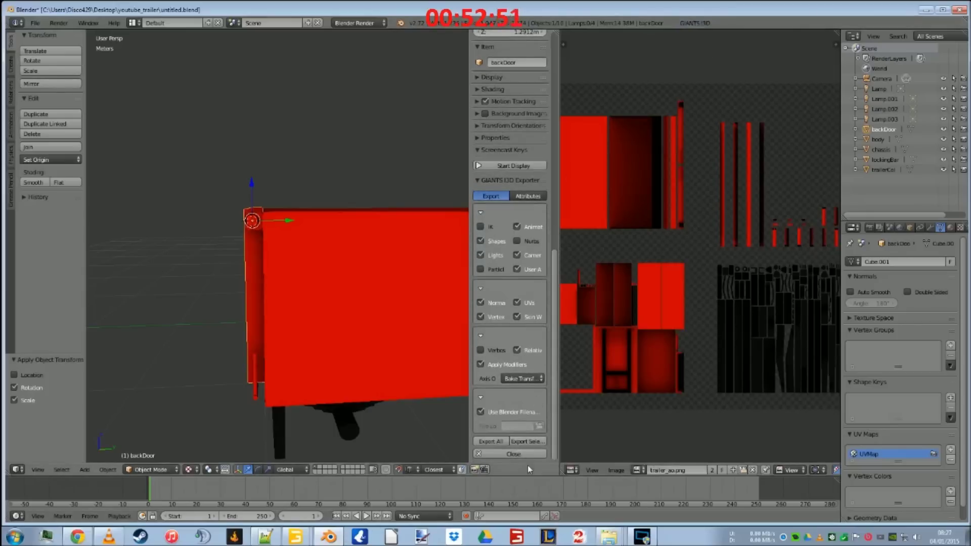
left_click(531, 444)
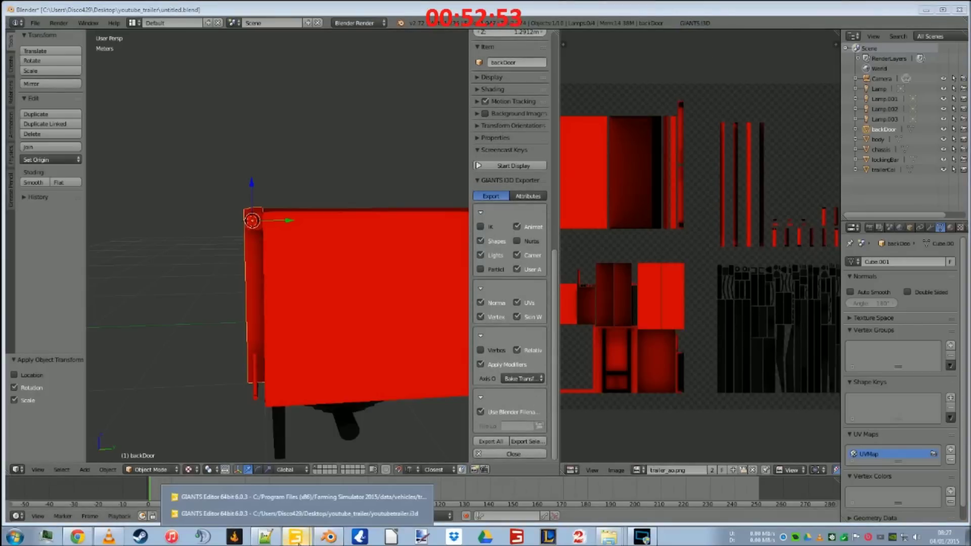
Switch to GIANTS Editor and import the exported untitled.i3d into the youtubetrailer.i3d scene
key("alt+Tab")
left_click(13, 20)
left_click(33, 92)
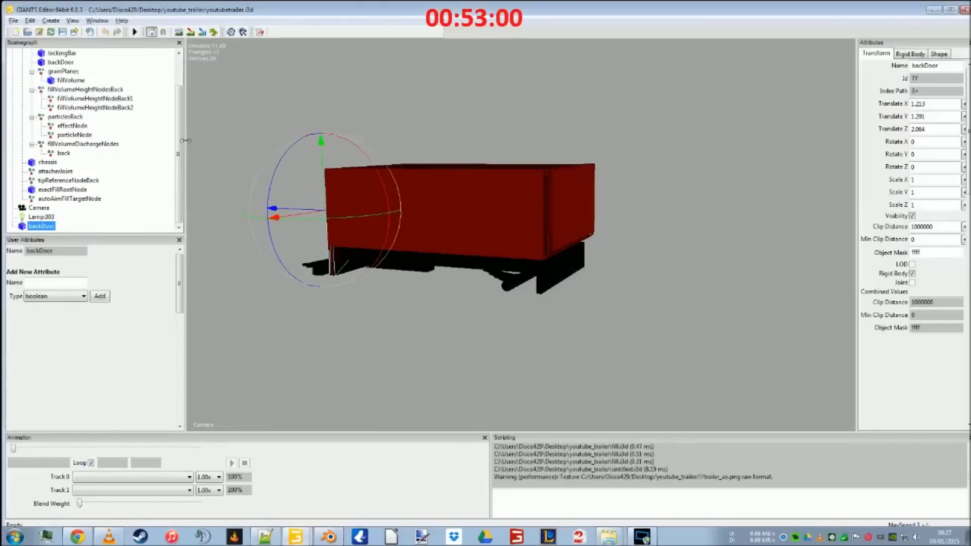
Move the imported backDoor from the scene root into the body node
scroll(104, 221, "up", 2)
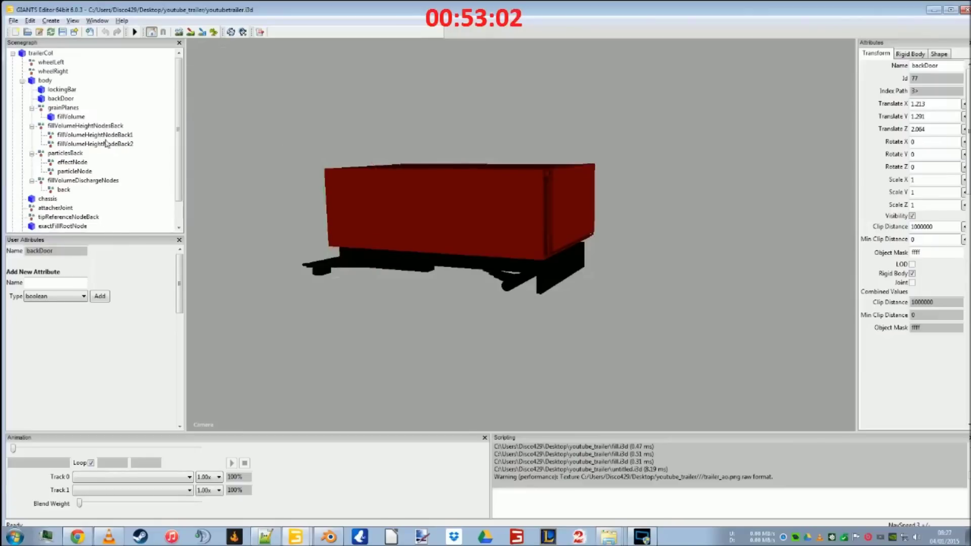
left_click(44, 53)
left_click(47, 80)
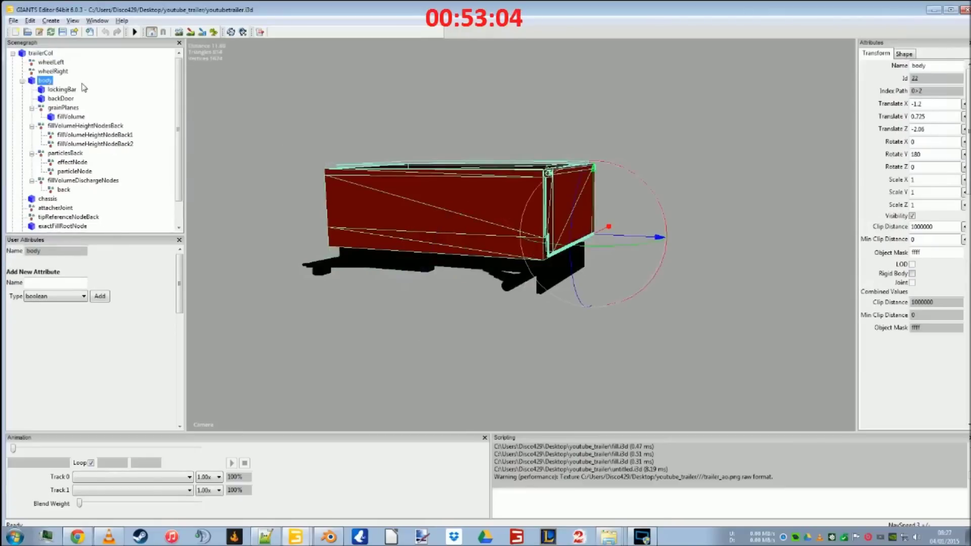
key("ctrl+v")
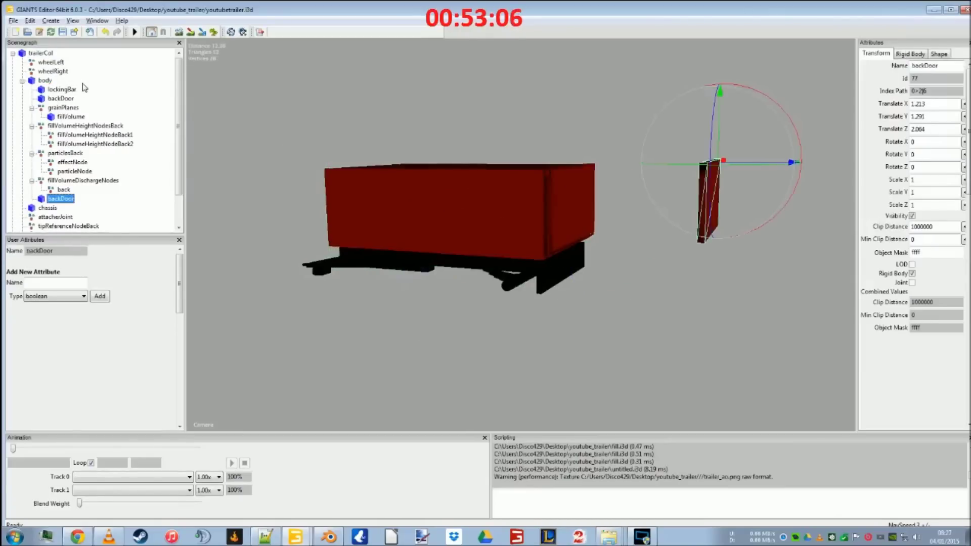
Reorder the imported backDoor within the body node so it sits directly below the original backDoor
right_click(62, 201)
left_click(88, 231)
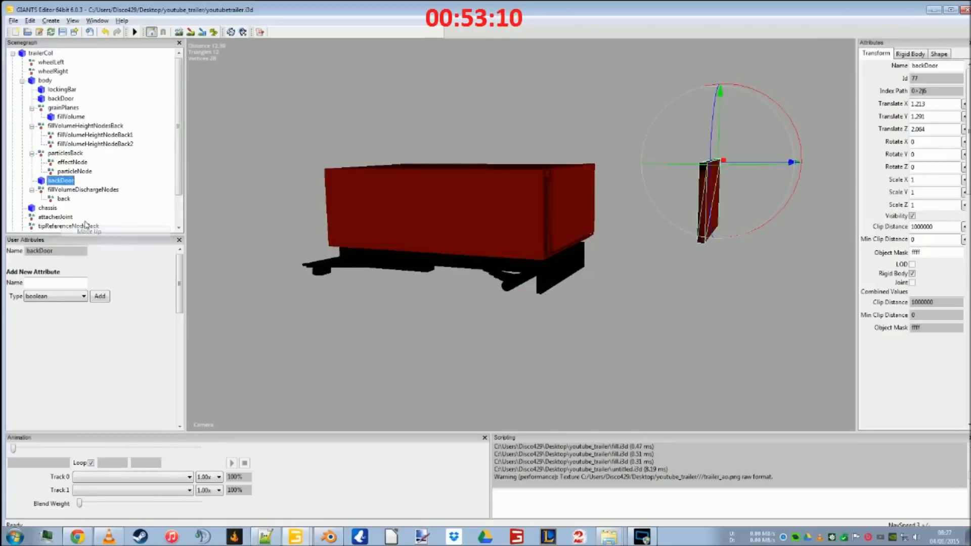
right_click(60, 188)
left_click(76, 214)
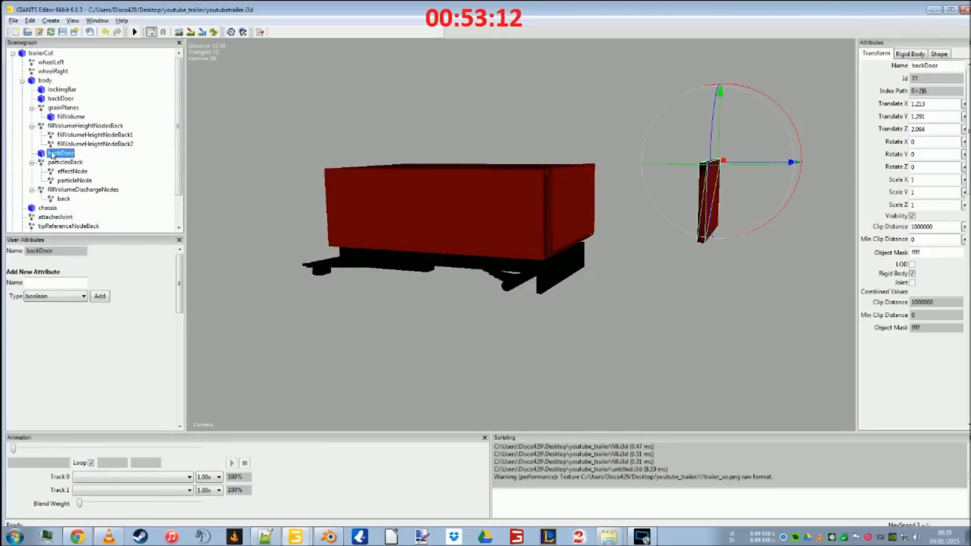
right_click(53, 154)
left_click(81, 184)
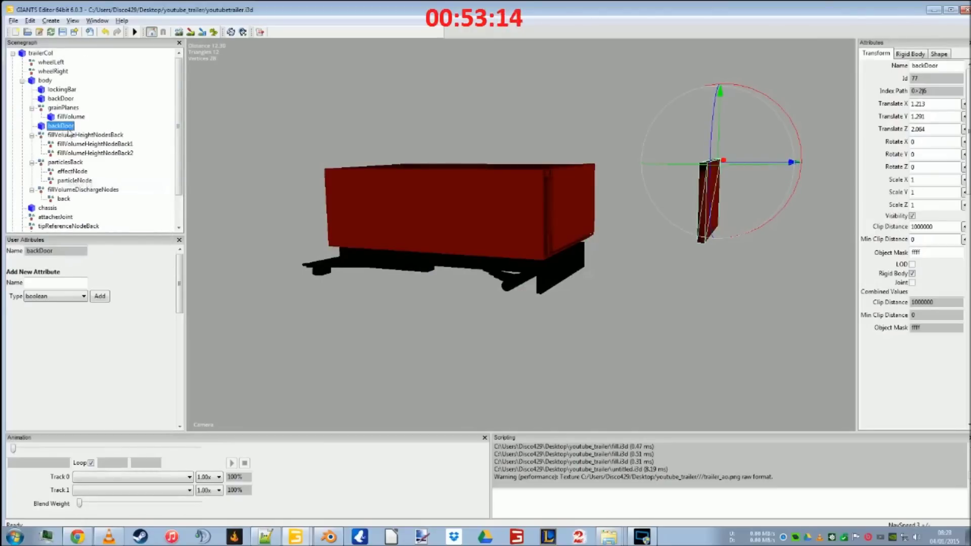
right_click(63, 131)
left_click(90, 161)
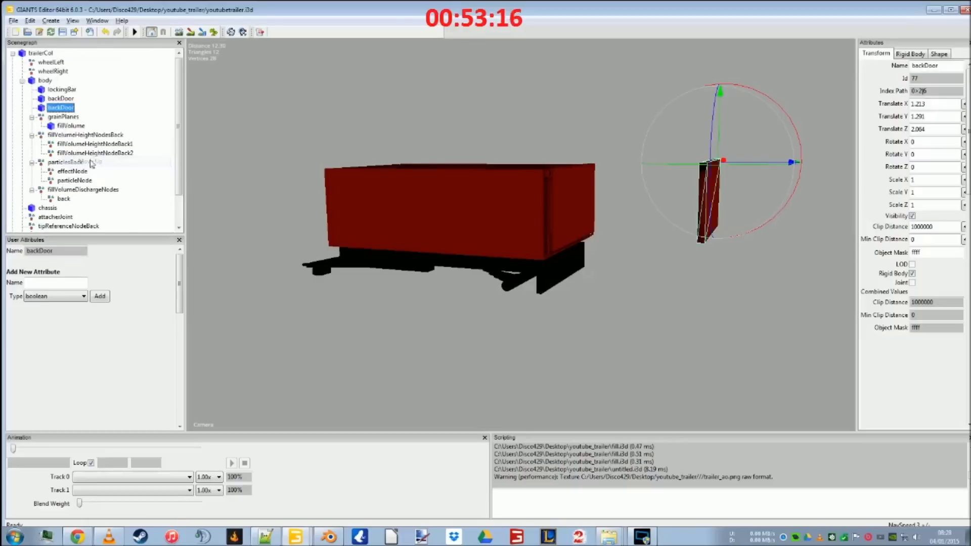
Move the imported backDoor roughly over the trailer's rear opening, to about X 0.014 and Z 0.088
left_click(60, 99)
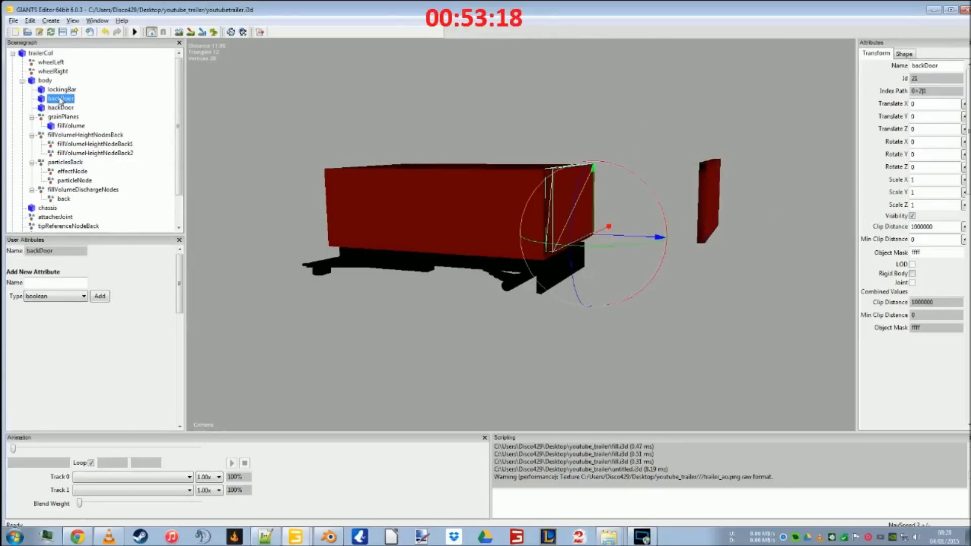
left_click(60, 108)
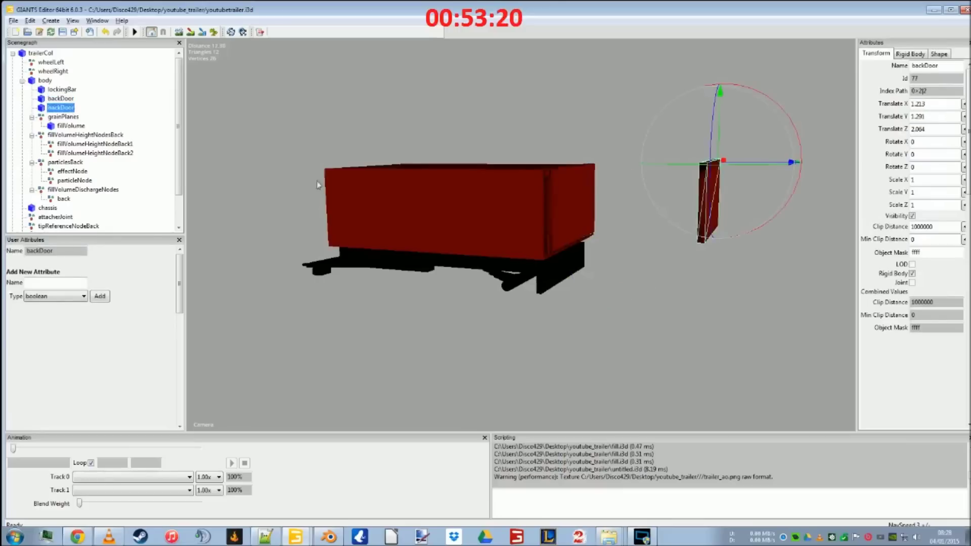
middle_click_drag(405, 190, 372, 277)
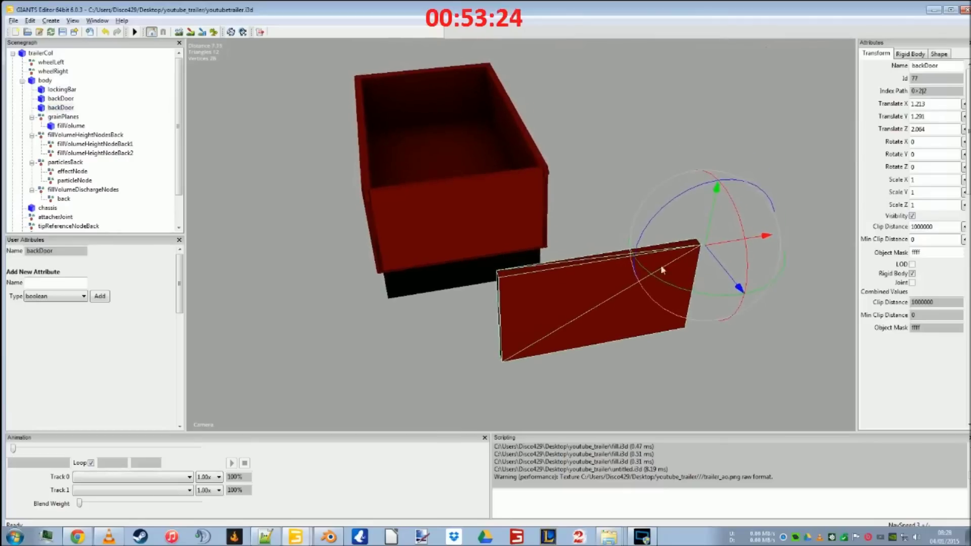
left_click_drag(755, 244, 553, 114)
scroll(535, 172, "up", 5)
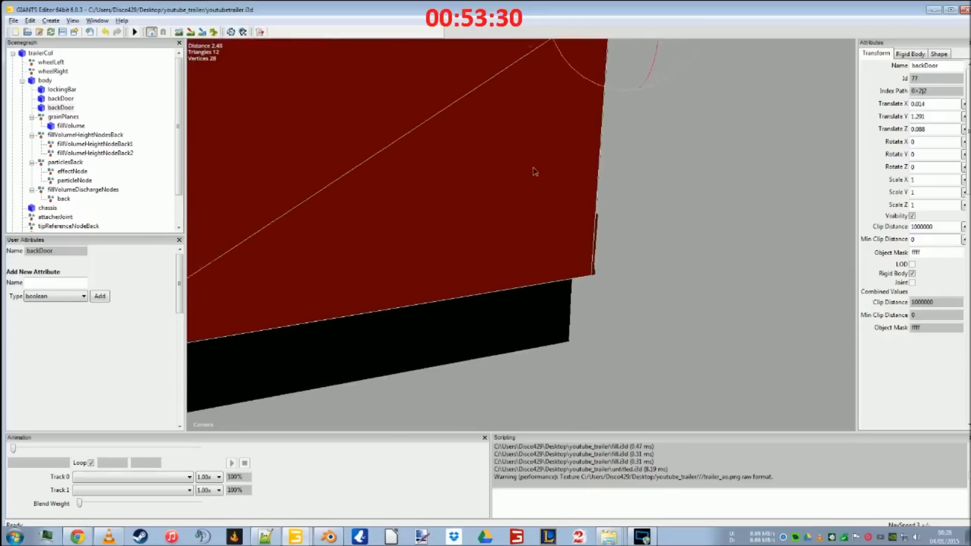
Fine-tune the imported backDoor's position against the body's hinge, to about X 0.002, Y 1.24, Z -0.004
middle_click_drag(536, 172, 457, 205)
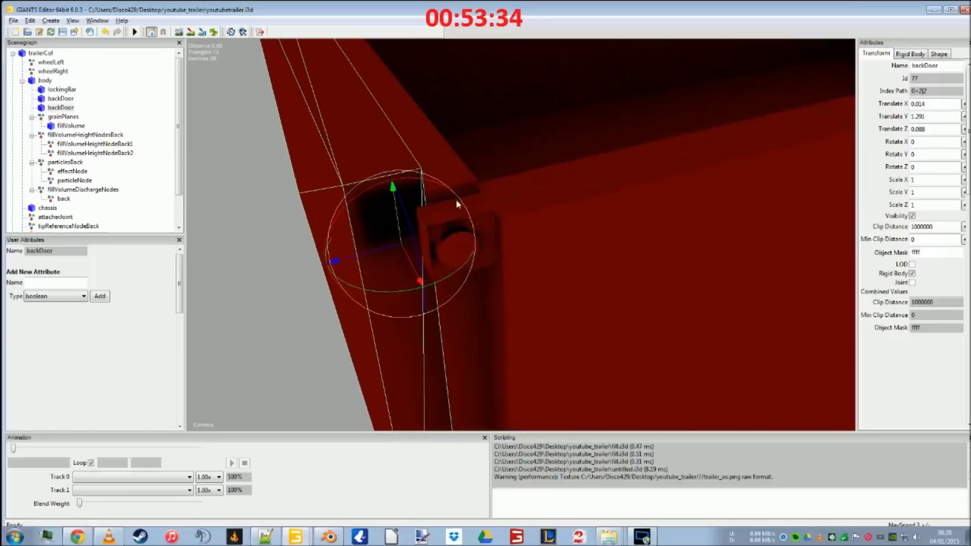
left_click_drag(395, 235, 436, 263)
middle_click_drag(496, 275, 403, 213)
left_click_drag(385, 215, 401, 213)
left_click_drag(440, 139, 443, 147)
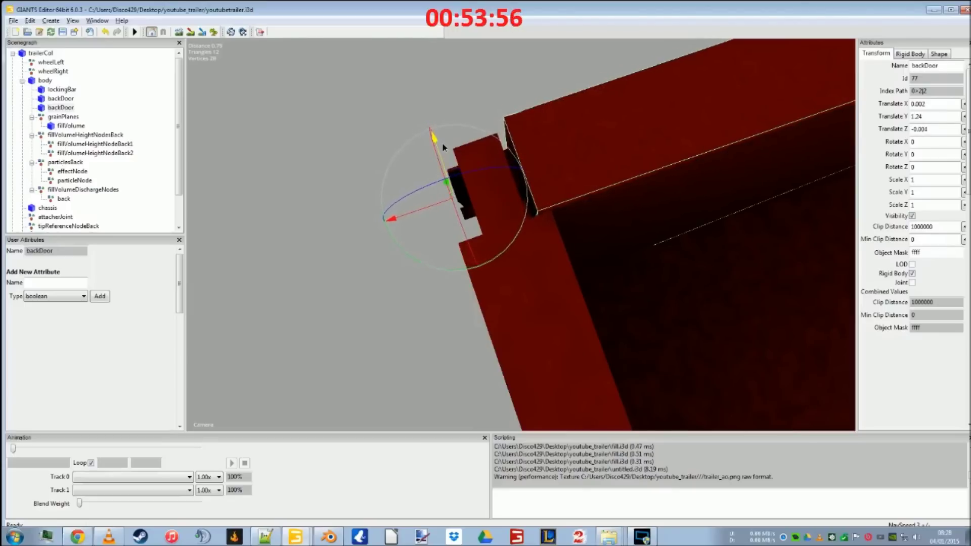
middle_click_drag(482, 156, 515, 303)
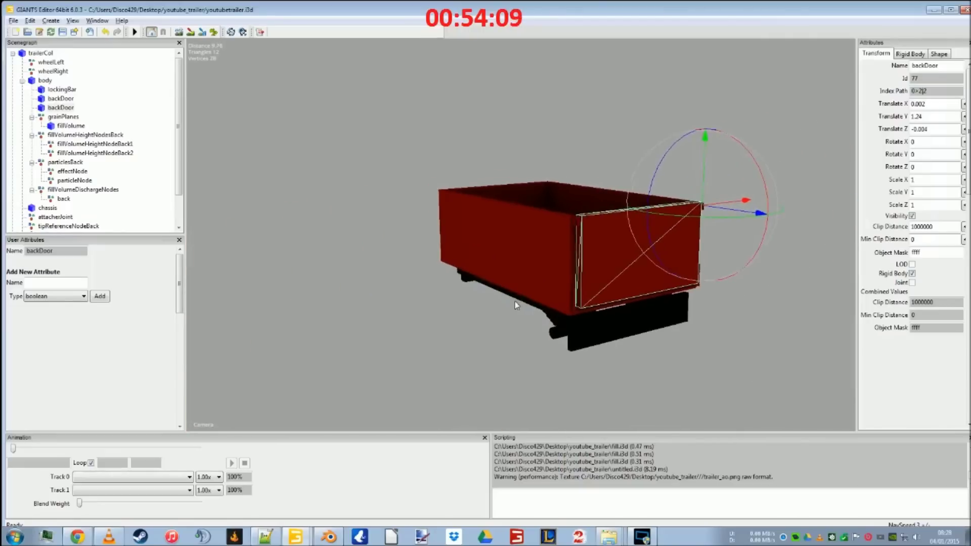
Save the youtubetrailer.i3d scene, and switch to Blender to save untitled.blend and close it
left_click(62, 32)
left_click(328, 537)
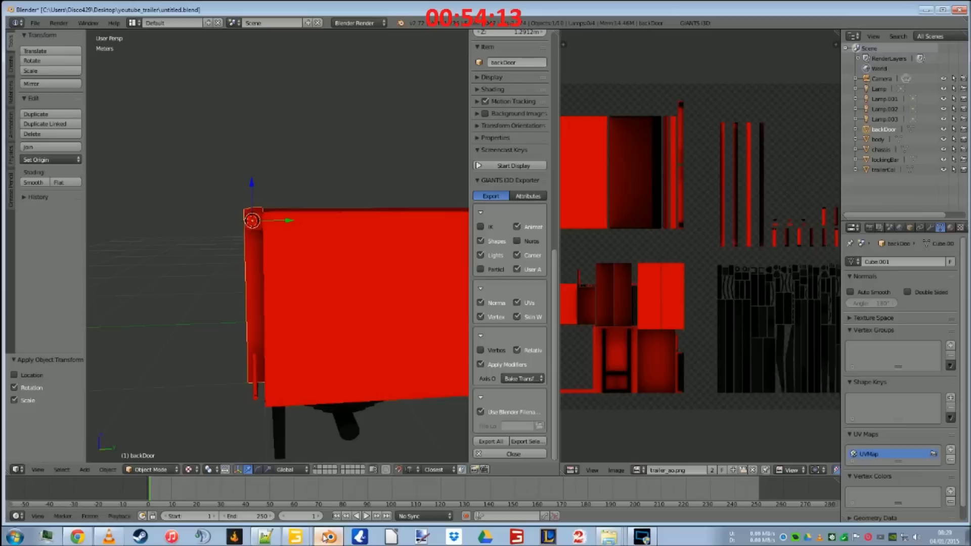
left_click(34, 23)
left_click(63, 102)
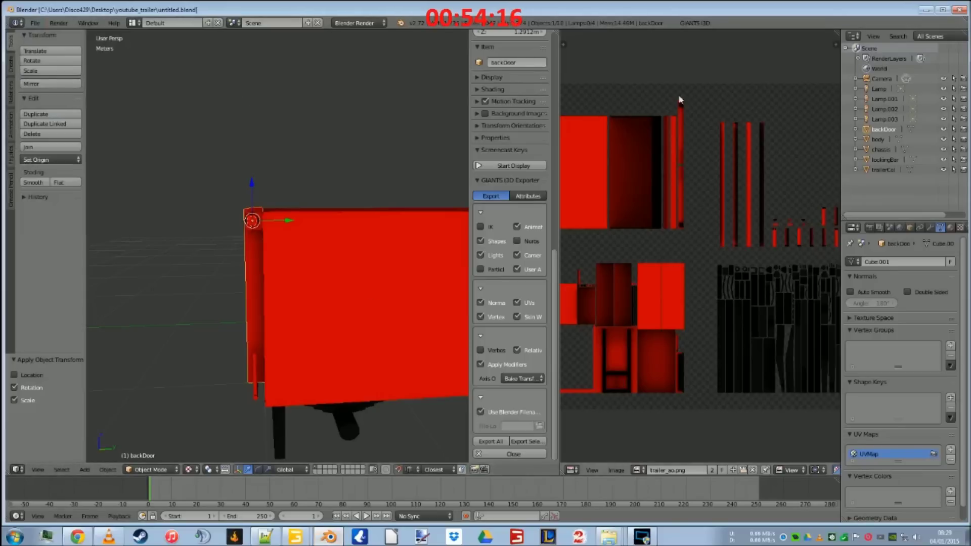
left_click(960, 9)
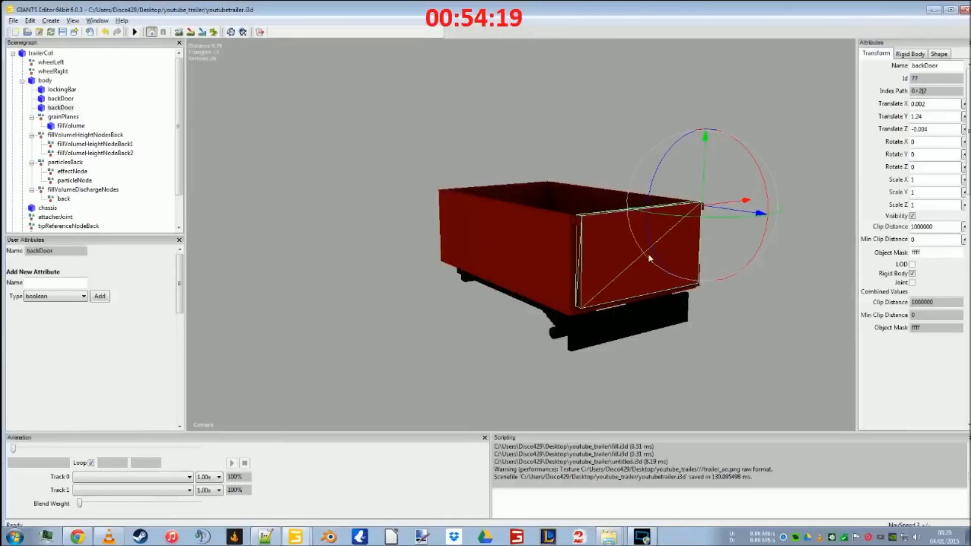
Delete the original backDoor from the body node and turn off Rigid Body for the imported backDoor
left_click(60, 98)
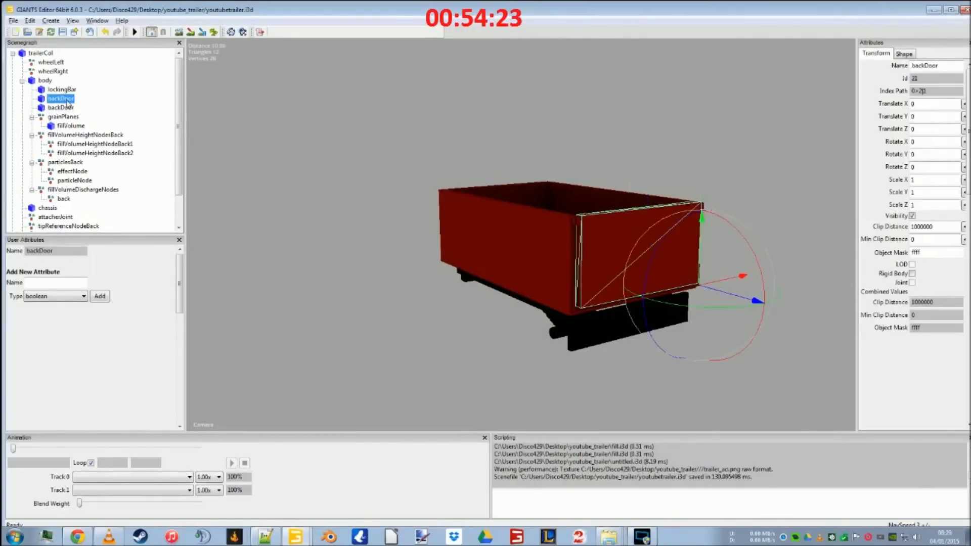
key("Delete")
left_click(62, 98)
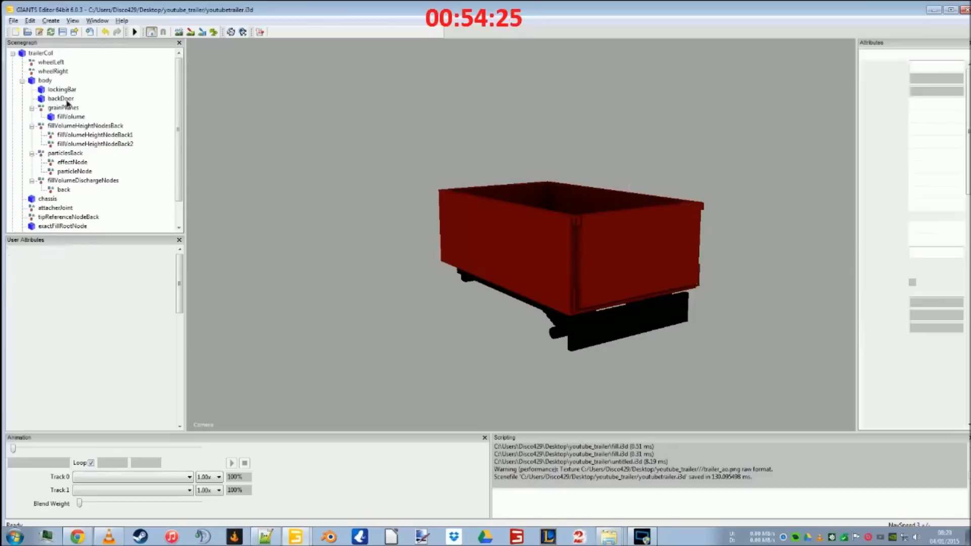
left_click(913, 274)
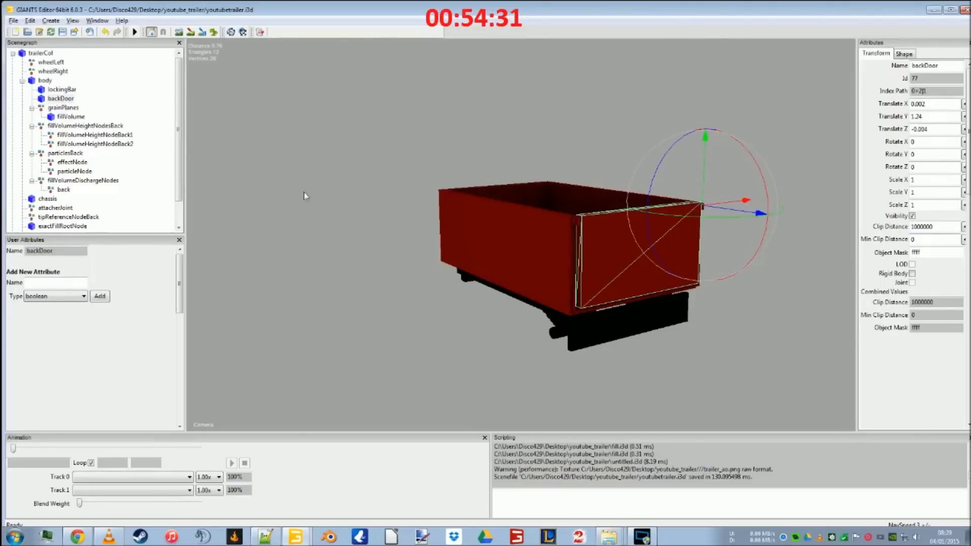
Switch to Notepad++ and examine the door part of tipAnimationBack in brantnerE8041.xml
left_click(273, 537)
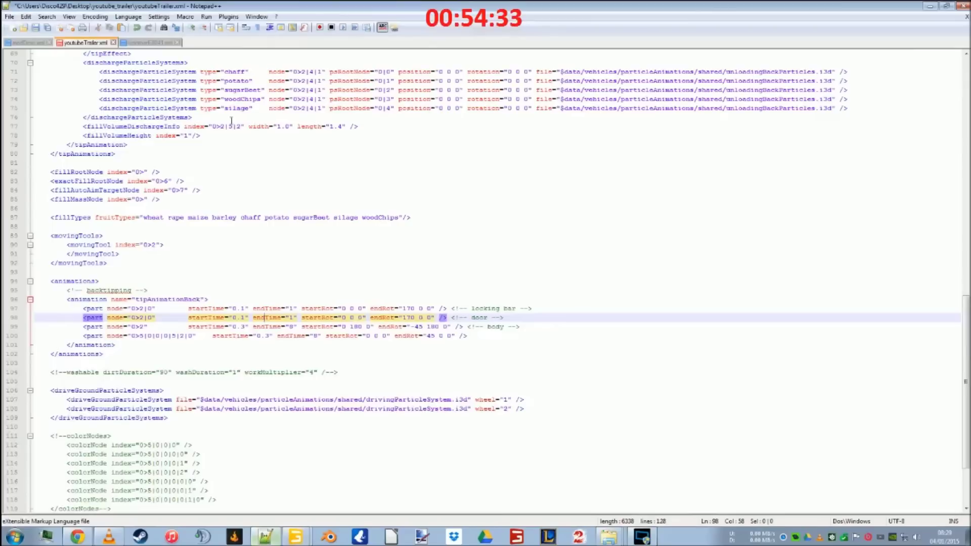
left_click(155, 43)
scroll(187, 289, "down", 20)
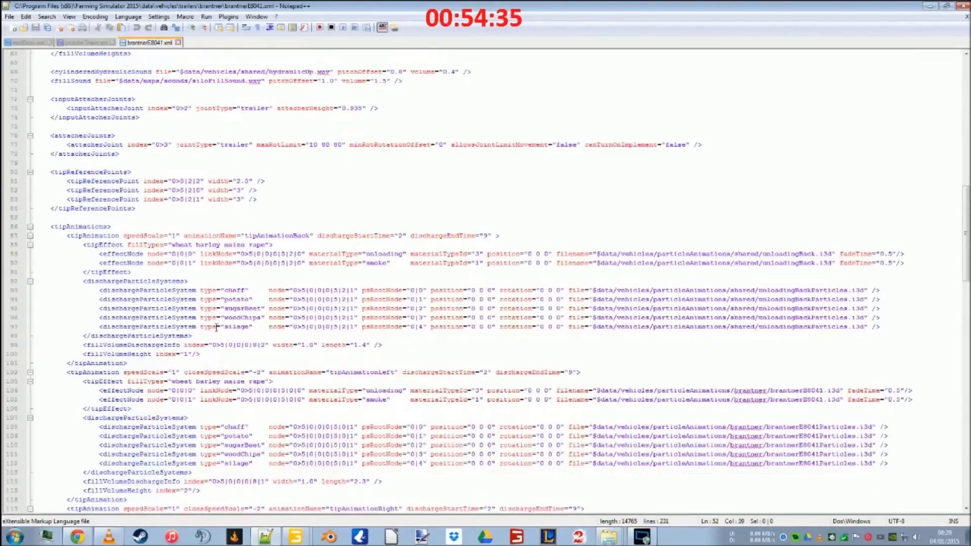
scroll(243, 308, "down", 8)
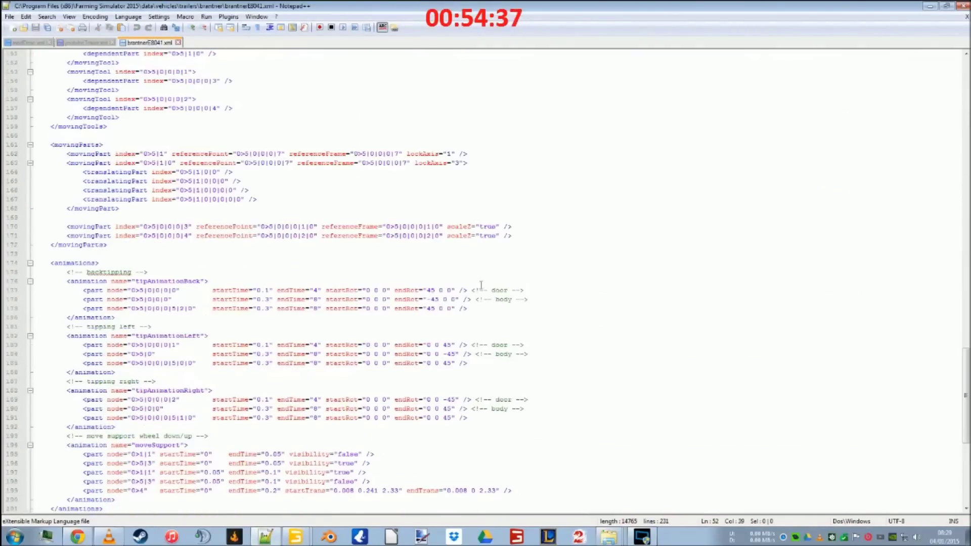
left_click(436, 291)
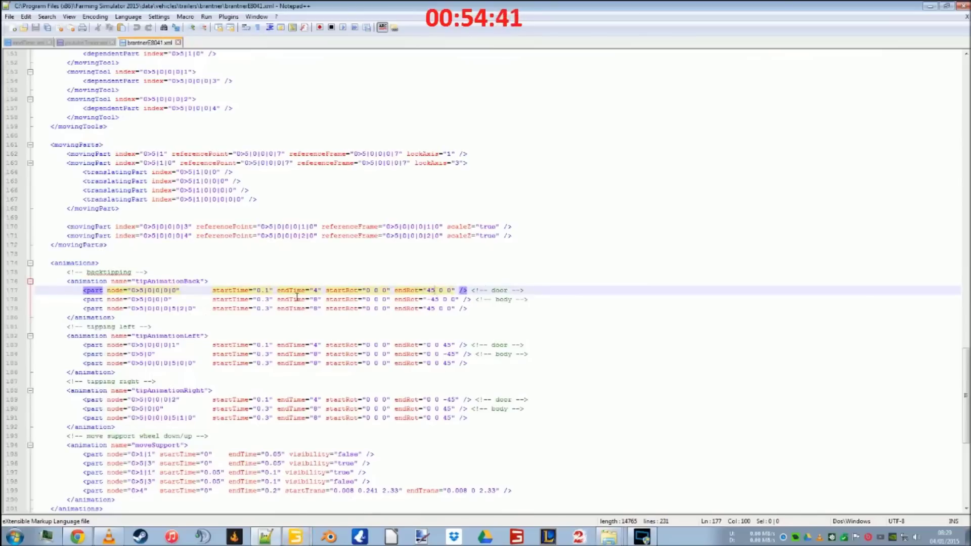
Switch to GIANTS Editor and test the backDoor's opening direction with X rotations of 45 and -45
left_click(265, 537)
middle_click_drag(403, 341, 515, 285)
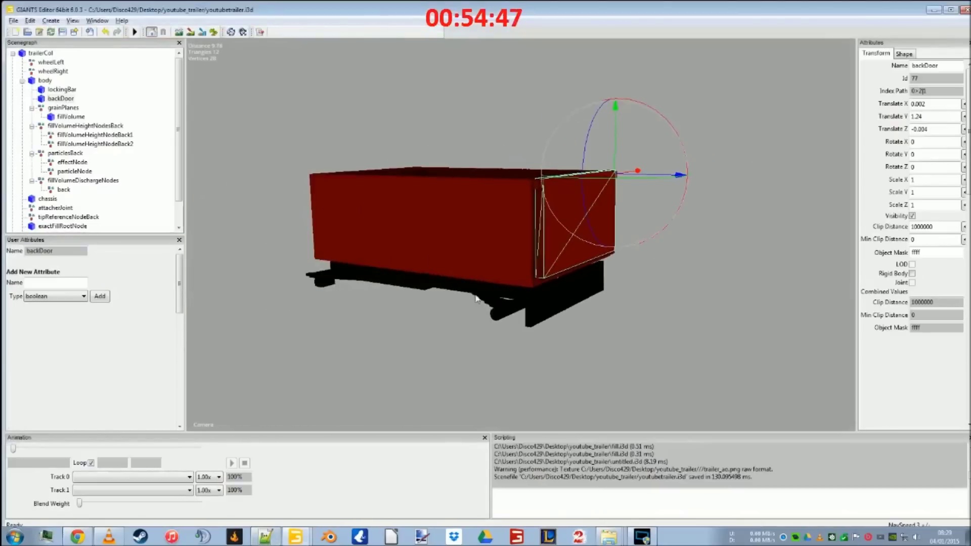
key("alt+Tab")
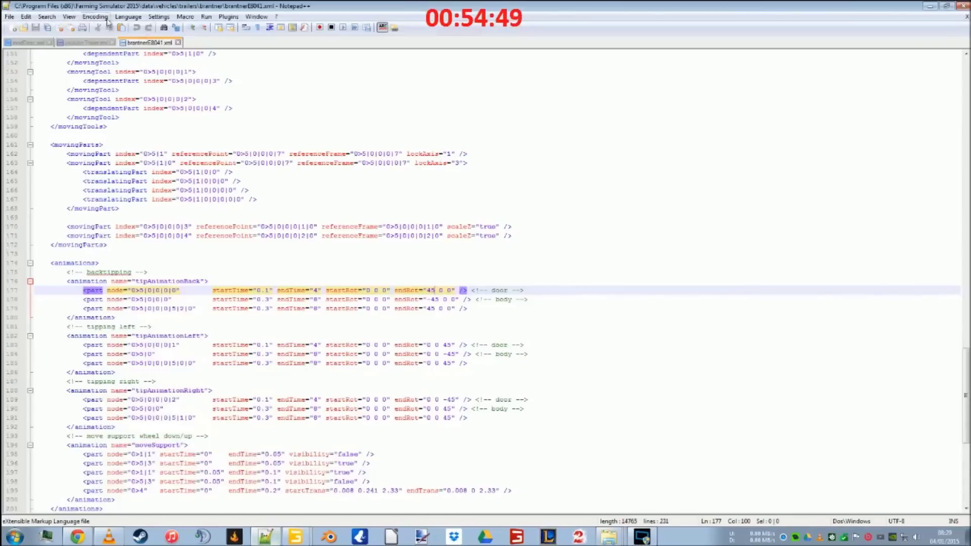
left_click(74, 43)
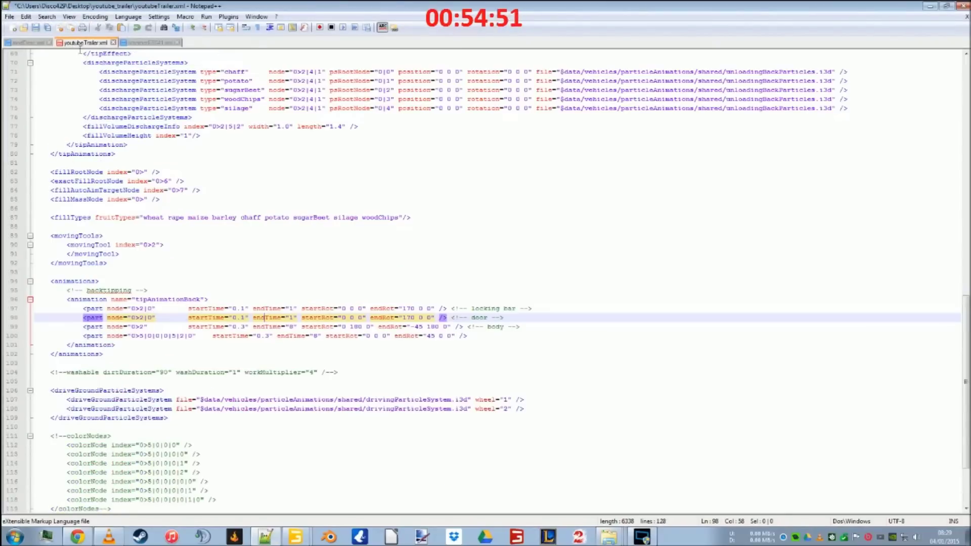
key("alt+Tab")
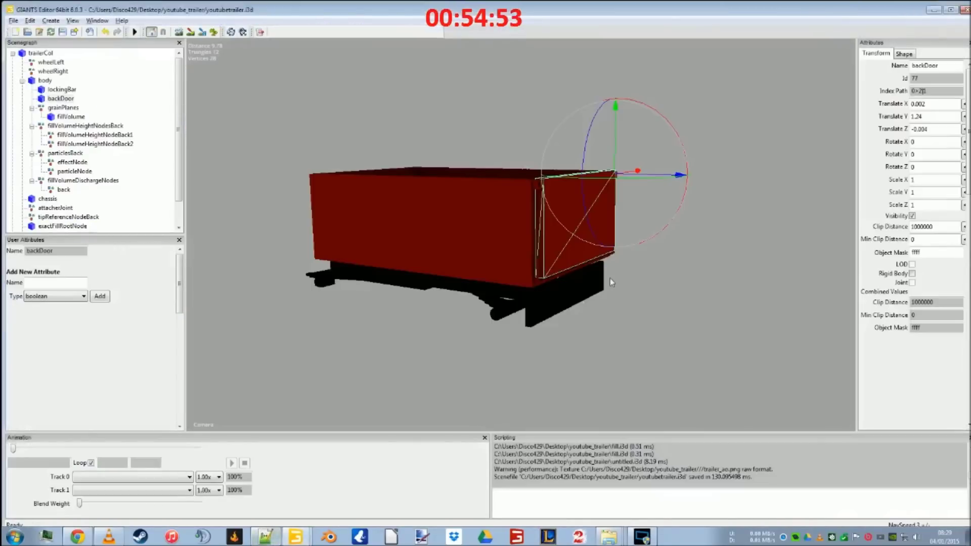
left_click(920, 145)
type("45")
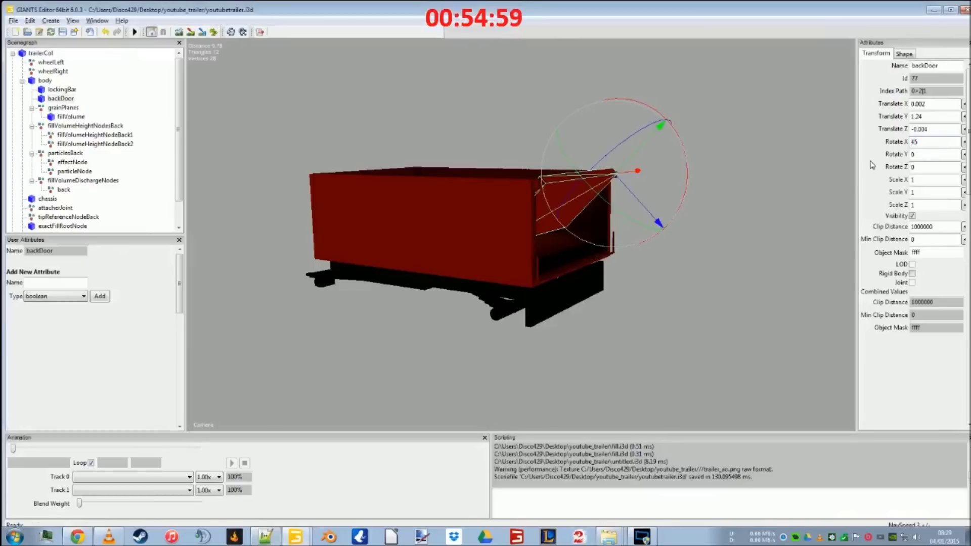
key("Home")
type("-")
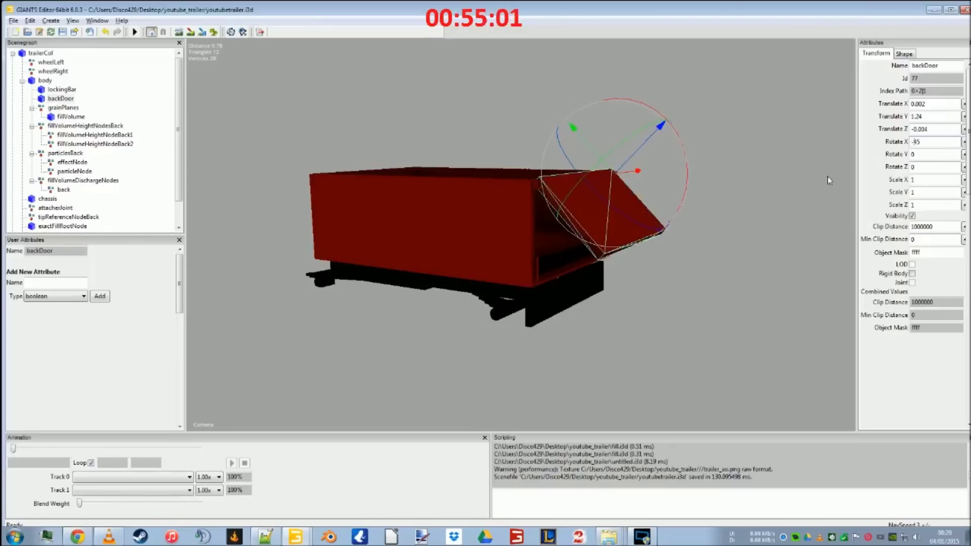
key("Return")
key("BackSpace")
Switch to youtubeTrailer.xml in Notepad++ and set the endRot of tipAnimationBack's door part to "-45 0 0"
left_click(266, 536)
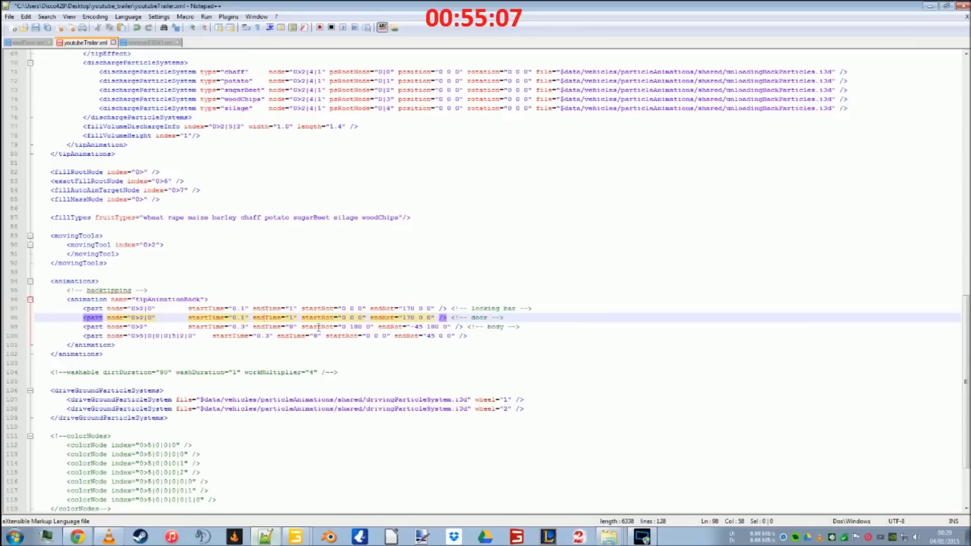
left_click(413, 318)
key("BackSpace")
key("BackSpace")
key("BackSpace")
type("-45")
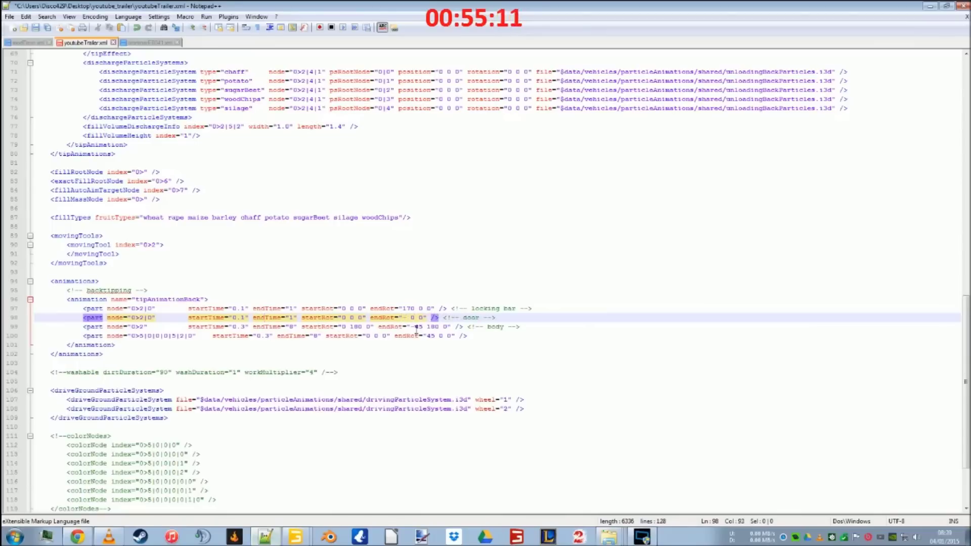
Set the door part's endTime to 7 in youtubeTrailer.xml, checking the animation timing in brantnerE8041.xml
left_click(293, 318)
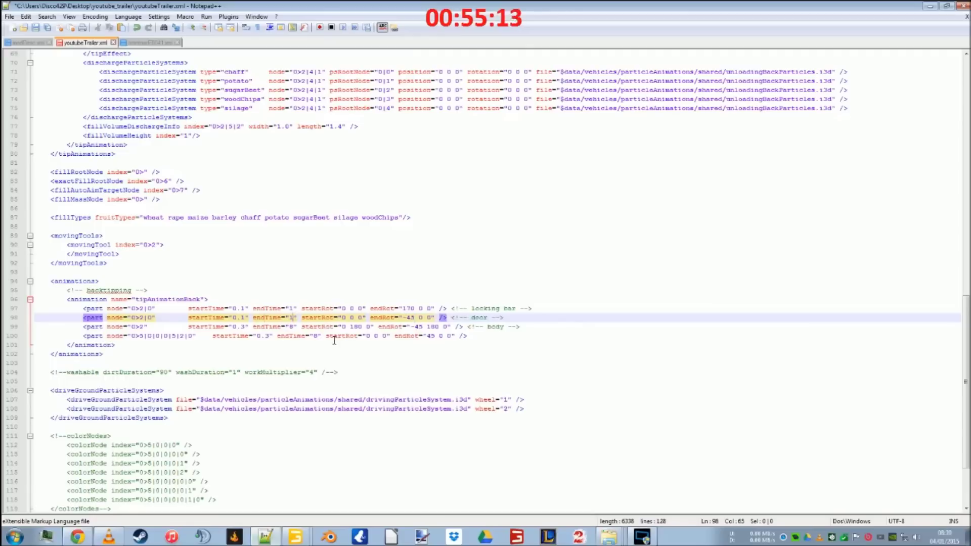
left_click(136, 43)
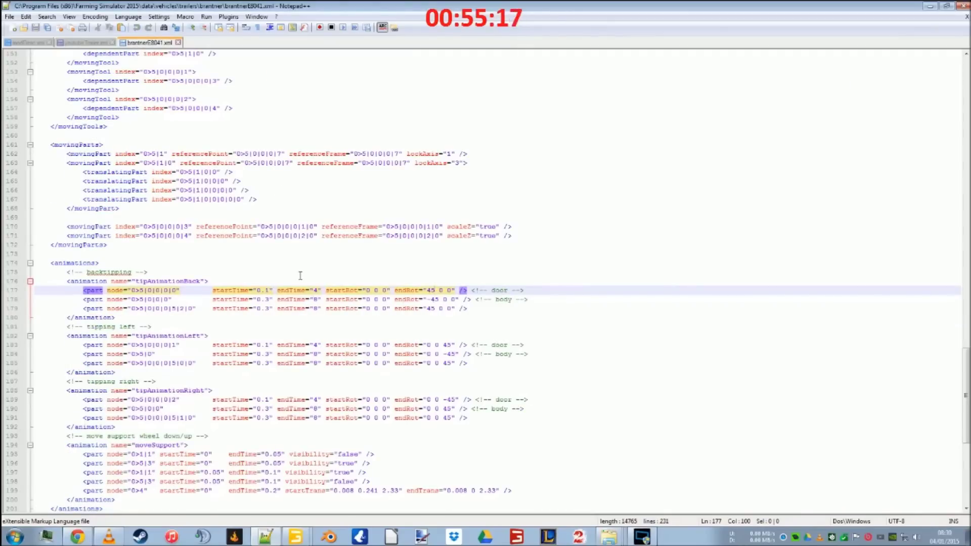
left_click(90, 43)
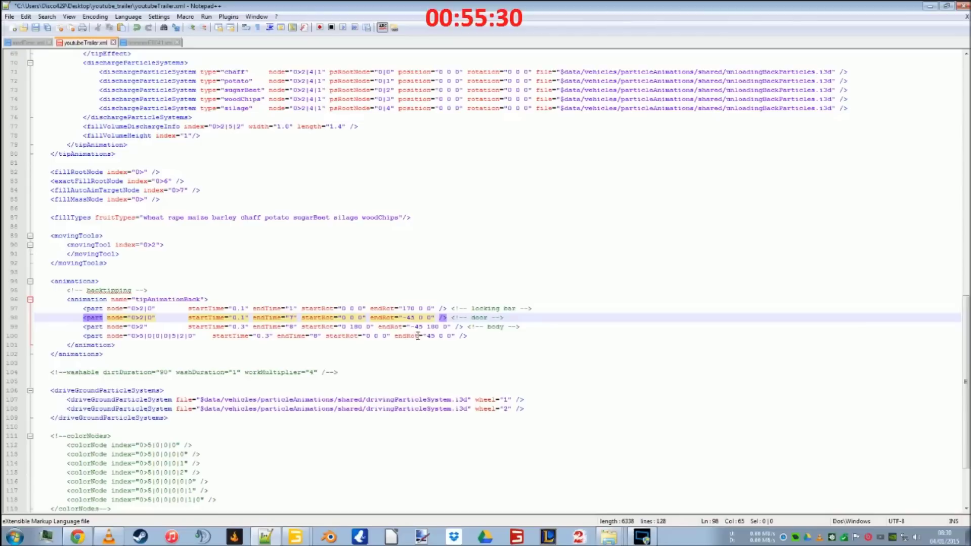
Switch to GIANTS Editor and check the index path of particlesBack's effectNode in brantnerE8041.i3d and in youtubetrailer.i3d
left_click(353, 337)
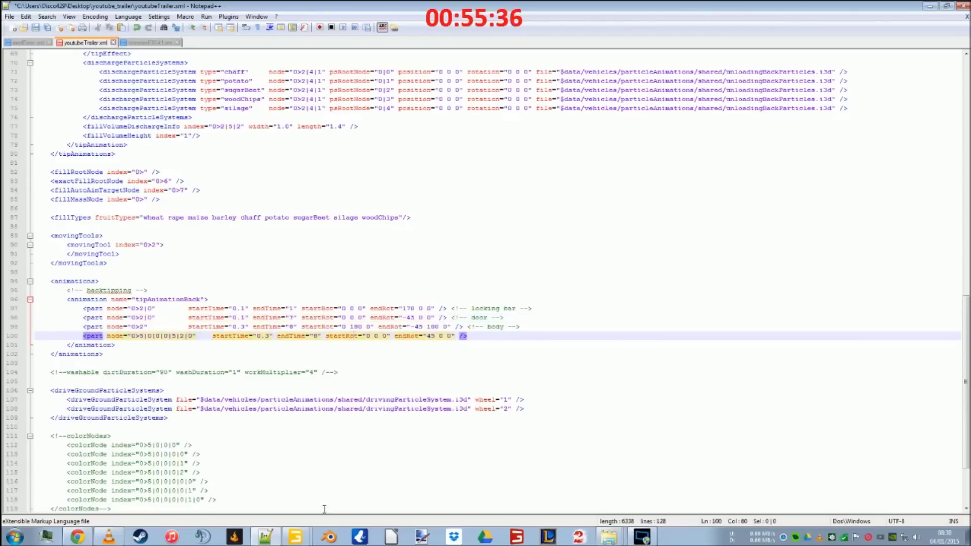
mouse_move(297, 538)
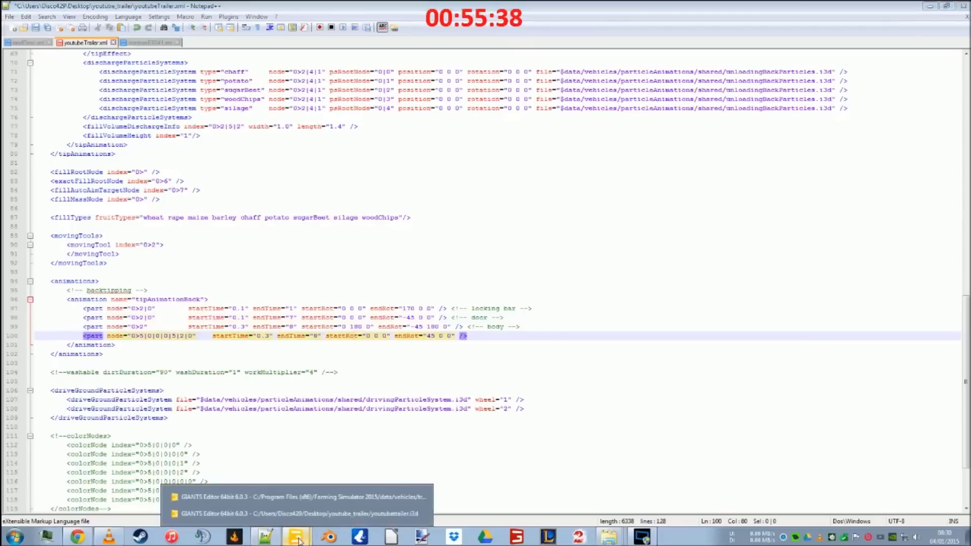
left_click(320, 498)
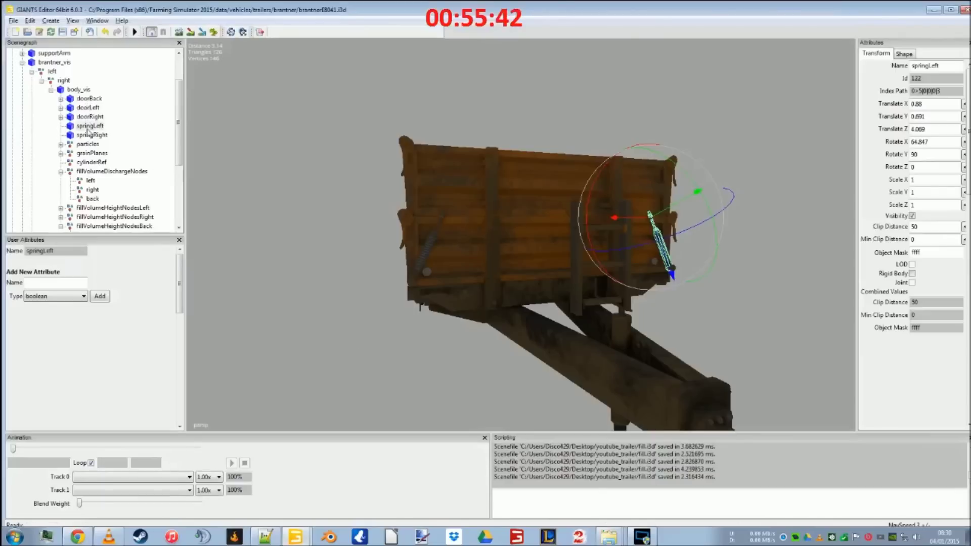
left_click(87, 145)
left_click(62, 145)
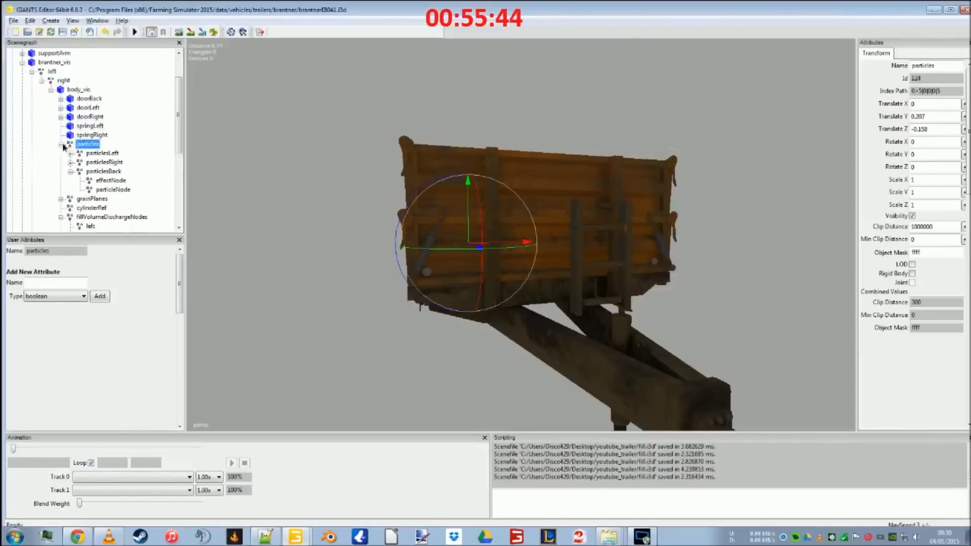
left_click(101, 171)
left_click(106, 181)
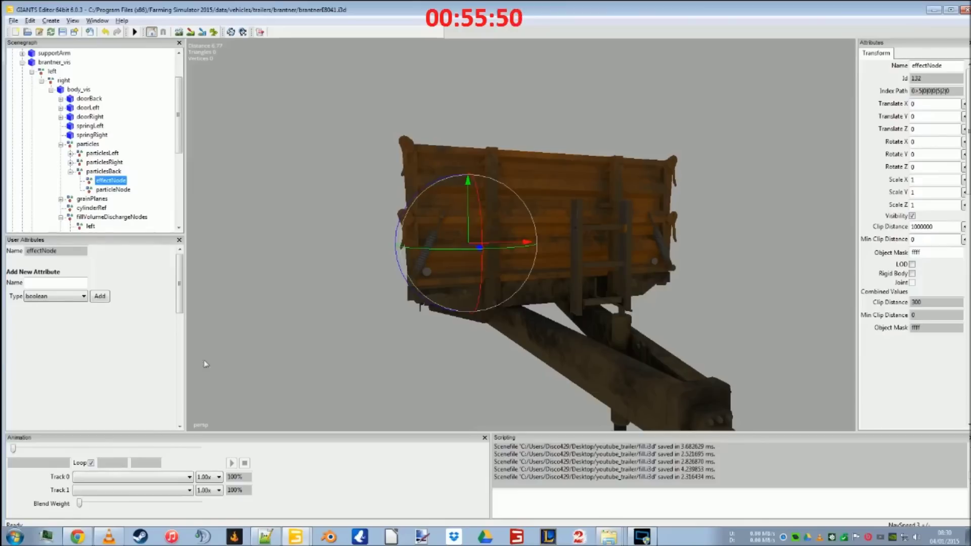
left_click(306, 513)
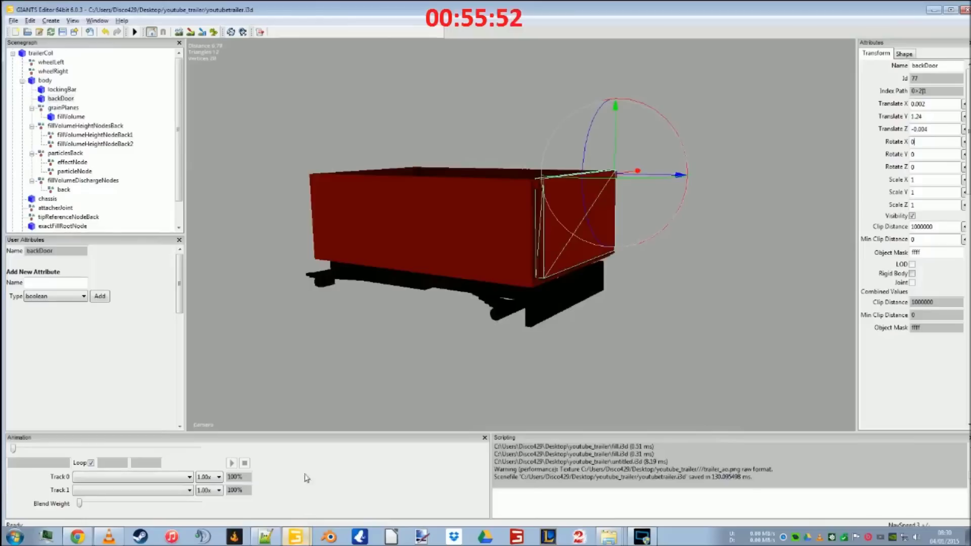
left_click(73, 162)
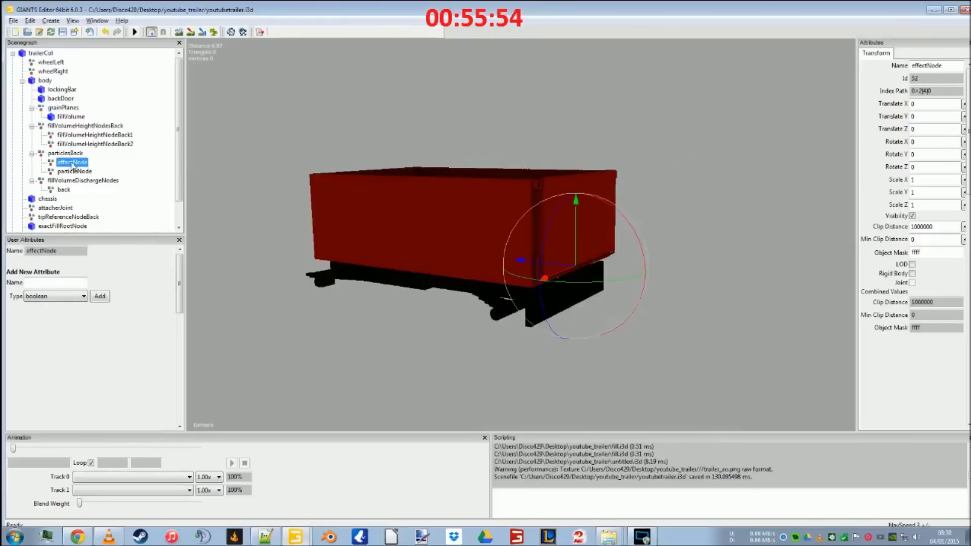
Switch to Notepad++ and set the node of tipAnimationBack's fourth part, below the body part, to "0>2|4|0"
left_click(269, 537)
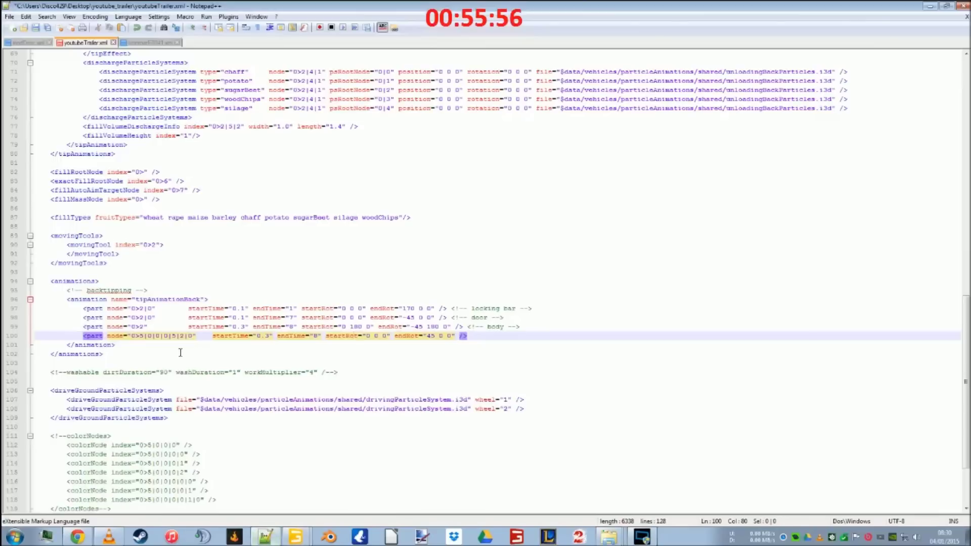
left_click_drag(139, 336, 178, 338)
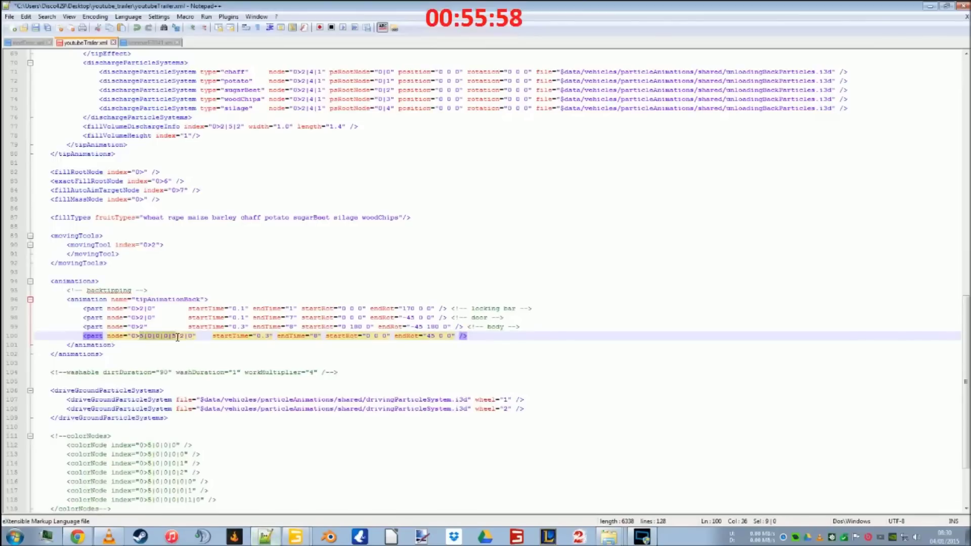
type("2")
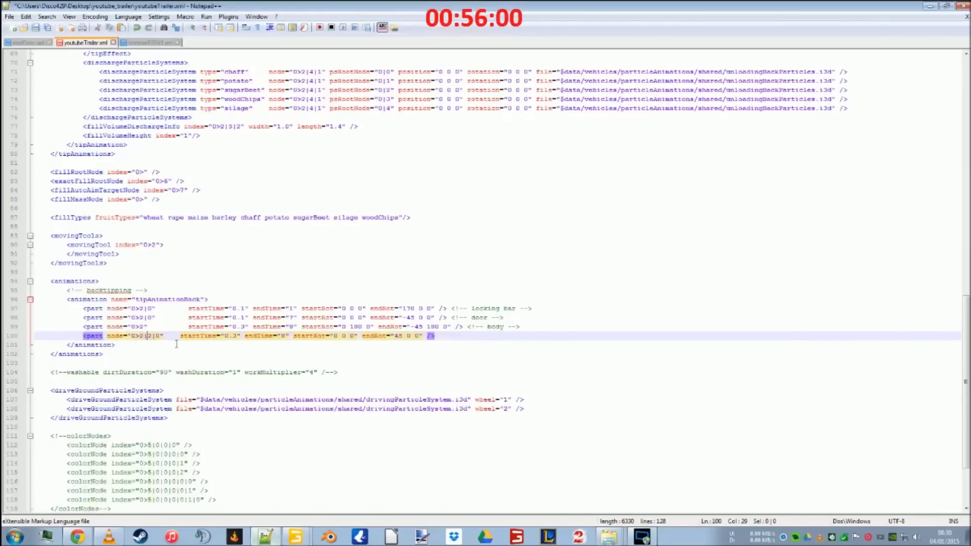
key("Delete")
type("4")
Switch to youtubetrailer.i3d in GIANTS Editor and test the effectNode's tilt direction with an X rotation of 45, clearing it again
mouse_move(297, 536)
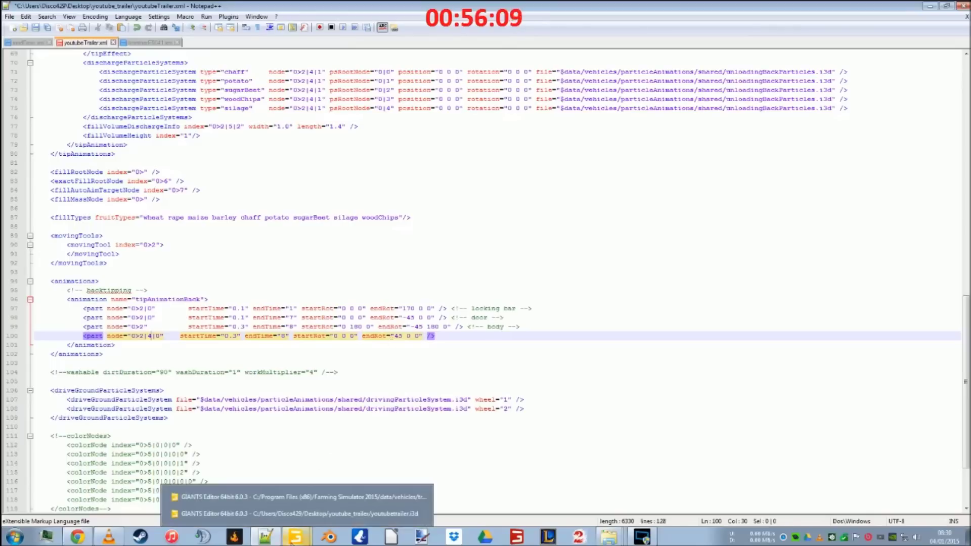
left_click(302, 514)
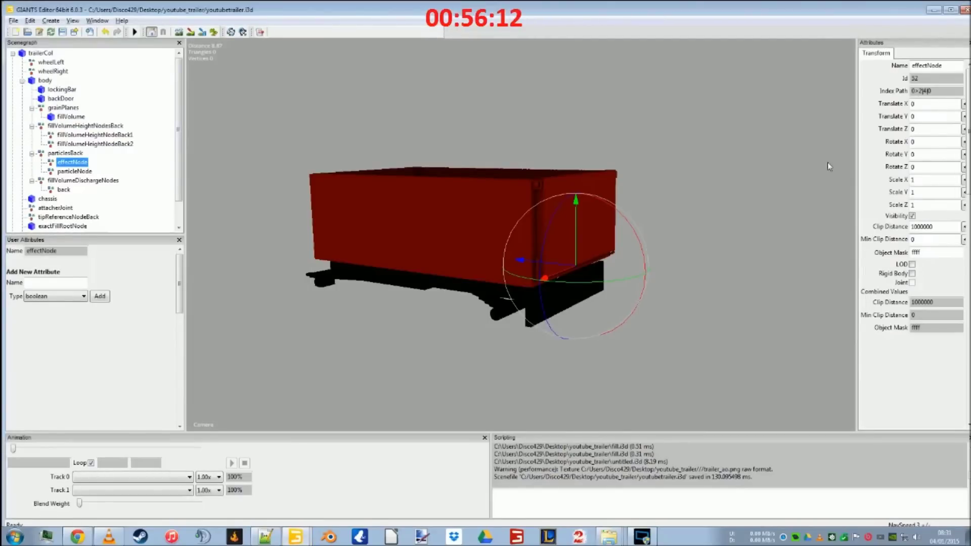
left_click(916, 142)
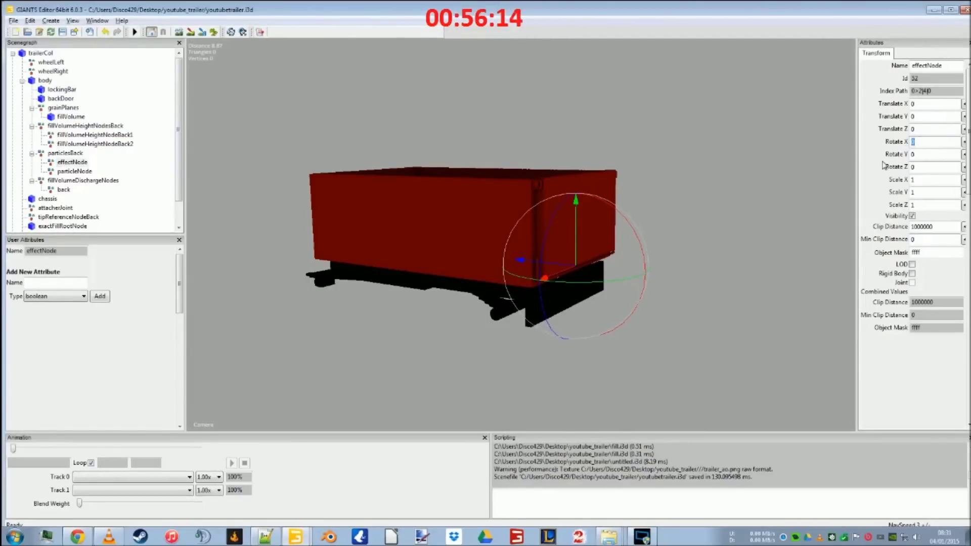
type("45")
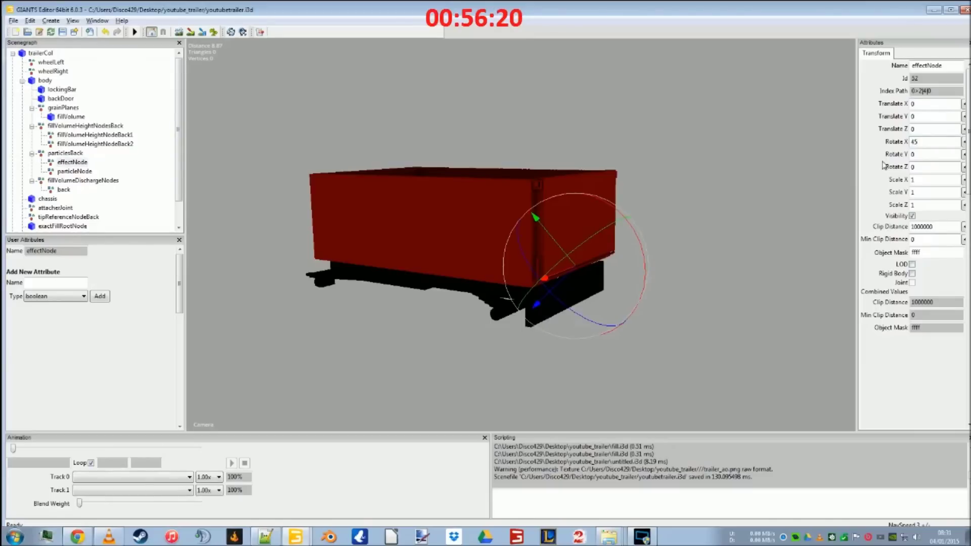
key("BackSpace")
key("BackSpace")
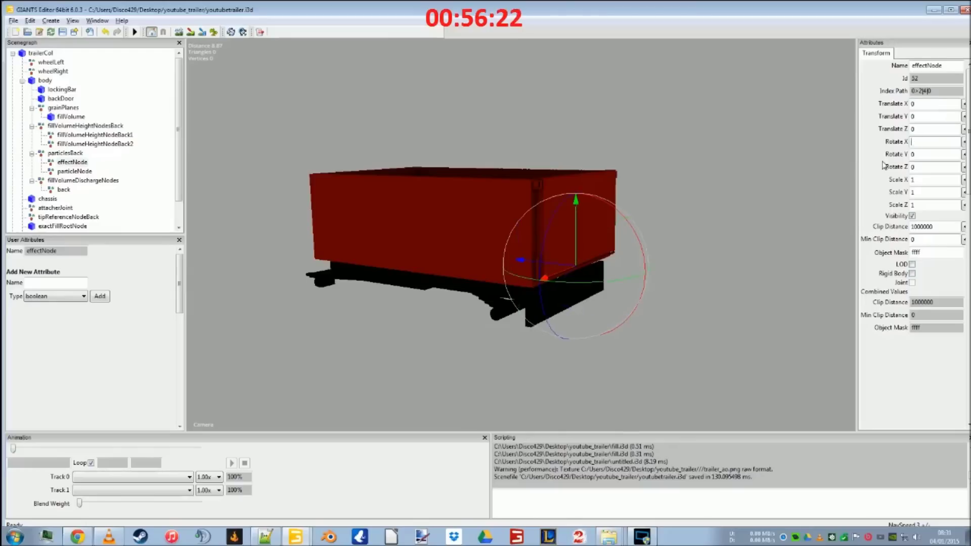
Save youtubetrailer.i3d in GIANTS Editor and youtubeTrailer.xml in Notepad++
left_click(62, 31)
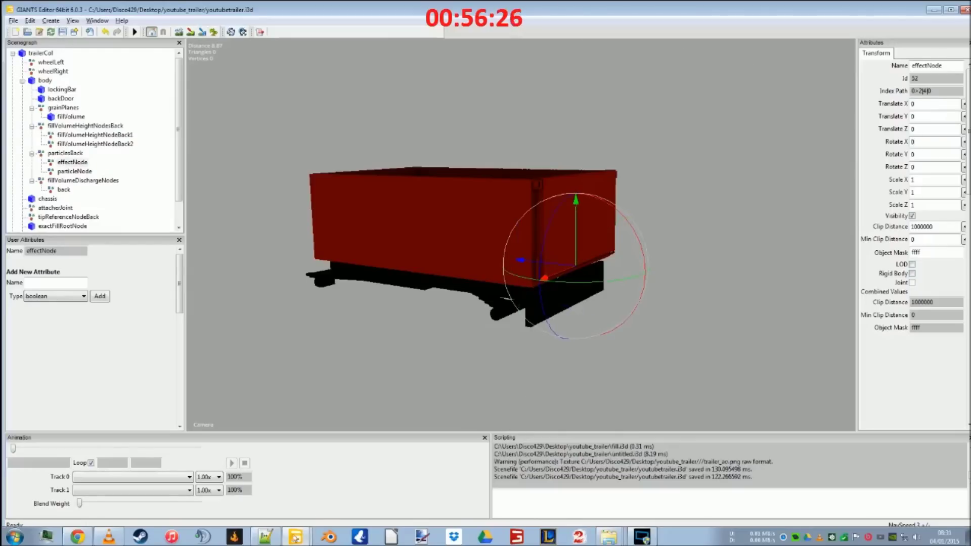
left_click(267, 537)
left_click(35, 28)
scroll(222, 282, "down", 4)
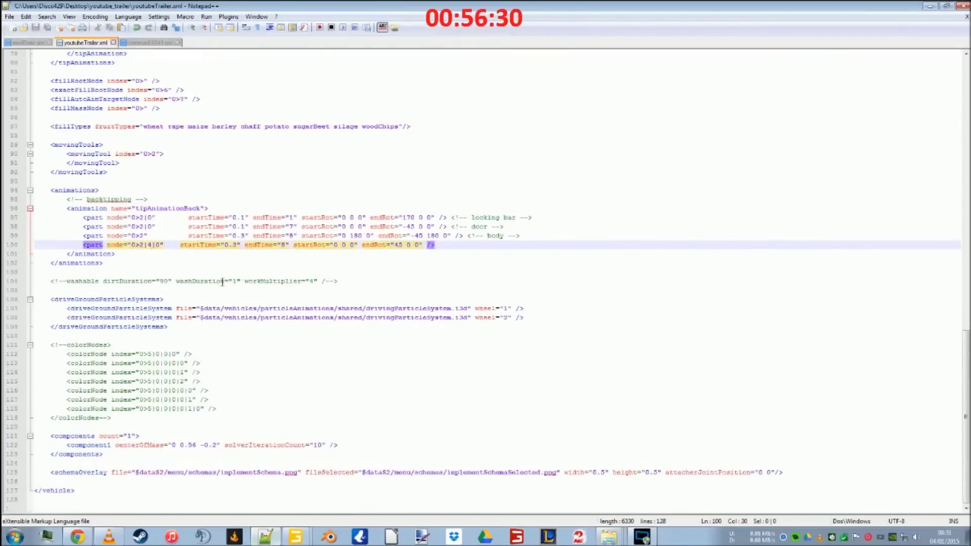
scroll(223, 281, "up", 20)
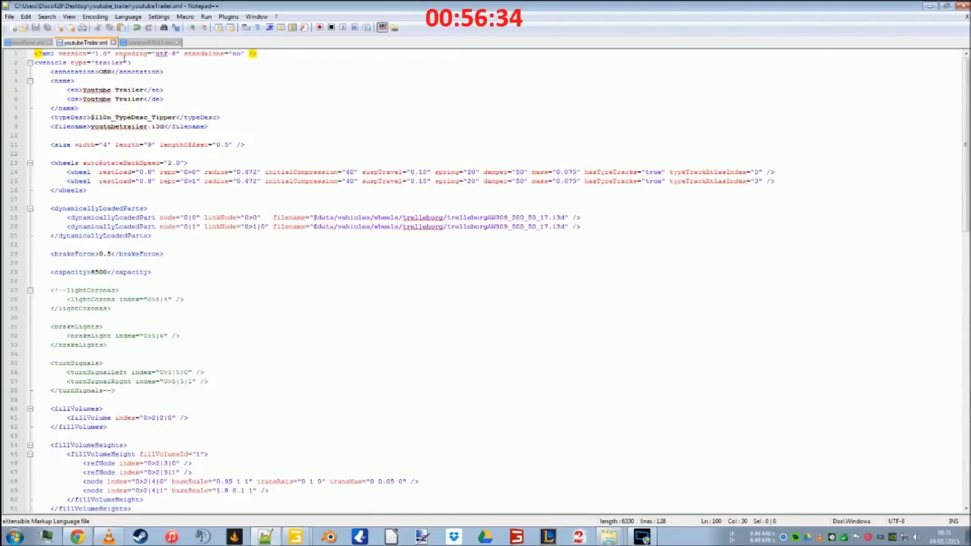
left_click(930, 6)
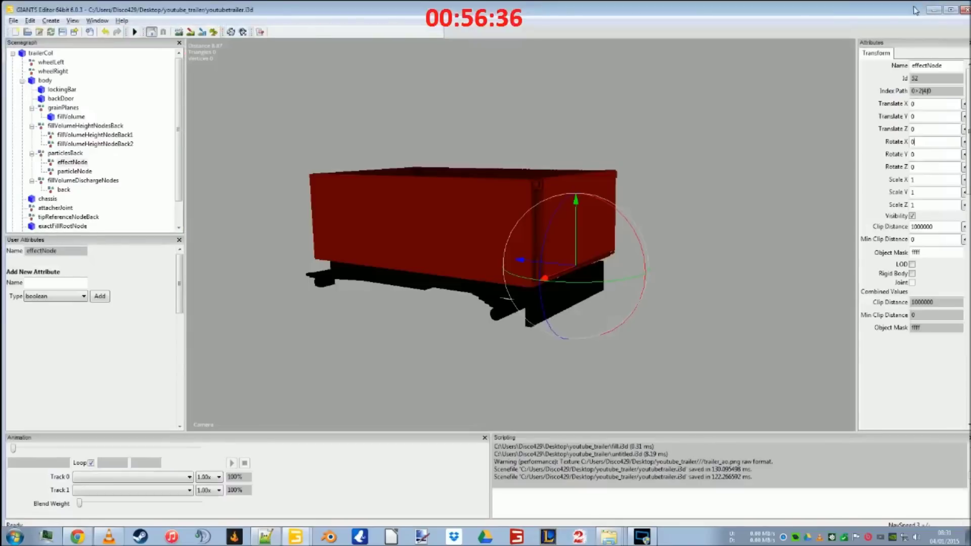
left_click(63, 33)
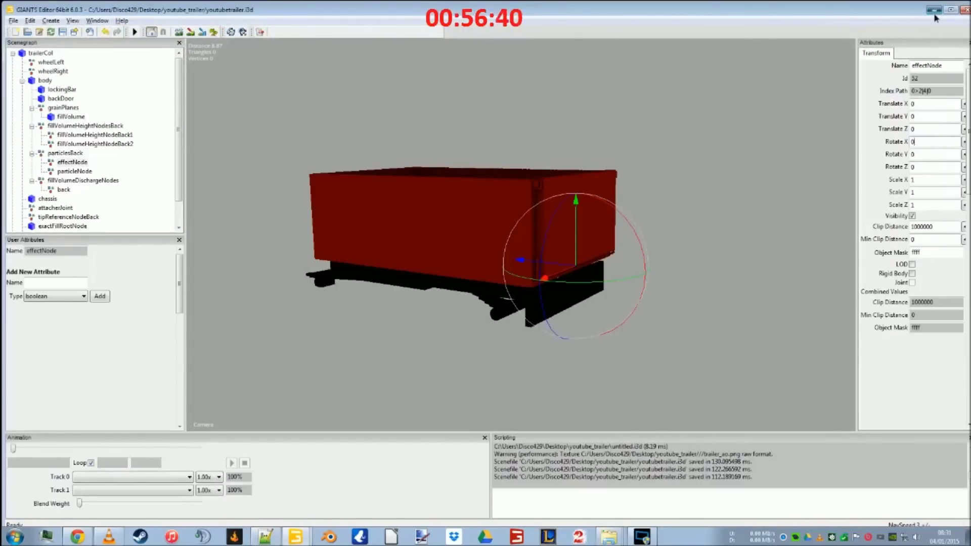
Copy the youtube_trailer folder from the desktop into the FarmingSimulator2015 mods folder
left_click(934, 10)
left_click(933, 10)
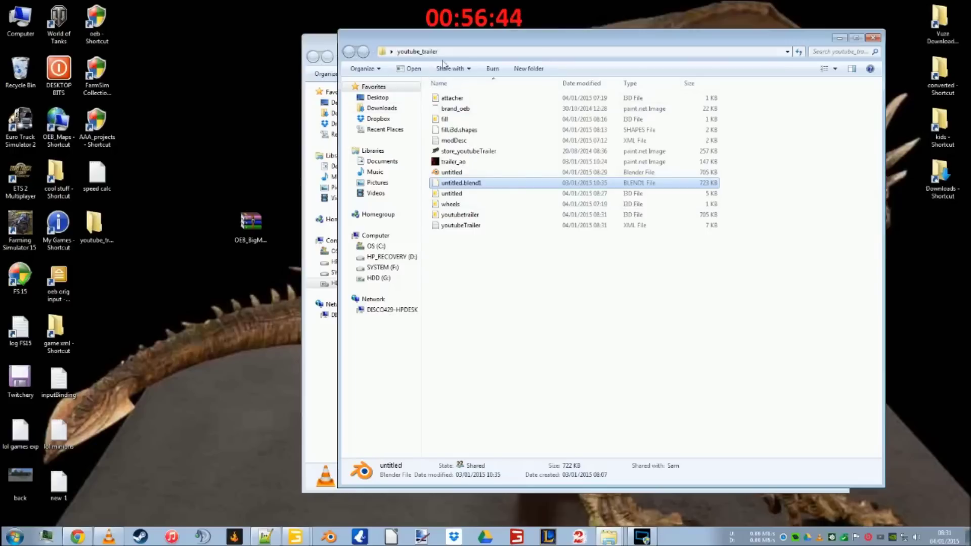
double_click(20, 276)
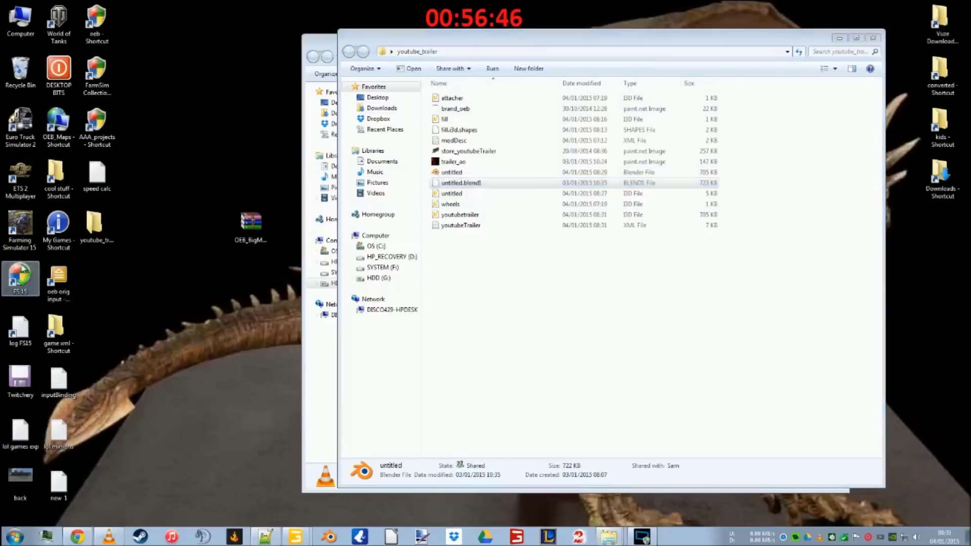
double_click(426, 115)
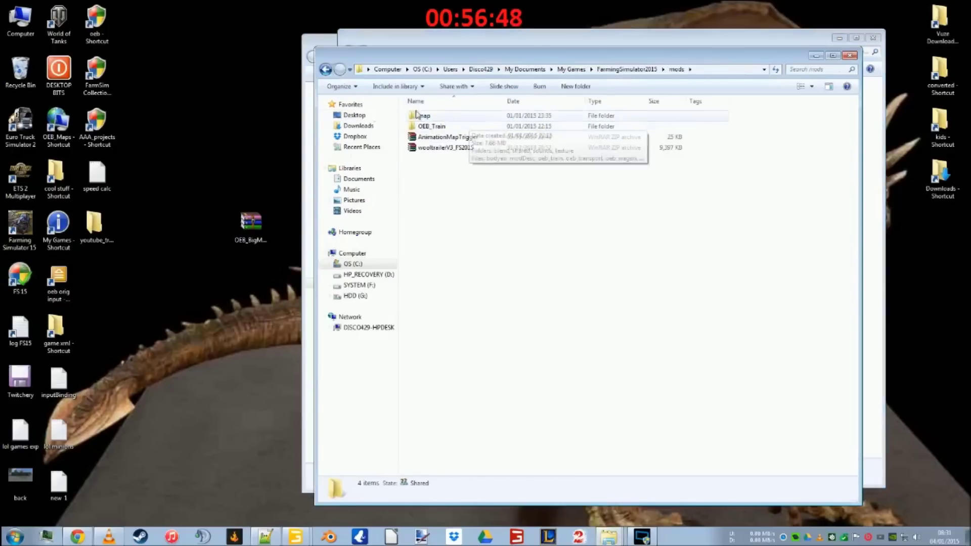
right_click(108, 238)
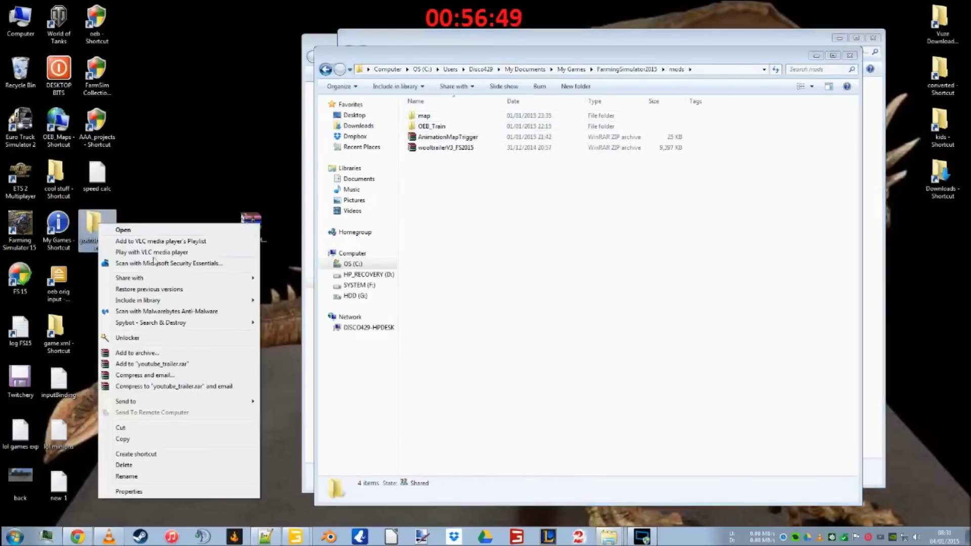
left_click(122, 439)
right_click(506, 313)
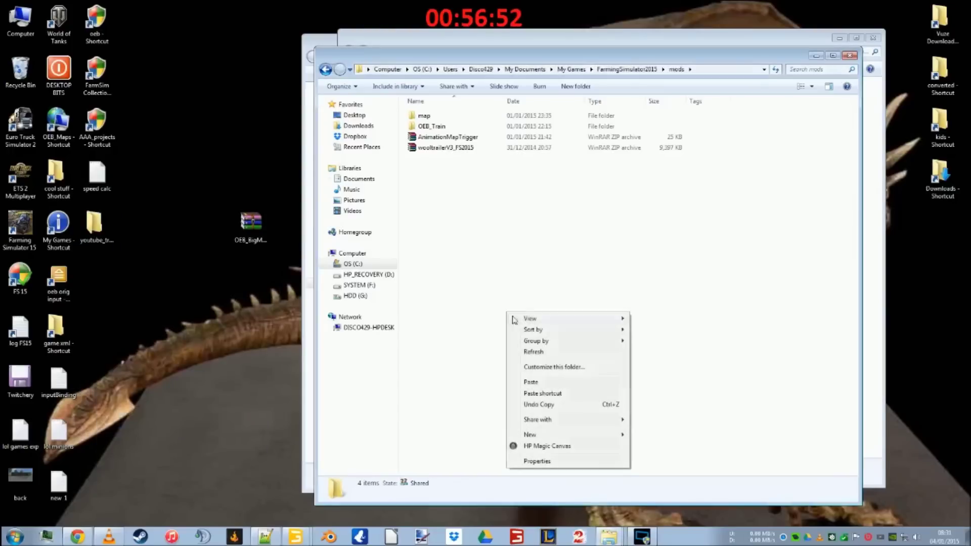
left_click(531, 383)
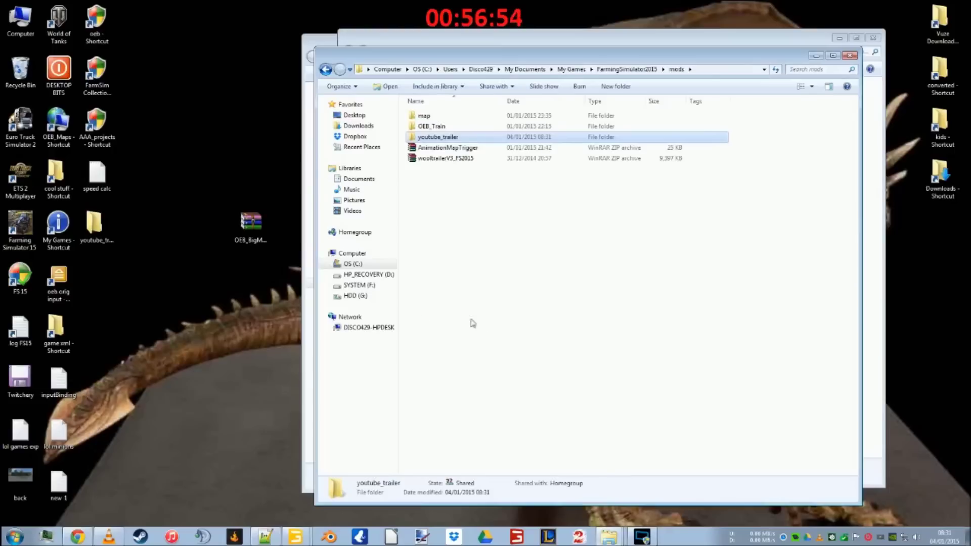
Launch Farming Simulator 15 and start a new career on the Bjornholm map in an unused savegame, declining the guided tour
double_click(21, 226)
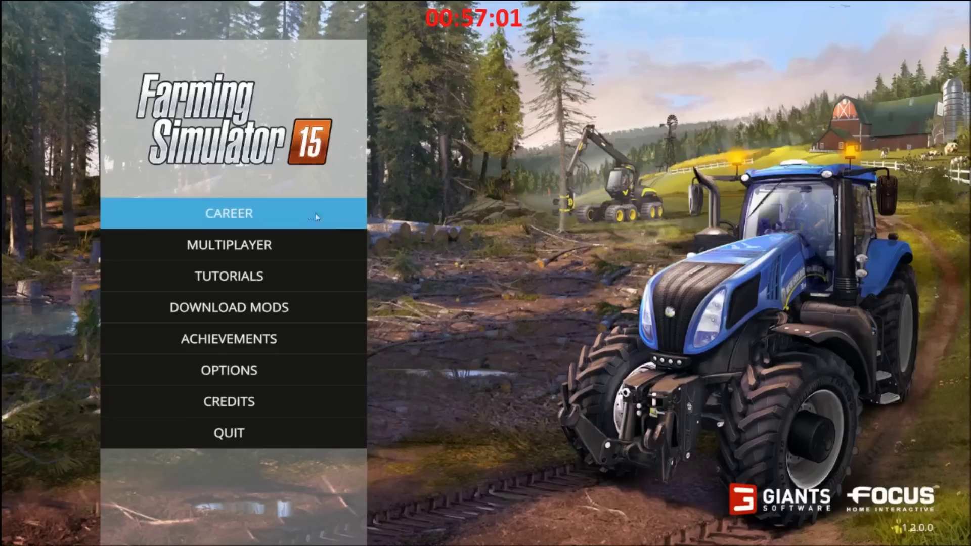
left_click(315, 217)
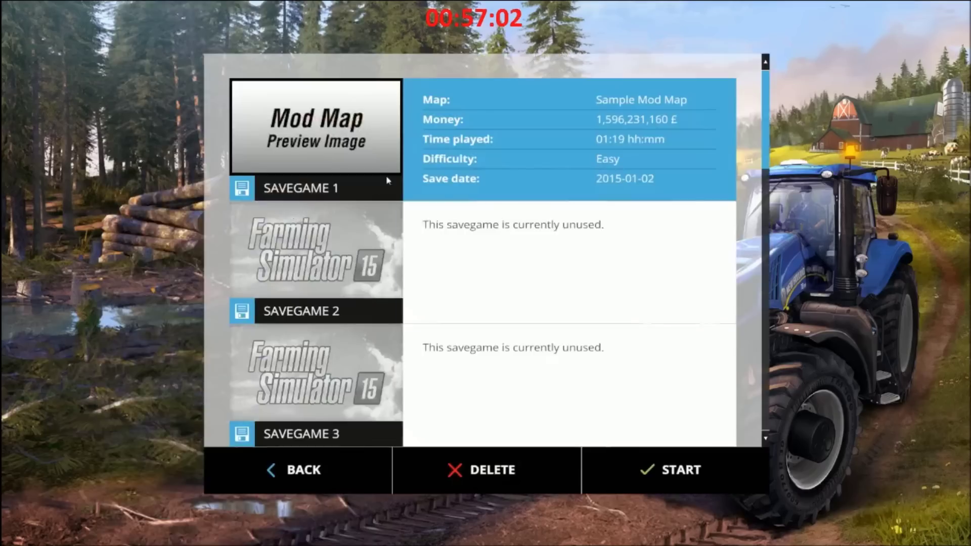
left_click(374, 182)
left_click(369, 225)
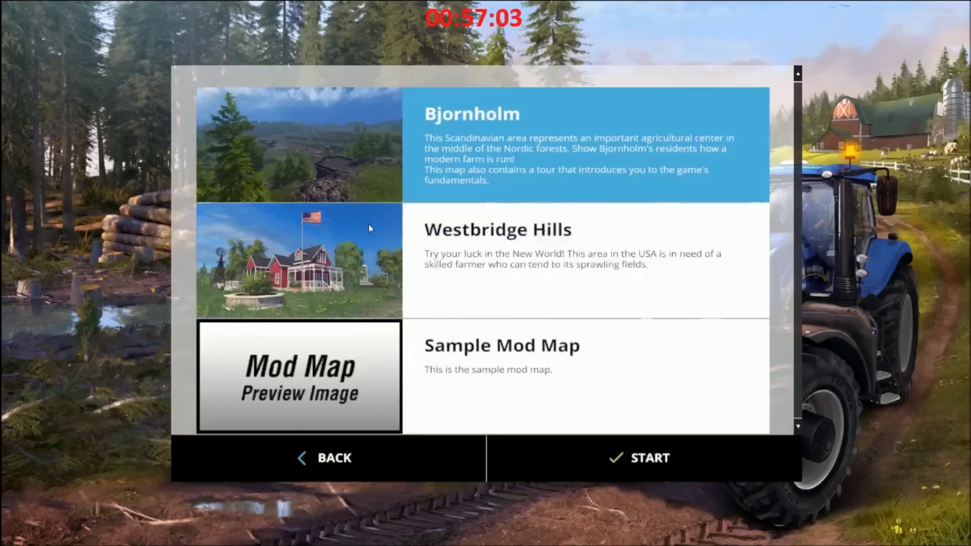
left_click(381, 155)
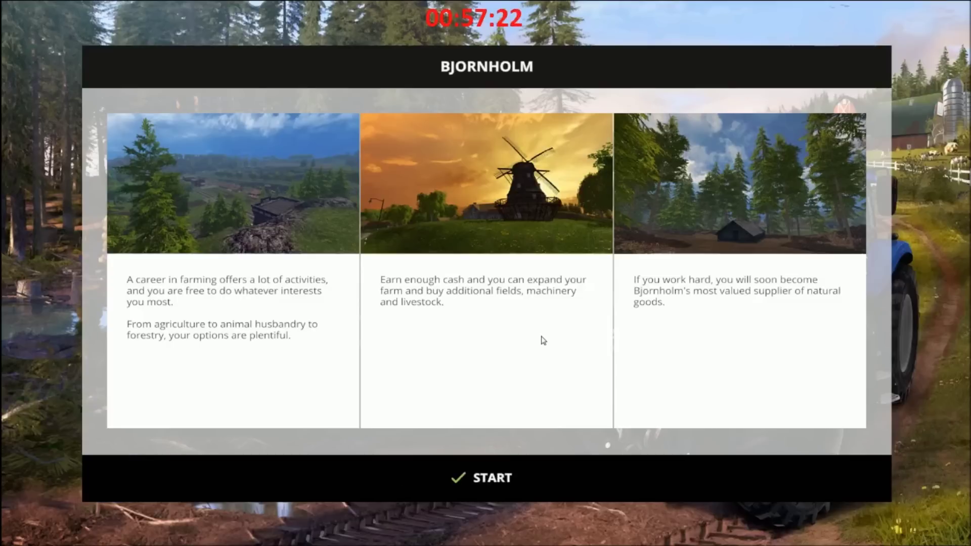
left_click(547, 479)
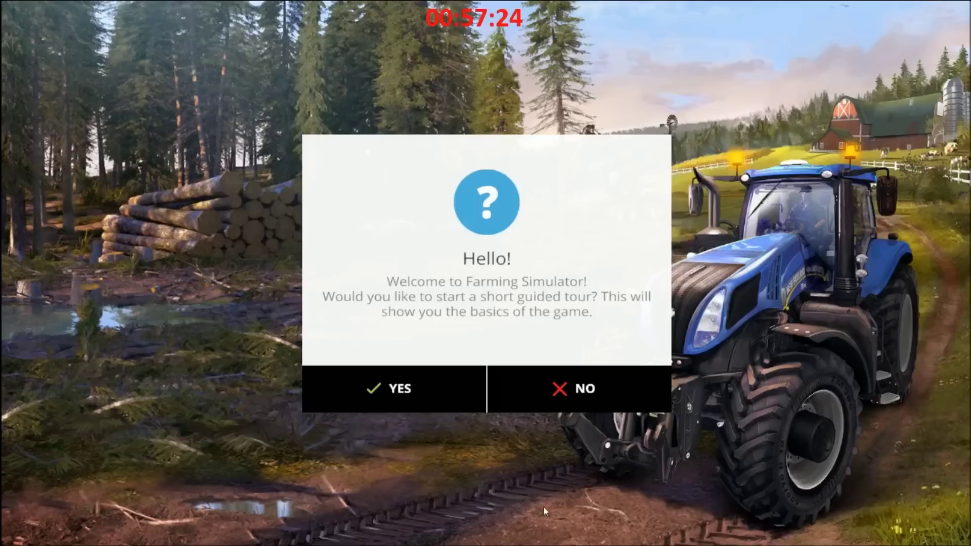
left_click(540, 401)
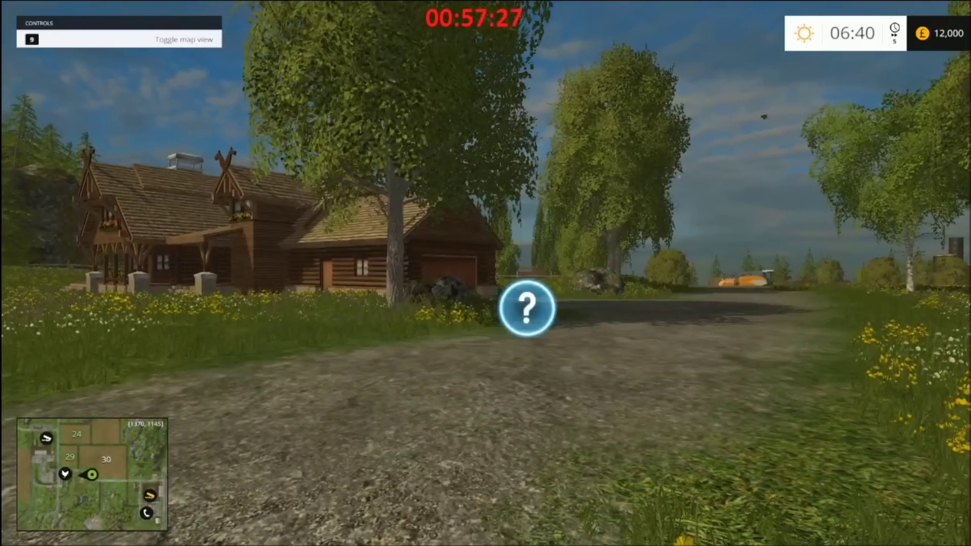
Open the garage from the in-game shop and sell the H 488 tractor
key("p")
left_click(511, 504)
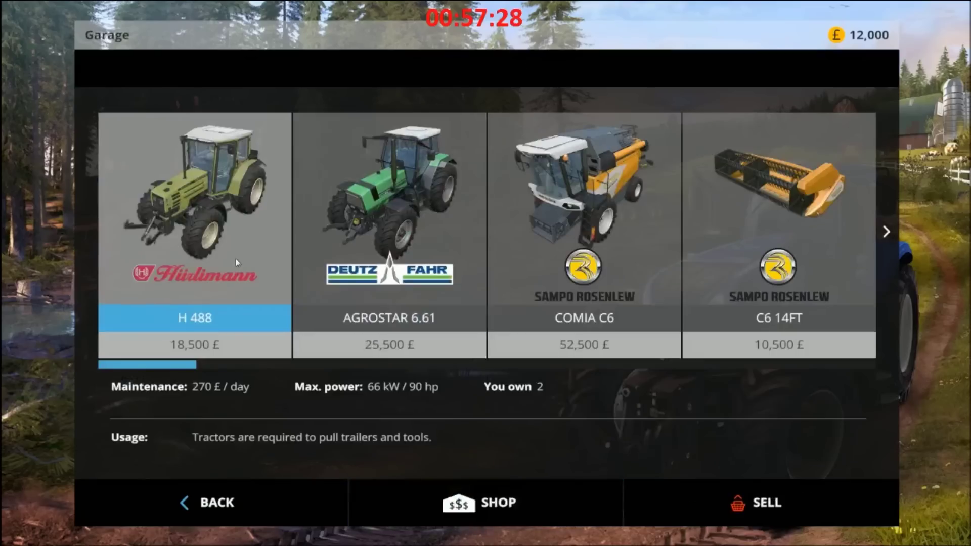
key("Return")
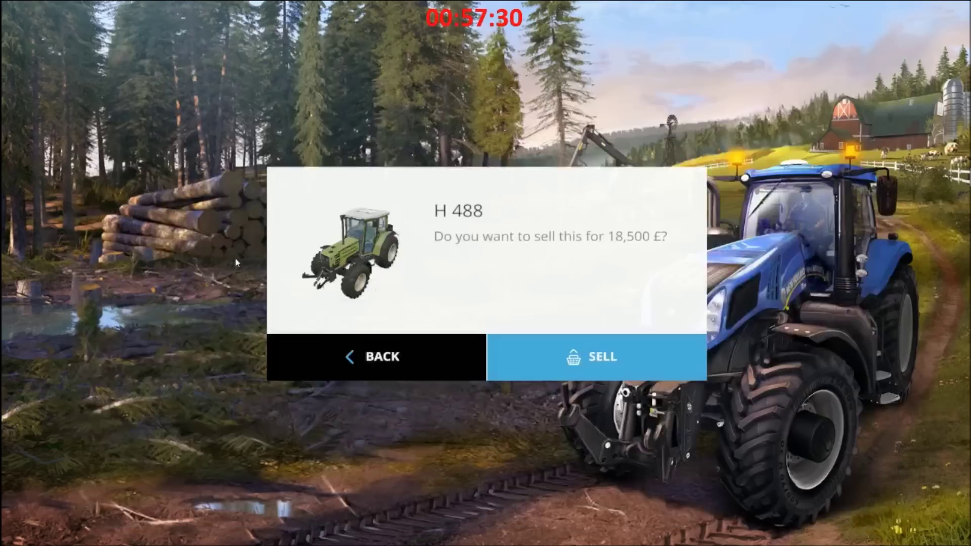
key("Right")
key("Right")
key("Right")
key("Return")
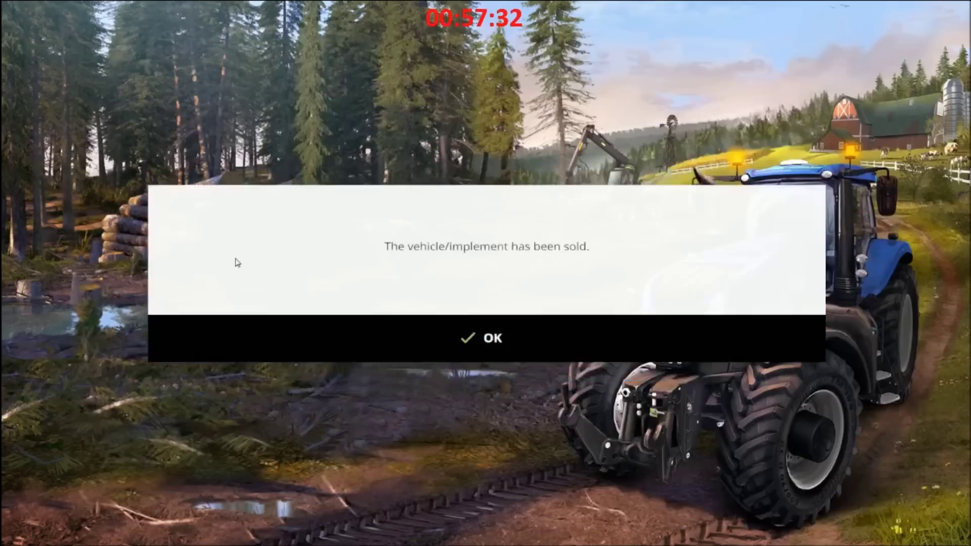
Sell all remaining vehicles and implements in the garage, including the Suer SB 700 and SB 1000 weights
key("Return")
key("Return")
key("Return")
key("Return")
key("Return")
key("Return")
key("Return")
key("Return")
key("Return")
key("Return")
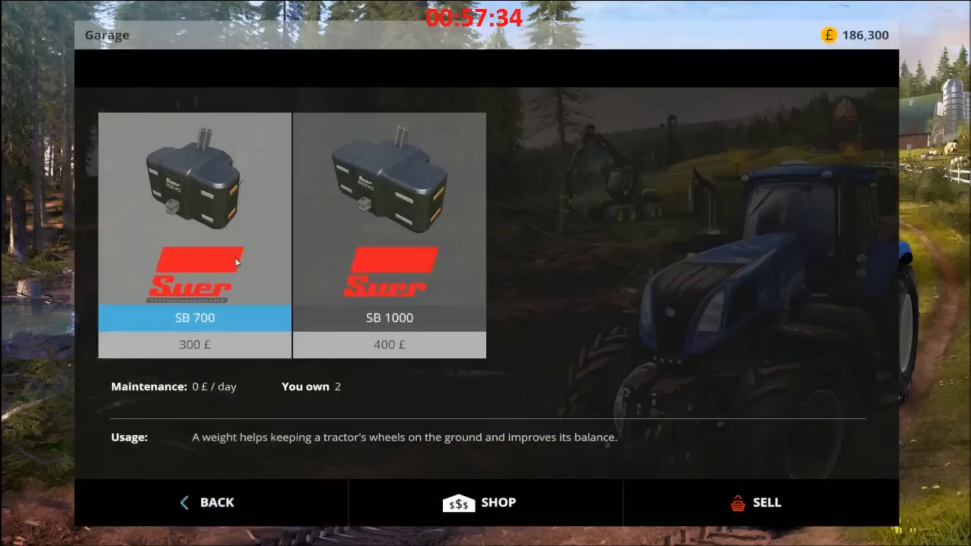
key("Return")
key("Return")
key("Return")
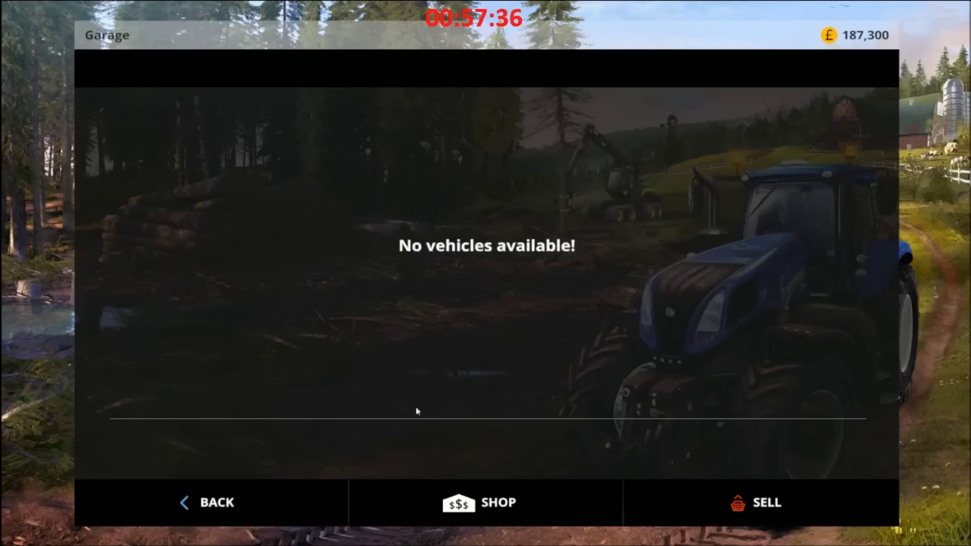
Switch from the garage to the shop's tractors category and buy a Hürlimann H 488
left_click(521, 490)
left_click(210, 255)
key("Return")
key("Return")
key("Return")
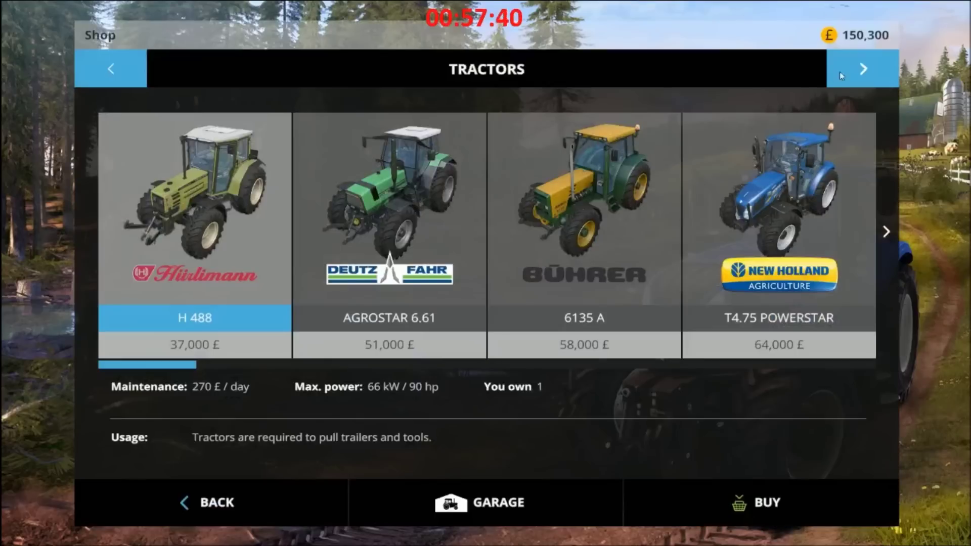
Buy the Youtube Trailer from the mods tippers category in its default color
left_click(839, 72)
left_click(269, 503)
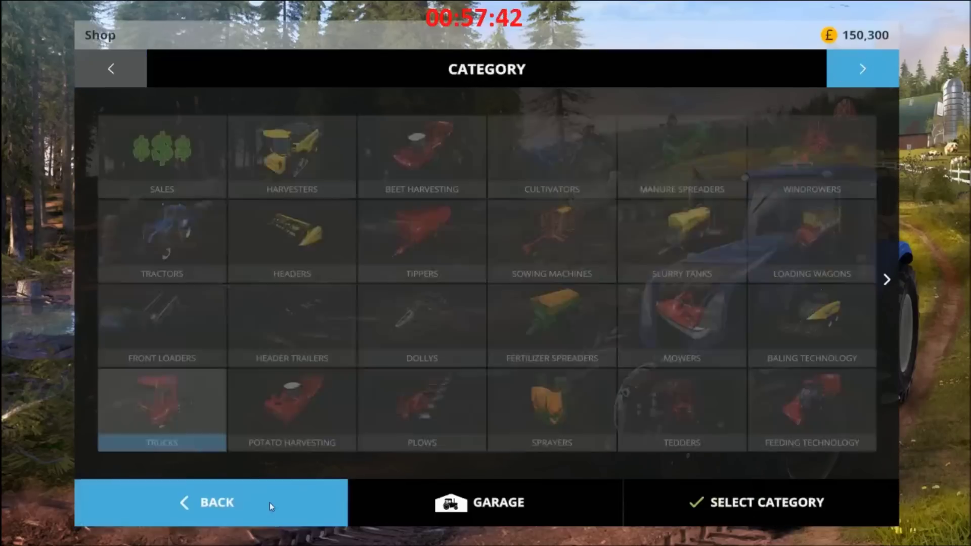
left_click(863, 68)
left_click(862, 68)
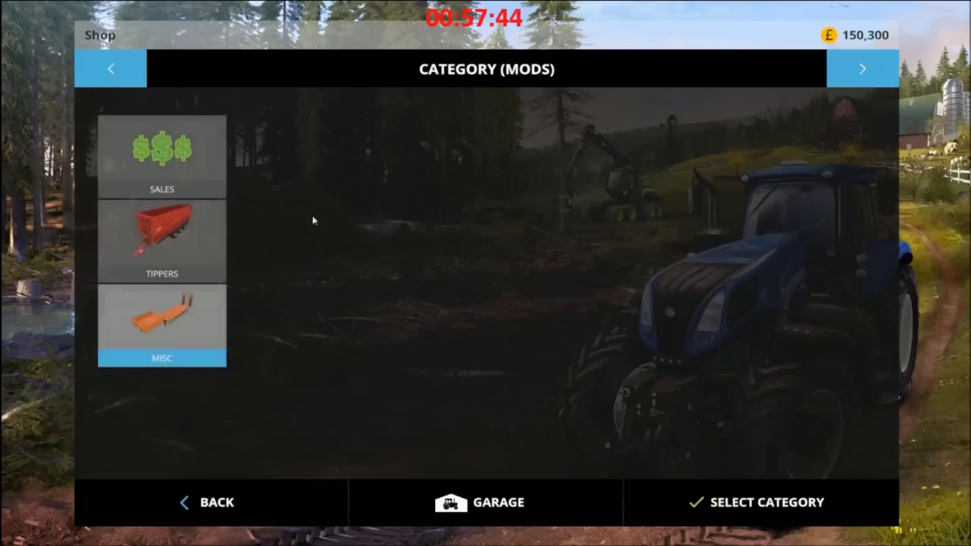
left_click(176, 241)
left_click(243, 213)
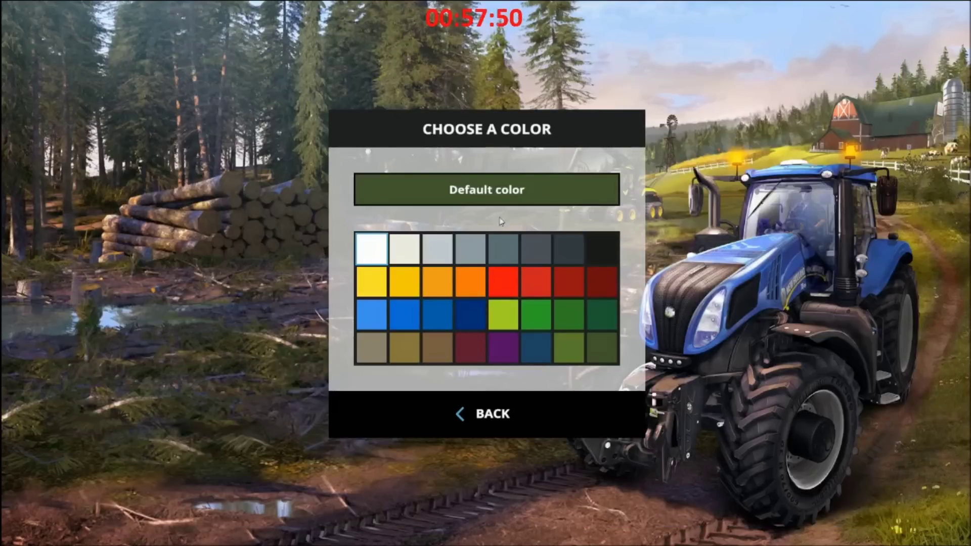
left_click(475, 197)
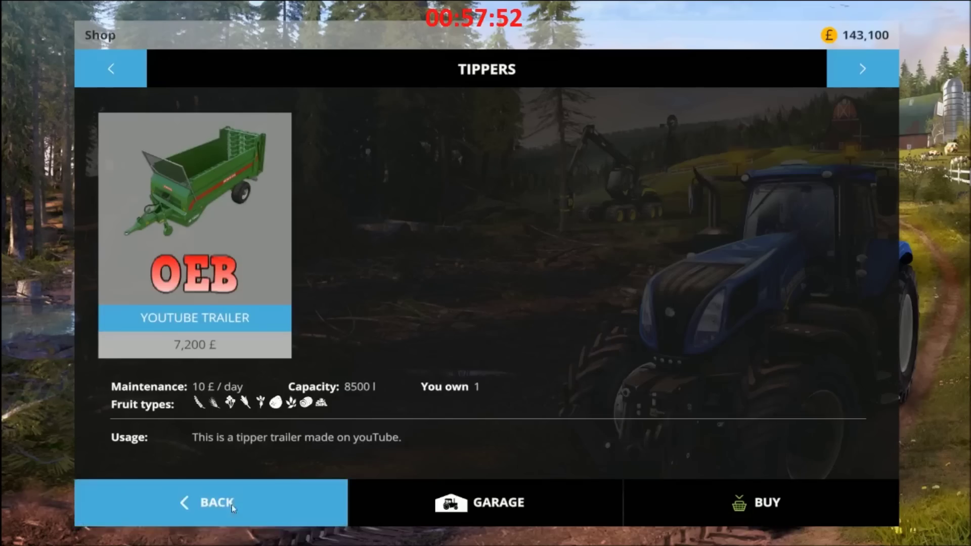
Leave the shop, enter the new tractor beside the trailer and show the console log to check for script errors
left_click(232, 504)
left_click(232, 504)
key("Tab")
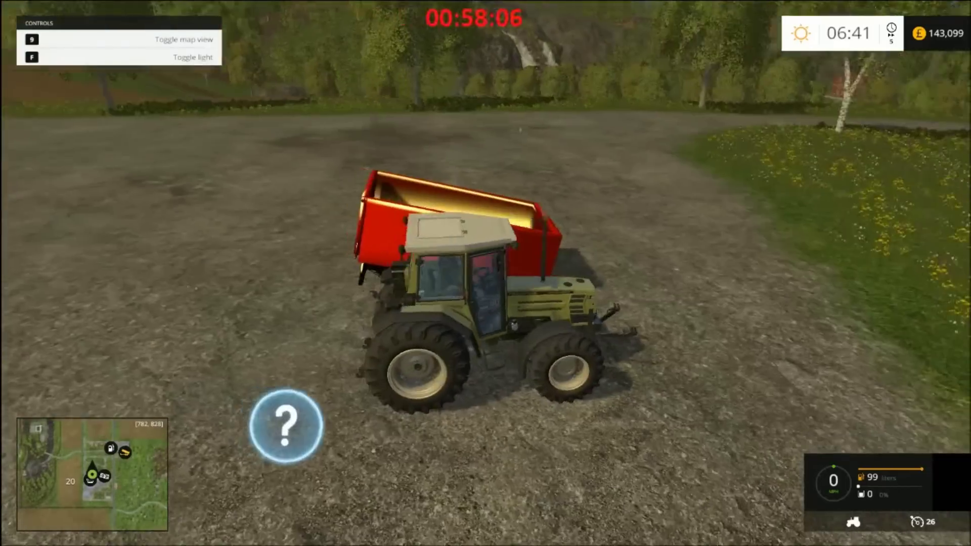
key("grave")
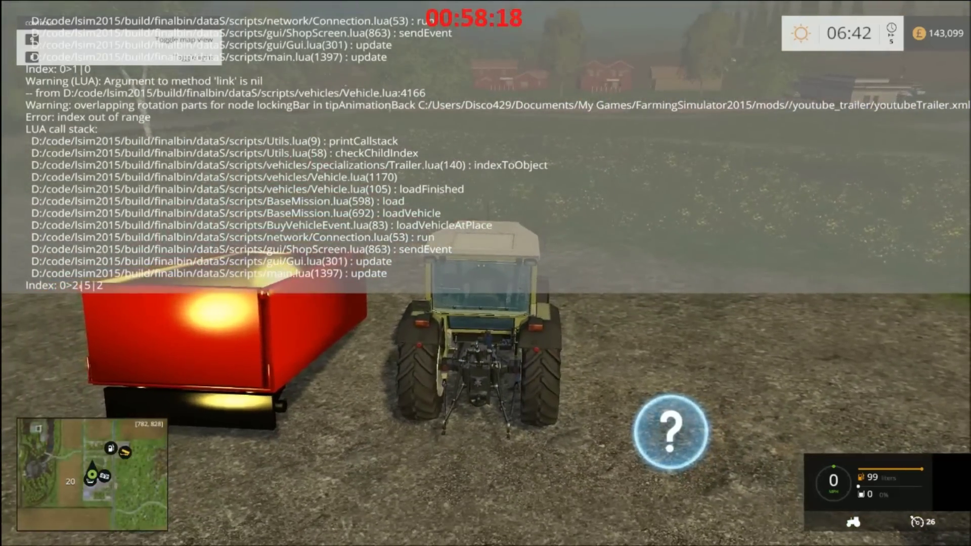
Save the career game and quit Farming Simulator 15 to the desktop
key("Escape")
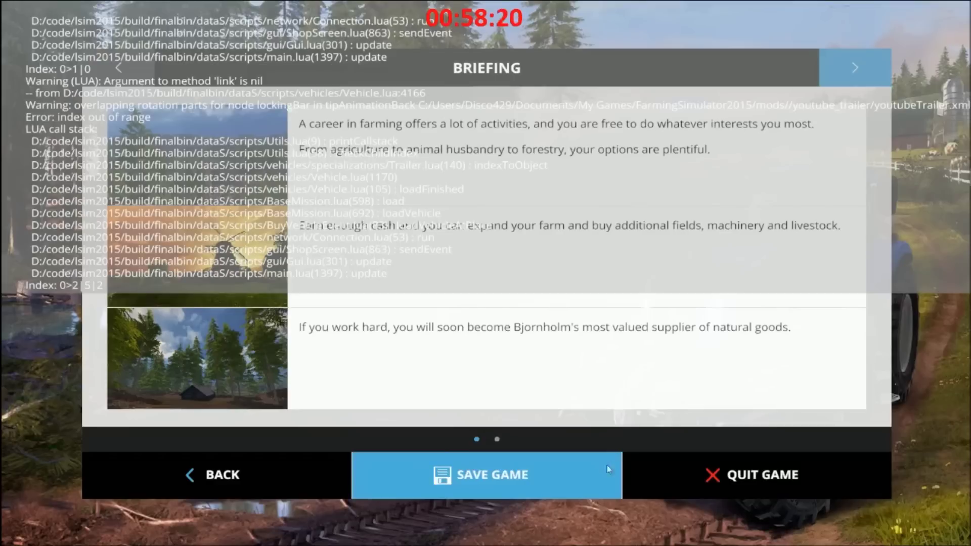
left_click(595, 475)
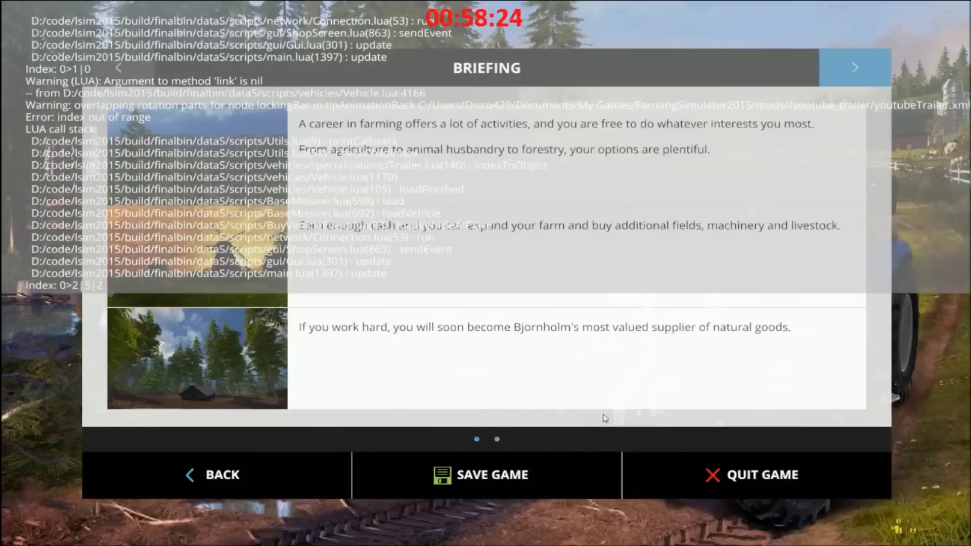
left_click(691, 472)
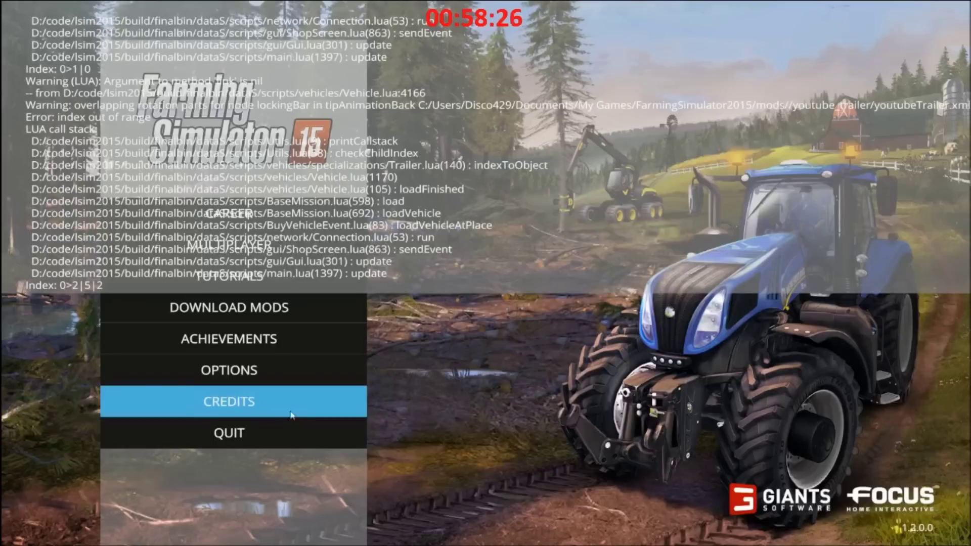
left_click(271, 425)
In Notepad++, set the second dynamicallyLoadedPart's linkNode to "0>1" in youtubeTrailer.xml and save the file
left_click(265, 536)
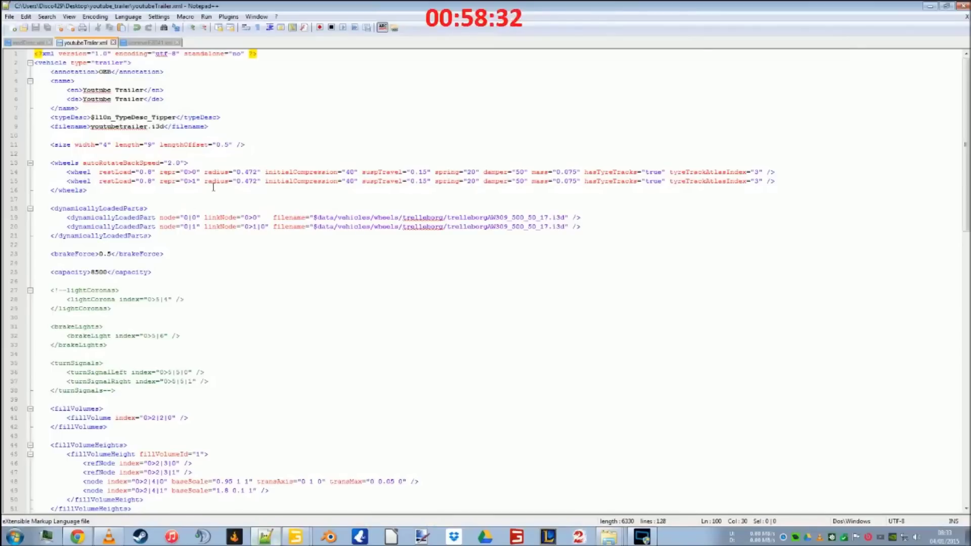
left_click(265, 227)
key("BackSpace")
key("BackSpace")
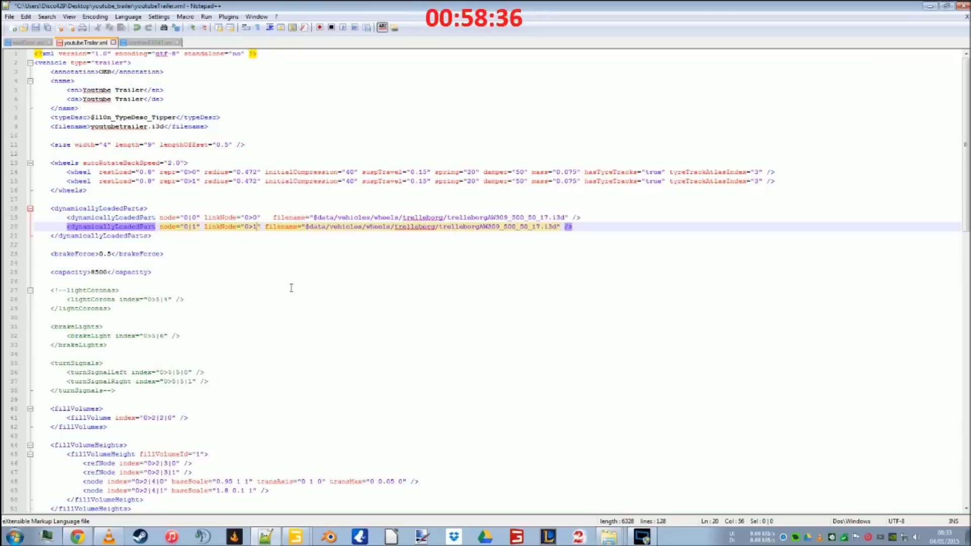
left_click(35, 28)
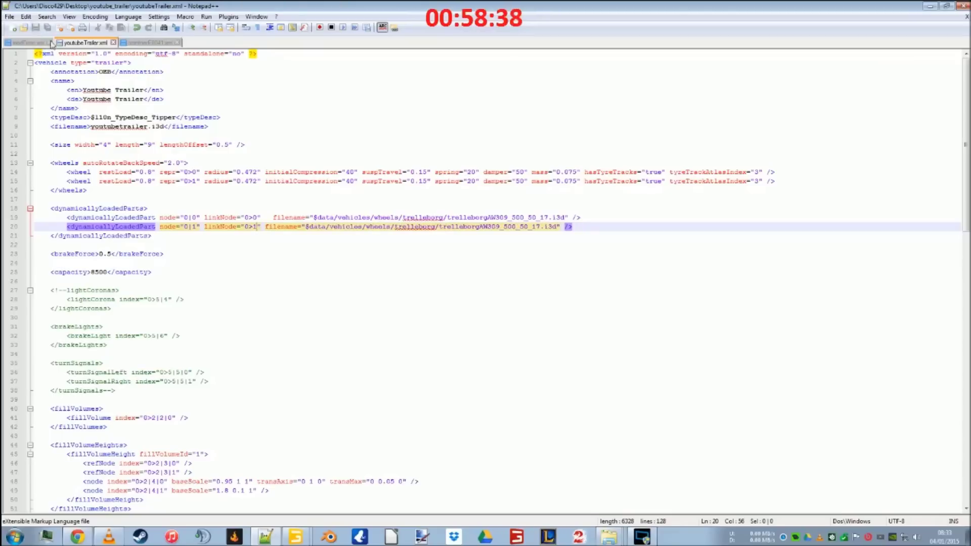
Check the back discharge node's index path in GIANTS Editor, set the fillVolumeDischargeInfo index to "0>2|5|0" in youtubeTrailer.xml and save
scroll(294, 347, "down", 1)
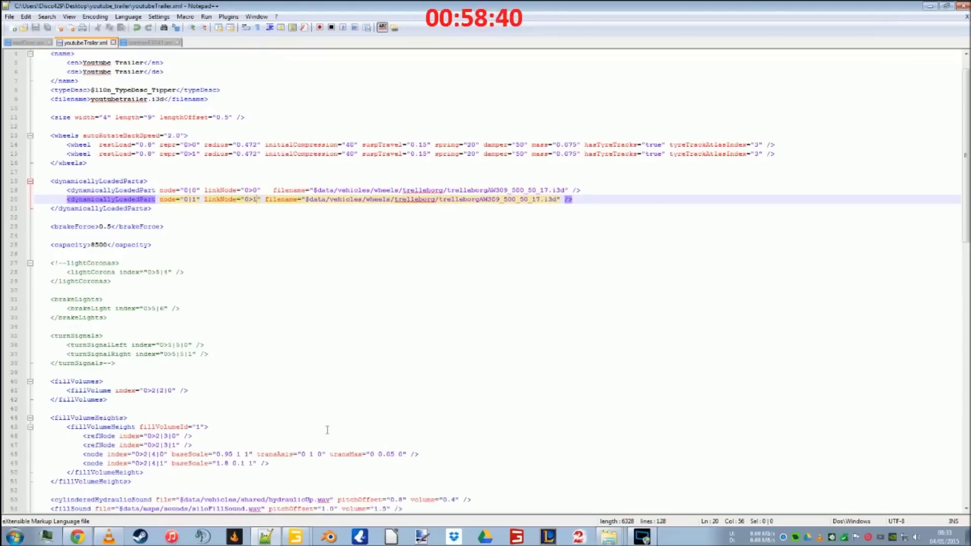
scroll(327, 436, "down", 14)
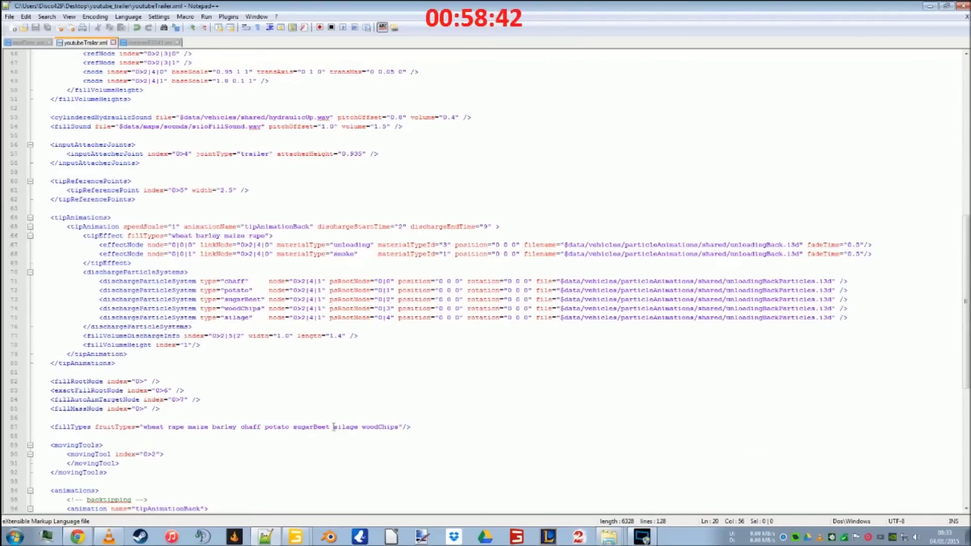
left_click(238, 336)
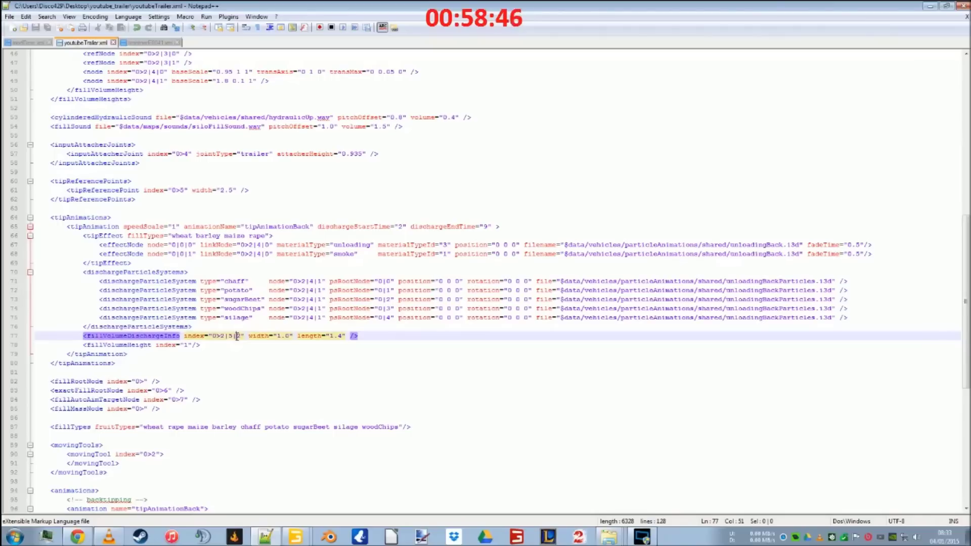
mouse_move(316, 536)
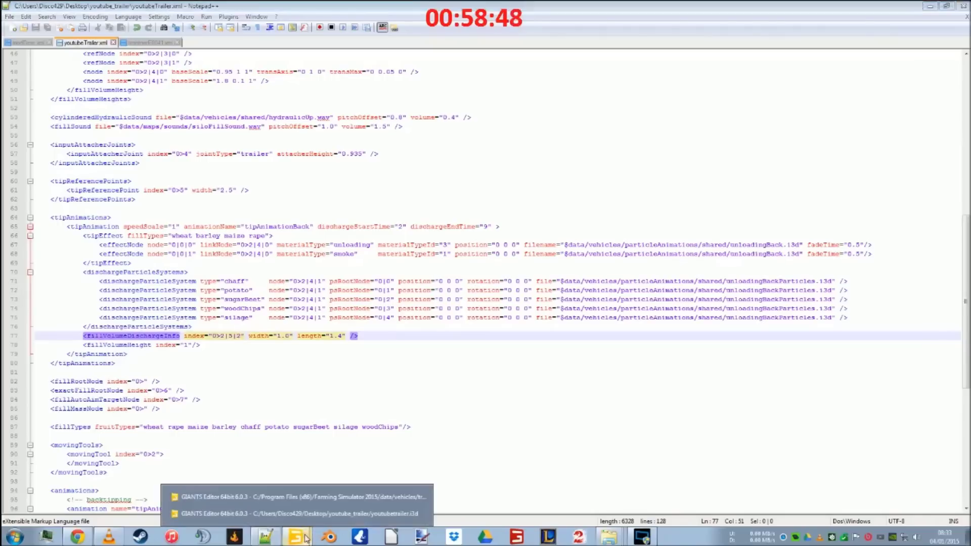
left_click(303, 514)
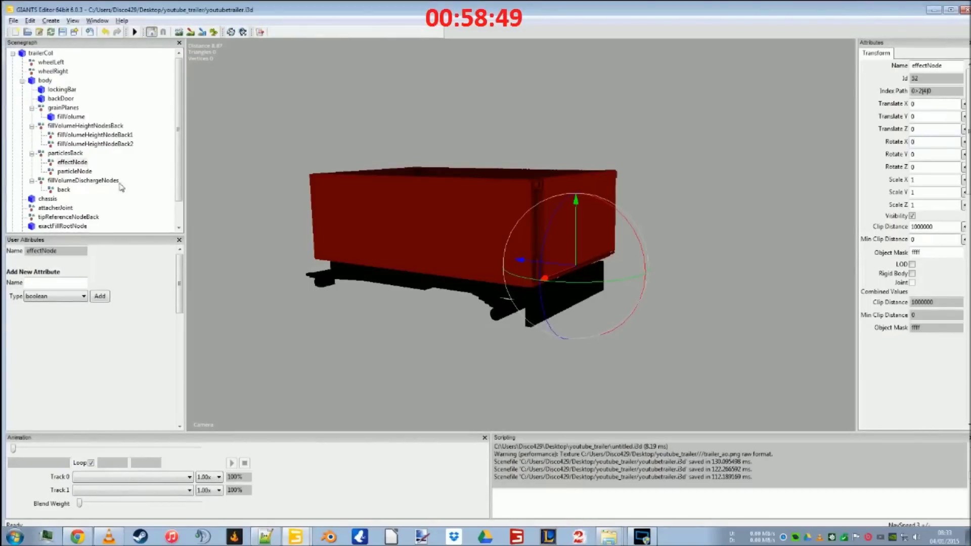
left_click(105, 182)
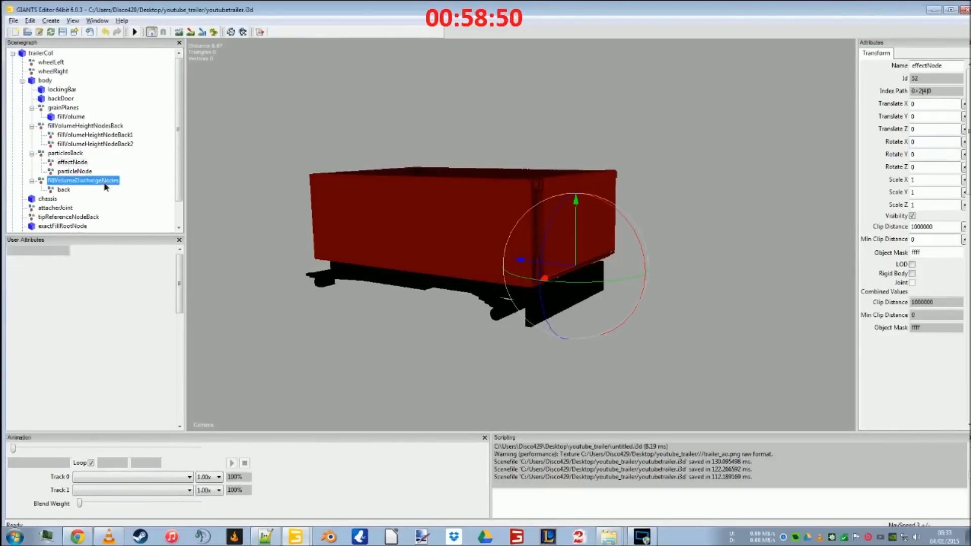
left_click(70, 191)
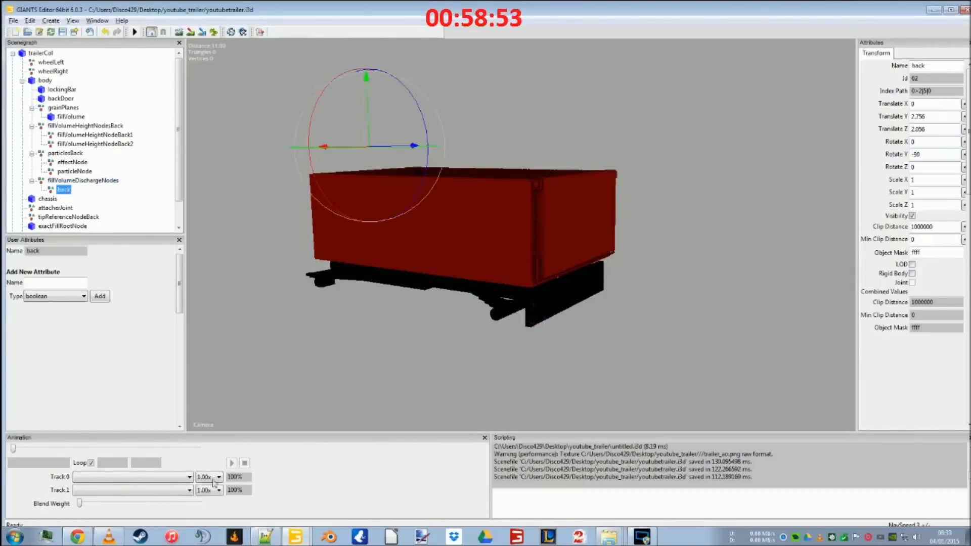
left_click(266, 537)
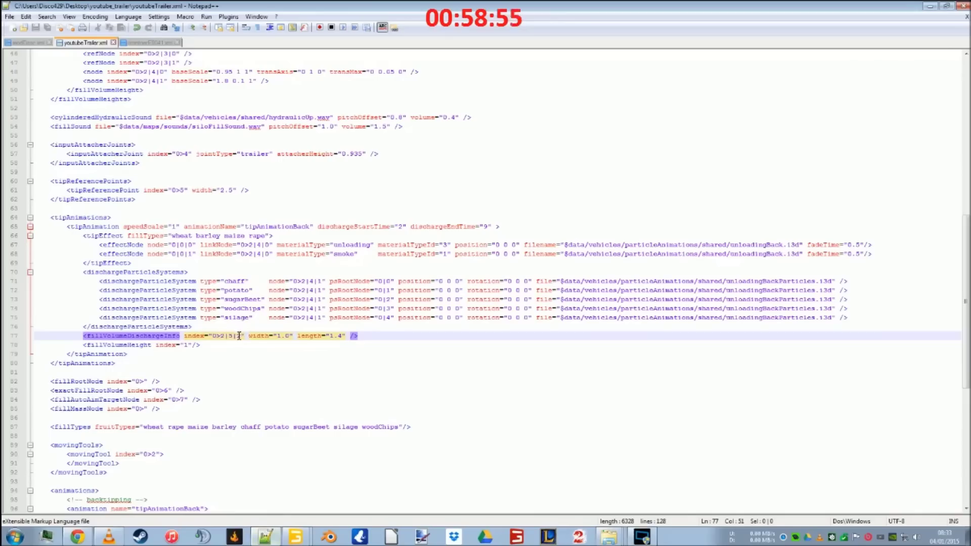
key("Delete")
type("0")
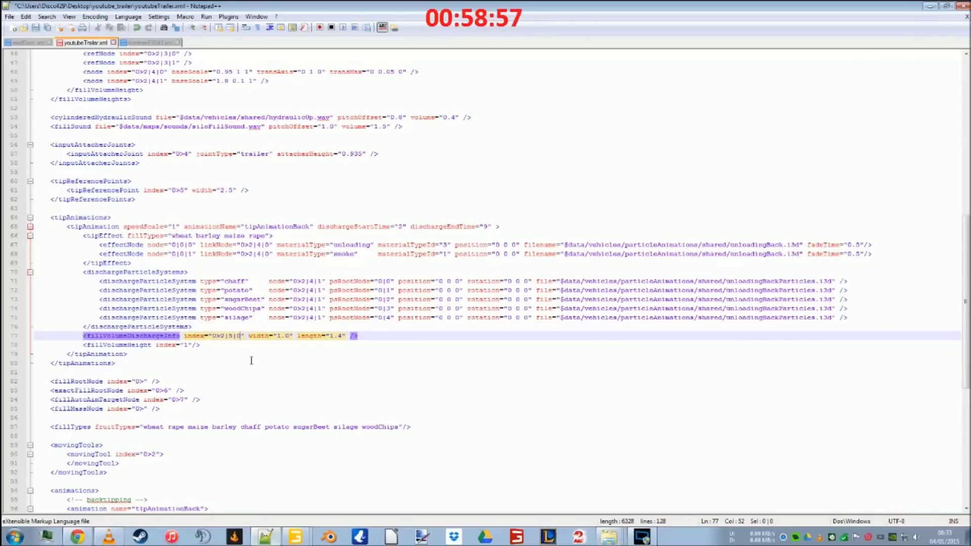
left_click(39, 29)
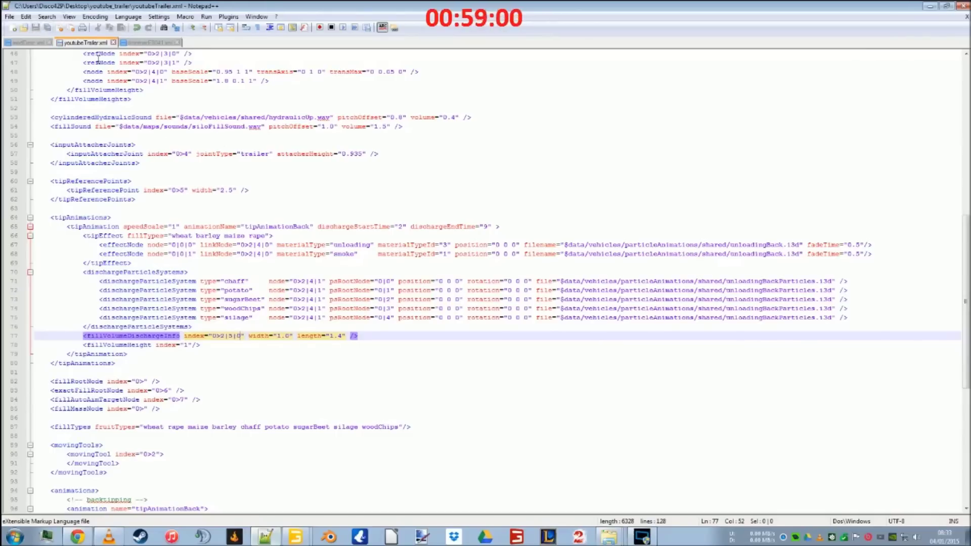
Minimize the editors and delete the outdated youtube_trailer folder from the FarmingSimulator2015 mods folder
left_click(929, 7)
left_click(936, 9)
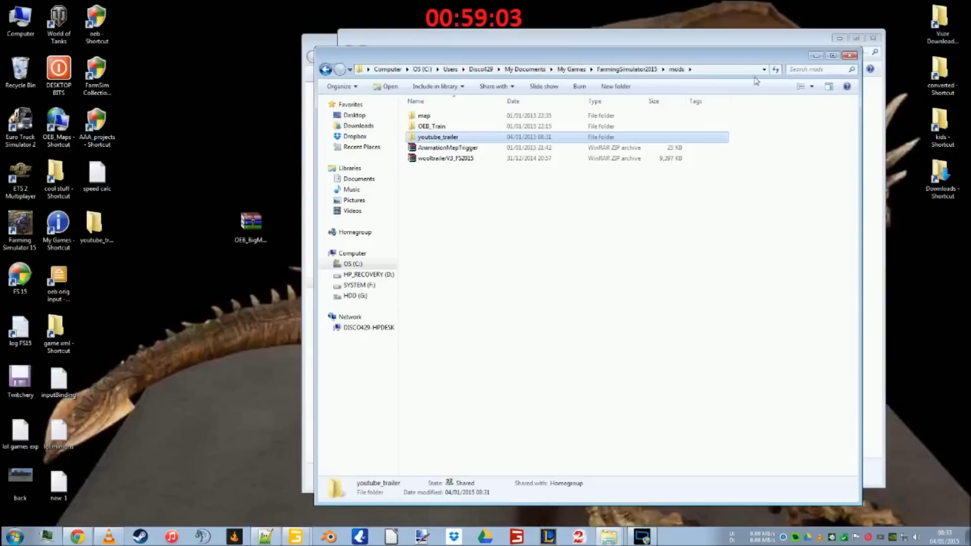
left_click_drag(639, 60, 375, 184)
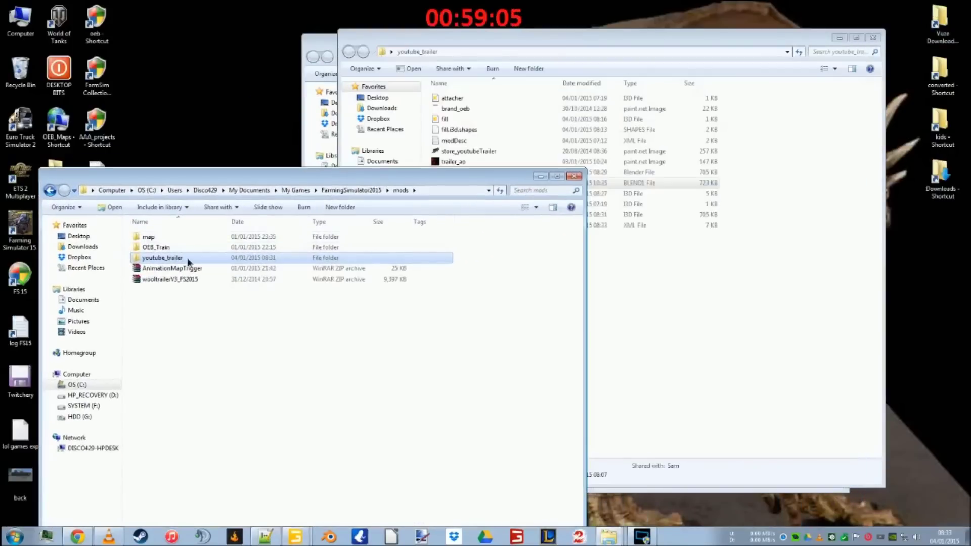
key("F2")
key("BackSpace")
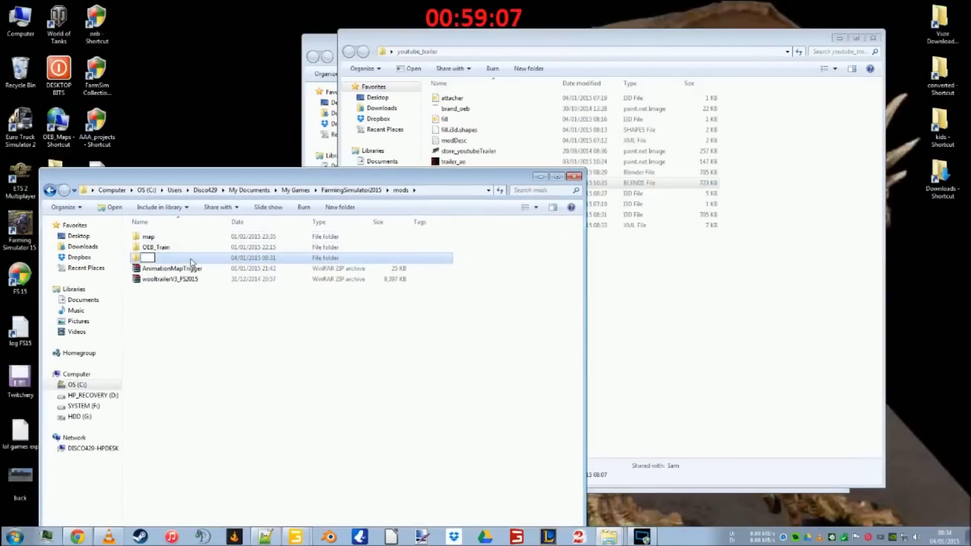
key("Escape")
key("Delete")
key("Return")
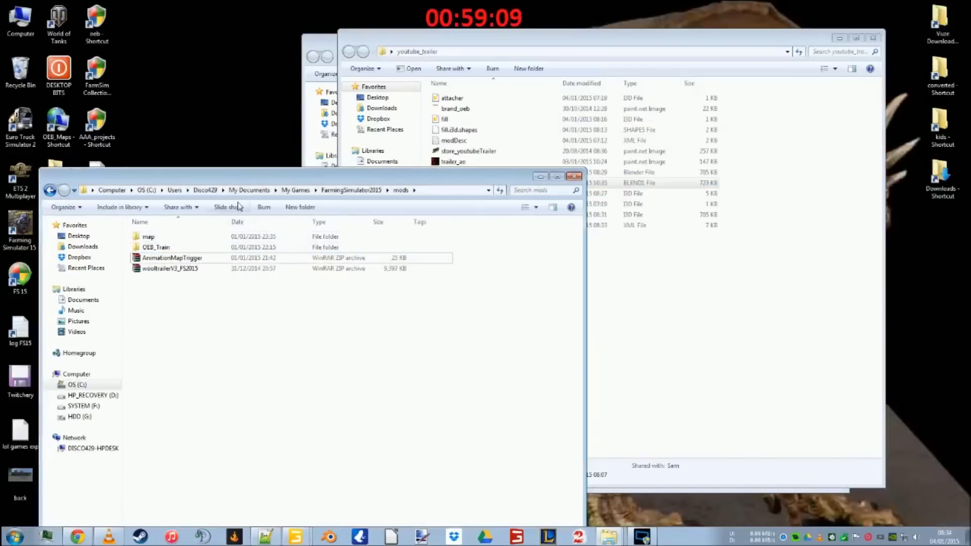
Copy the updated youtube_trailer folder from the desktop into the mods folder
left_click_drag(242, 177, 507, 31)
right_click(112, 226)
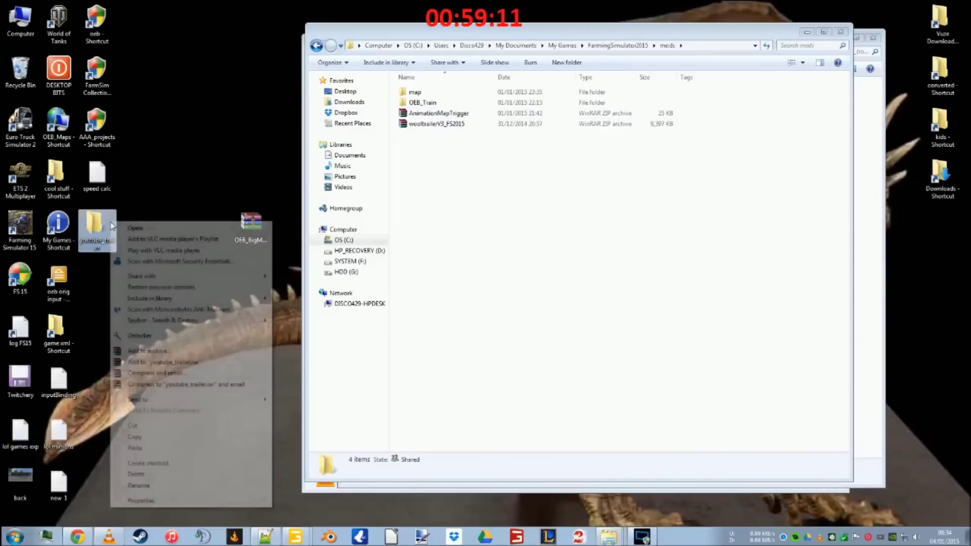
left_click(146, 438)
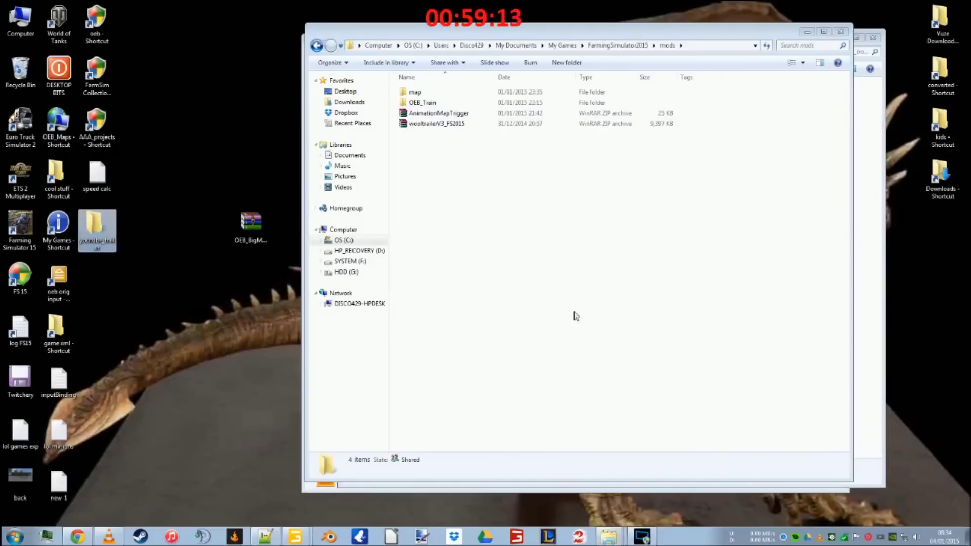
right_click(587, 310)
left_click(624, 381)
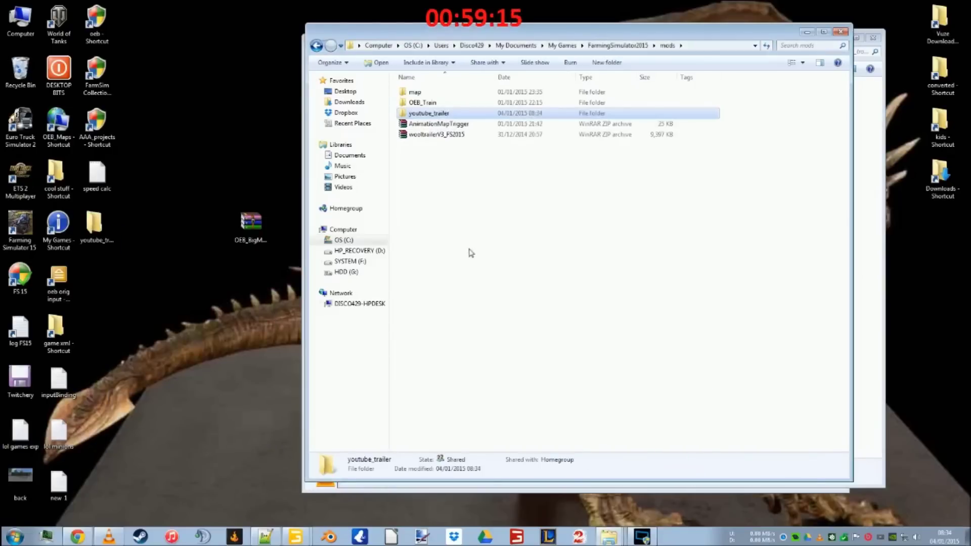
Launch Farming Simulator 15 and load the Bjornholm career from Savegame 2
left_click(24, 228)
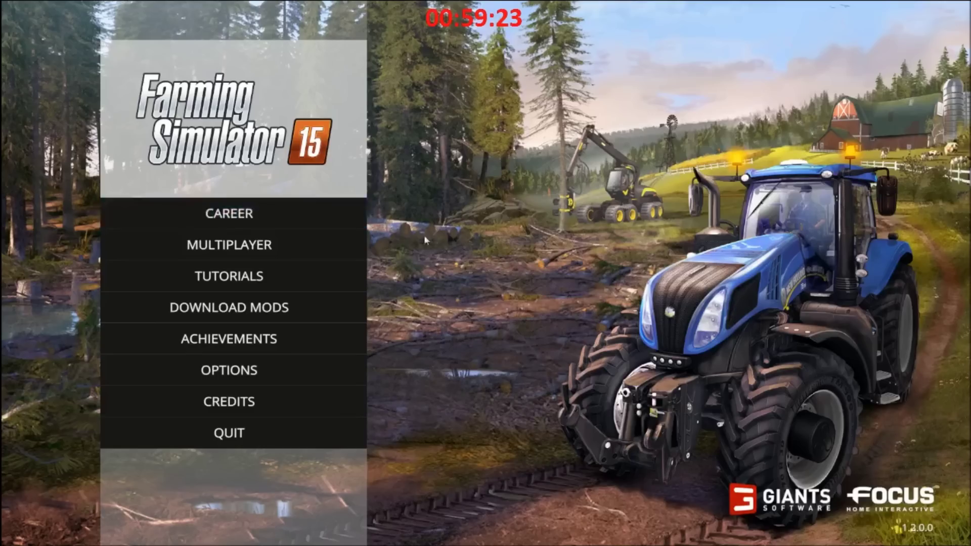
left_click(349, 214)
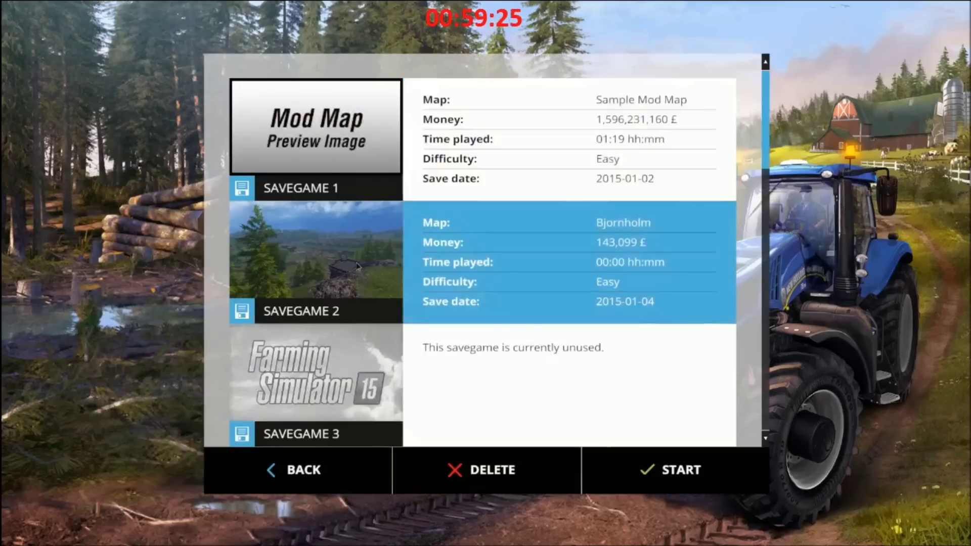
double_click(357, 266)
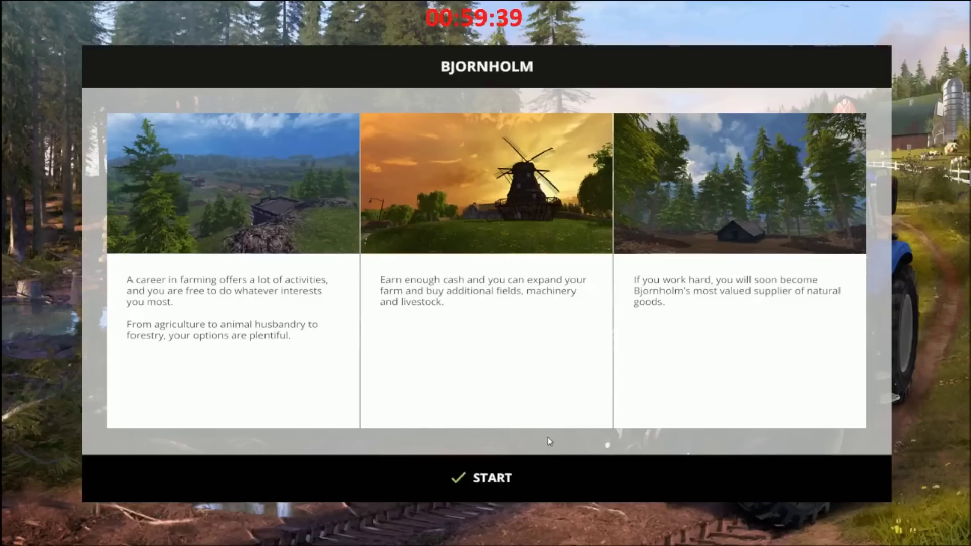
Start the Bjornholm career, switch to the tractor and line it up ahead of the red trailer
key("Return")
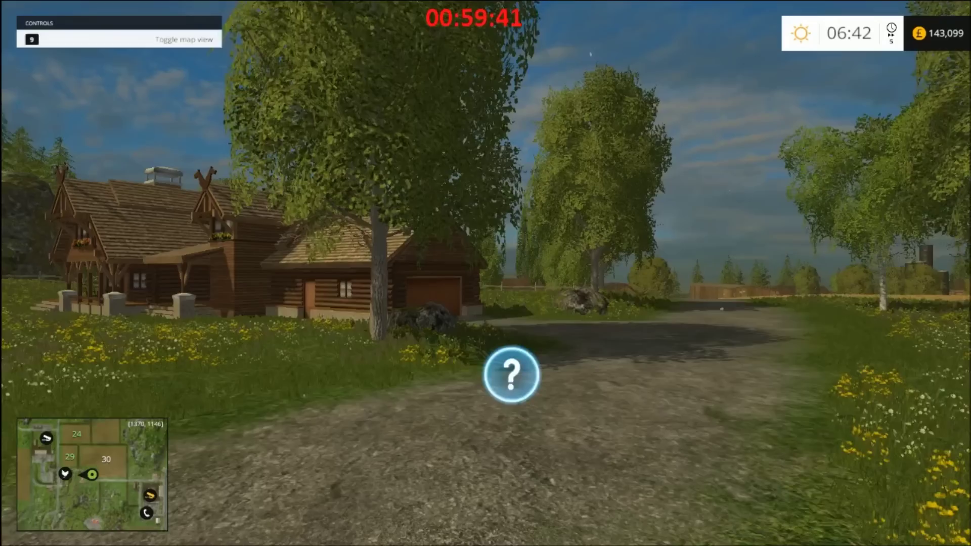
key("Tab")
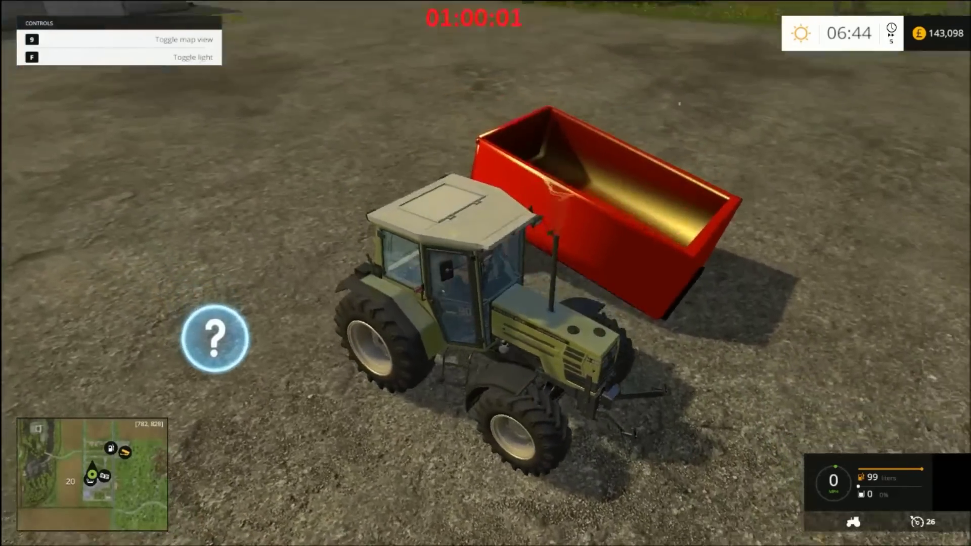
key("w")
key("w")
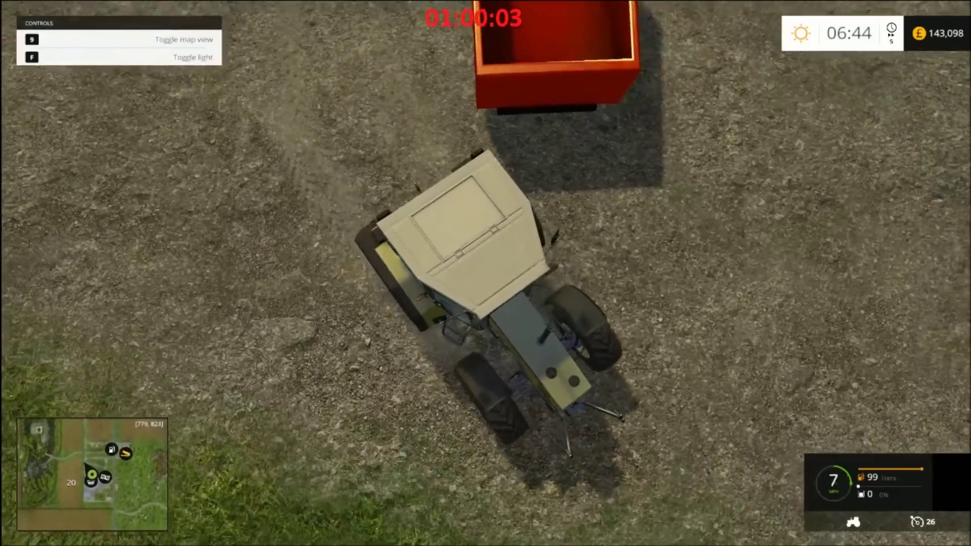
key("w")
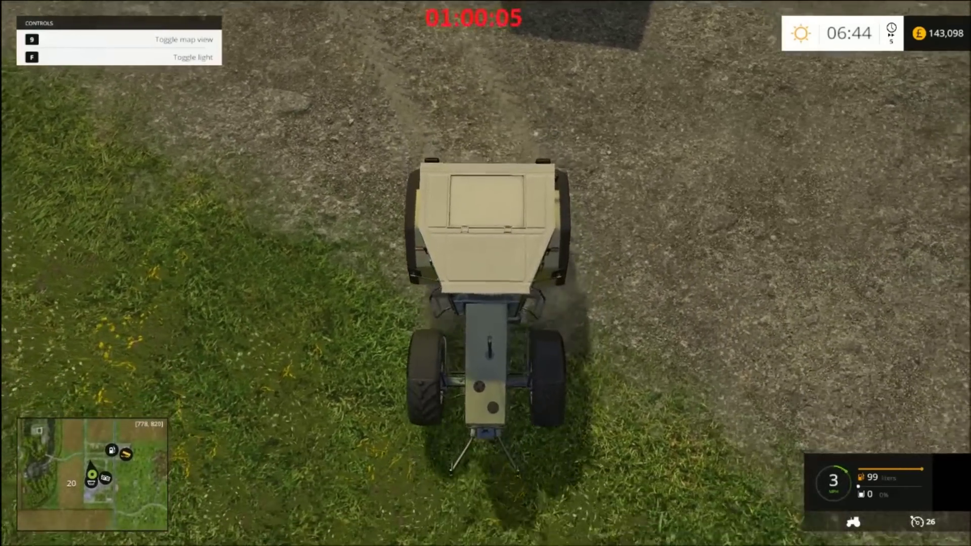
Reverse the tractor toward the front of the red trailer to test hitching, and leave the game
key("s")
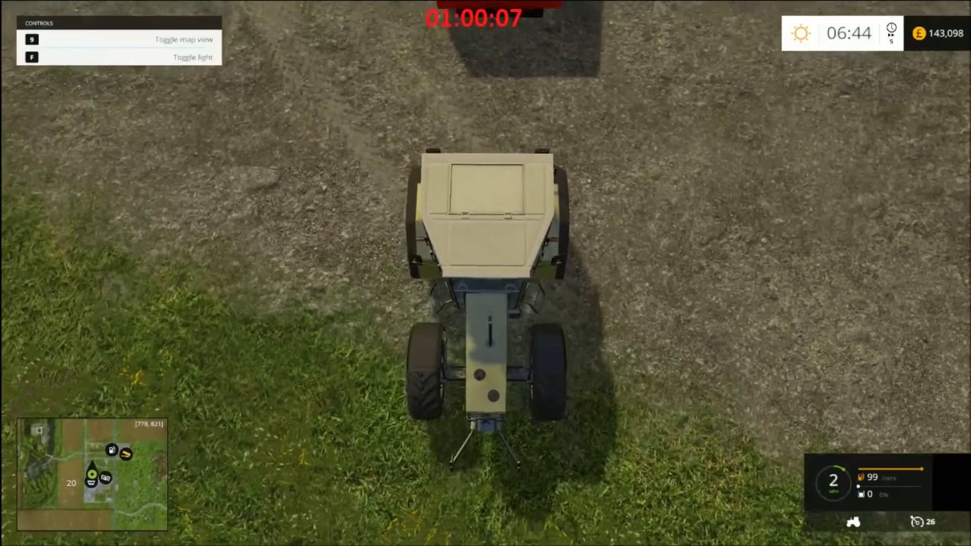
key("s")
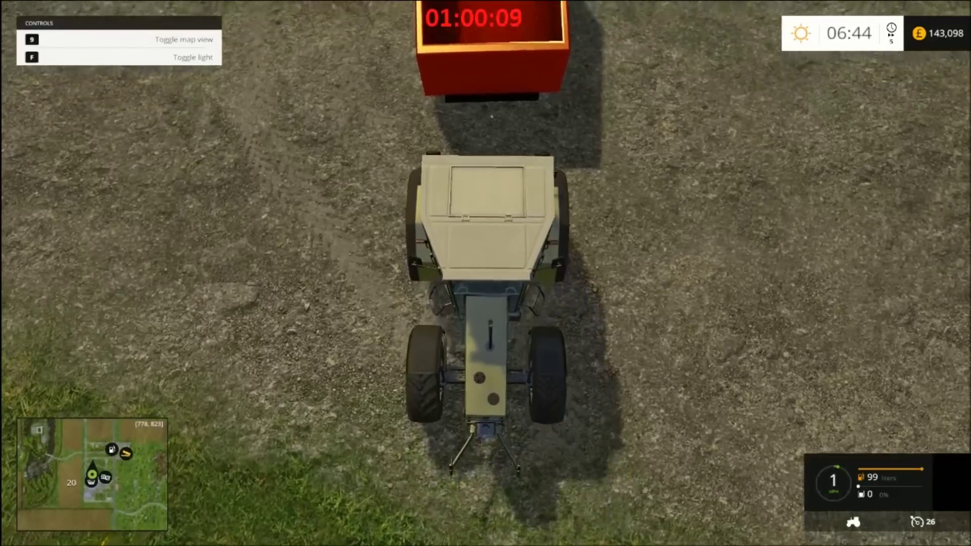
key("s")
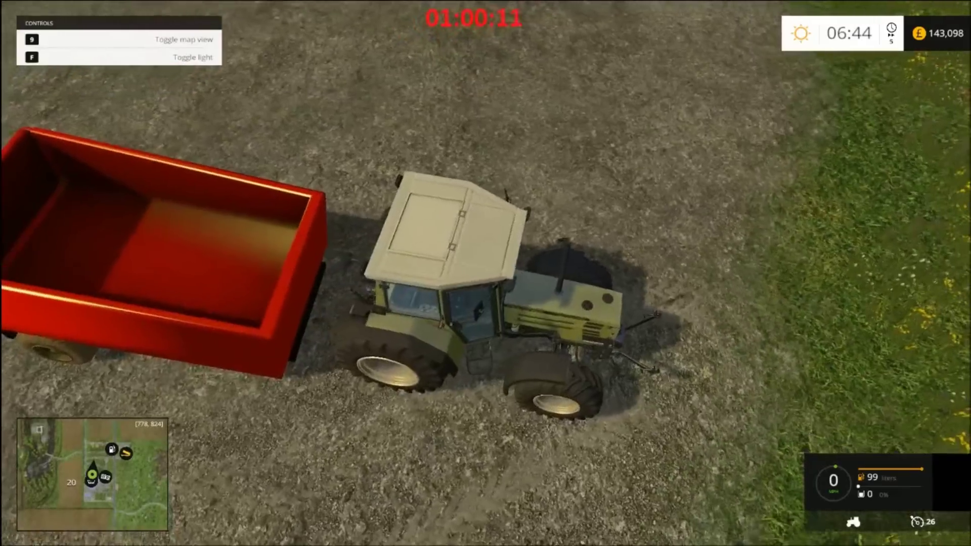
key("s")
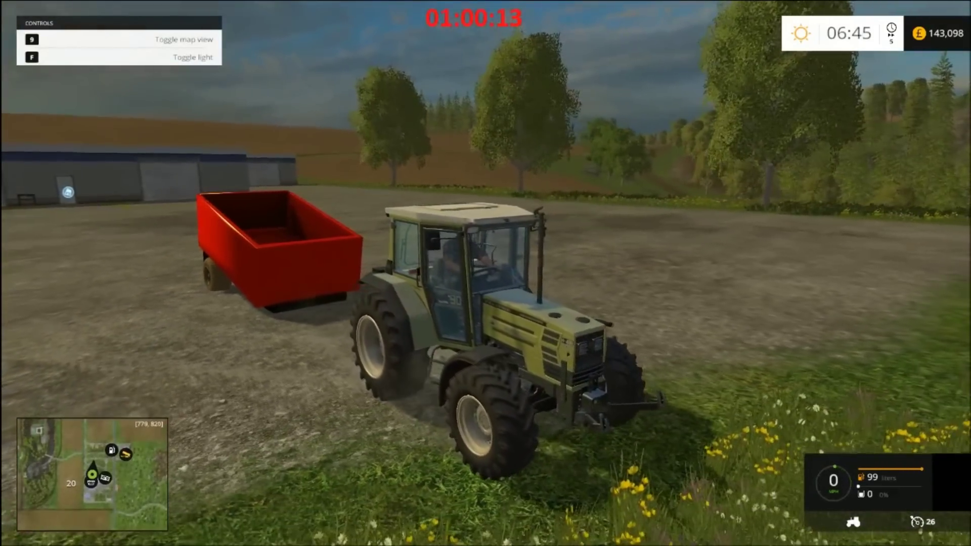
key("Escape")
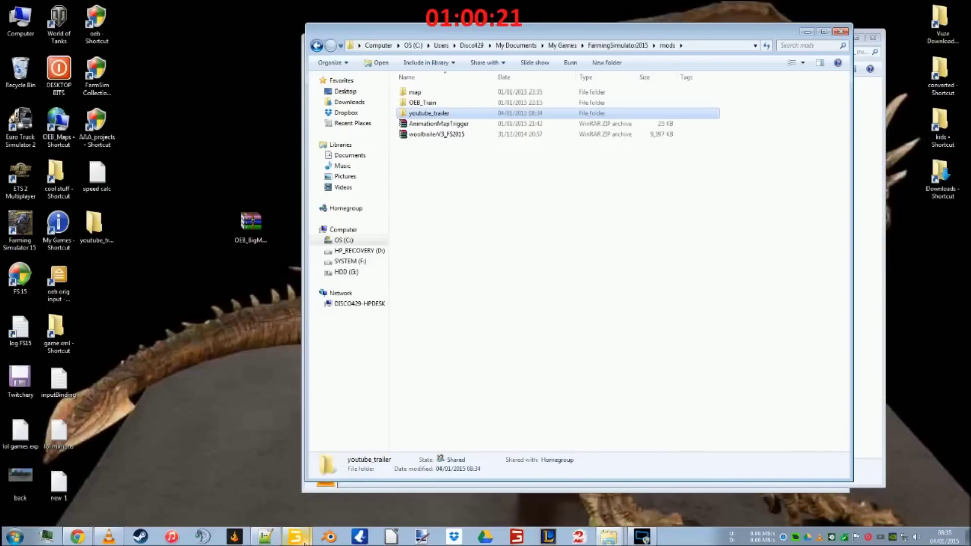
Switch to the brantnerE8041 scene in GIANTS Editor, select supportCol under supportArm and inspect its collision shape by briefly showing it
left_click(300, 537)
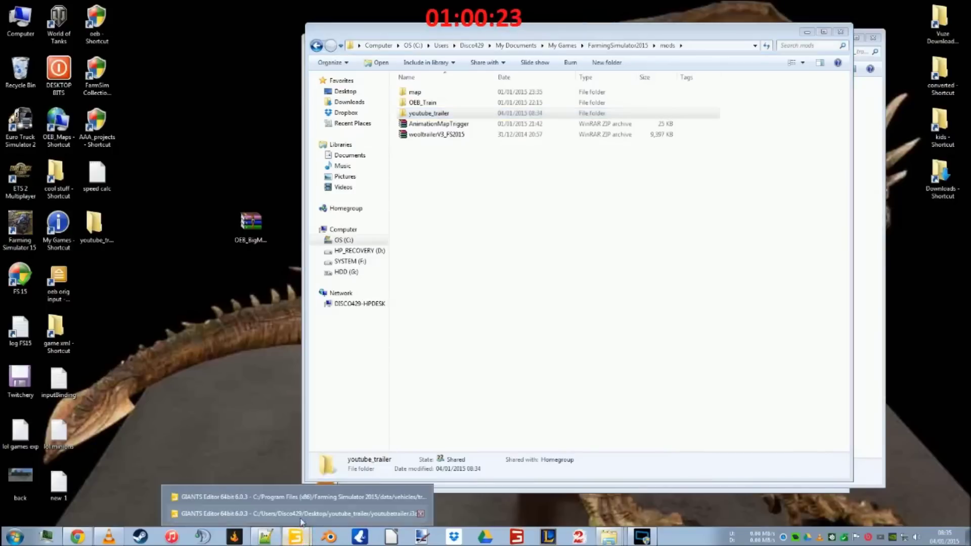
left_click(308, 499)
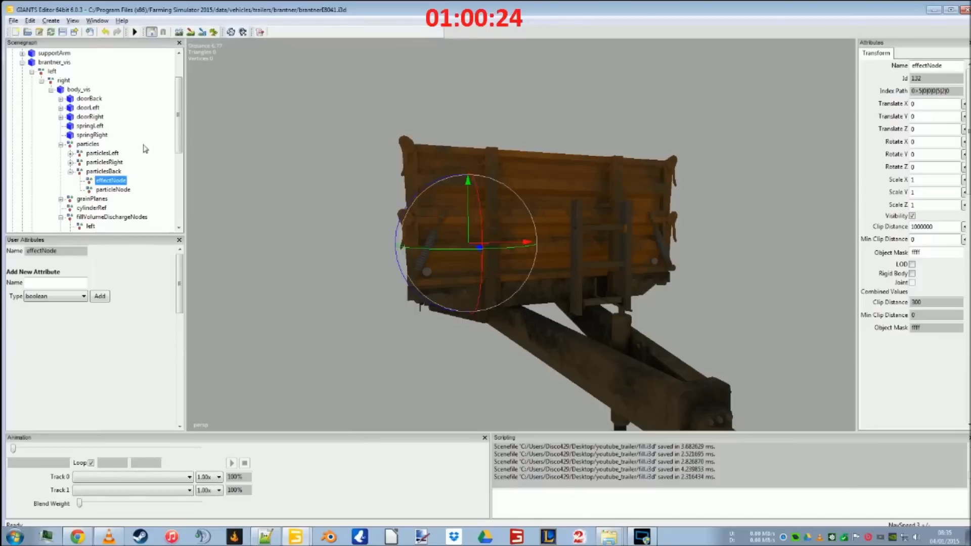
left_click(22, 62)
left_click(49, 100)
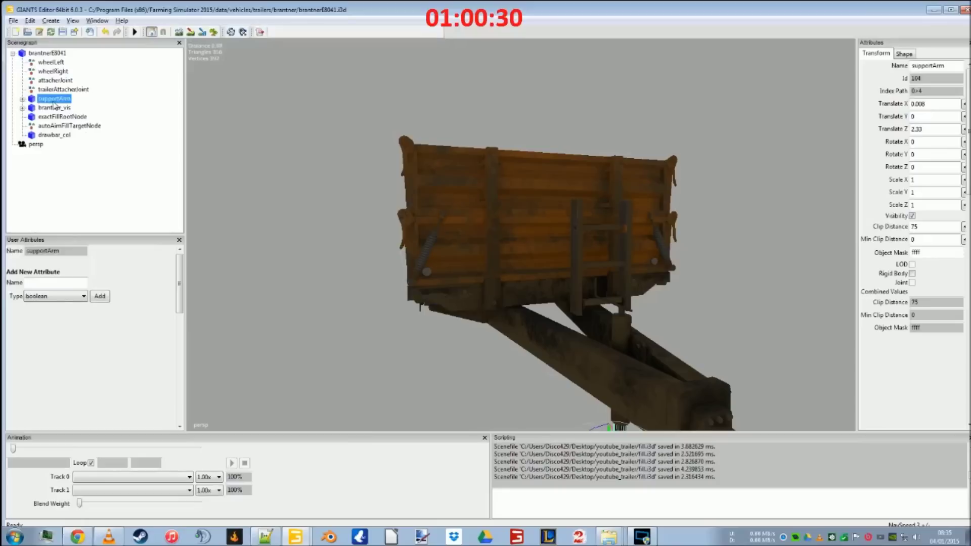
left_click(21, 100)
left_click(63, 109)
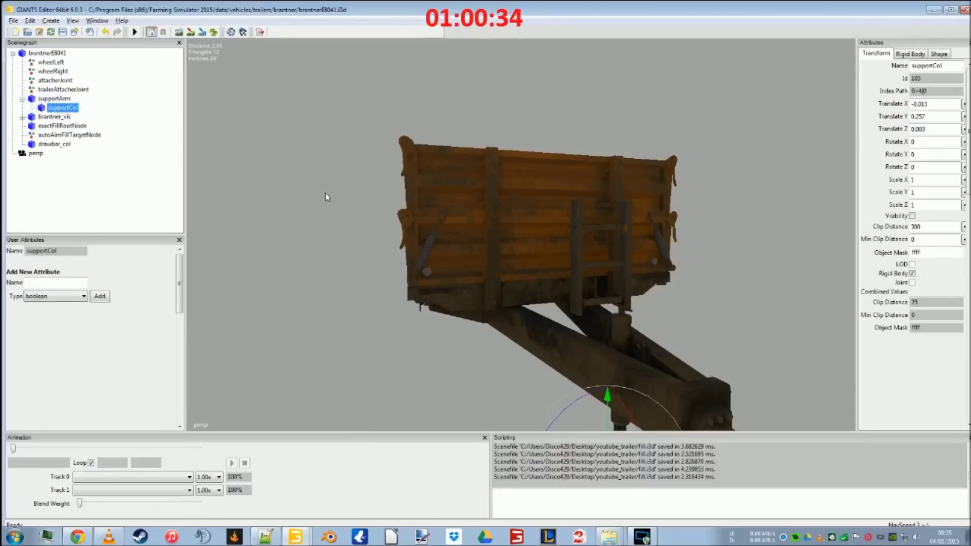
middle_click_drag(336, 205, 506, 206)
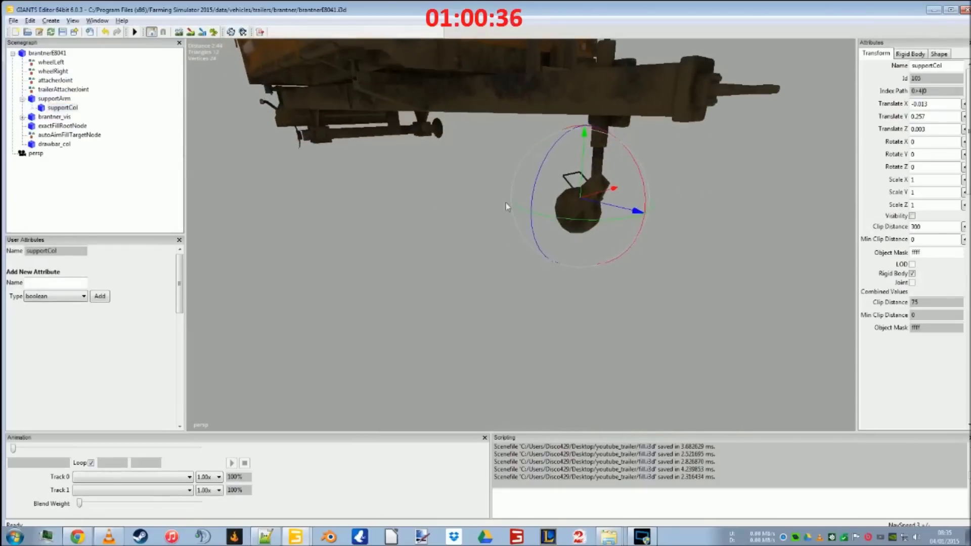
left_click(912, 216)
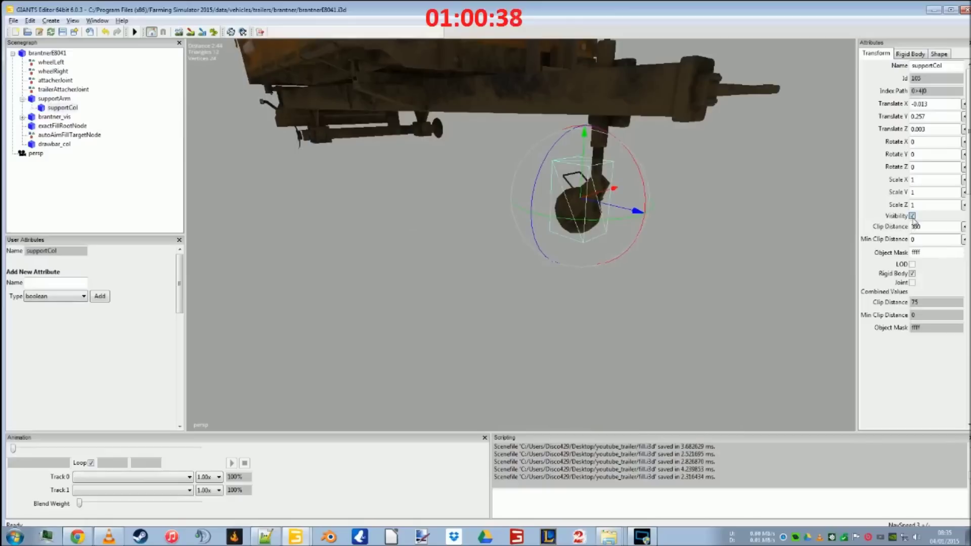
left_click(912, 216)
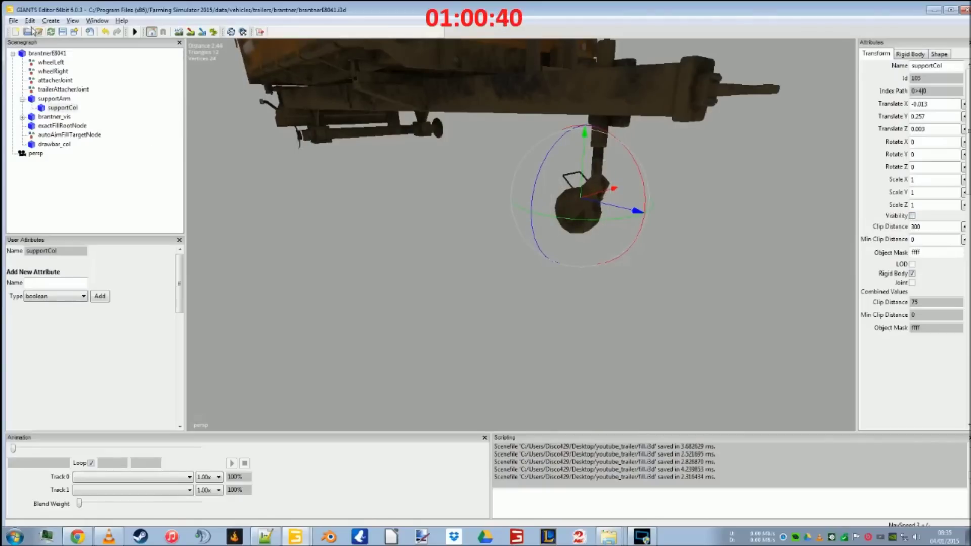
Export the selected supportCol to the youtube_trailer folder as fill.i3d, replacing the existing file
left_click(13, 21)
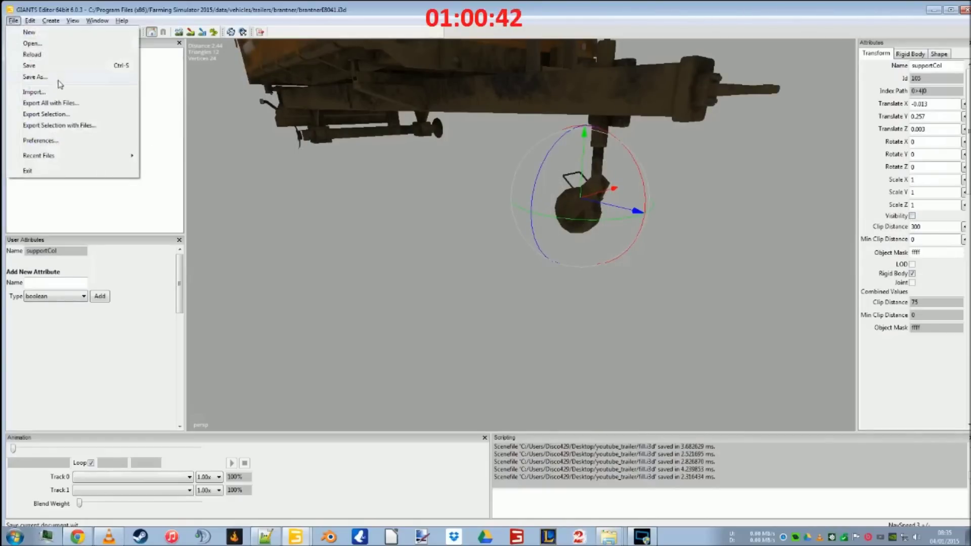
left_click(44, 115)
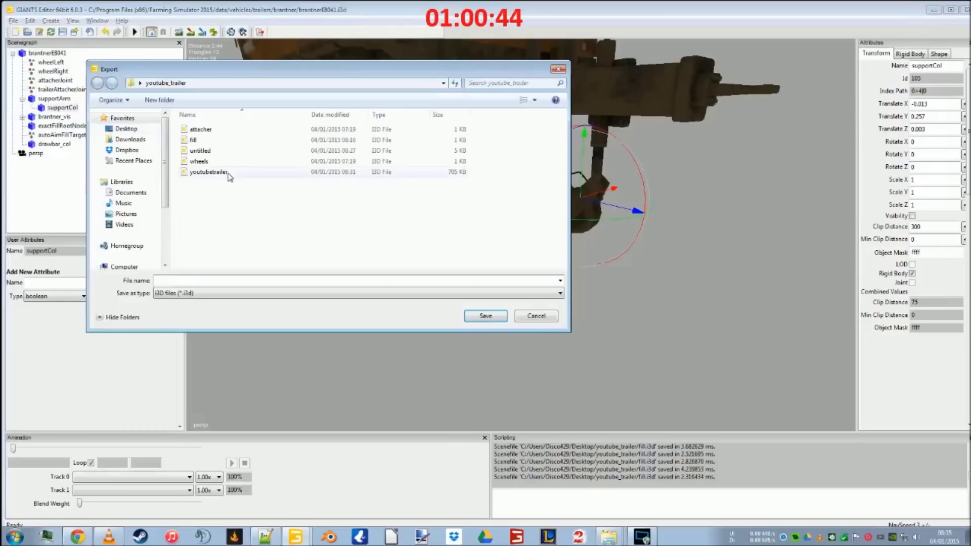
left_click(195, 143)
left_click(485, 315)
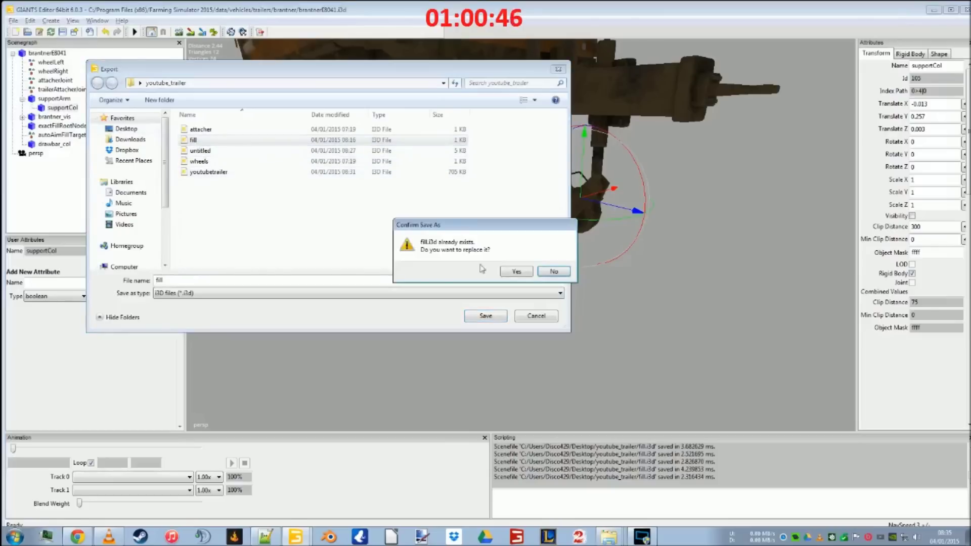
left_click(516, 271)
Switch to the youtubetrailer.i3d scene and import fill.i3d from the youtube_trailer folder
left_click(284, 537)
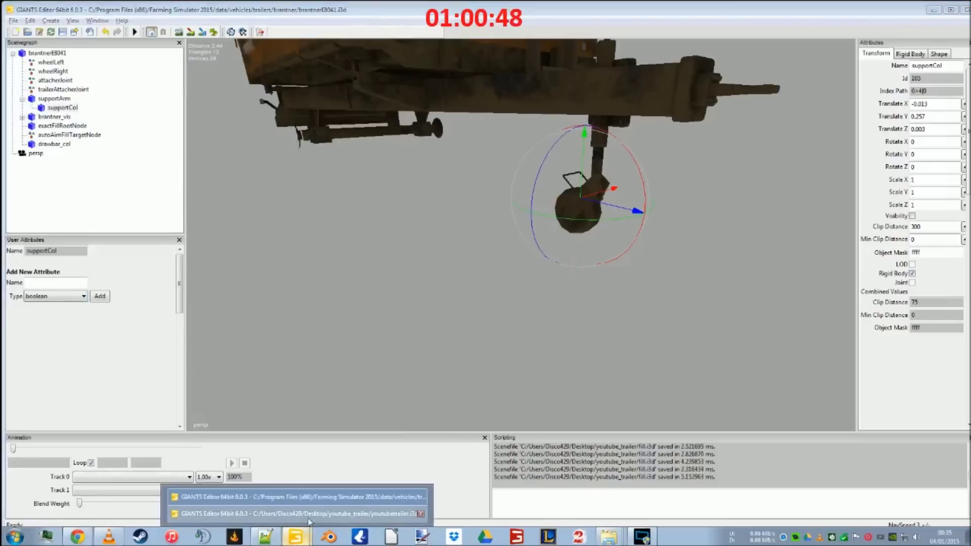
left_click(263, 522)
left_click(13, 20)
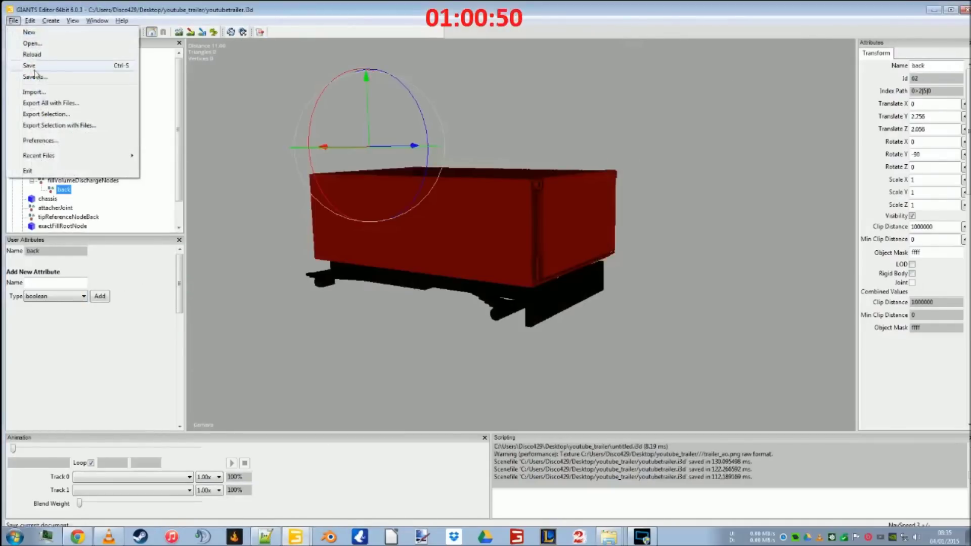
left_click(26, 91)
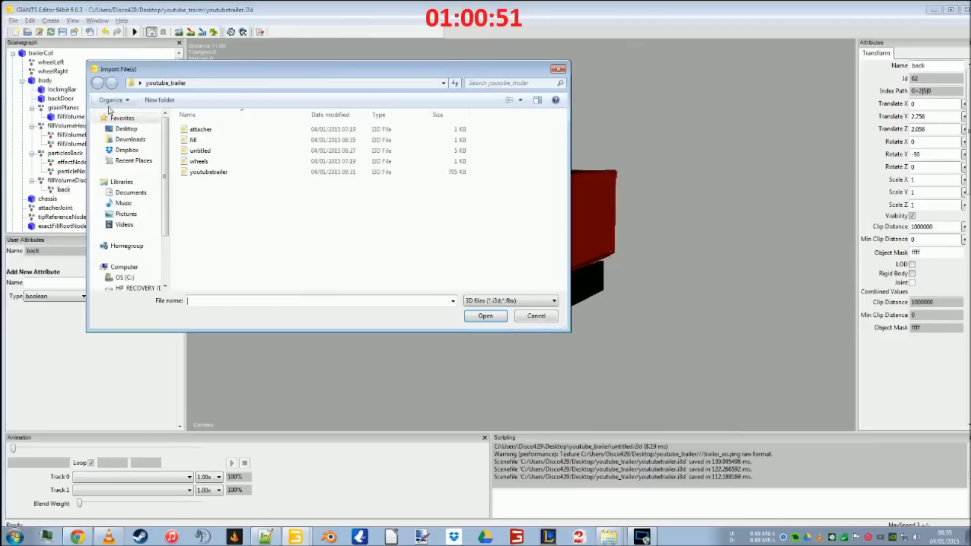
double_click(213, 142)
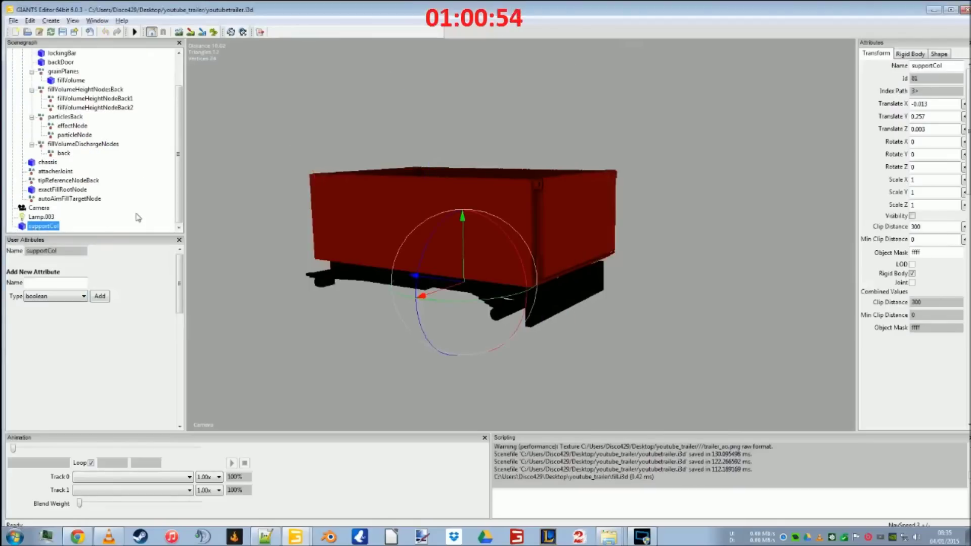
Move the imported supportCol under trailerCol in the scenegraph and check its rigid body settings
scroll(137, 217, "up", 2)
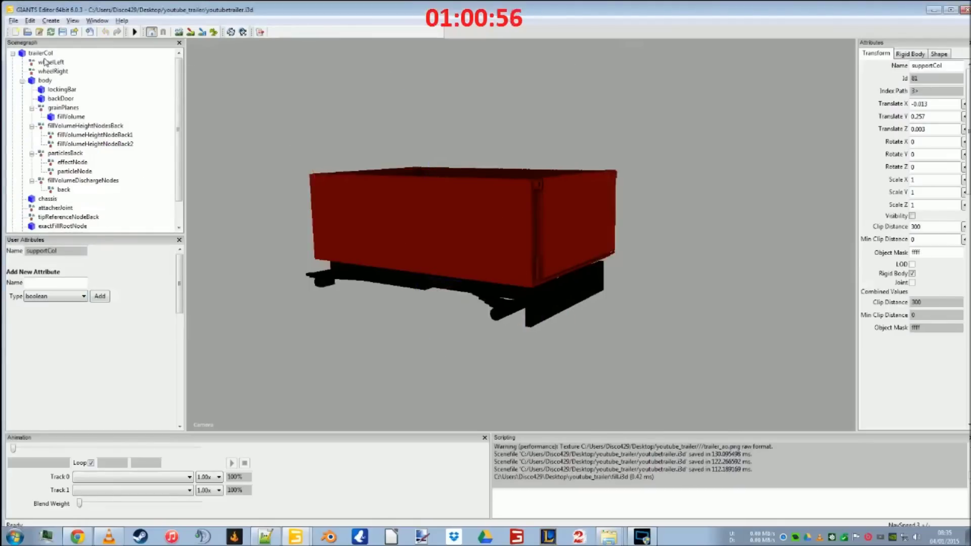
left_click(41, 53)
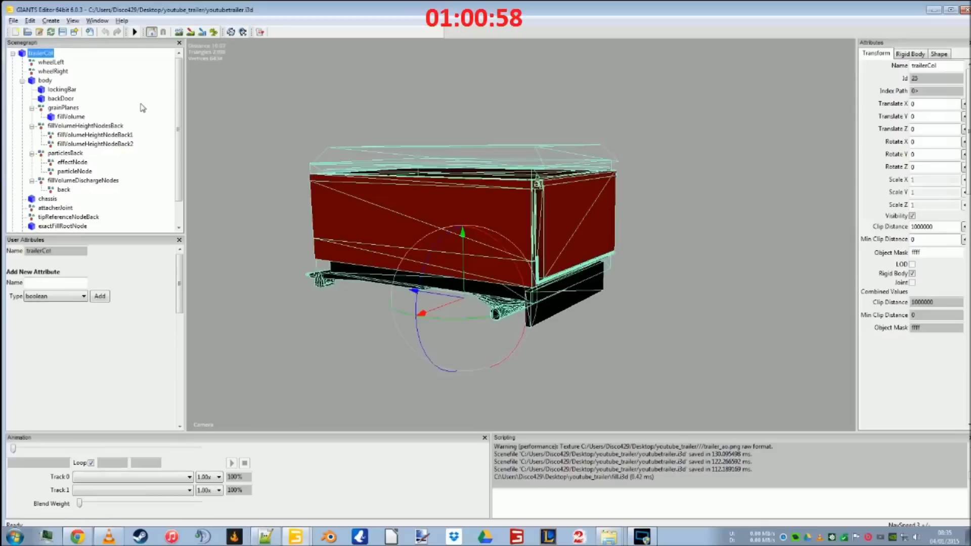
key("ctrl+z")
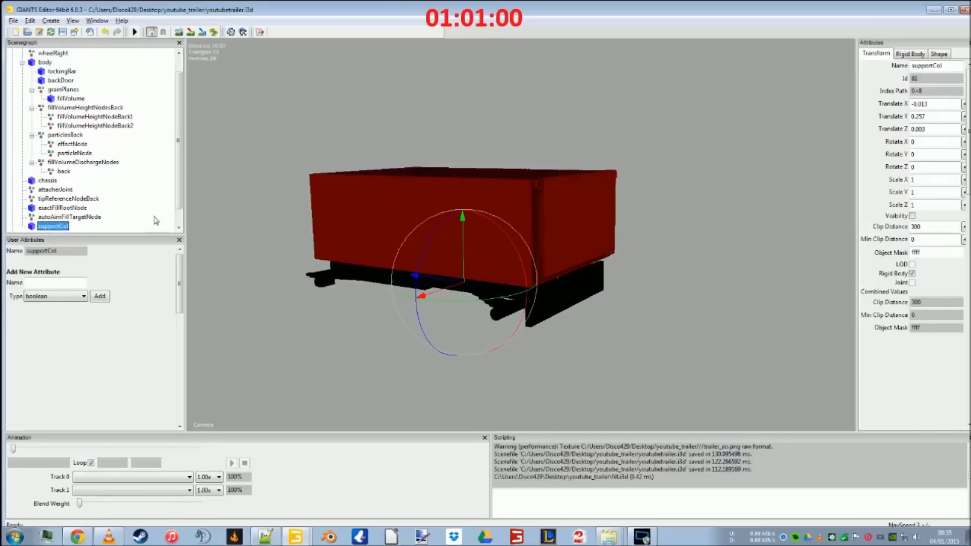
left_click(917, 54)
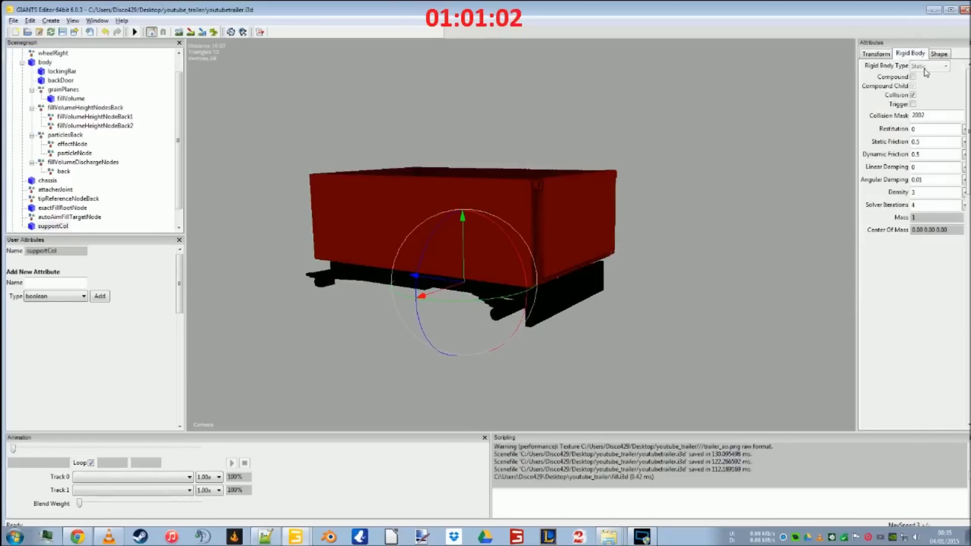
left_click(885, 55)
Make supportCol visible and move it onto the drawbar's support foot, at about Translate Y 0.087 and Z 3.236
middle_click_drag(490, 272, 625, 190)
left_click(912, 216)
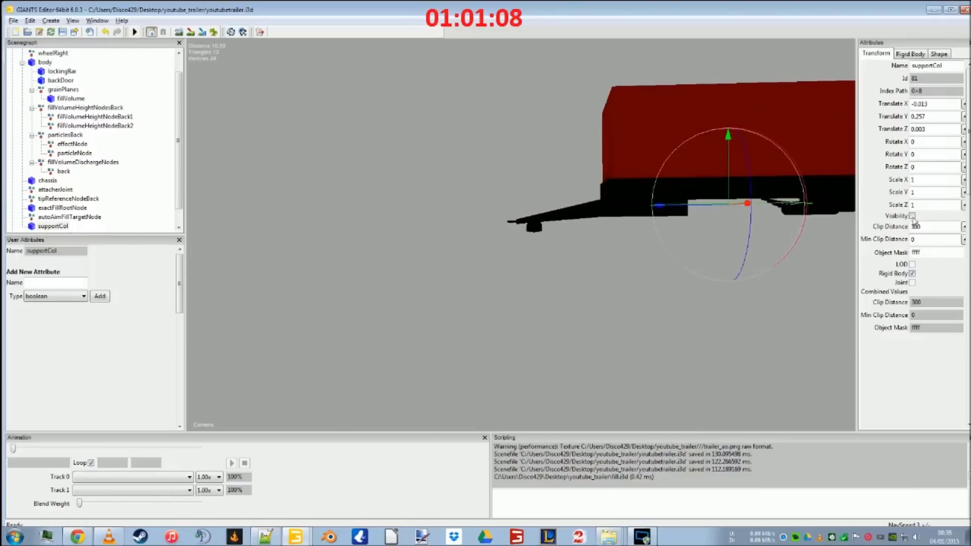
left_click_drag(687, 211, 557, 292)
scroll(531, 217, "up", 3)
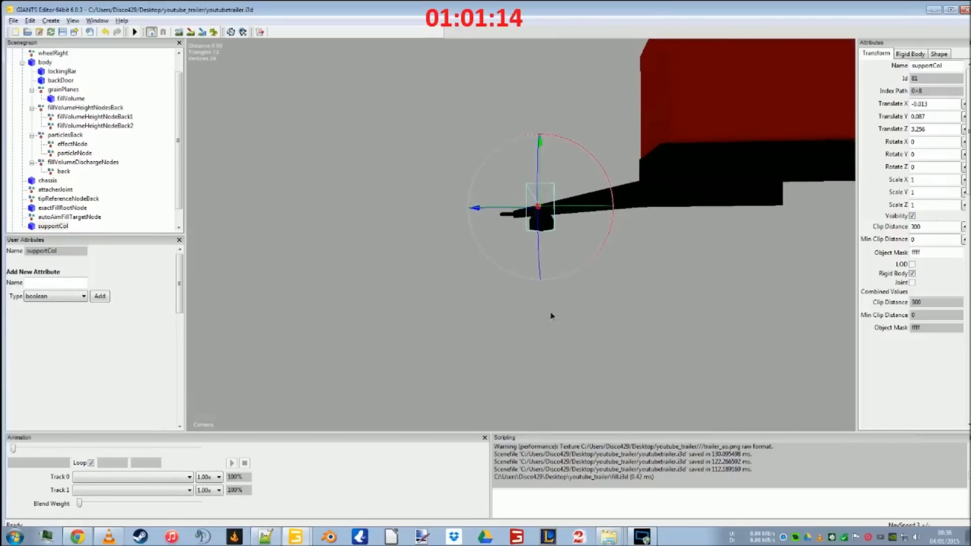
left_click_drag(495, 186, 498, 190)
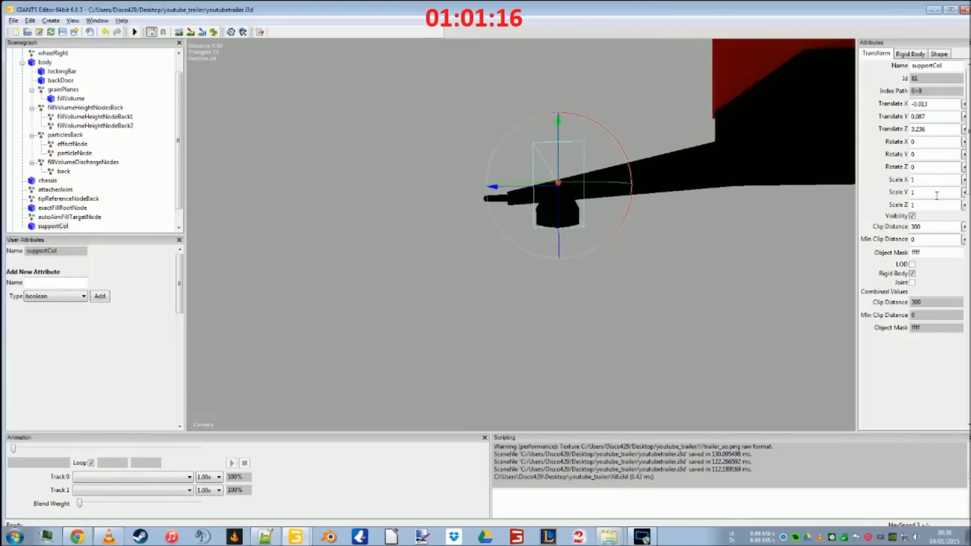
Set supportCol's Scale Y to 0.5 and lower it onto the support foot, to about Translate Y -0.047
double_click(920, 193)
type("0.5")
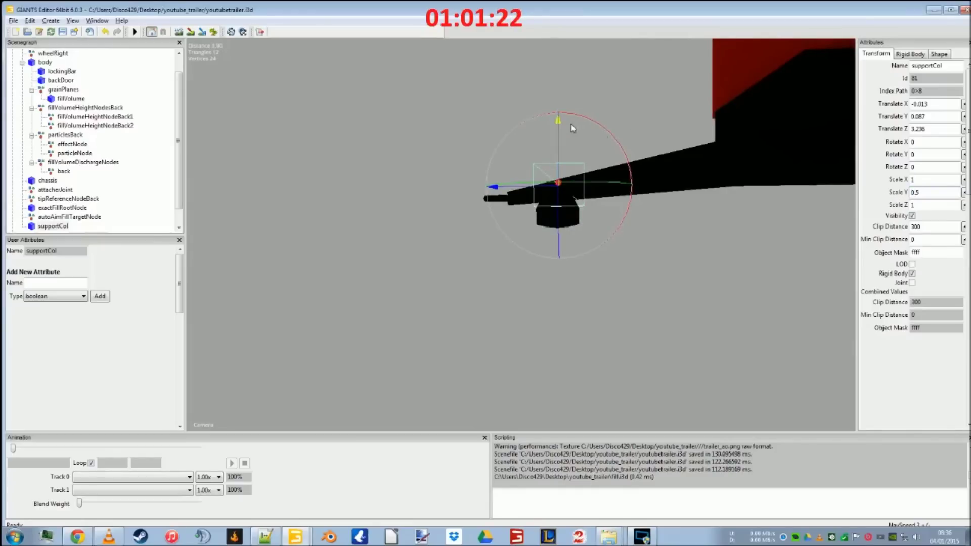
left_click_drag(571, 128, 574, 151)
Freeze supportCol's scale with instances preserved, and save youtubetrailer.i3d before minimizing both editor windows
left_click(30, 20)
left_click(79, 136)
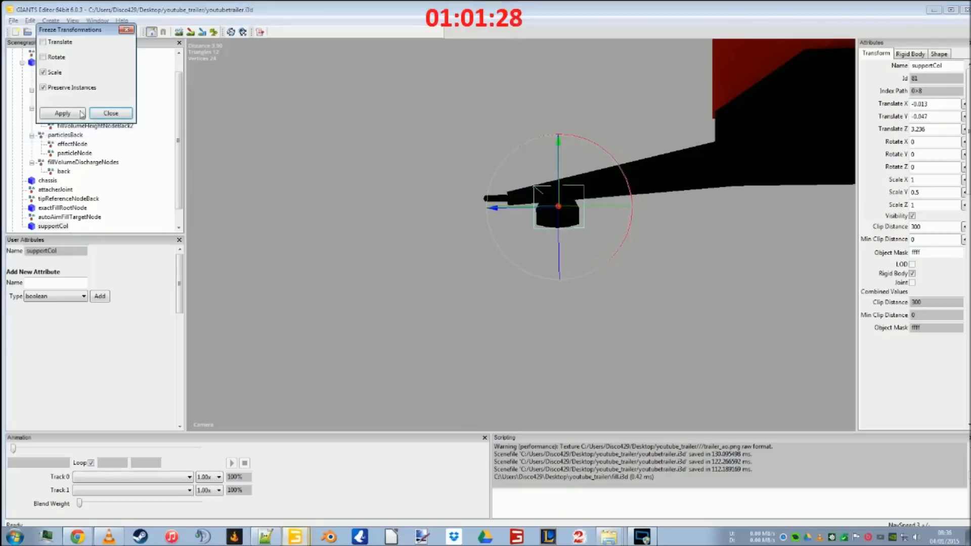
left_click(70, 113)
left_click(111, 113)
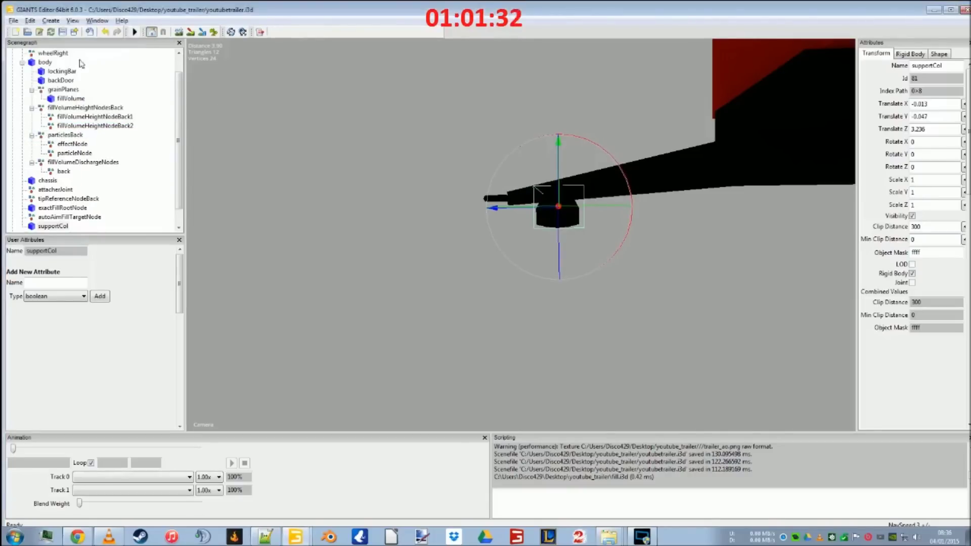
left_click(63, 32)
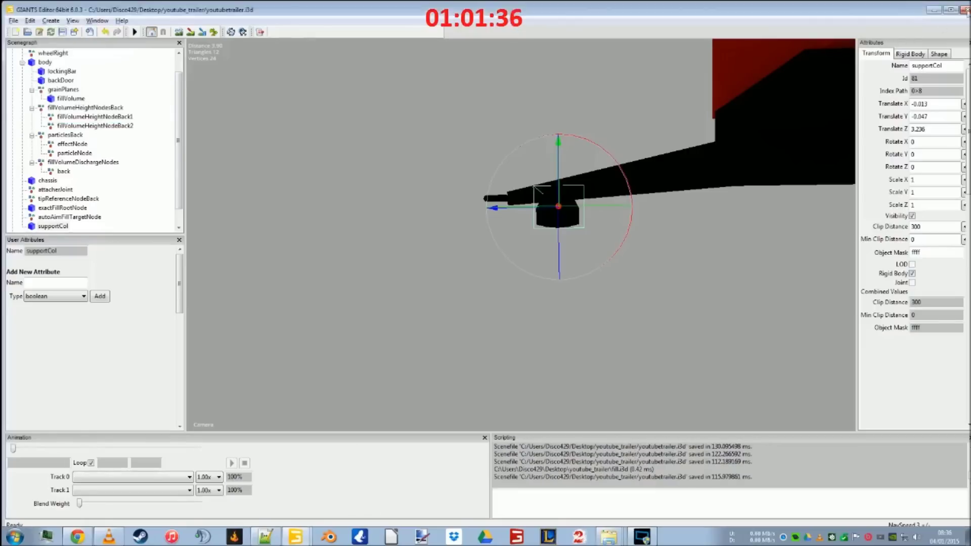
left_click(934, 10)
left_click(934, 11)
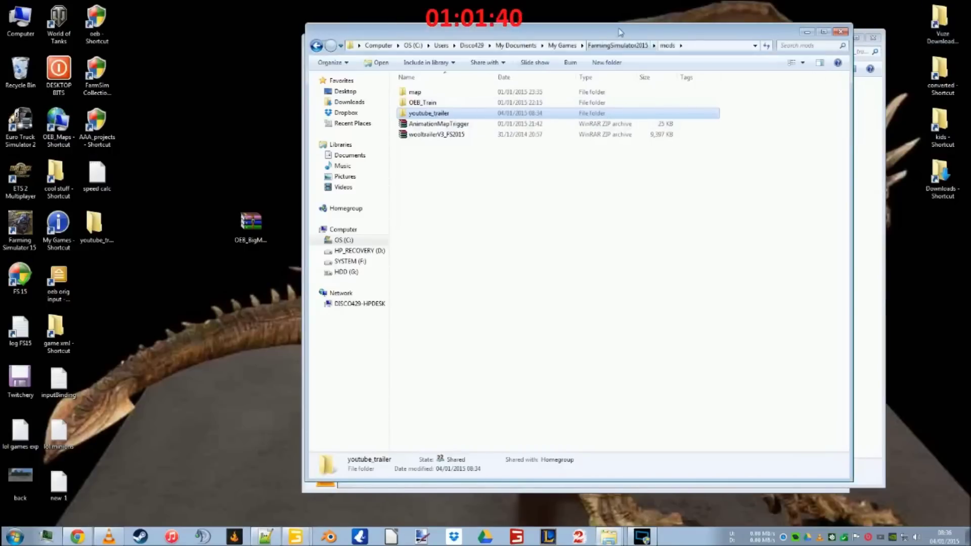
Replace the youtube_trailer folder in the FarmingSimulator2015 mods folder with a fresh copy of the desktop version
double_click(436, 117)
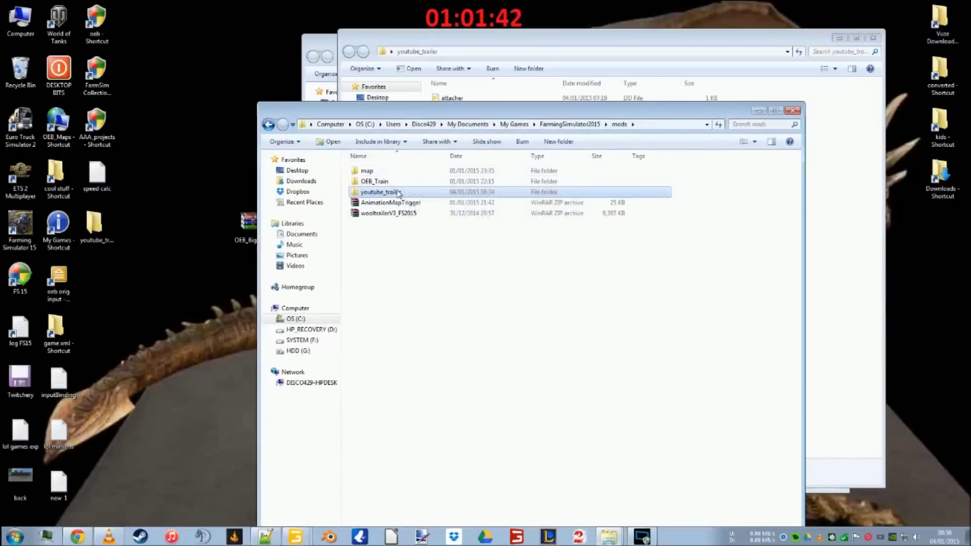
left_click_drag(400, 193, 142, 243)
right_click(97, 227)
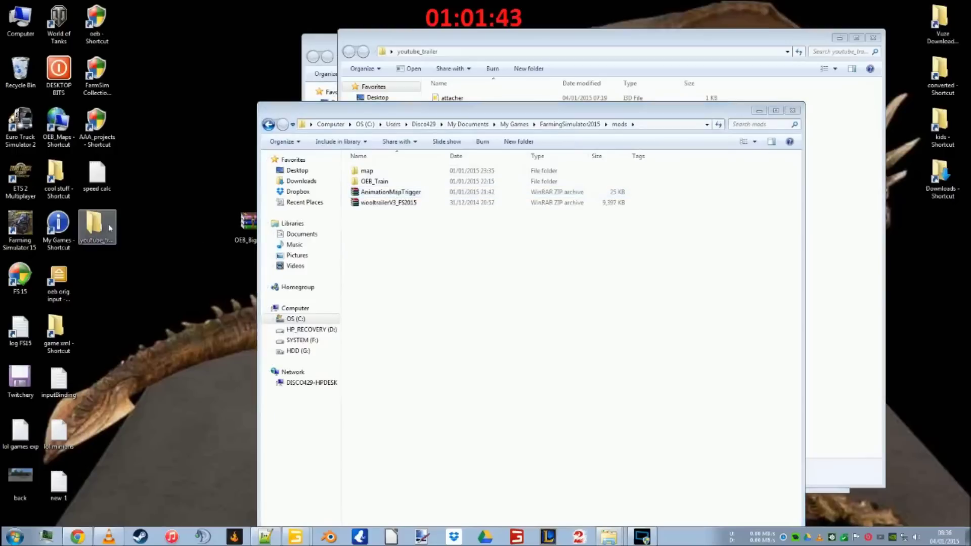
left_click(147, 442)
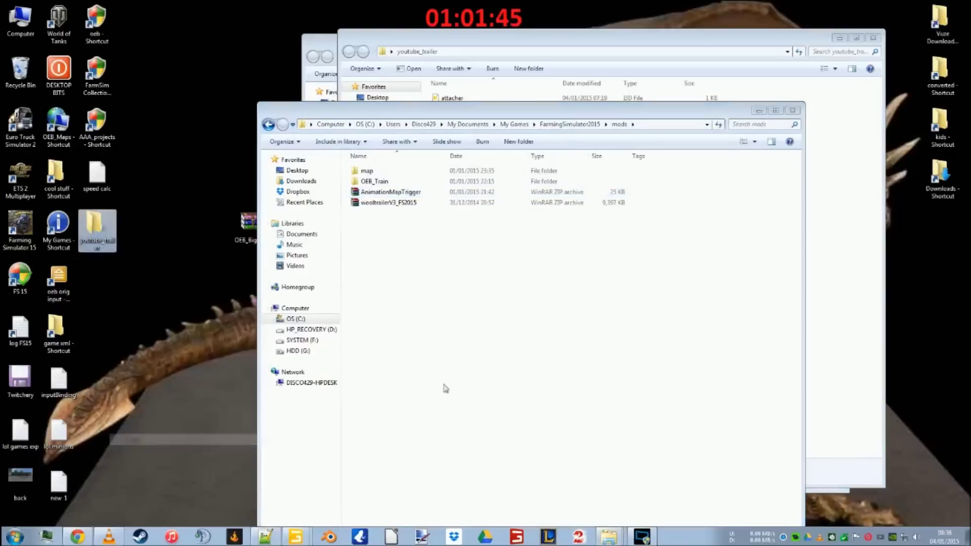
right_click(540, 375)
left_click(569, 288)
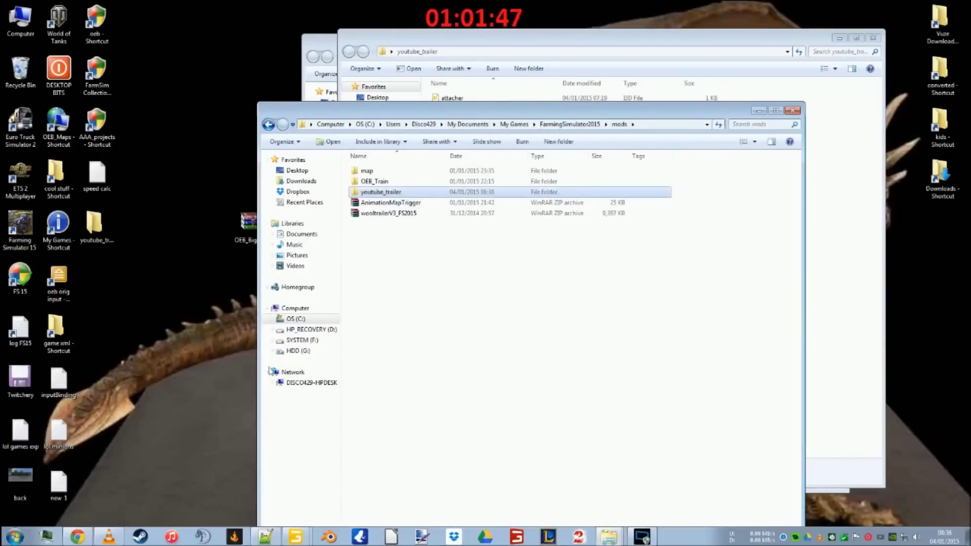
Launch Farming Simulator 15 and start the Bjornholm career from Savegame 2
double_click(20, 227)
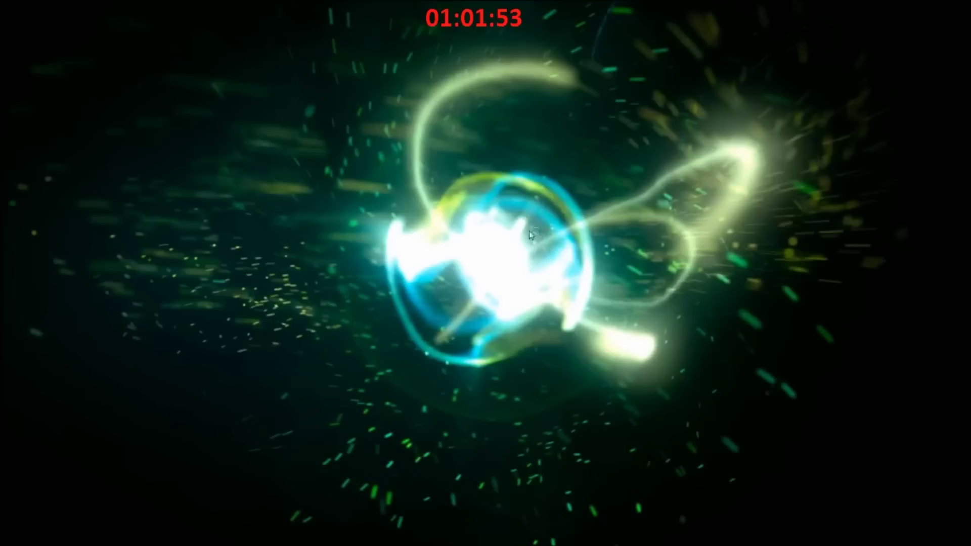
left_click(539, 236)
left_click(325, 205)
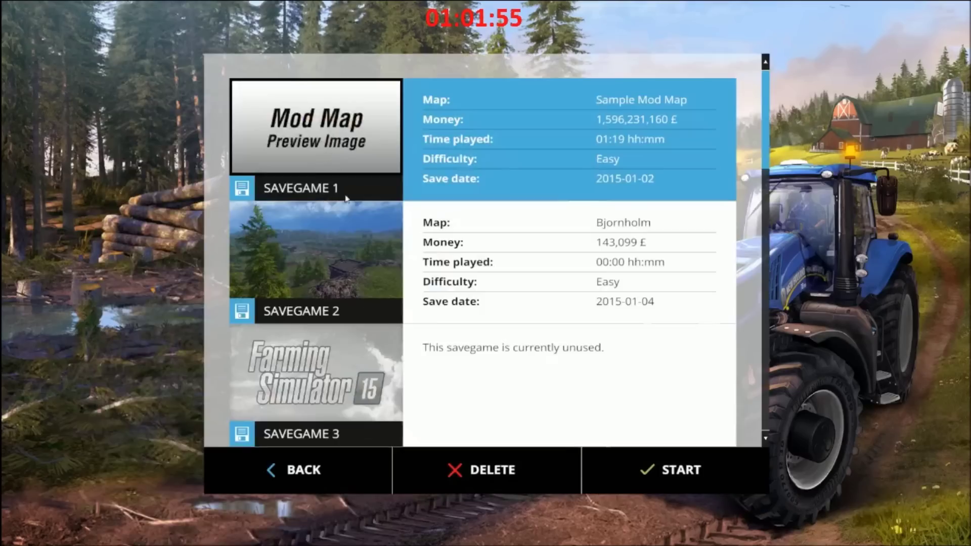
double_click(336, 265)
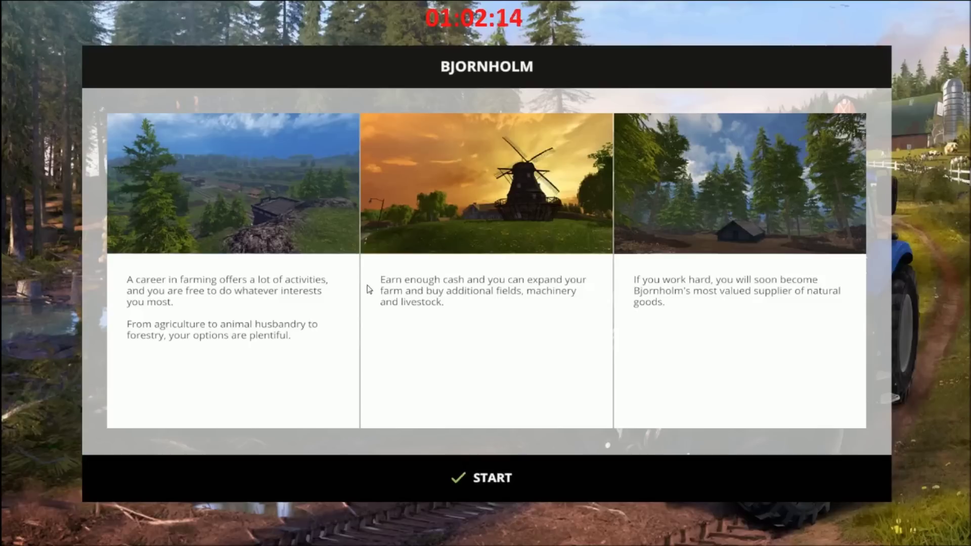
left_click(400, 476)
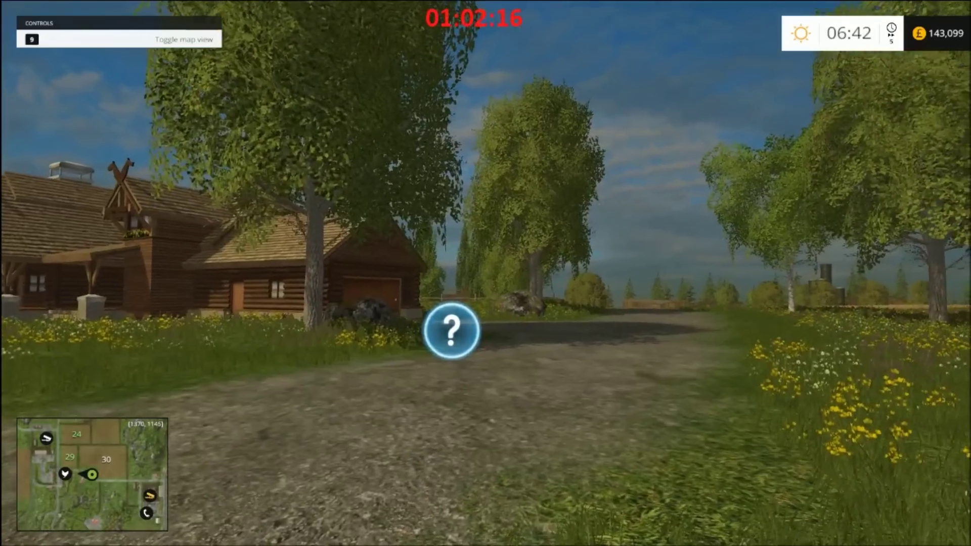
Switch to the tractor beside the old trailer, and sell that trailer from the shop's garage
key("Tab")
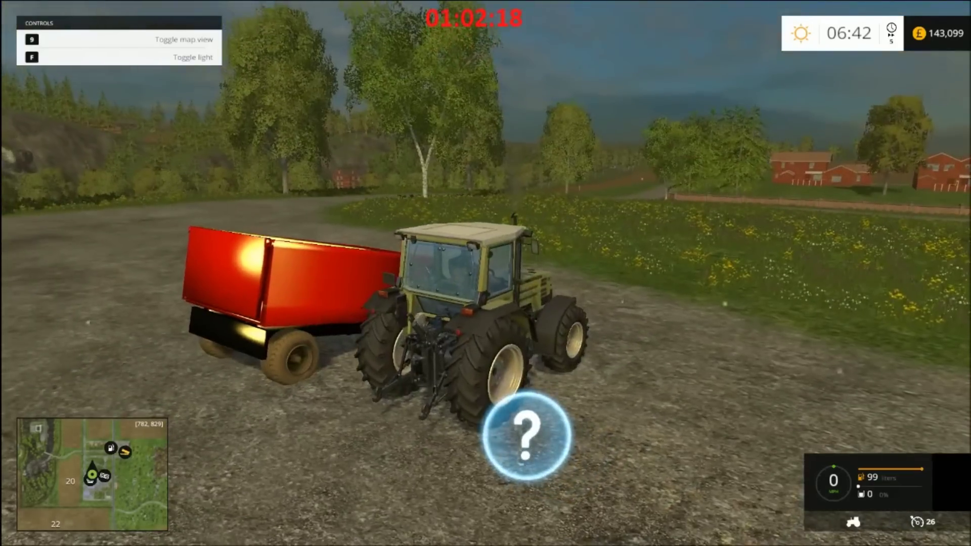
key("p")
left_click(501, 502)
left_click(388, 218)
left_click(389, 219)
left_click(559, 359)
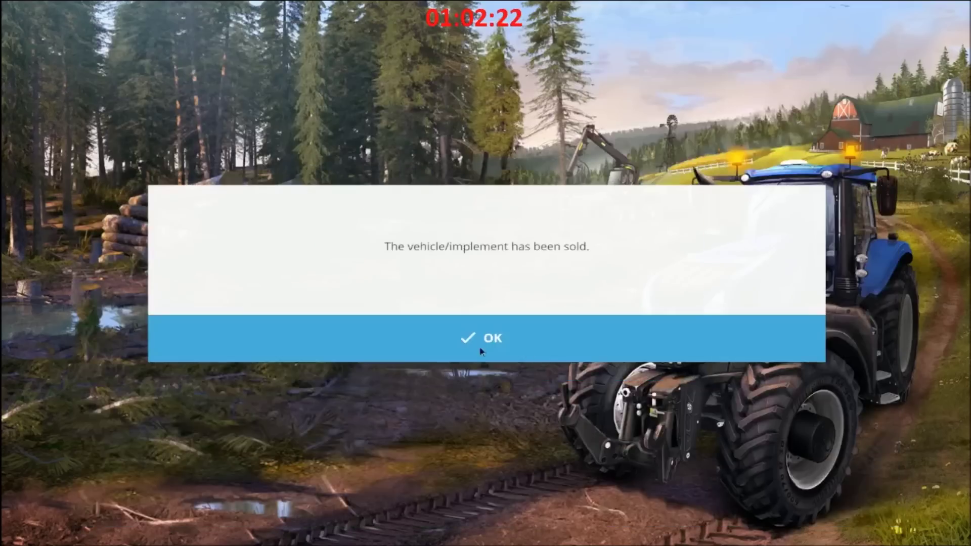
left_click(481, 349)
Buy a new Youtube Trailer from the mod Tippers category and return to the game
left_click(400, 497)
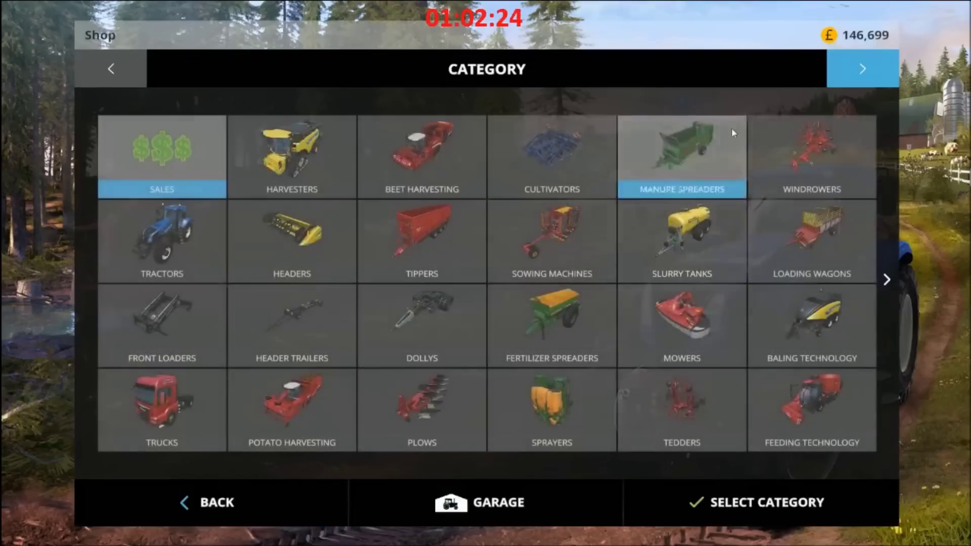
left_click(887, 280)
left_click(175, 242)
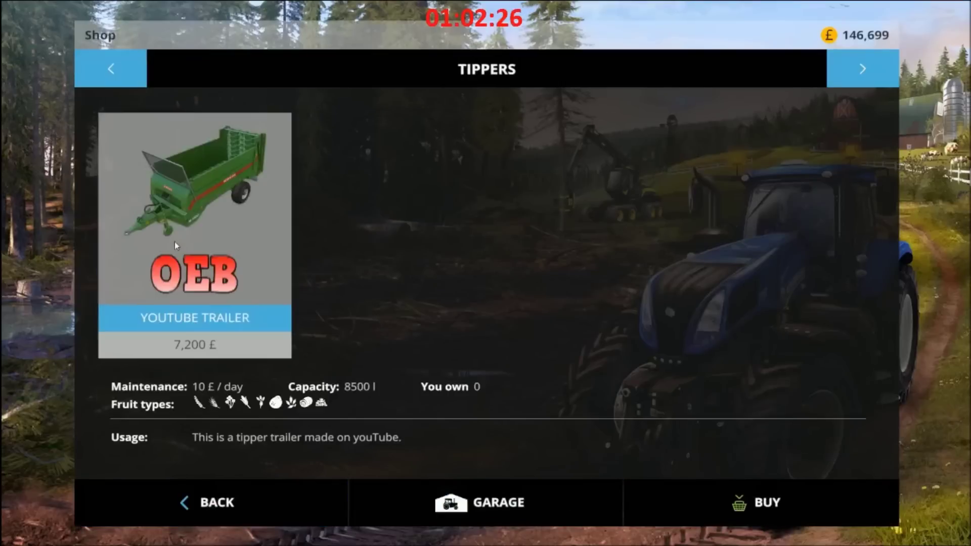
left_click(254, 232)
left_click(444, 345)
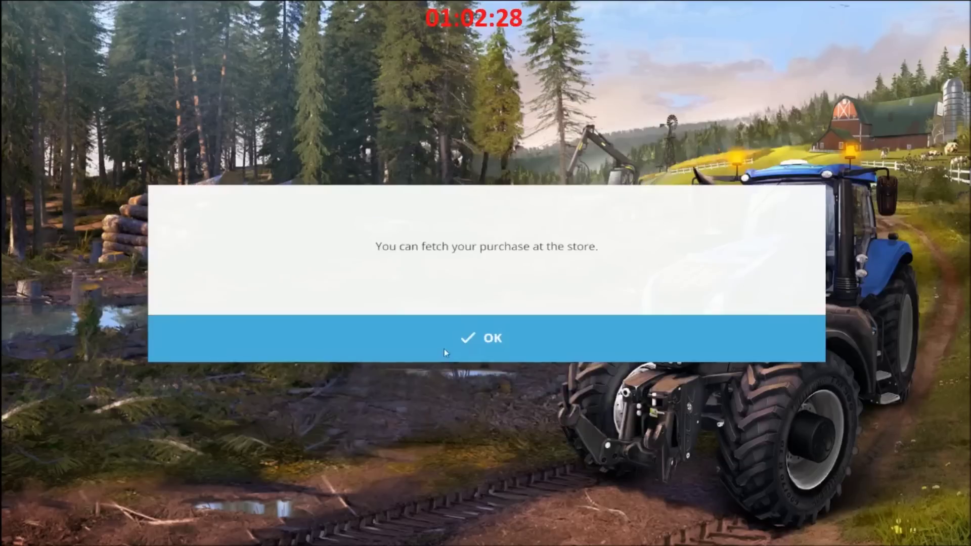
left_click(444, 350)
left_click(256, 502)
left_click(254, 509)
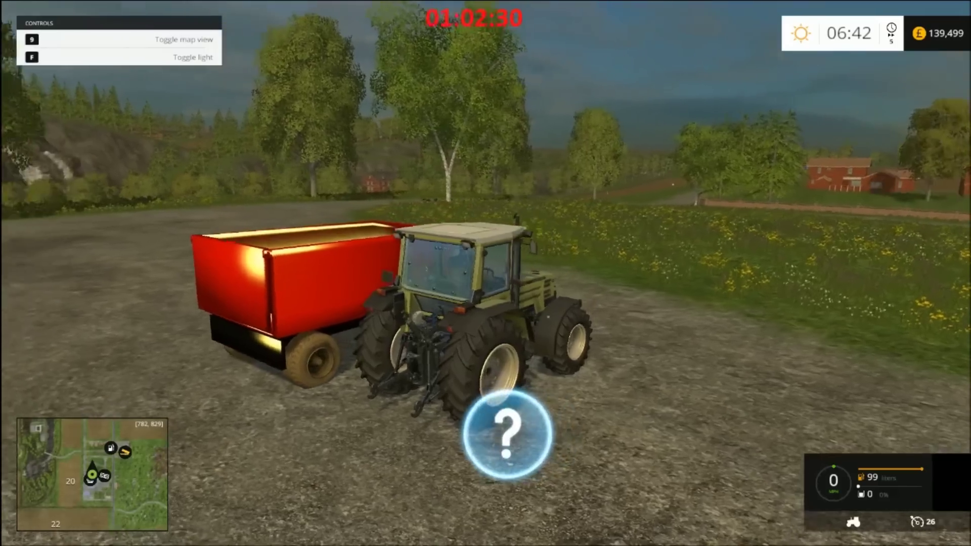
Leave the tractor and walk around the new trailer to examine its drawbar support with collision wireframes shown
key("e")
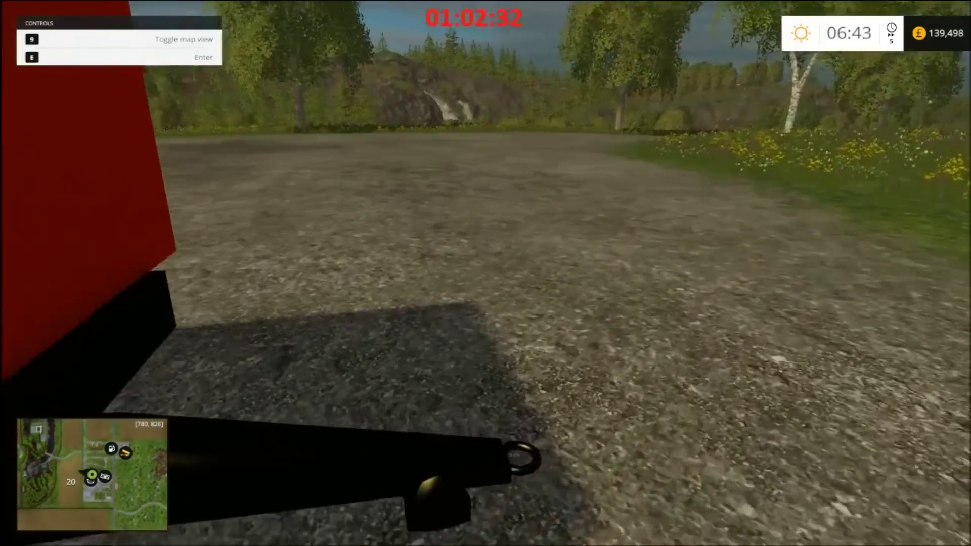
key("s")
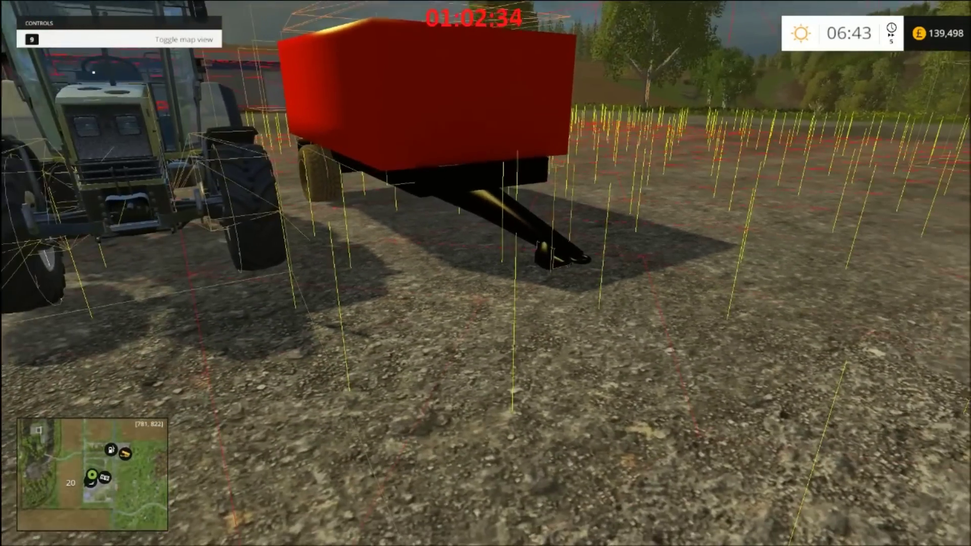
key("w")
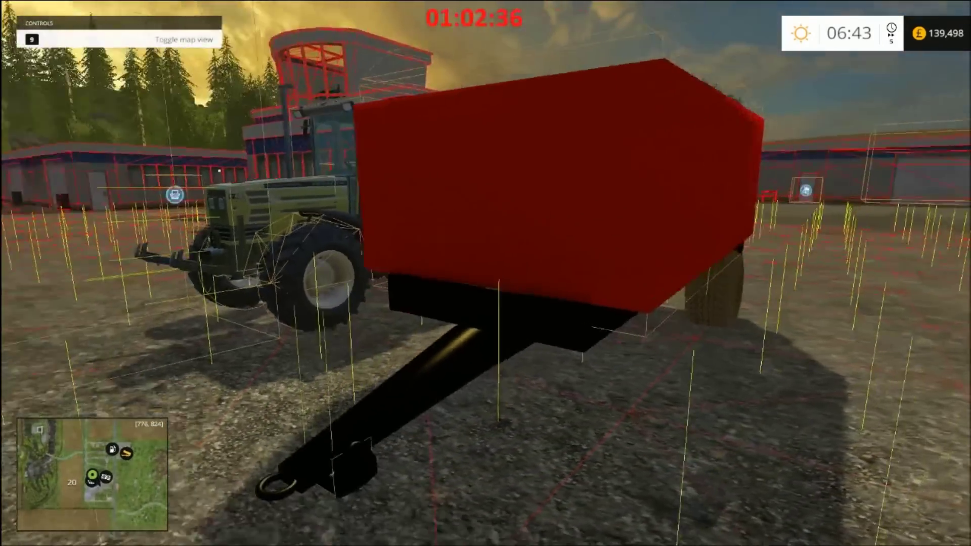
key("w")
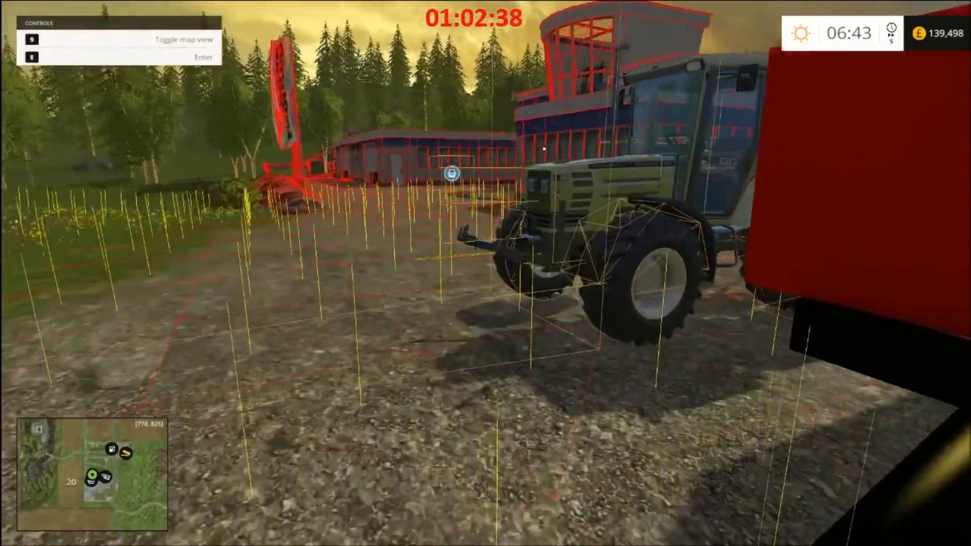
Get back in the tractor, reverse it up to the drawbar, attach the trailer and check the hitch height from the side
key("e")
left_click_drag(485, 273, 592, 319)
key("w")
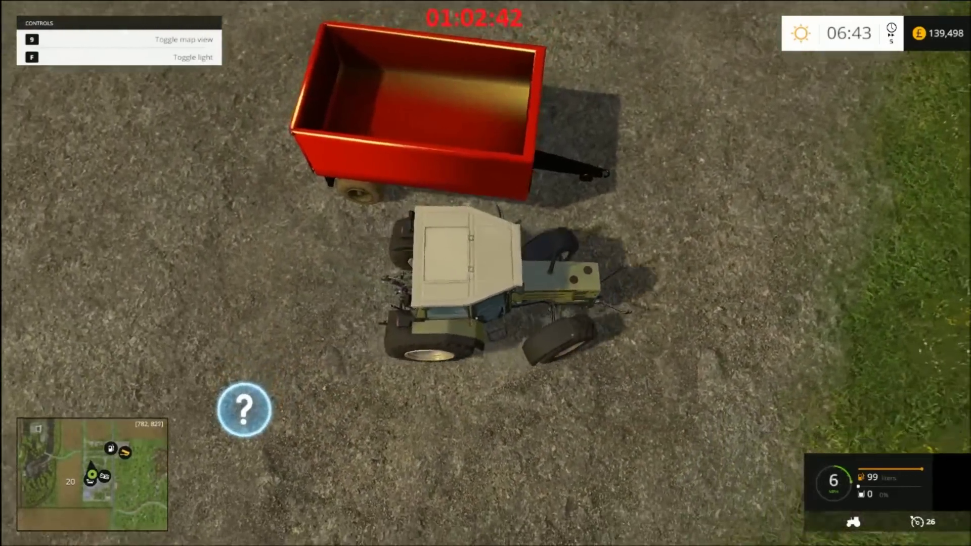
key("s")
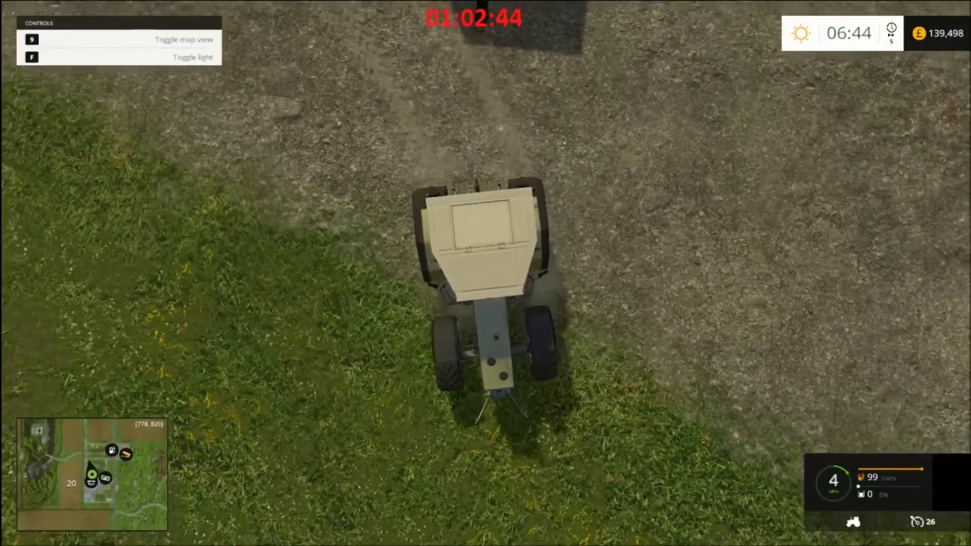
key("s")
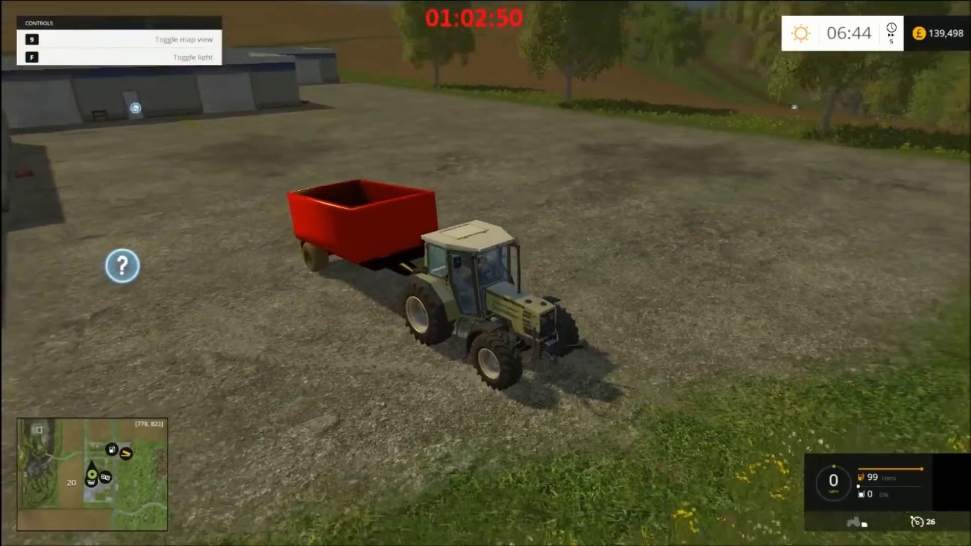
key("d")
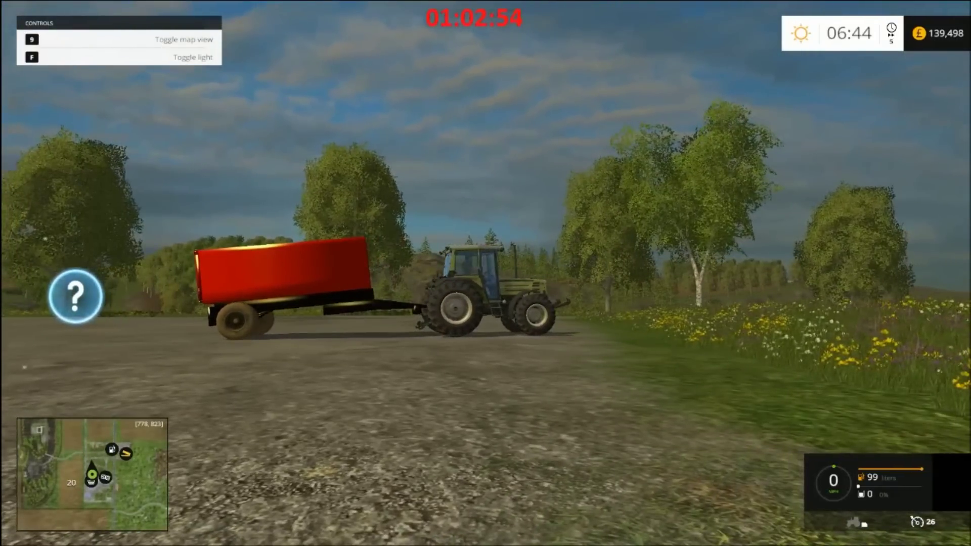
Save the game over the existing savegame and quit Farming Simulator 15 to the desktop
key("Escape")
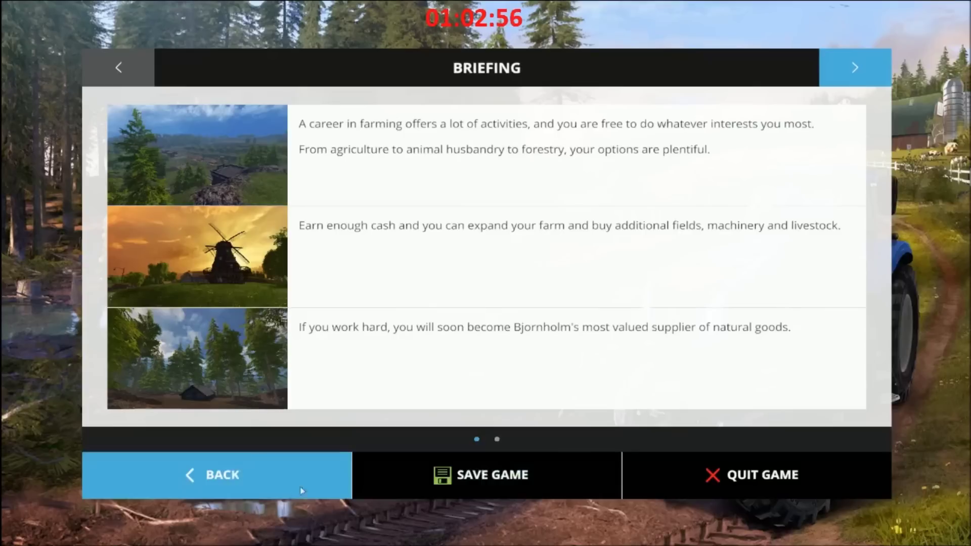
key("Escape")
key("Escape")
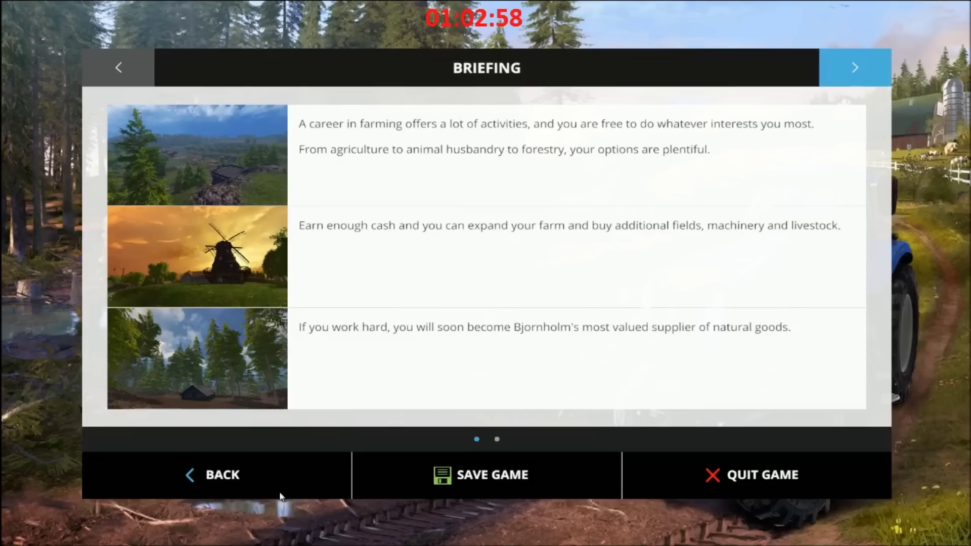
left_click(448, 493)
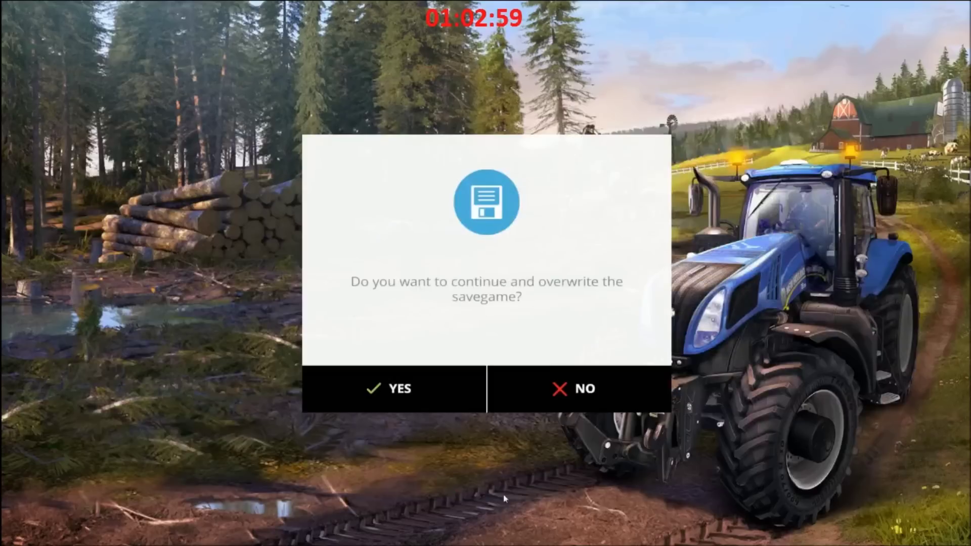
left_click(452, 385)
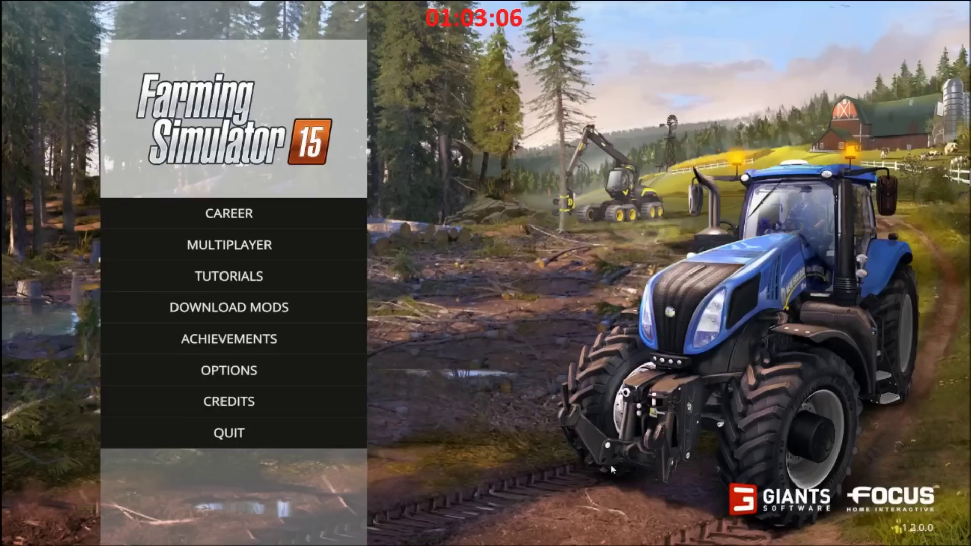
left_click(302, 435)
Set the inputAttacherJoint's jointType to "trailerLow" in the desktop copy of youtubeTrailer.xml in Notepad++, and save the file
left_click_drag(448, 116, 478, 73)
double_click(413, 149)
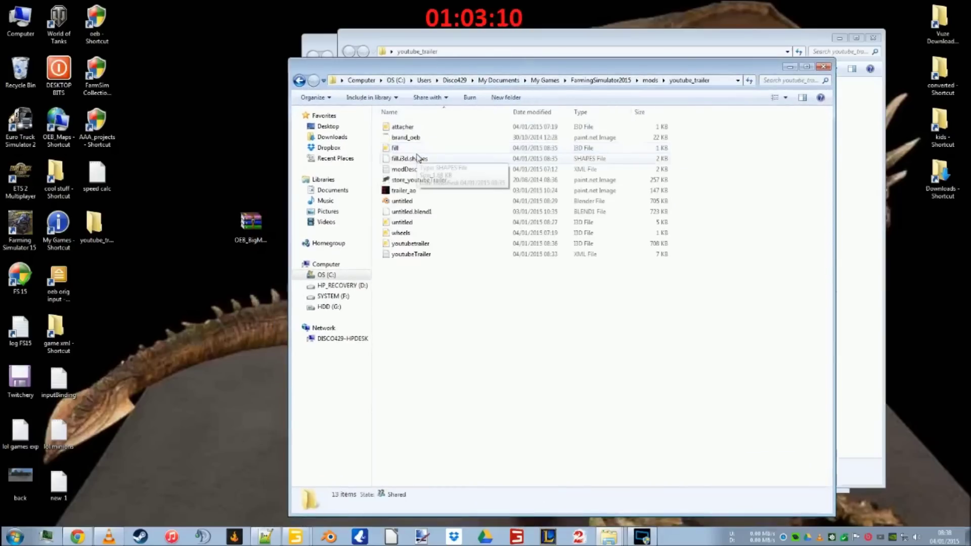
left_click(266, 538)
scroll(247, 370, "up", 5)
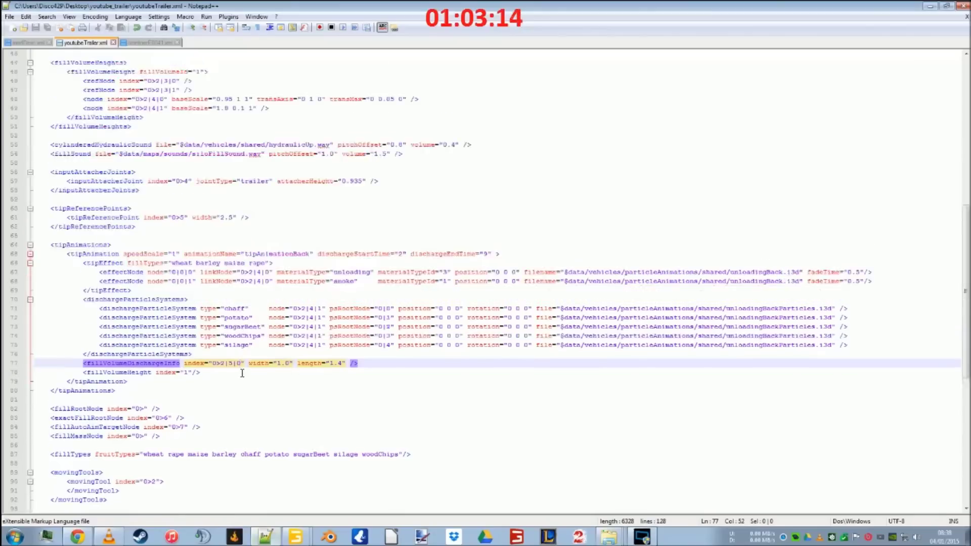
left_click(270, 290)
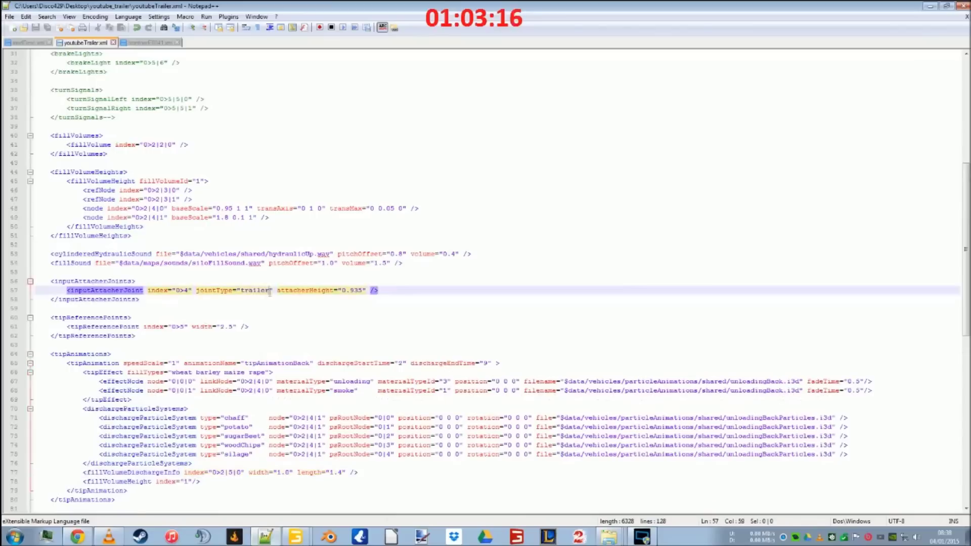
type("Low")
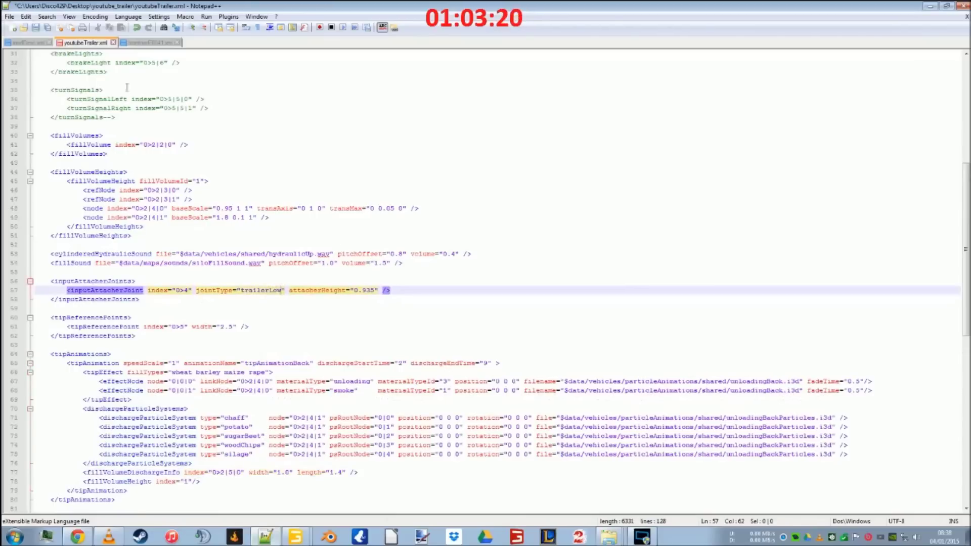
left_click(36, 30)
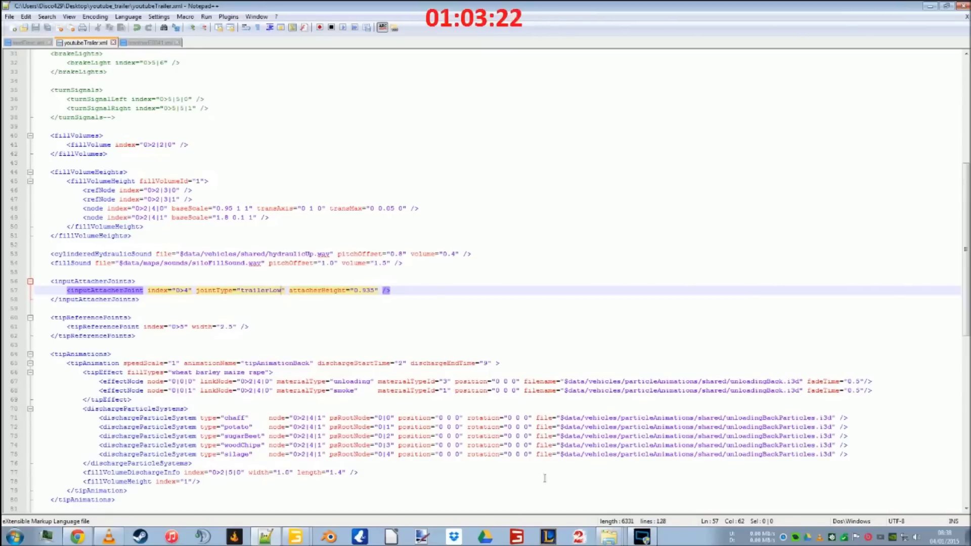
Open flieglDolly.xml from the game's data/vehicles/trailers/fliegl folder and examine the jointType on its inputAttacherJoint line
right_click(616, 537)
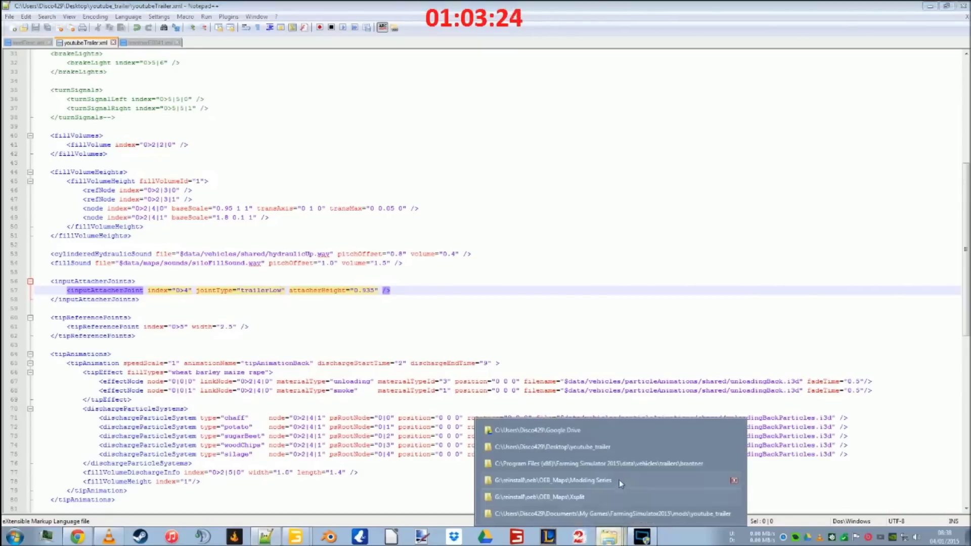
left_click(630, 463)
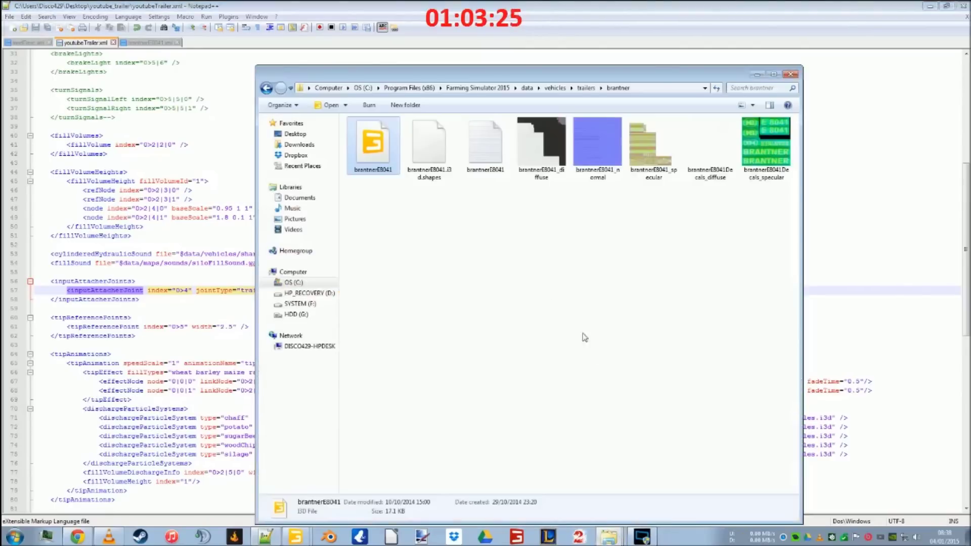
left_click(586, 89)
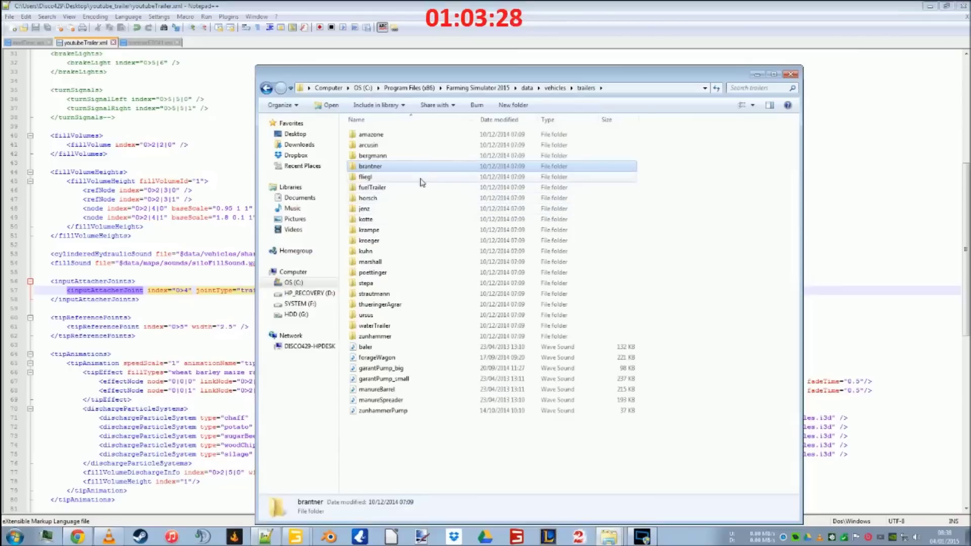
double_click(388, 178)
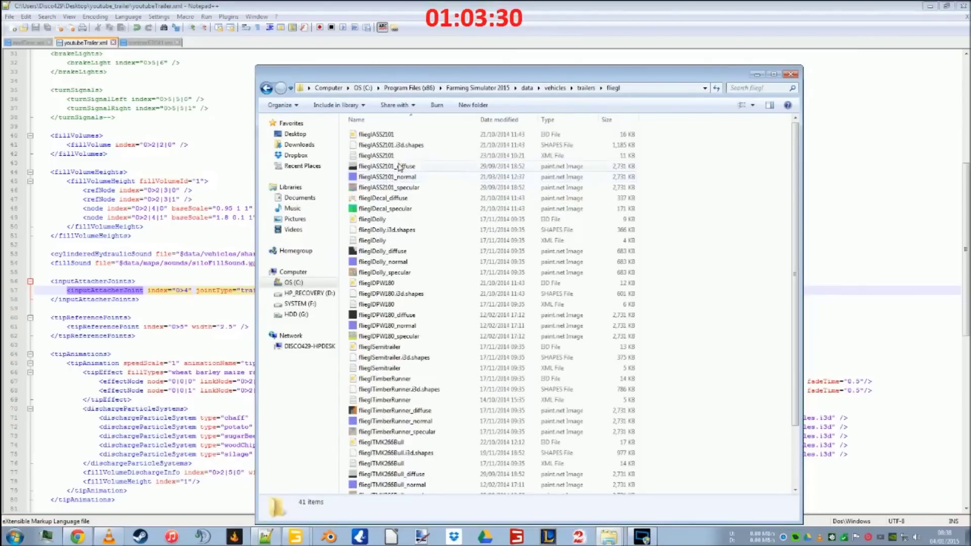
left_click(382, 221)
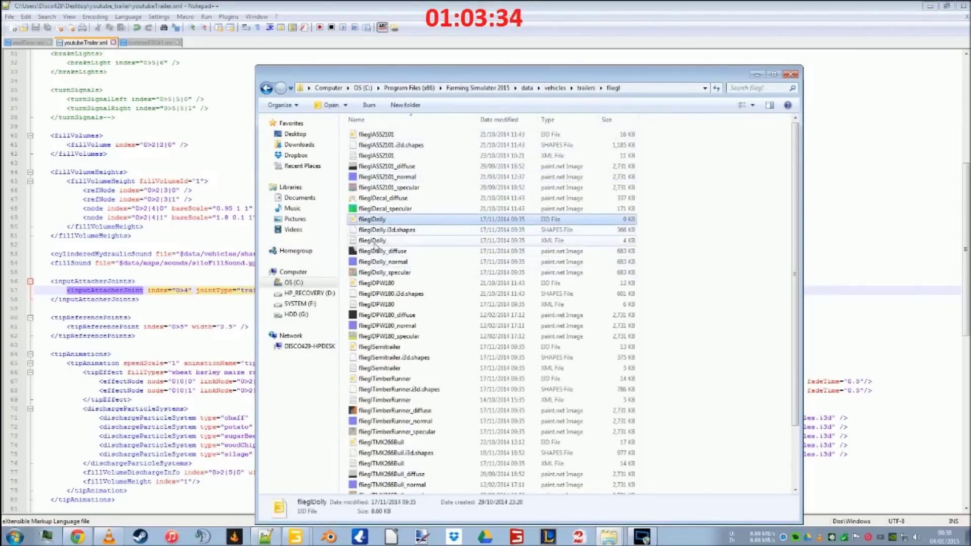
double_click(373, 241)
scroll(268, 360, "down", 3)
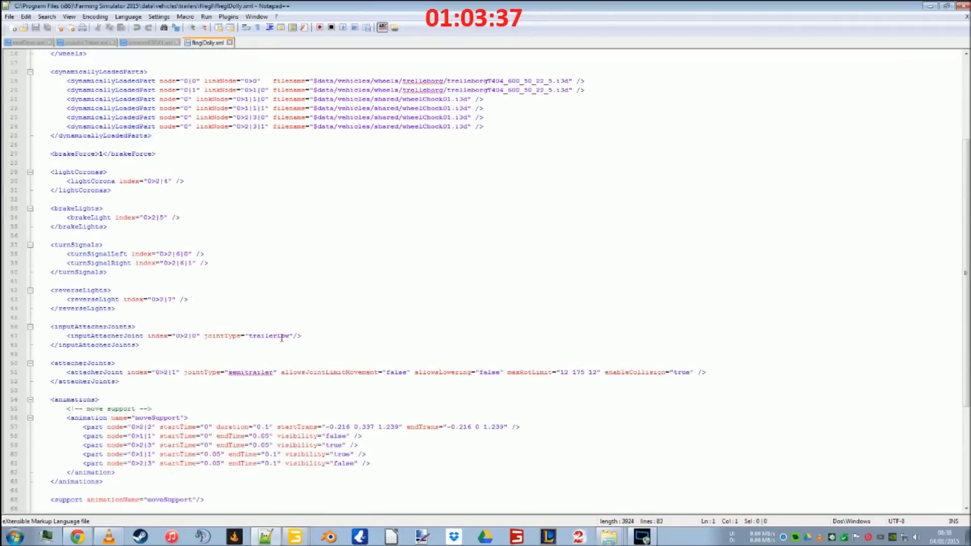
left_click(282, 338)
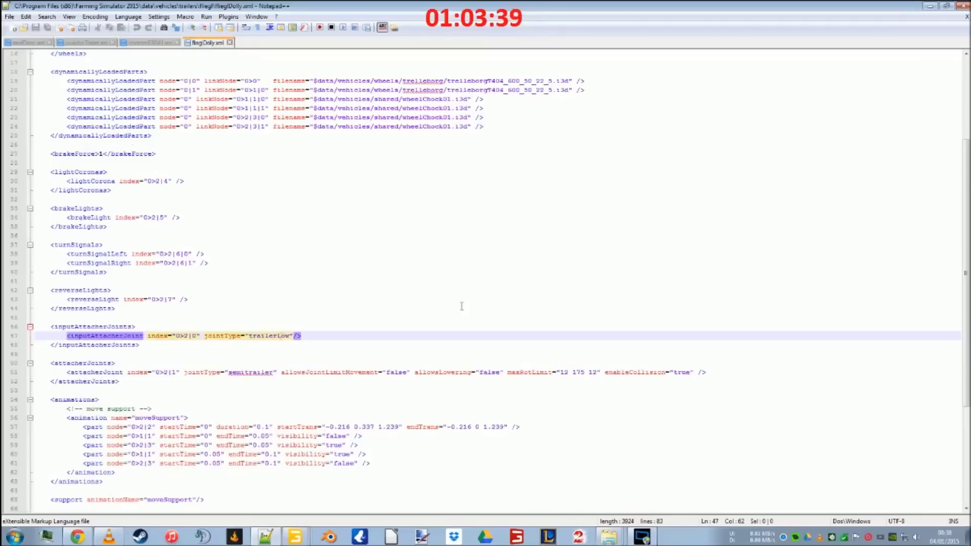
left_click(931, 7)
left_click(963, 10)
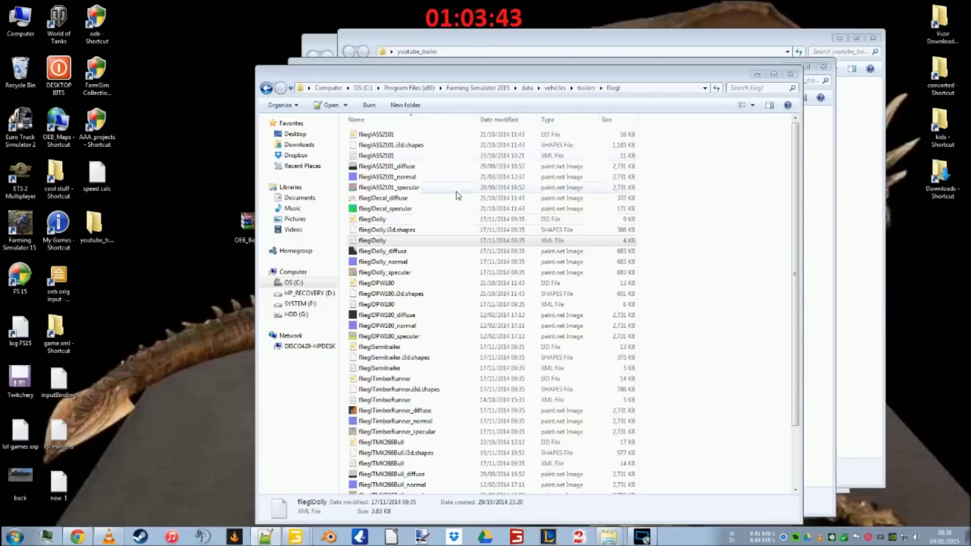
Replace the youtube_trailer folder in the FarmingSimulator2015 mods folder with the edited copy from the desktop
left_click(757, 74)
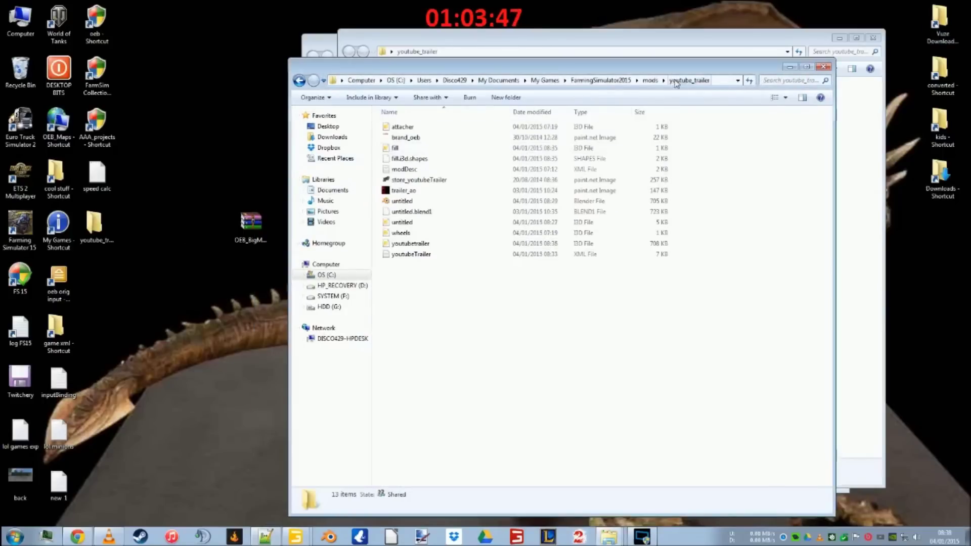
left_click(650, 80)
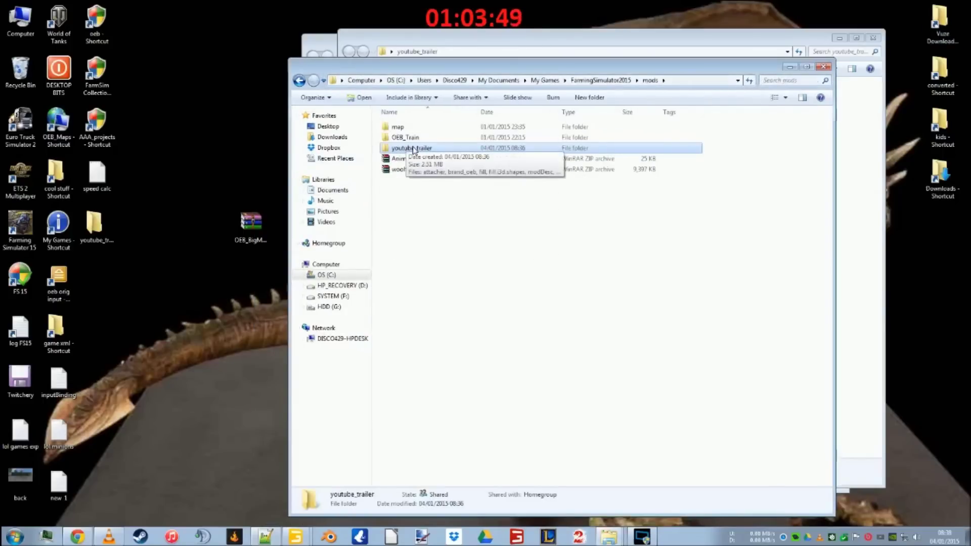
key("Delete")
left_click(523, 309)
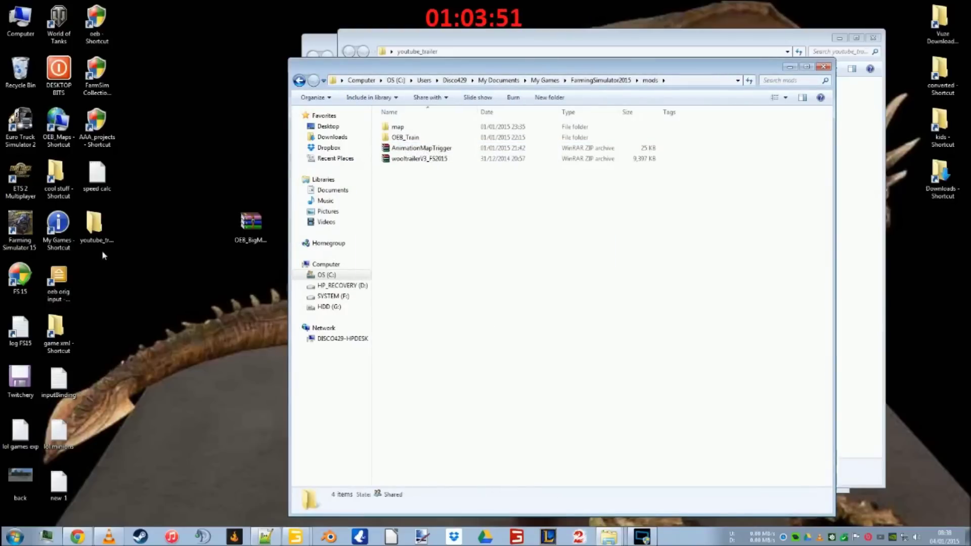
right_click(98, 234)
left_click(147, 452)
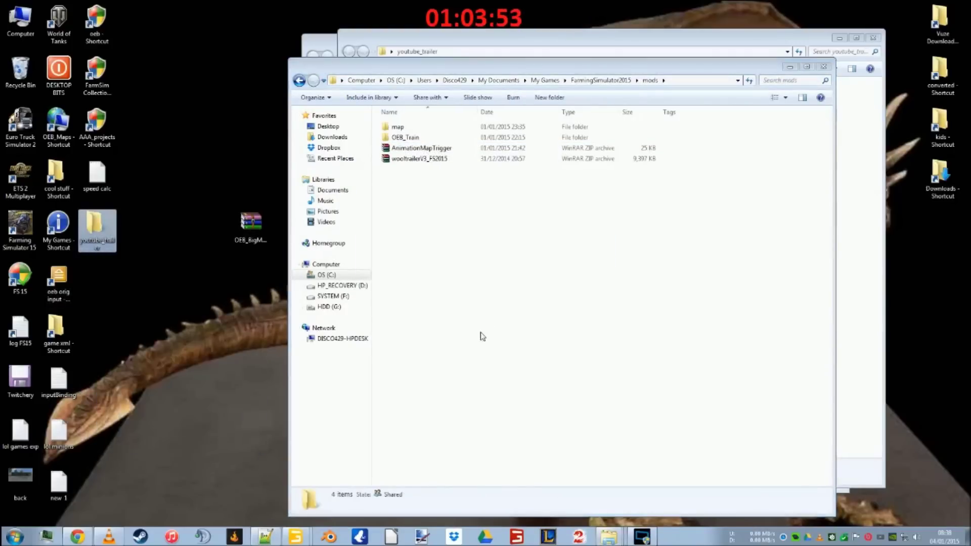
right_click(482, 336)
left_click(521, 402)
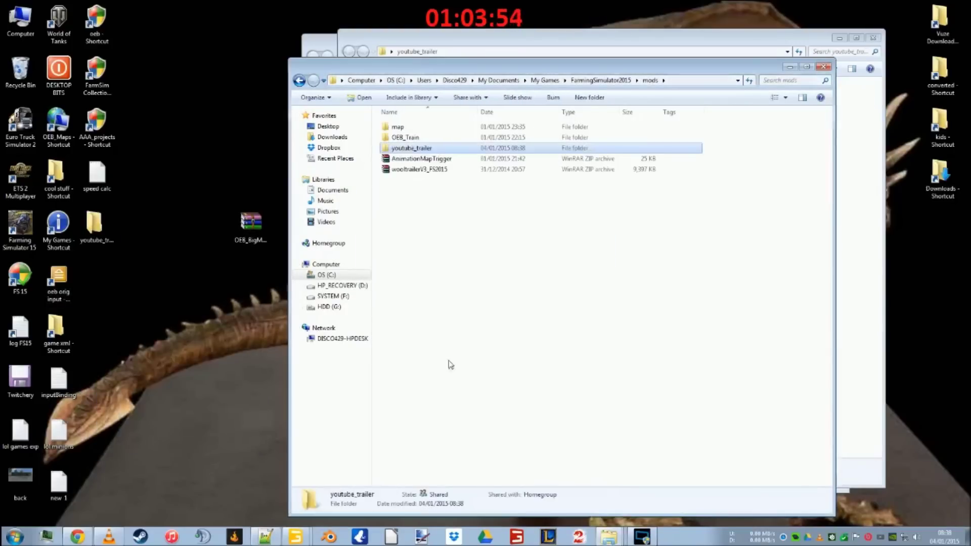
Launch Farming Simulator 15, start Savegame 2 on the Bjornholm map and switch to the tractor hitched to the red trailer
double_click(20, 227)
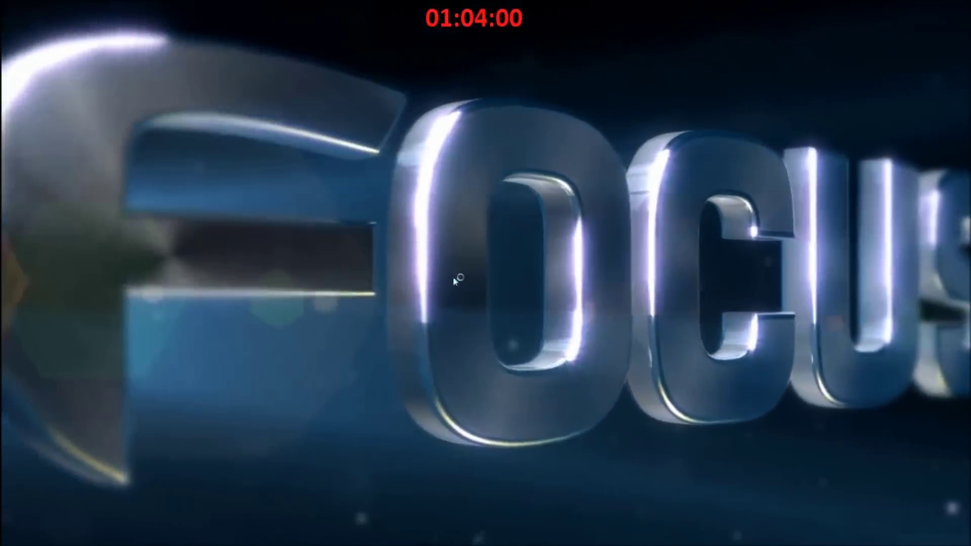
left_click(448, 281)
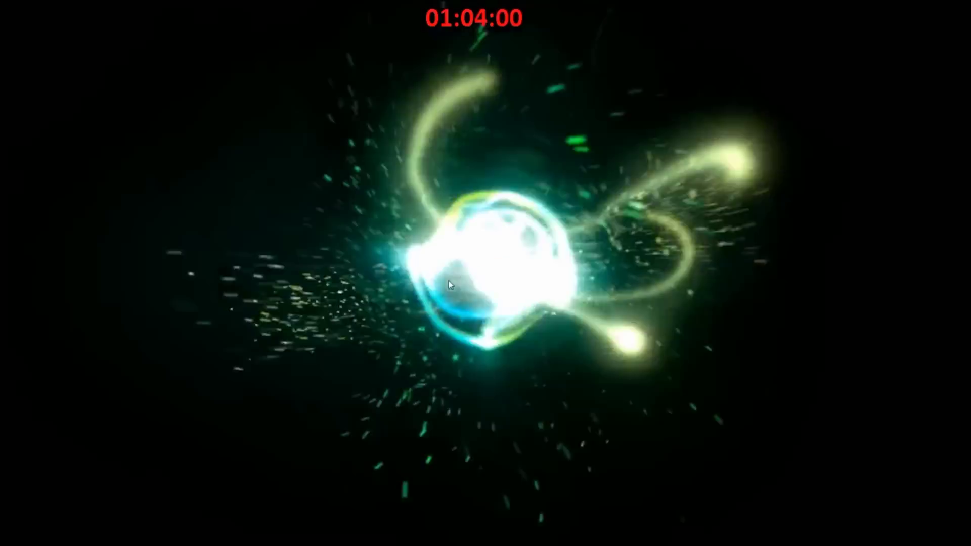
left_click(460, 241)
left_click(333, 216)
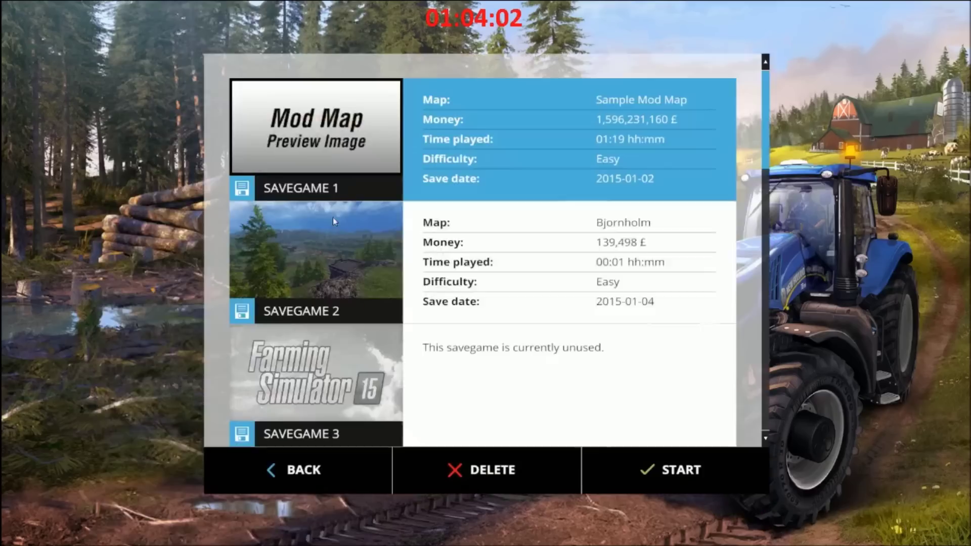
double_click(367, 297)
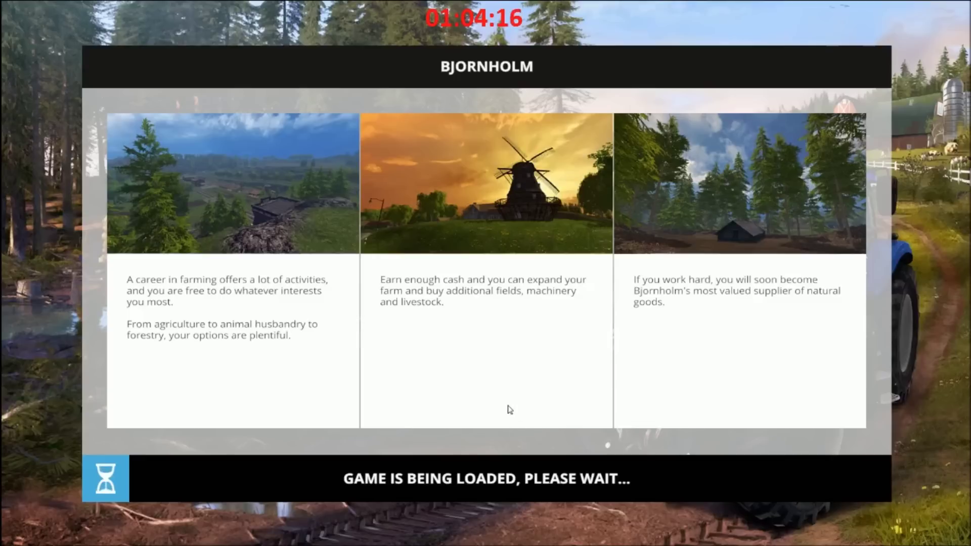
left_click(512, 486)
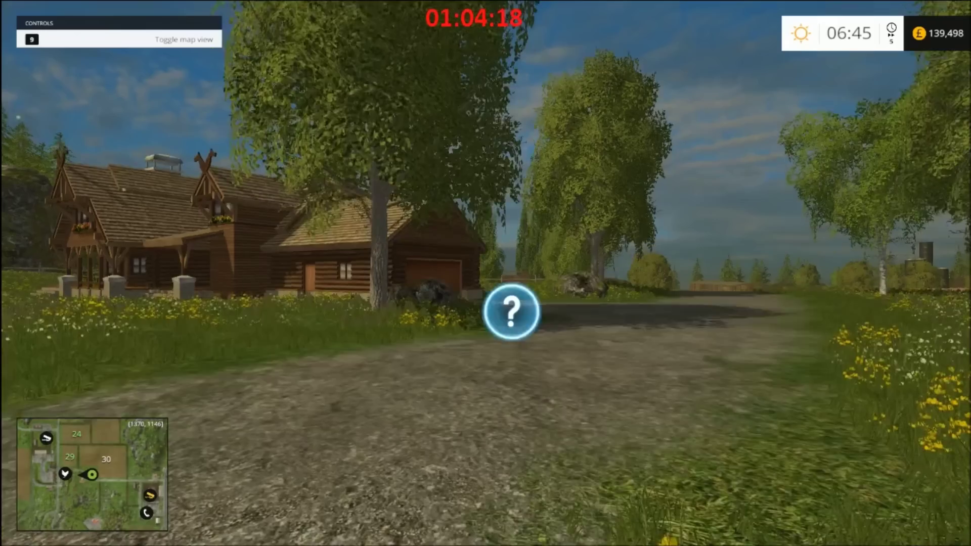
key("Tab")
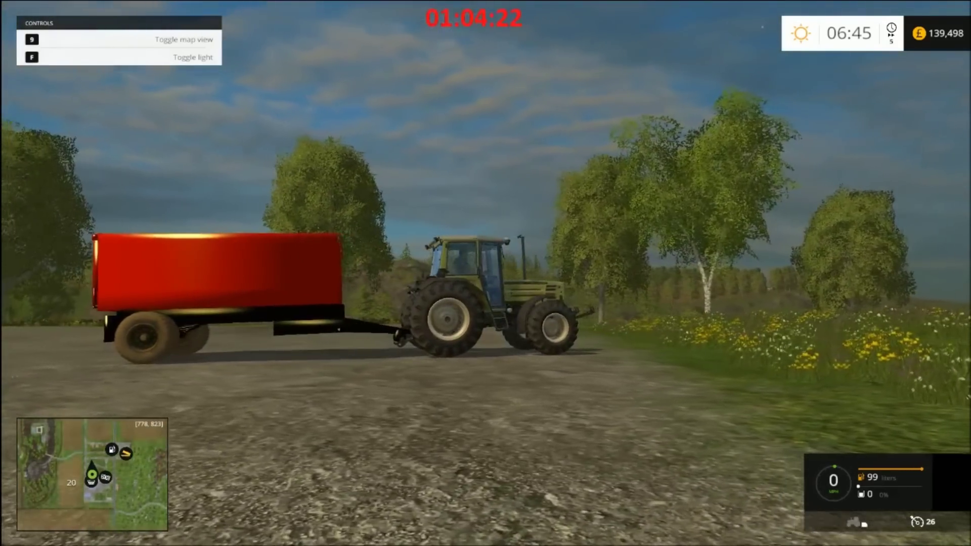
Drive the tractor with the red trailer through tight turns around the yard to test how the trailer follows
key("w")
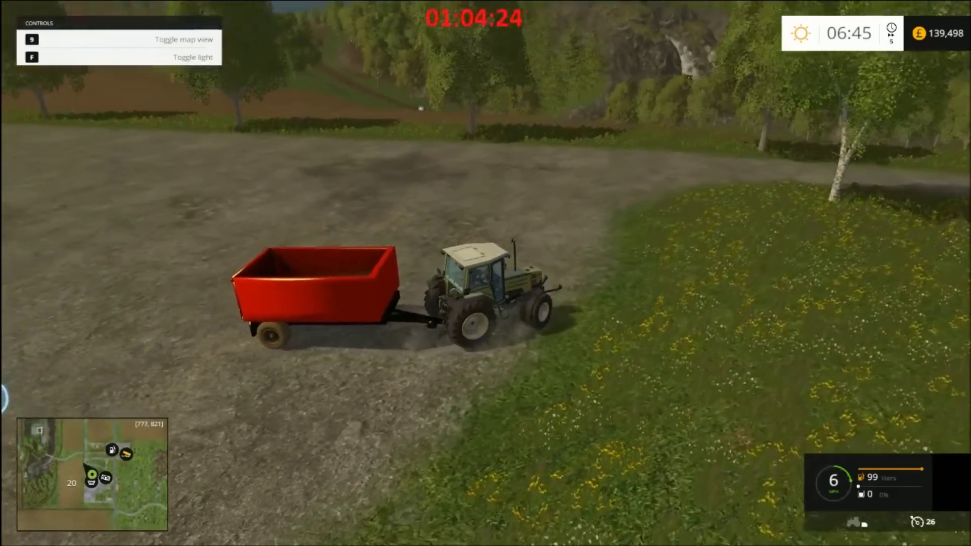
key("w")
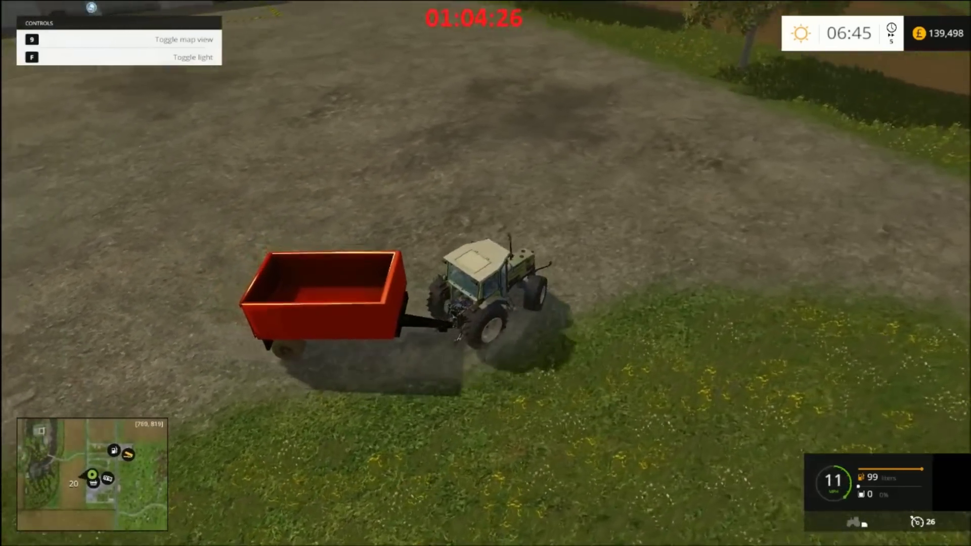
key("a")
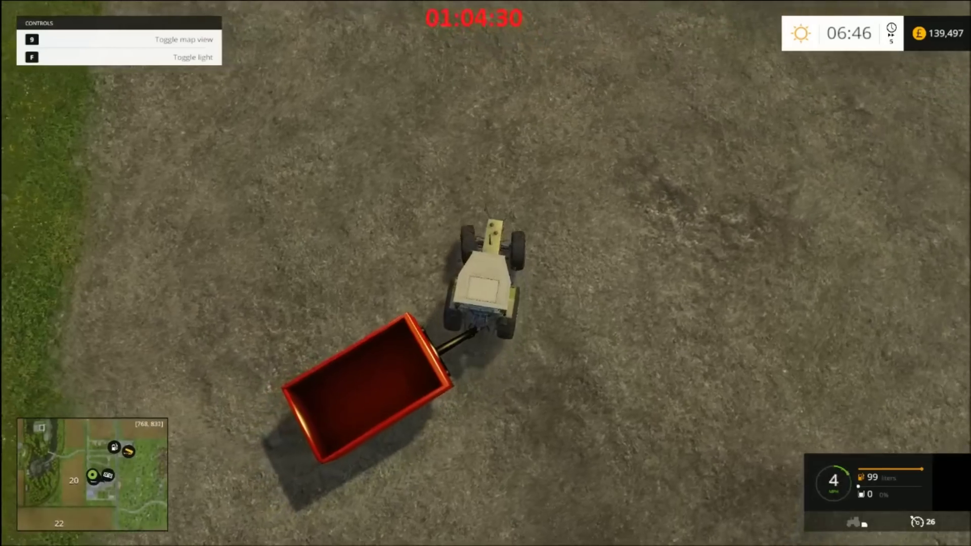
key("w")
key("w")
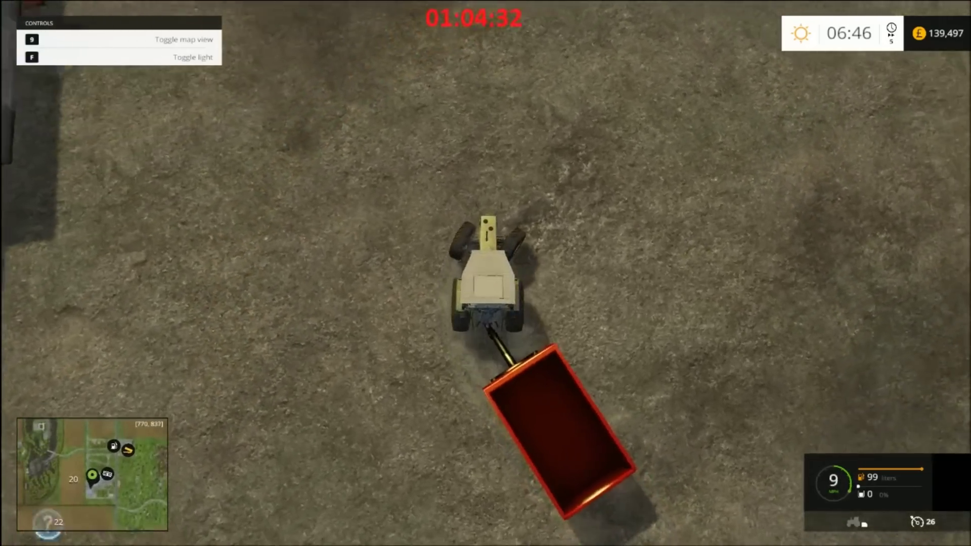
key("w")
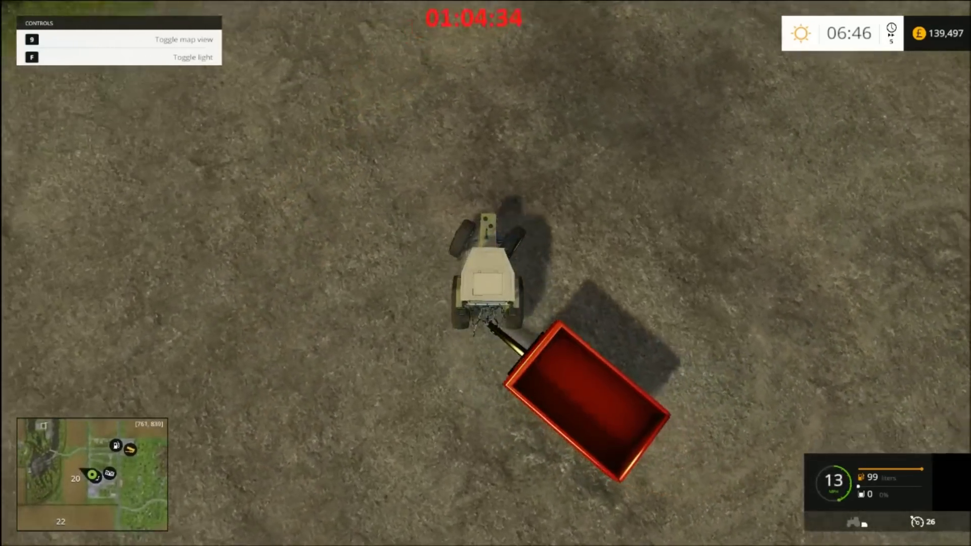
key("w")
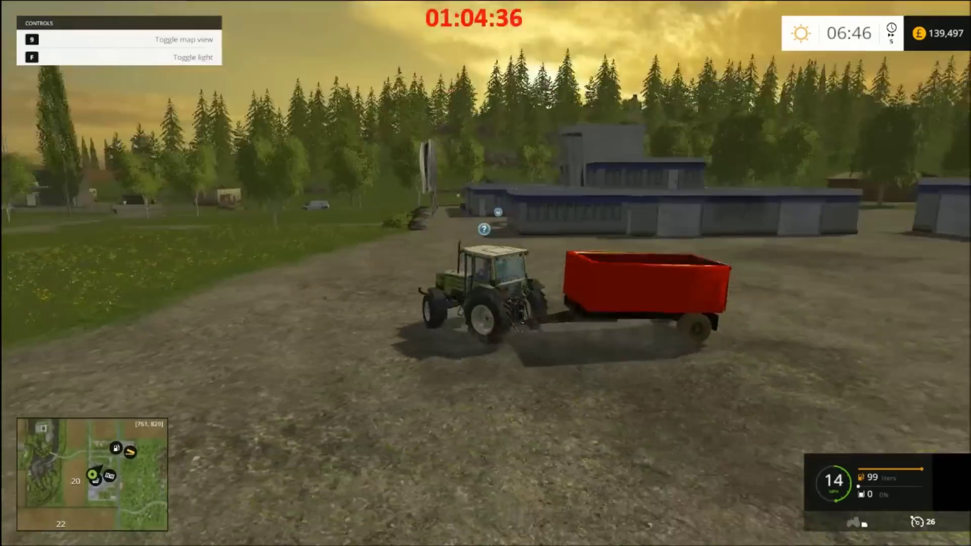
key("w")
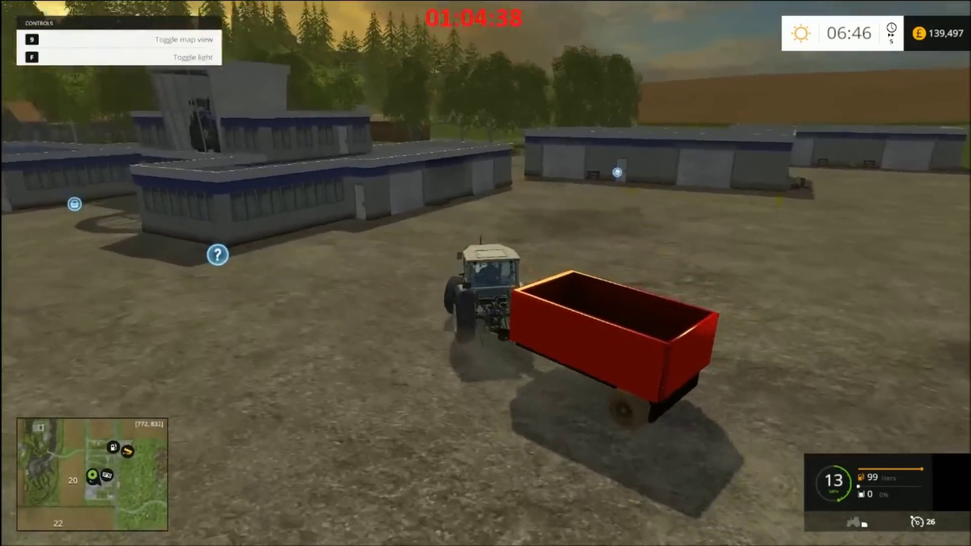
key("w")
Reset the Youtube Trailer and the H 488 tractor from the vehicle selection, then return to the game
key("Escape")
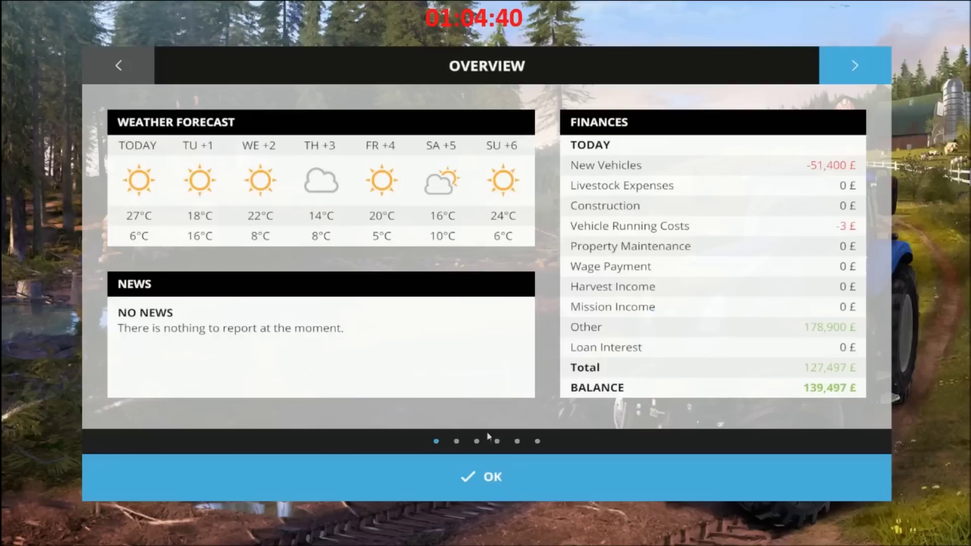
left_click(843, 77)
left_click(843, 78)
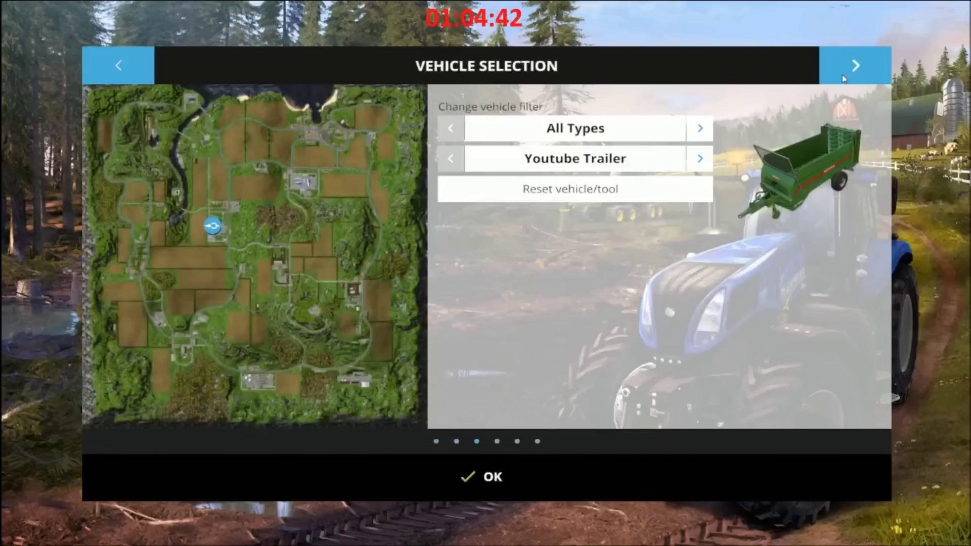
left_click(609, 192)
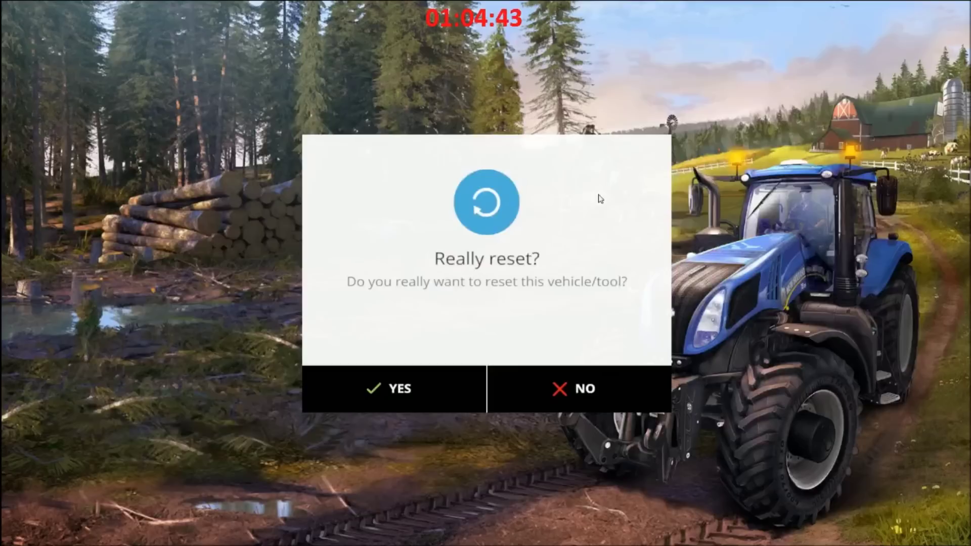
left_click(427, 395)
left_click(487, 376)
left_click(571, 189)
left_click(438, 390)
left_click(438, 391)
left_click(429, 477)
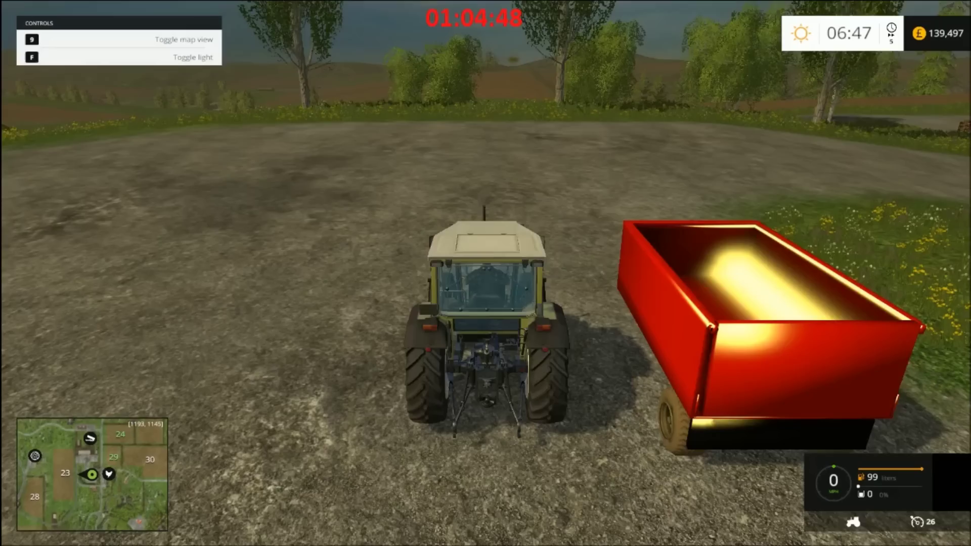
Pull the tractor in front of the parked red trailer, reverse to its drawbar and attach it
key("w")
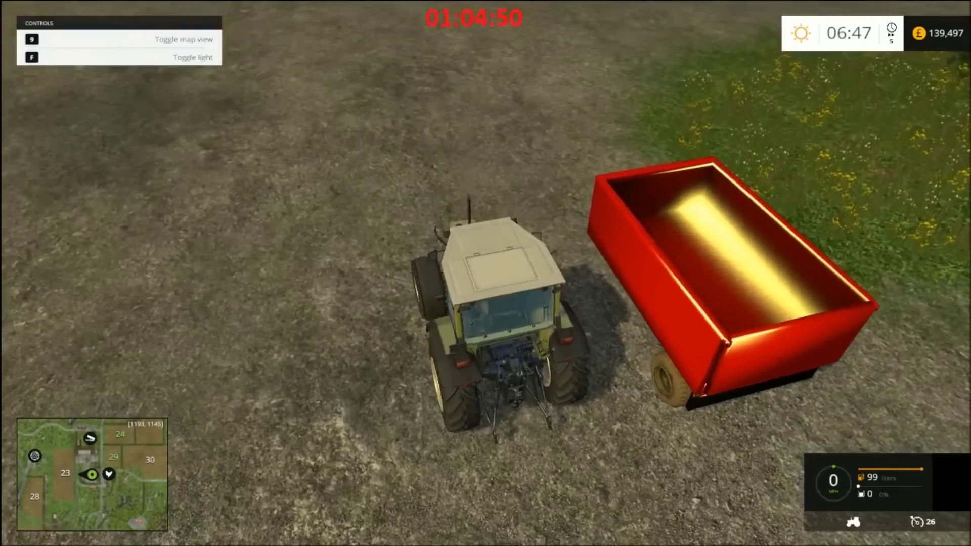
key("w")
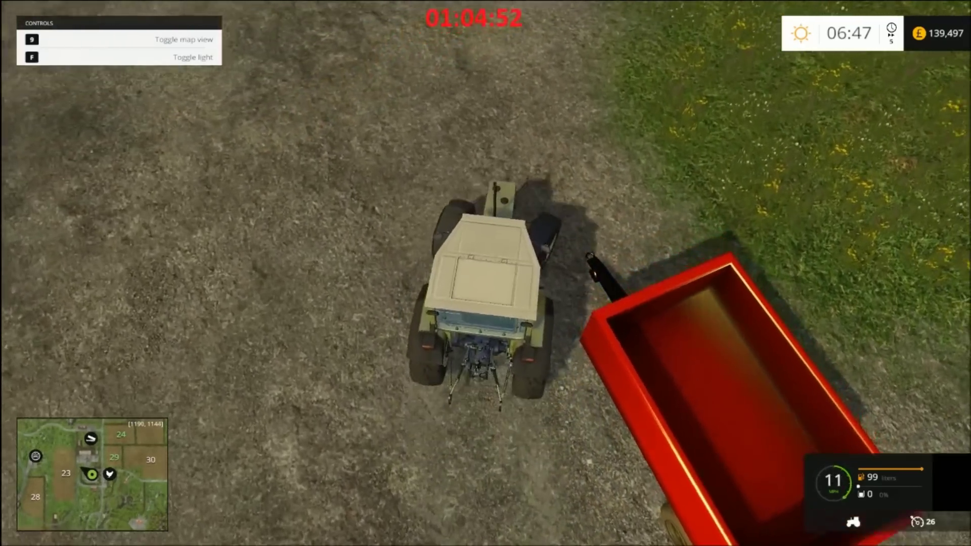
key("s")
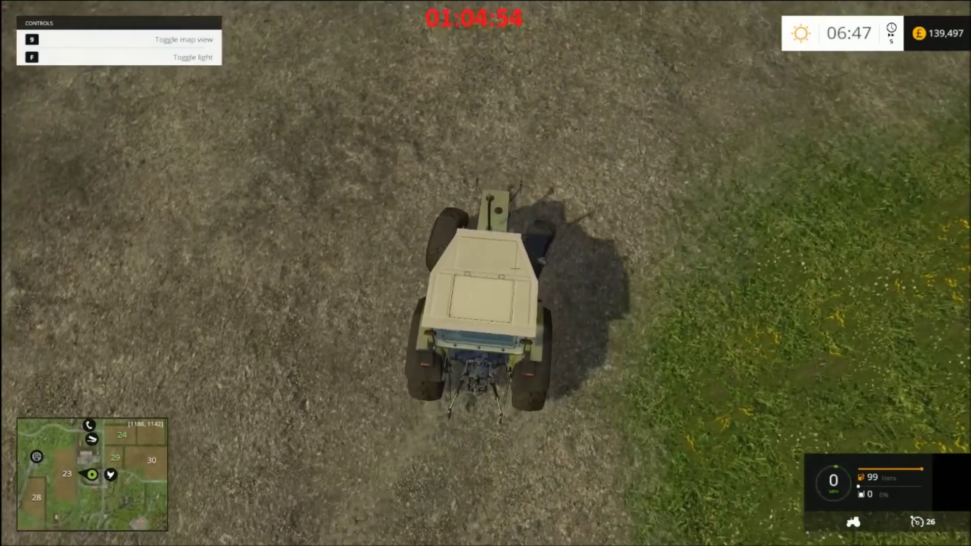
key("s")
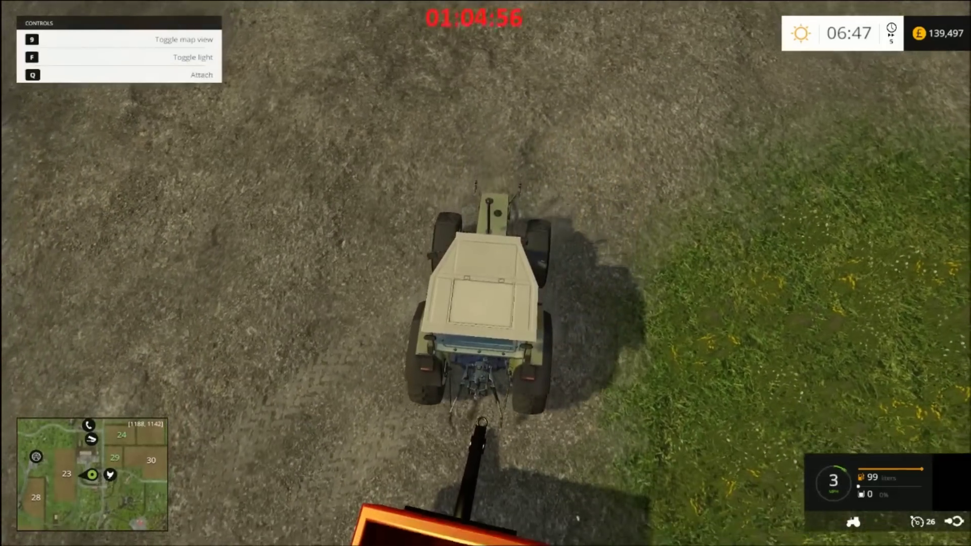
key("w")
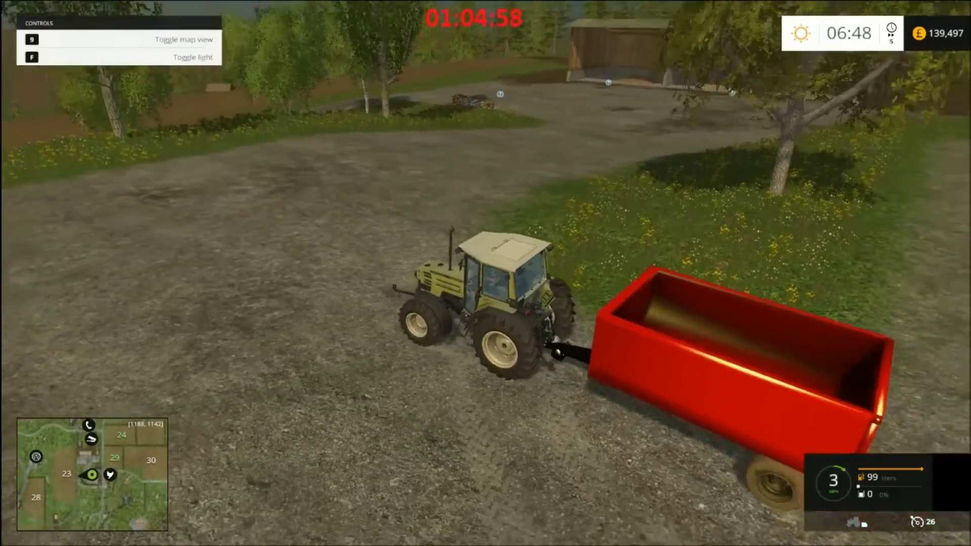
Drive the tractor and trailer past the open wooden sheds to the tall grain silos and stop alongside them
key("w")
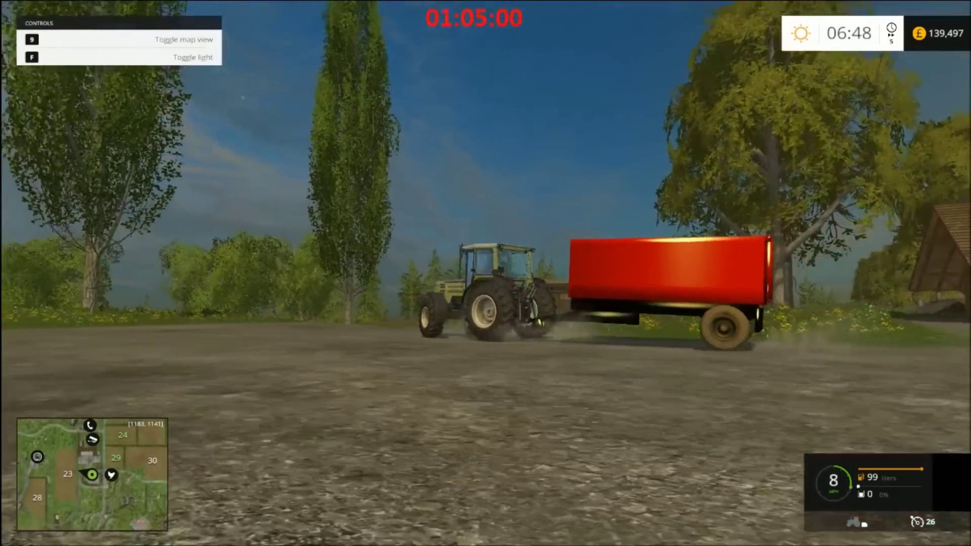
key("w")
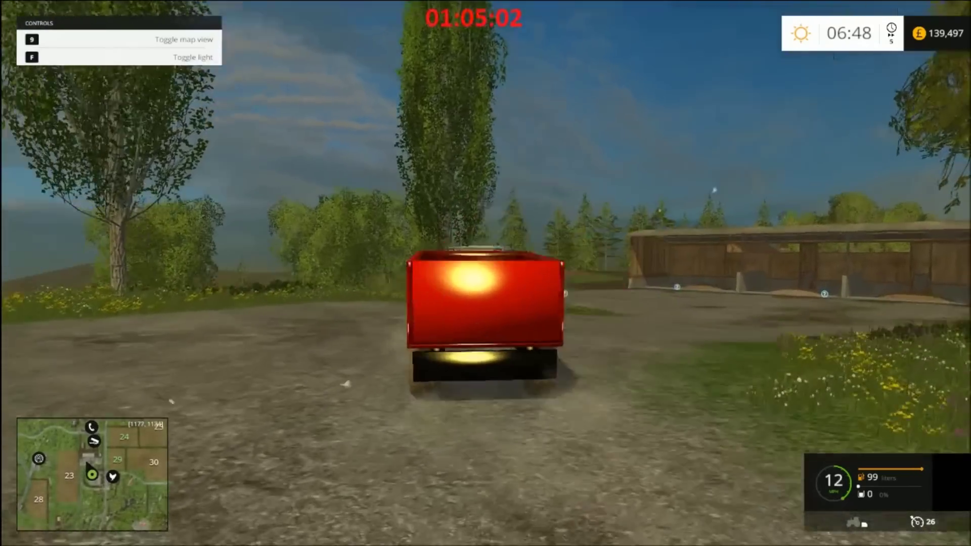
key("w")
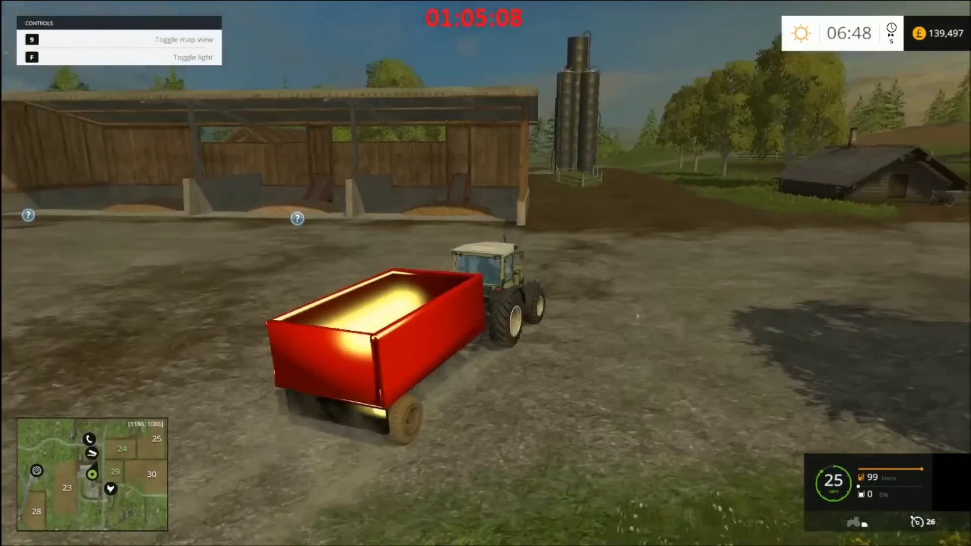
key("w")
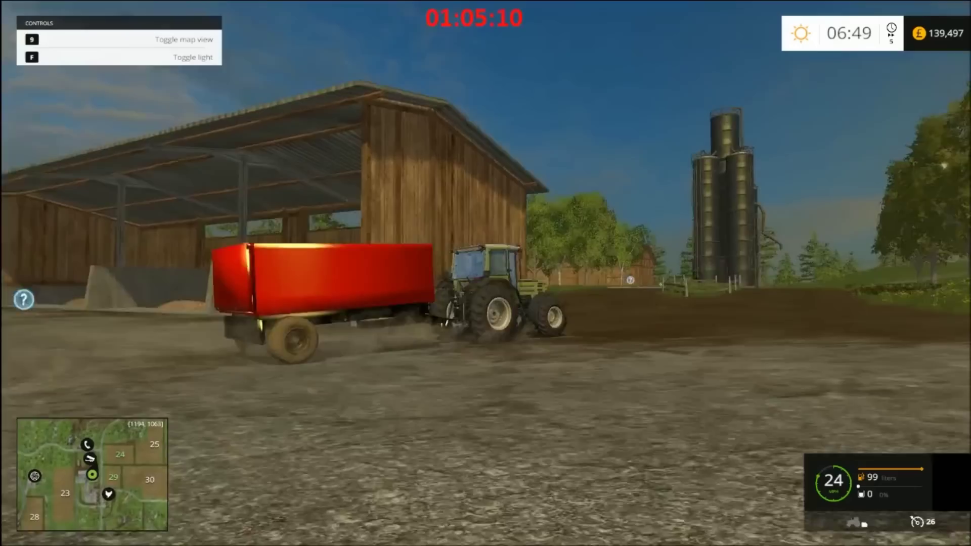
key("w")
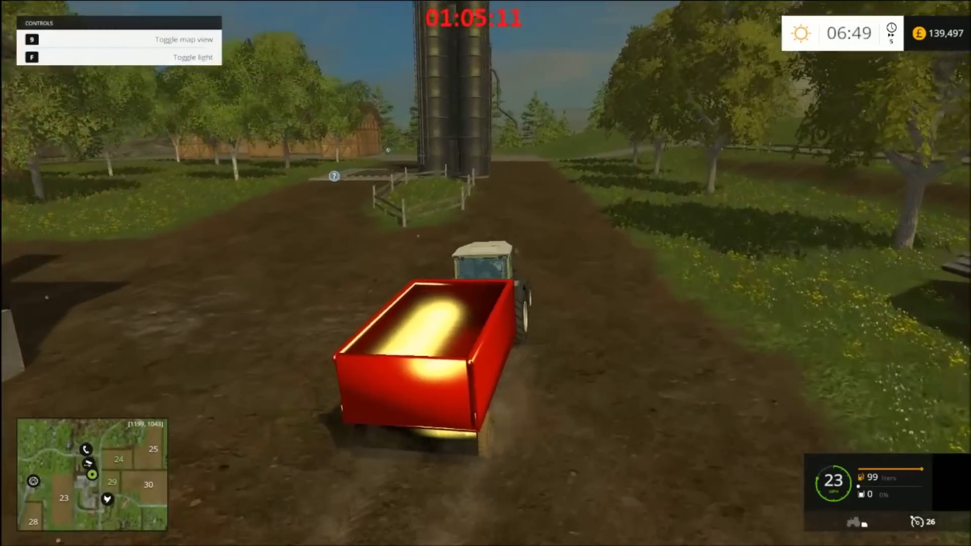
key("w")
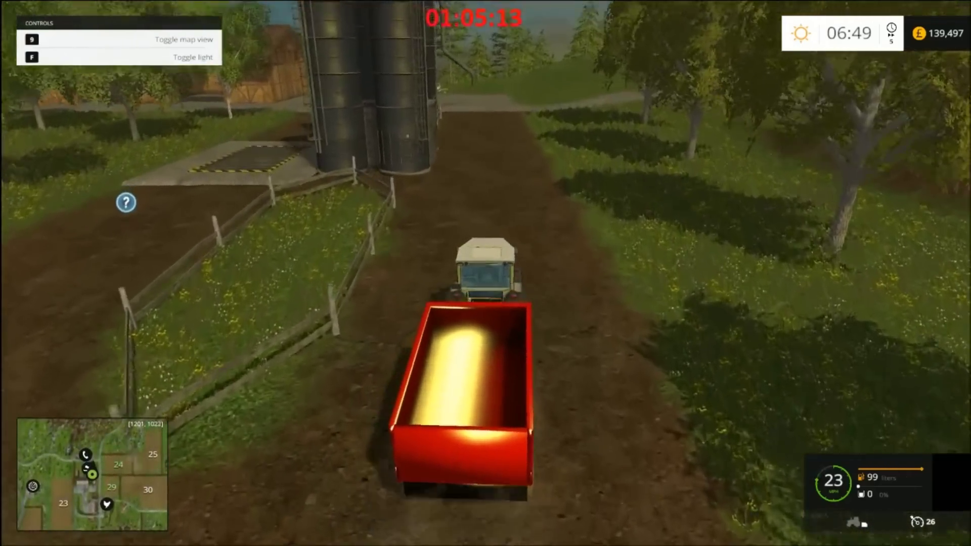
key("d")
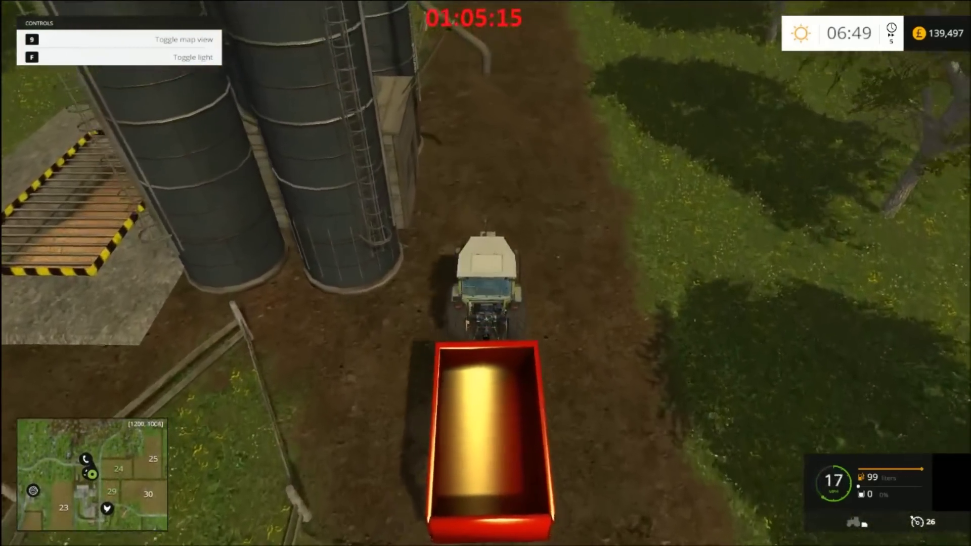
key("s")
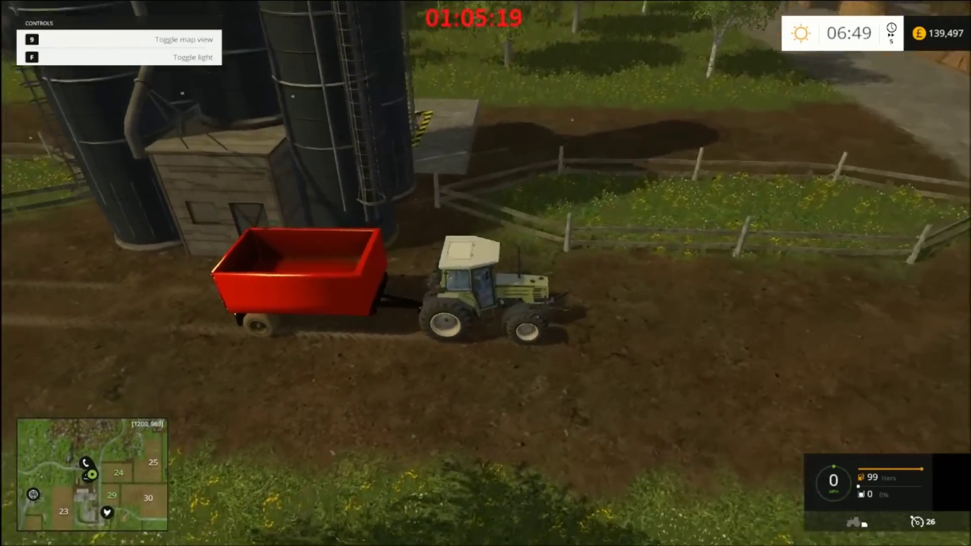
Shift the tractor back and forth to line up the trailer beside the silo's loading spout
key("w")
key("w")
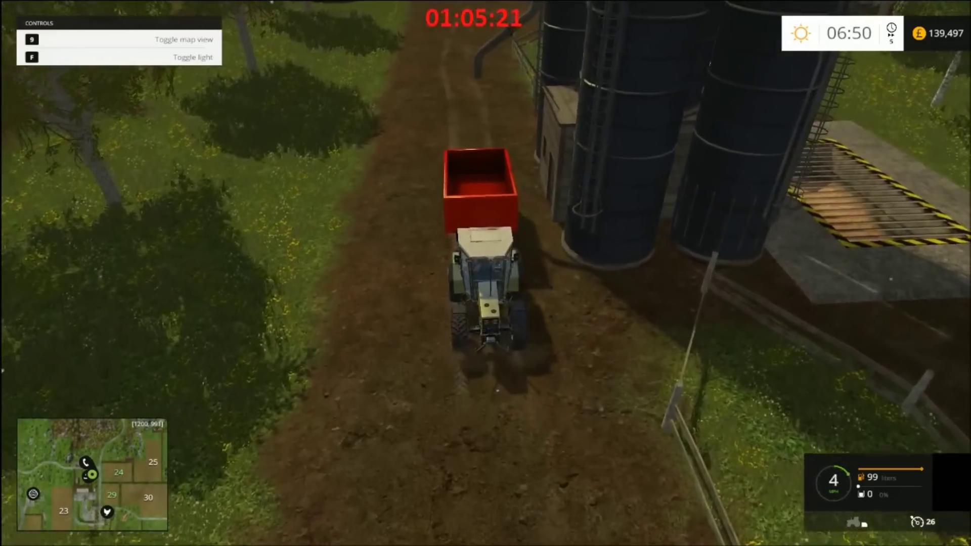
key("s")
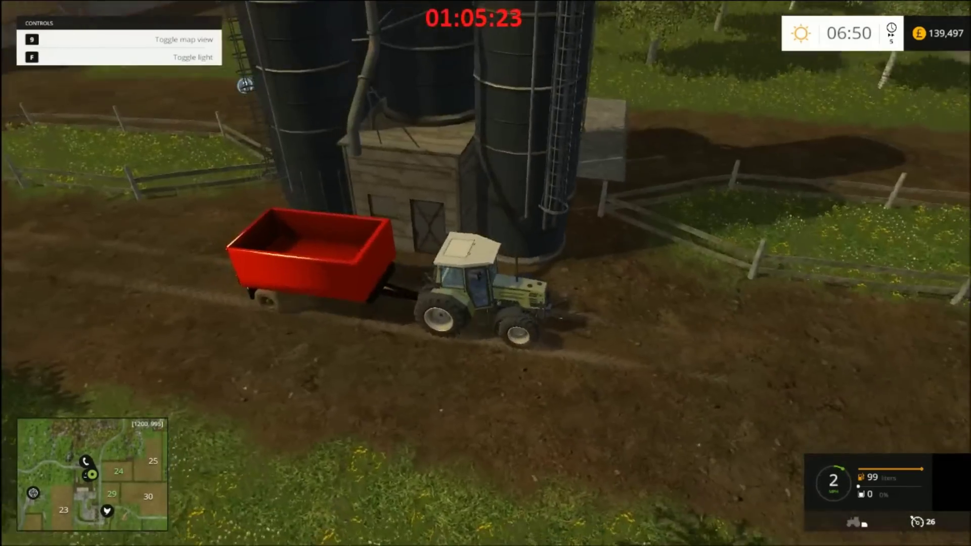
Check the stored crop amounts on the storage and prices page, then return to the game
key("Escape")
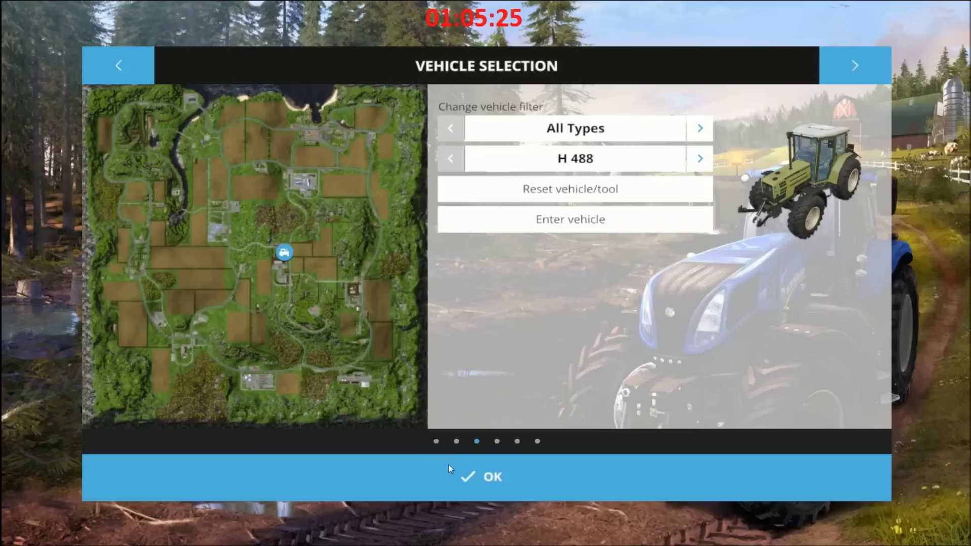
left_click(133, 55)
left_click(124, 71)
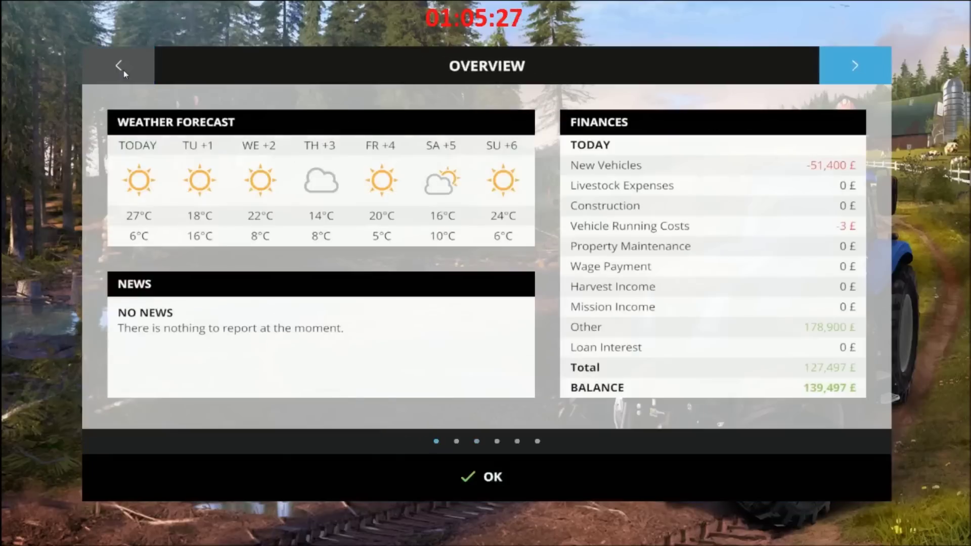
left_click(834, 80)
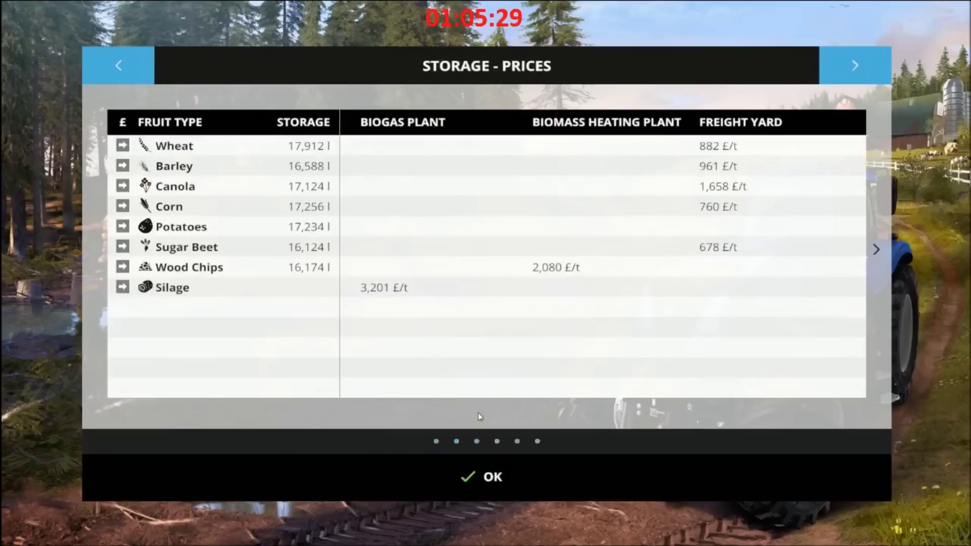
left_click(472, 474)
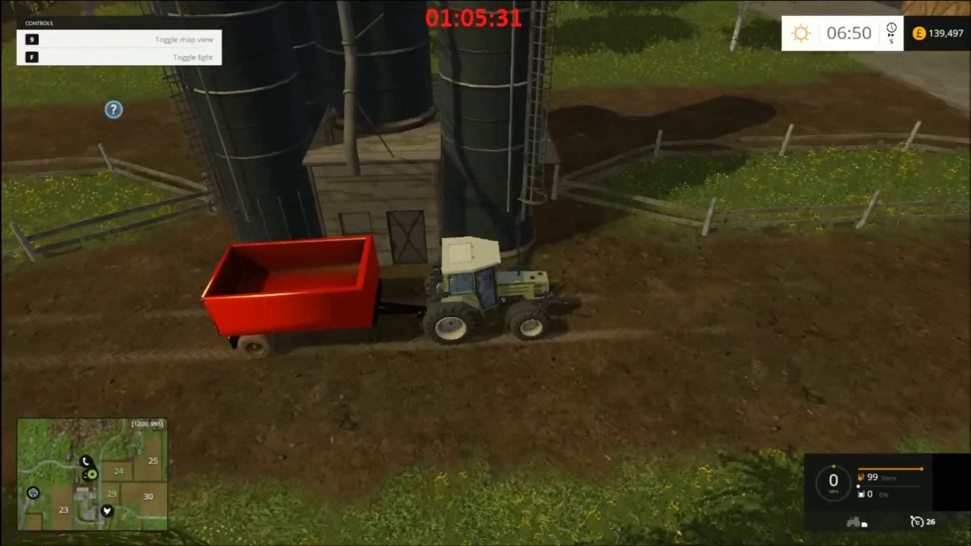
Edge the trailer forward beside the silo and open the developer console to examine the log for trailer warnings
key("w")
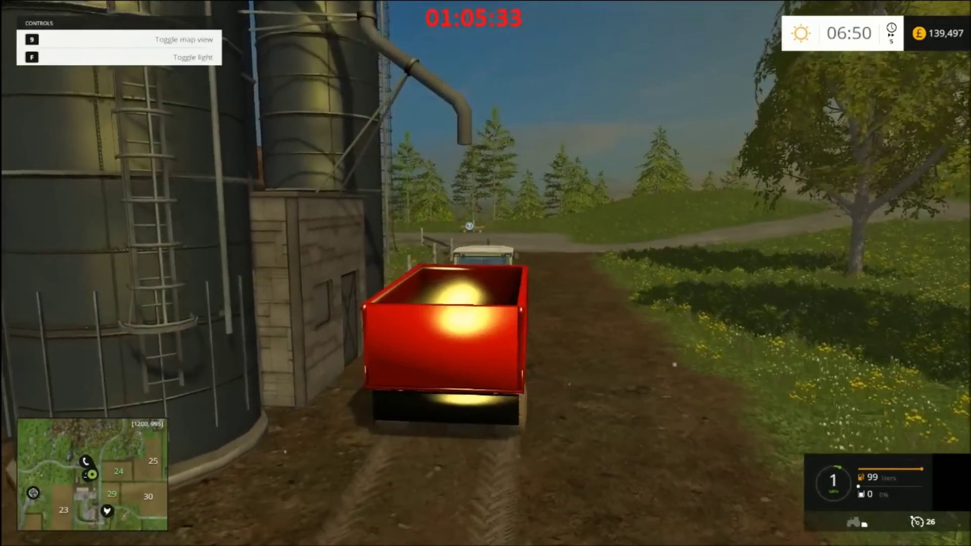
key("w")
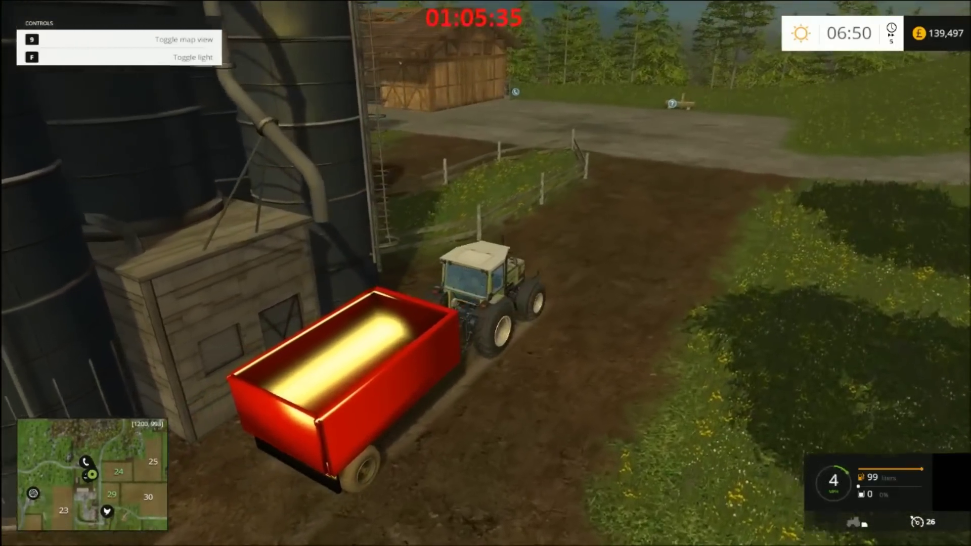
key("grave")
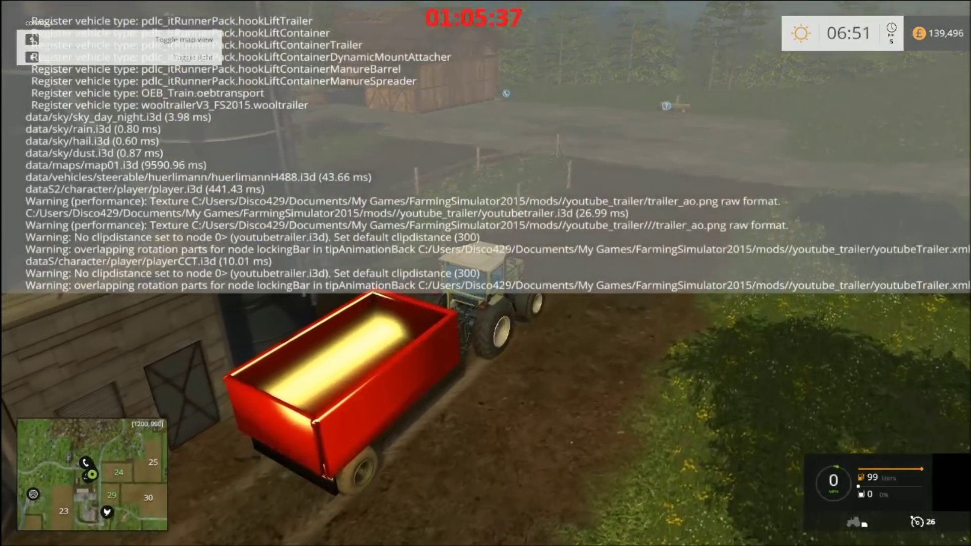
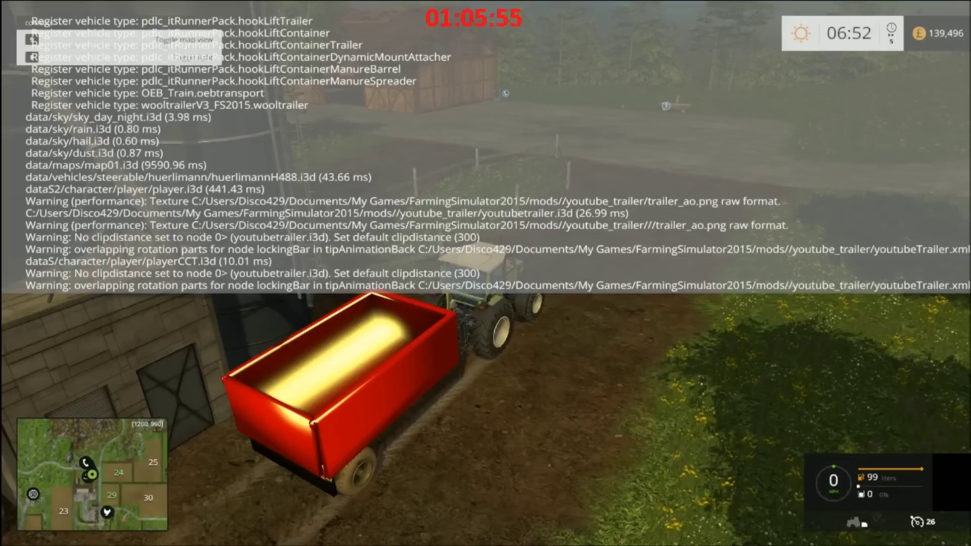
Pause the game and save it
key("Escape")
left_click(460, 477)
left_click(412, 399)
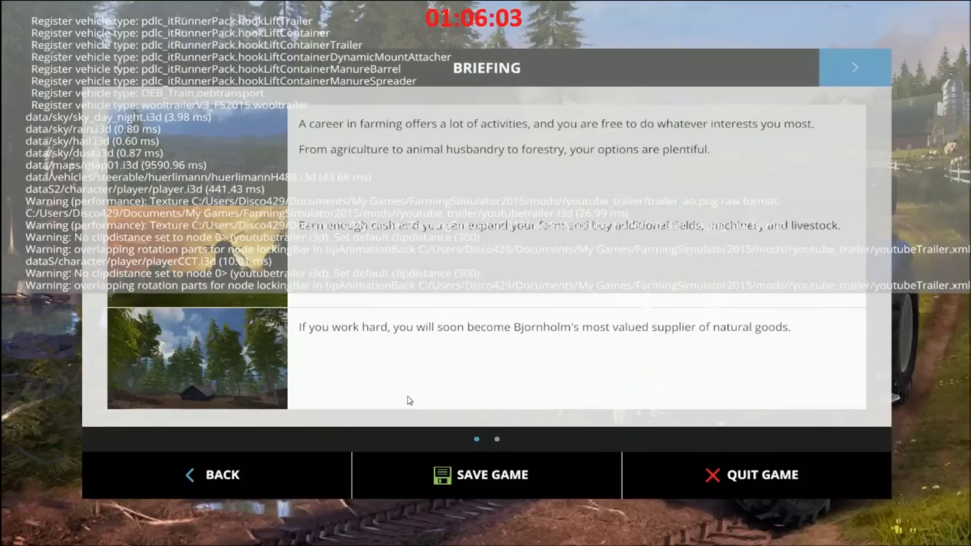
Quit the game to the desktop and open the FS15 log file down to its final entries
left_click(645, 459)
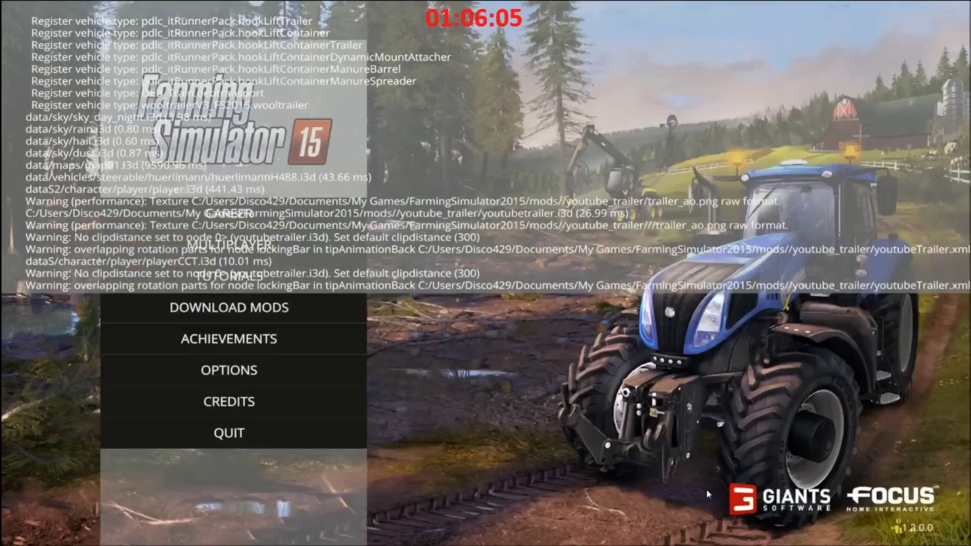
left_click(278, 429)
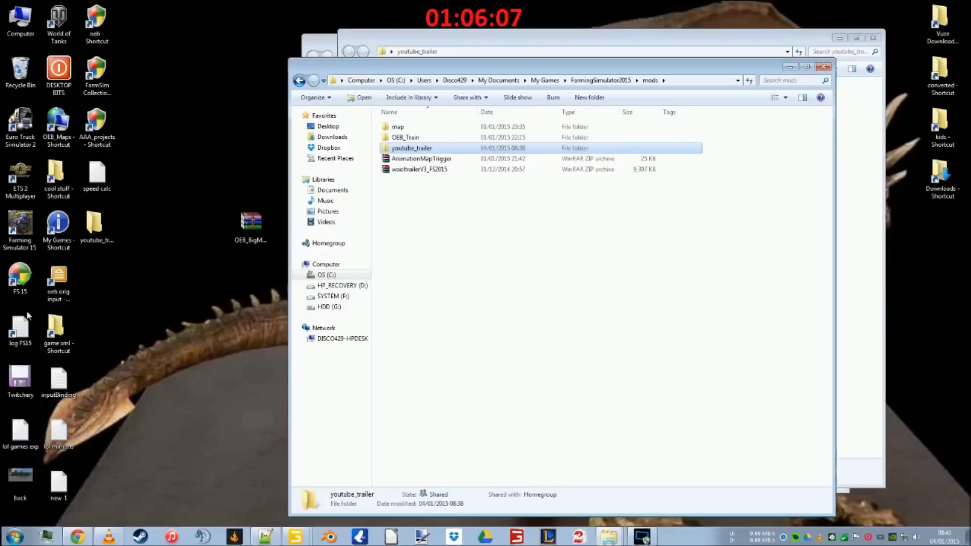
double_click(23, 334)
scroll(347, 300, "down", 7)
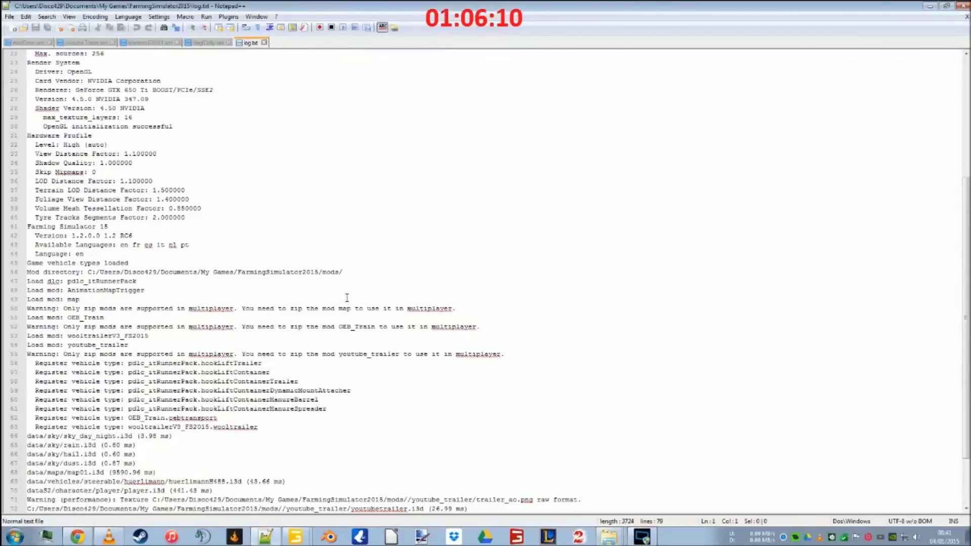
scroll(347, 298, "down", 3)
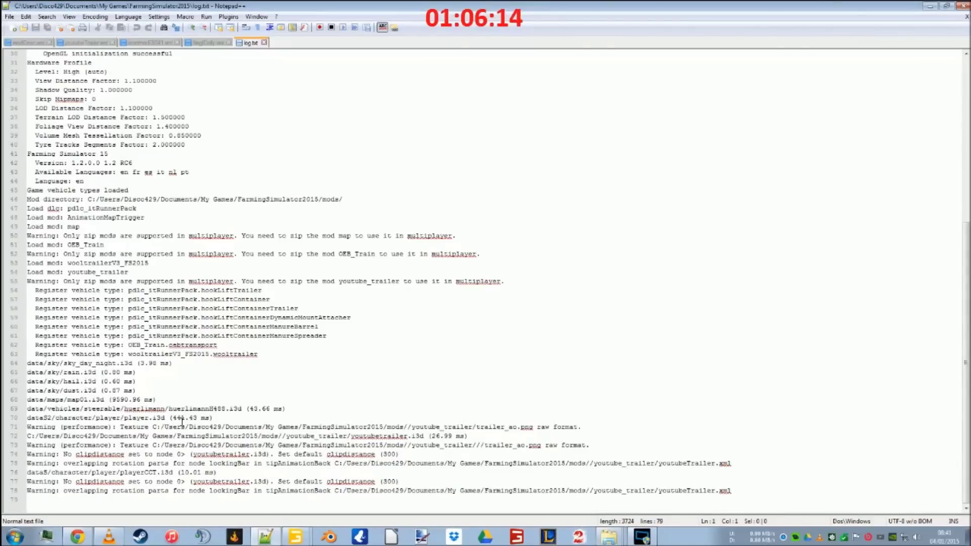
Examine the log's trailer warnings about the trailer_ao.png texture, the missing clip distance and the overlapping lockingBar rotation parts
left_click(182, 419)
left_click(201, 428)
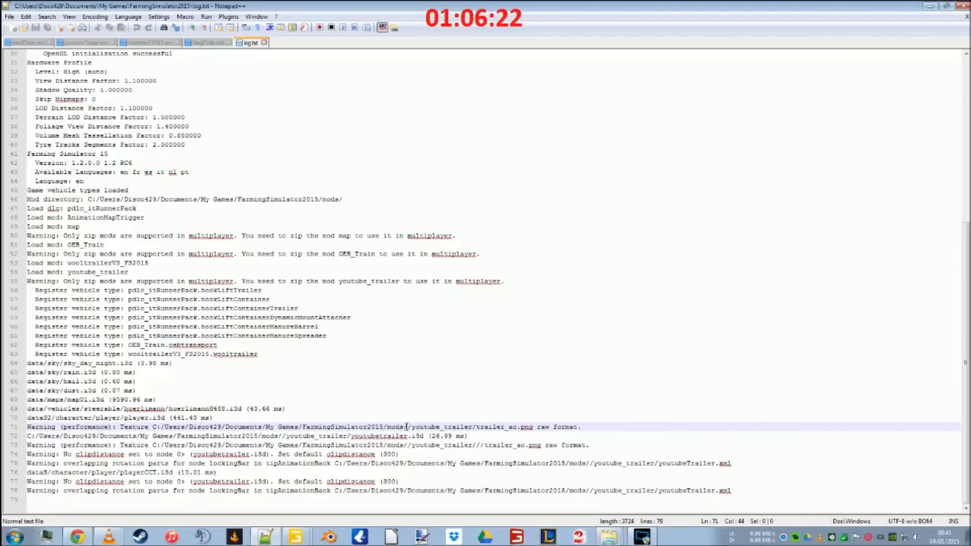
left_click(482, 447)
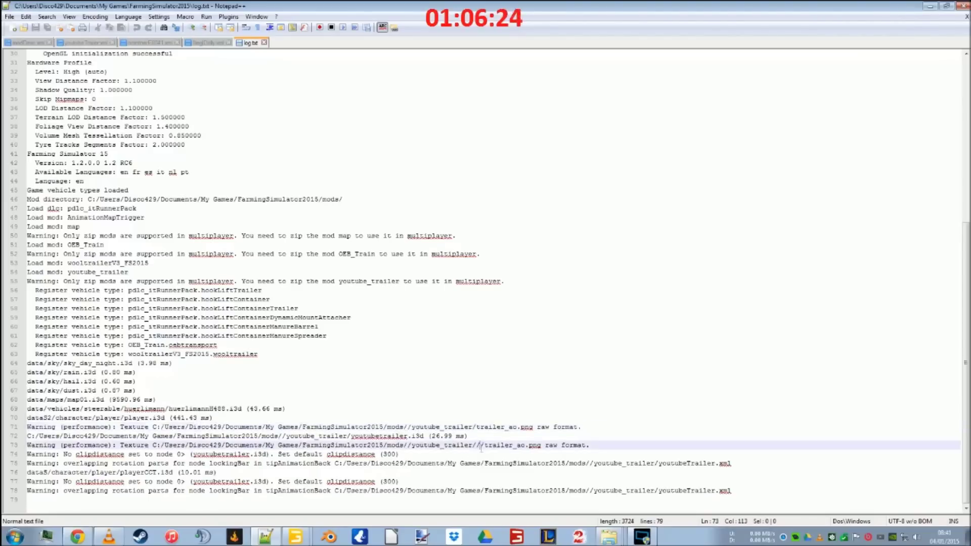
left_click(356, 454)
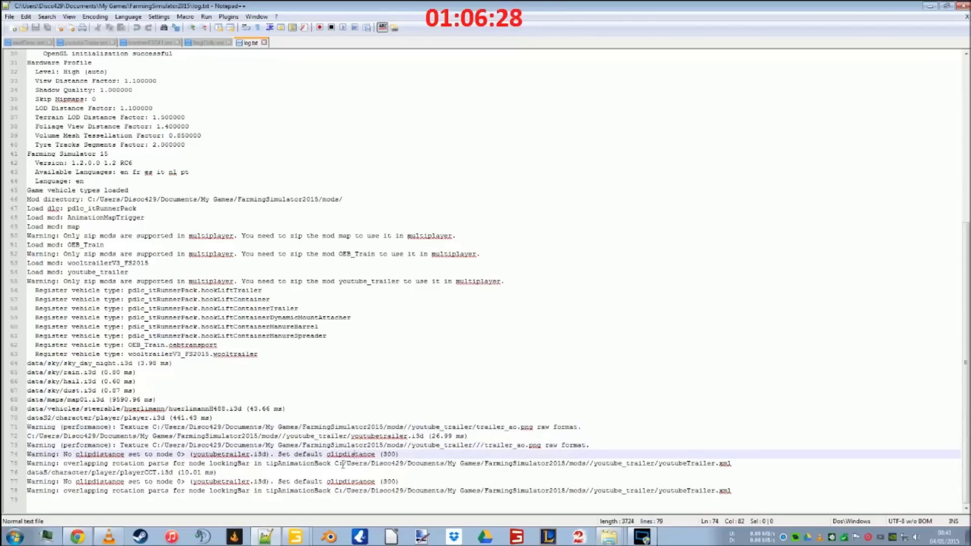
left_click(343, 465)
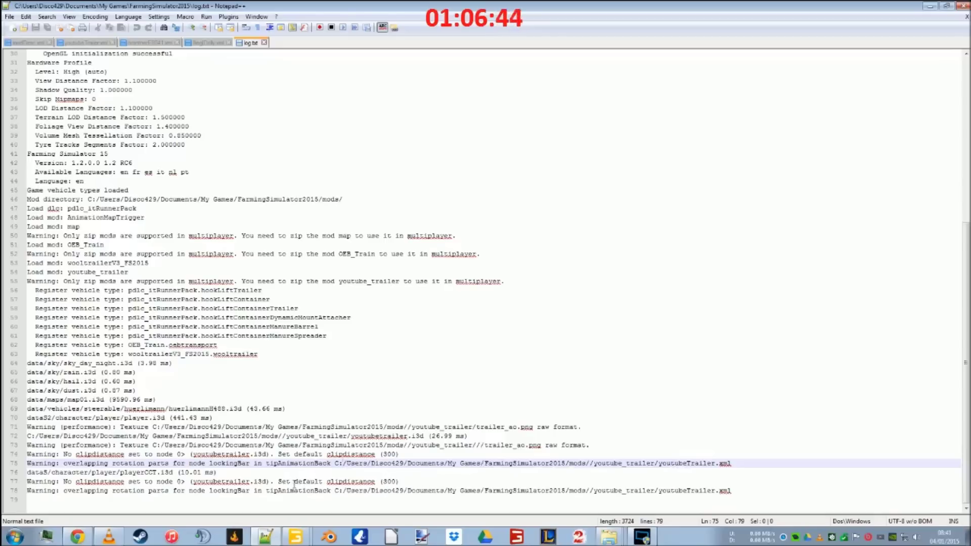
Switch to GIANTS Editor and set the clip distance of the trailerCol object to 300
left_click(304, 510)
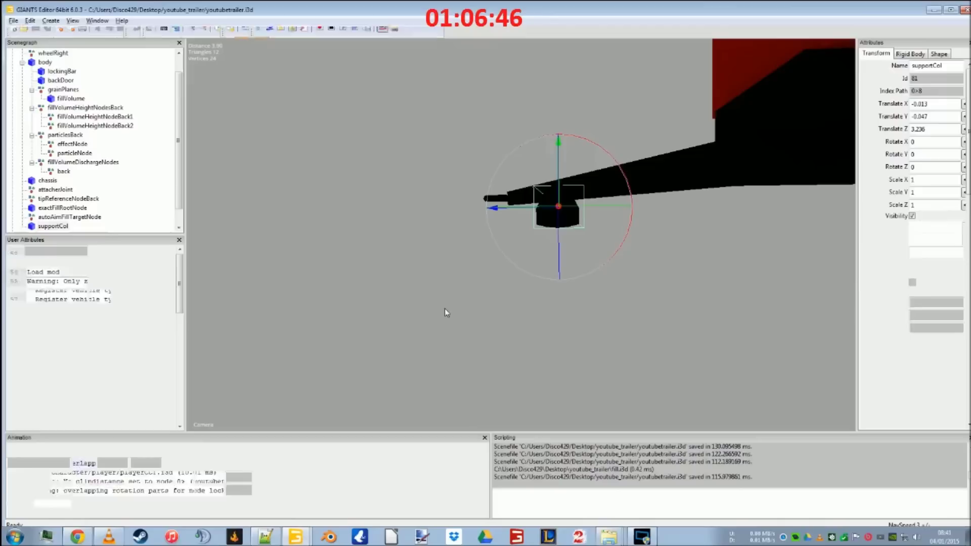
scroll(177, 102, "up", 1)
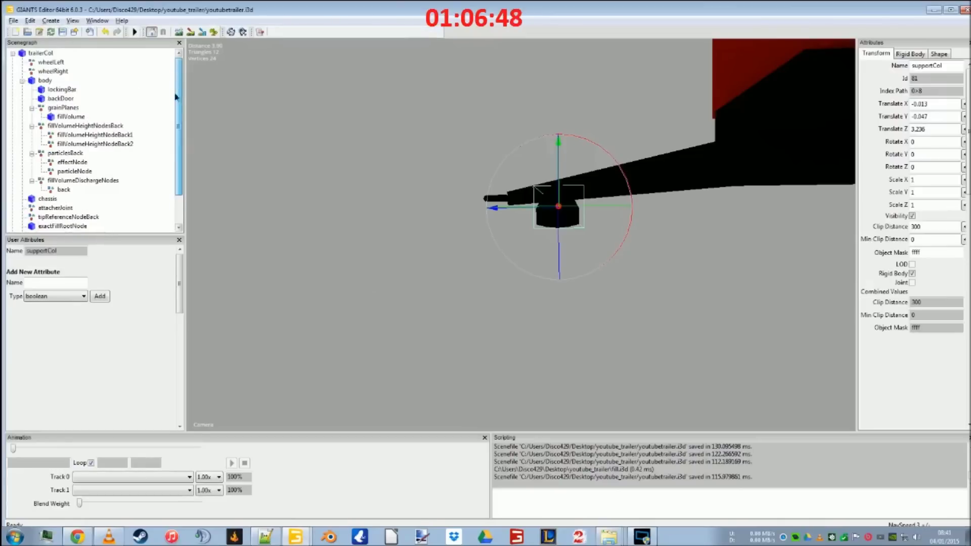
left_click(51, 52)
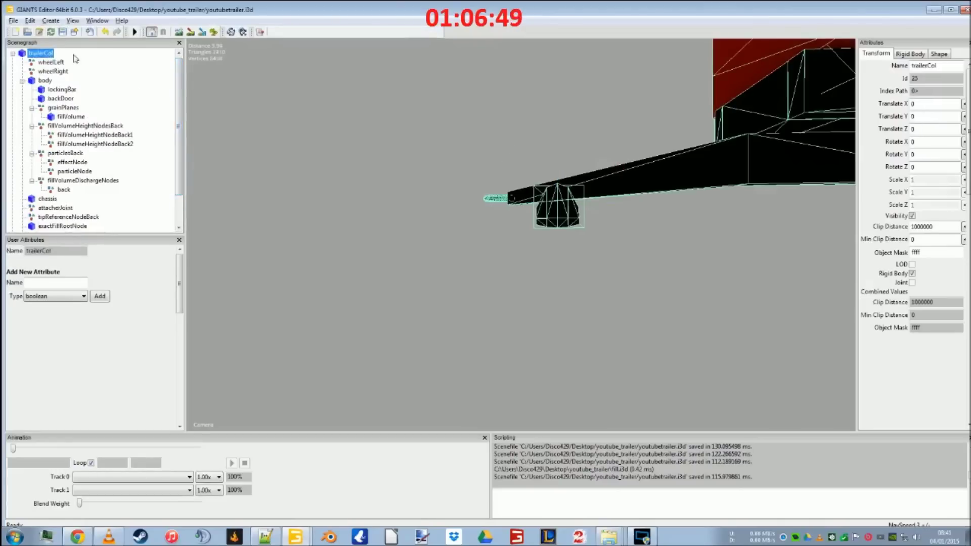
double_click(949, 227)
type("300")
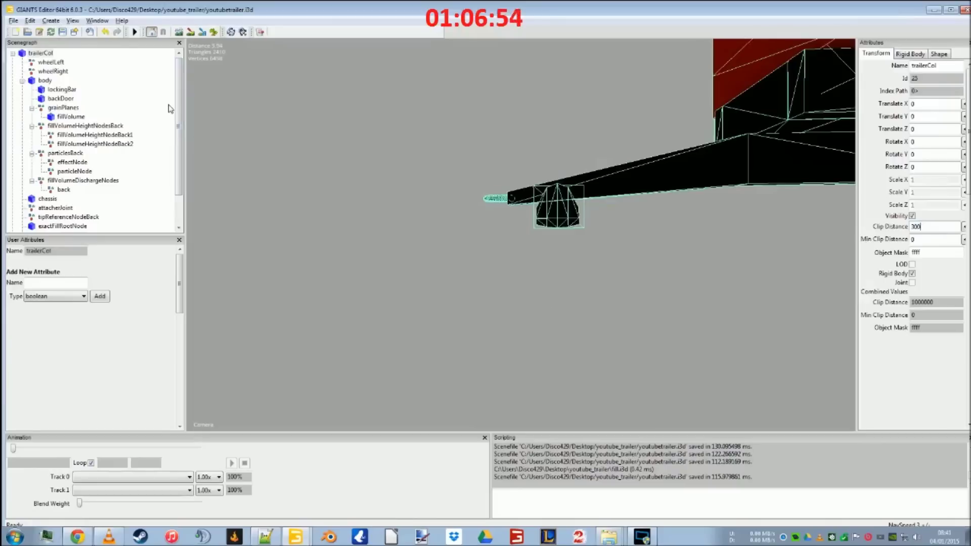
Frame the lockingBar object in the viewport and inspect it from the trailer's rear
left_click(61, 90)
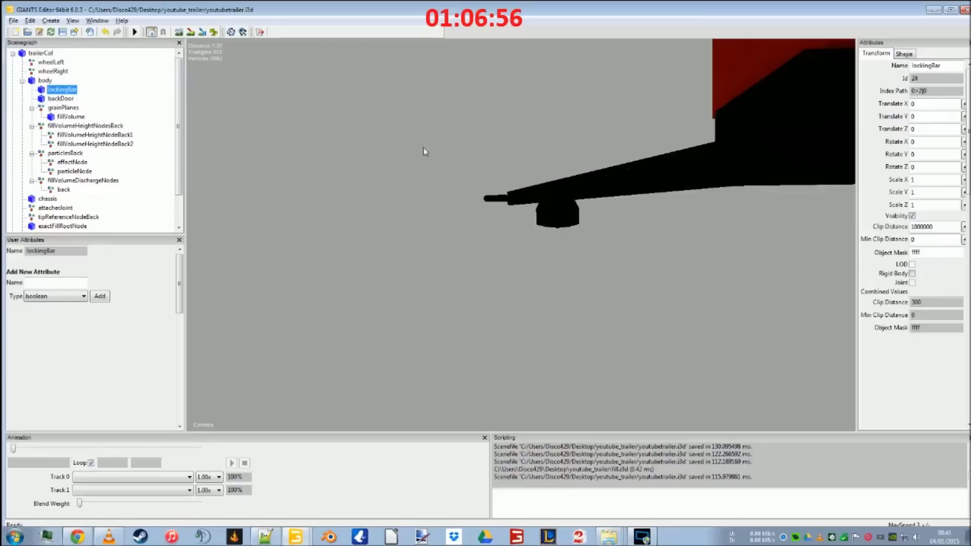
key("f")
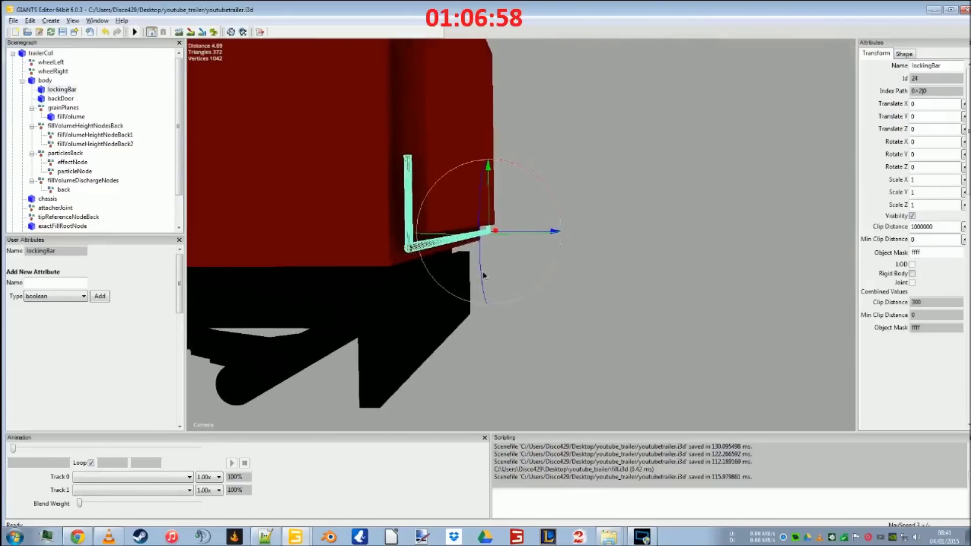
scroll(498, 266, "up", 3)
scroll(493, 268, "down", 3)
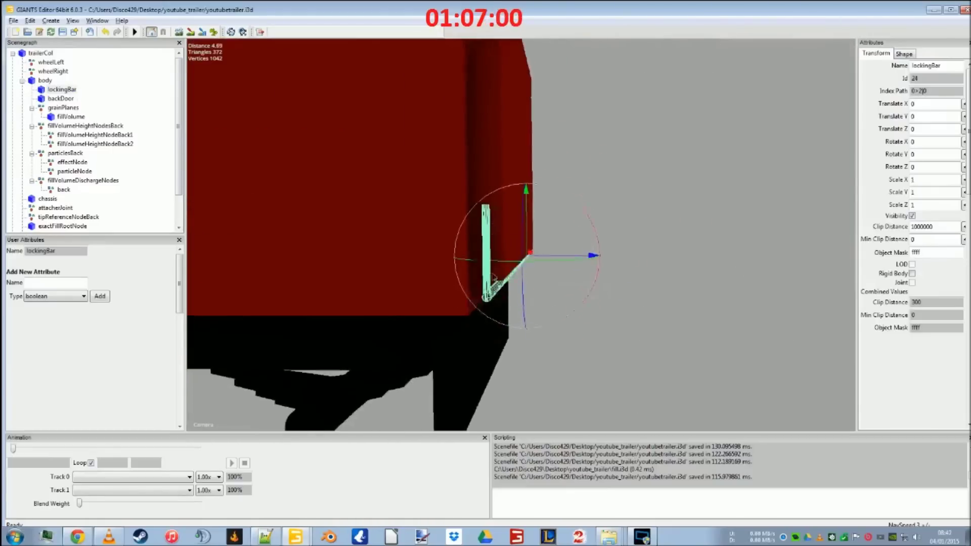
middle_click_drag(489, 267, 414, 224)
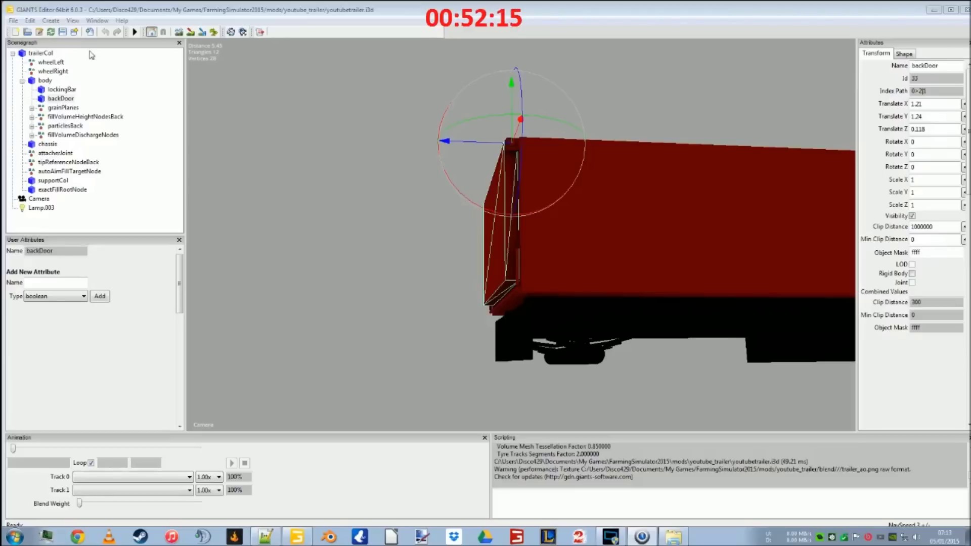
Show trailerCol's rigid body settings and copy its collision mask value 802102
left_click(51, 54)
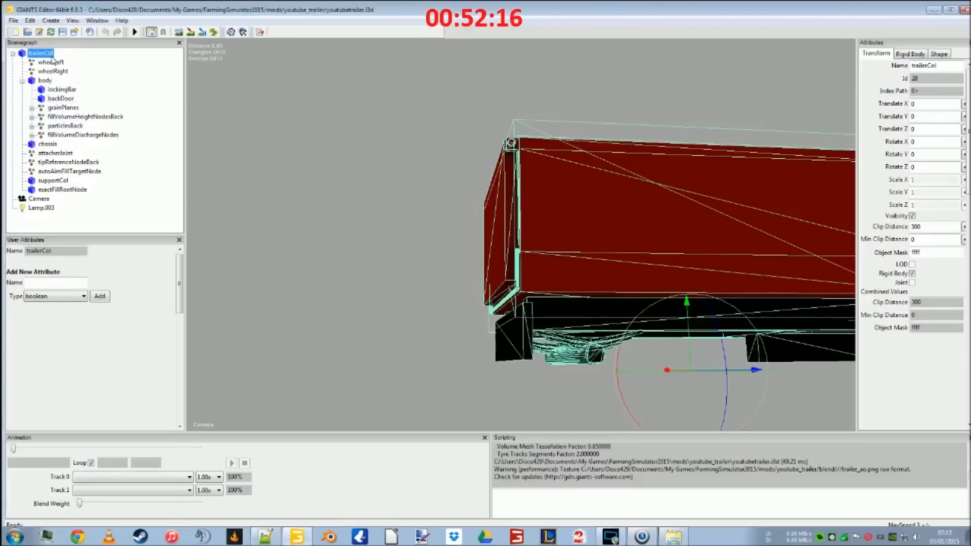
left_click(908, 55)
double_click(922, 116)
type("ff")
left_click(914, 143)
left_click(45, 80)
left_click(40, 53)
left_click(909, 53)
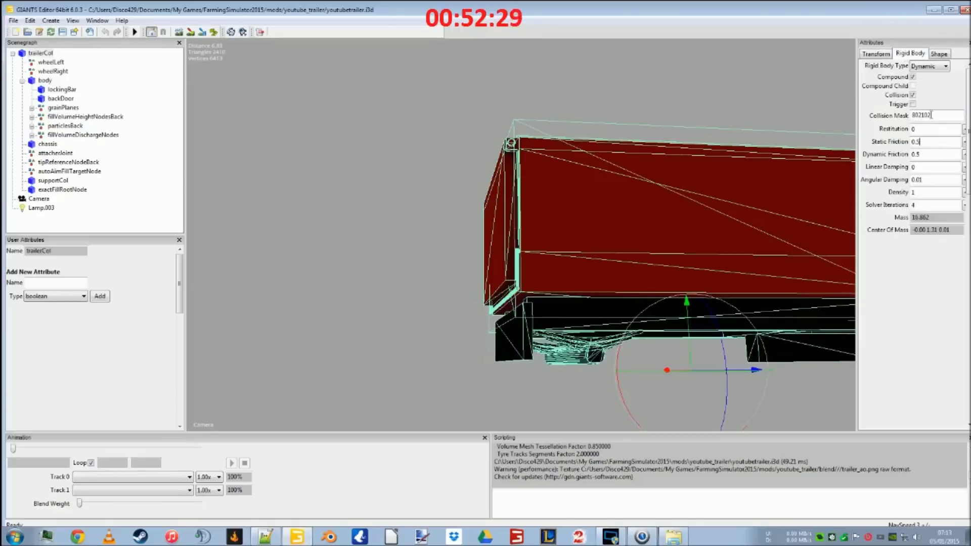
left_click_drag(936, 115, 878, 128)
key("ctrl+c")
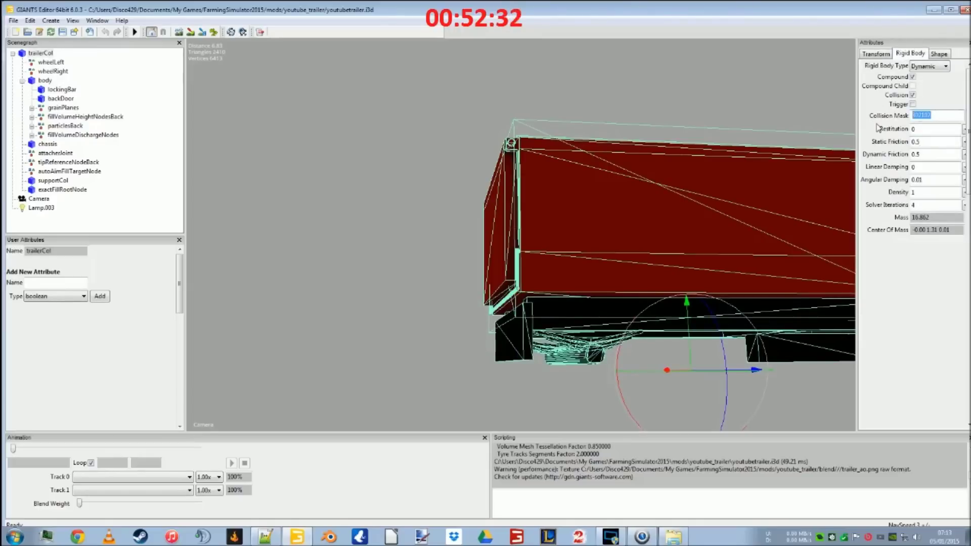
Set trailerCol's collision mask to ff
left_click(939, 116)
double_click(944, 115)
type("ff")
key("Return")
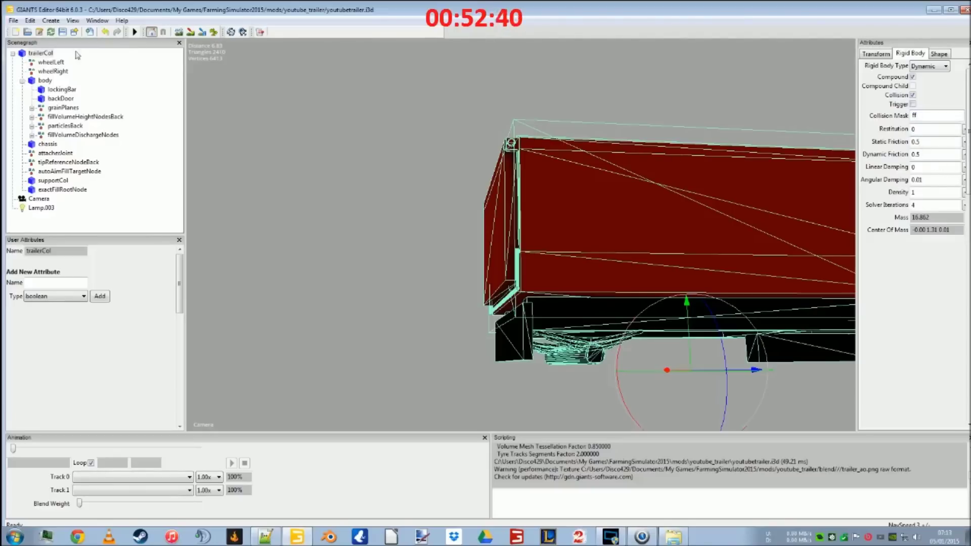
Paste 802102 back as trailerCol's collision mask and save the trailer scene file
left_click(45, 80)
left_click(40, 52)
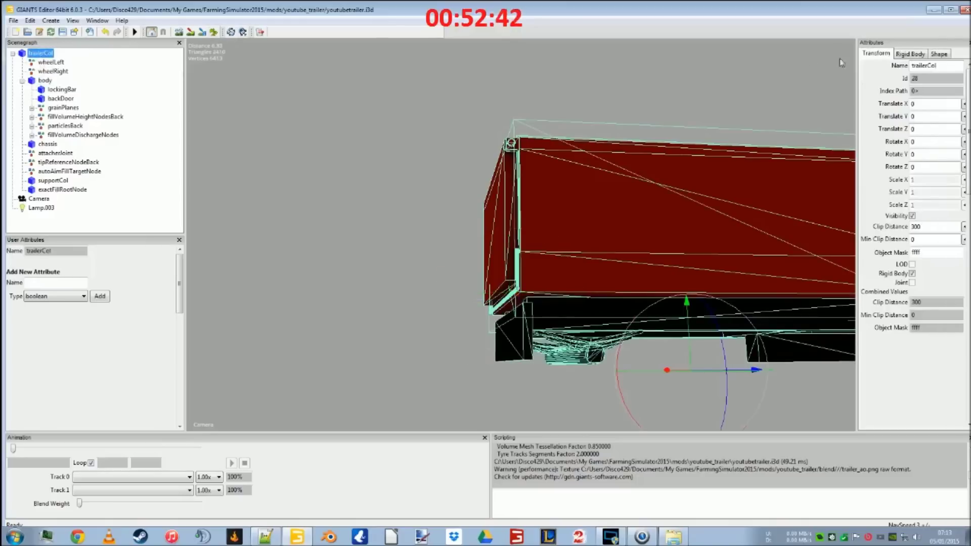
left_click(910, 53)
left_click(924, 115)
key("ctrl+a")
key("ctrl+v")
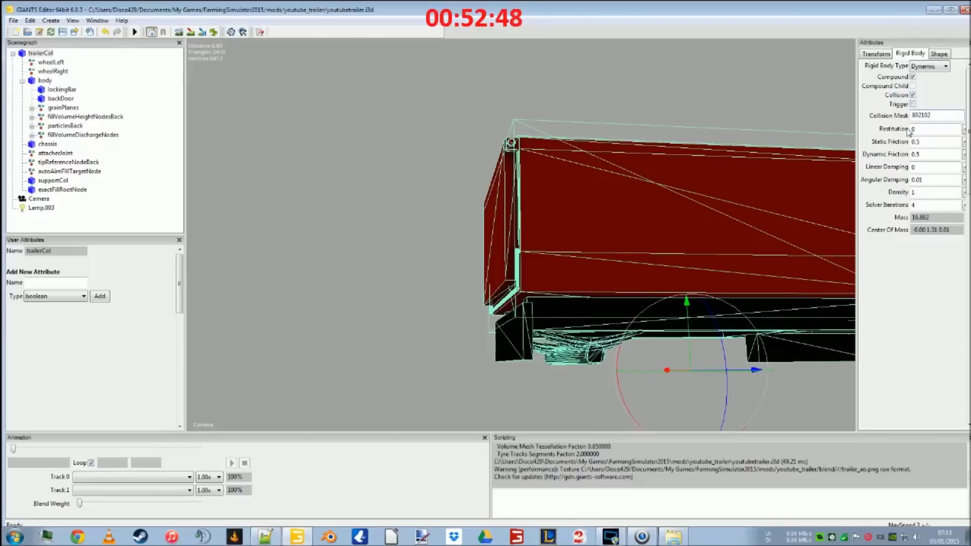
left_click(61, 33)
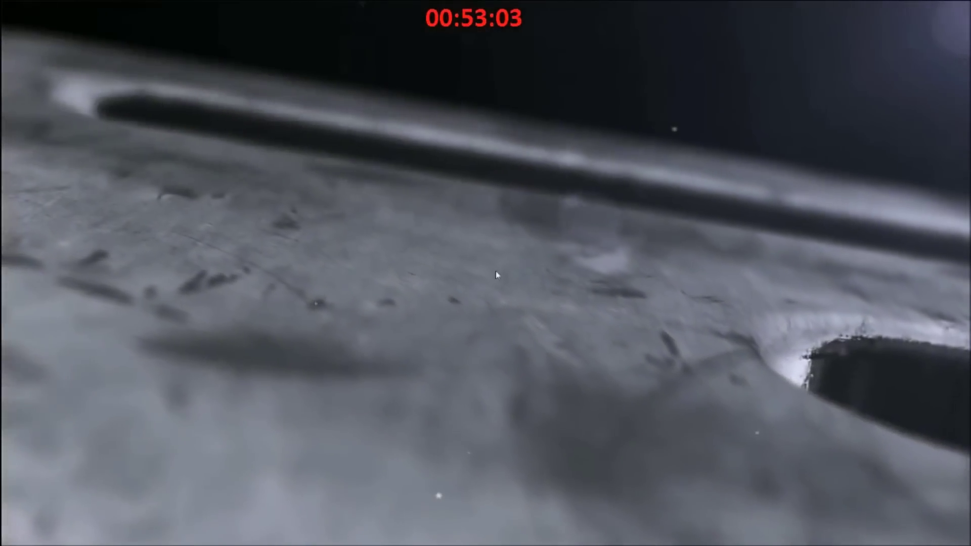
Skip the Farming Simulator 15 intro, load career Savegame 1, start playing and switch to a tractor
left_click(496, 272)
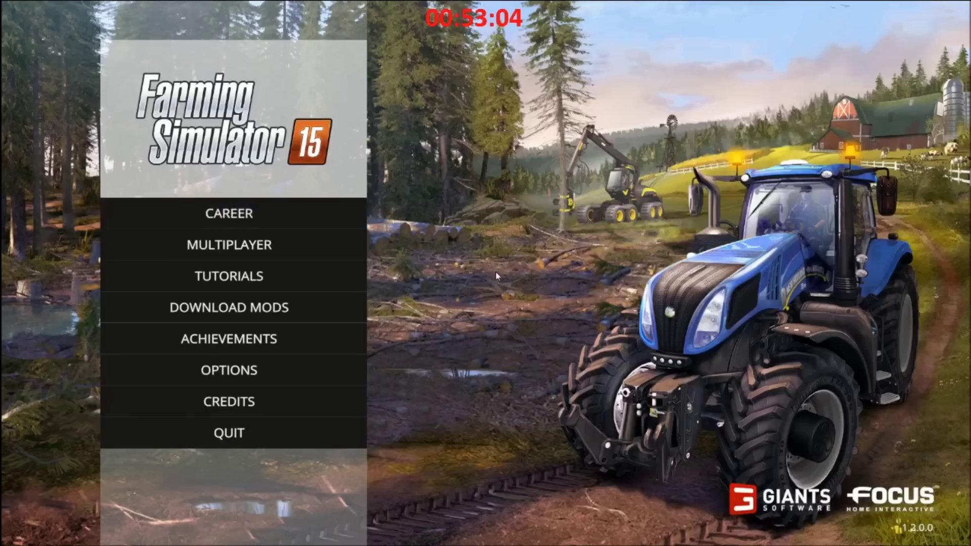
left_click(289, 227)
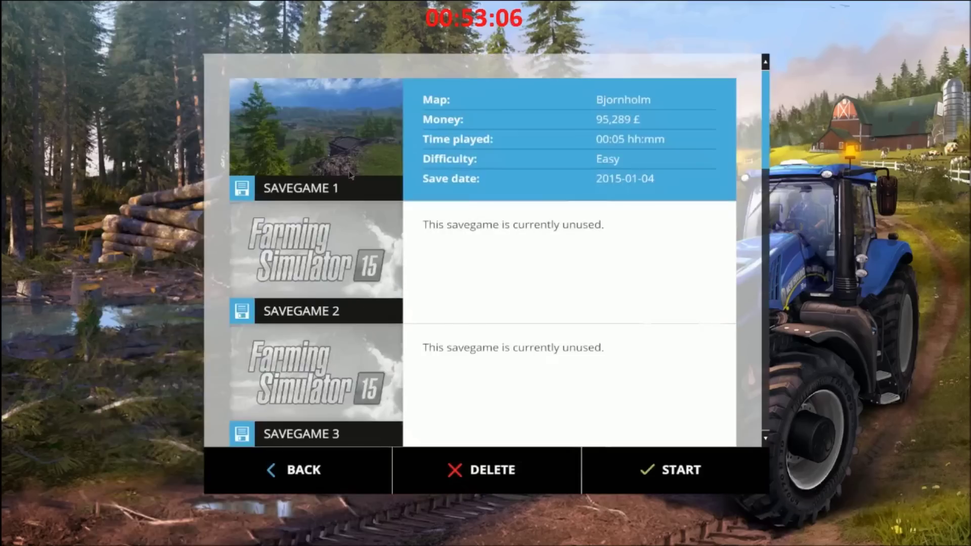
double_click(347, 177)
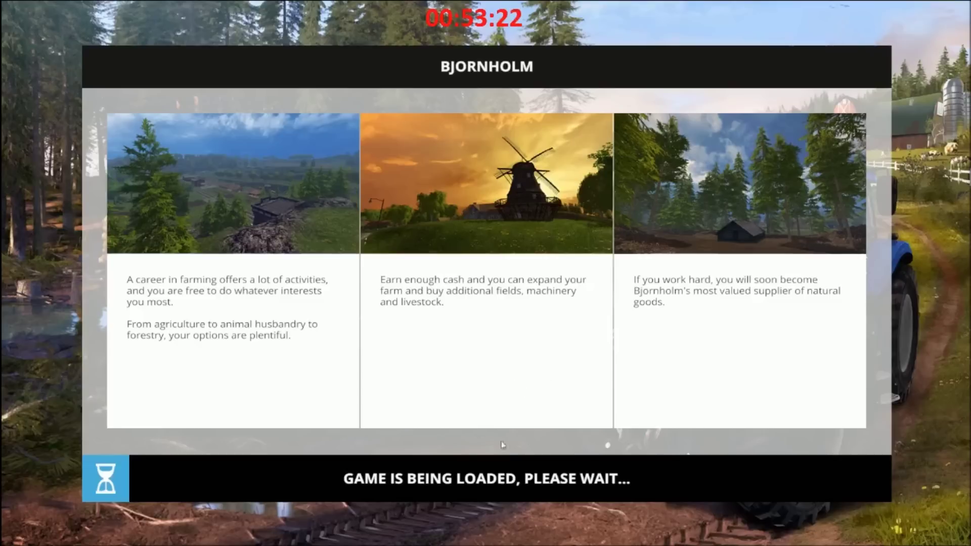
left_click(443, 463)
key("Tab")
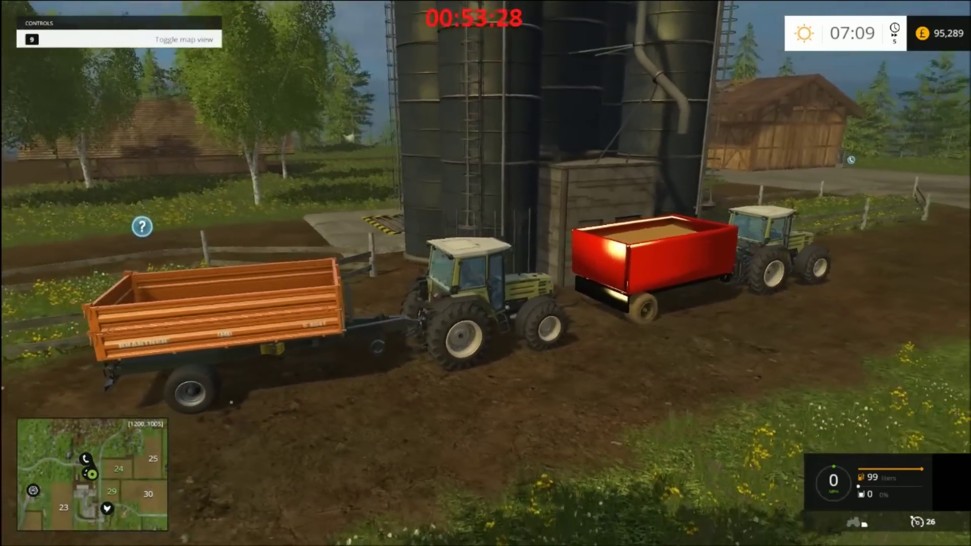
Sell one Hürlimann H 488 tractor from the garage
key("p")
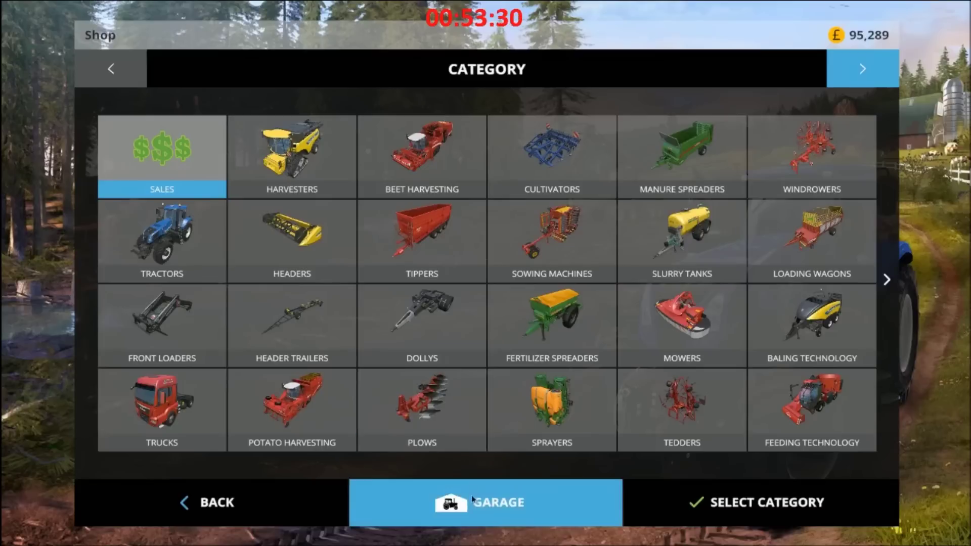
left_click(442, 503)
left_click(759, 503)
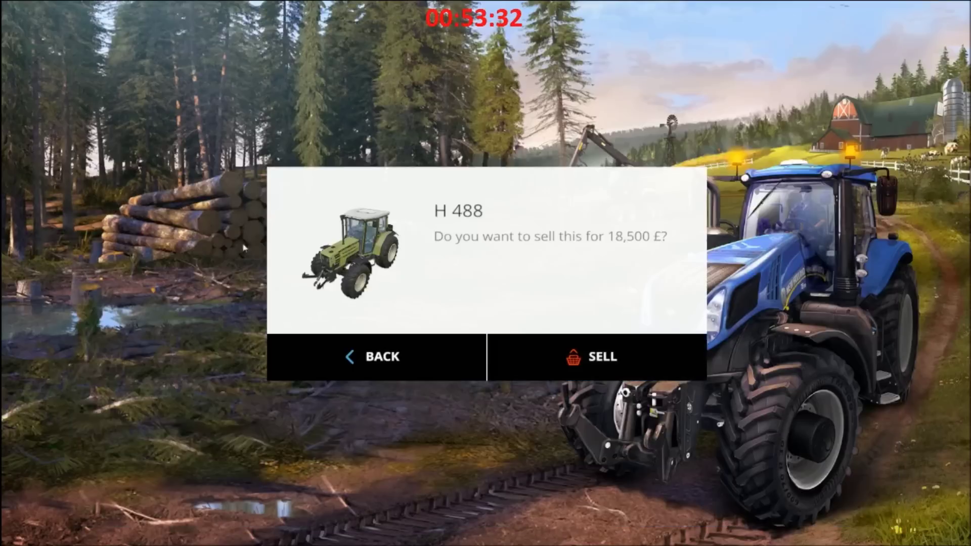
left_click(602, 354)
left_click(476, 338)
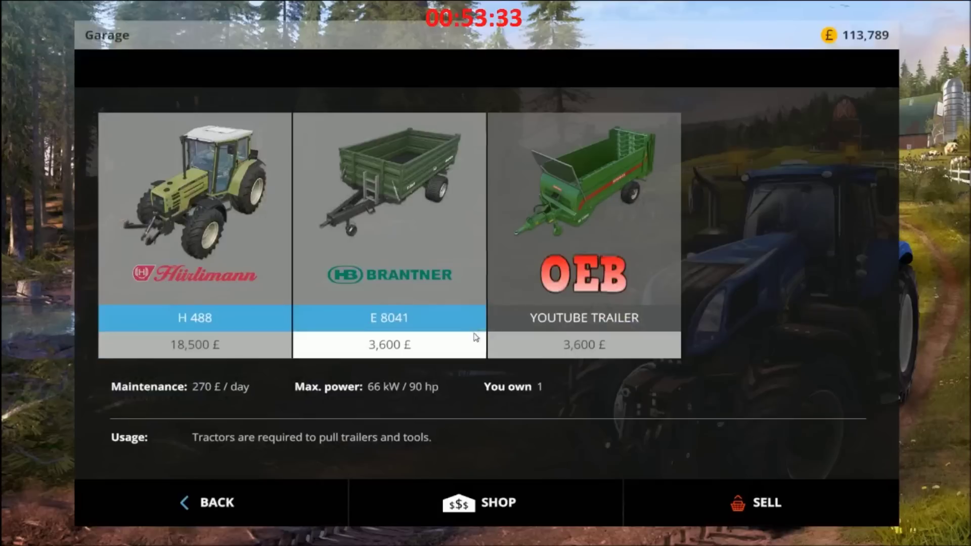
Sell the Brantner E 8041 trailer from the garage and return to the game
double_click(396, 241)
left_click(537, 355)
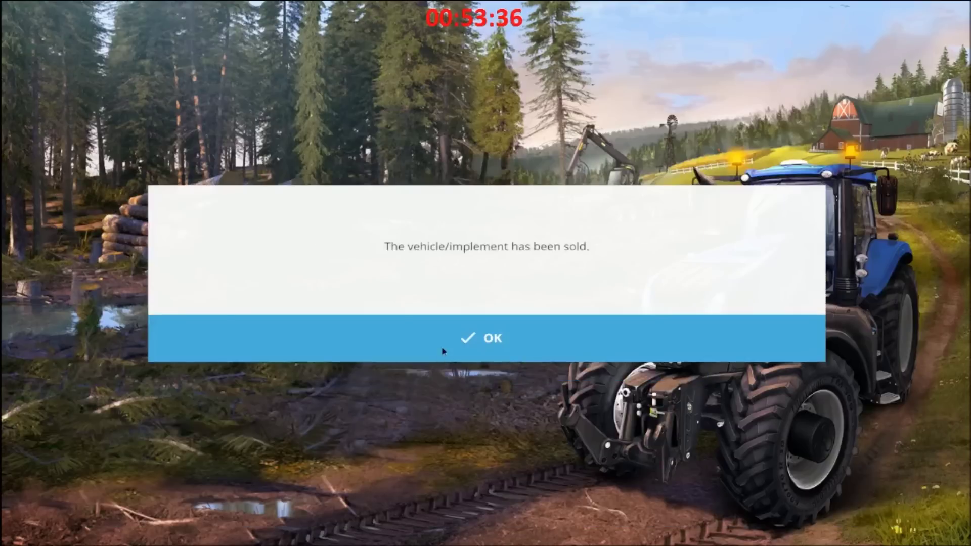
left_click(537, 355)
key("Escape")
key("Escape")
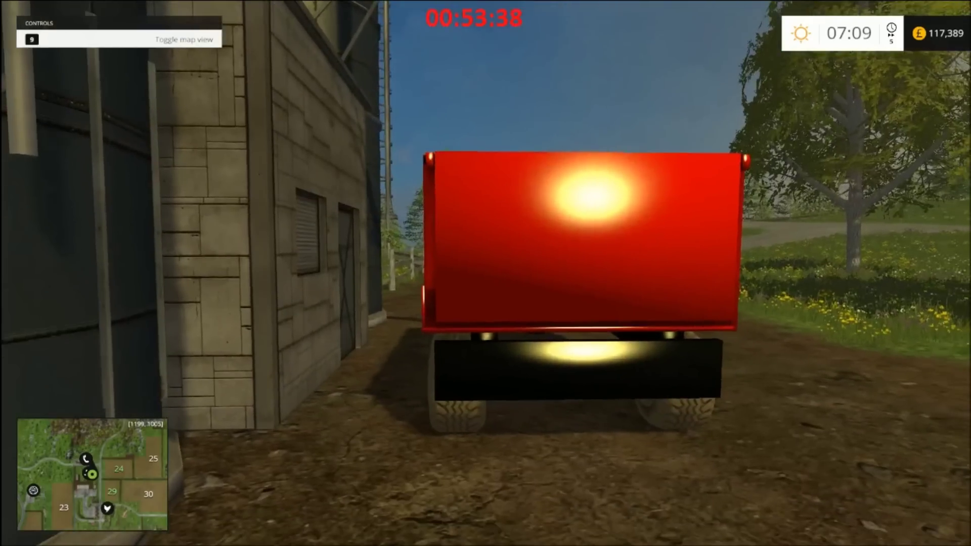
Enter the tractor towing the red trailer, top the trailer up at the silo and pull forward
key("Tab")
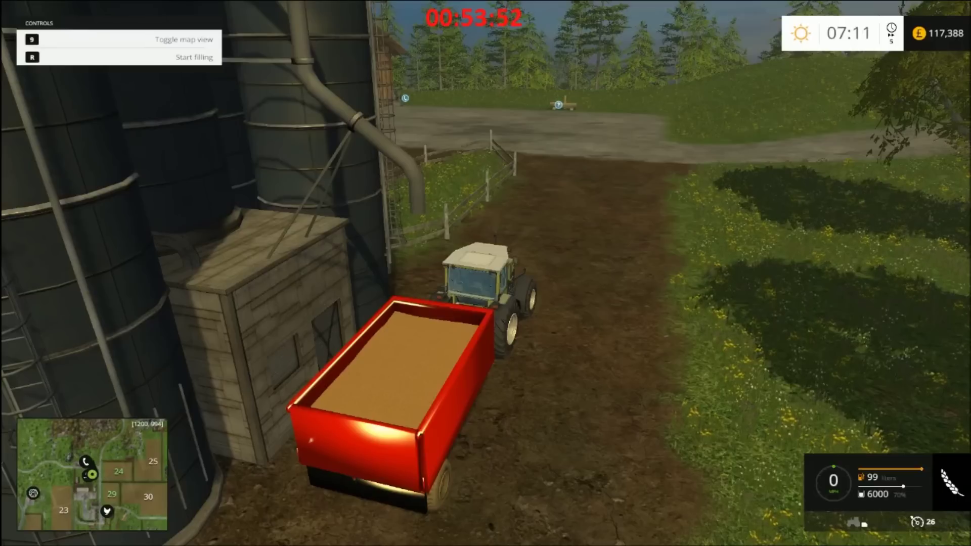
key("r")
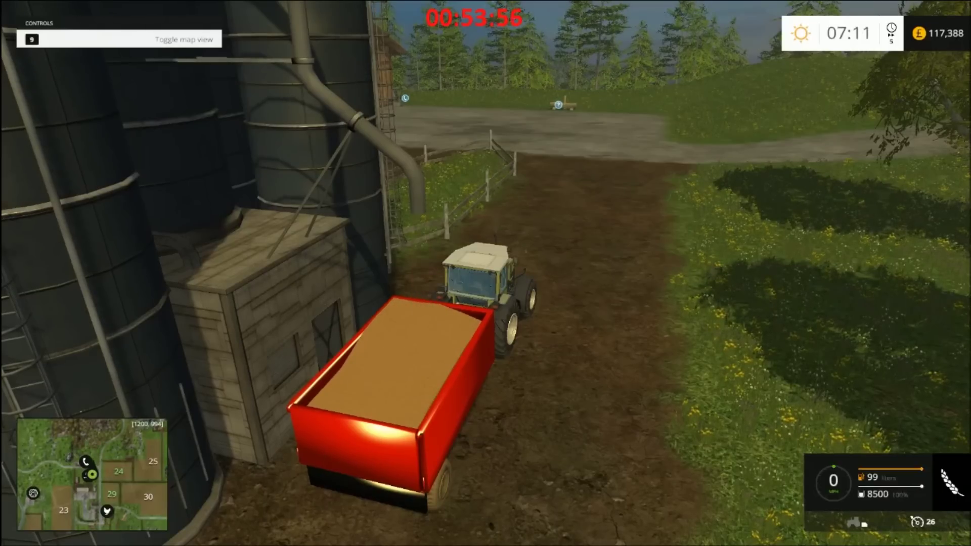
scroll(486, 274, "up", 5)
scroll(486, 273, "down", 5)
scroll(485, 273, "down", 3)
key("w")
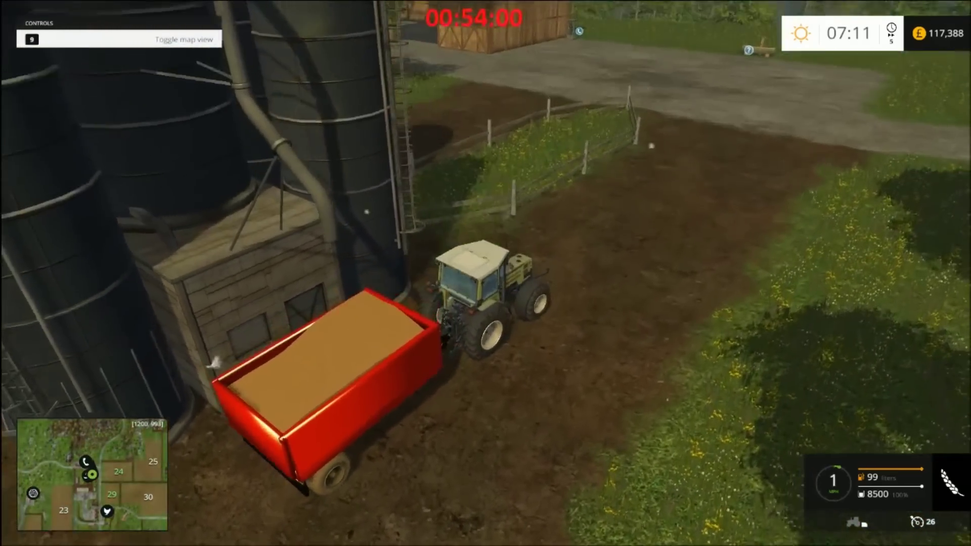
Drive the red trailer onto the silo's unloading grate, unload its grain and inspect the emptied body
key("w")
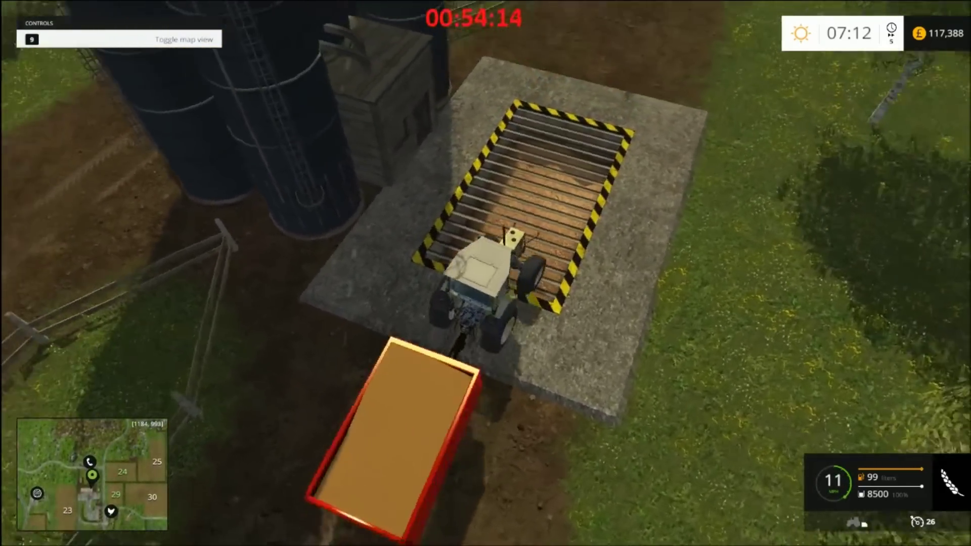
key("s")
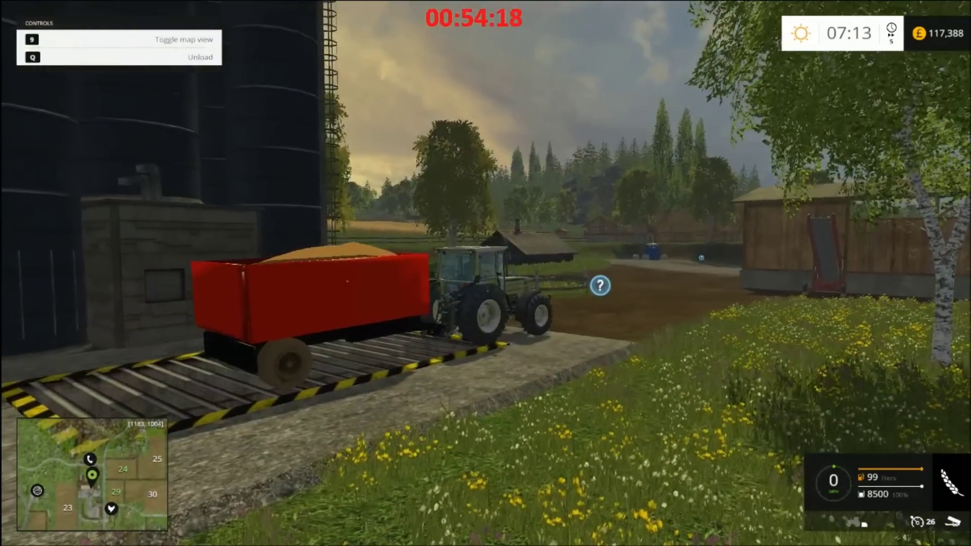
key("q")
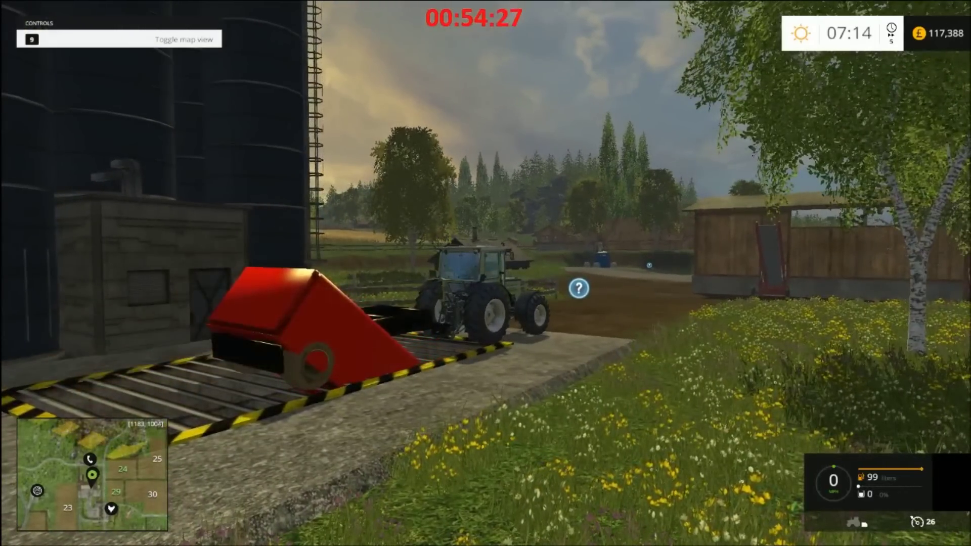
key("grave")
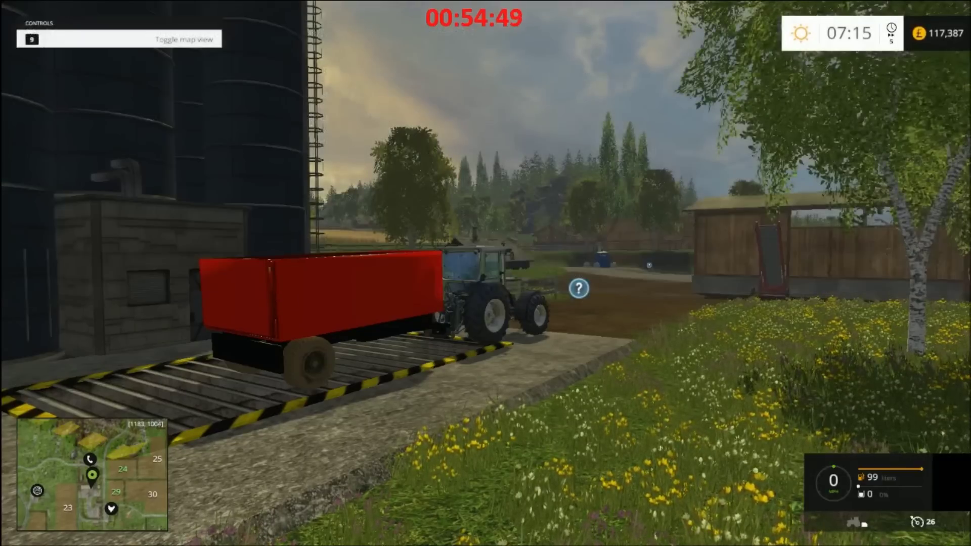
right_click_drag(486, 273, 425, 344)
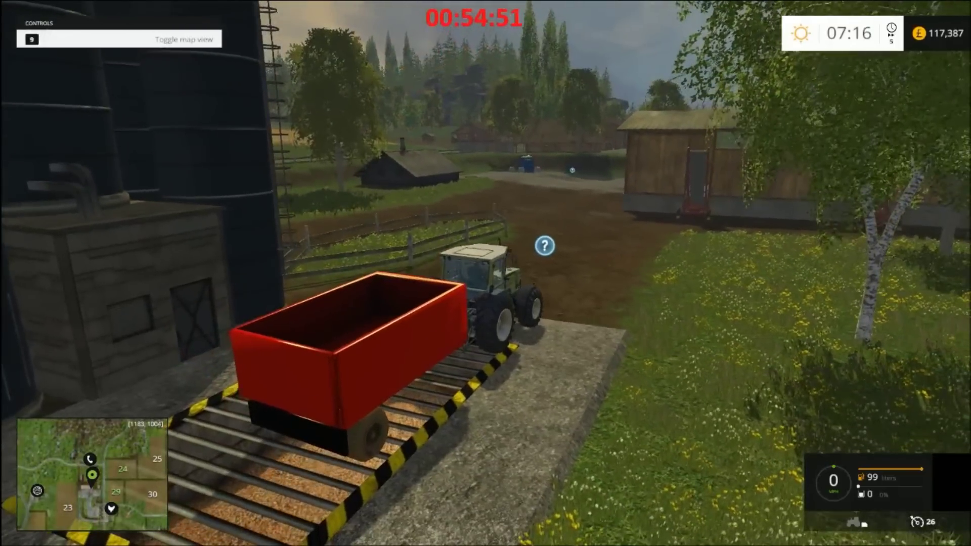
right_click_drag(485, 273, 465, 284)
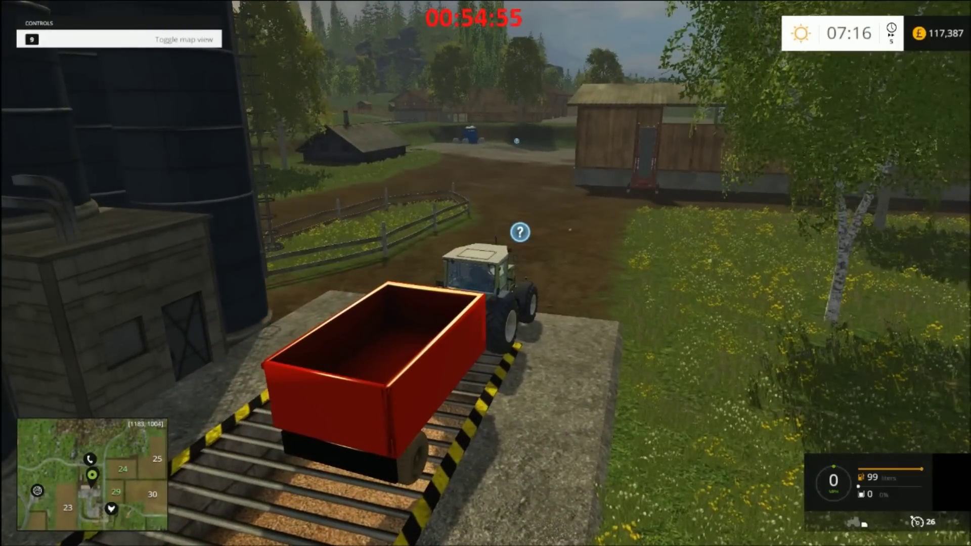
Switch to GIANTS Editor, save the youtubetrailer.i3d scene and examine the rear end of the body object
key("alt+Tab")
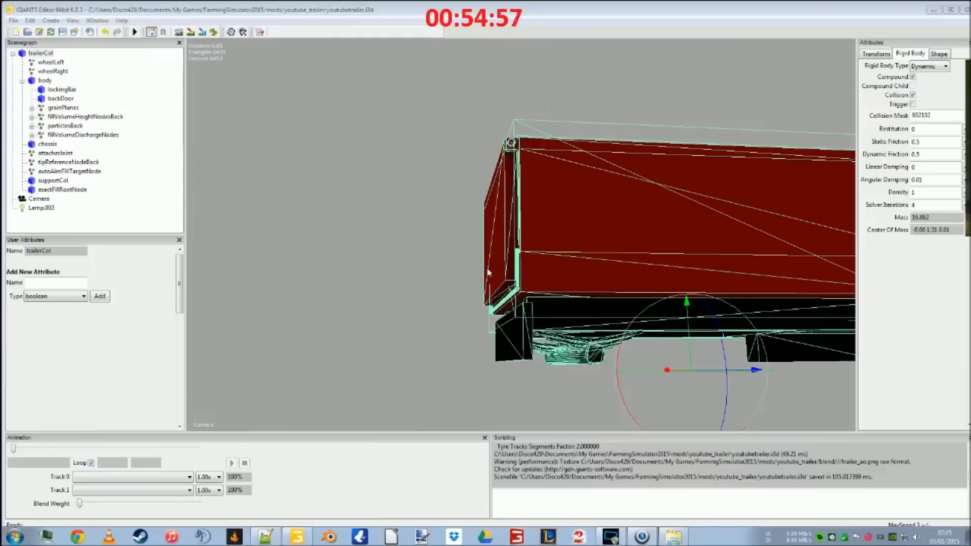
left_click(62, 32)
left_click(45, 81)
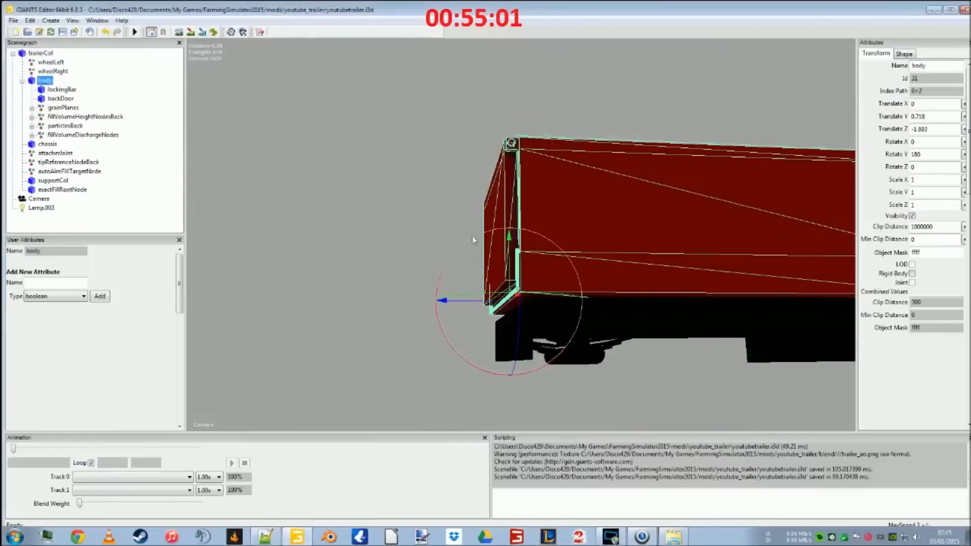
middle_click_drag(455, 253, 351, 269)
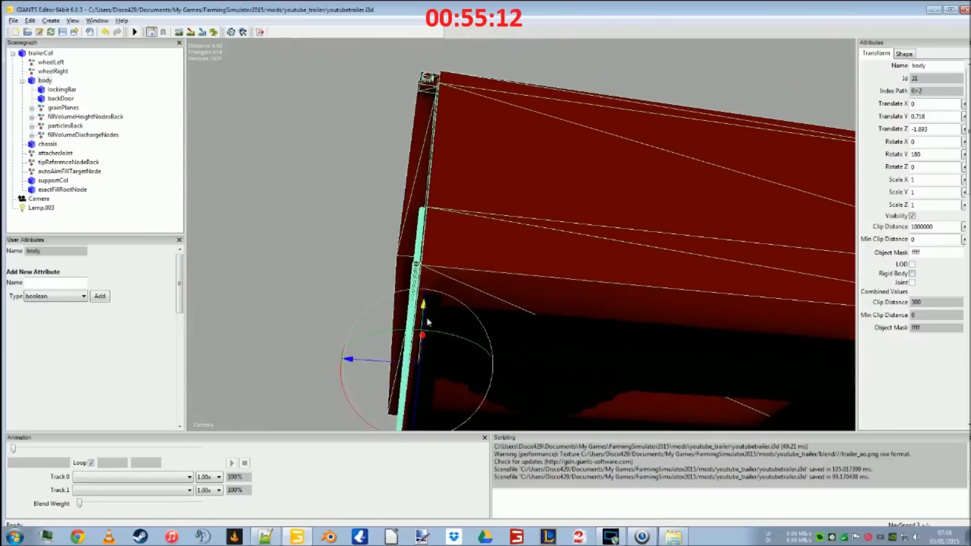
left_click(934, 9)
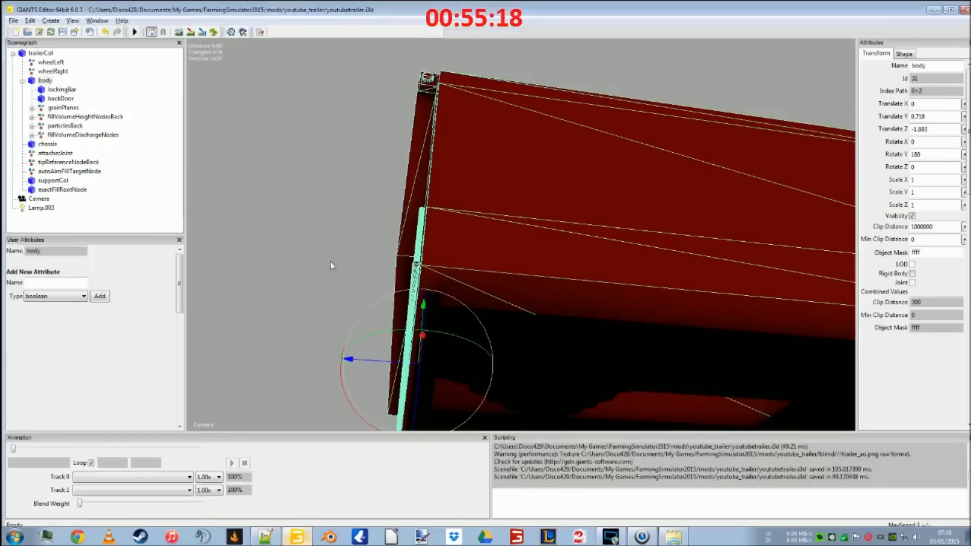
Lower the fillVolume object under grainPlanes to a Translate Y of 0.145 and save the scene
left_click(298, 536)
left_click(63, 108)
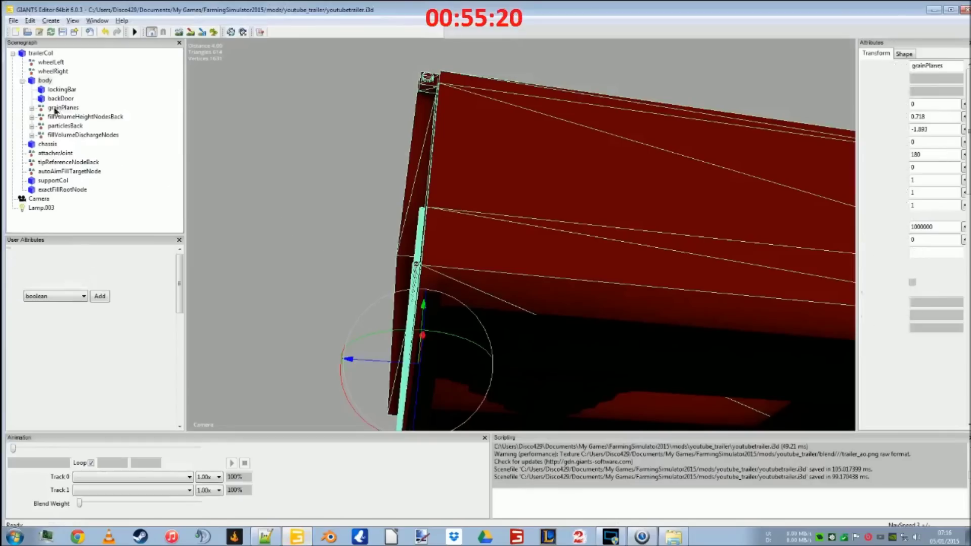
left_click(31, 109)
left_click(60, 118)
key("f")
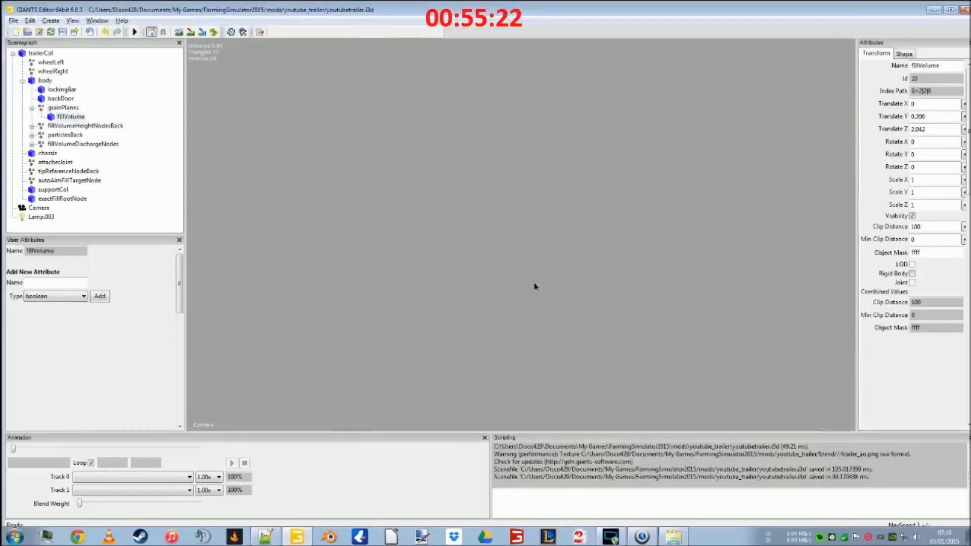
middle_click_drag(495, 162, 500, 154)
left_click_drag(524, 176, 526, 186)
middle_click_drag(524, 181, 400, 187)
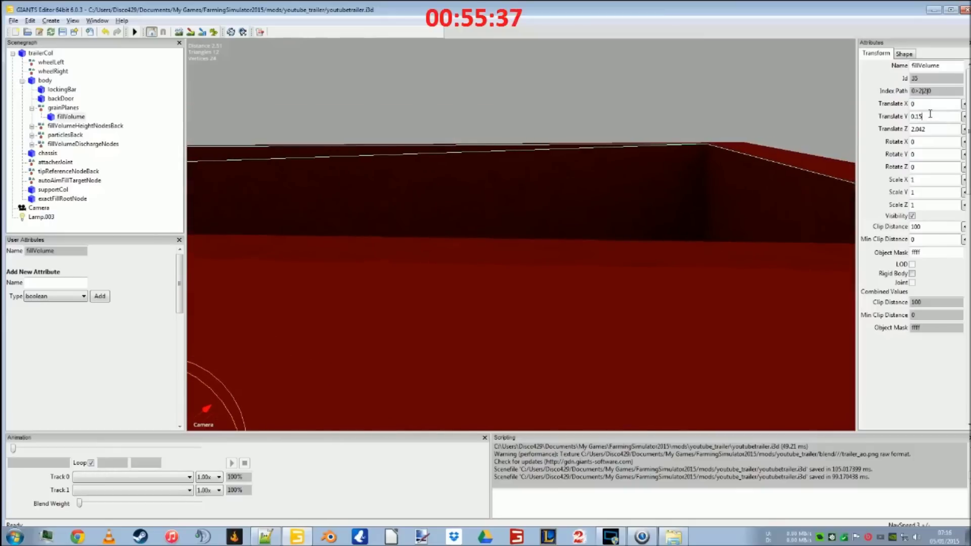
key("BackSpace")
type("4")
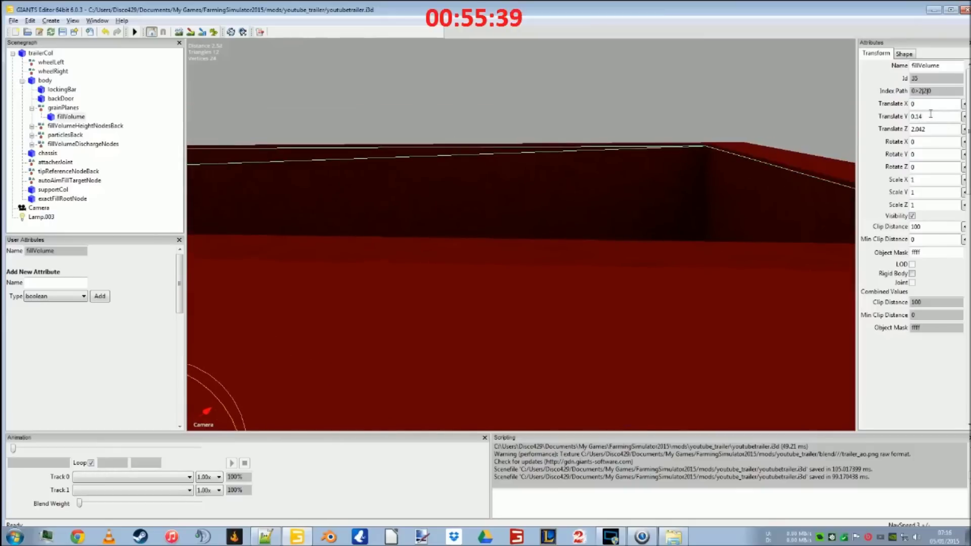
type("5")
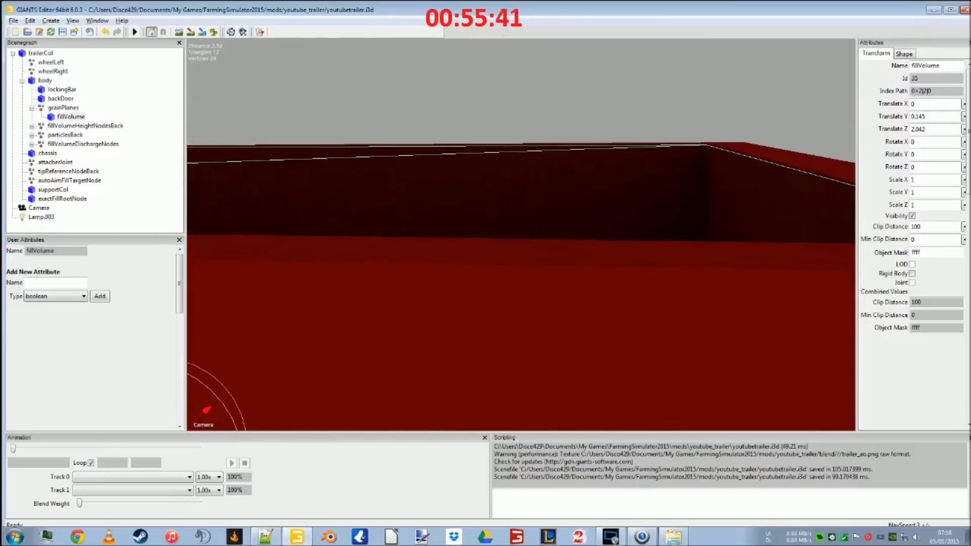
left_click(62, 32)
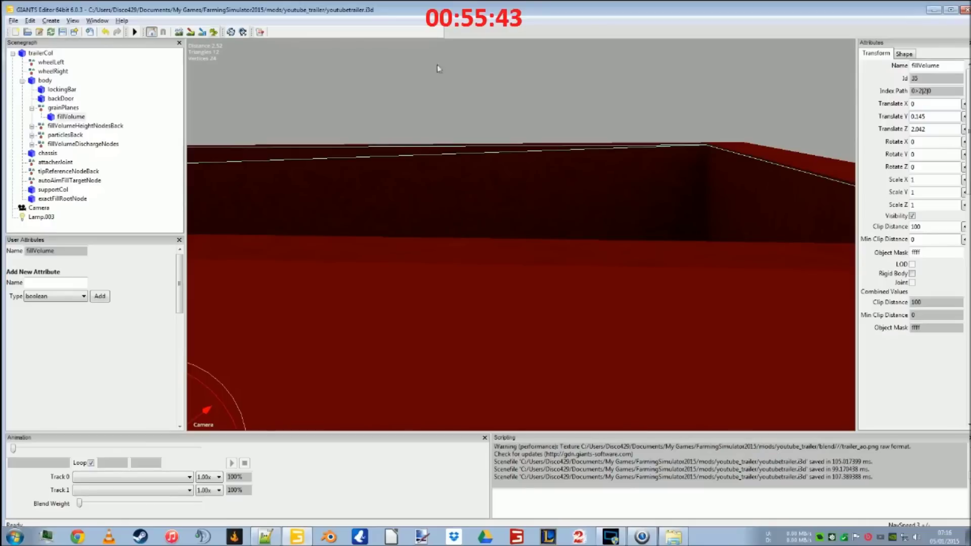
Switch to Notepad++, reload the modified log.txt and read the trailer warnings at its end
left_click(934, 11)
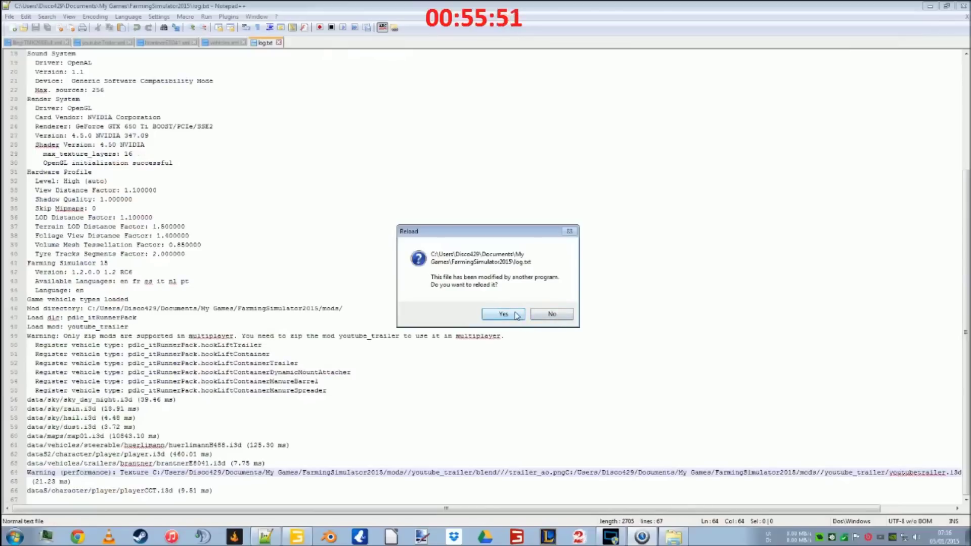
left_click(516, 314)
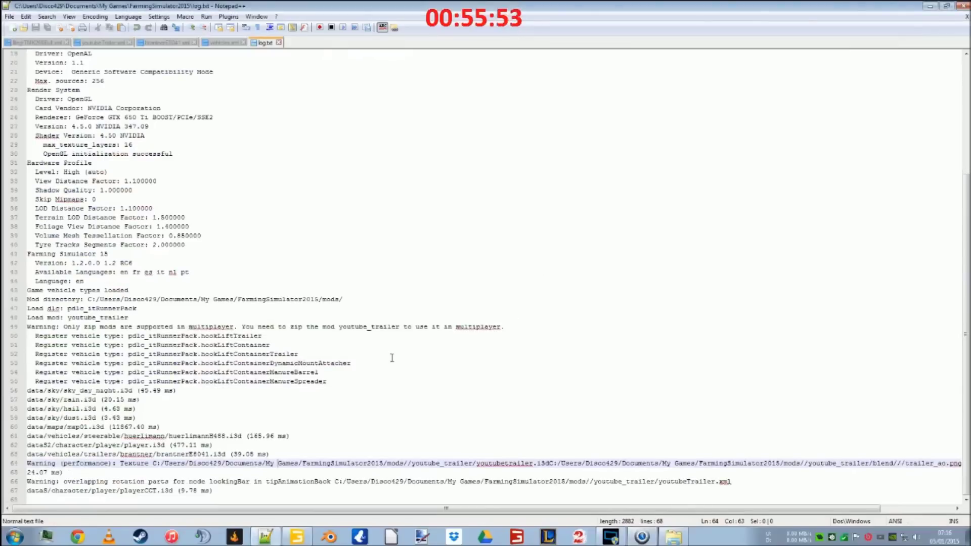
left_click_drag(678, 509, 750, 509)
left_click(805, 464)
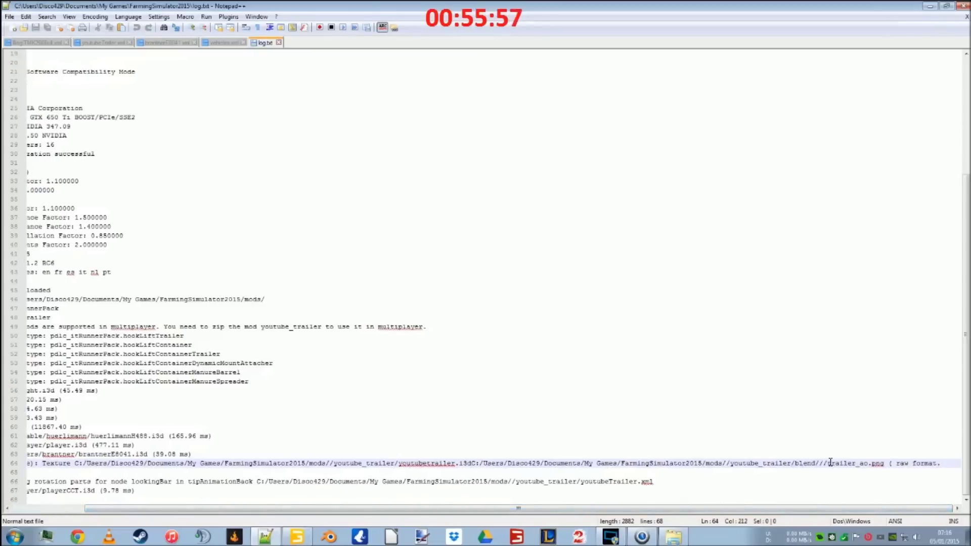
left_click_drag(641, 508, 565, 508)
Close log.txt, vehicles.xml, brantnerE8041.xml and the Fliegl trailer XML, keeping only youtubeTrailer.xml open
left_click(279, 42)
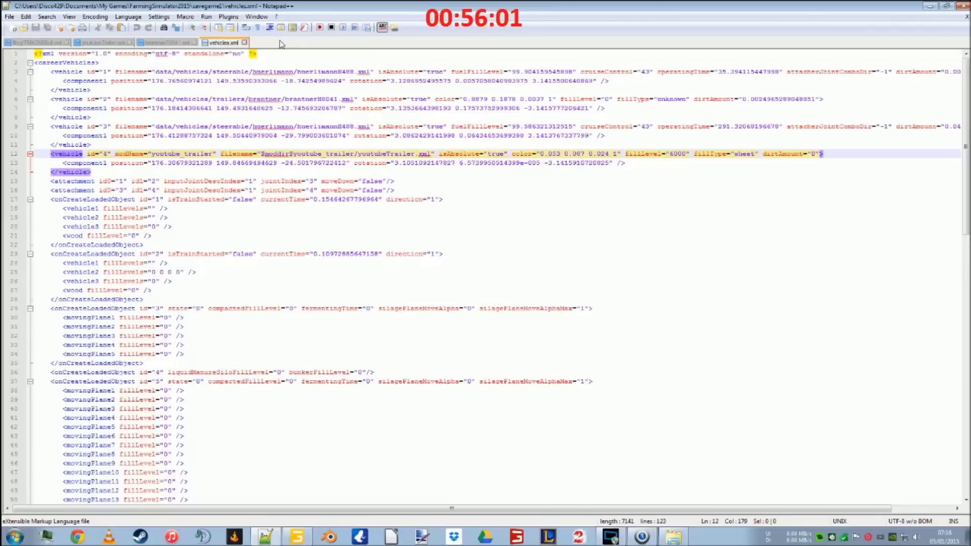
left_click(243, 44)
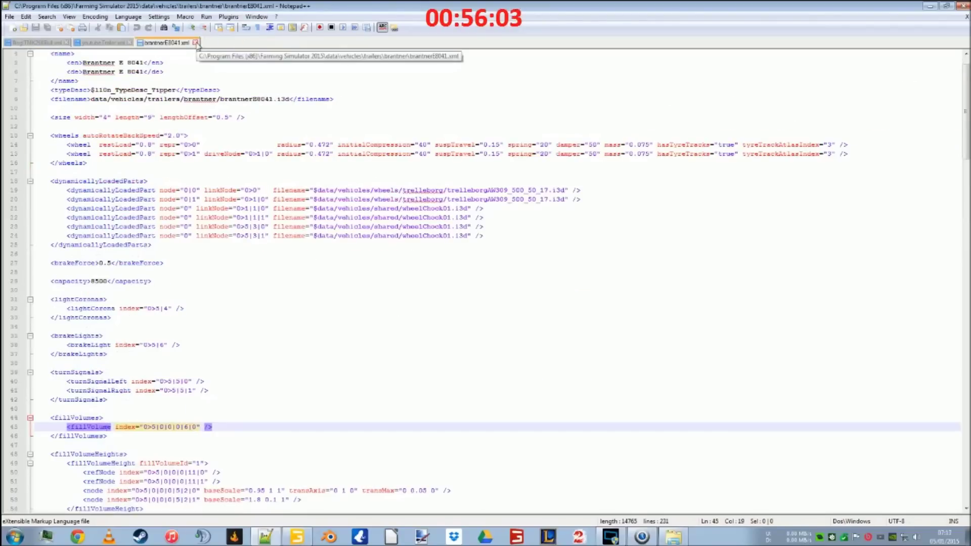
left_click(196, 44)
left_click(54, 44)
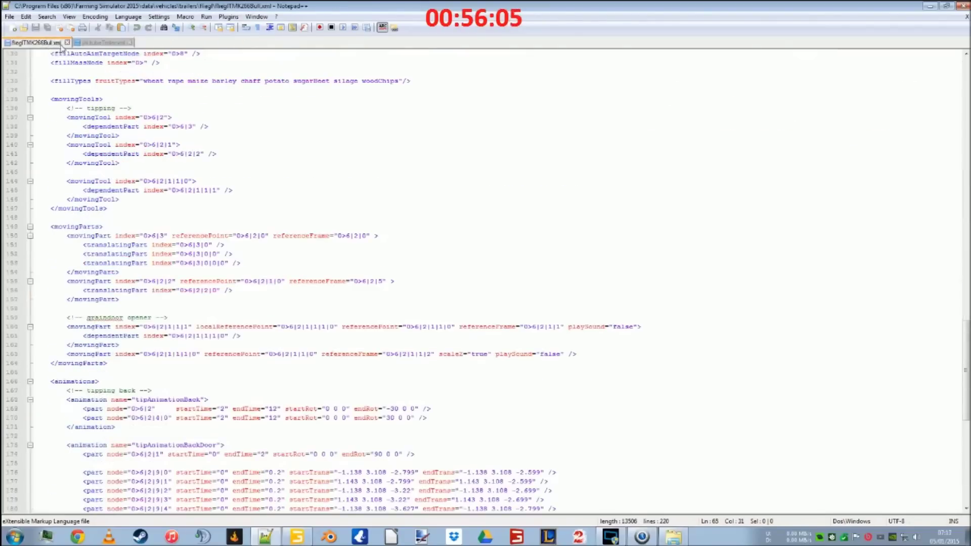
left_click(67, 43)
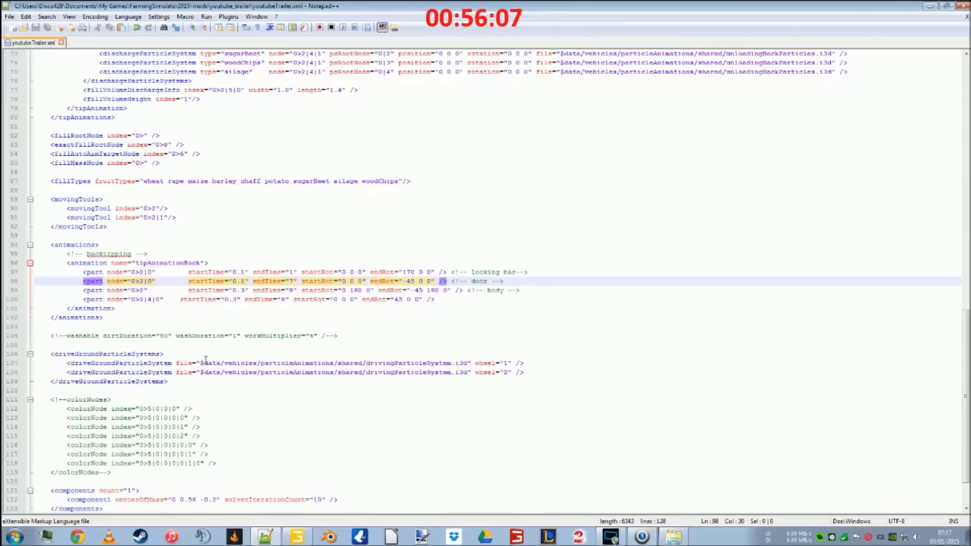
Change the door part's node in tipAnimationBack to 0>2|1 and check it against backDoor's index path in GIANTS Editor
type("1")
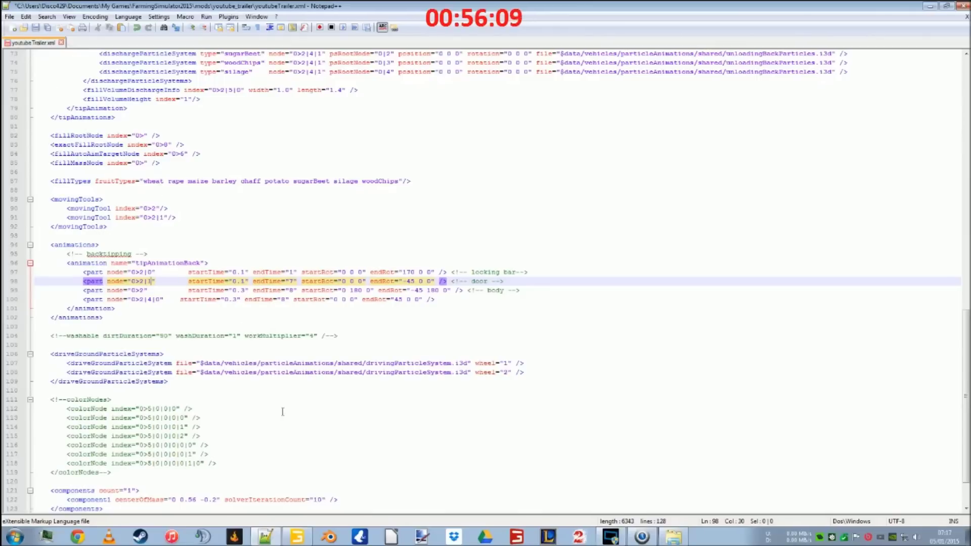
key("alt+Tab")
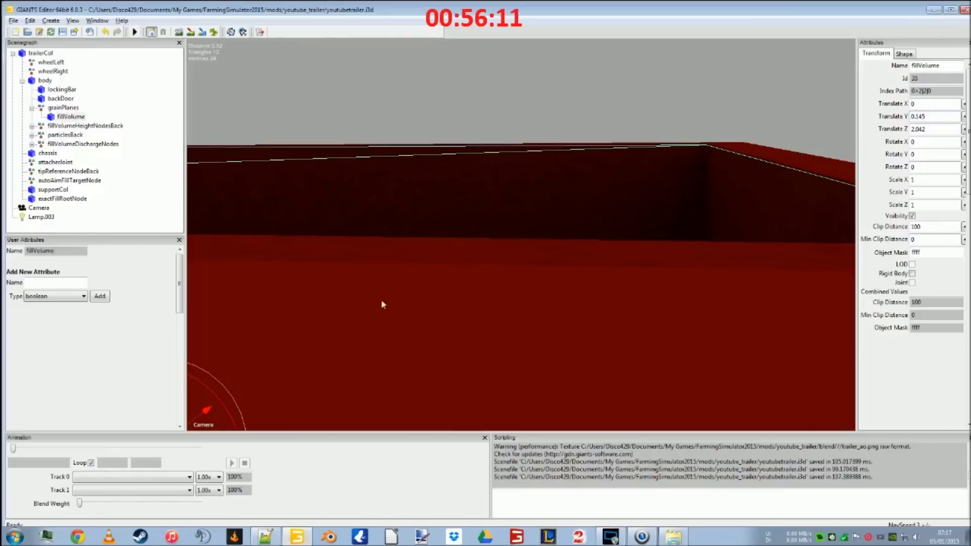
left_click(64, 98)
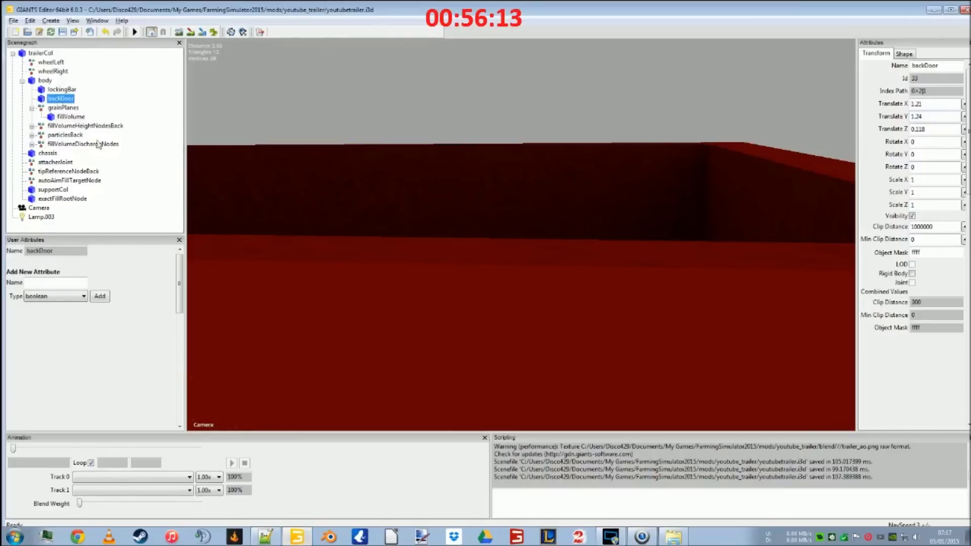
left_click(266, 536)
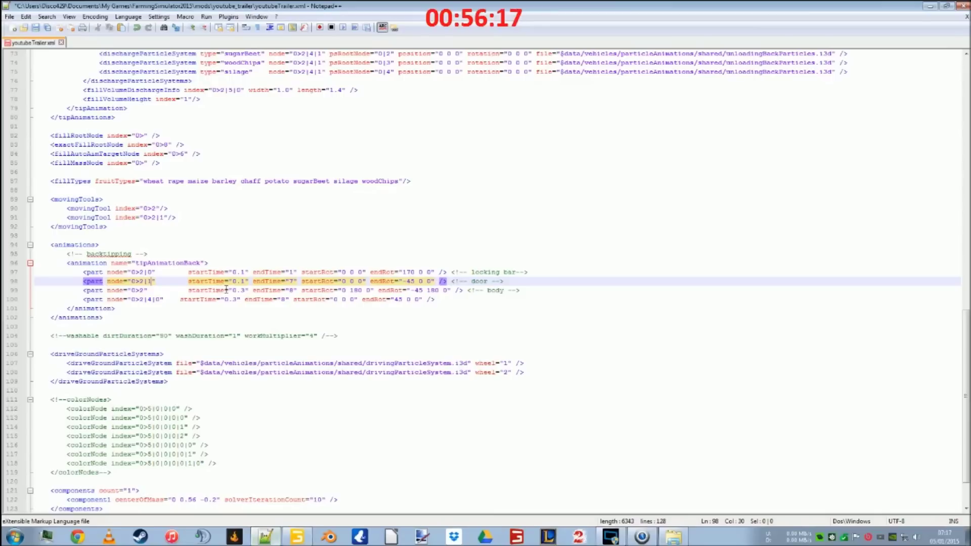
Set the locking bar's endRot to -170 0 0 and the body's endRot to 45 180 0, then save youtubeTrailer.xml
left_click(402, 272)
type("-")
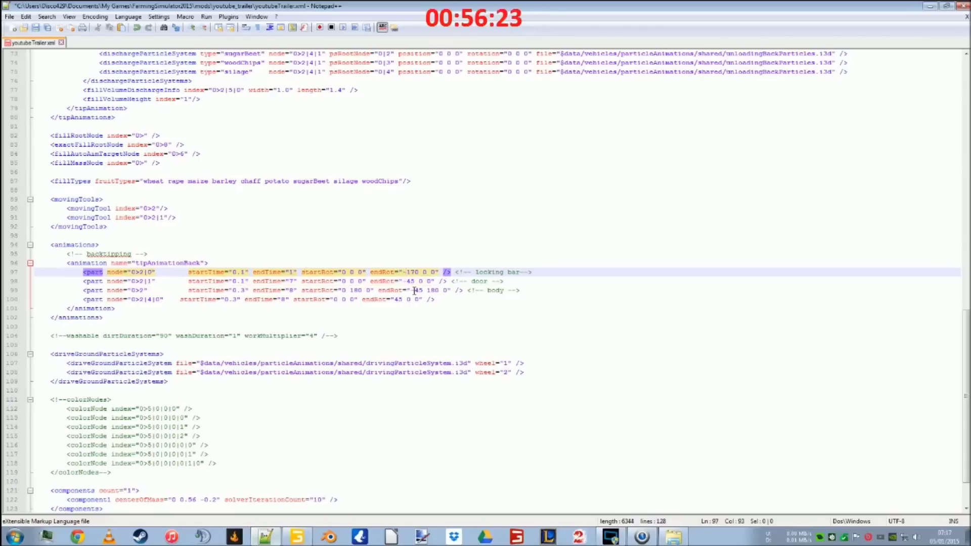
left_click(414, 291)
key("BackSpace")
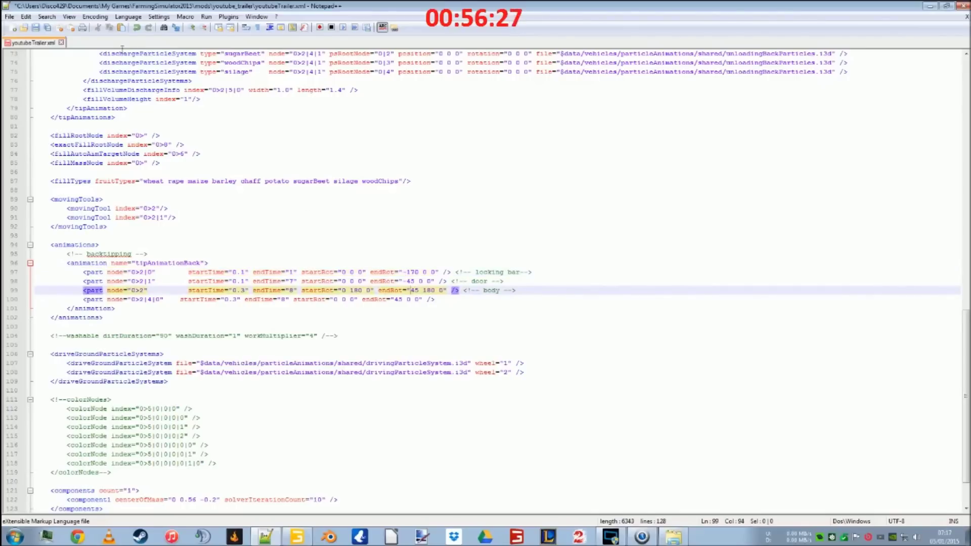
left_click(36, 28)
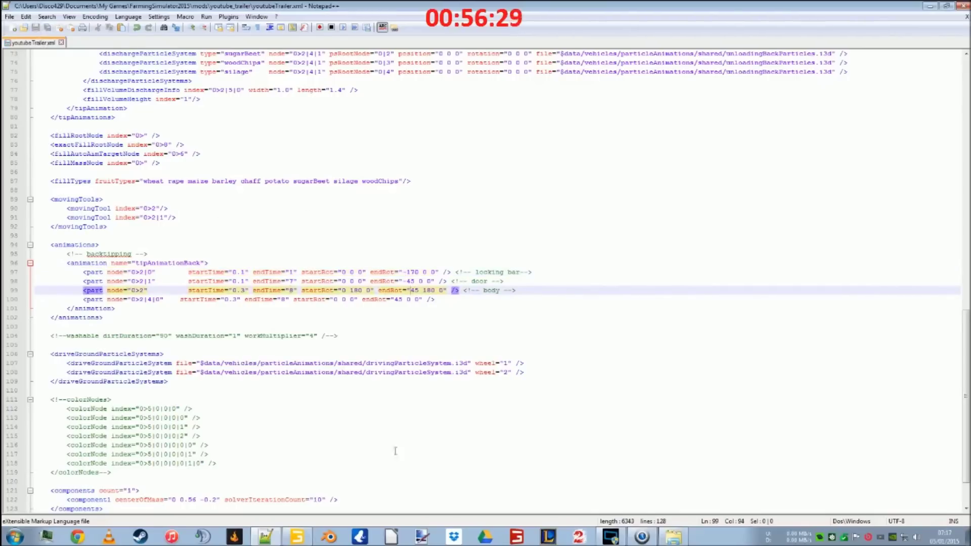
Launch Farming Simulator 15, load career Savegame 1, start playing and switch to a tractor
left_click(517, 538)
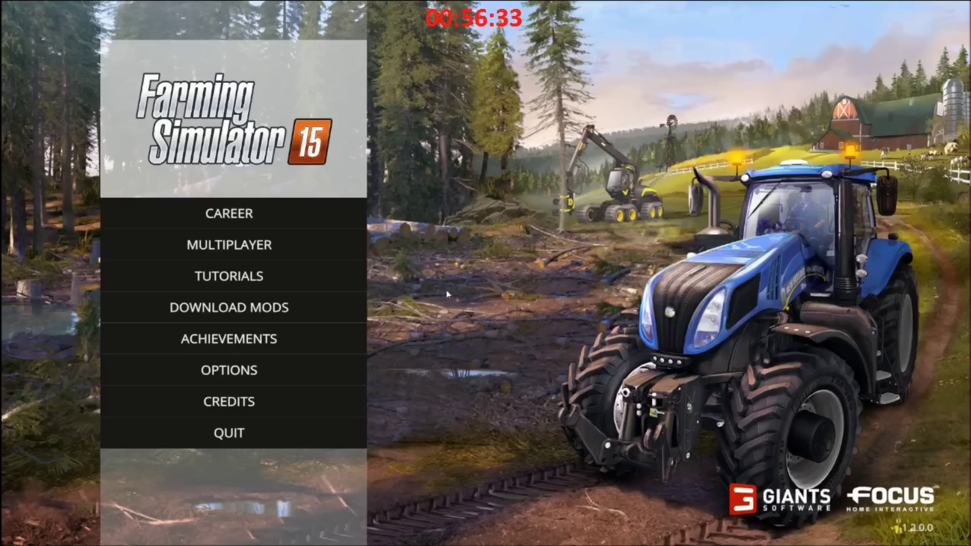
left_click(304, 216)
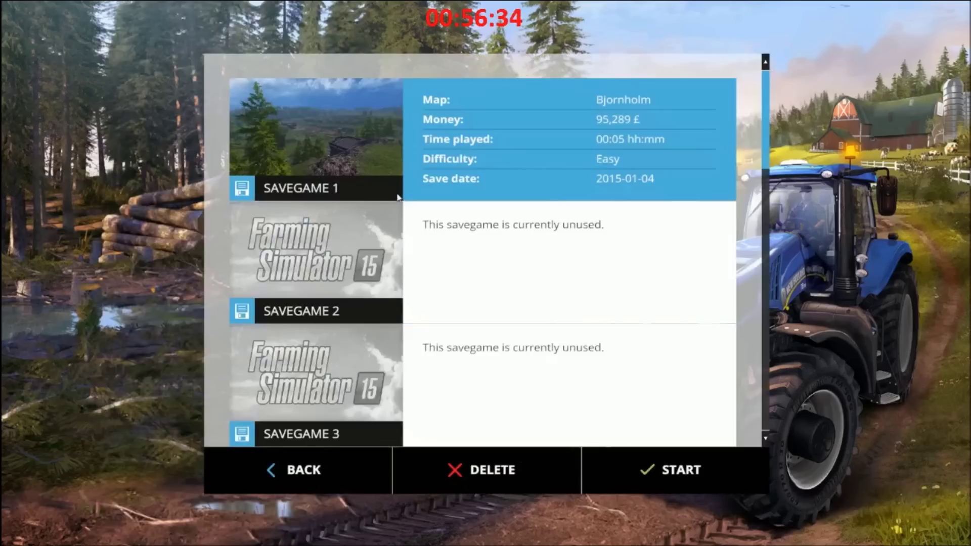
left_click(378, 169)
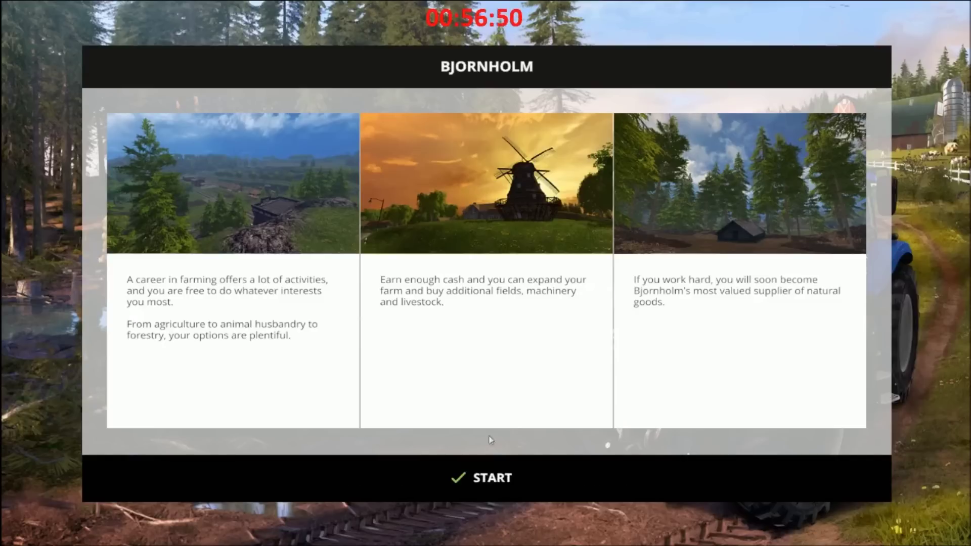
left_click(487, 484)
key("Tab")
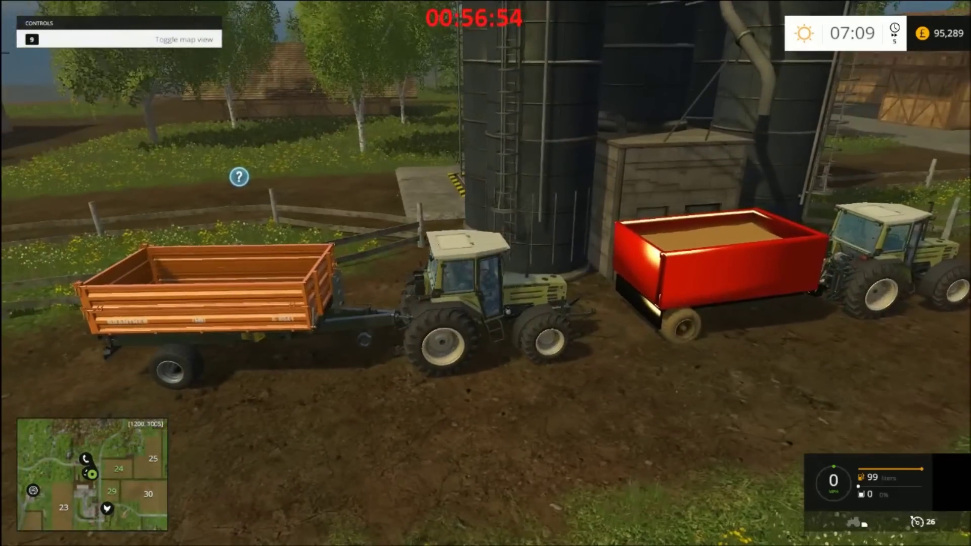
Sell one Hürlimann H 488 tractor and the Brantner E 8041 trailer from the garage
key("p")
left_click(497, 510)
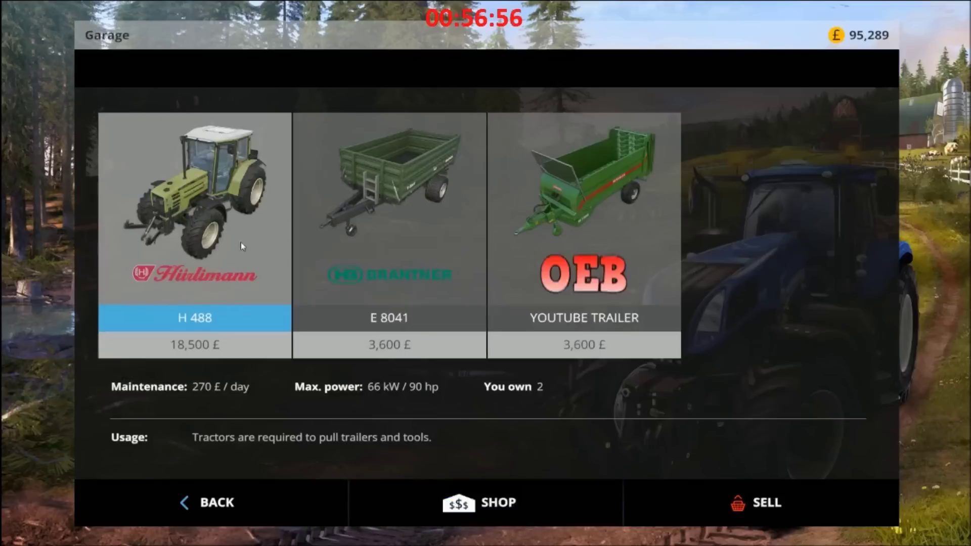
left_click(207, 231)
left_click(551, 349)
left_click(361, 326)
left_click(343, 272)
left_click(343, 272)
key("Return")
key("Return")
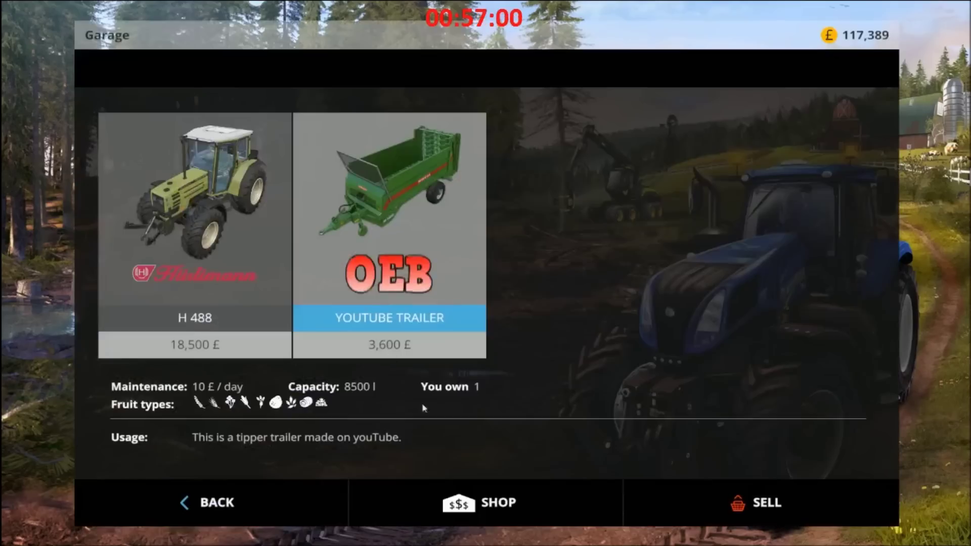
Leave the garage, save the career game and resume playing
left_click(317, 493)
left_click(314, 494)
key("Escape")
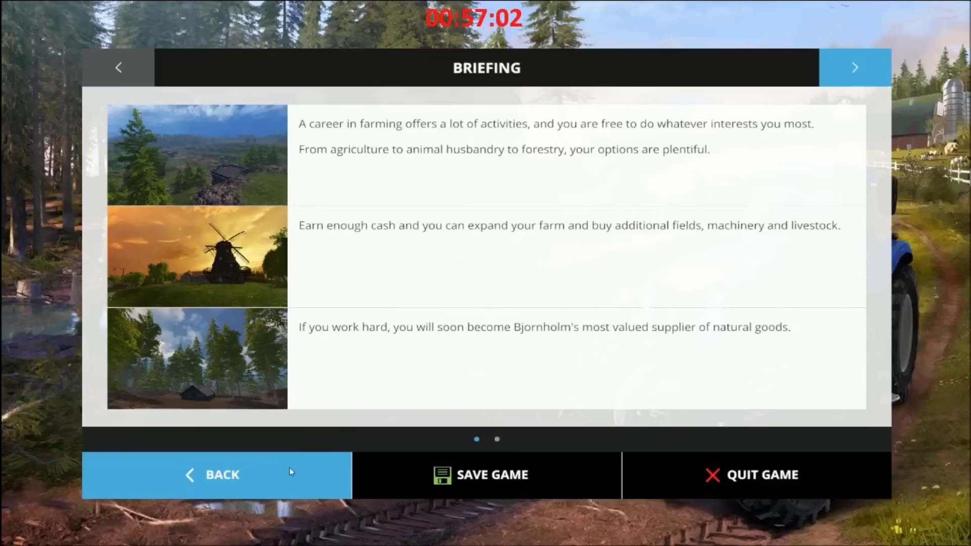
left_click(409, 492)
left_click(342, 389)
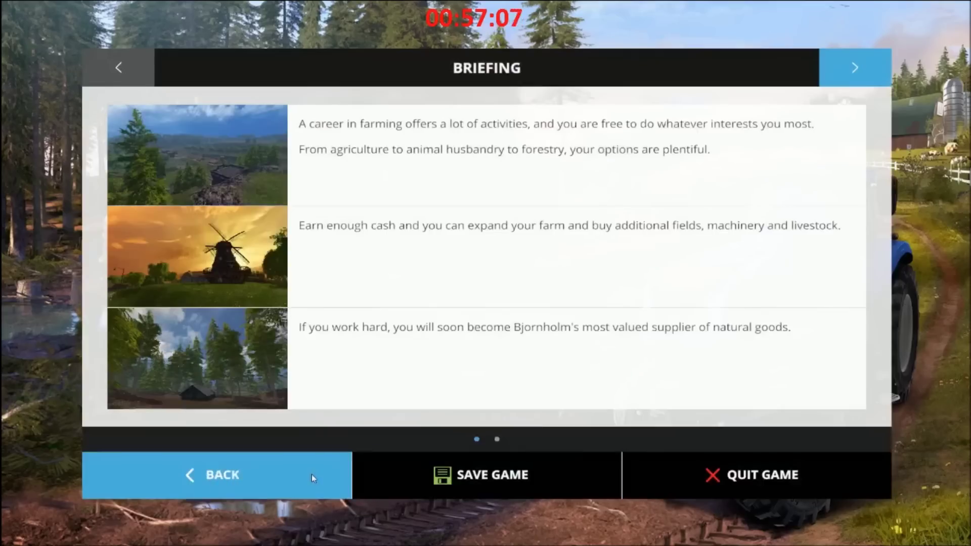
left_click(311, 475)
Enter the tractor hitched to the red Youtube Trailer and fill the trailer with wheat at the silo
key("e")
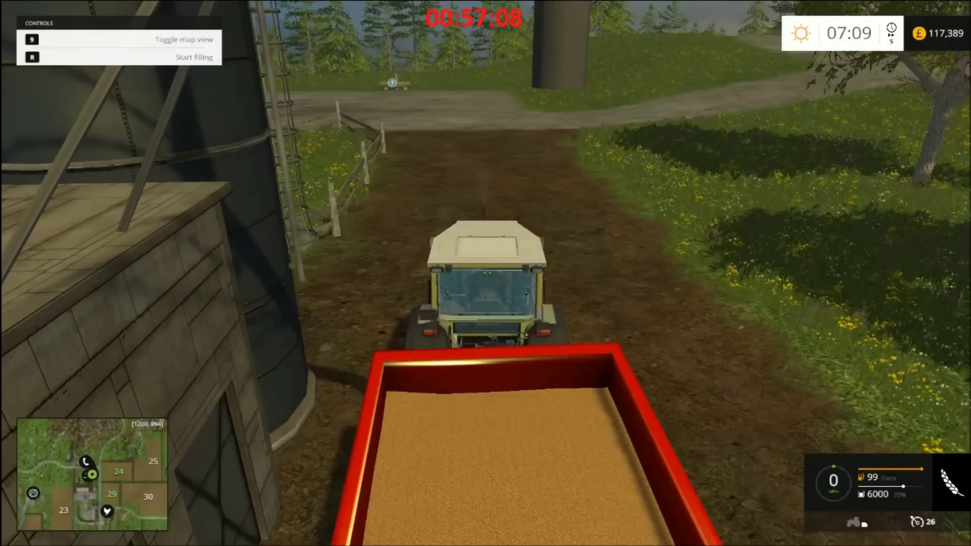
key("r")
key("w")
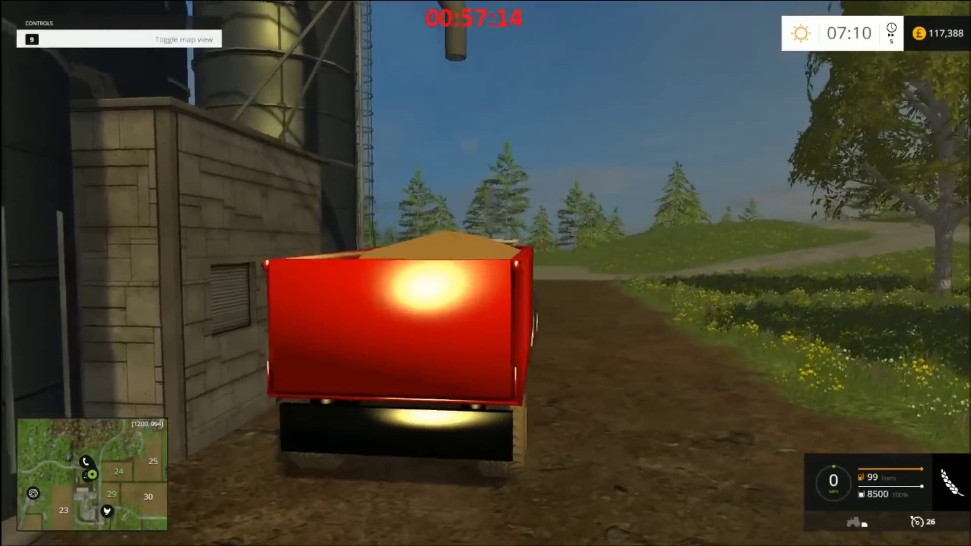
Drive the loaded trailer around the silos and park it over the striped unloading grate
key("w")
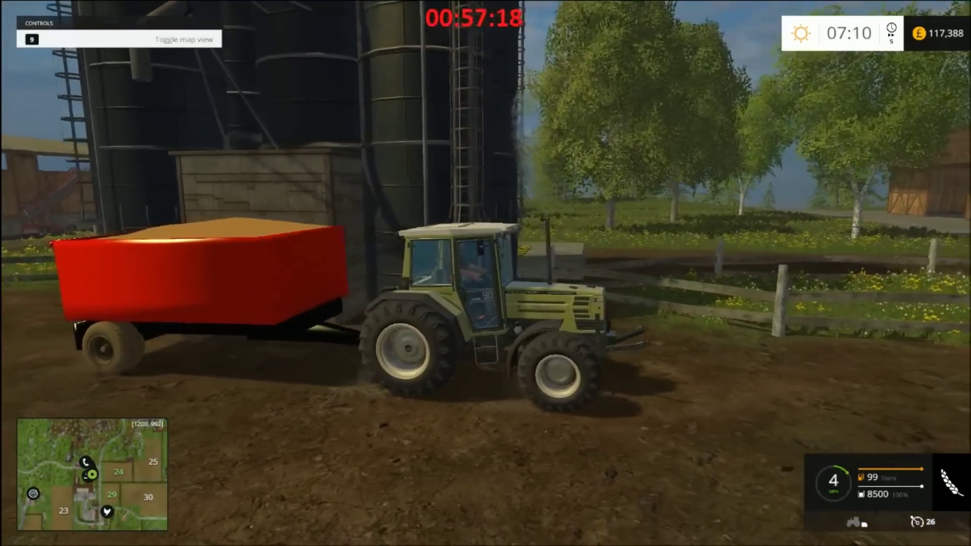
key("a")
key("w")
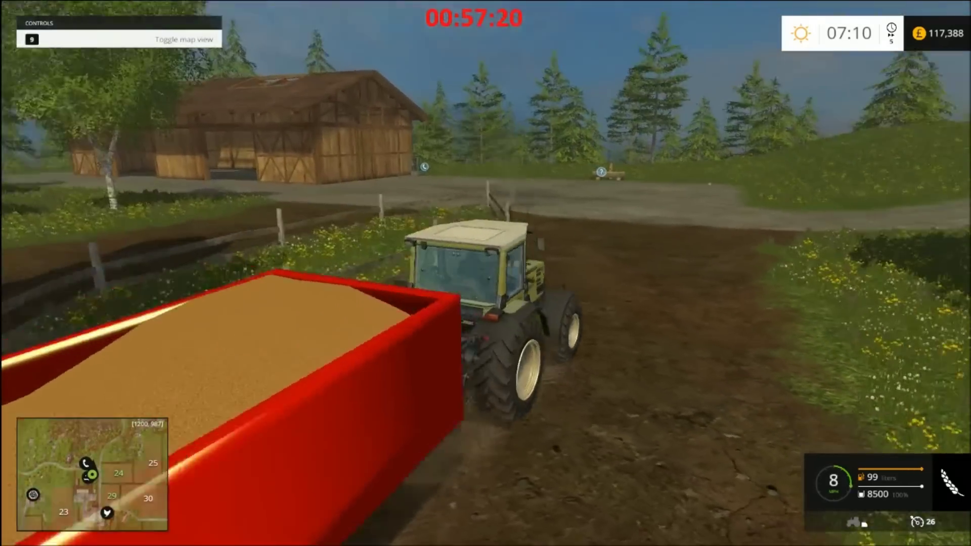
key("d")
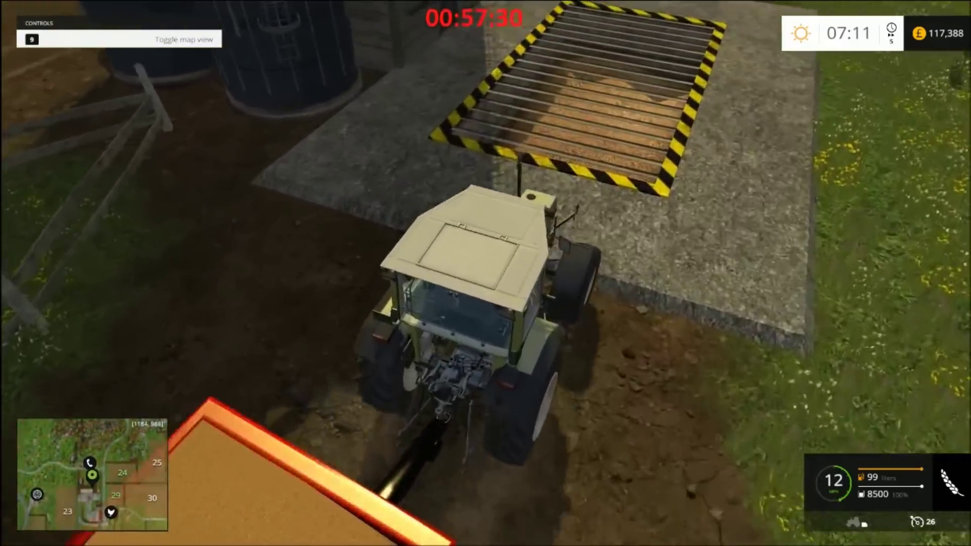
scroll(486, 273, "down", 10)
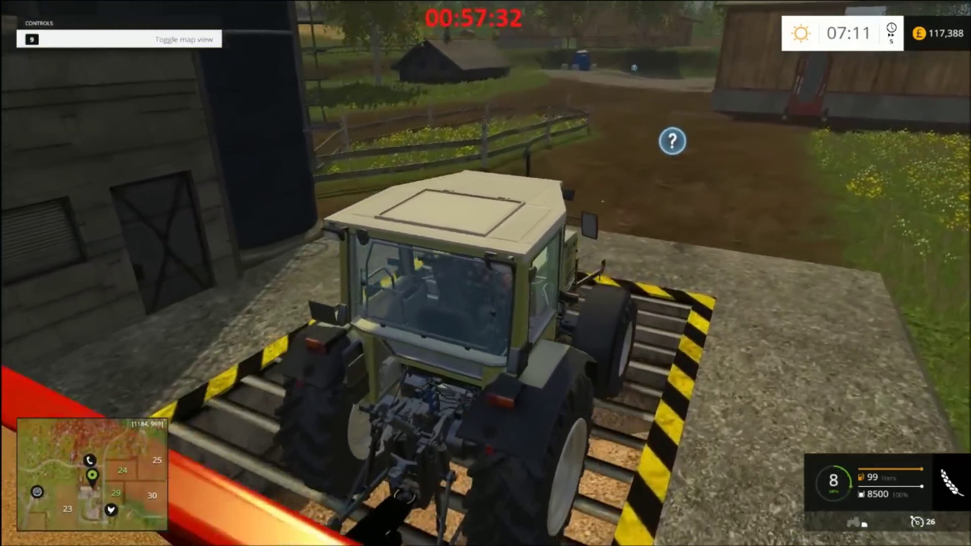
scroll(486, 273, "up", 6)
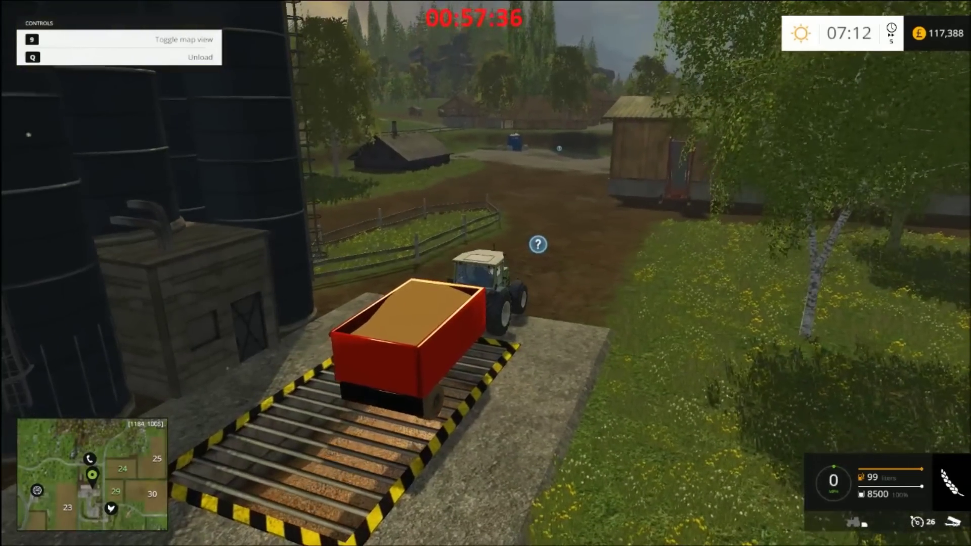
Save the career game with the loaded trailer parked on the unloading grate, and return to play
key("Escape")
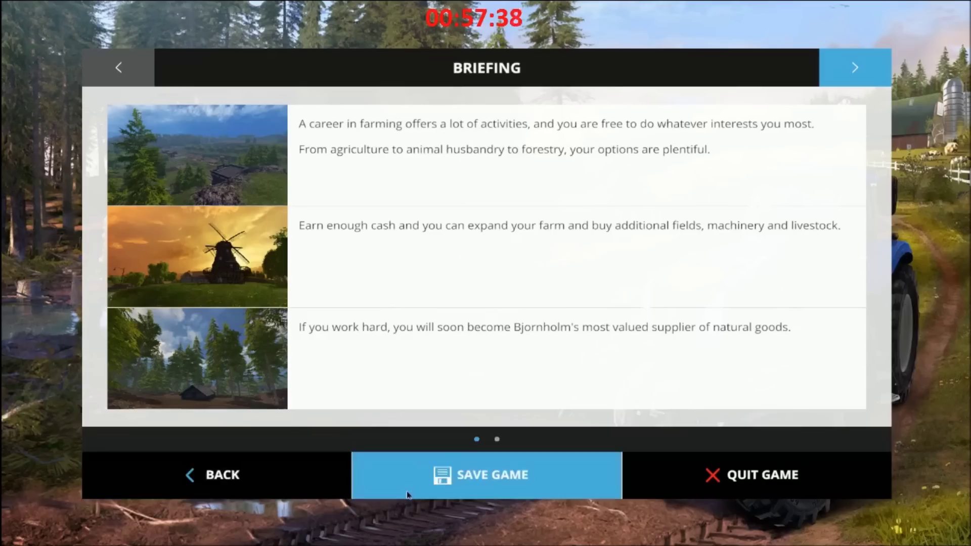
left_click(395, 481)
left_click(349, 395)
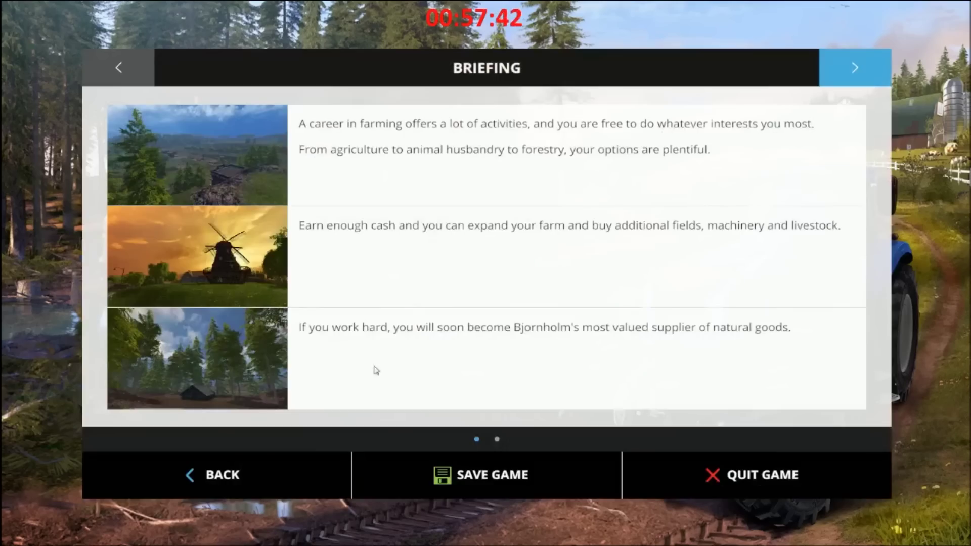
left_click(253, 462)
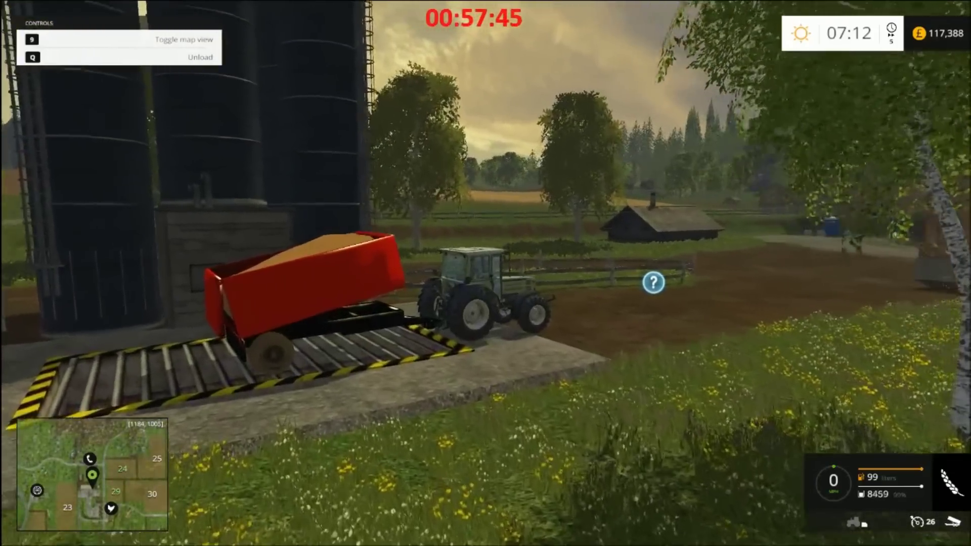
Test tipping the trailer over the grate, stop partway through the load and check the console log for errors
key("q")
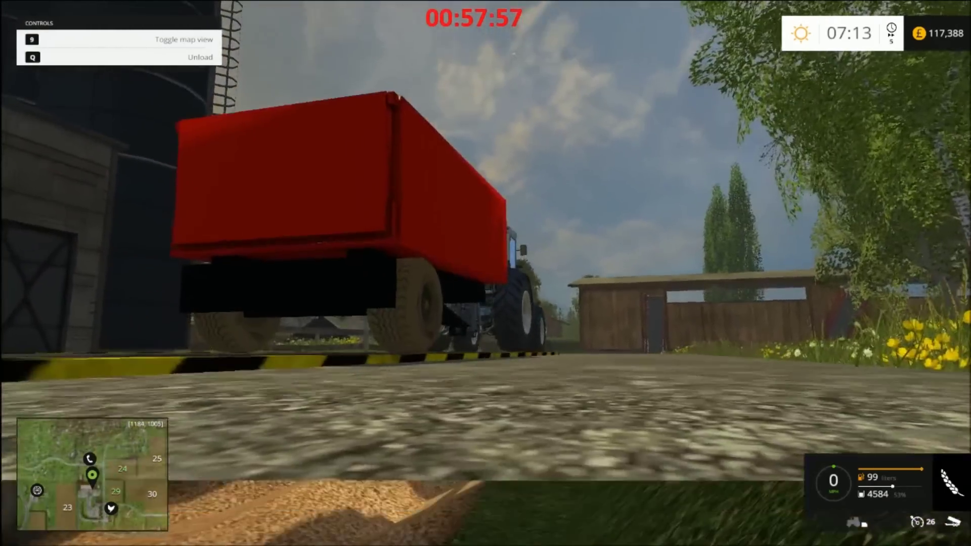
key("grave")
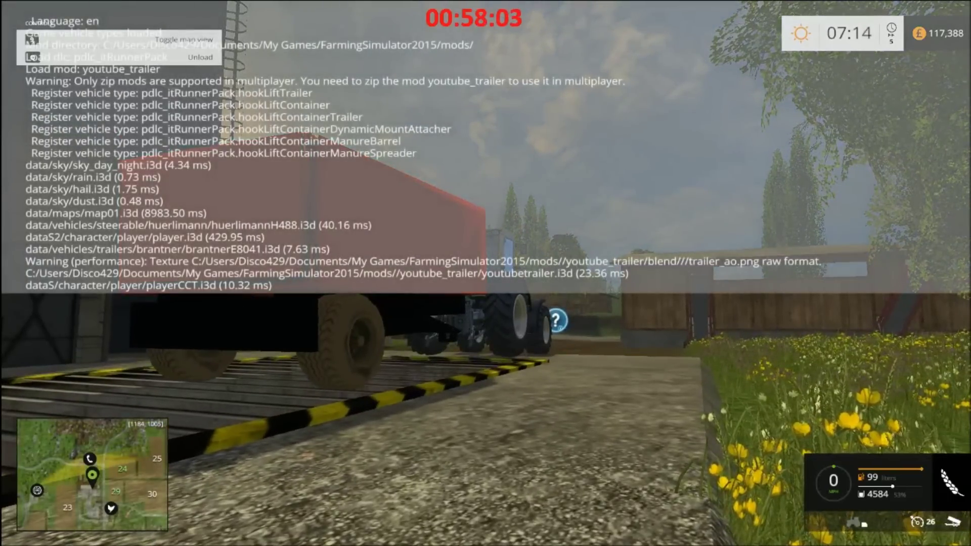
key("grave")
key("grave")
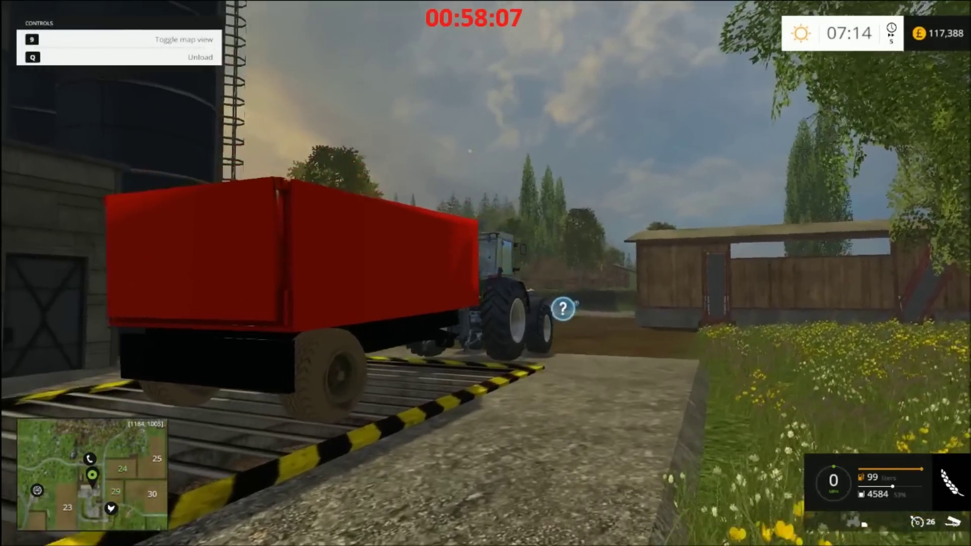
Unload the rest of the wheat and inspect the back door and locking bar movement from behind the trailer
key("q")
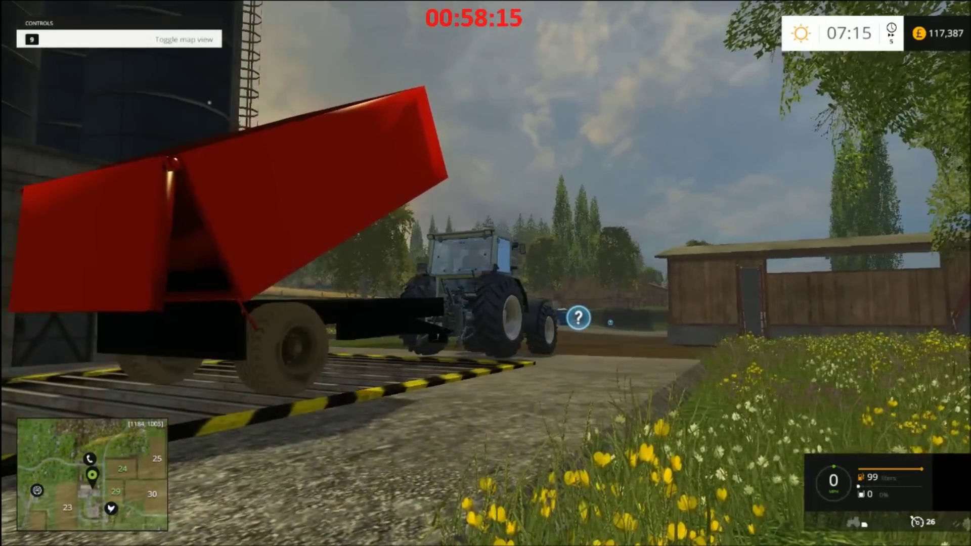
key("w")
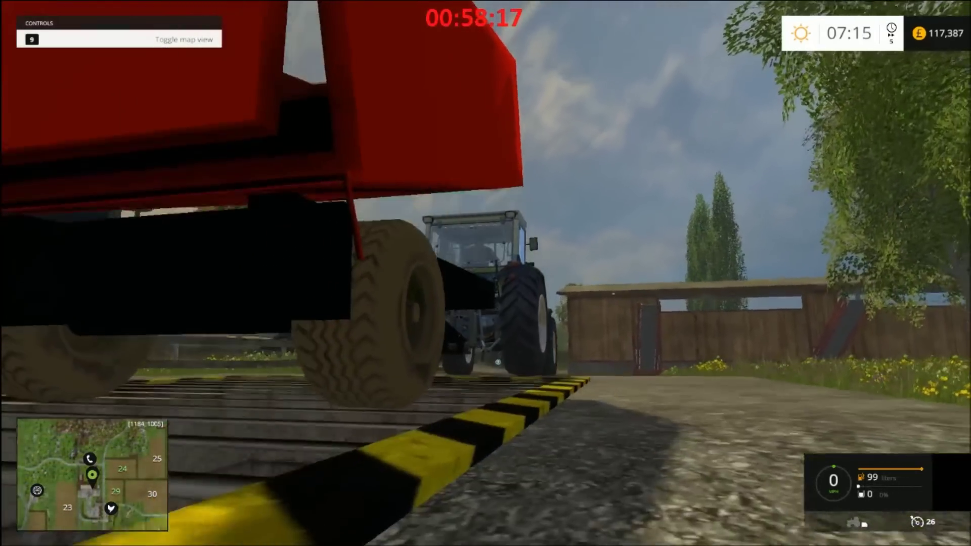
key("s")
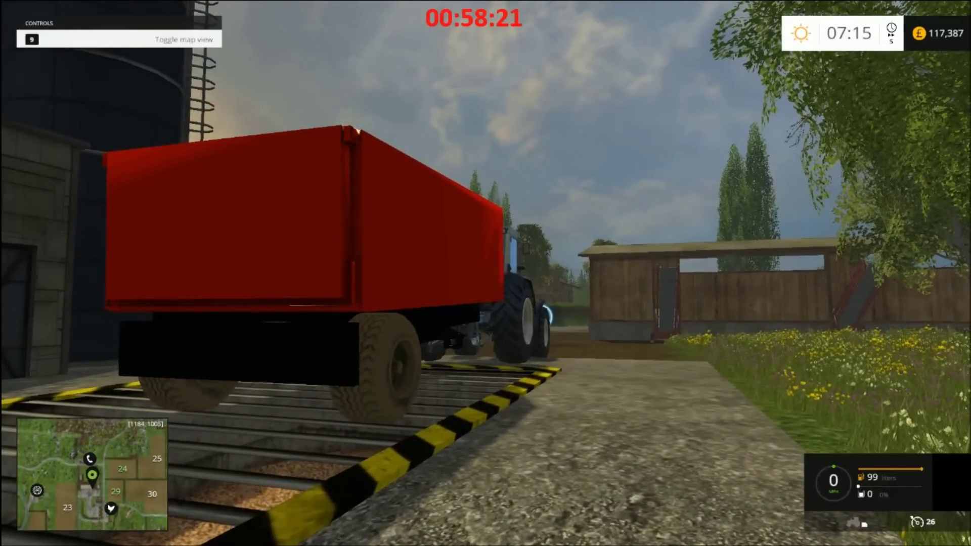
Switch to GIANTS Editor and inspect the rotation axes of the body and lockingBar nodes
key("alt+Tab")
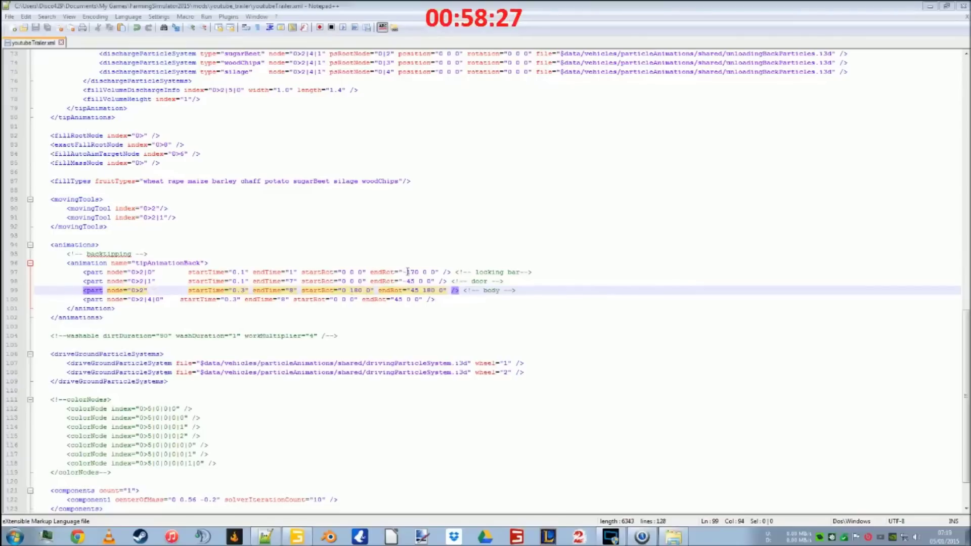
left_click(306, 537)
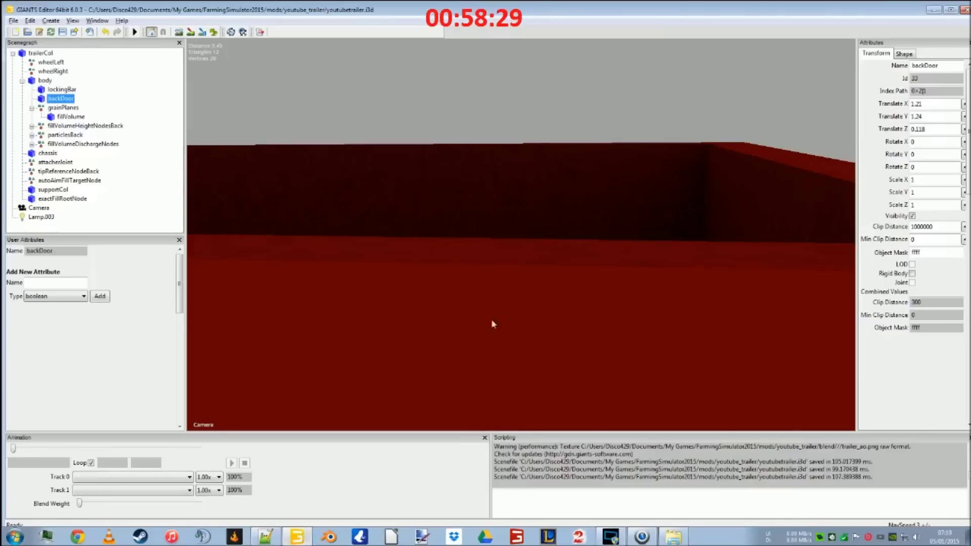
right_click_drag(511, 351, 229, 259)
left_click(45, 81)
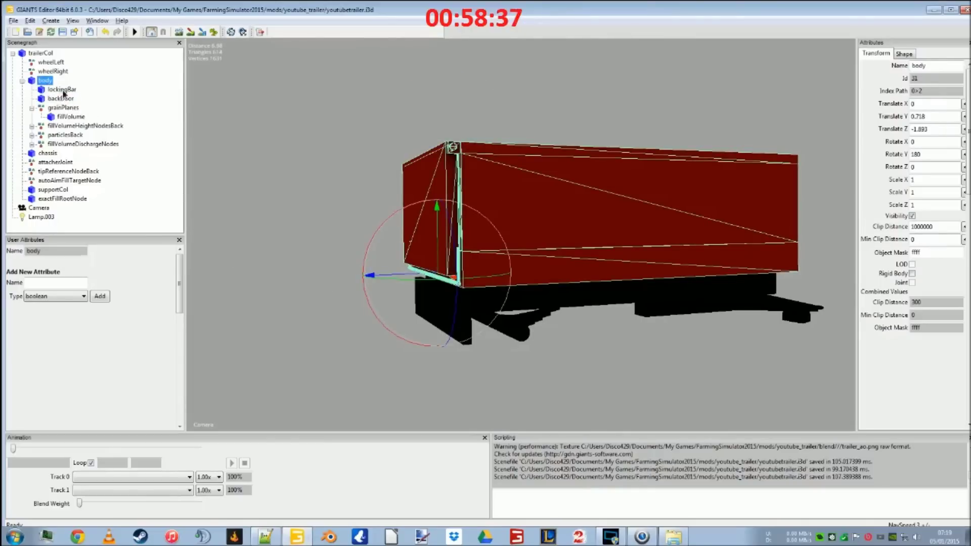
left_click(62, 90)
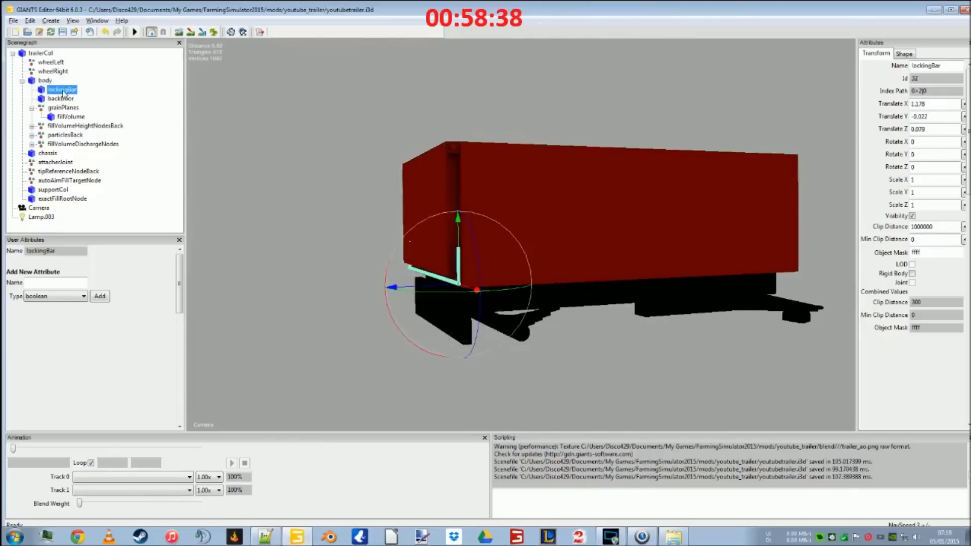
In youtubeTrailer.xml, set the locking bar's endRot to 170 0 0 in tipAnimationBack and save the file
left_click(276, 539)
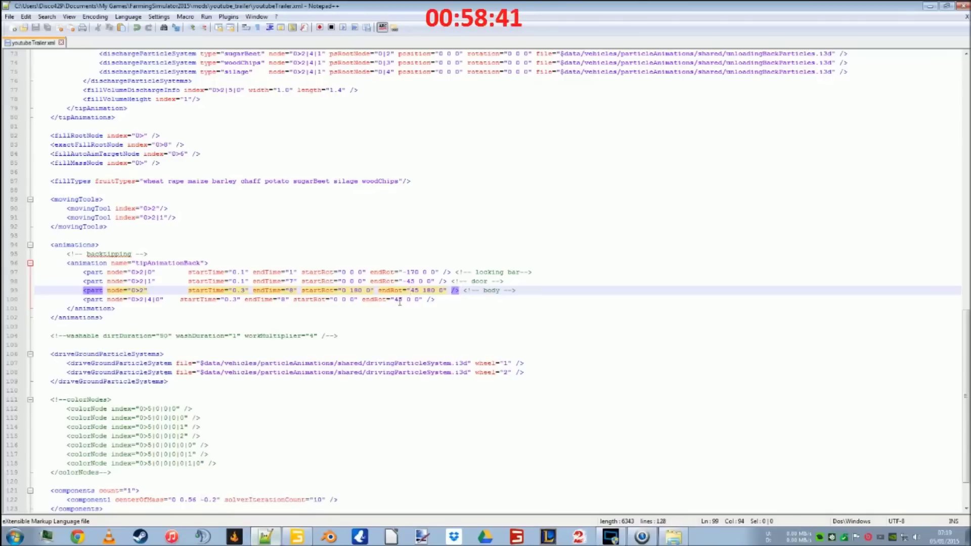
left_click(406, 273)
key("BackSpace")
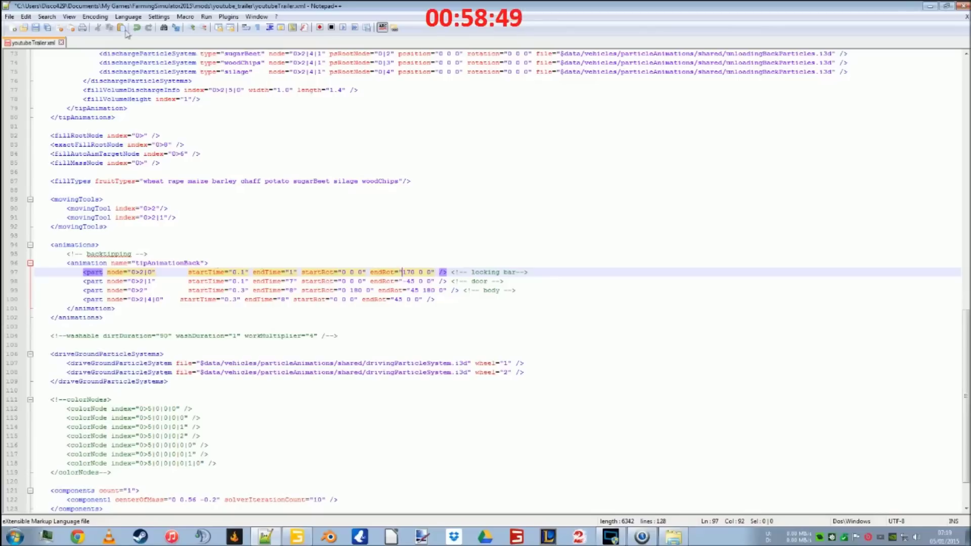
left_click(36, 28)
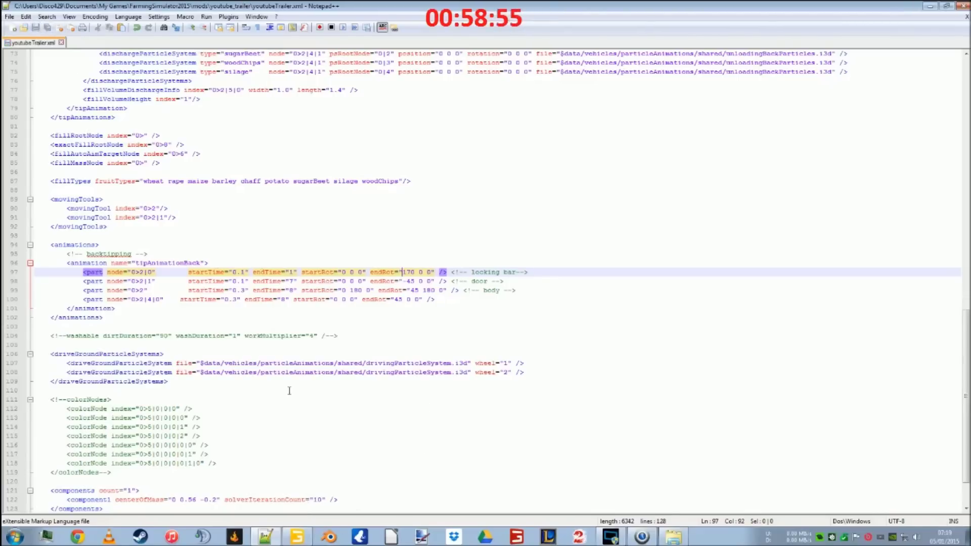
In GIANTS Editor, raise the particlesBack node to Translate Y 0.224 and save the trailer scene
scroll(290, 392, "up", 8)
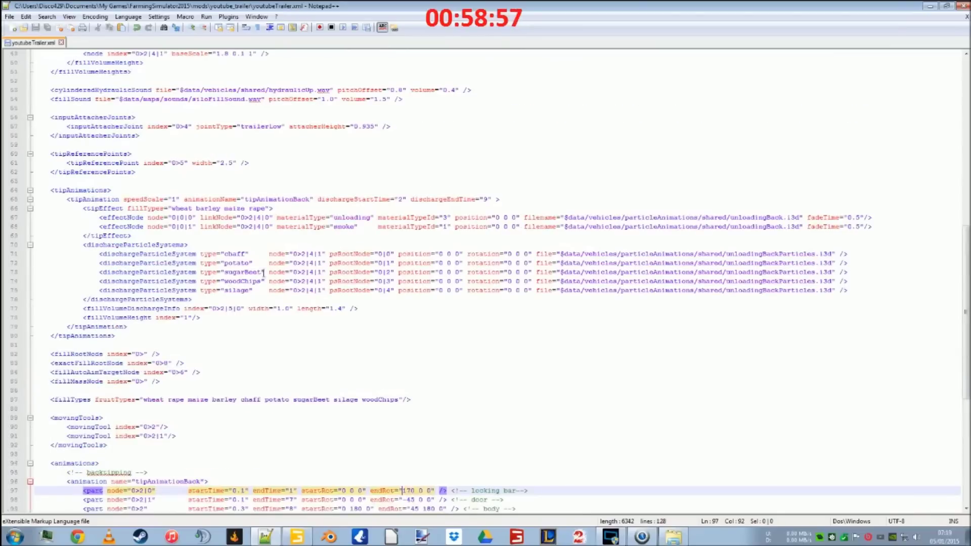
mouse_move(289, 535)
left_click(289, 535)
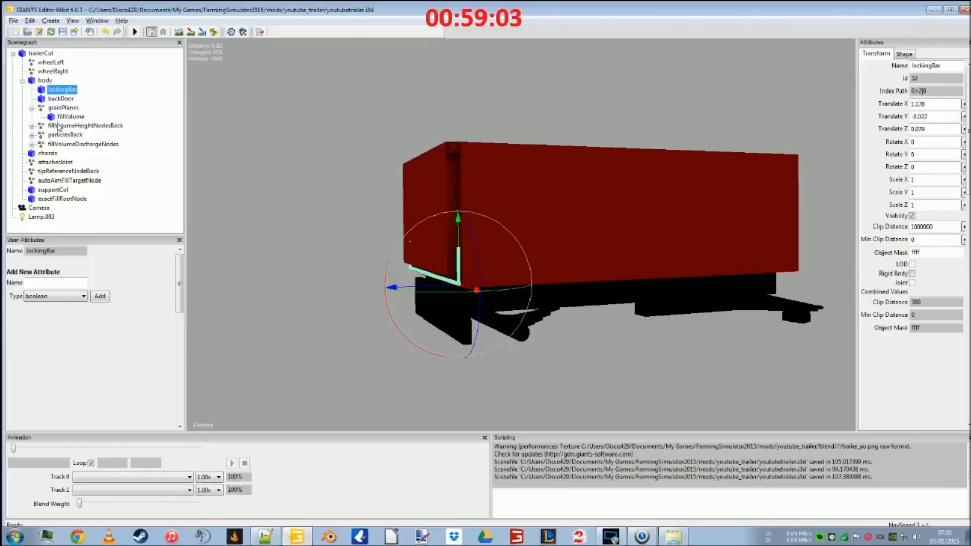
left_click(57, 136)
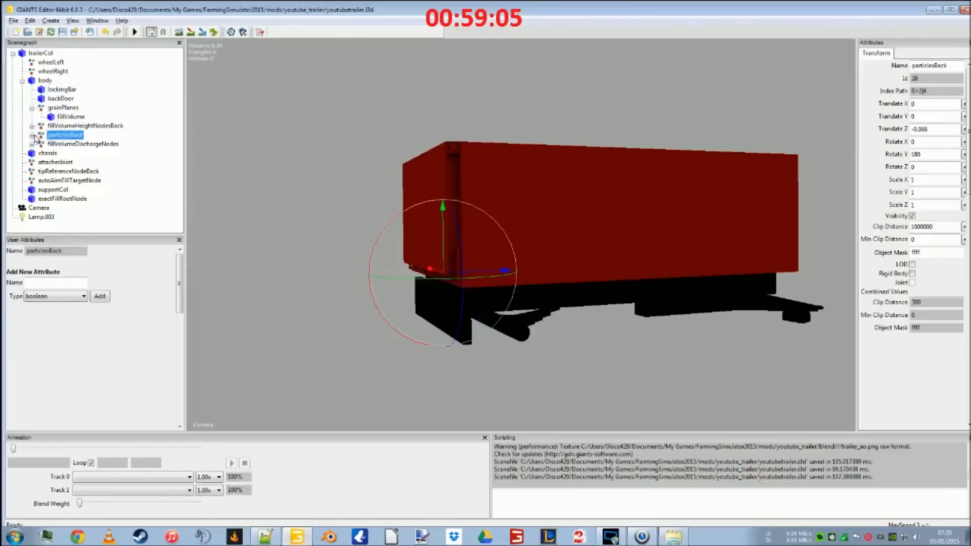
left_click(32, 135)
left_click(33, 136)
right_click_drag(485, 343, 413, 320)
left_click_drag(449, 170, 448, 151)
left_click(62, 32)
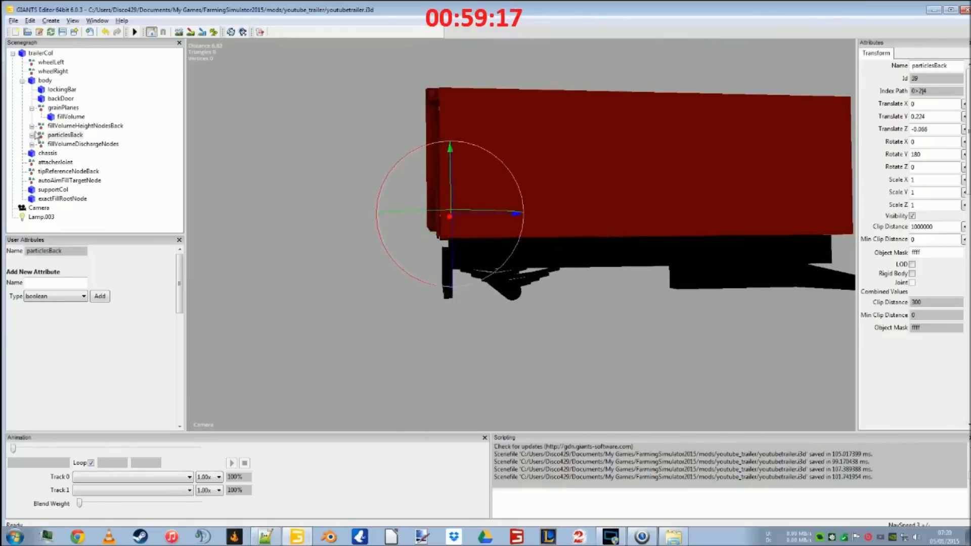
Expand particlesBack and check the transforms of its effectNode and particleNode
left_click(32, 135)
left_click(72, 146)
left_click(75, 153)
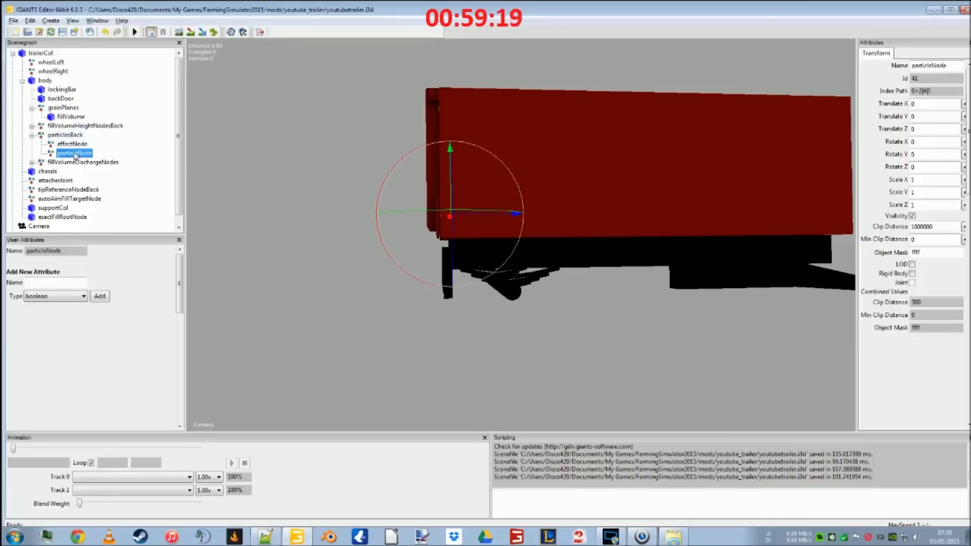
Launch Farming Simulator 15, skip the intro and load the career savegame
left_click(518, 536)
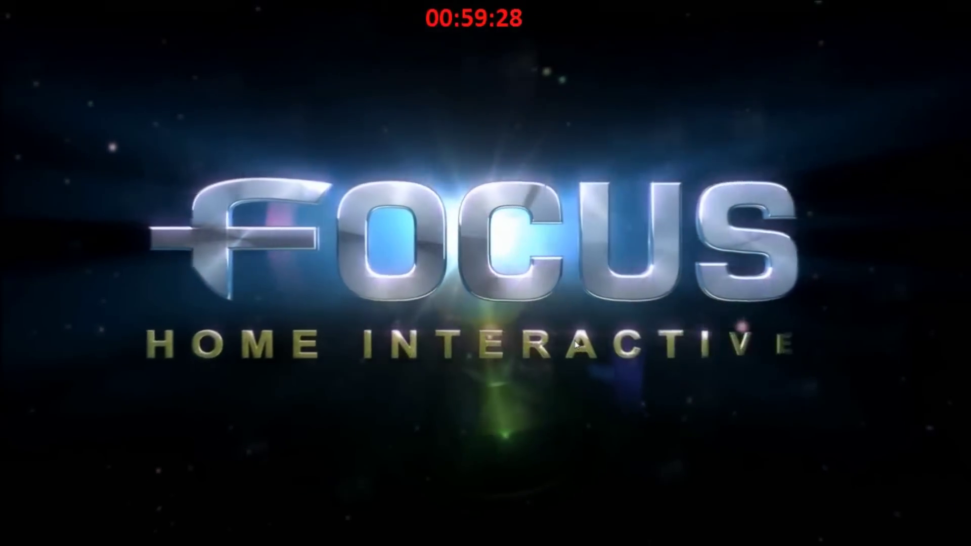
key("Escape")
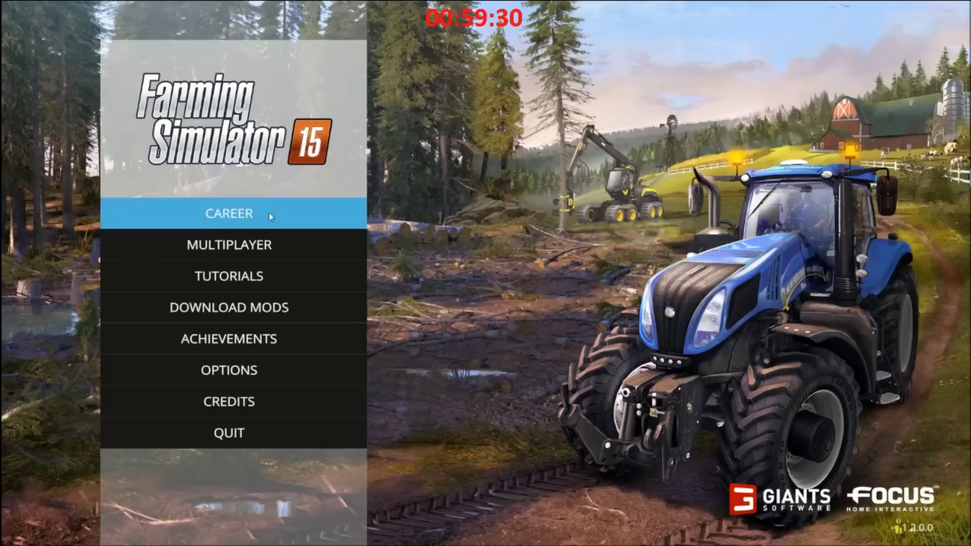
left_click(269, 213)
double_click(365, 159)
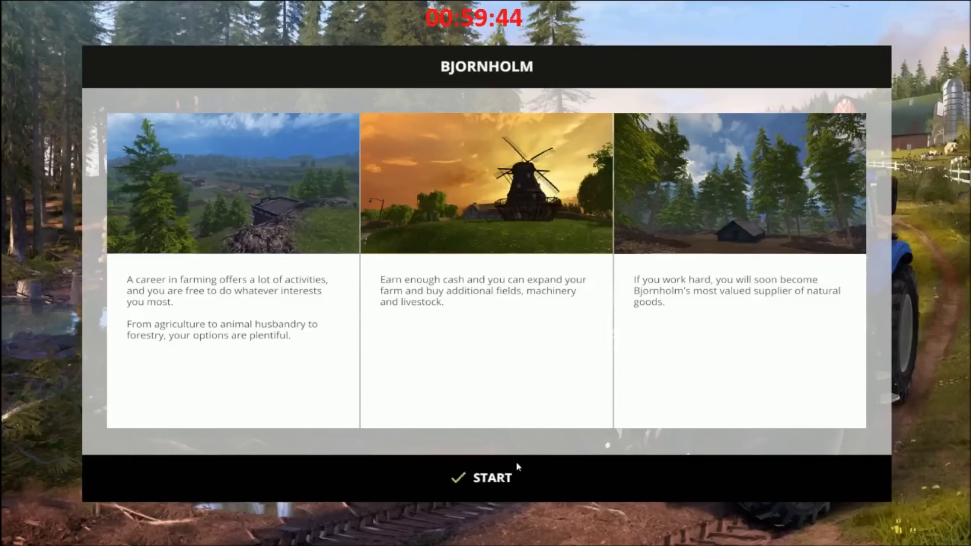
Start the loaded career game, switch to the tractor with the red trailer and test unloading over the silo grate
left_click(517, 465)
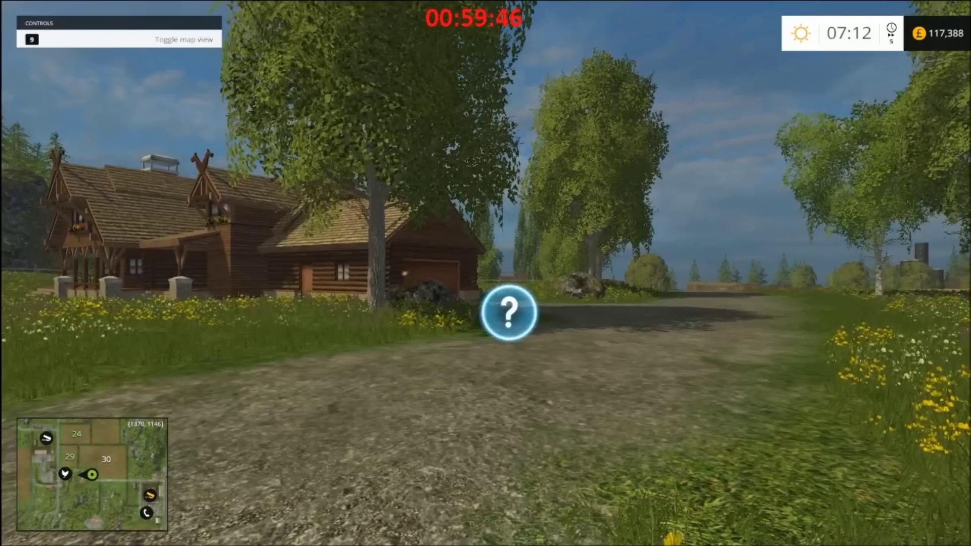
key("Tab")
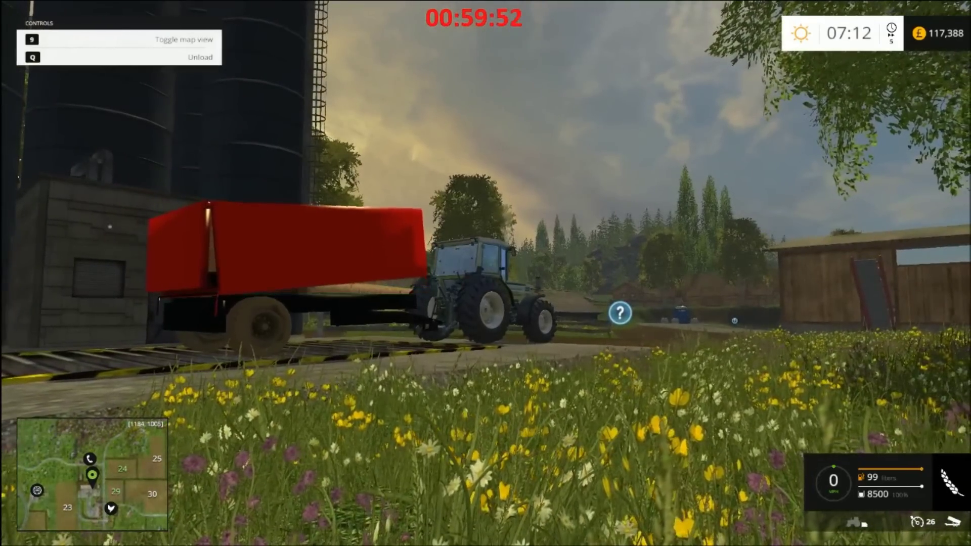
key("q")
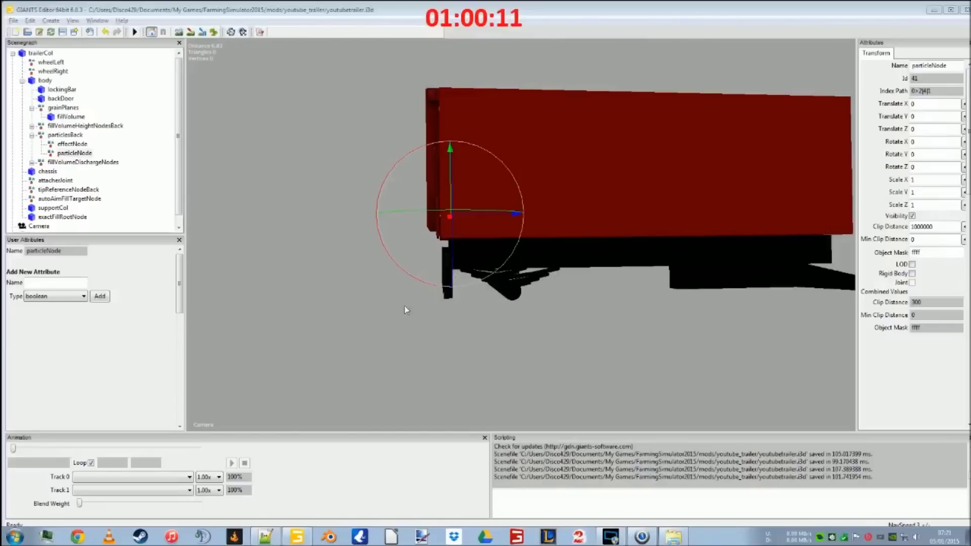
Examine the fillVolumeHeights nodes in youtubeTrailer.xml and check the transforms of particlesBack and body in GIANTS Editor
left_click(265, 536)
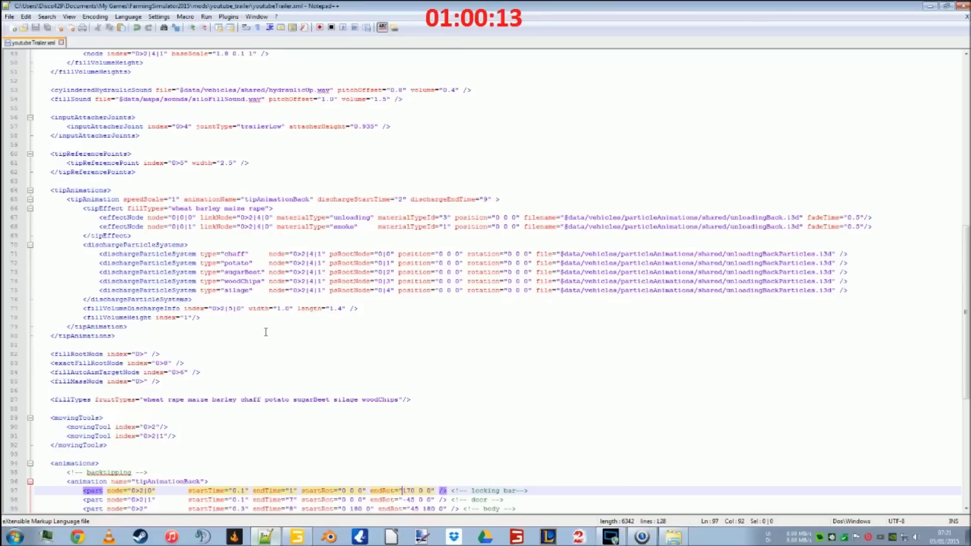
scroll(266, 331, "up", 4)
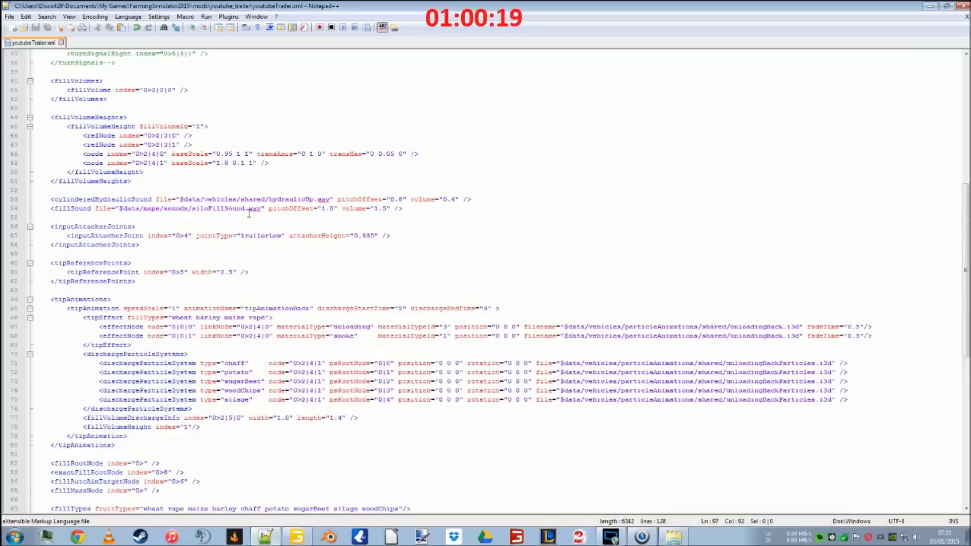
left_click(312, 152)
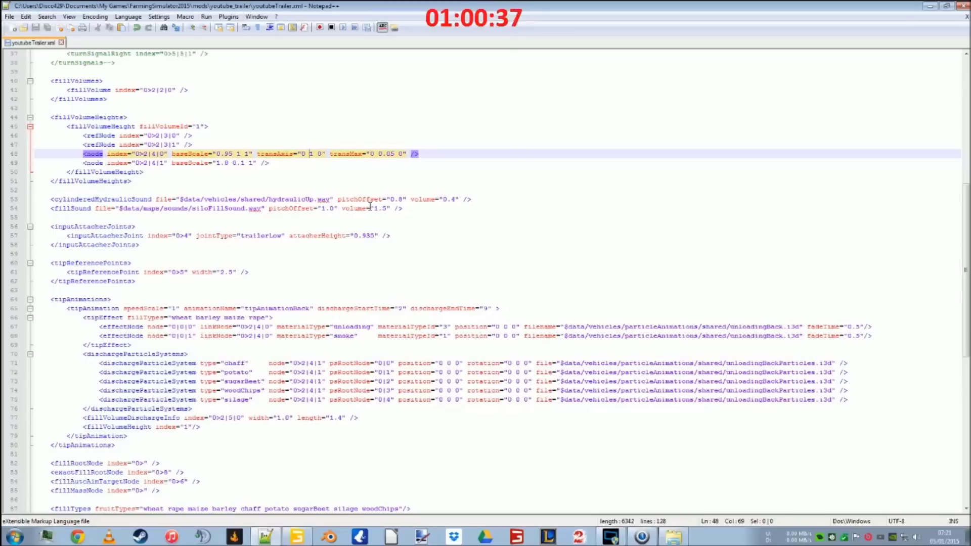
left_click(300, 537)
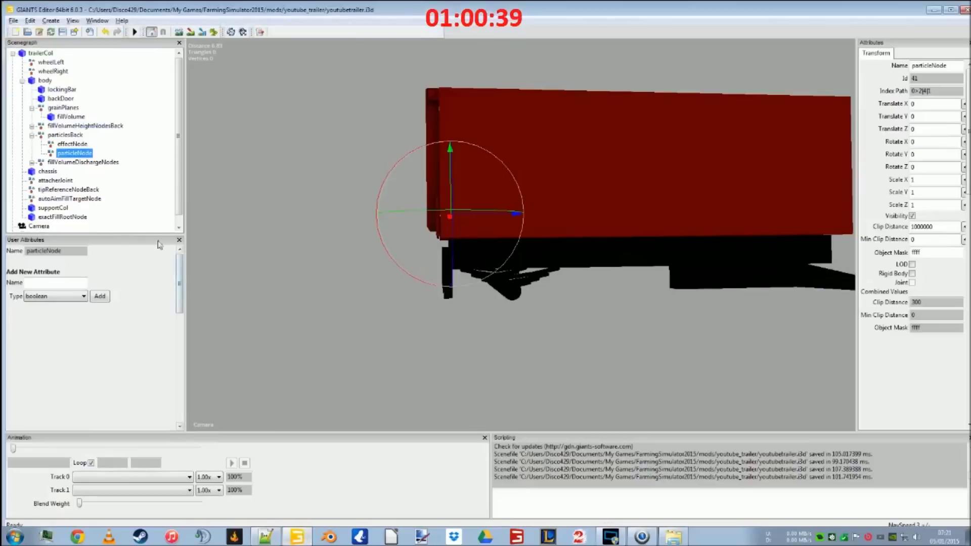
left_click(61, 135)
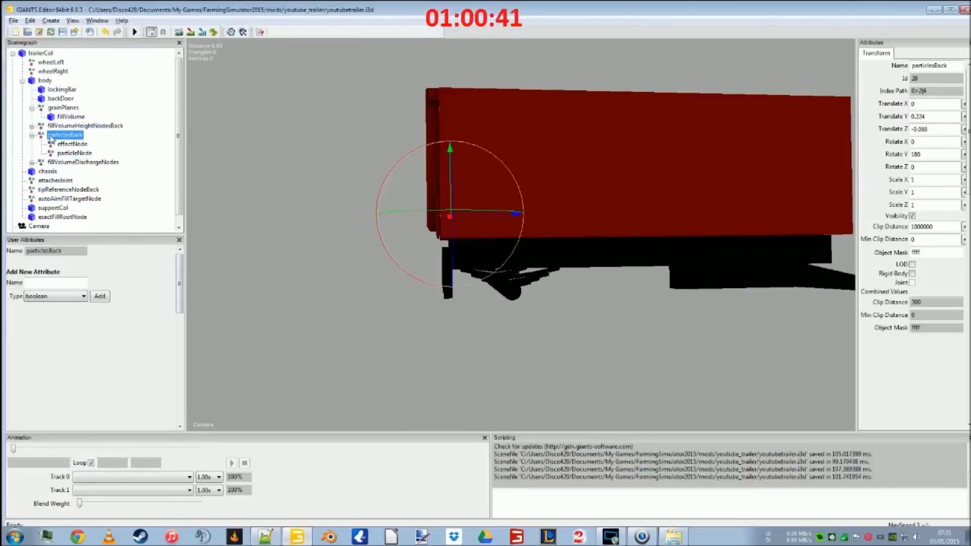
left_click(45, 82)
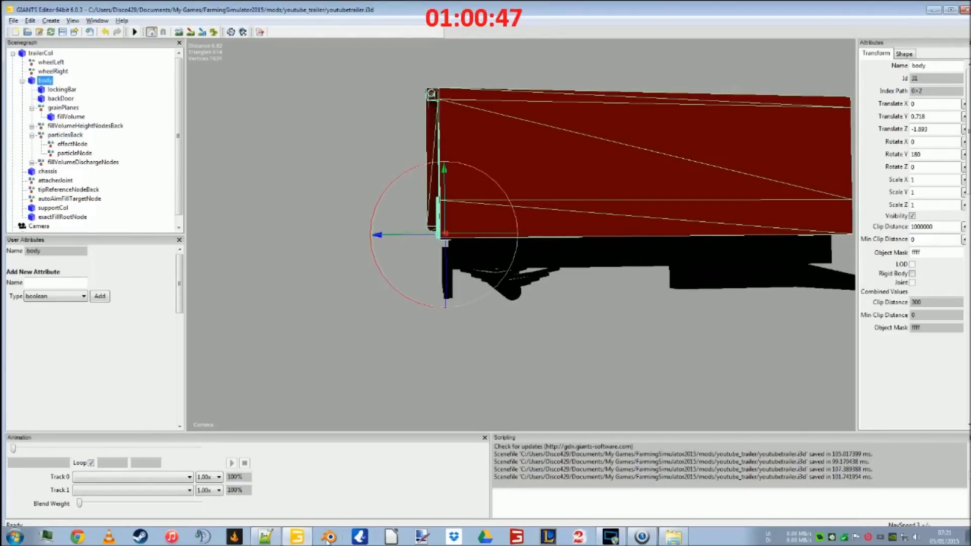
In youtubeTrailer.xml, set the transAxis of fillVolumeHeight node 0>2|4|0 to 0 3 0 and save the file
key("alt+Tab")
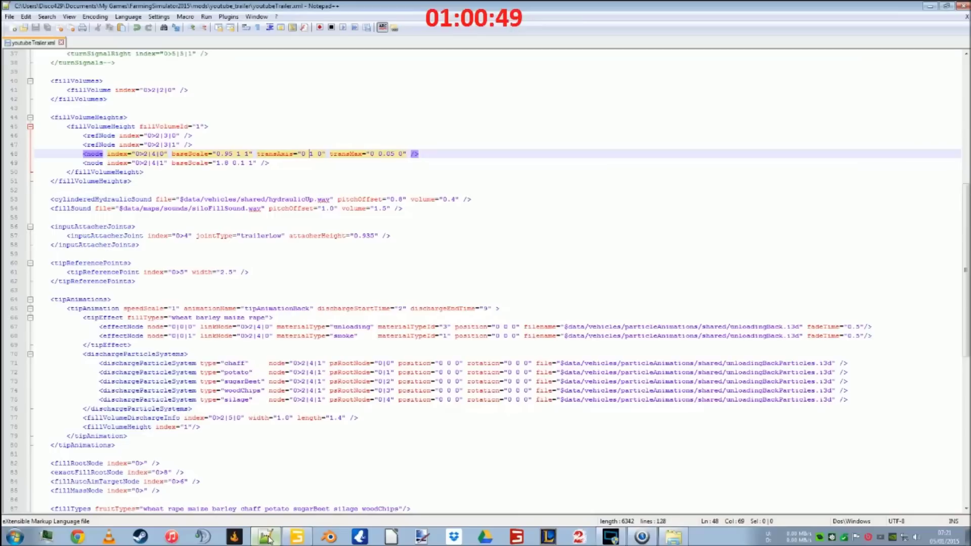
left_click(316, 154)
key("BackSpace")
type("1")
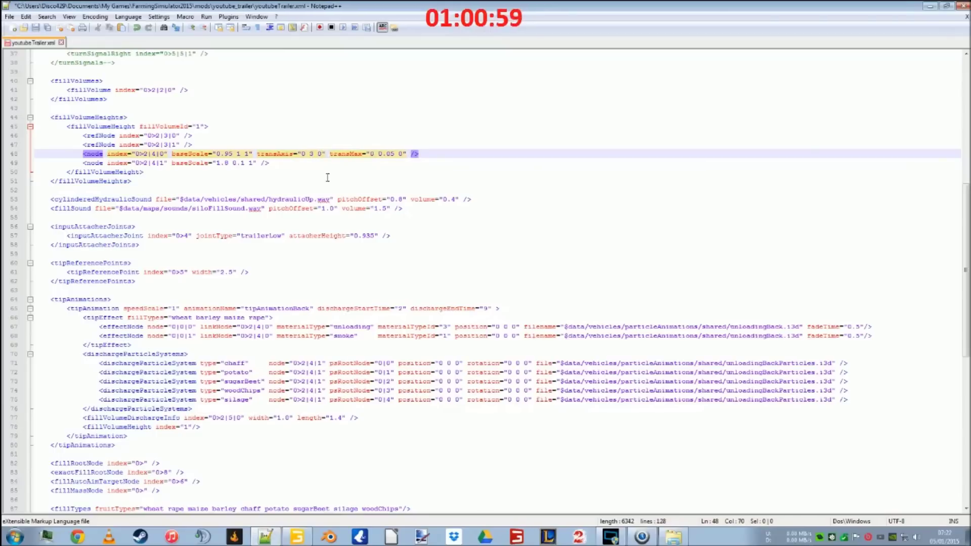
key("ctrl+s")
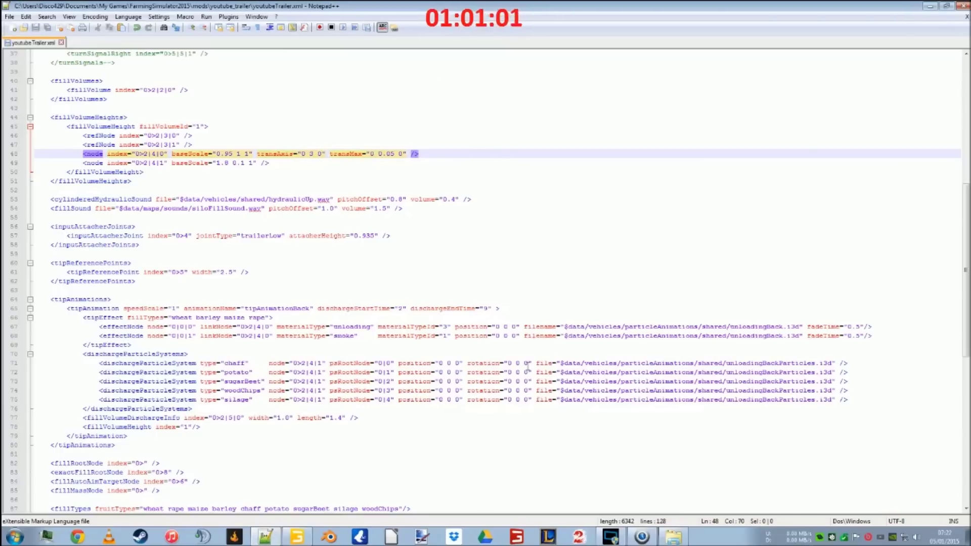
Relaunch Farming Simulator 15, skip the intro, load savegame 1 and start the Bjornholm career
left_click(517, 537)
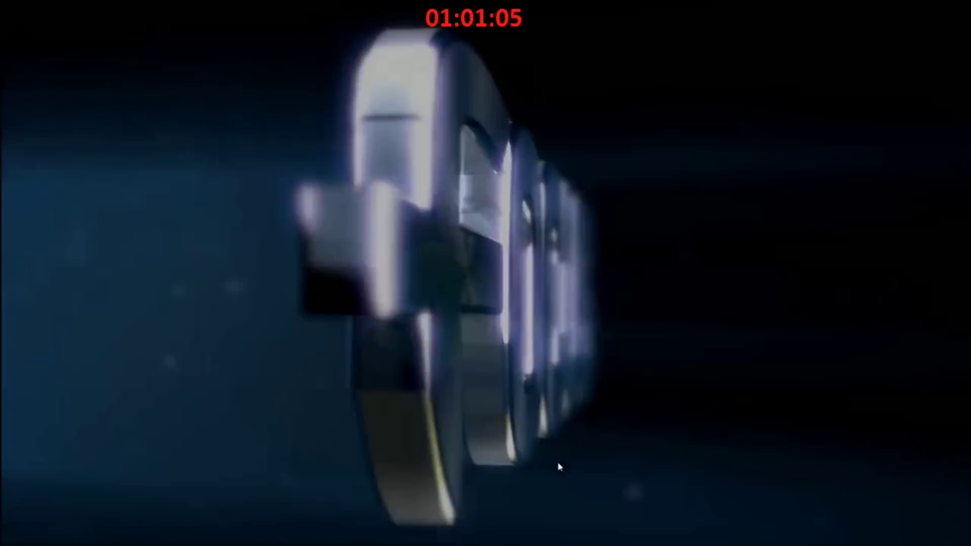
key("Return")
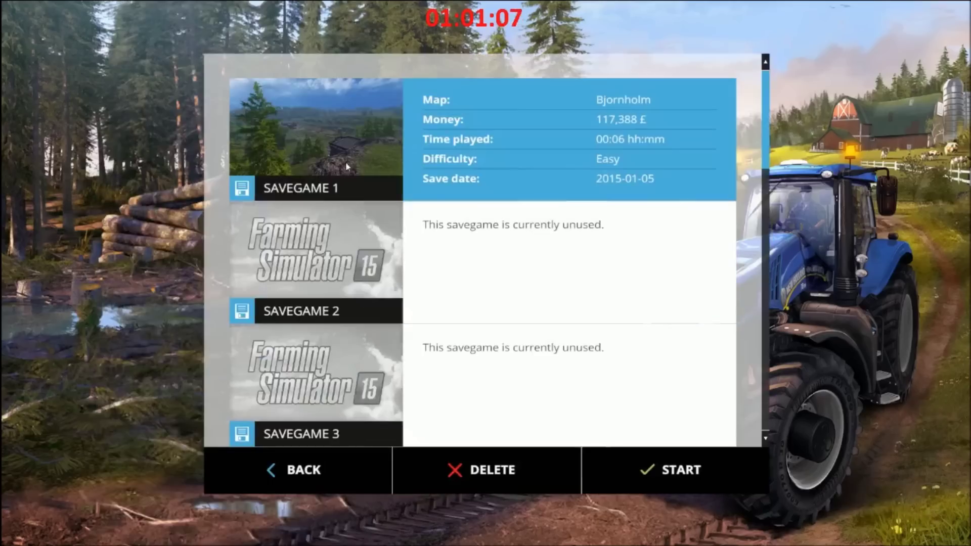
key("Return")
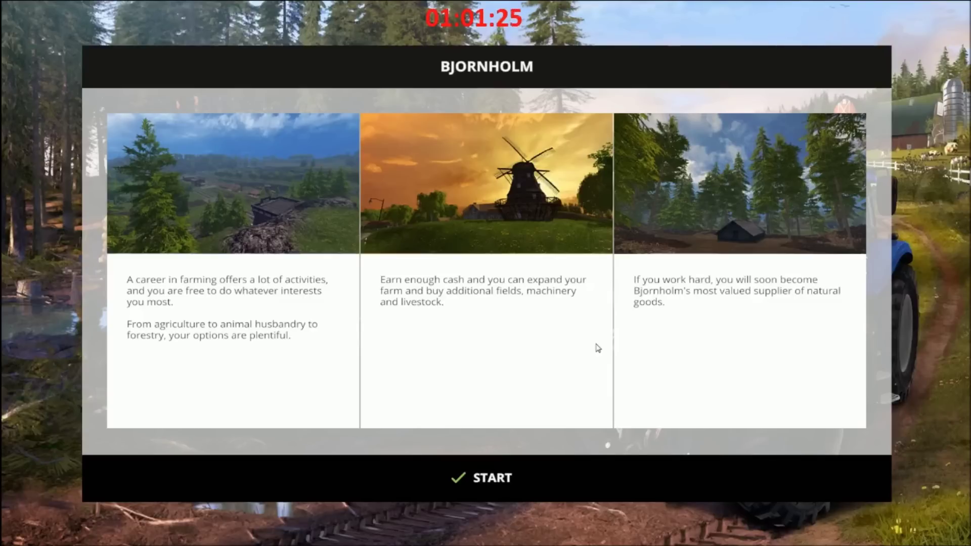
left_click(557, 470)
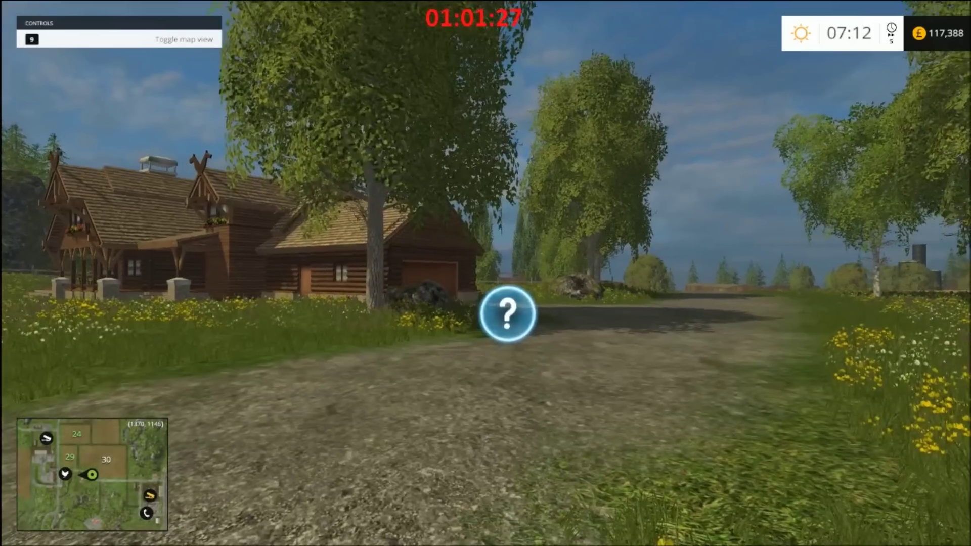
Switch to the tractor with the filled trailer, watch it tip its load at the silo, and leave the game
key("Tab")
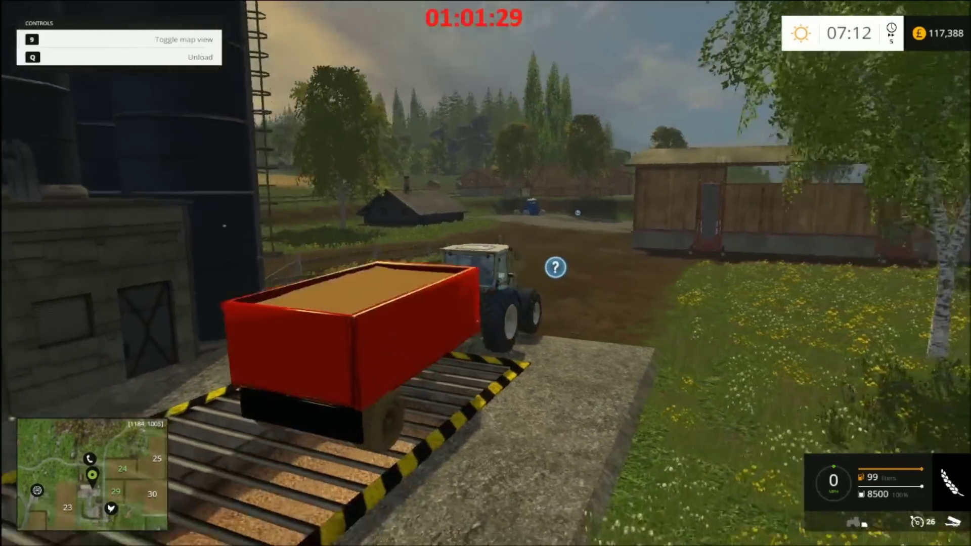
key("q")
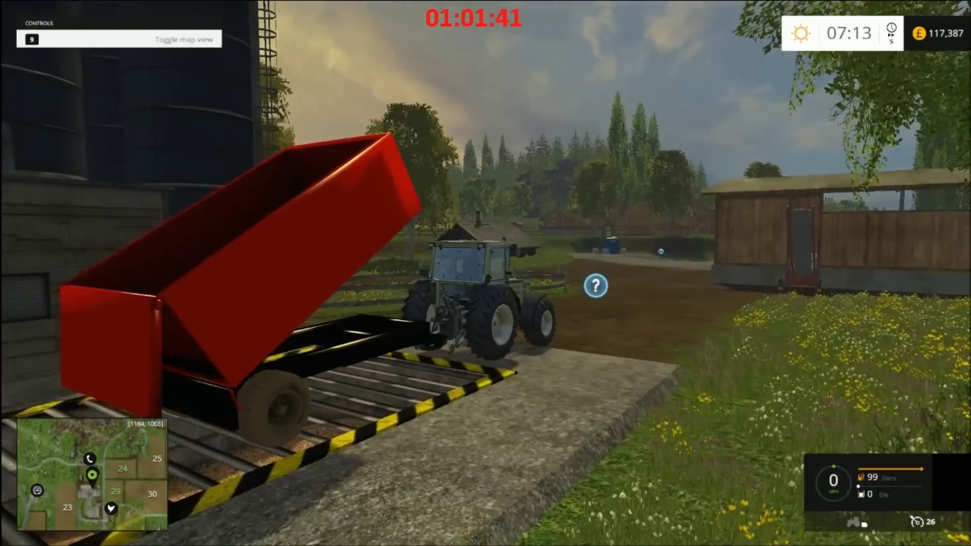
key("alt+Tab")
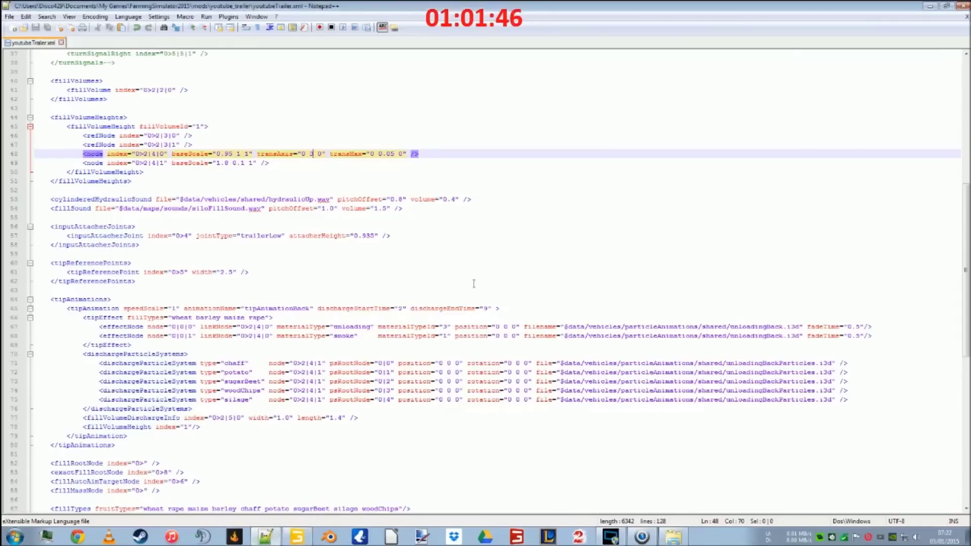
Browse from the desktop to data\vehicles\trailers in the Farming Simulator 2015 folder under C:\Program Files (x86)
left_click(931, 7)
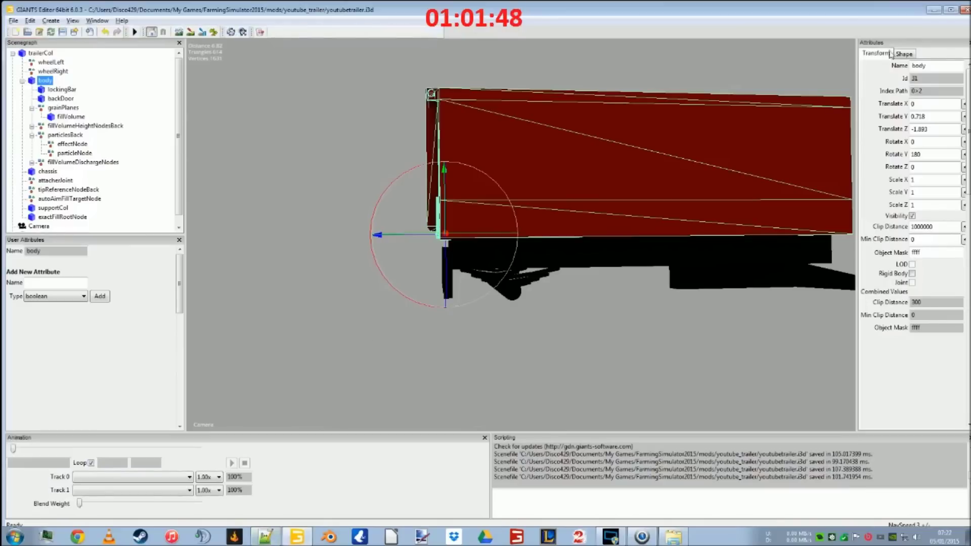
left_click(936, 9)
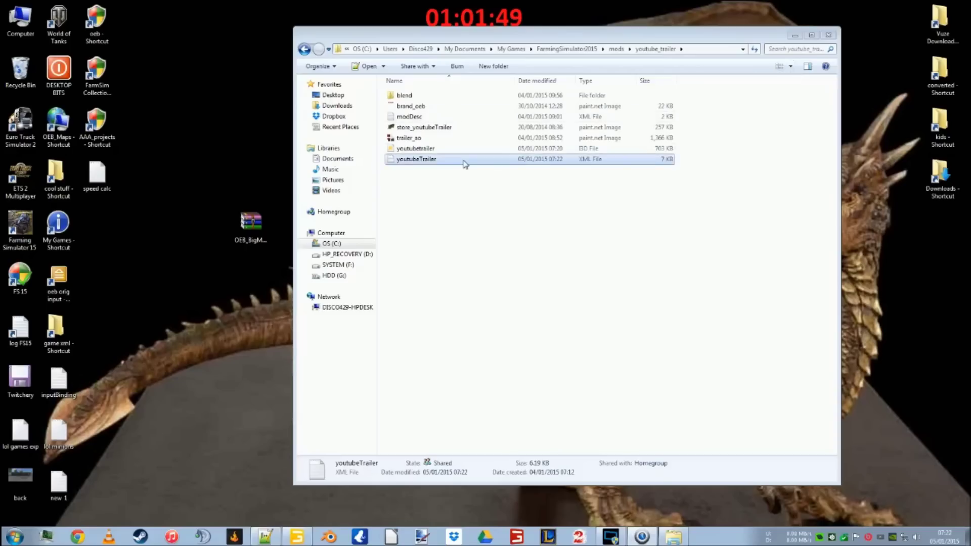
double_click(20, 23)
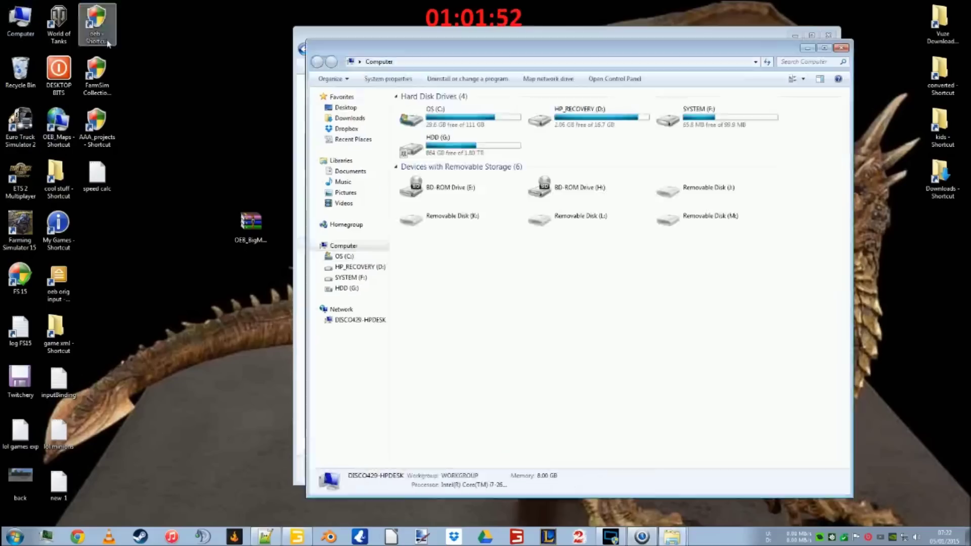
double_click(425, 116)
double_click(434, 169)
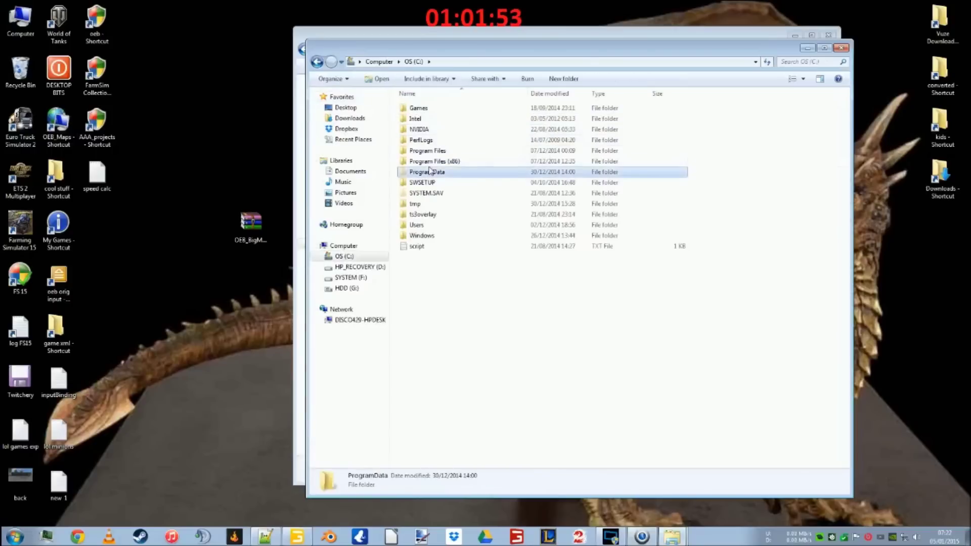
double_click(570, 236)
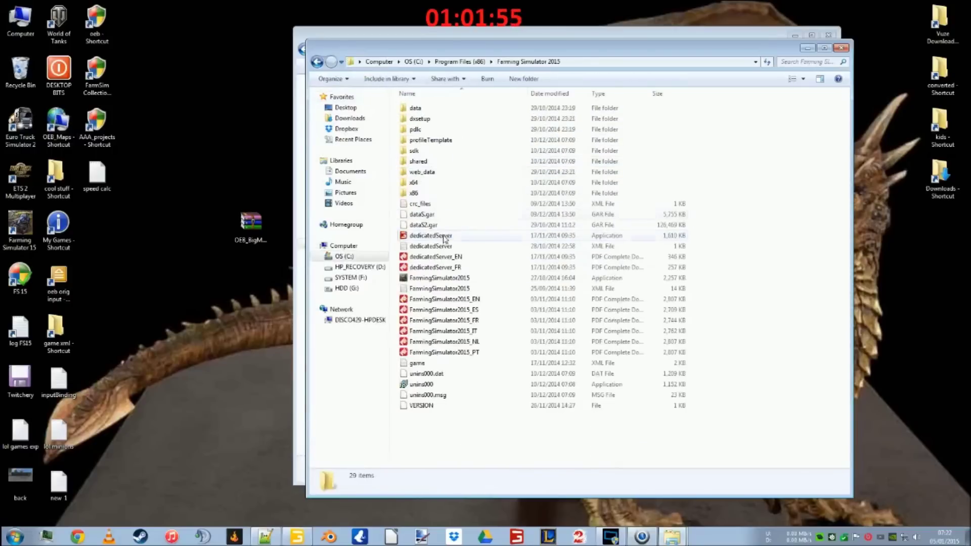
double_click(415, 107)
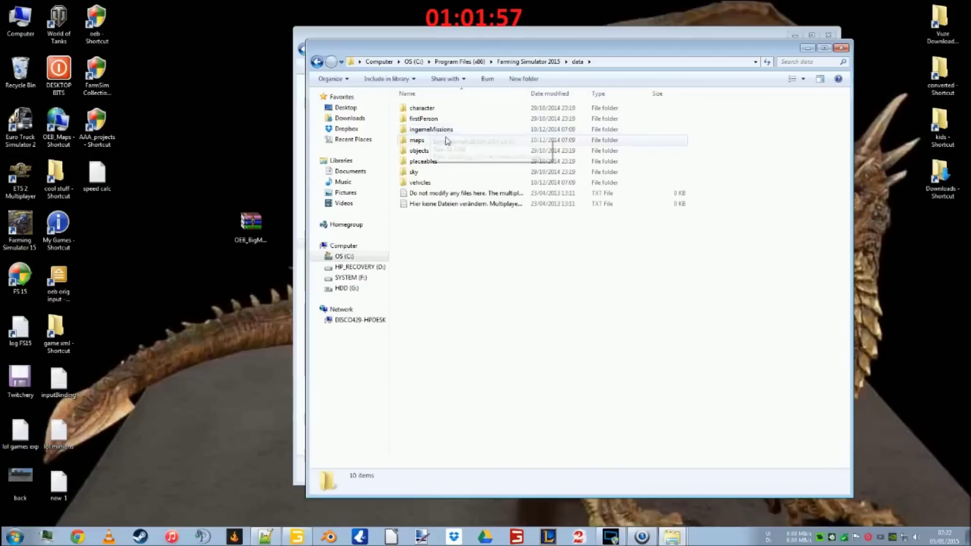
double_click(429, 188)
double_click(423, 224)
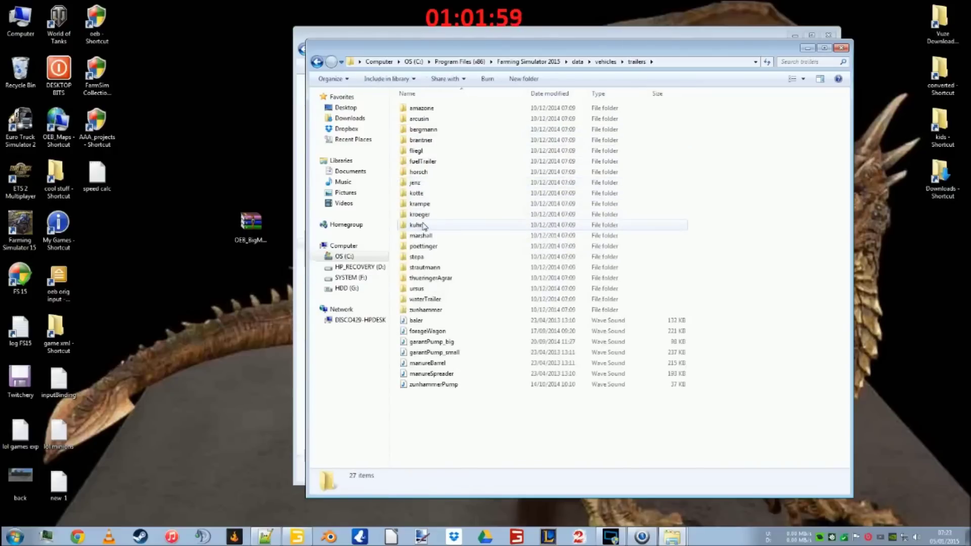
Open the flieglTMK266Bull i3d scene and XML file from the fliegl folder as a reference trailer
double_click(424, 151)
scroll(472, 278, "down", 3)
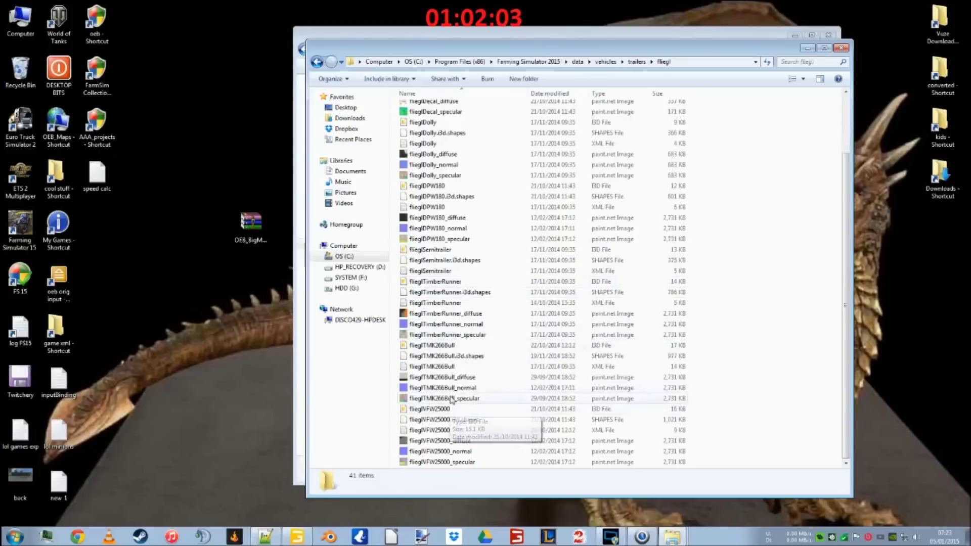
left_click(448, 346)
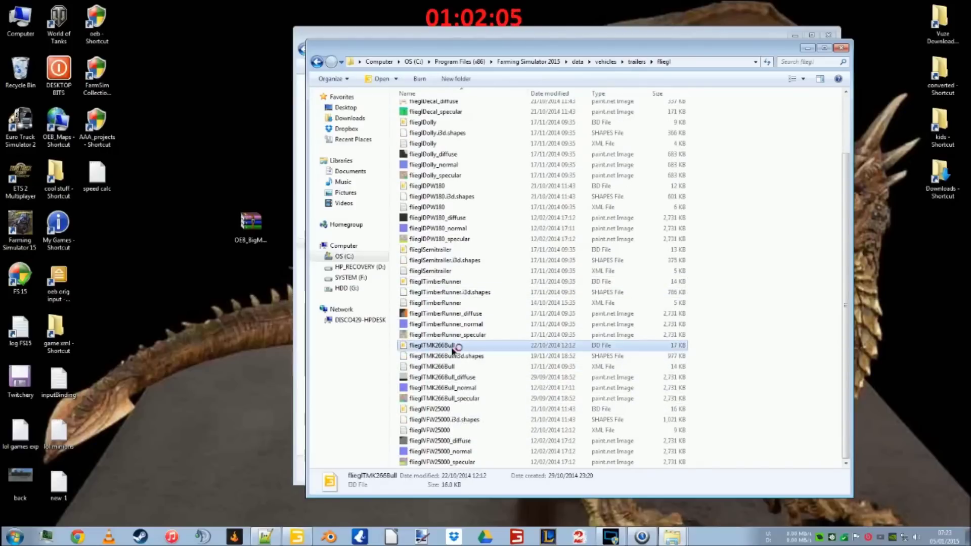
double_click(448, 367)
Examine the fillVolumeHeights and tipAnimations sections of flieglTMK266Bull.xml, including the transAxis and particle node entries
scroll(338, 384, "down", 6)
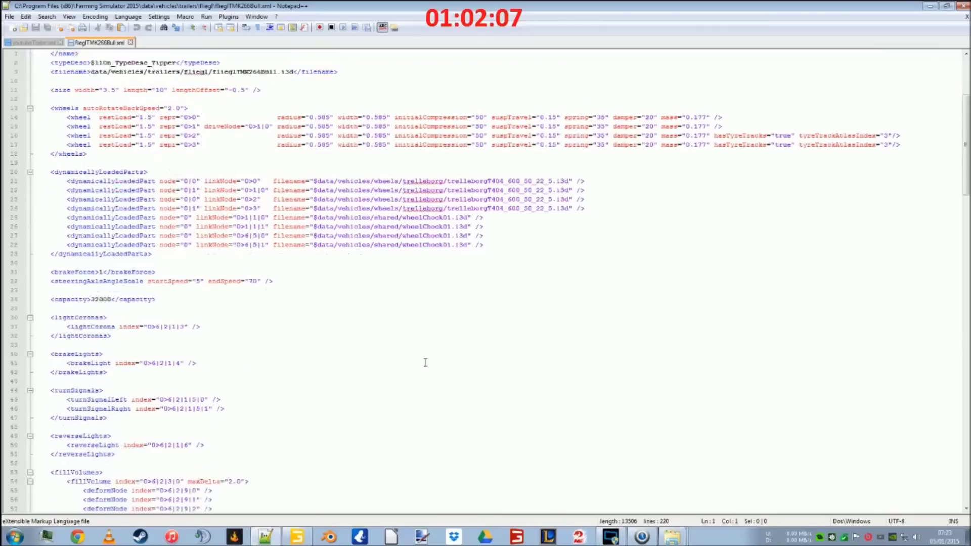
scroll(337, 385, "down", 5)
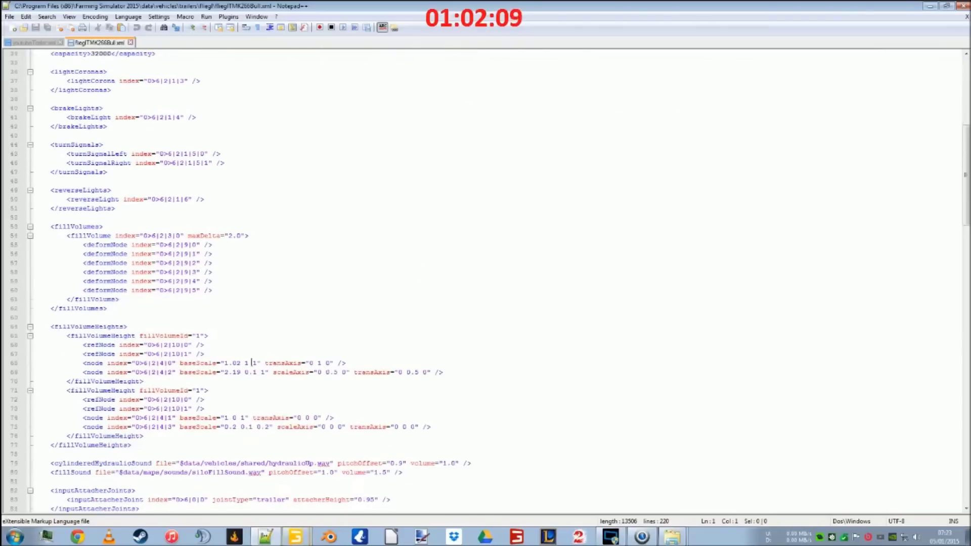
left_click(317, 364)
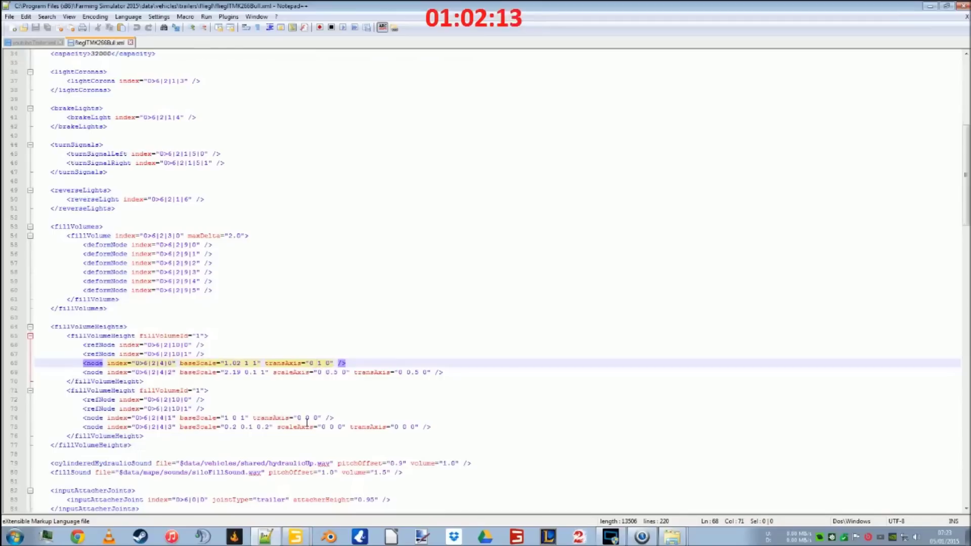
scroll(307, 421, "down", 6)
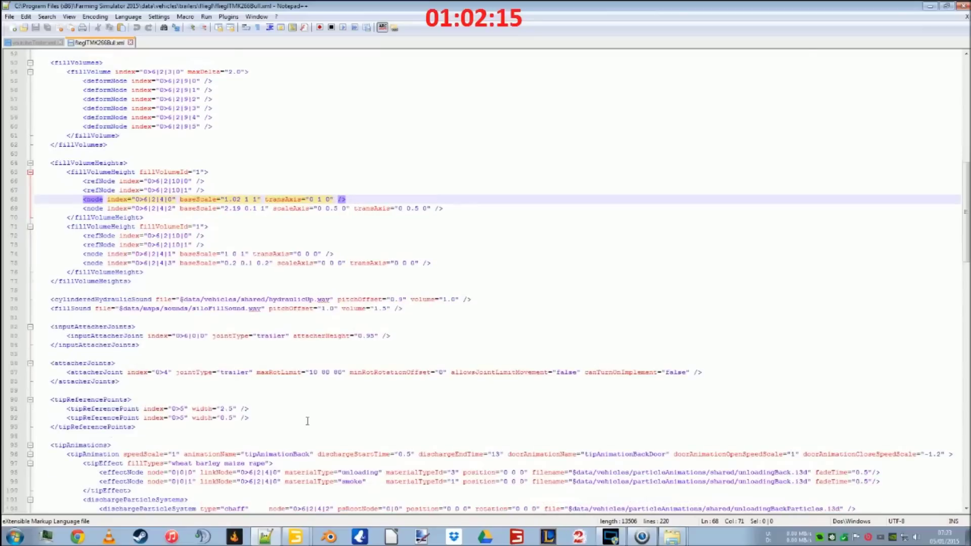
scroll(307, 421, "down", 6)
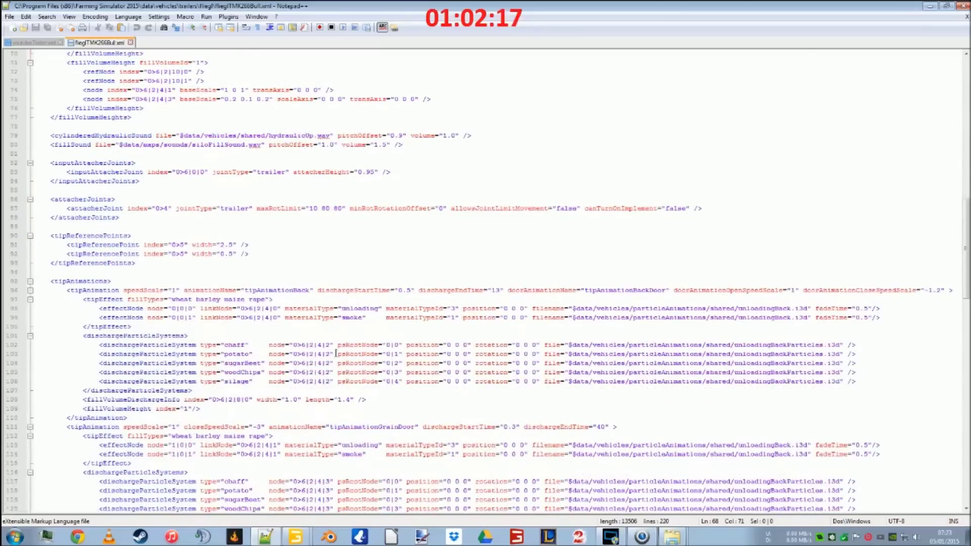
scroll(296, 385, "down", 5)
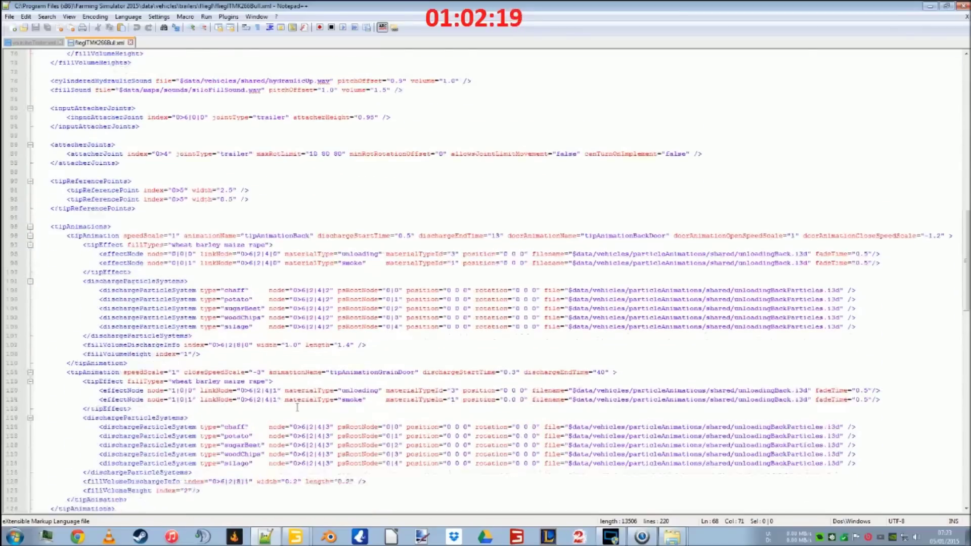
scroll(285, 338, "up", 6)
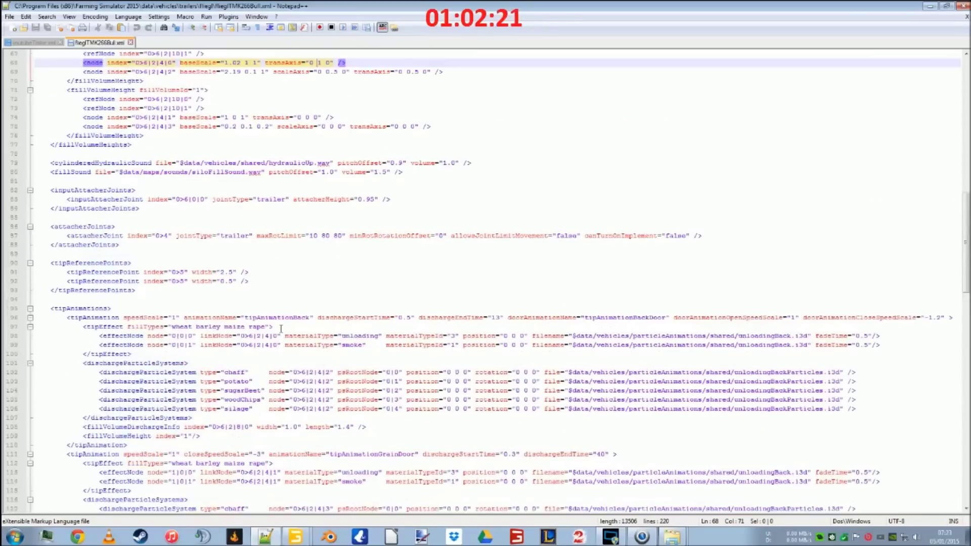
Compare the fillVolumeHeights node entries in flieglTMK266Bull.xml with those in youtubeTrailer.xml
scroll(281, 329, "up", 2)
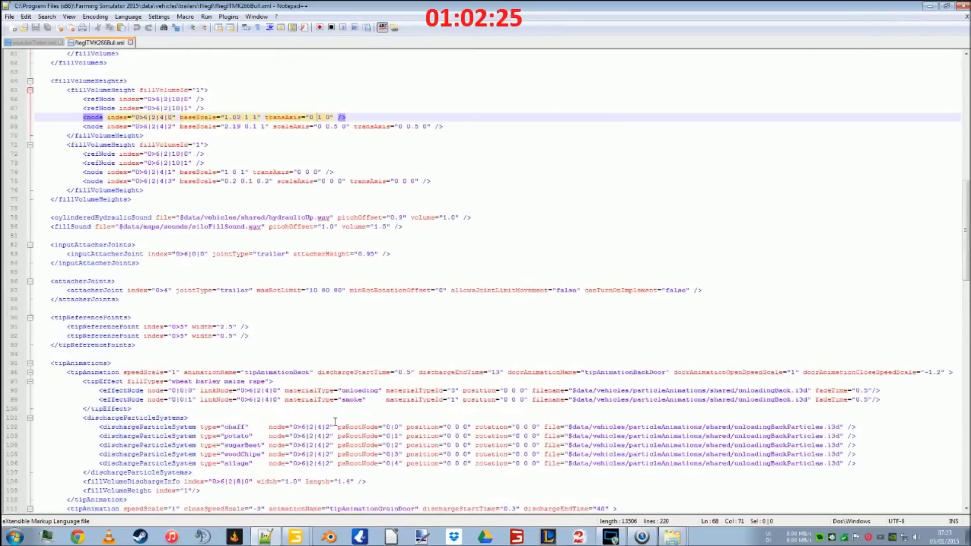
left_click(308, 172)
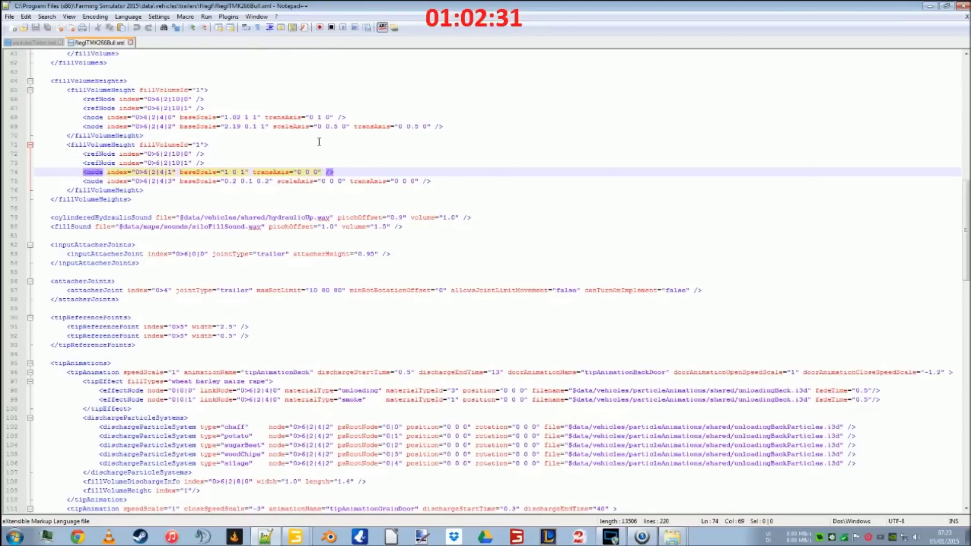
left_click(325, 117)
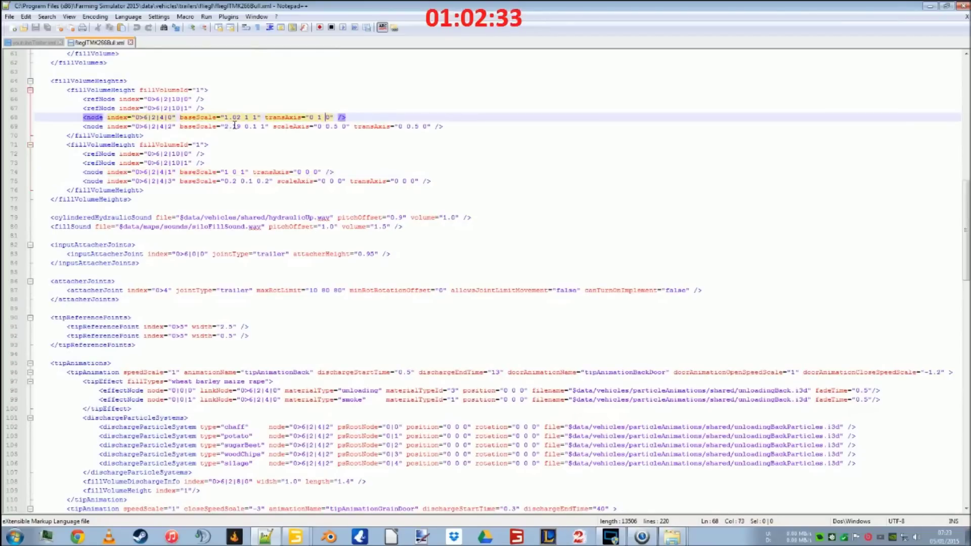
left_click(51, 42)
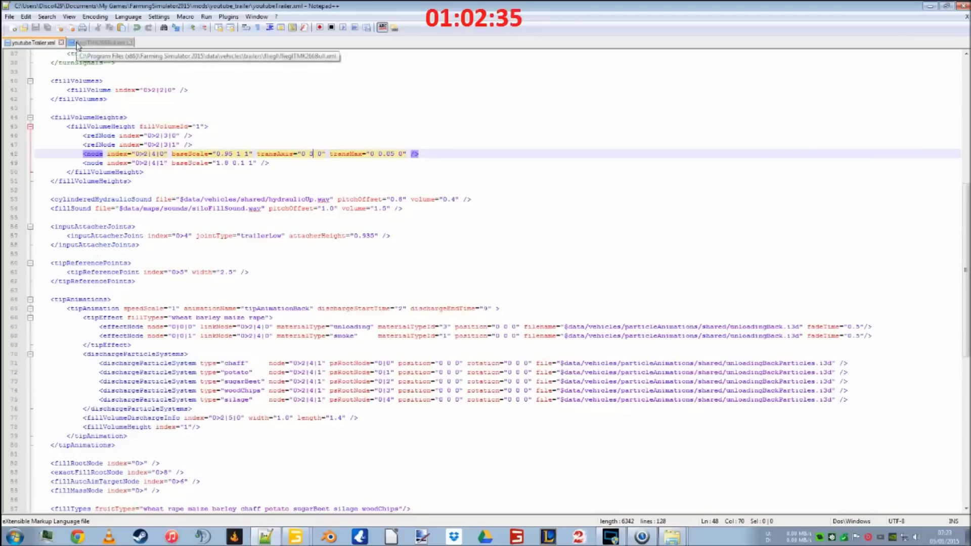
left_click(79, 44)
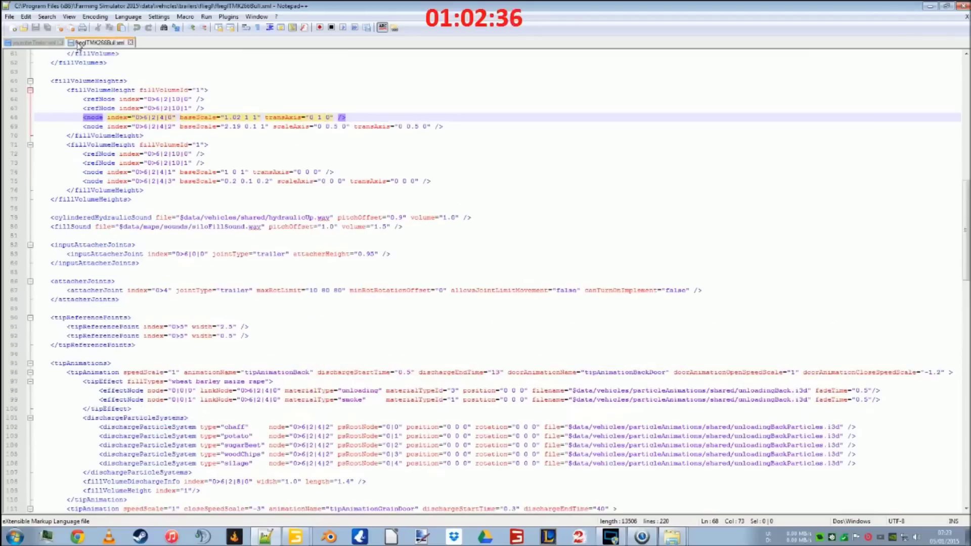
left_click(38, 43)
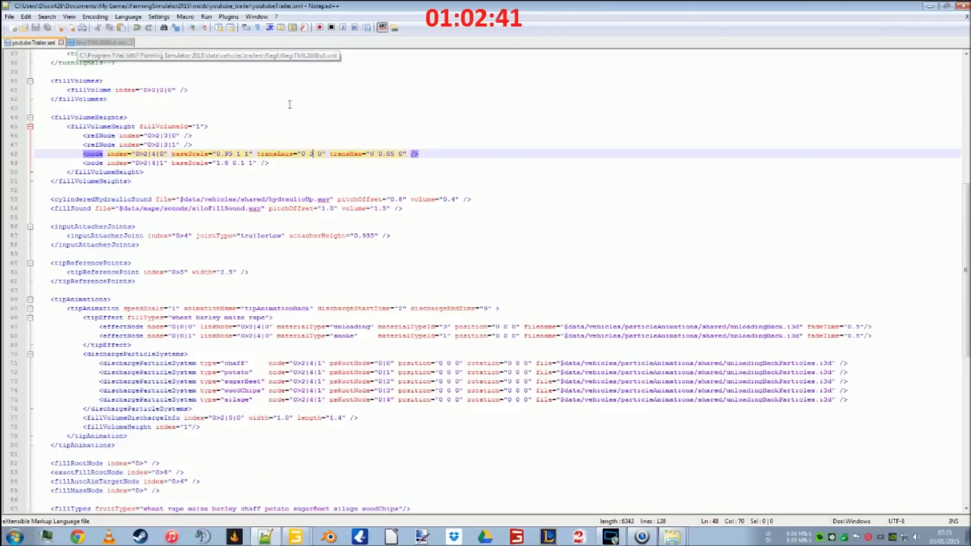
left_click(394, 161)
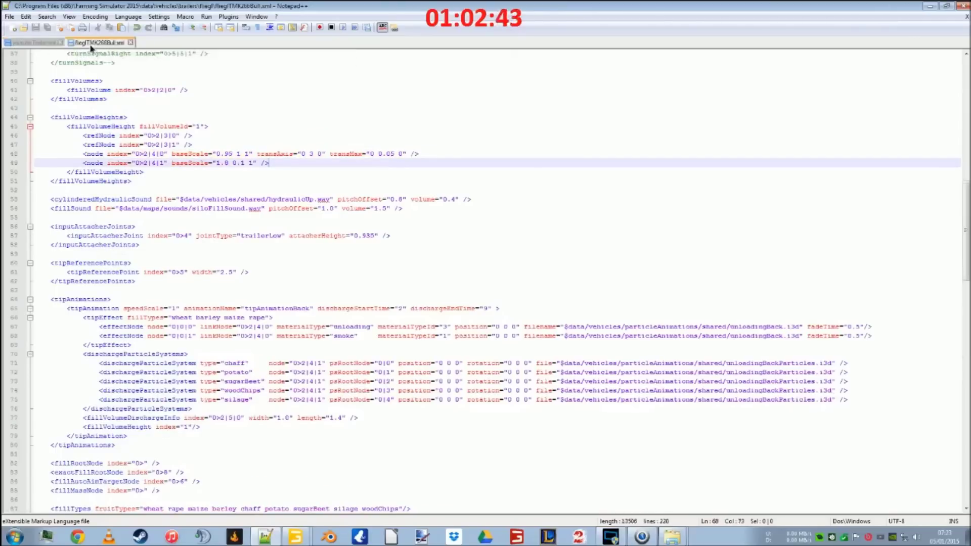
left_click(92, 44)
Remove the transMax attribute from the 0>2|4|0 fillVolumeHeight node in youtubeTrailer.xml
left_click(41, 43)
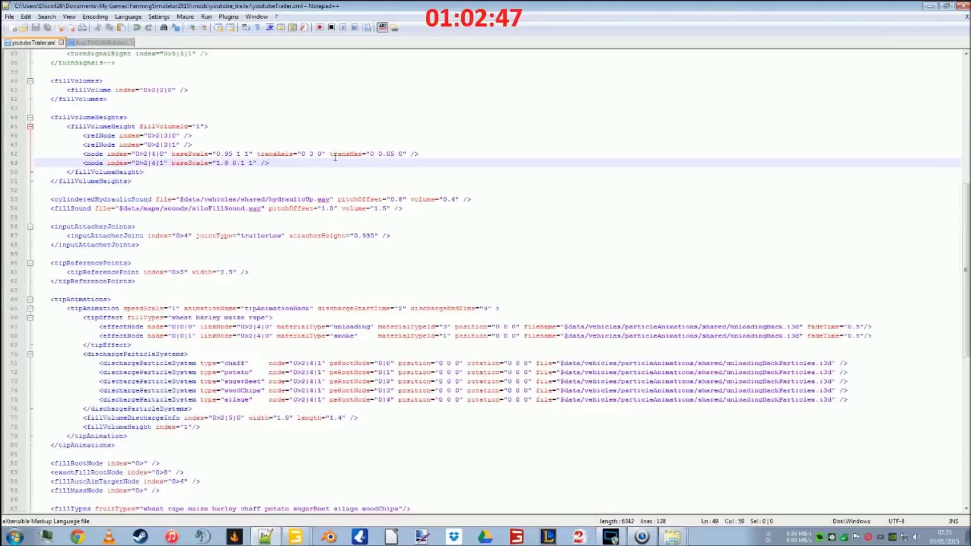
left_click_drag(330, 154, 406, 153)
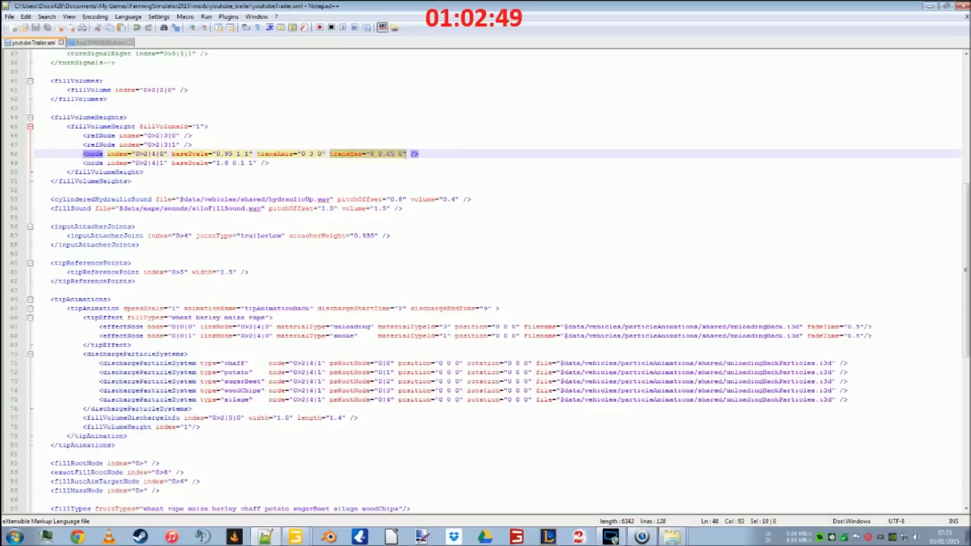
key("Delete")
key("BackSpace")
Set transAxis of the 0>2|4|0 node to "0 1 0" as in the Fliegl reference, and save youtubeTrailer.xml
left_click(92, 42)
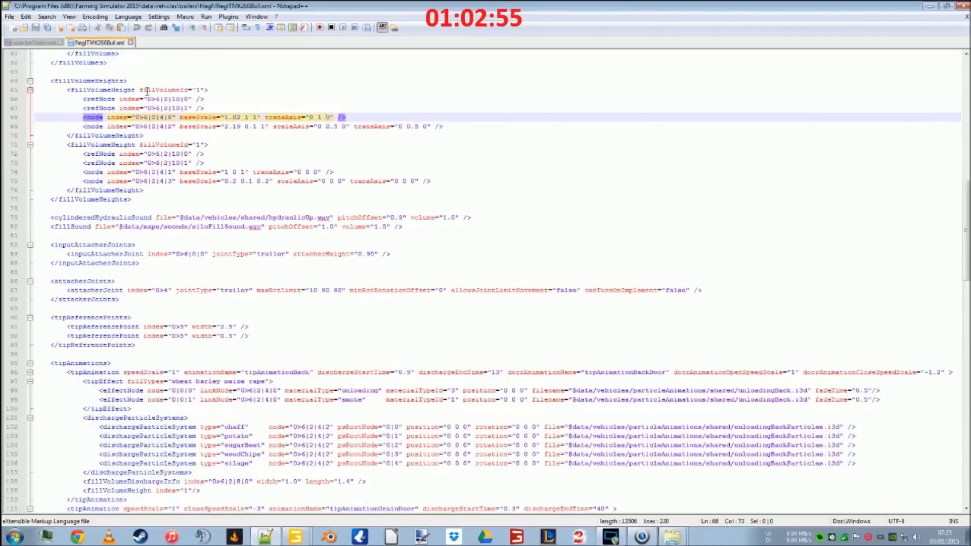
left_click(33, 43)
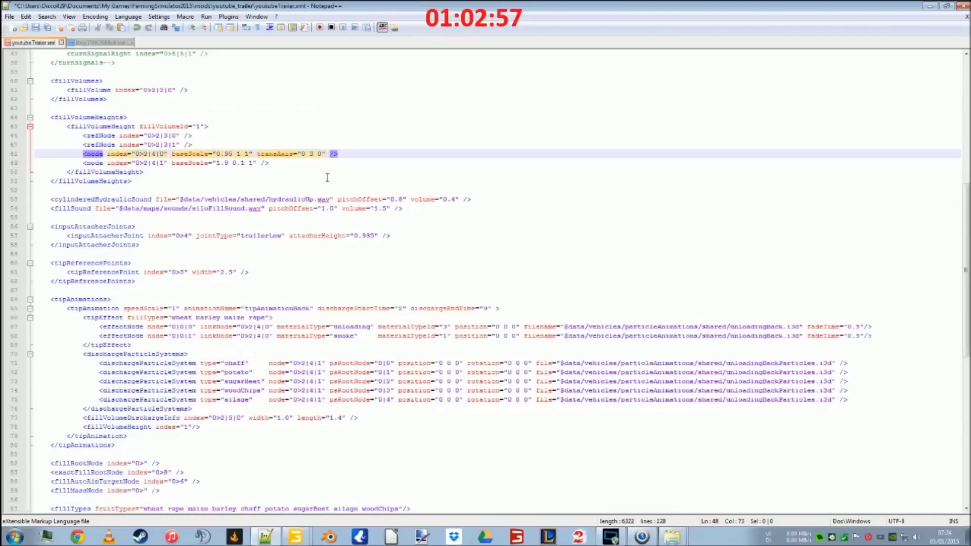
key("BackSpace")
type("1")
left_click(37, 29)
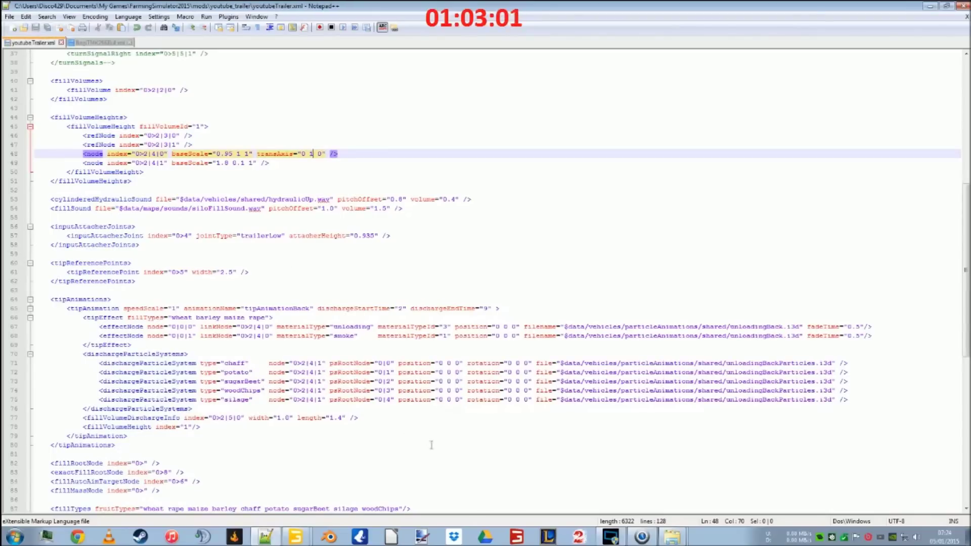
Launch Farming Simulator 15 and start the career Savegame 1 on the Bjornholm map
left_click(517, 537)
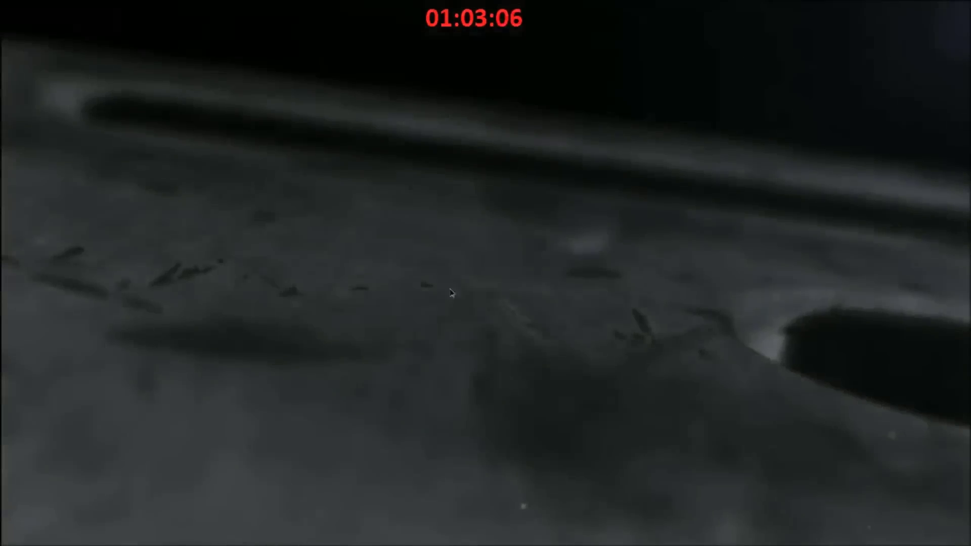
left_click(452, 293)
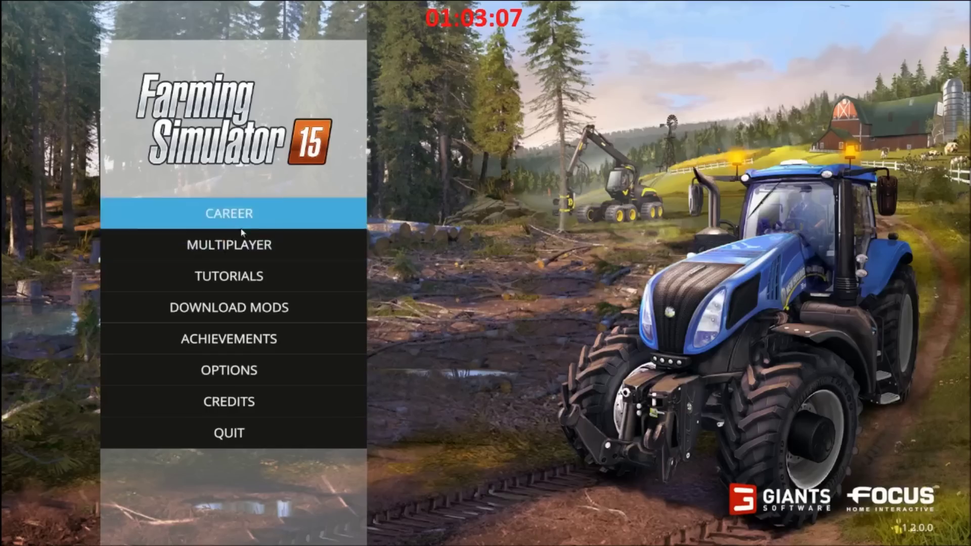
left_click(228, 212)
double_click(305, 172)
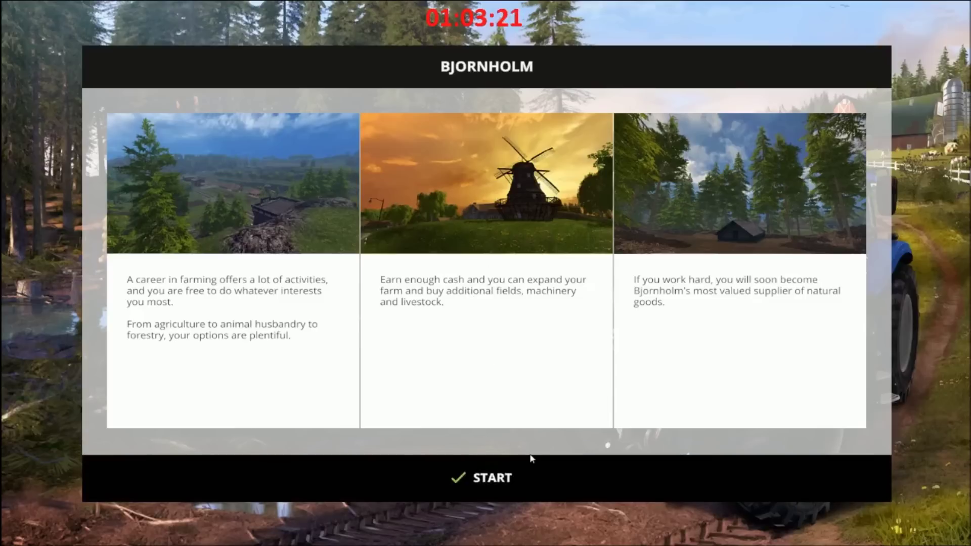
left_click(531, 459)
Test the trailer's tipping with grain at the silo and with potatoes in the storage shed, and return to the XML
key("Tab")
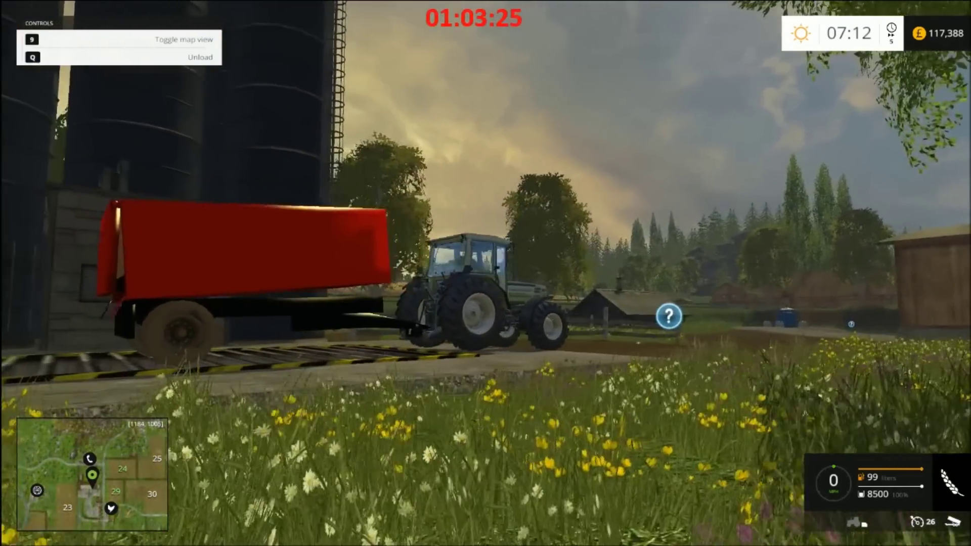
key("q")
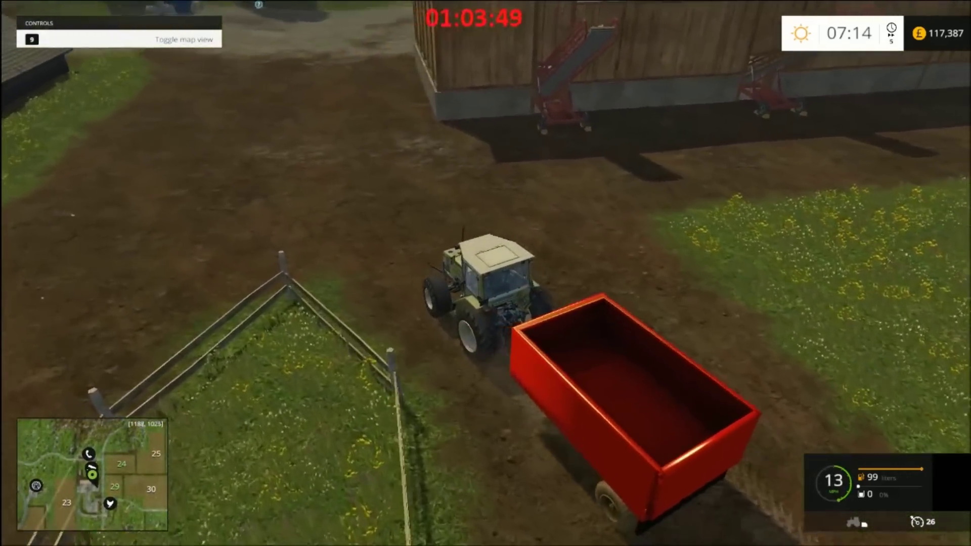
key("a")
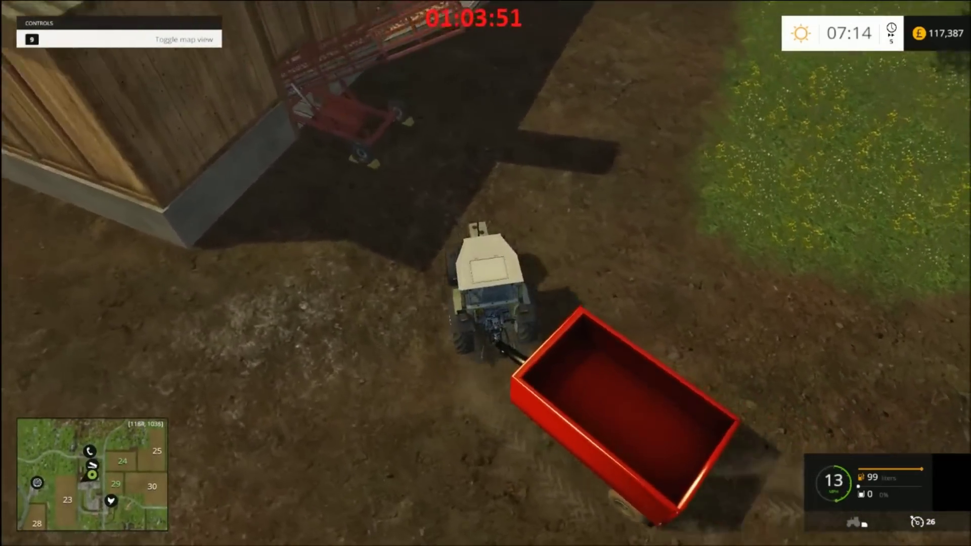
key("a")
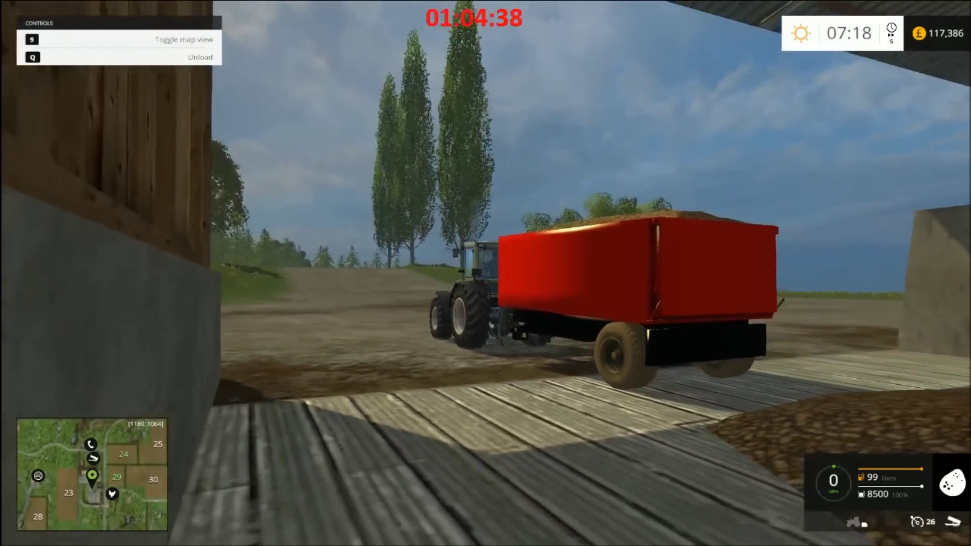
key("q")
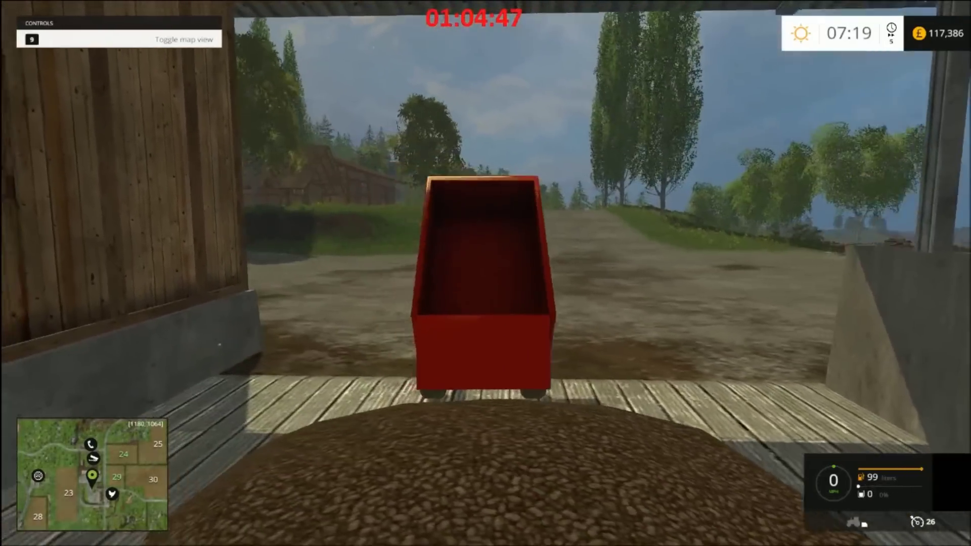
key("alt+Tab")
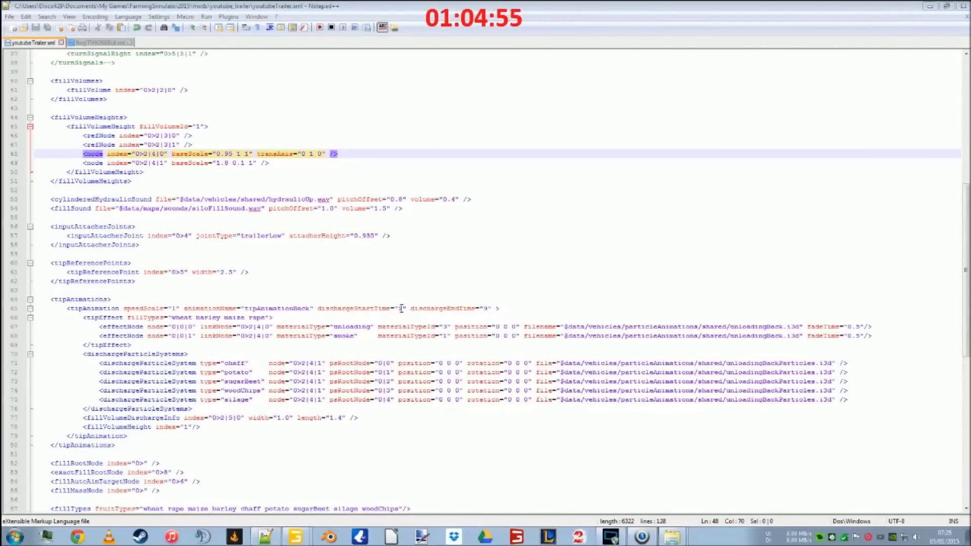
Close the Fliegl reference XML and set the locking bar's startTime to 0 in the tipAnimationBack animation
left_click(131, 42)
scroll(383, 311, "down", 5)
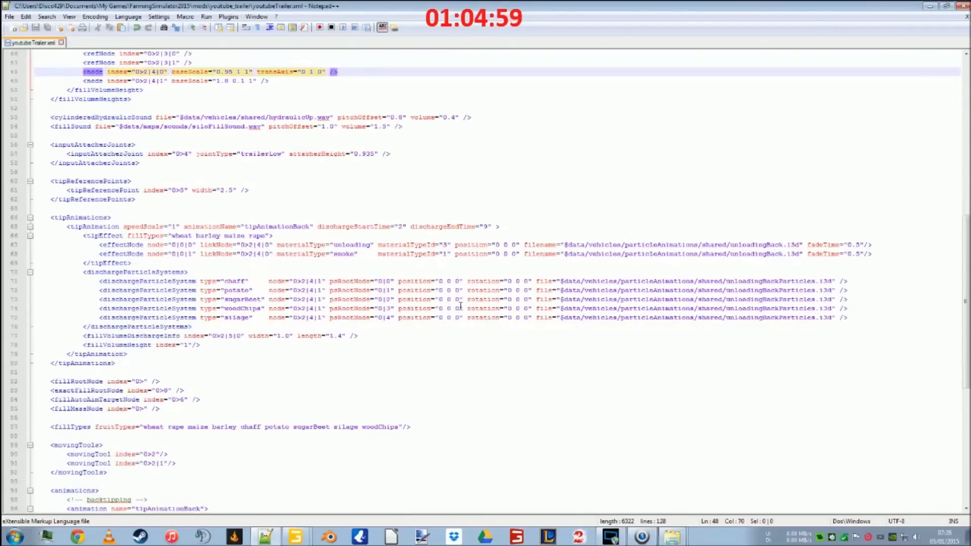
scroll(460, 306, "down", 2)
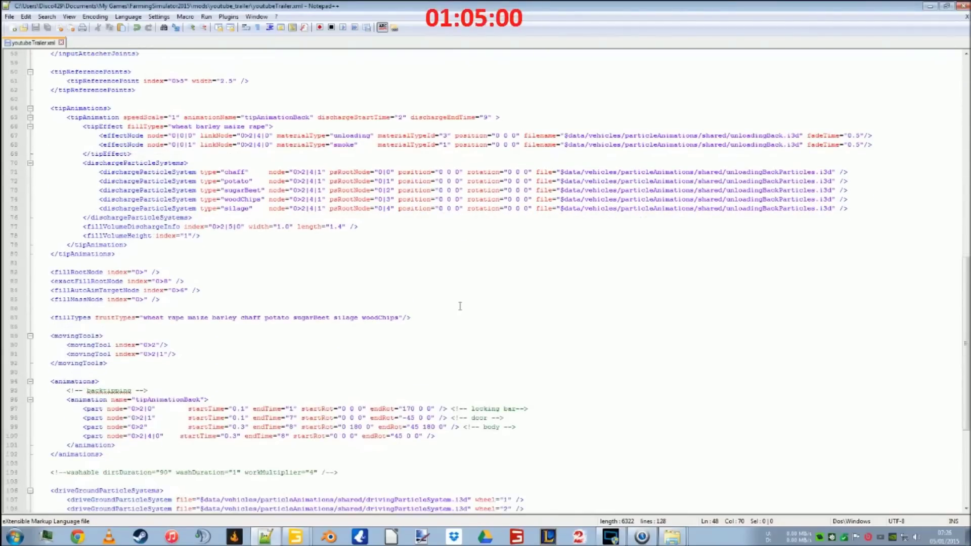
left_click(245, 409)
key("BackSpace")
key("BackSpace")
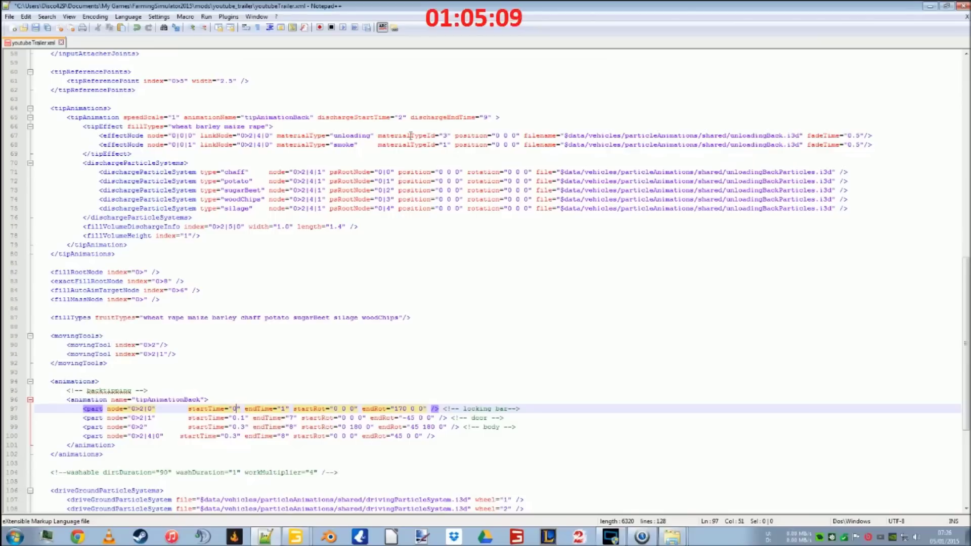
Set dischargeStartTime of the tipAnimationBack tipAnimation entry to 0.11
left_click(403, 118)
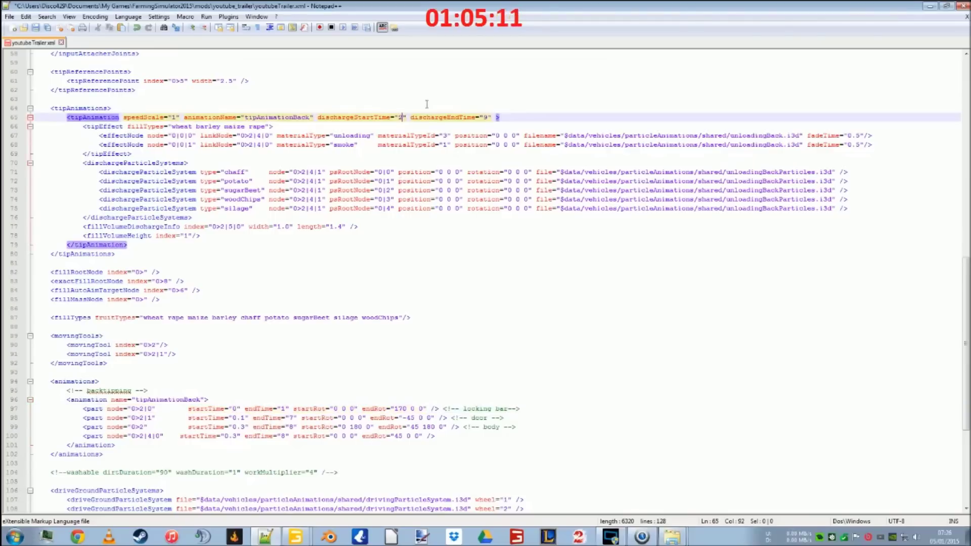
key("BackSpace")
type("0.")
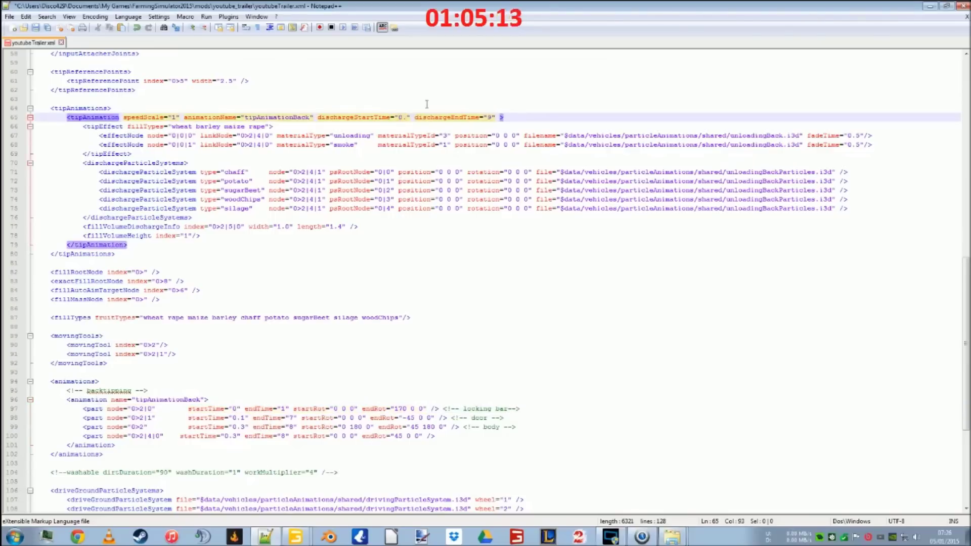
type("11")
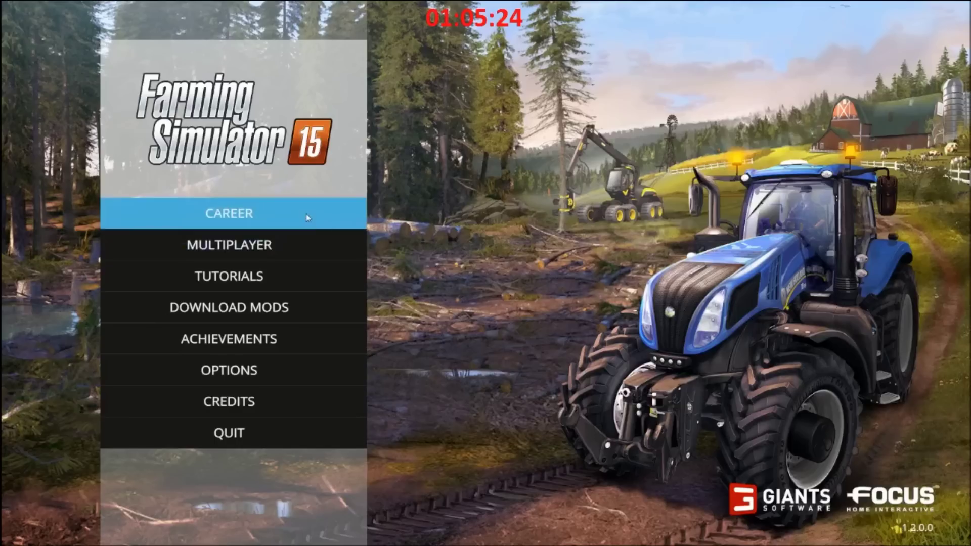
Load career Savegame 1 and test tipping the filled trailer at the silo
left_click(305, 214)
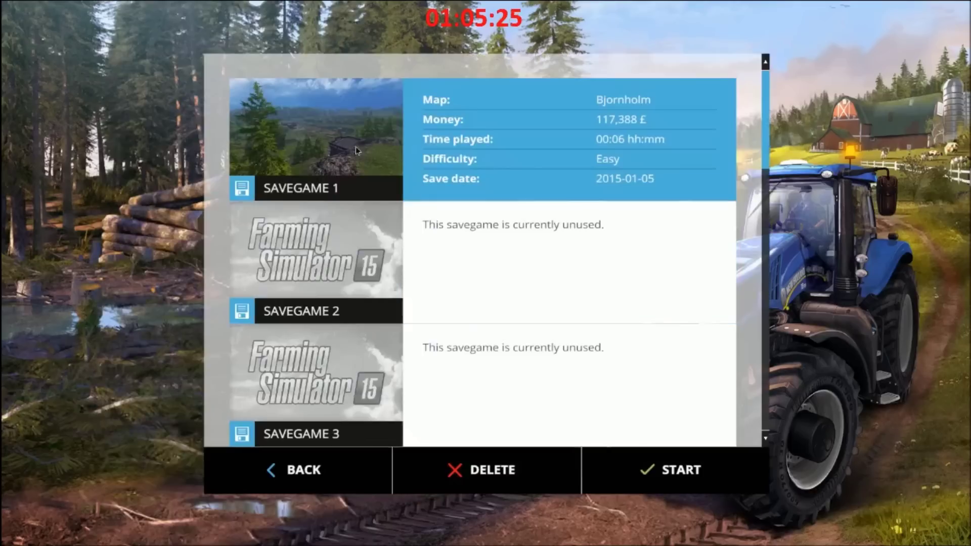
double_click(356, 146)
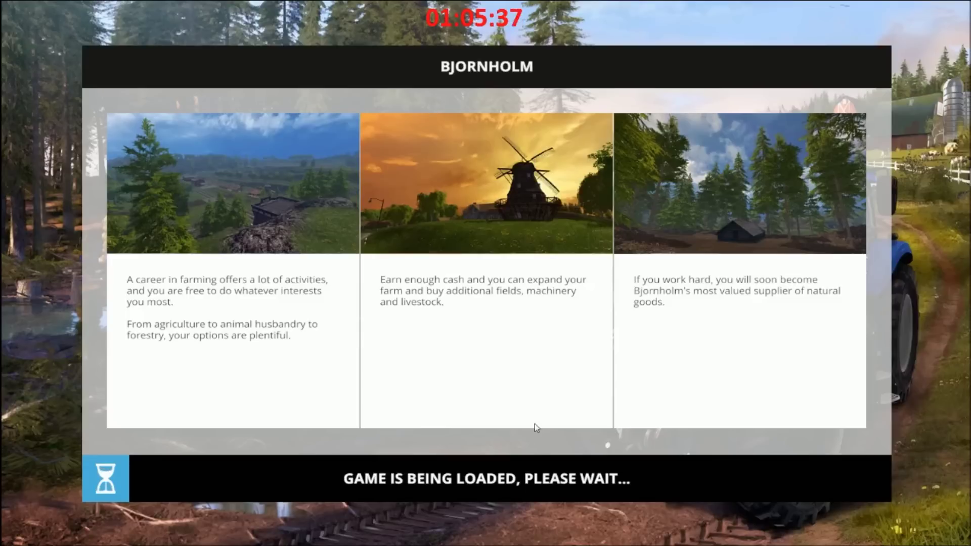
left_click(531, 459)
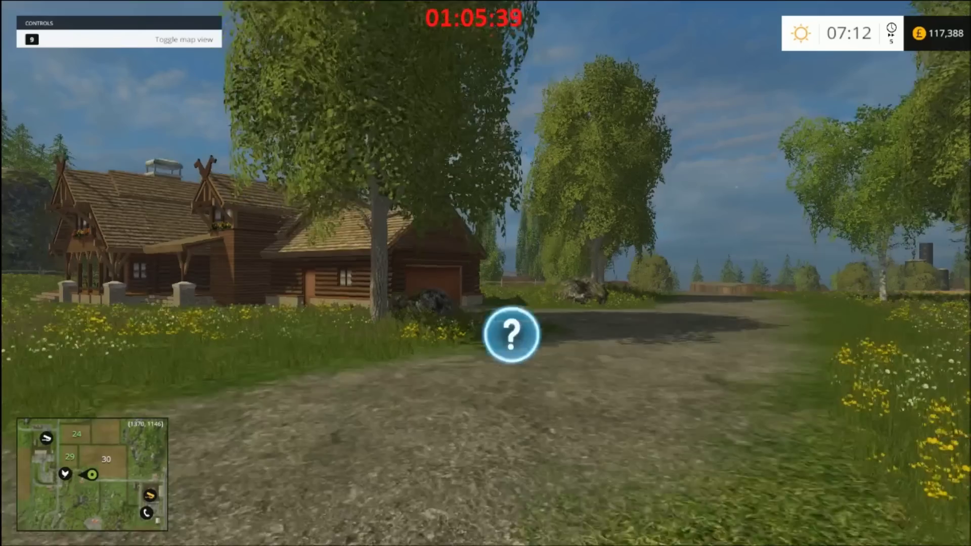
key("Tab")
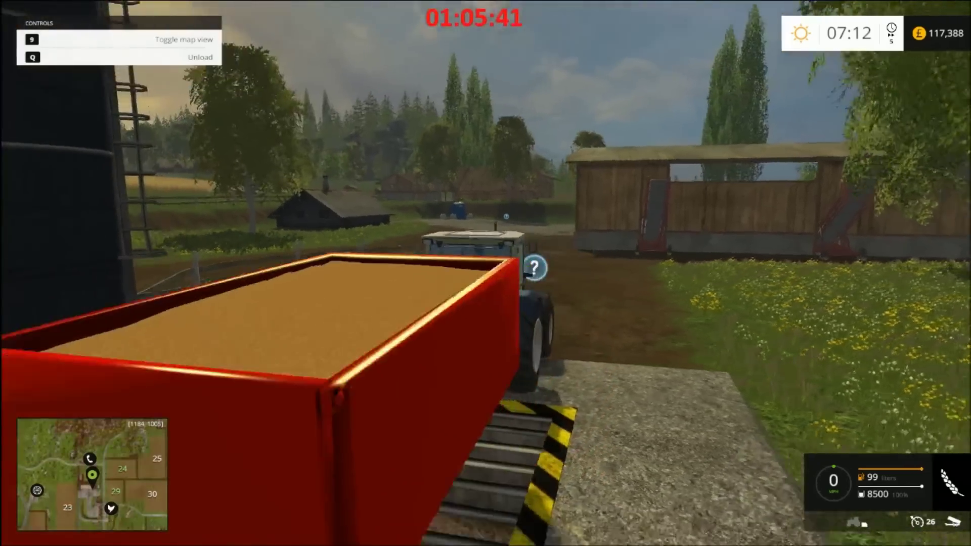
key("q")
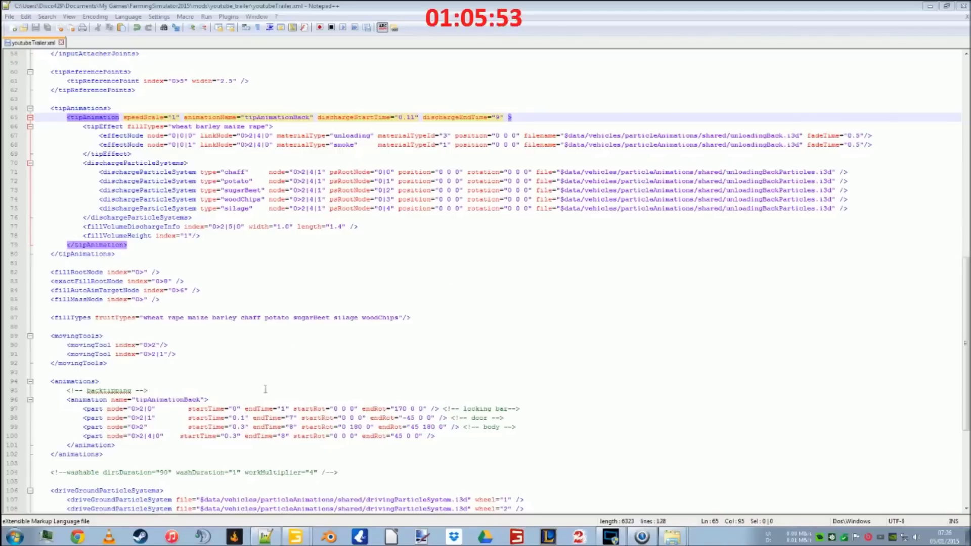
Review youtubeTrailer.xml from the movingTools and animations sections back to the fillVolumeHeights entries
left_click(333, 354)
scroll(334, 352, "down", 7)
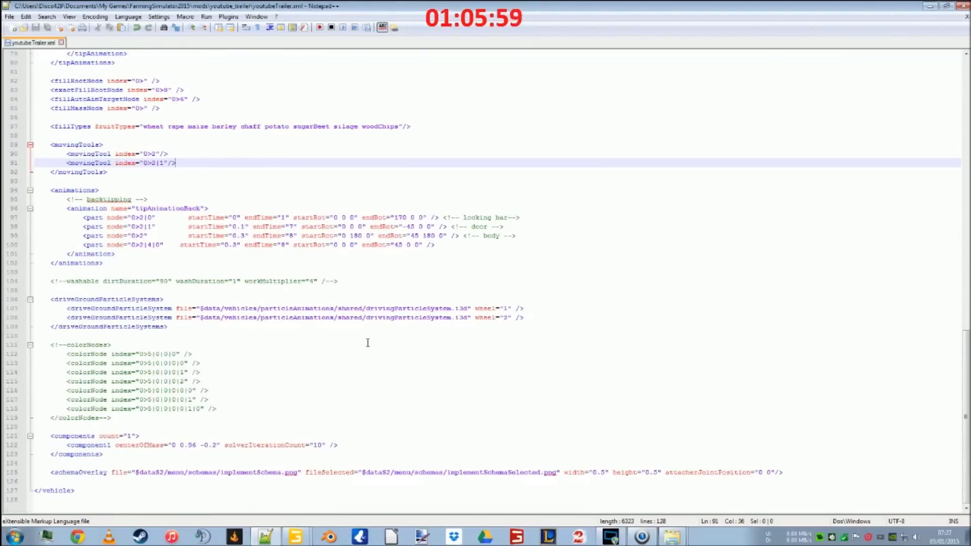
scroll(367, 343, "up", 11)
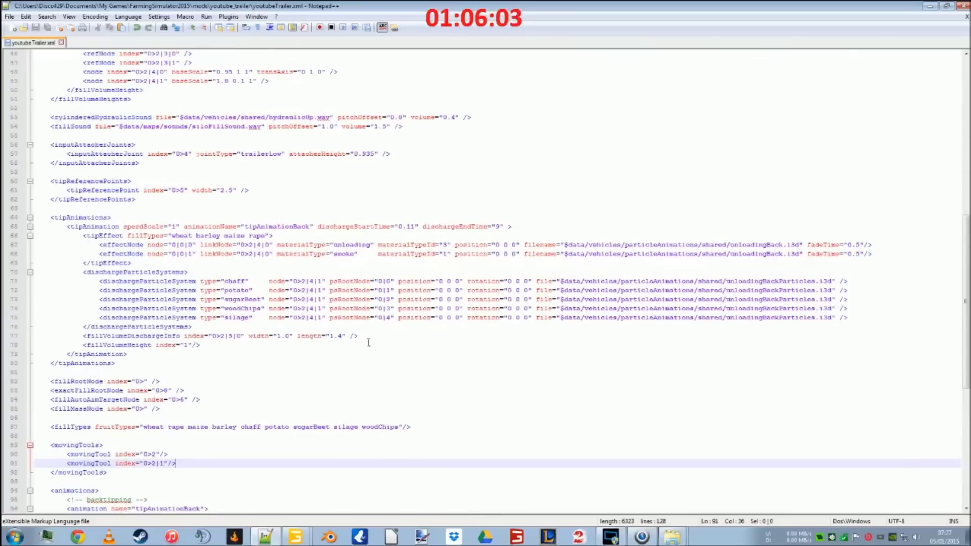
scroll(368, 343, "up", 4)
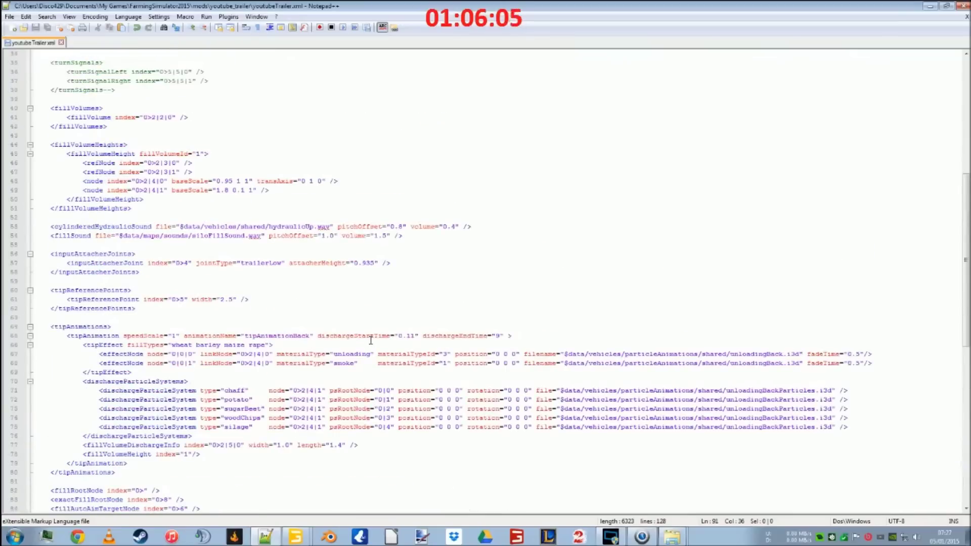
Set dischargeStartTime of the tipAnimationBack tipAnimation to 0.4 and save youtubeTrailer.xml
left_click(414, 334)
key("BackSpace")
key("BackSpace")
type("2")
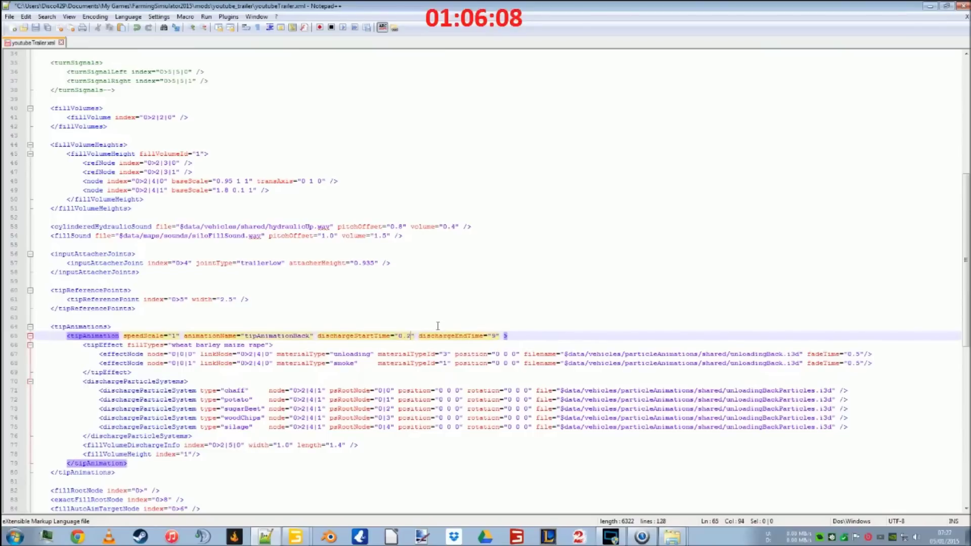
key("ctrl+s")
scroll(486, 450, "down", 3)
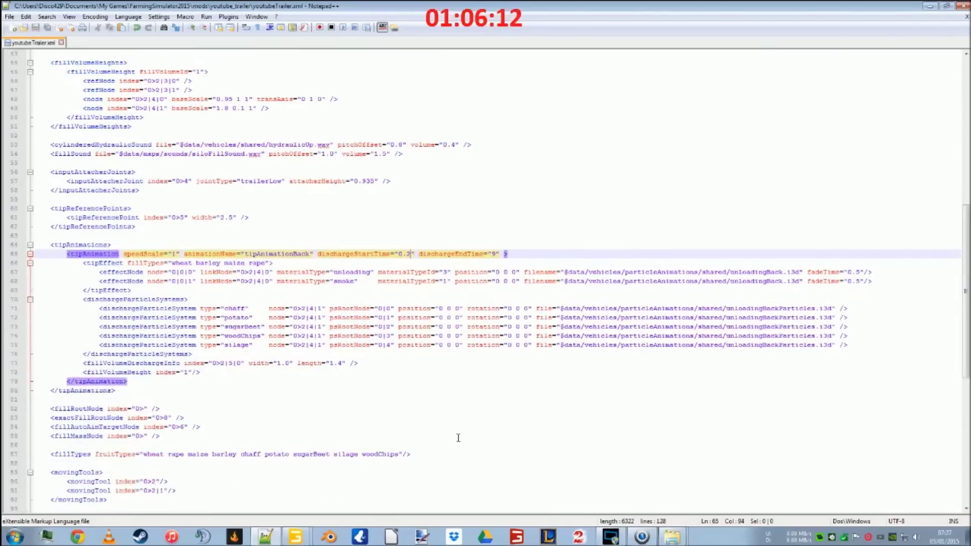
key("BackSpace")
type("4")
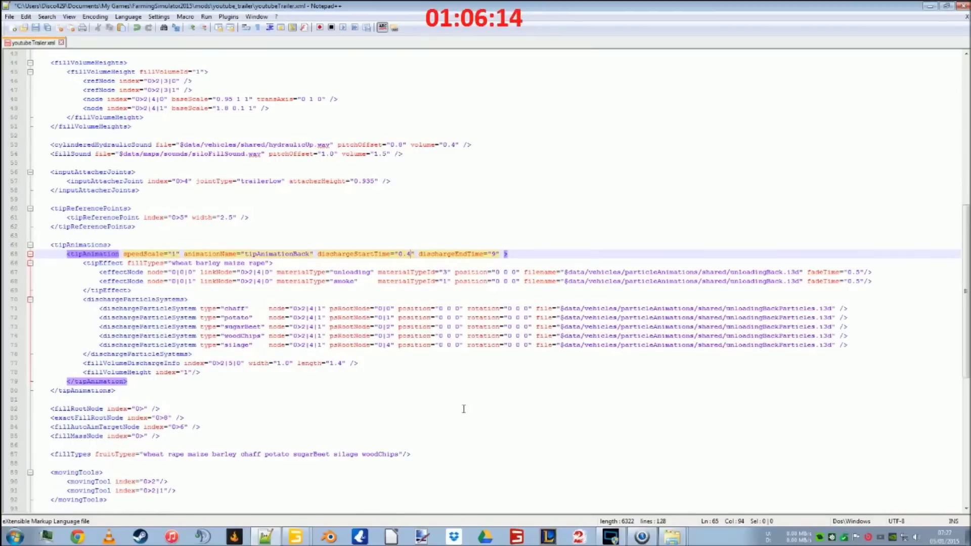
key("ctrl+s")
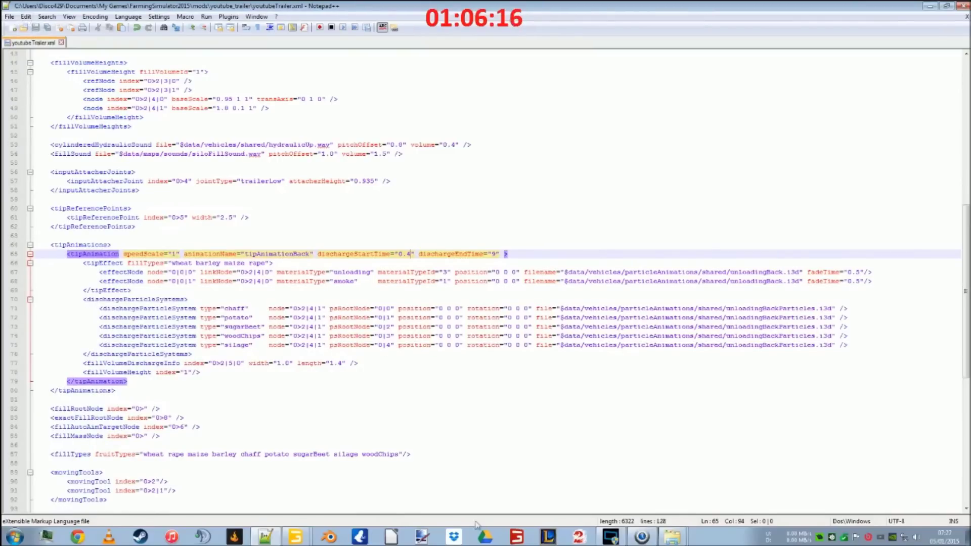
scroll(368, 360, "down", 6)
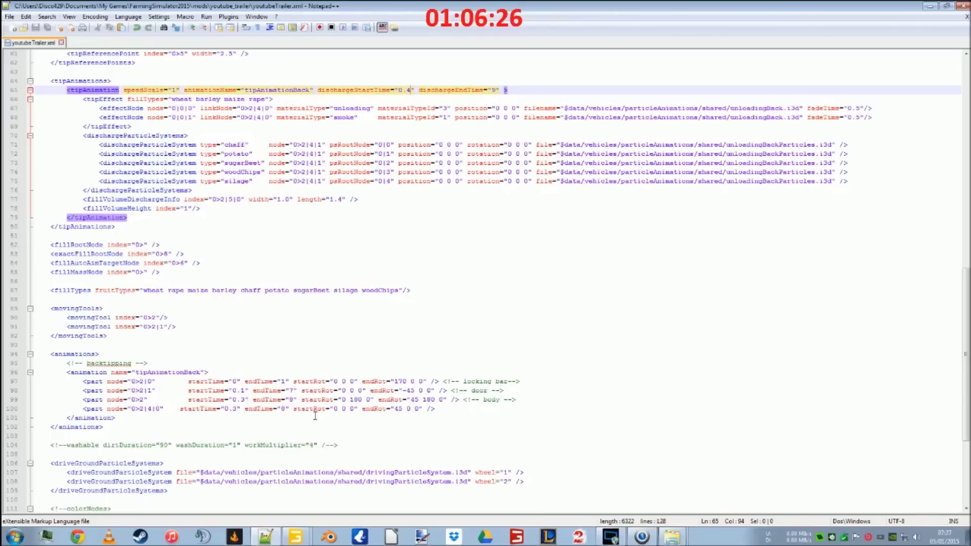
Launch Farming Simulator 15, load the career savegame and test unloading the full trailer at the silo grate
left_click(514, 539)
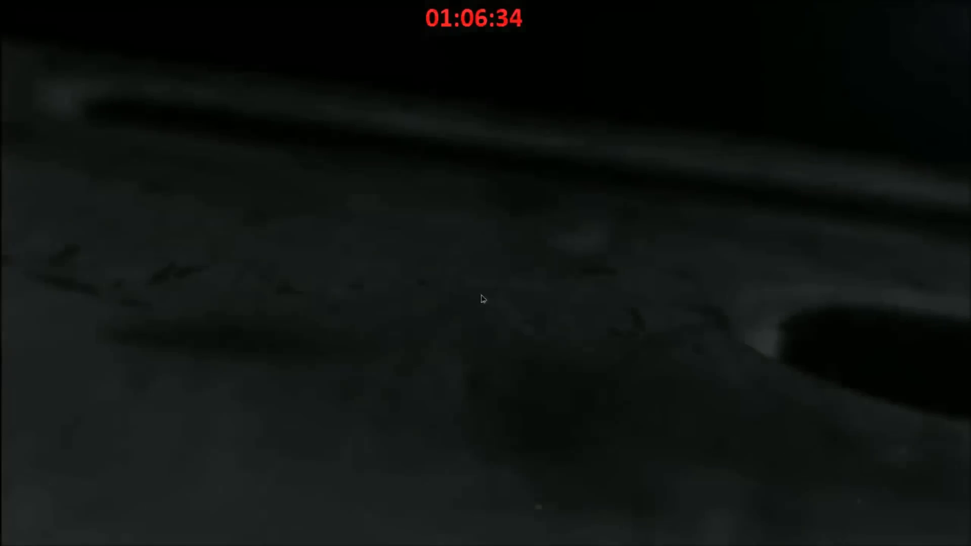
key("Return")
key("Return")
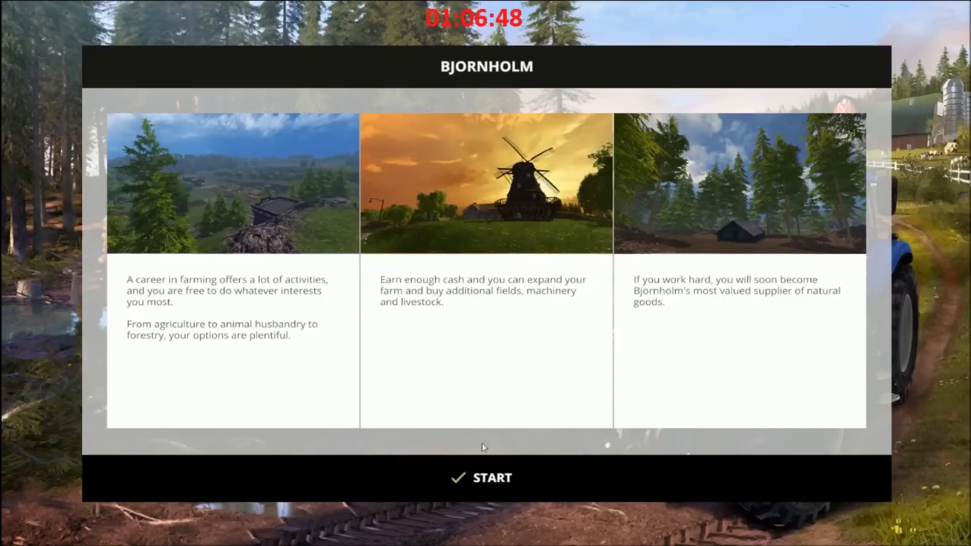
left_click(483, 478)
key("Tab")
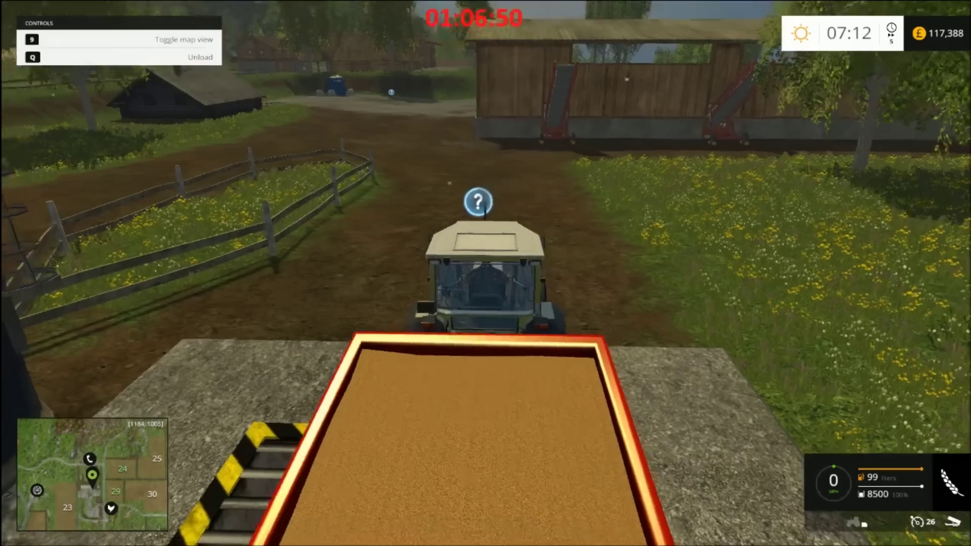
key("q")
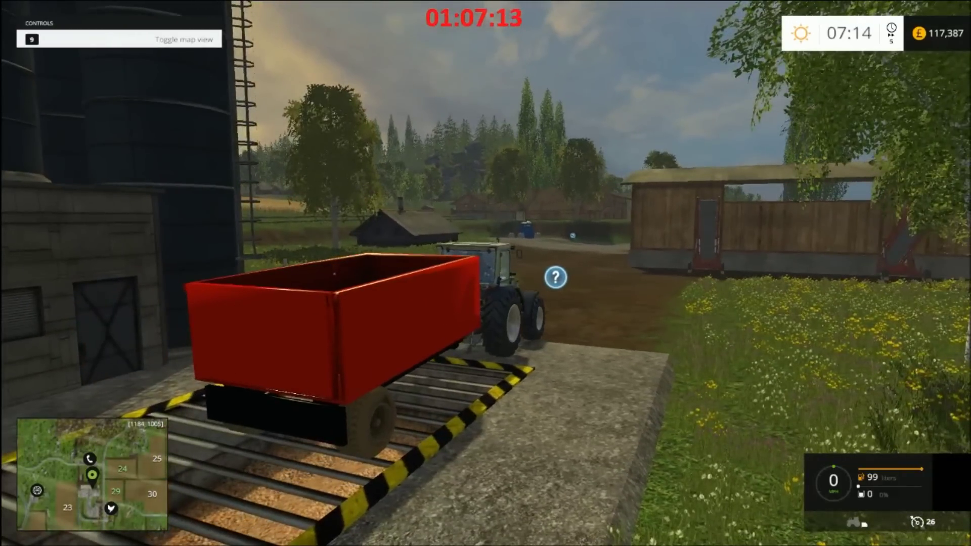
Return to youtubeTrailer.xml in Notepad++, set the tipAnimation's dischargeStartTime to 1 and save the file
key("alt+Tab")
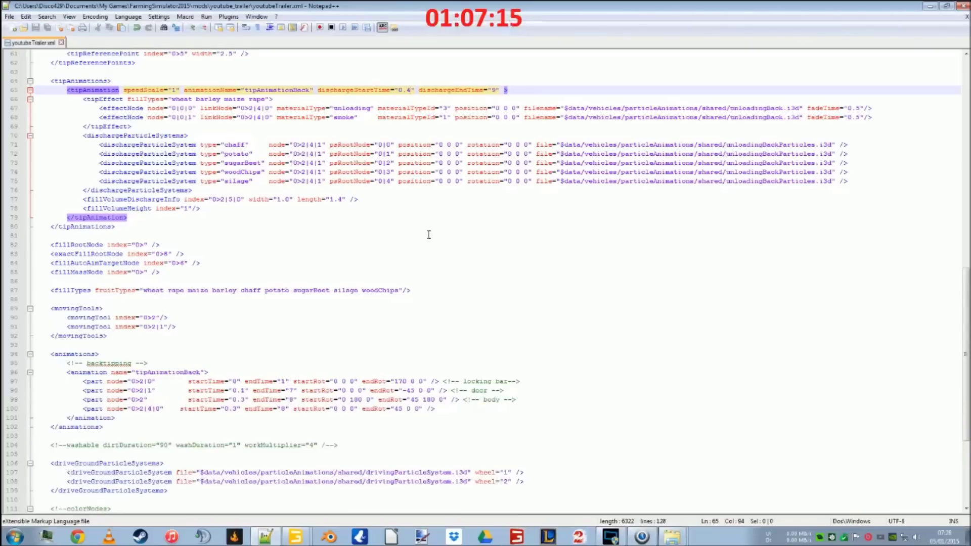
type("1")
key("BackSpace")
key("BackSpace")
key("BackSpace")
key("BackSpace")
type("2")
key("BackSpace")
type("1")
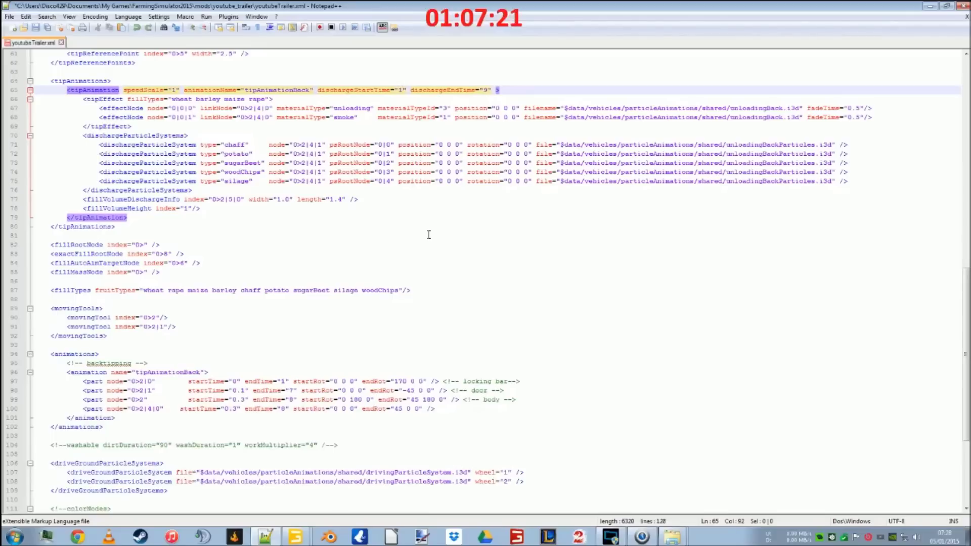
Restart Farming Simulator 15 with the career savegame and watch the trailer tip its wheat load again
left_click(521, 539)
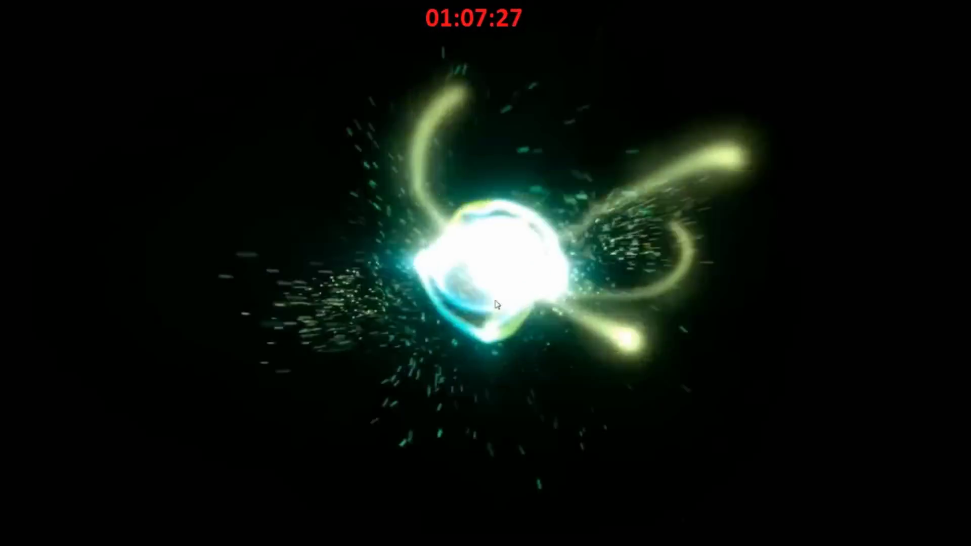
left_click(498, 304)
left_click(302, 215)
key("Return")
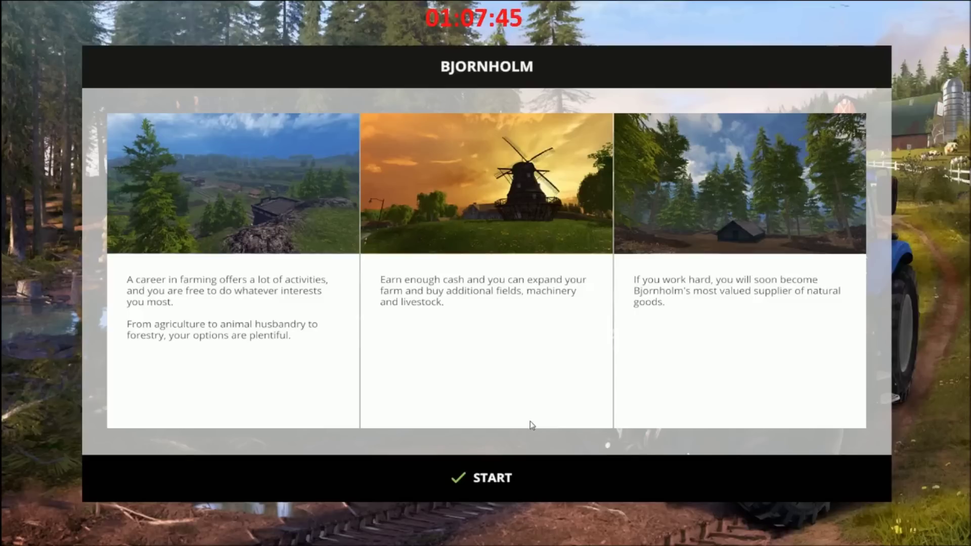
left_click(531, 478)
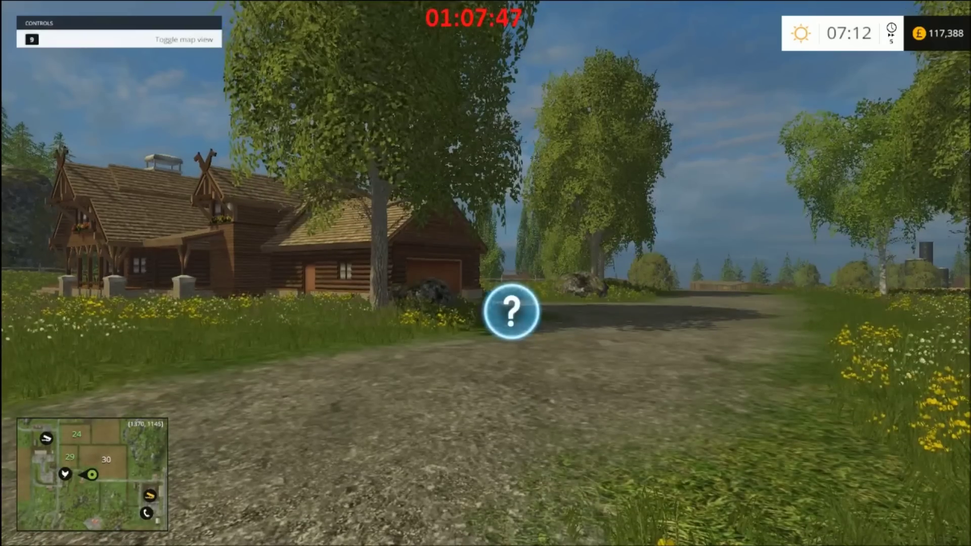
key("Tab")
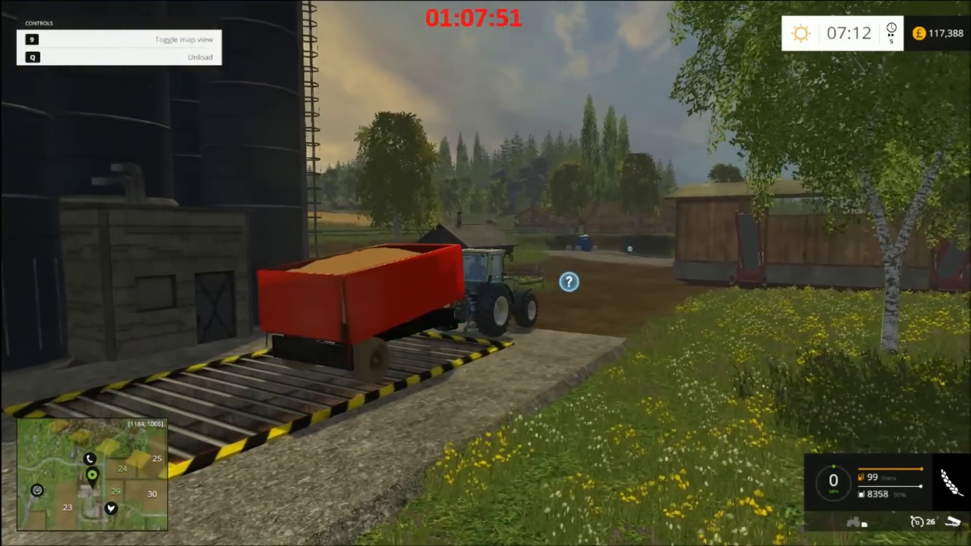
key("q")
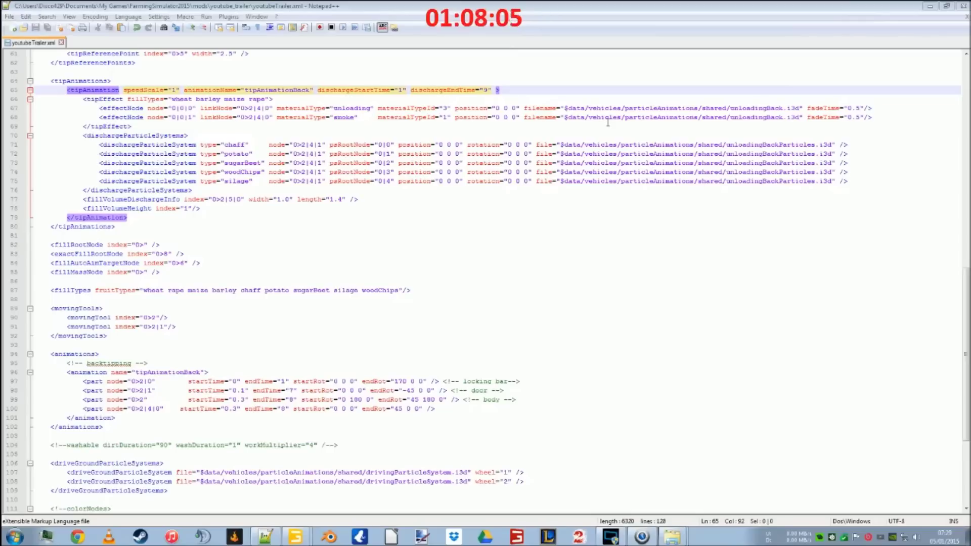
Close the Fliegl model in GIANTS Editor and browse to Steam's SteamApps\common\Farming Simulator 2013 folder on drive C
left_click(266, 537)
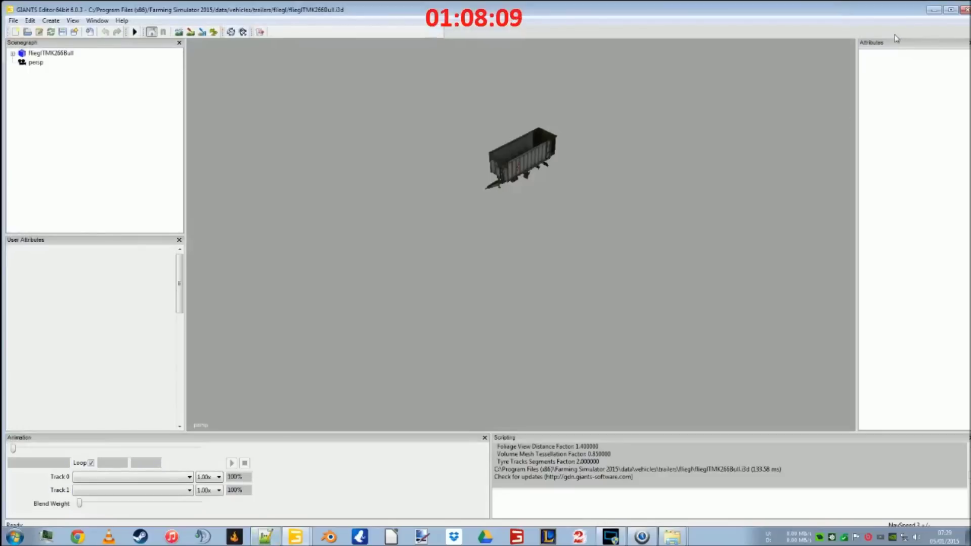
left_click(963, 10)
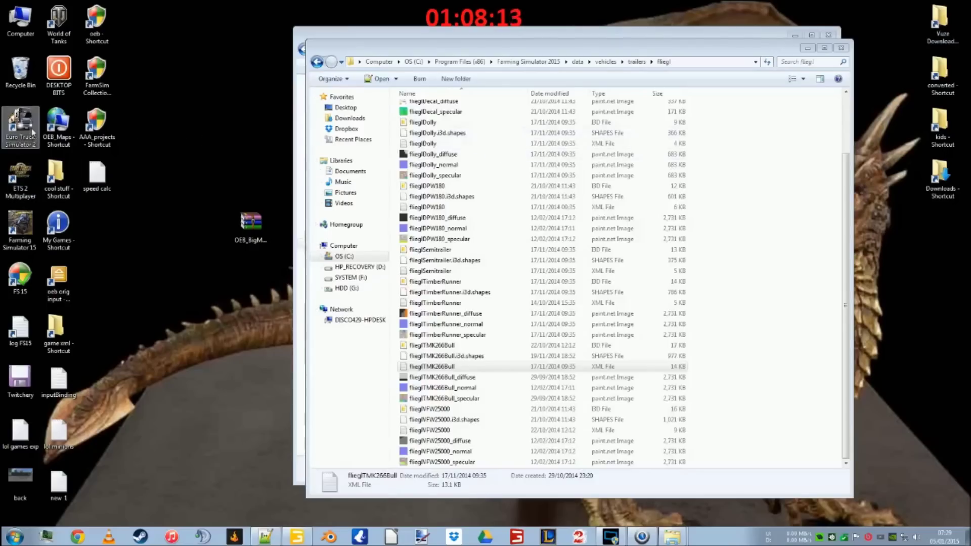
double_click(36, 31)
double_click(450, 130)
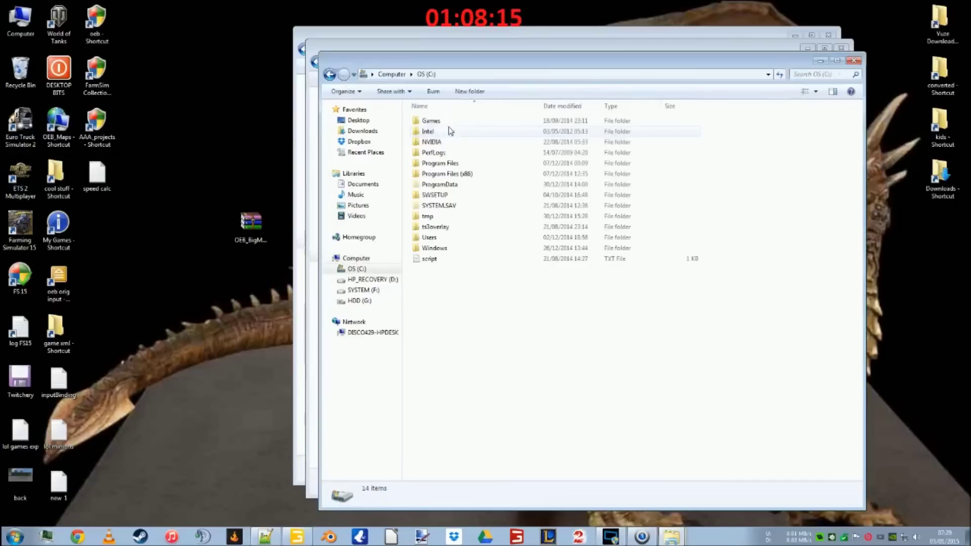
left_click(459, 176)
double_click(458, 176)
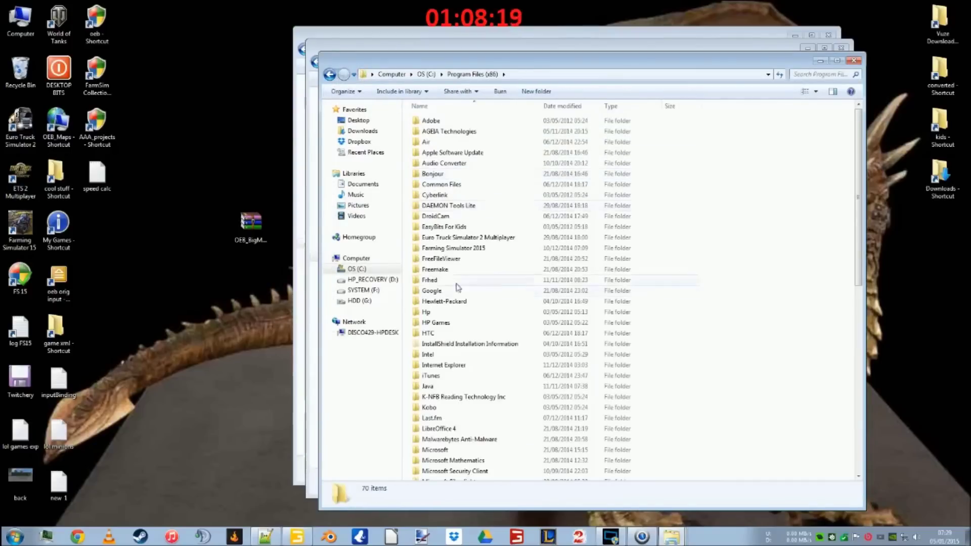
scroll(486, 395, "down", 12)
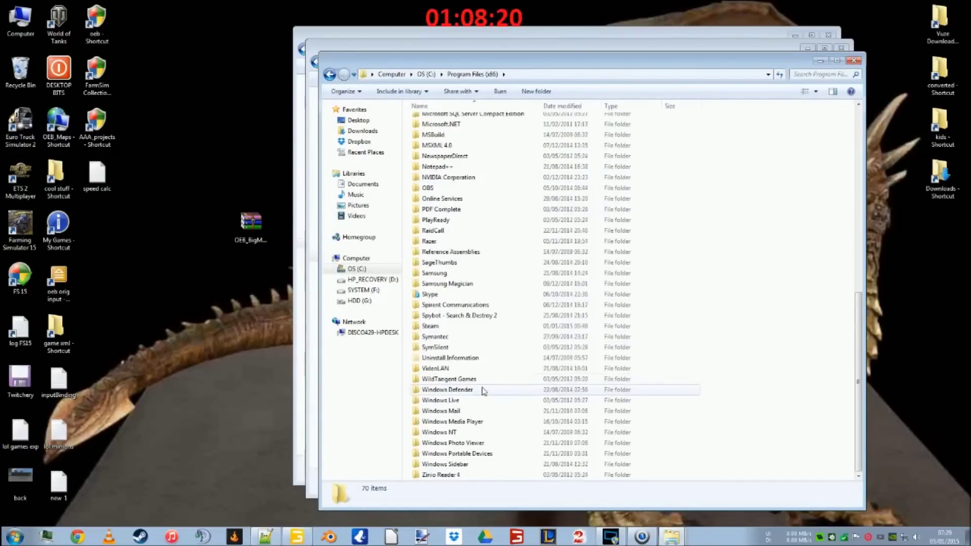
double_click(445, 326)
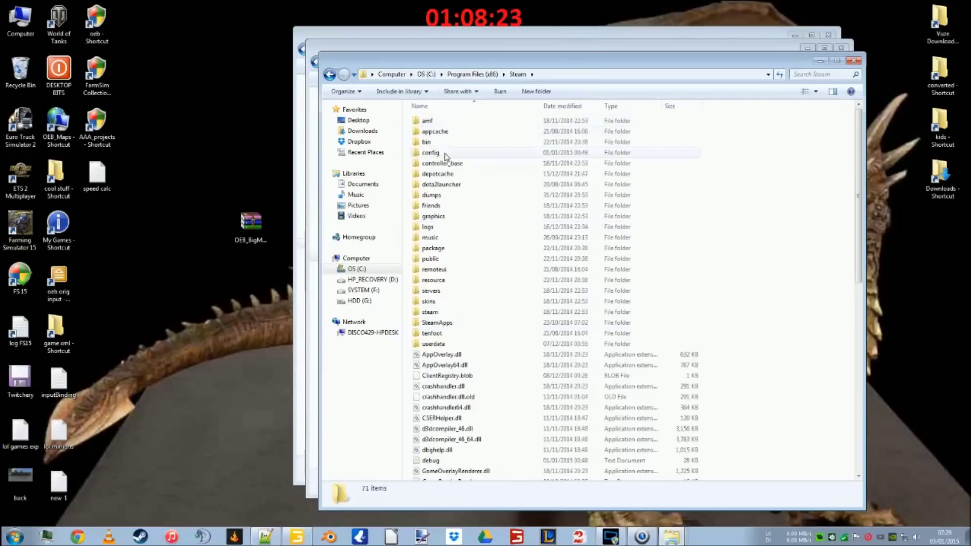
double_click(441, 323)
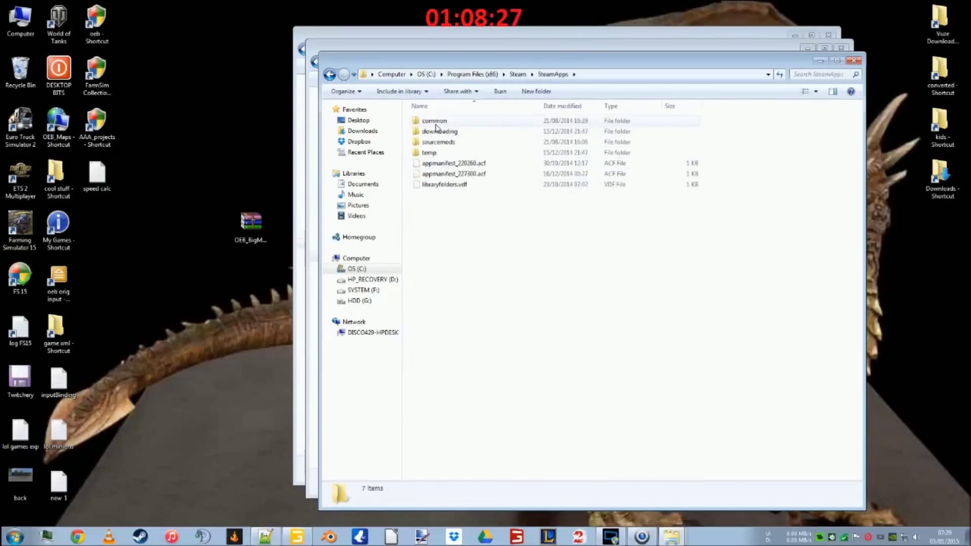
double_click(435, 121)
double_click(447, 131)
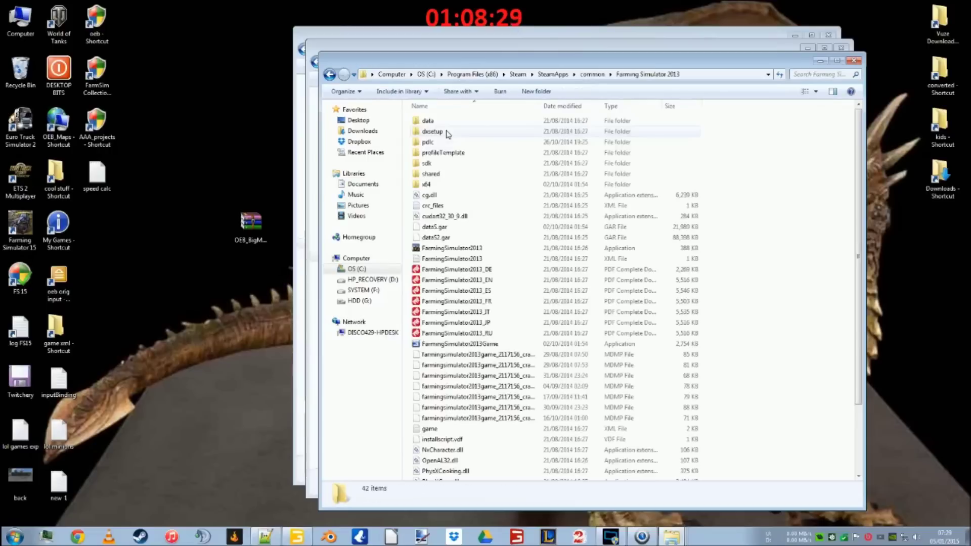
Open gilibert1800Pro.xml from the game's data\vehicles\trailers\gilibert folder in Notepad++
double_click(436, 123)
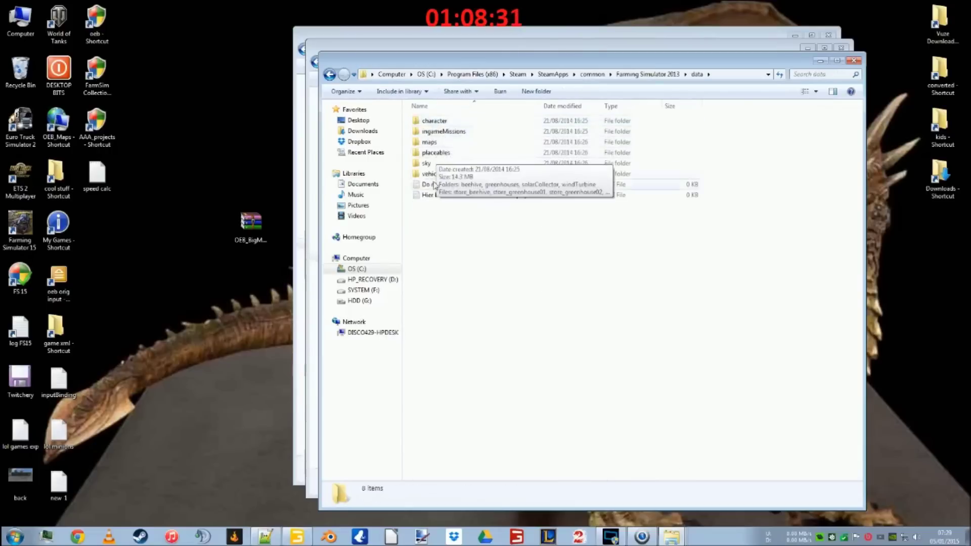
double_click(433, 174)
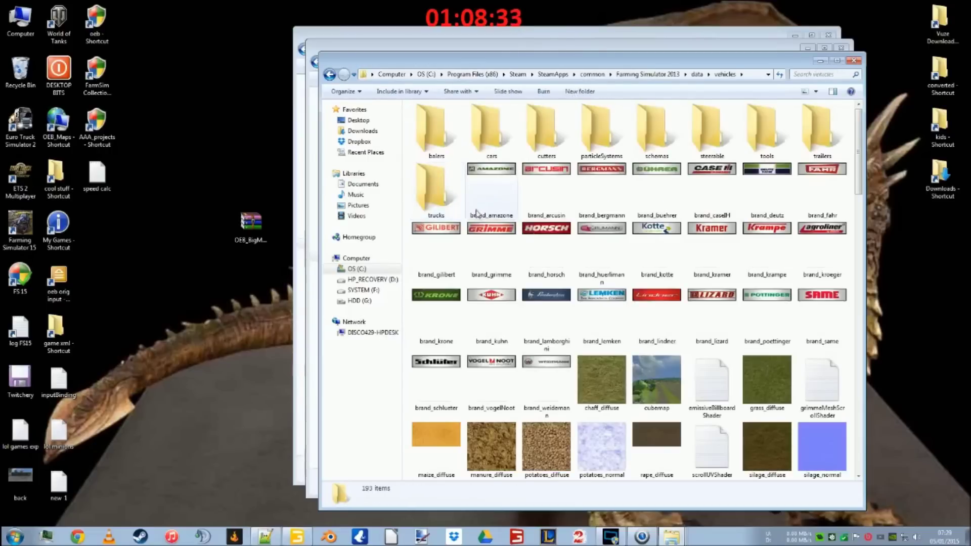
double_click(823, 133)
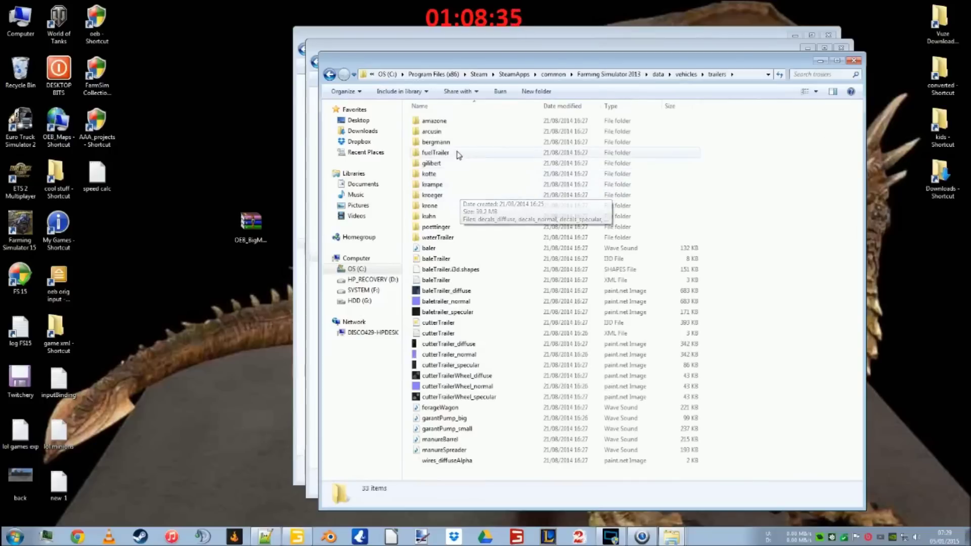
double_click(436, 162)
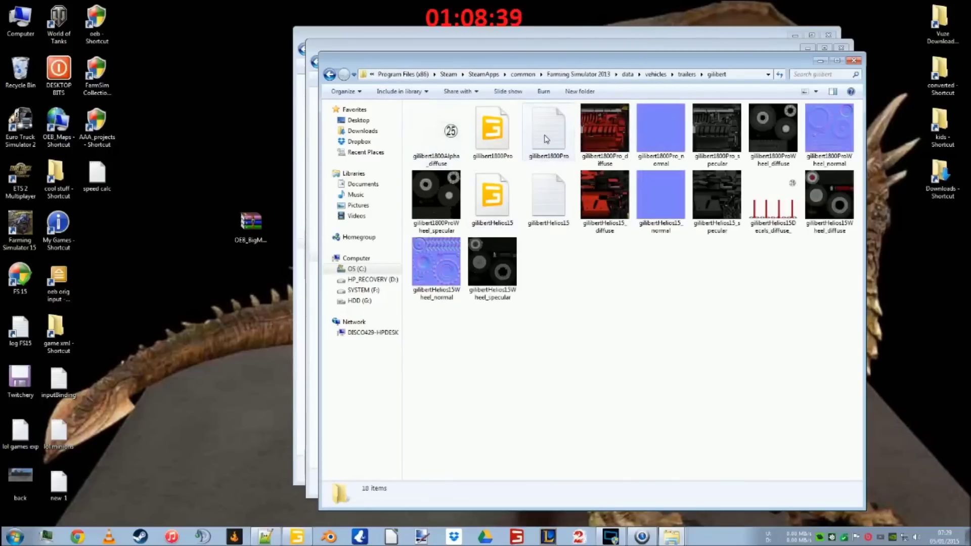
double_click(546, 139)
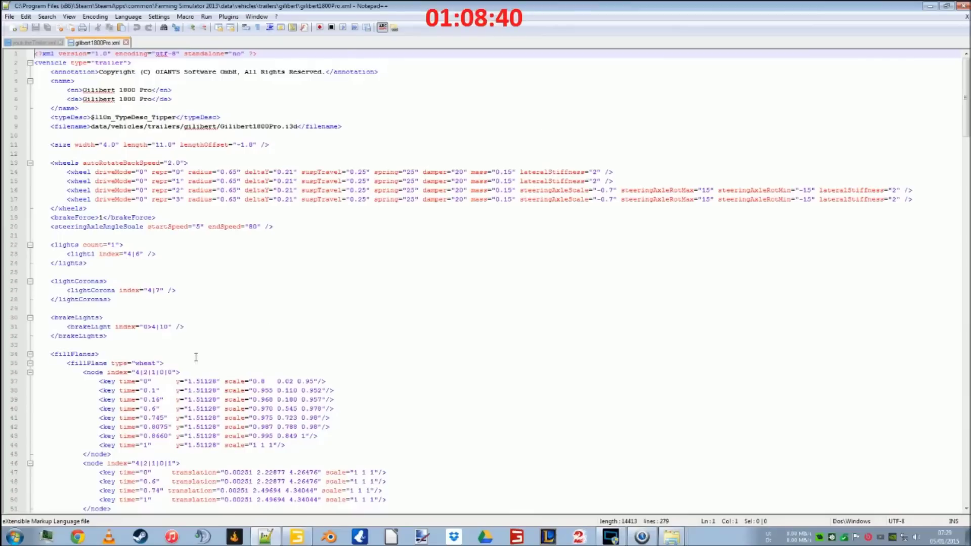
Copy the complete node block with index 4|2|1|0|0 from the wheat fillPlane
left_click(128, 372)
scroll(203, 384, "down", 3)
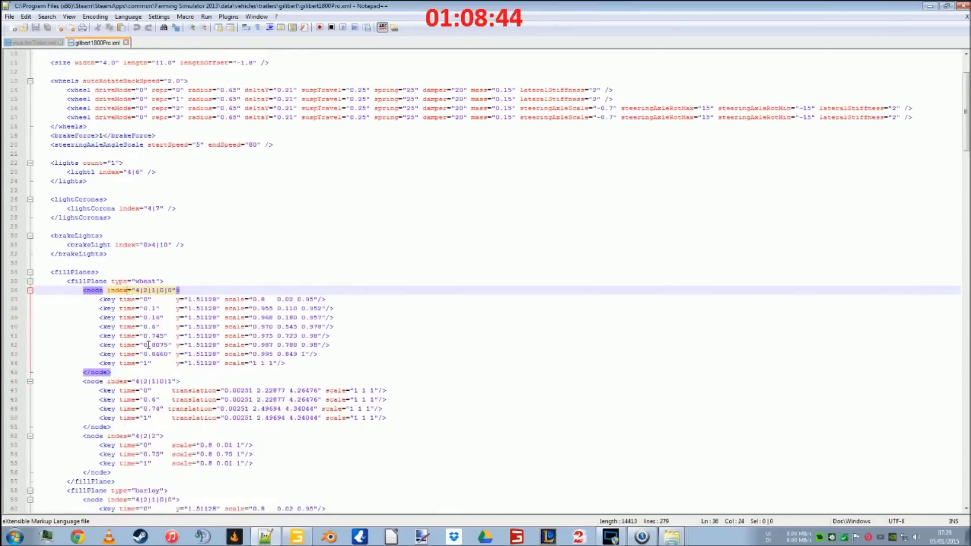
scroll(147, 345, "down", 2)
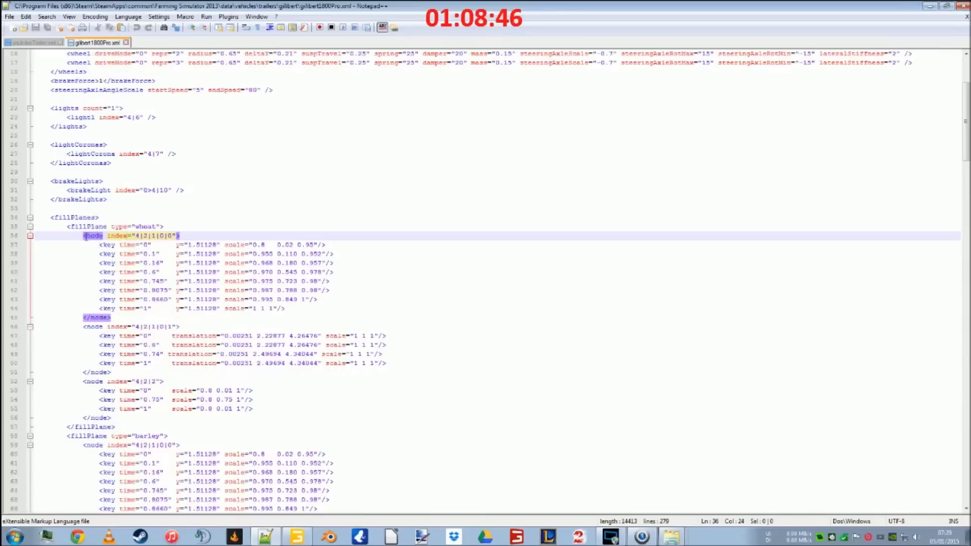
left_click_drag(83, 237, 113, 318)
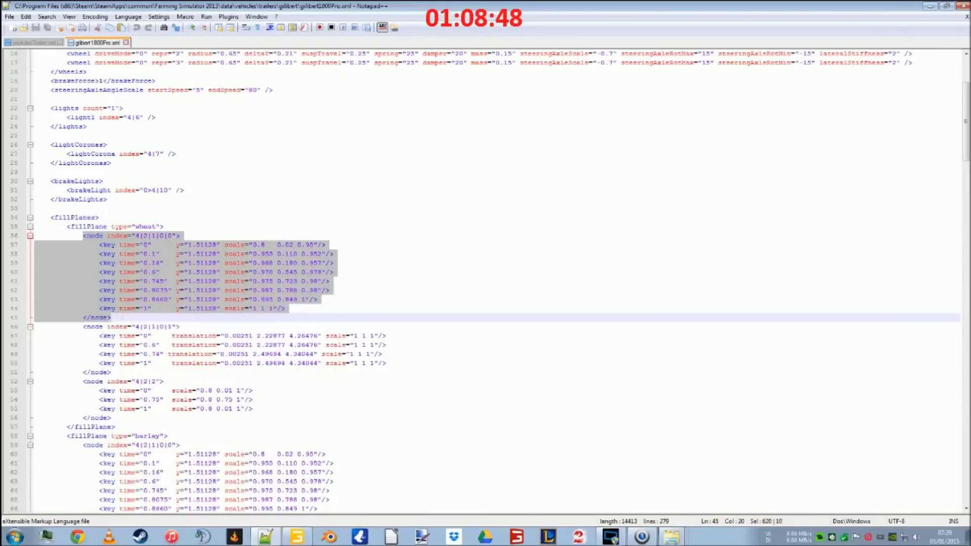
right_click(119, 284)
left_click(138, 305)
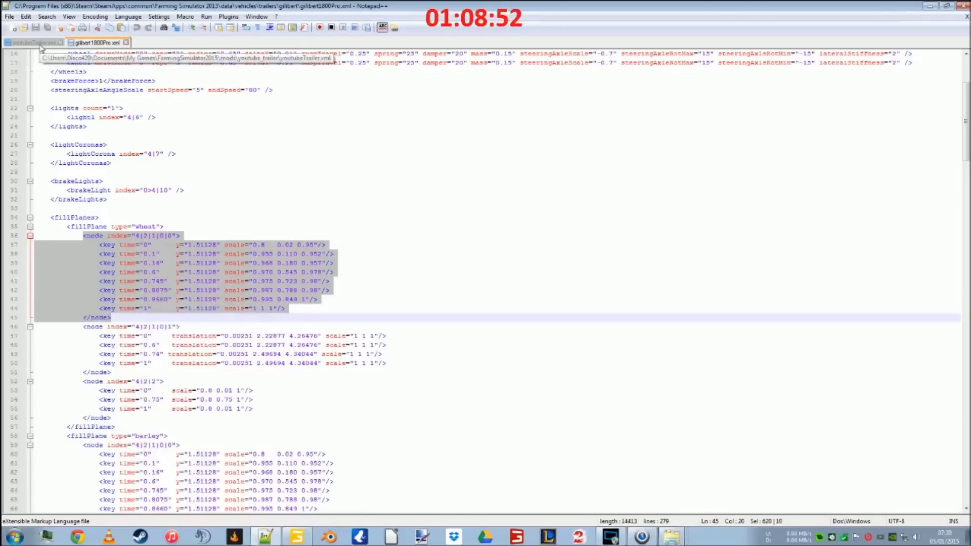
Examine the fillPlanes, tipAnimations and animations sections of gilibert1800Pro.xml, including the tipAnimationBack part timings
scroll(297, 411, "down", 20)
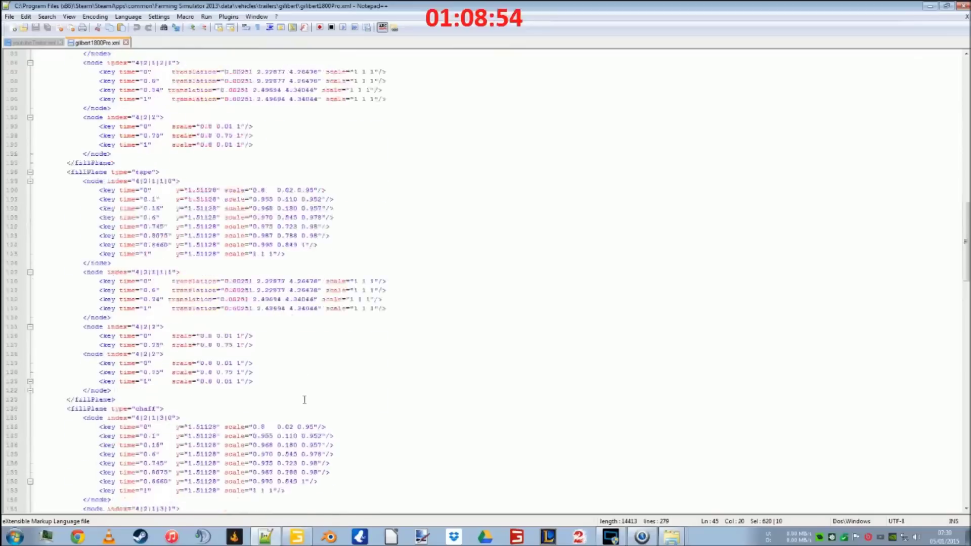
scroll(297, 411, "down", 20)
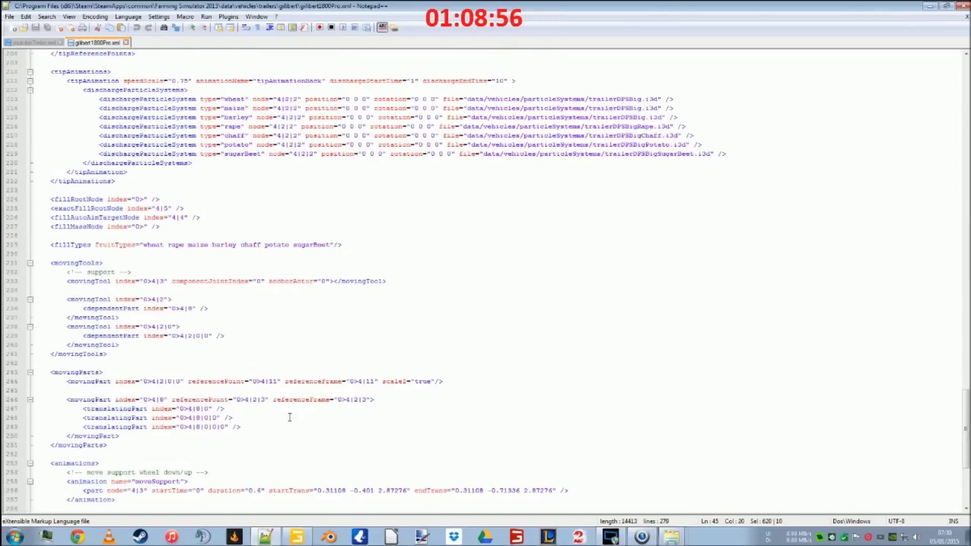
scroll(260, 409, "down", 4)
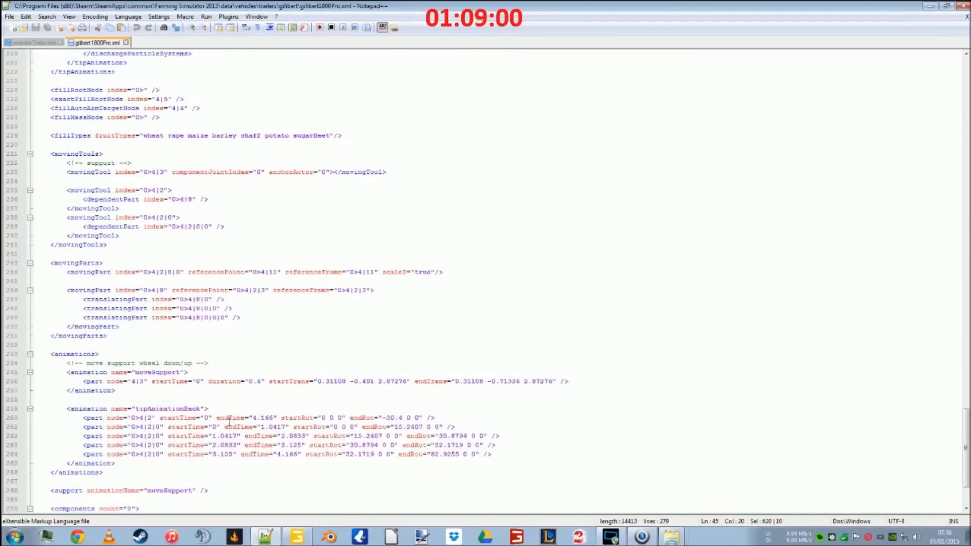
scroll(423, 394, "up", 19)
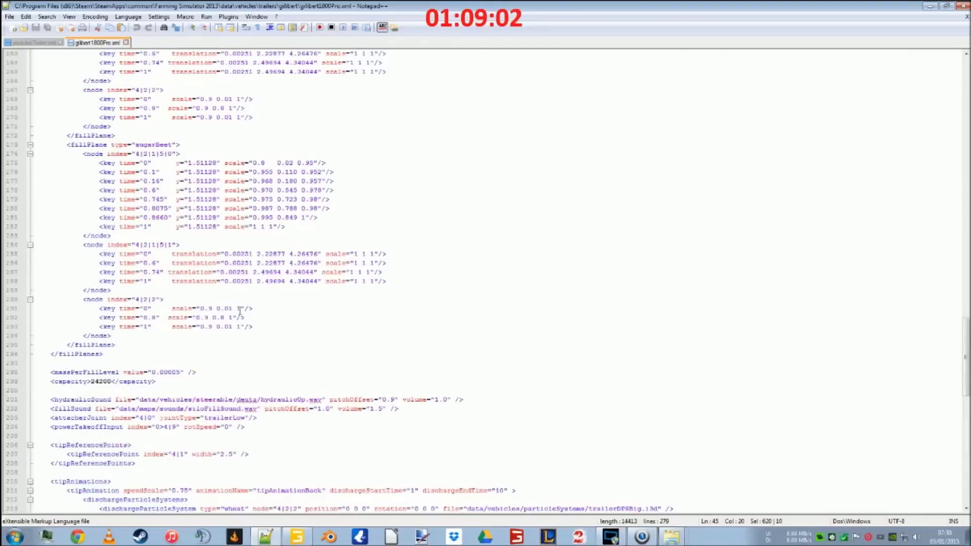
scroll(237, 312, "down", 8)
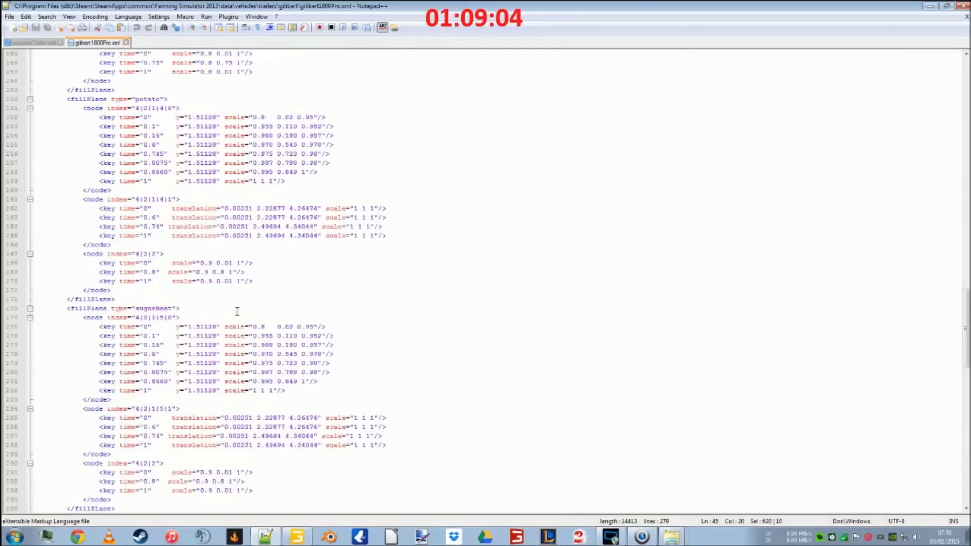
scroll(237, 314, "up", 6)
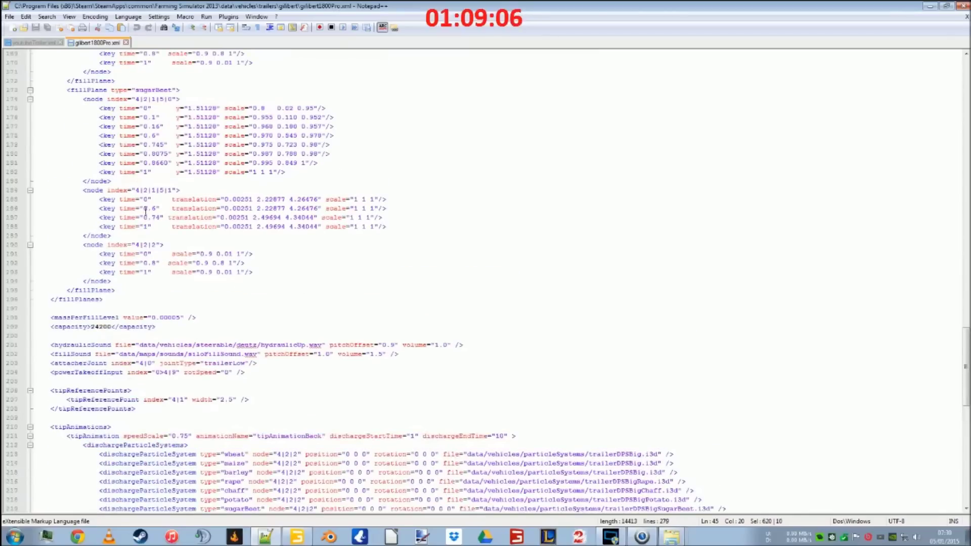
scroll(232, 329, "down", 20)
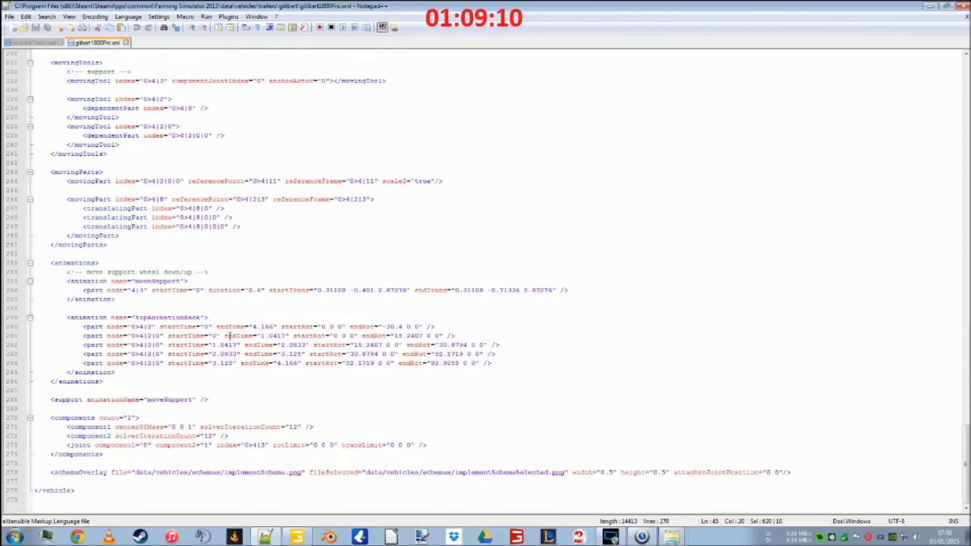
Switch to Chrome, load the bookmarked FS 2013 Mods site and open its FS13 script manual
left_click(77, 536)
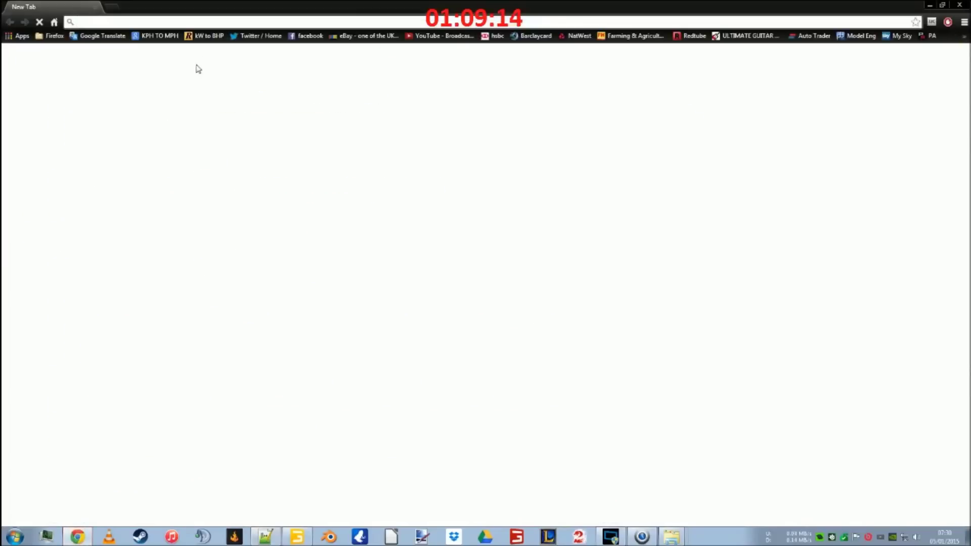
left_click(51, 35)
mouse_move(234, 20)
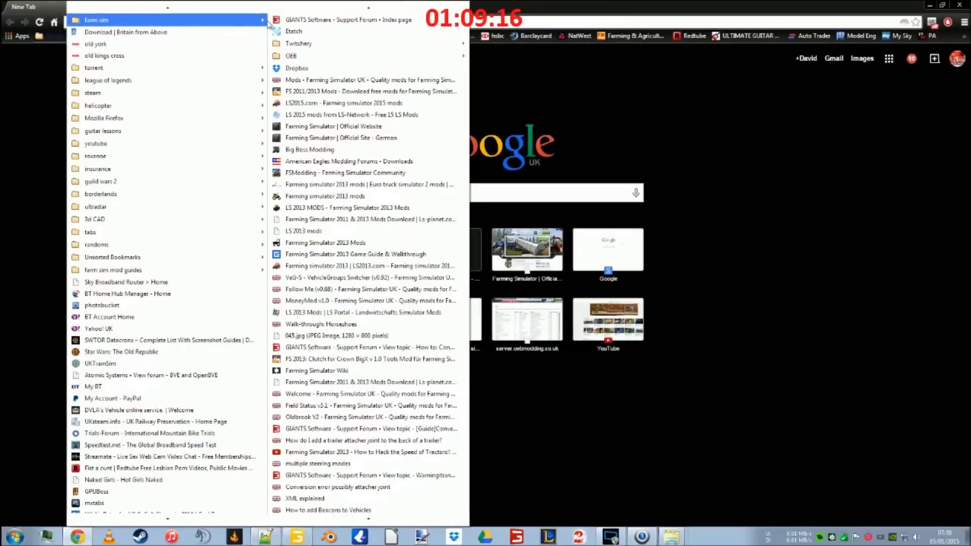
mouse_move(412, 57)
mouse_move(617, 80)
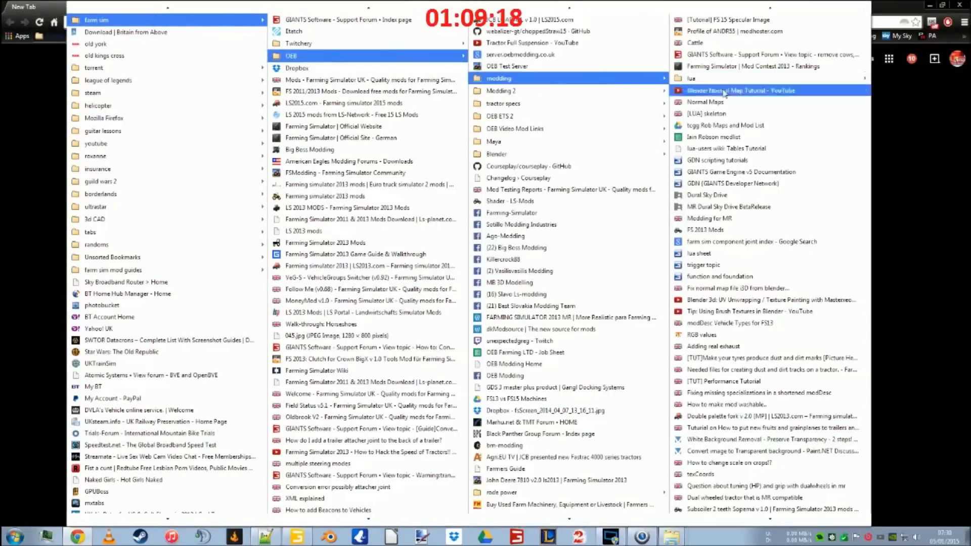
left_click(707, 230)
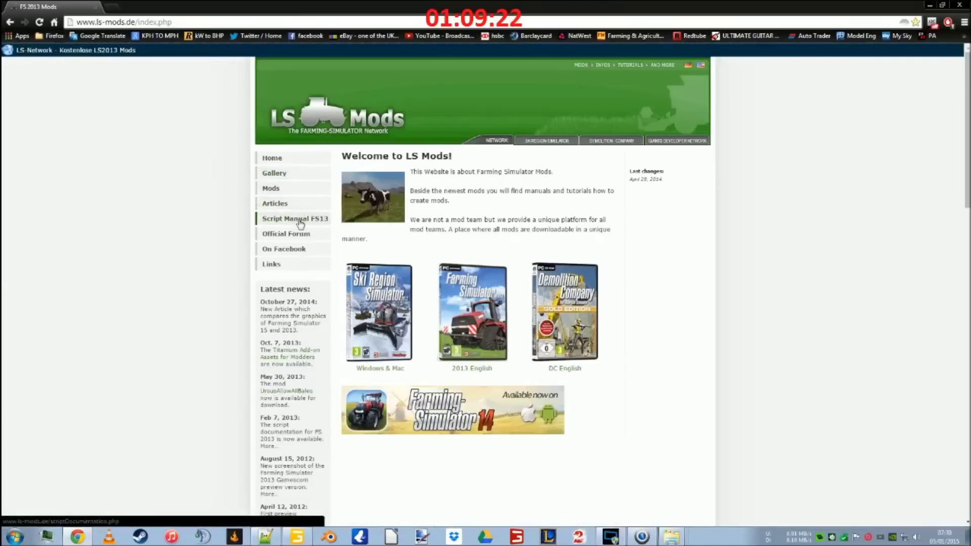
left_click(301, 223)
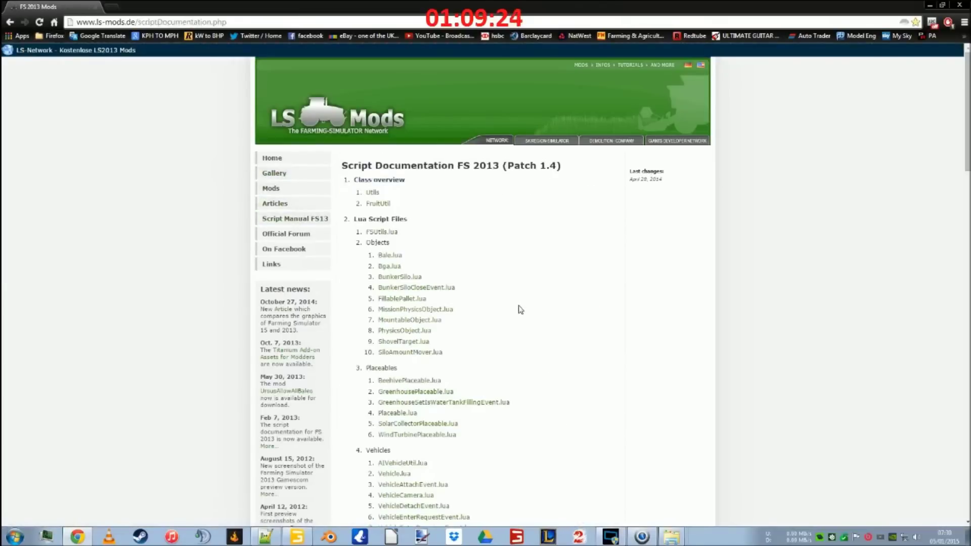
Open Fillable.lua from the vehicle specializations and examine its load function for fill nodes and fill types
scroll(518, 308, "down", 5)
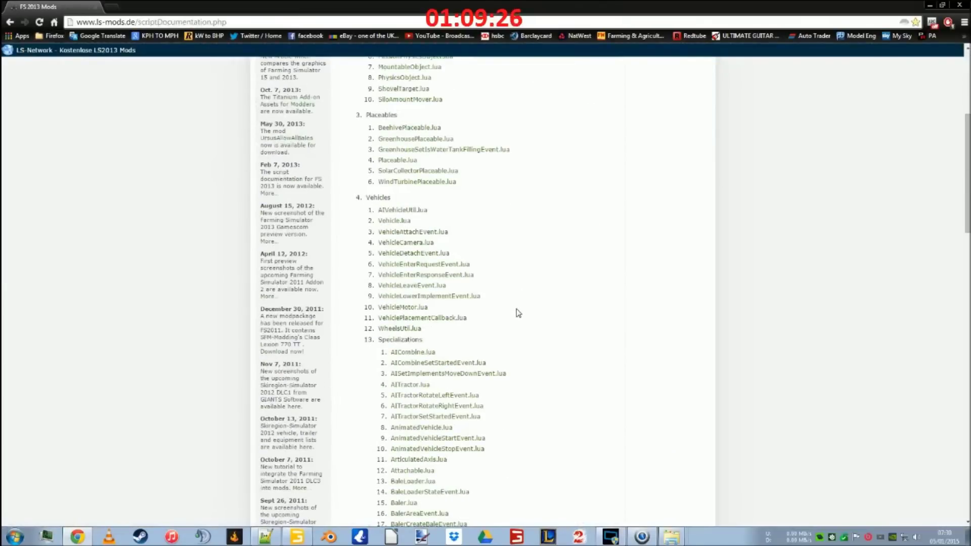
scroll(518, 313, "down", 7)
left_click(416, 332)
scroll(458, 323, "up", 2)
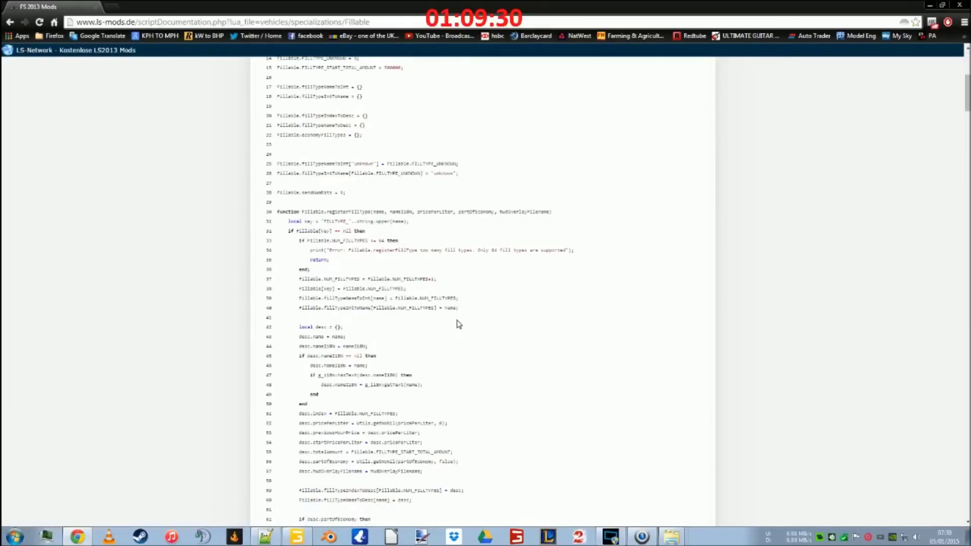
scroll(468, 320, "down", 6)
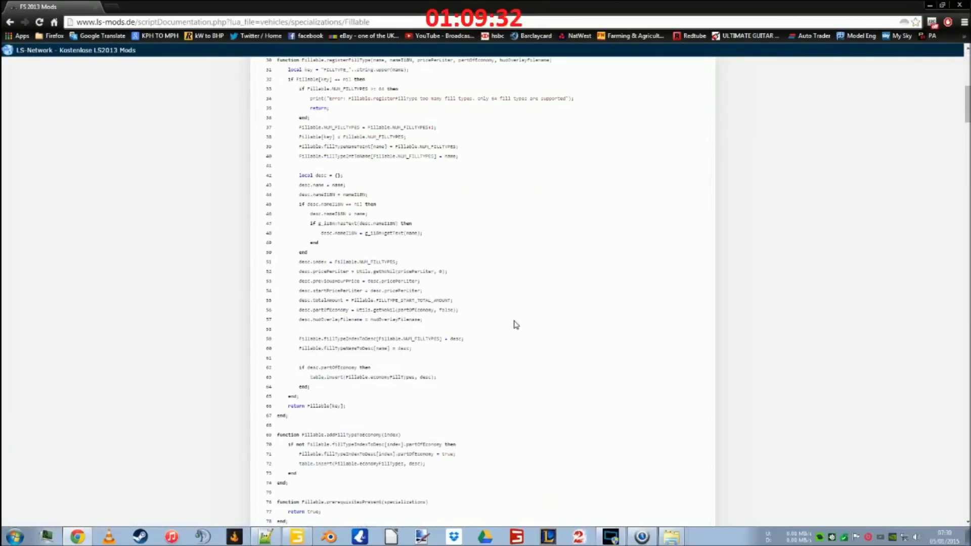
scroll(515, 325, "down", 5)
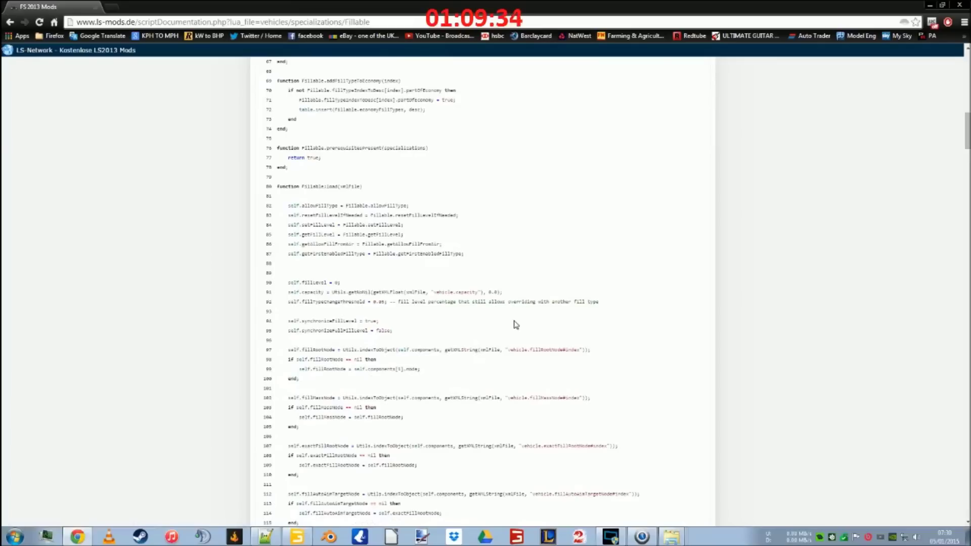
scroll(428, 300, "down", 3)
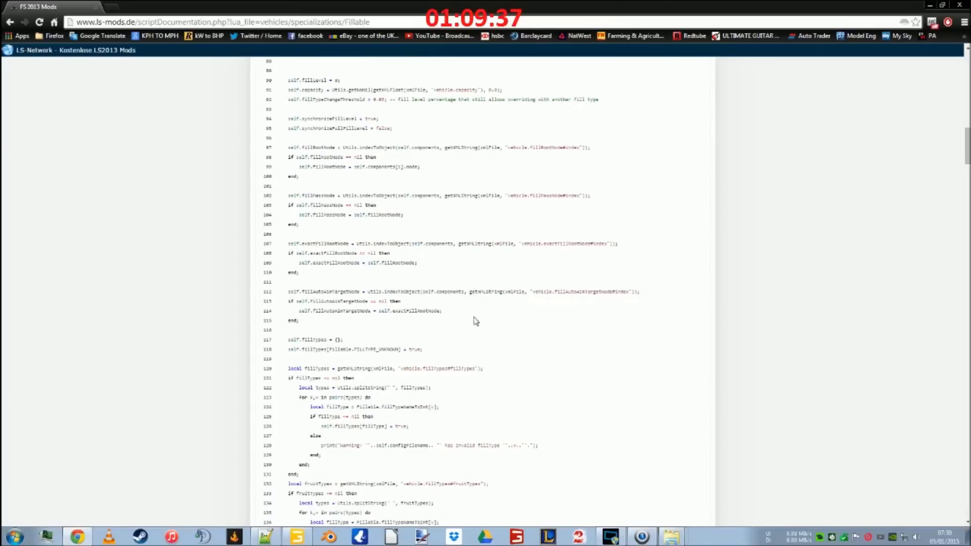
scroll(476, 321, "down", 3)
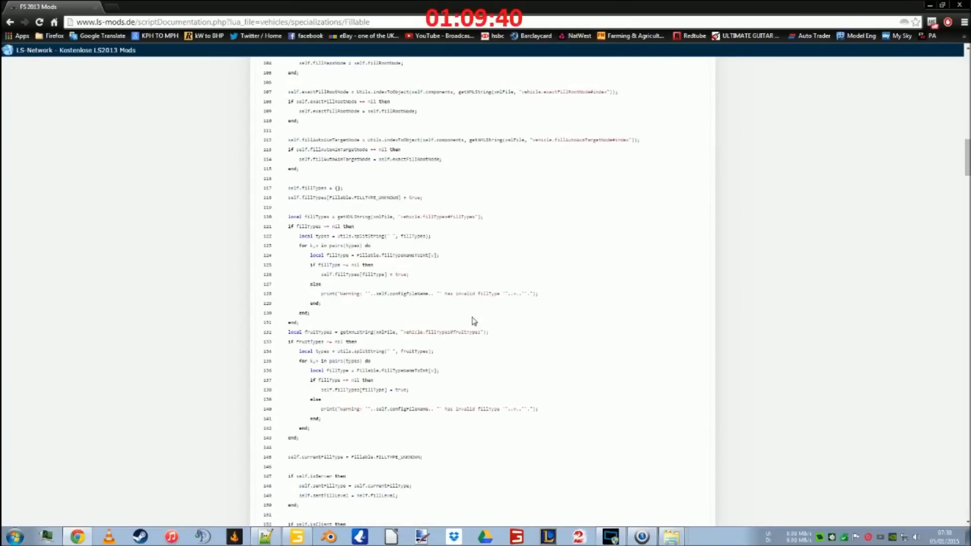
Return to the script documentation list and open the AnimatedVehicle.lua specialization
left_click(10, 22)
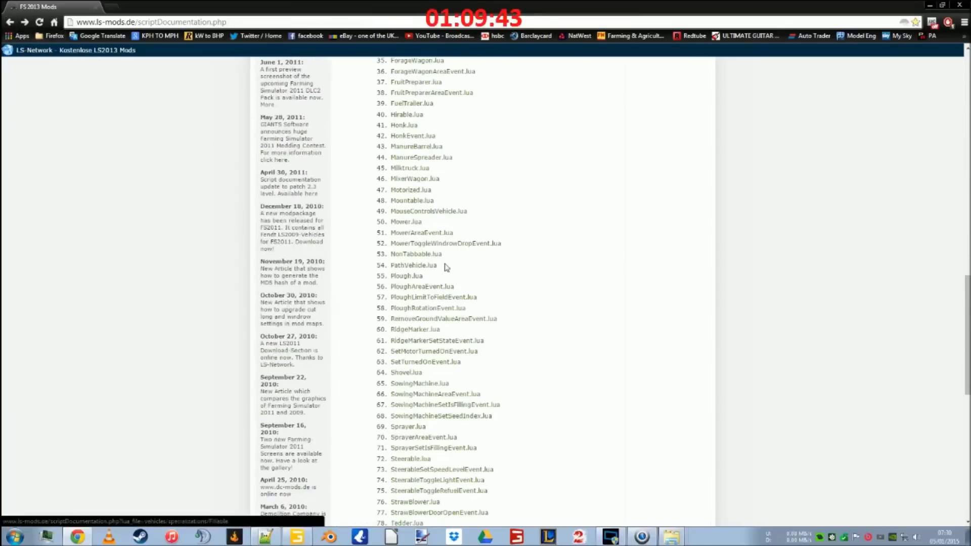
left_click(417, 212)
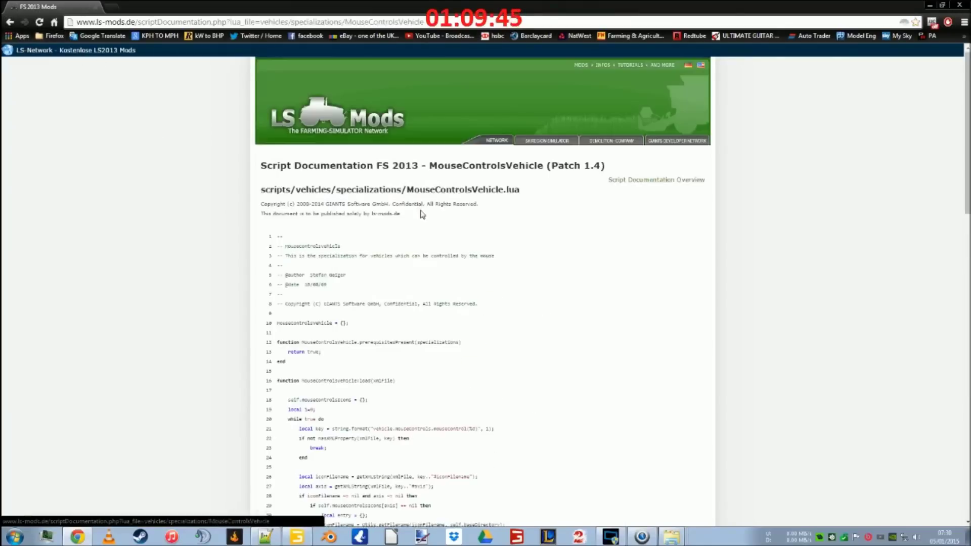
left_click(10, 22)
scroll(466, 282, "up", 15)
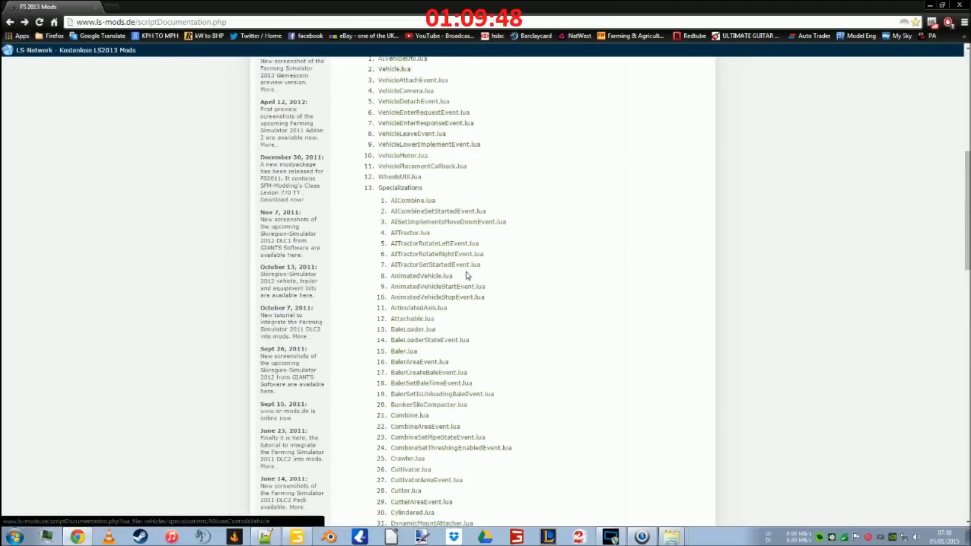
left_click(438, 278)
Examine how AnimatedVehicle.lua reads each animation part's attributes, such as startTime, duration, endTime, rotation, translation, scale and visibility
scroll(552, 365, "down", 4)
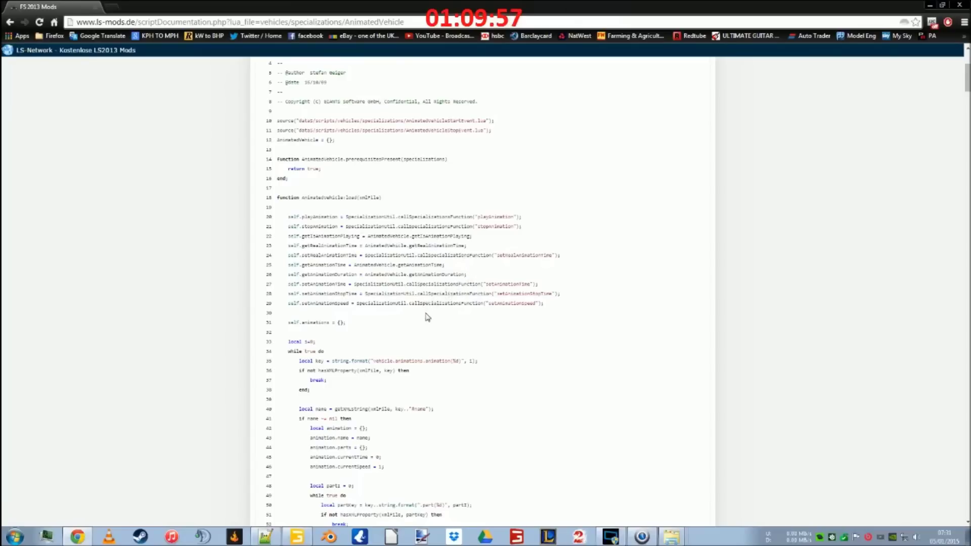
scroll(433, 321, "down", 2)
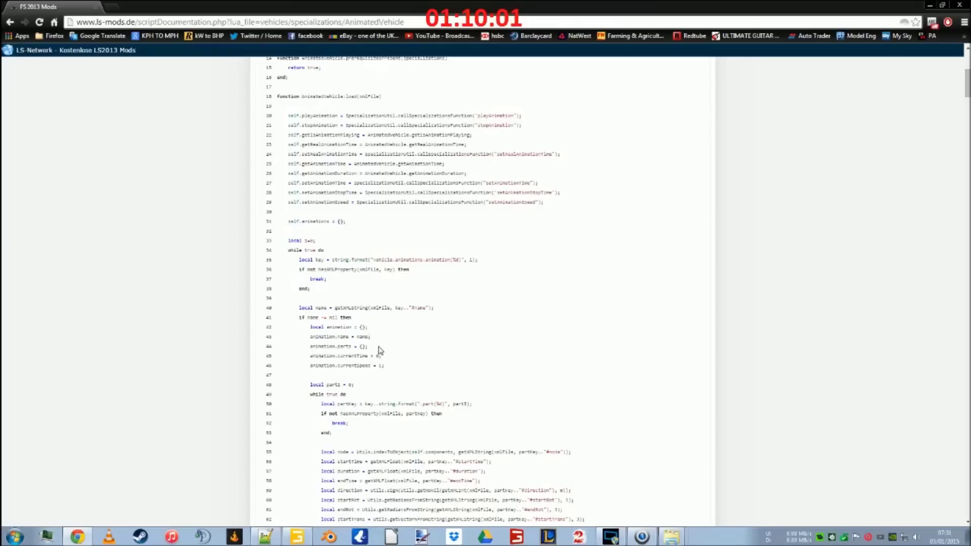
scroll(433, 382, "down", 1)
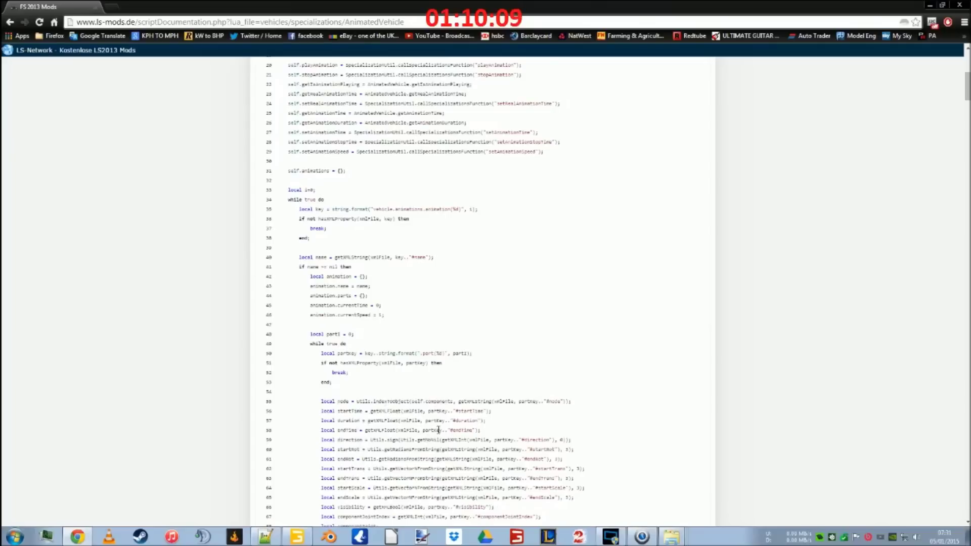
scroll(438, 430, "down", 2)
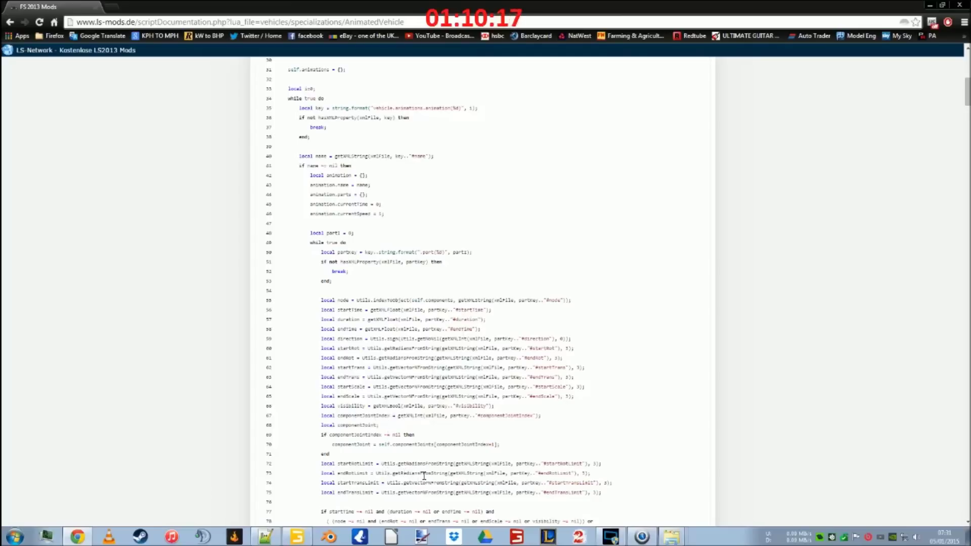
scroll(444, 464, "down", 1)
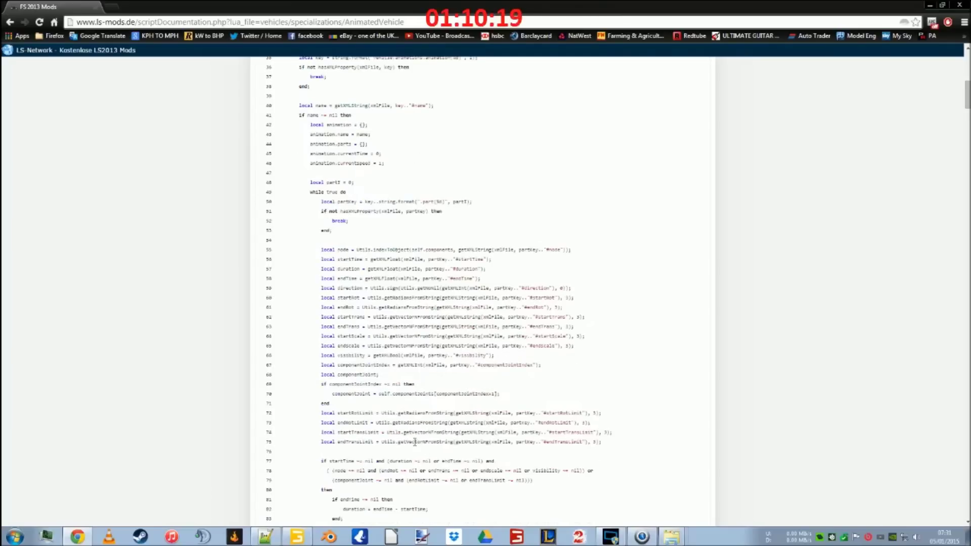
scroll(523, 462, "down", 2)
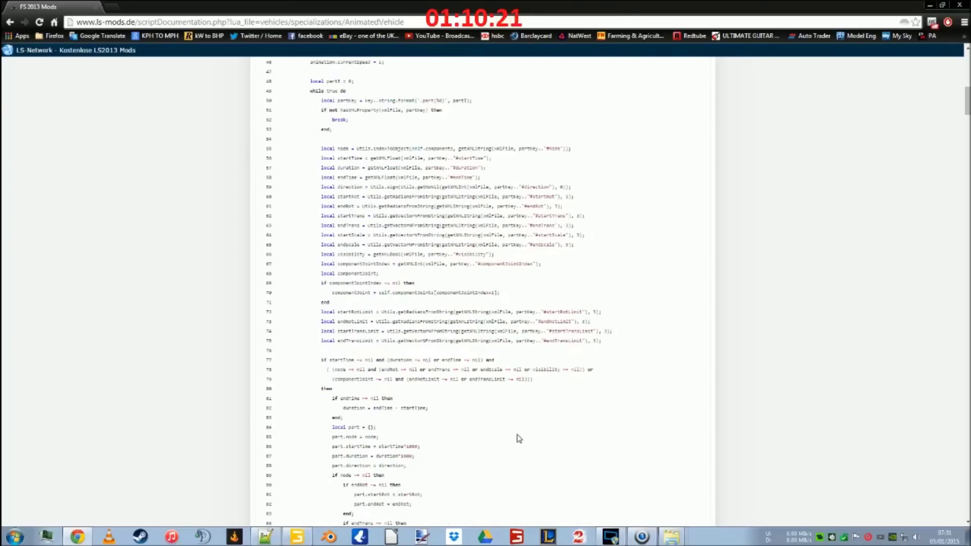
scroll(456, 396, "down", 2)
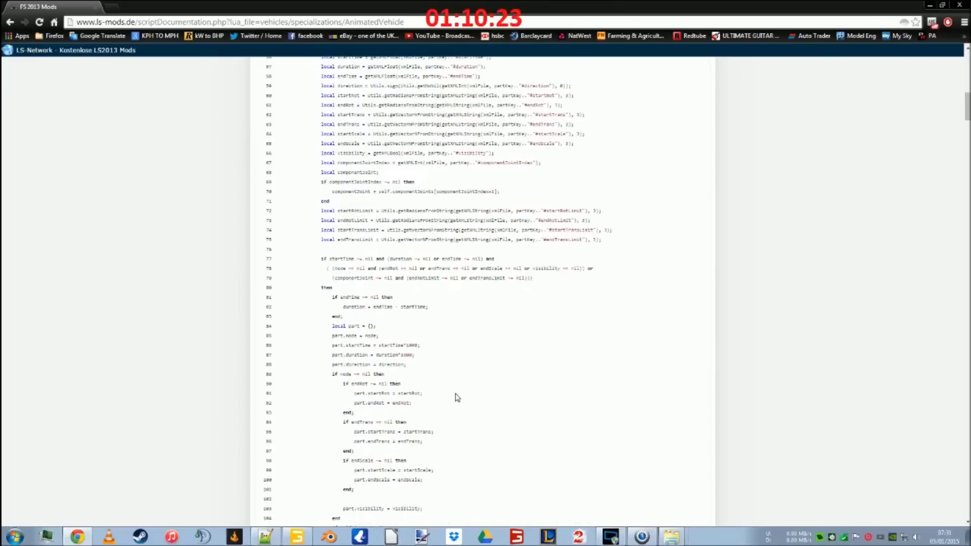
scroll(458, 398, "down", 2)
scroll(459, 335, "down", 2)
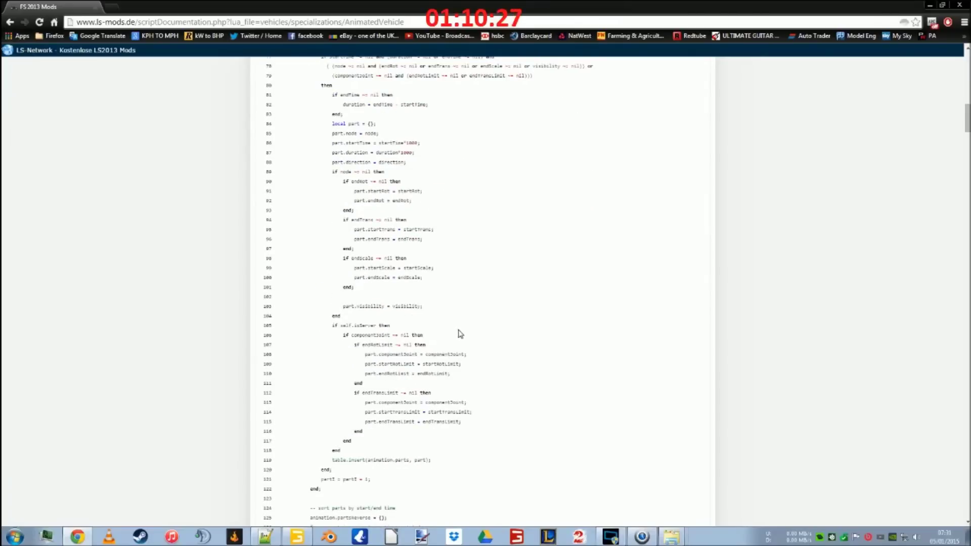
scroll(460, 335, "down", 3)
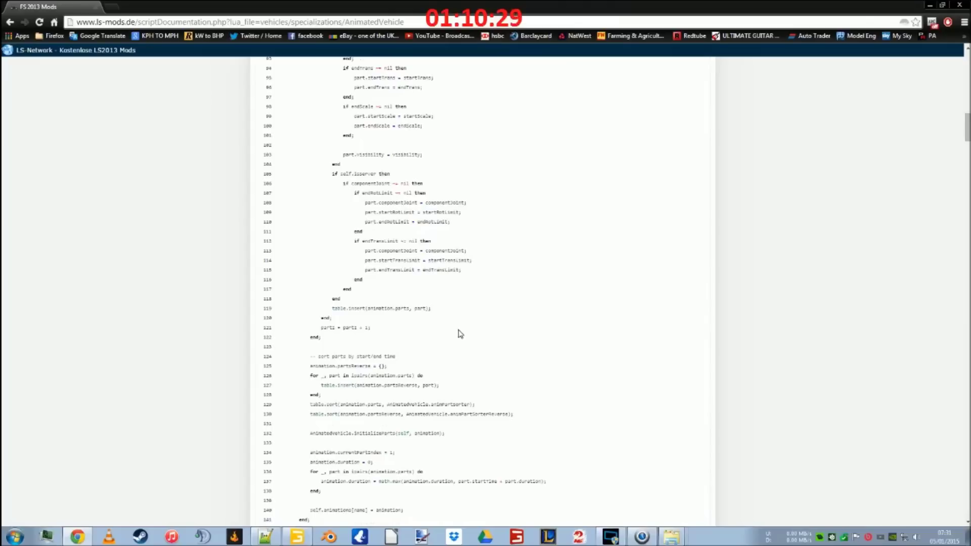
scroll(461, 334, "down", 2)
scroll(460, 334, "up", 3)
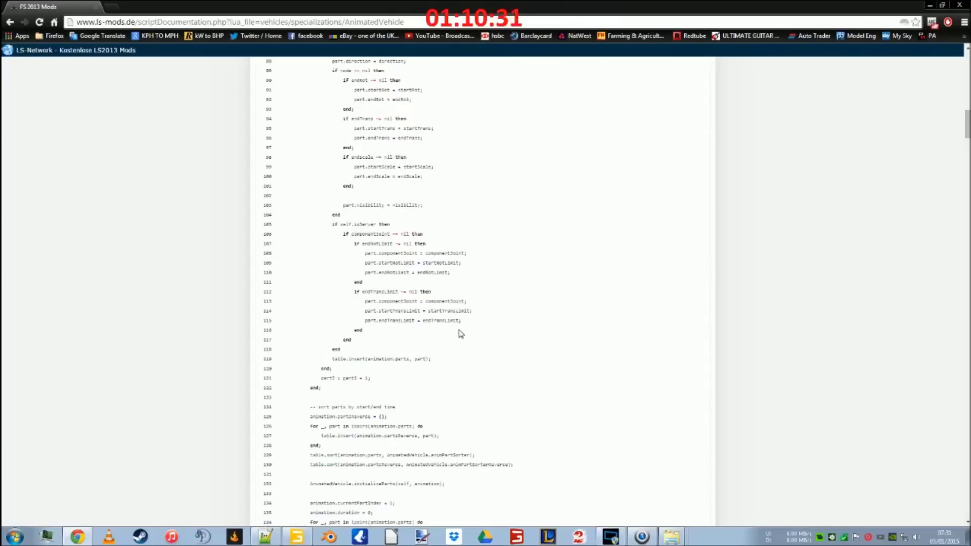
scroll(462, 343, "up", 7)
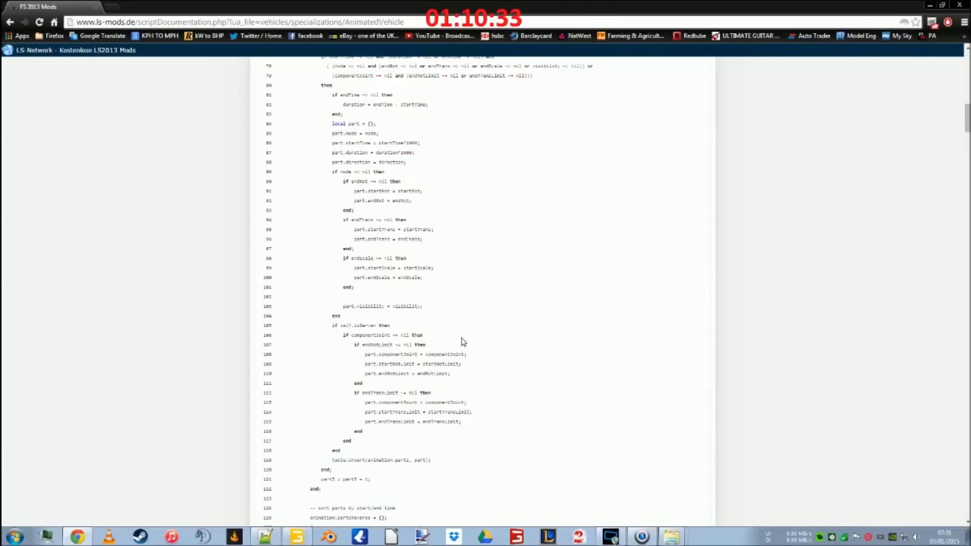
scroll(465, 348, "up", 2)
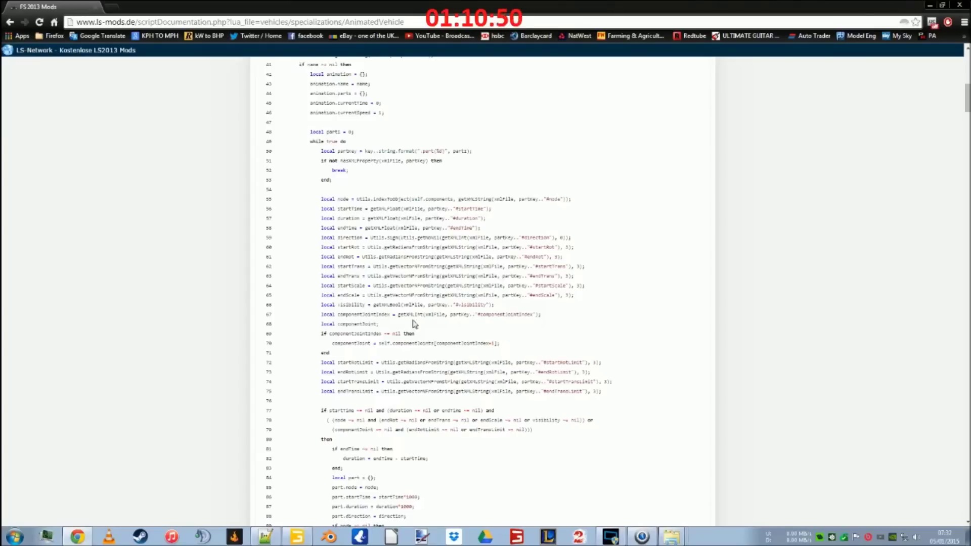
Close Chrome and go back to the fillPlanes section of gilibert1800Pro.xml in Notepad++
left_click(960, 5)
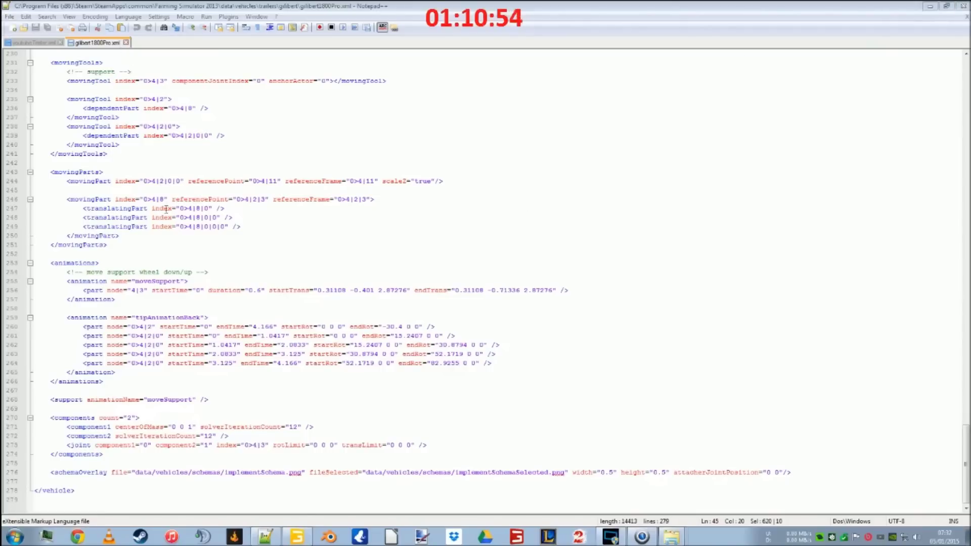
left_click(163, 227)
scroll(163, 227, "up", 19)
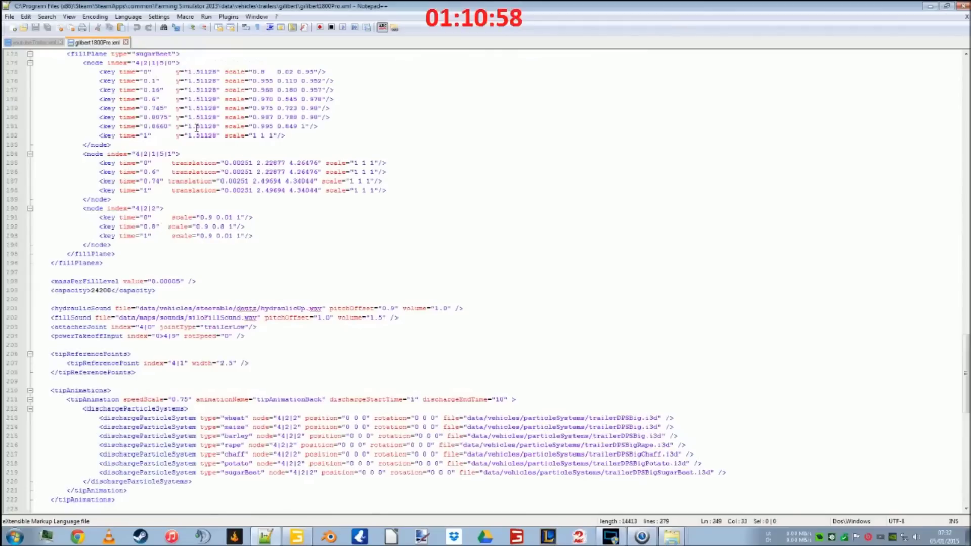
Close gilibert1800Pro.xml, set the tipAnimation's dischargeStartTime to 2 in youtubeTrailer.xml and save the file
left_click(126, 43)
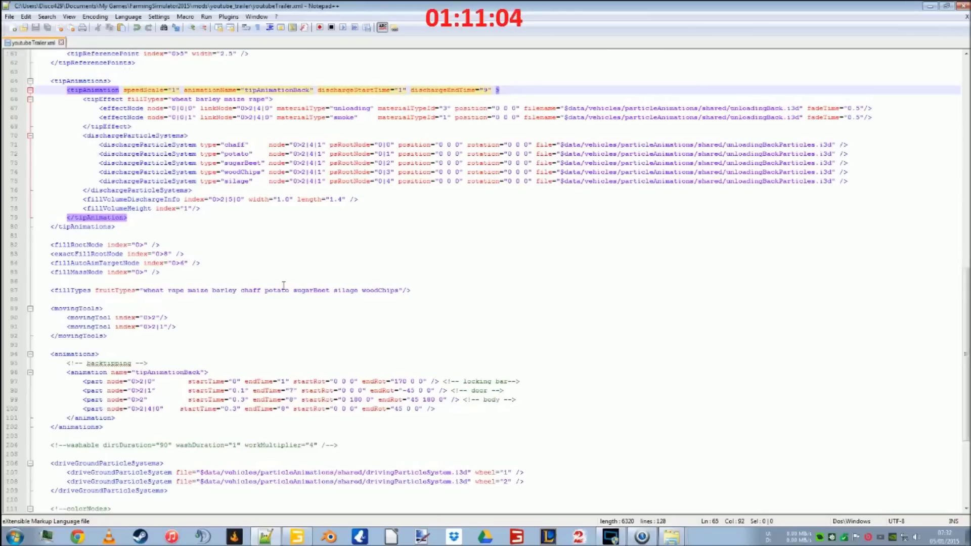
key("BackSpace")
type("2")
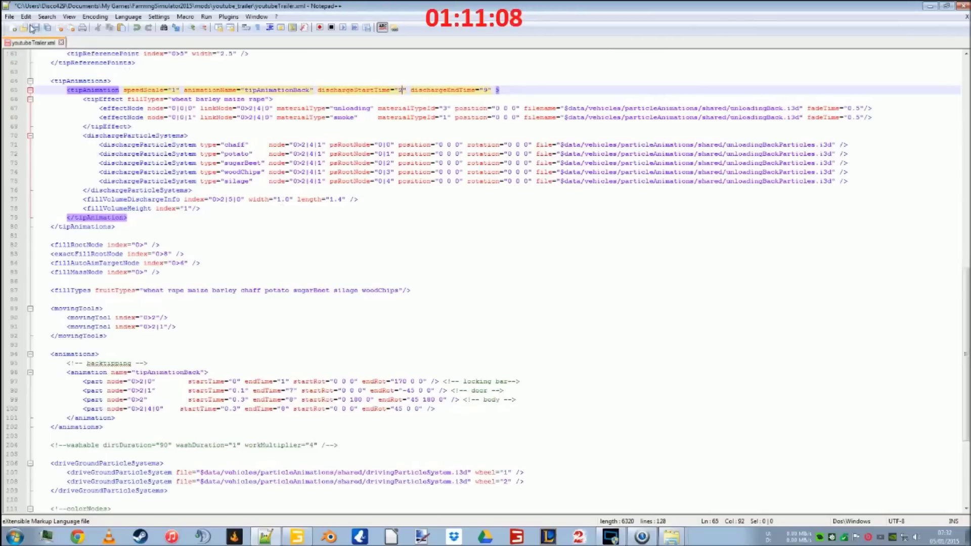
left_click(34, 27)
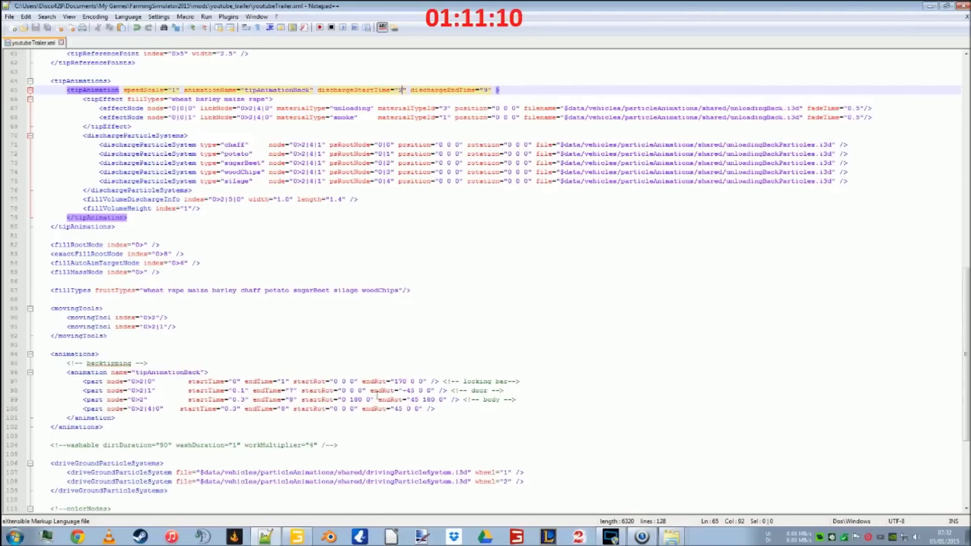
Review the fill volume and tipping animation entries in the XML, checking the trailer's node hierarchy in GIANTS Editor
scroll(377, 397, "up", 4)
scroll(377, 401, "up", 7)
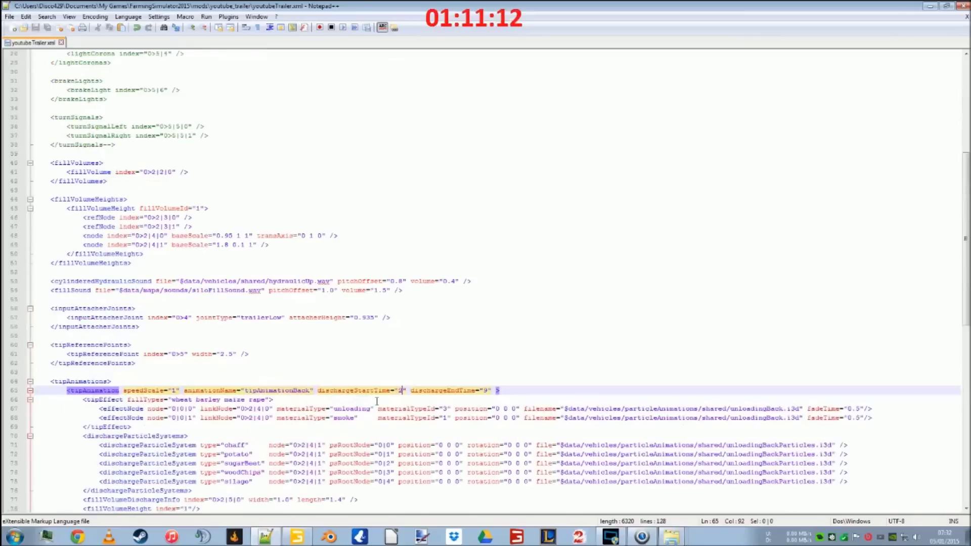
scroll(377, 401, "down", 9)
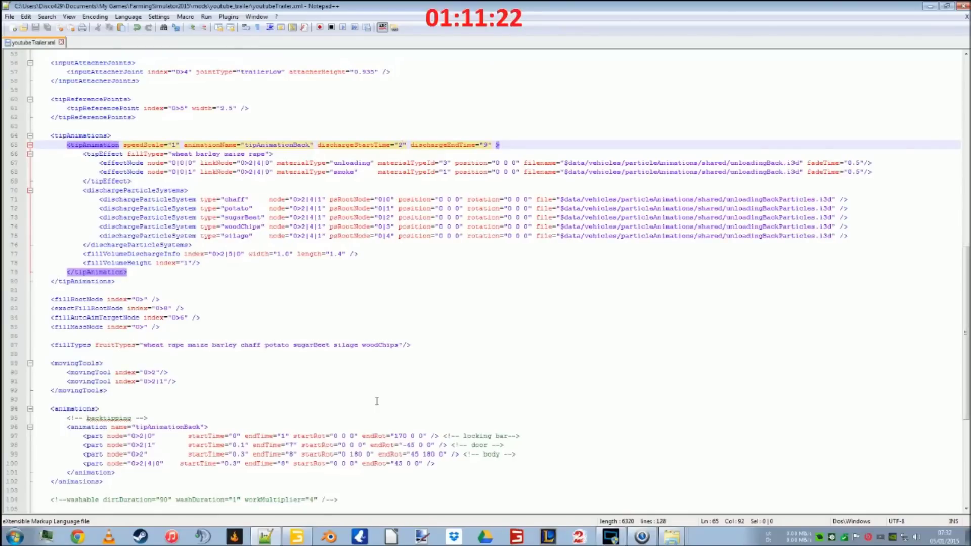
left_click(287, 465)
scroll(310, 462, "down", 3)
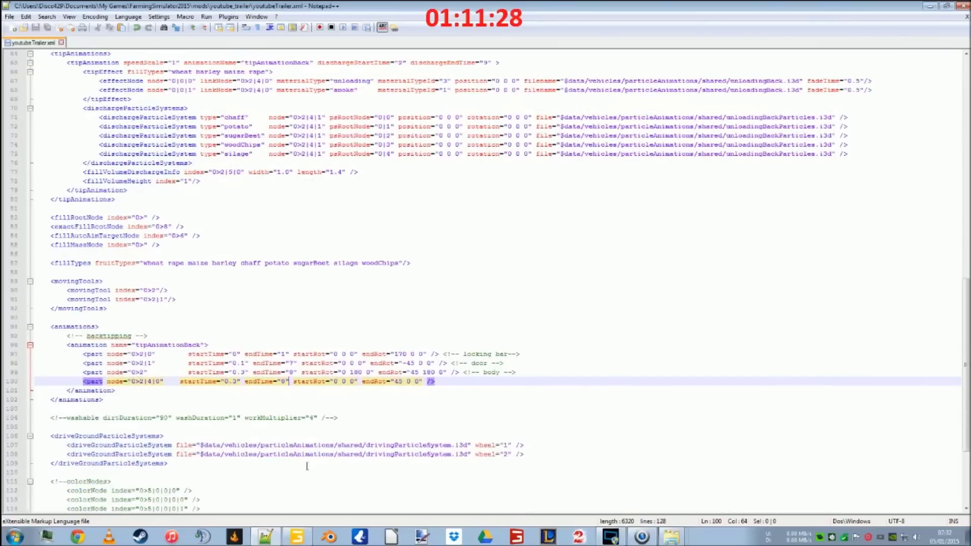
left_click(266, 536)
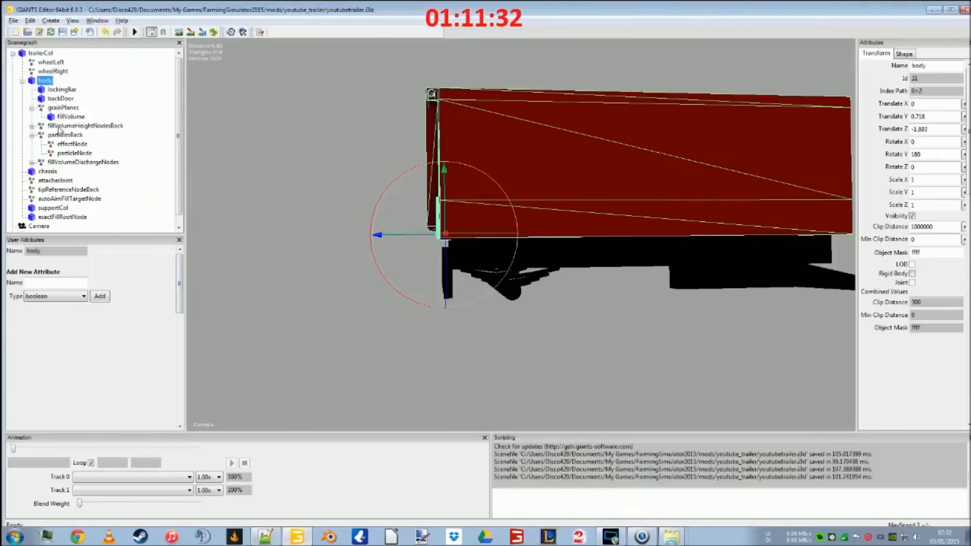
left_click(294, 537)
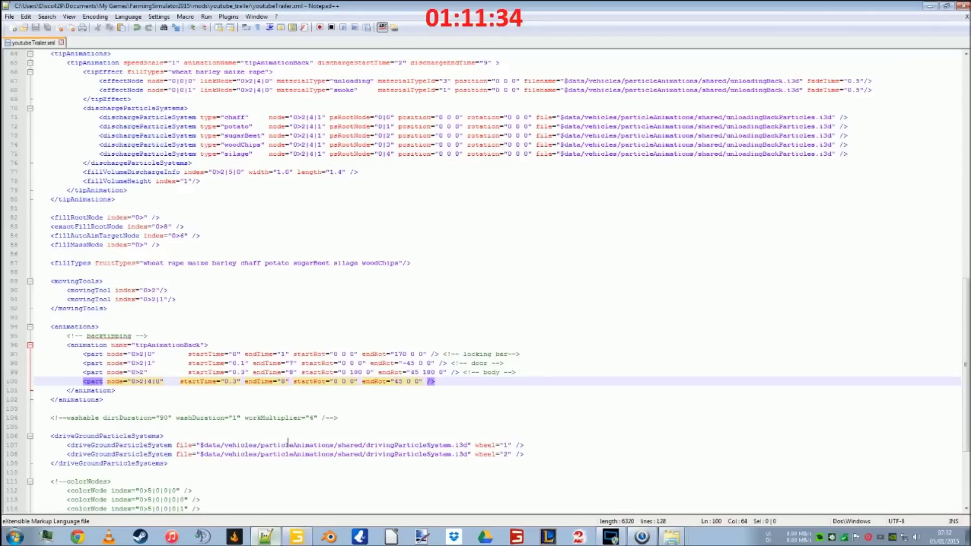
Set the door part's endTime to 6 in the tipAnimationBack animation
key("Left")
left_click(292, 364)
type("7")
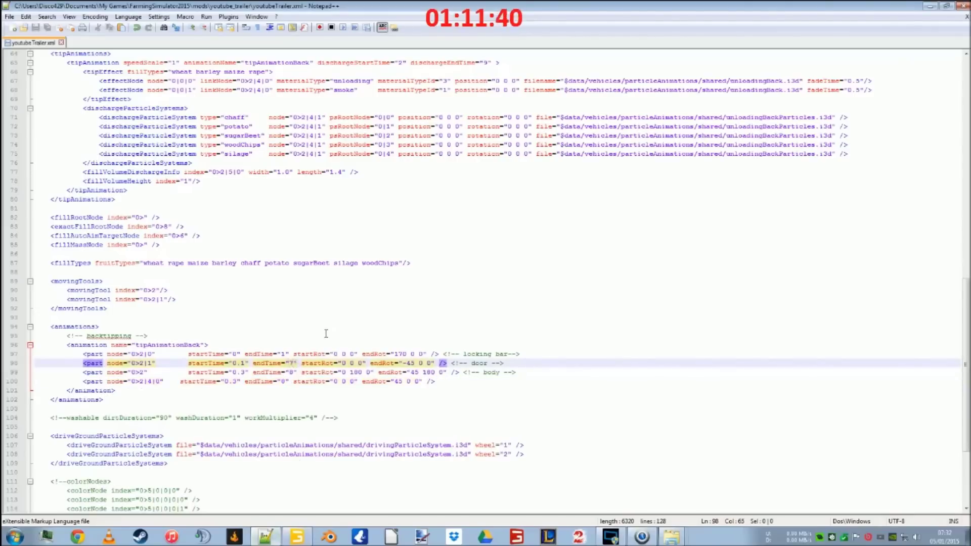
key("BackSpace")
type("6")
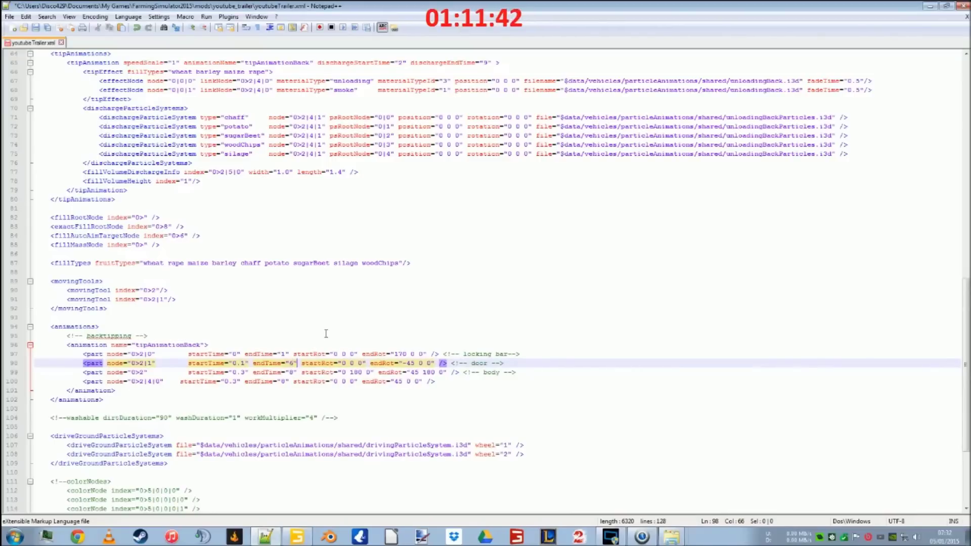
Set endTime to 7 for both the body part and the 0>2|4|0 part, and save the XML
key("Down")
key("Left")
key("BackSpace")
type("7")
key("Down")
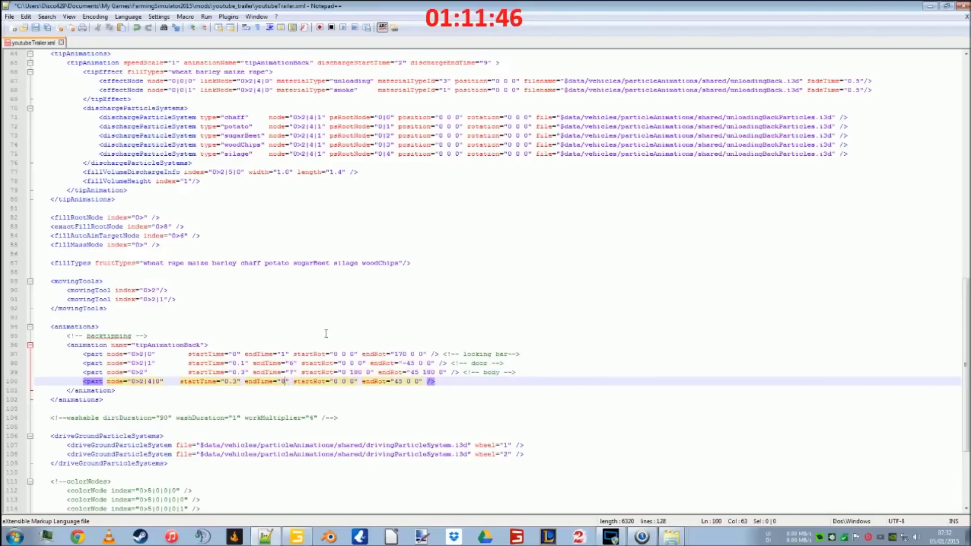
key("ctrl+s")
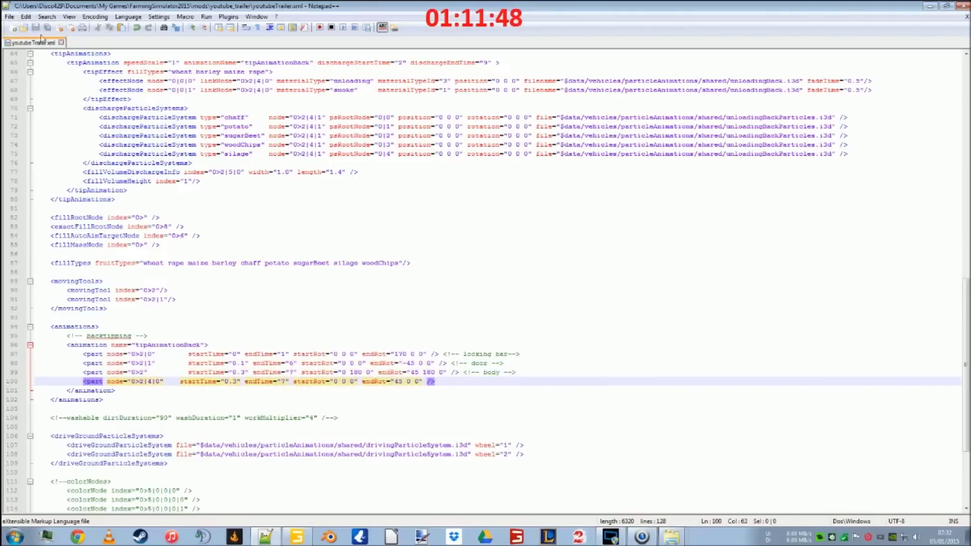
Set the tipAnimation's dischargeEndTime to 11 and save the XML
left_click(490, 64)
key("BackSpace")
type("11")
left_click(35, 29)
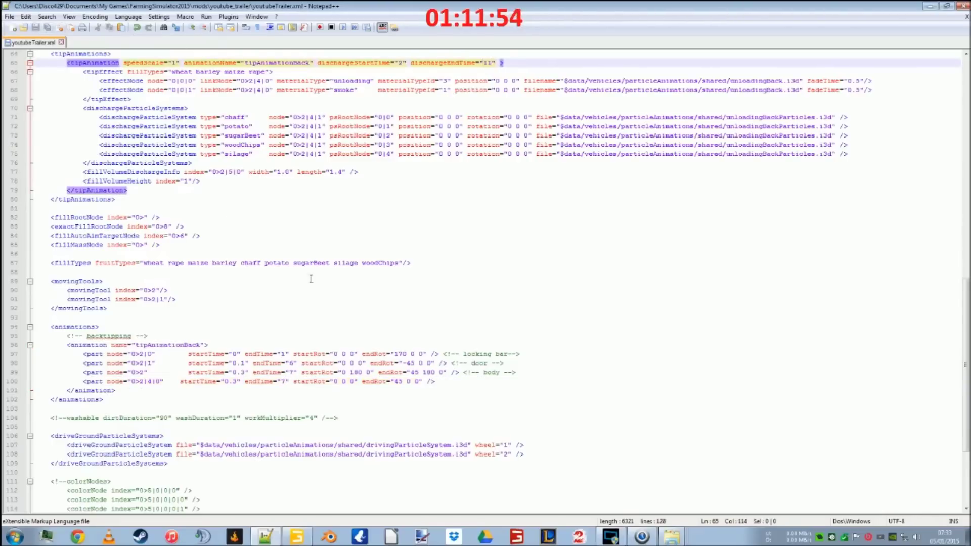
Launch Farming Simulator 15, load Savegame 1, enter the tractor and unload the trailer to test the tipping timing
left_click(548, 536)
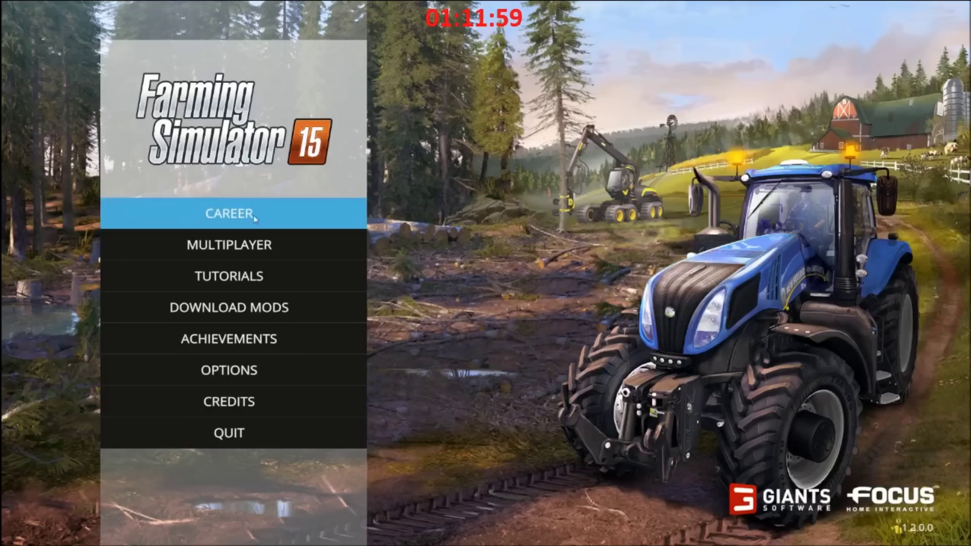
left_click(255, 219)
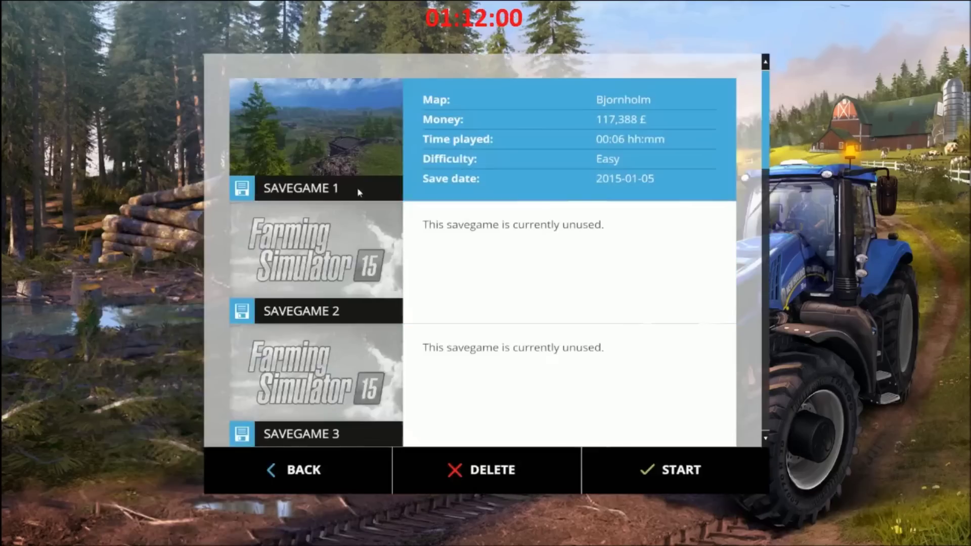
key("Return")
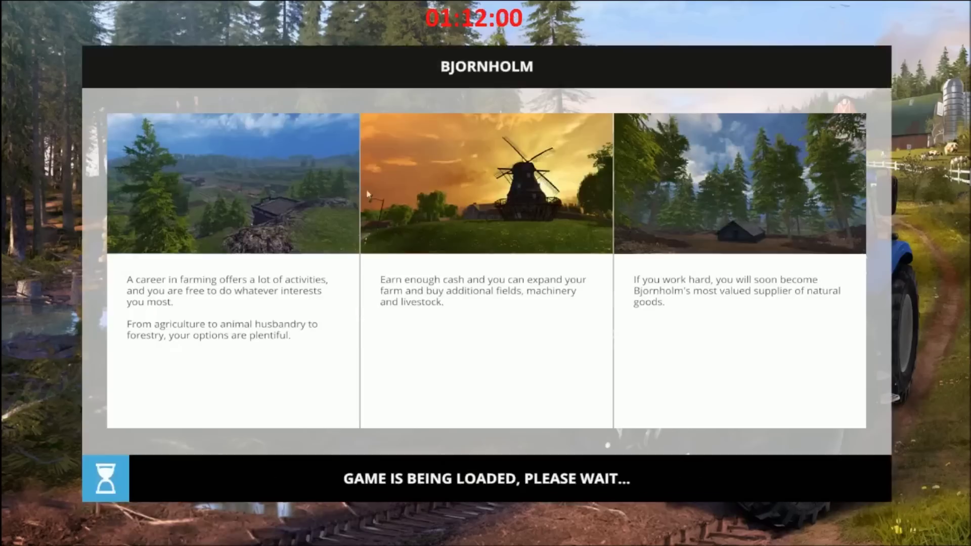
left_click(645, 480)
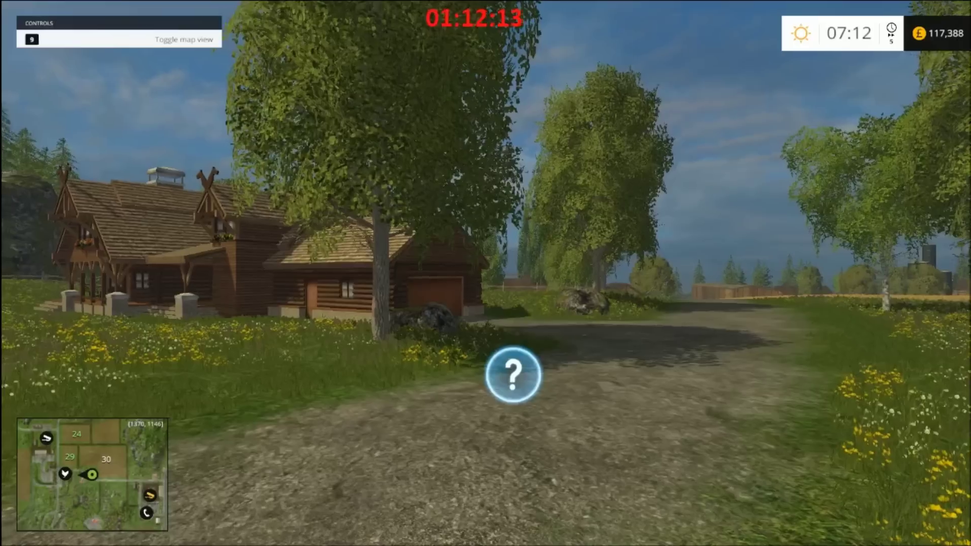
key("Tab")
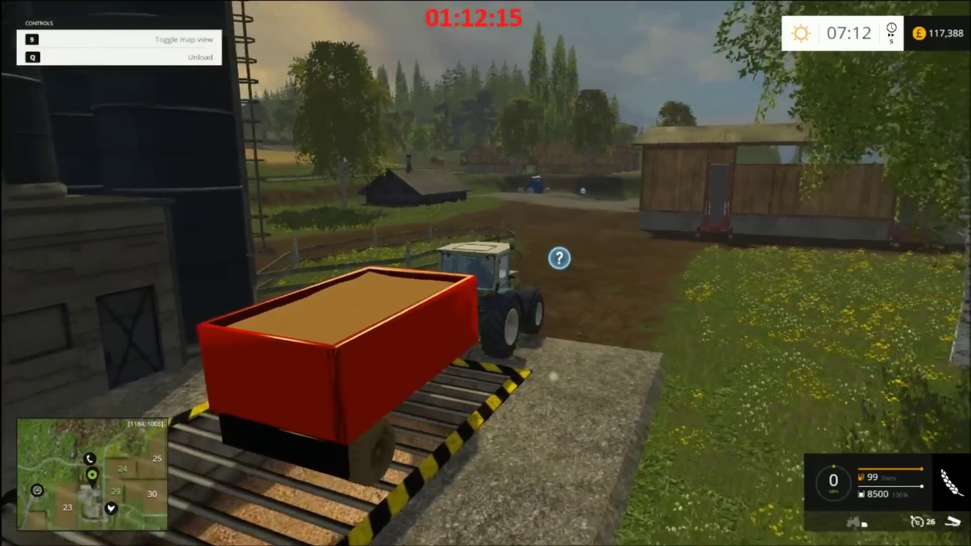
key("q")
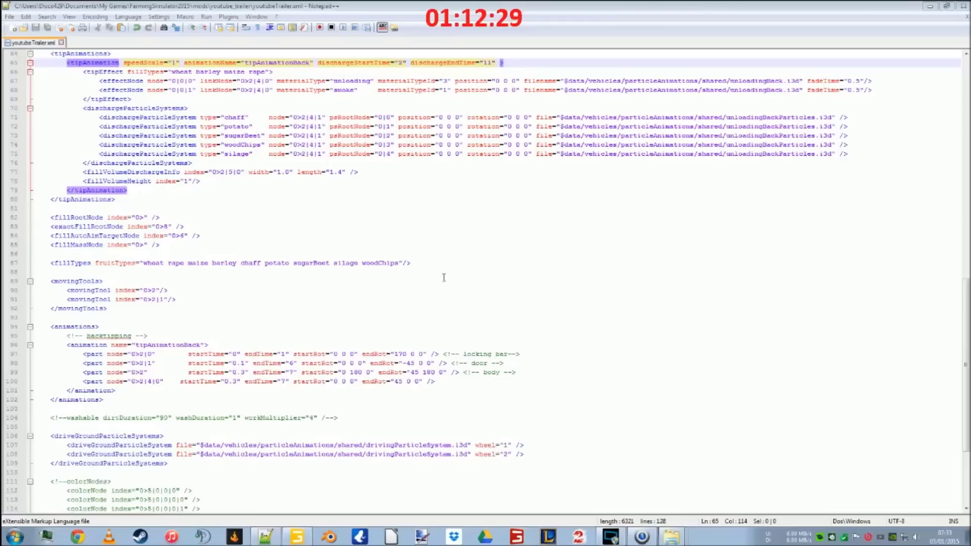
Set the door part's endRot to -50 0 0 in Notepad++ and save the XML
left_click(413, 364)
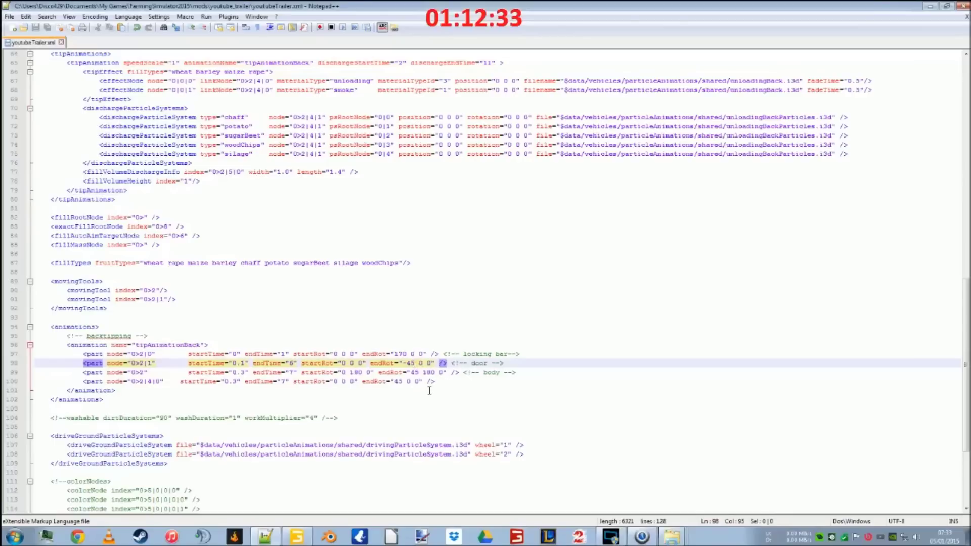
key("BackSpace")
key("BackSpace")
type("50")
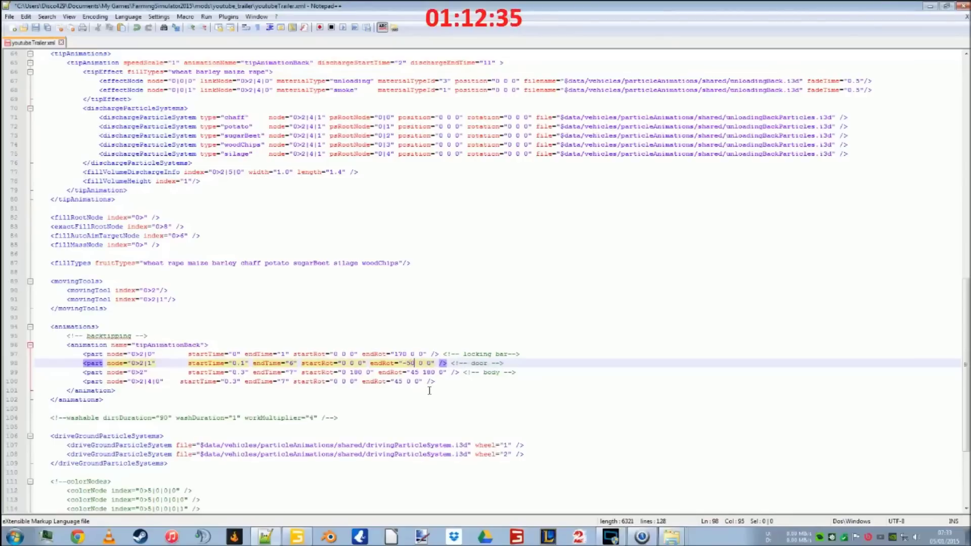
left_click(36, 28)
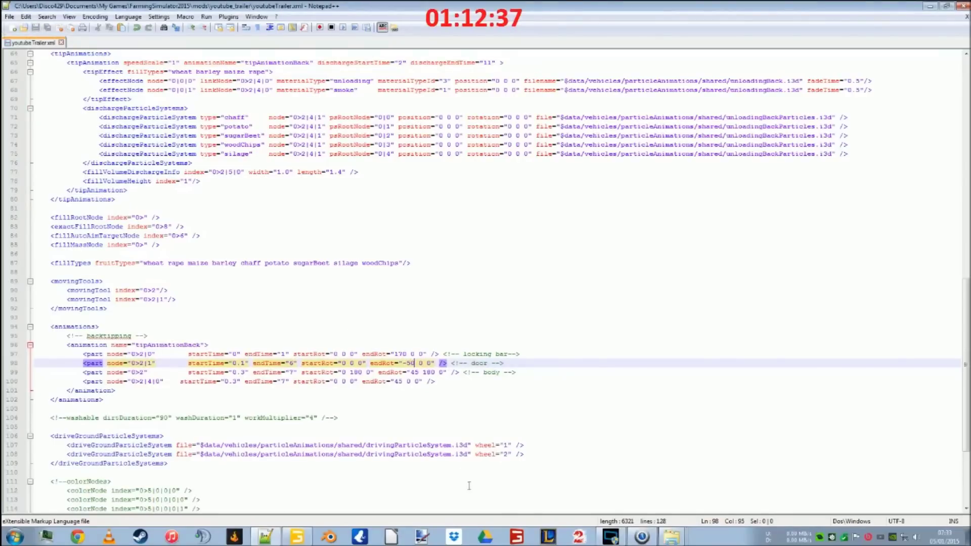
Relaunch Farming Simulator 15, load Savegame 1 and check the door's opening angle while the trailer tips, then return to Notepad++
left_click(517, 537)
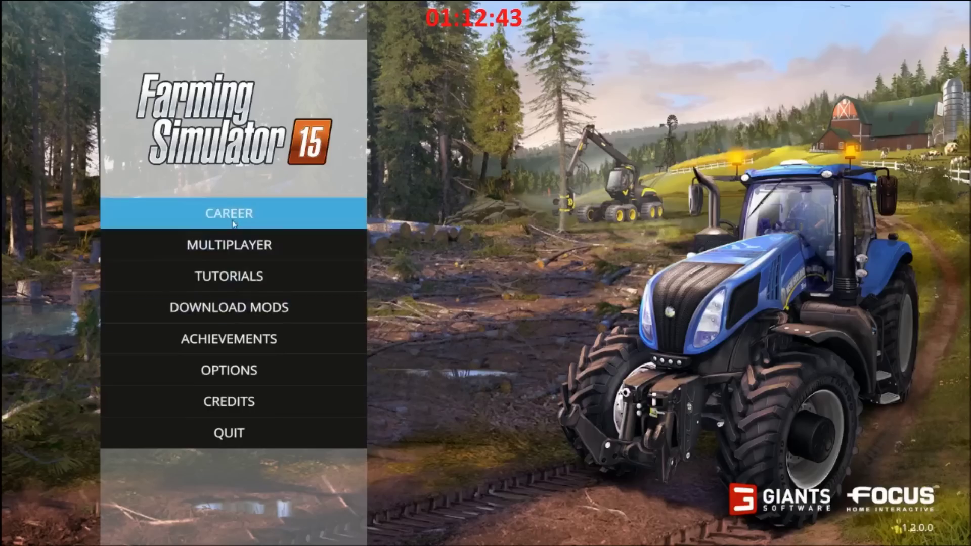
left_click(349, 212)
left_click(340, 141)
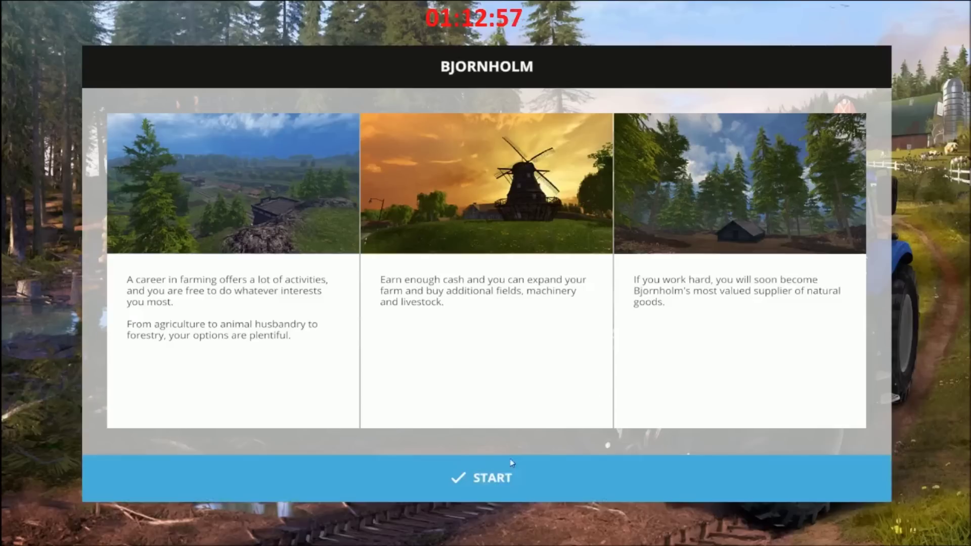
left_click(577, 463)
key("Tab")
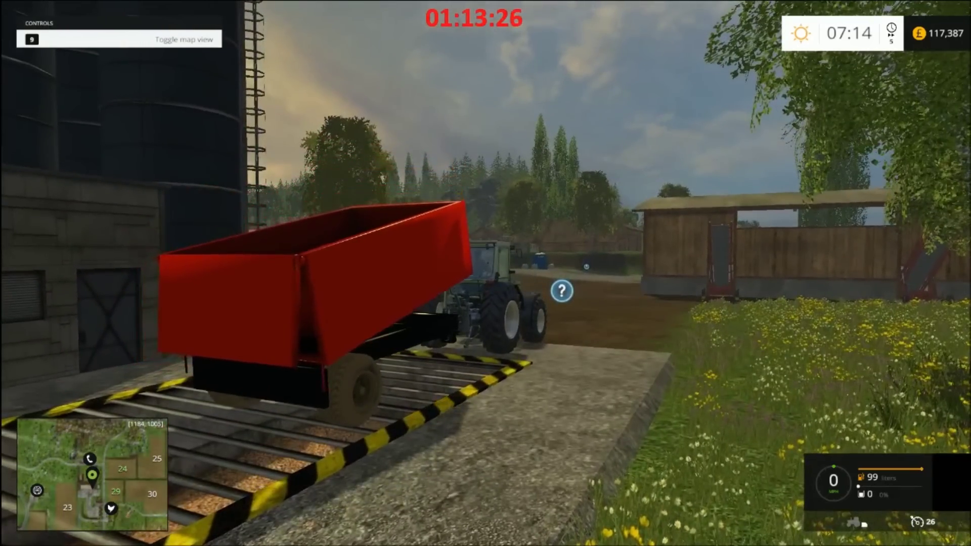
key("alt+Tab")
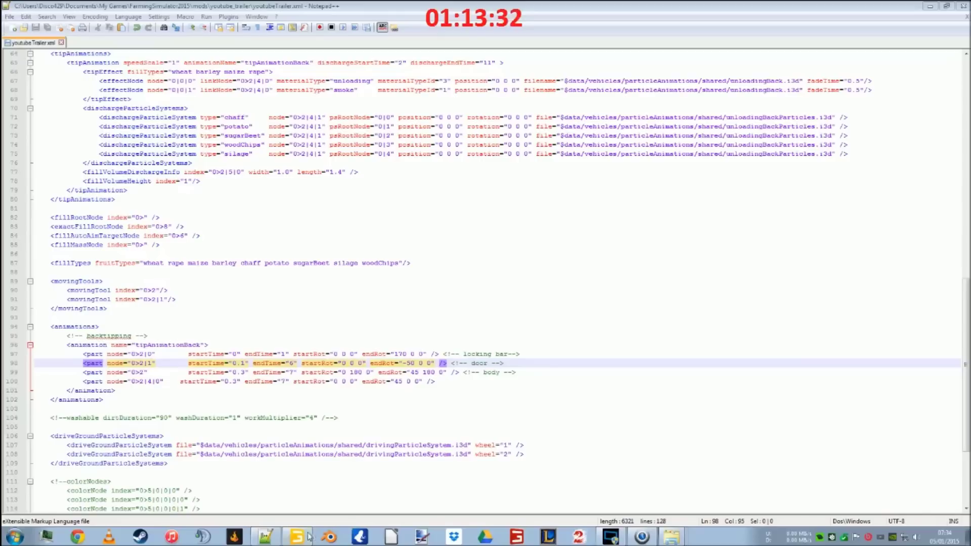
Start Farming Simulator 15 again, reload the Bjornholm savegame and unload the full trailer to watch its fill plane
left_click(518, 538)
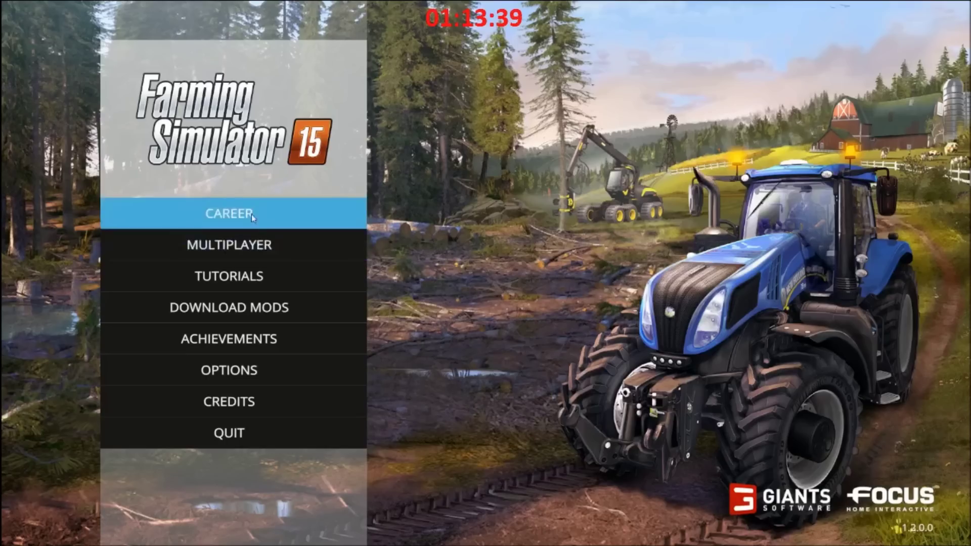
left_click(251, 215)
key("Return")
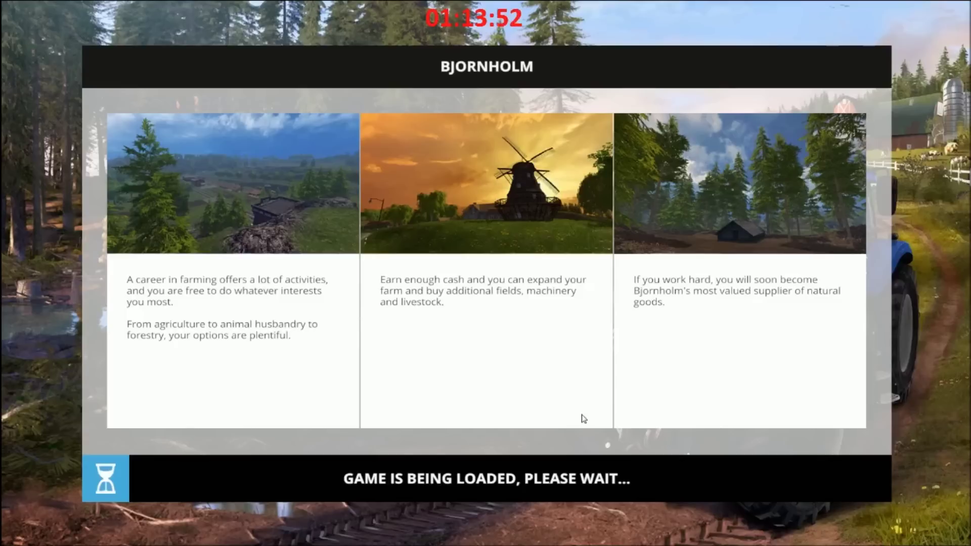
key("Return")
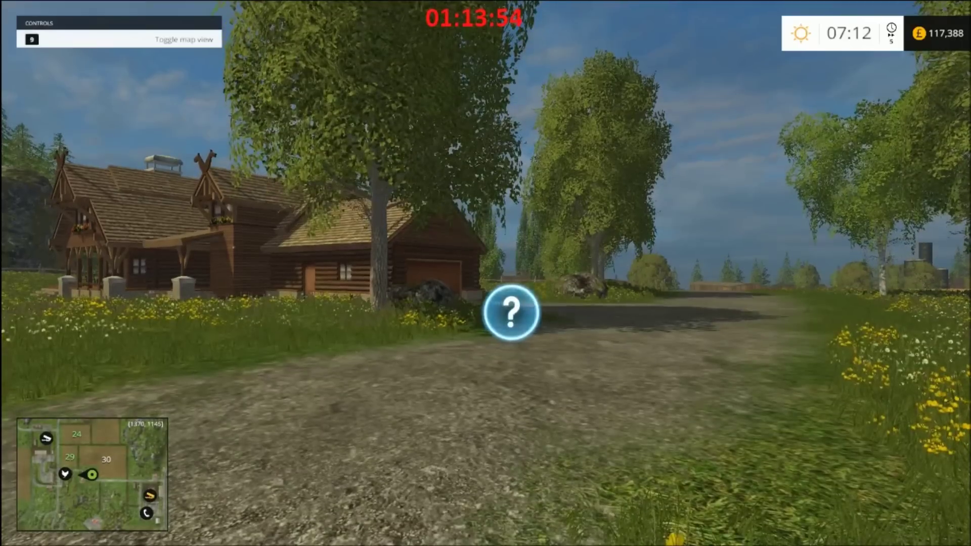
key("Tab")
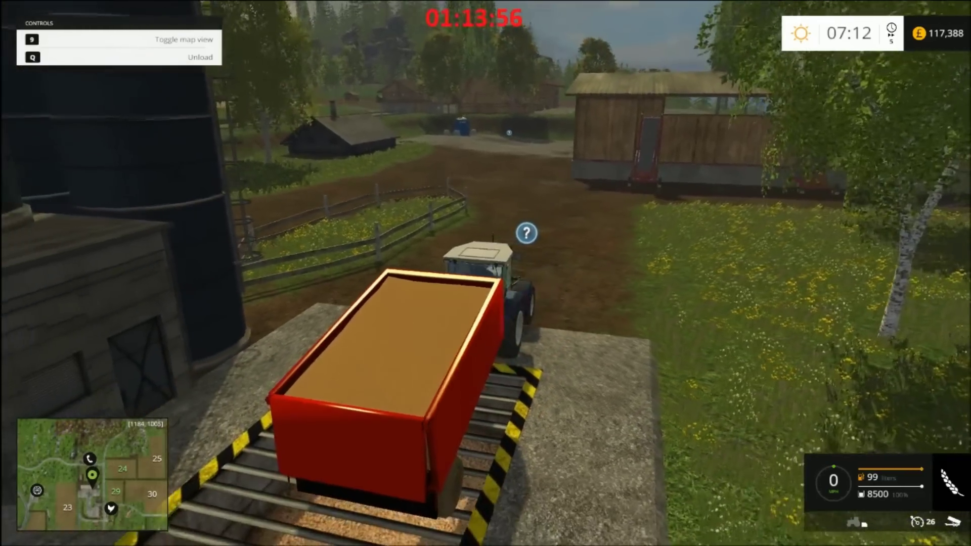
key("q")
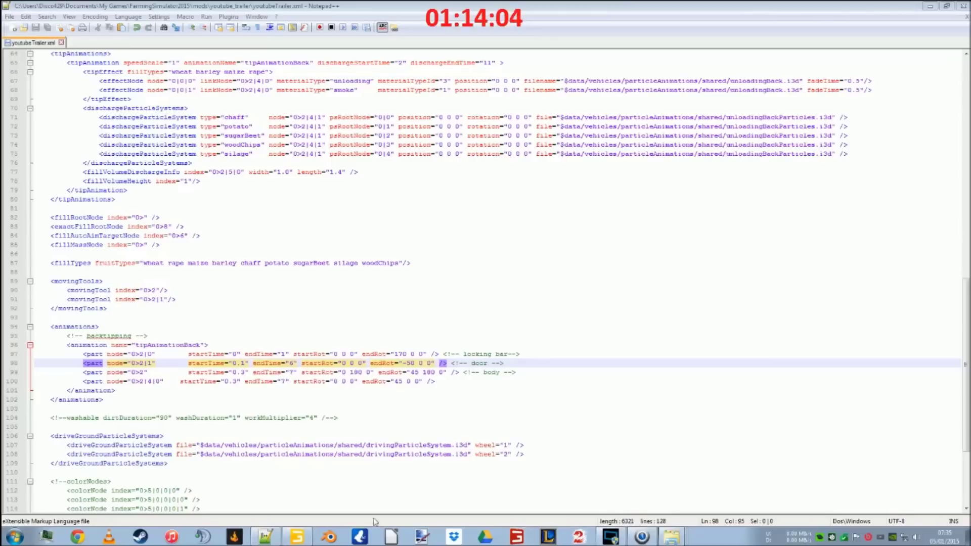
Switch to GIANTS Editor and inspect the transforms of fillVolumeHeightNodesBack and its two child height nodes
left_click(304, 538)
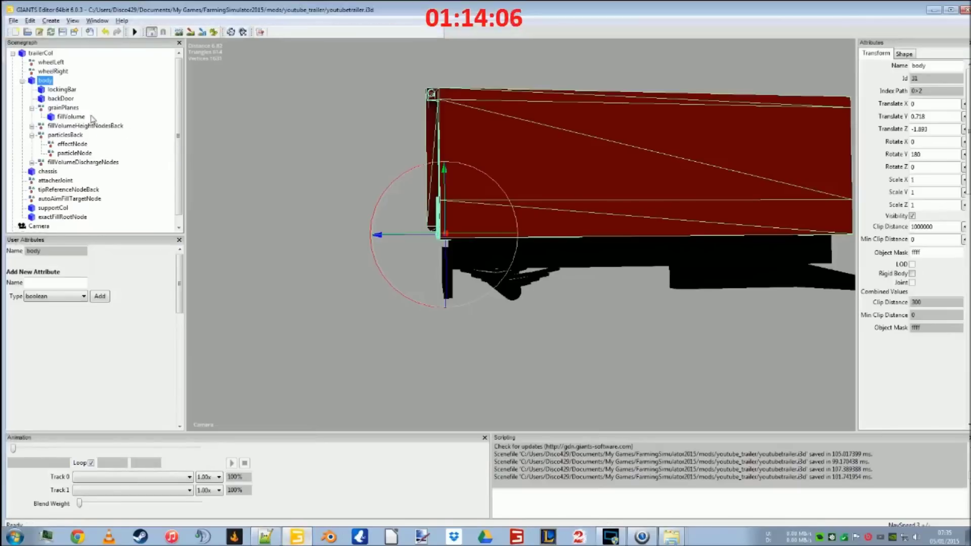
left_click(69, 127)
middle_click_drag(567, 212, 567, 254)
left_click(32, 127)
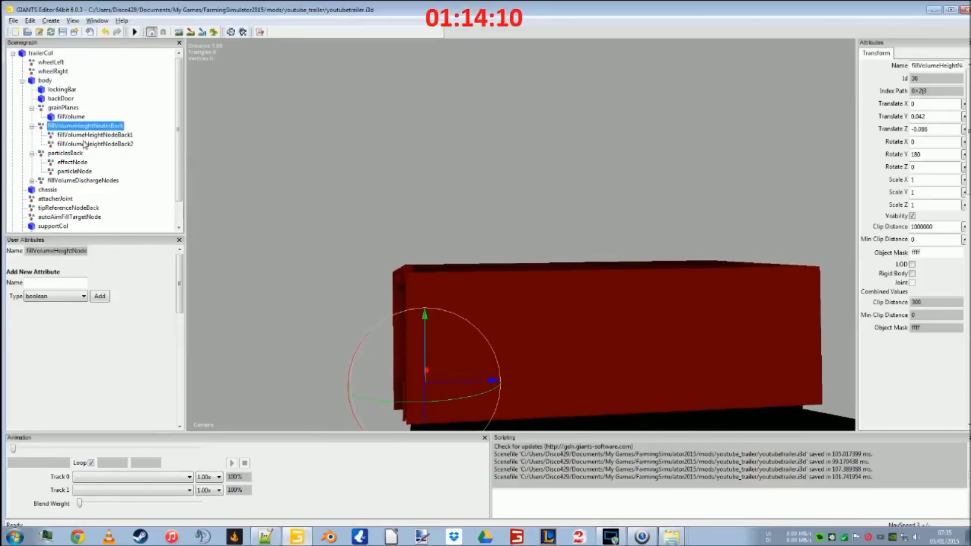
left_click(87, 135)
left_click(89, 144)
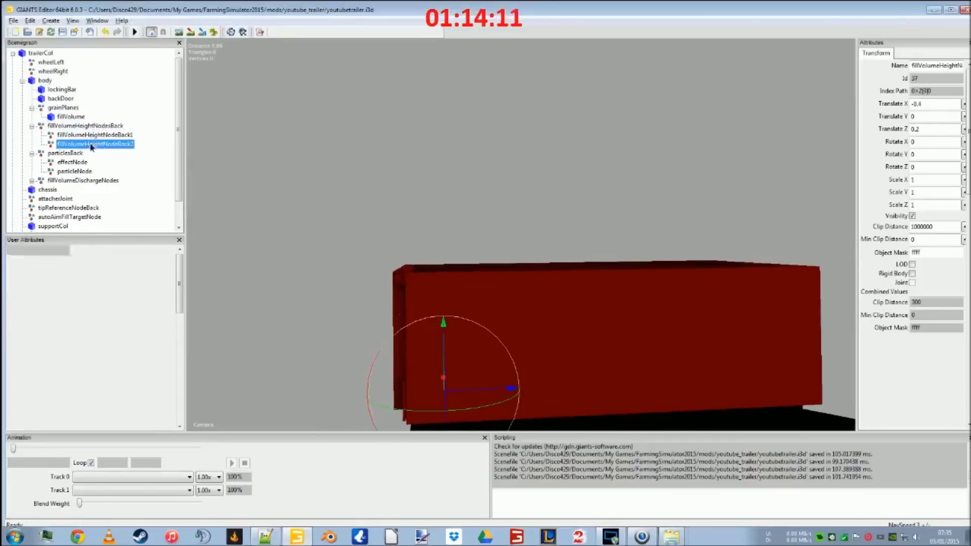
left_click(32, 126)
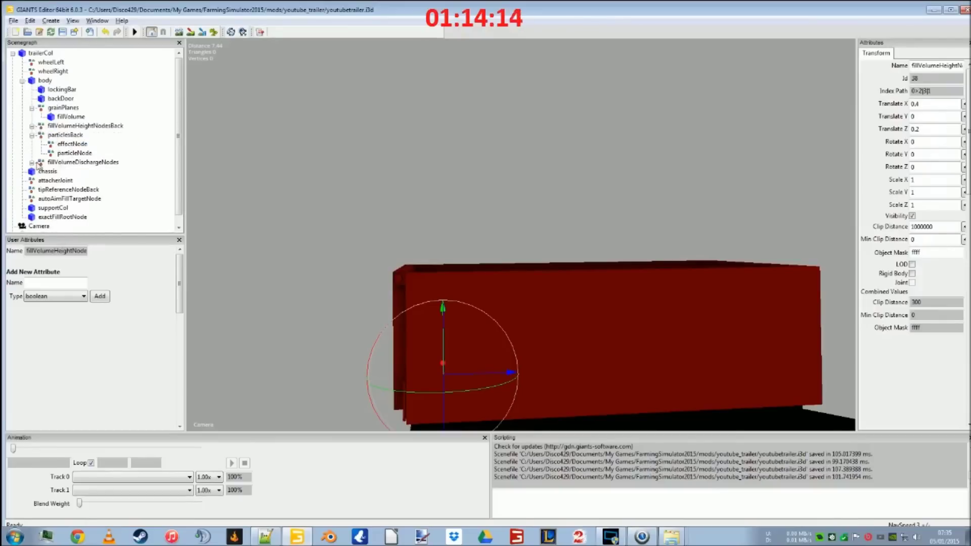
Move the back node under fillVolumeDischargeNodes to the trailer's rear end, at about -1.935 Translate Z, and save the scene
left_click(32, 163)
left_click(65, 171)
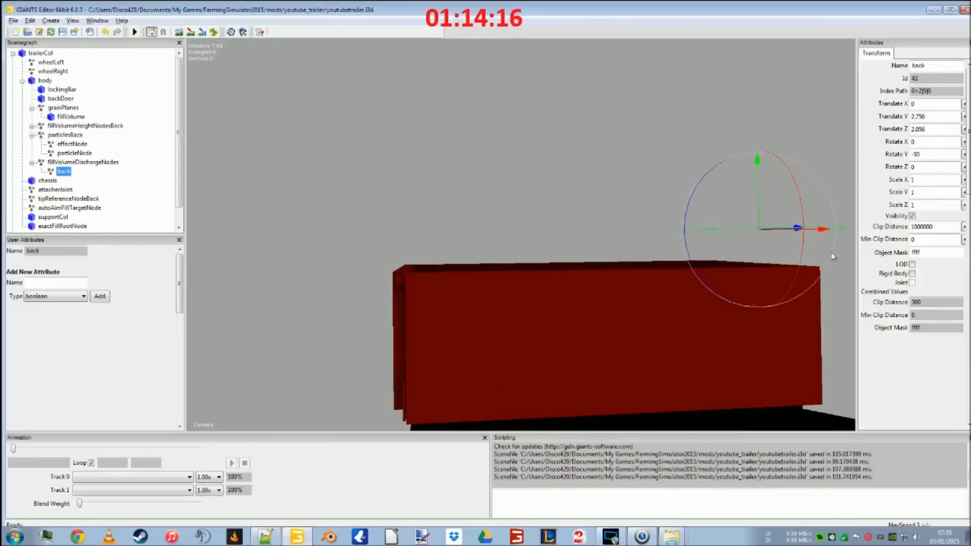
left_click_drag(824, 242, 431, 270)
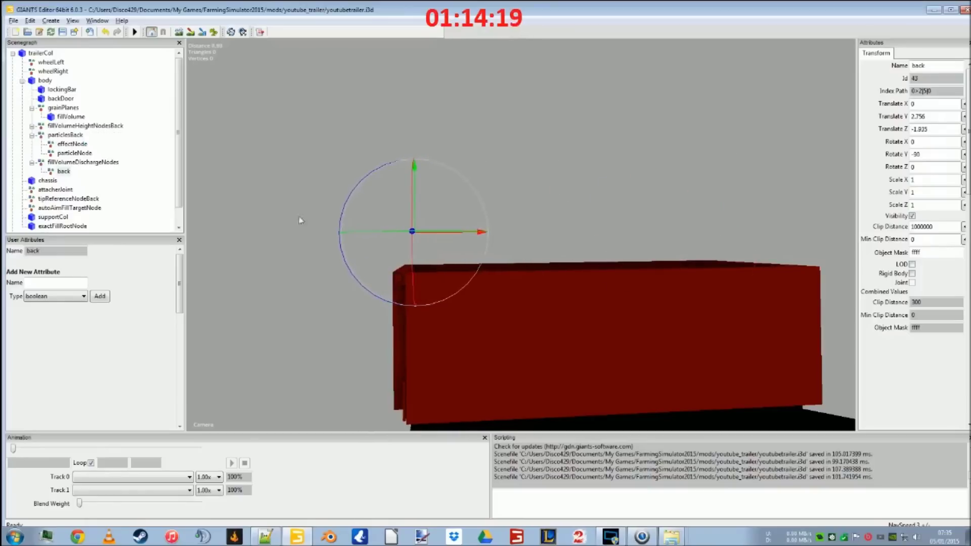
left_click(63, 32)
Launch Farming Simulator 15, load the Bjornholm savegame and unload the full trailer to check its fill plane, then return to GIANTS Editor
left_click(515, 536)
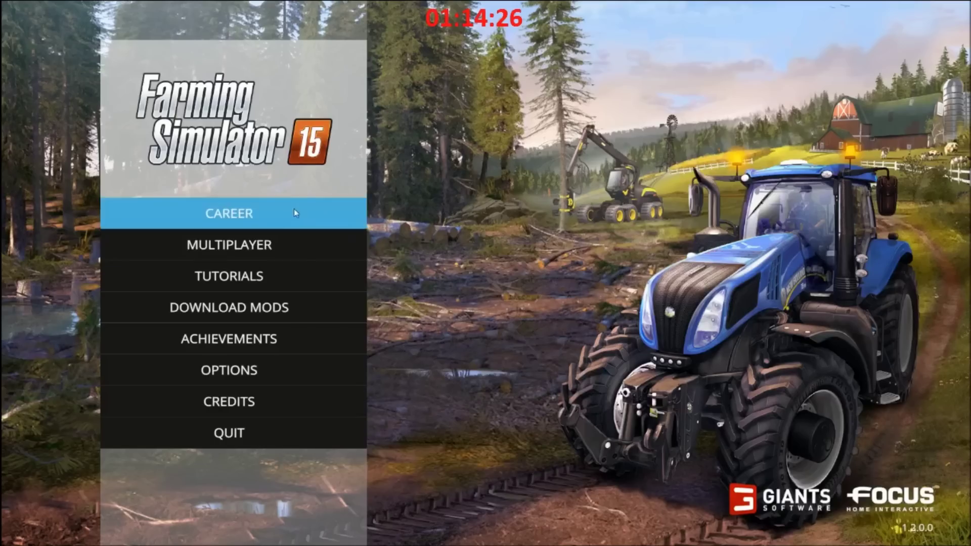
left_click(295, 213)
double_click(359, 159)
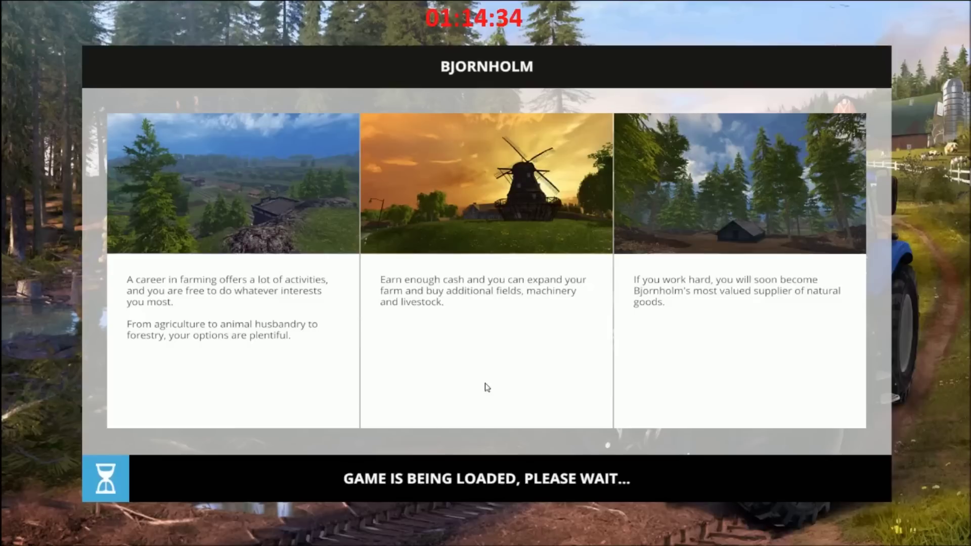
left_click(489, 464)
key("Tab")
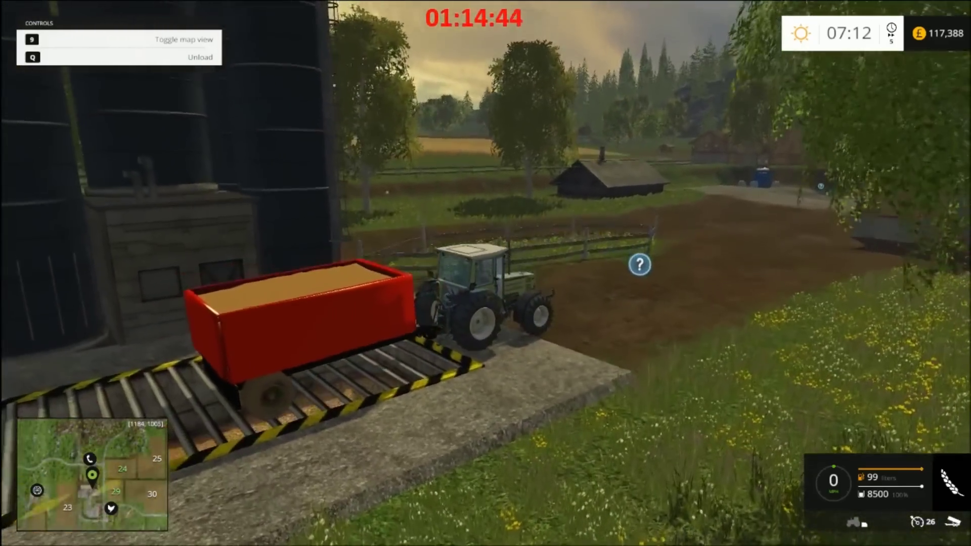
key("q")
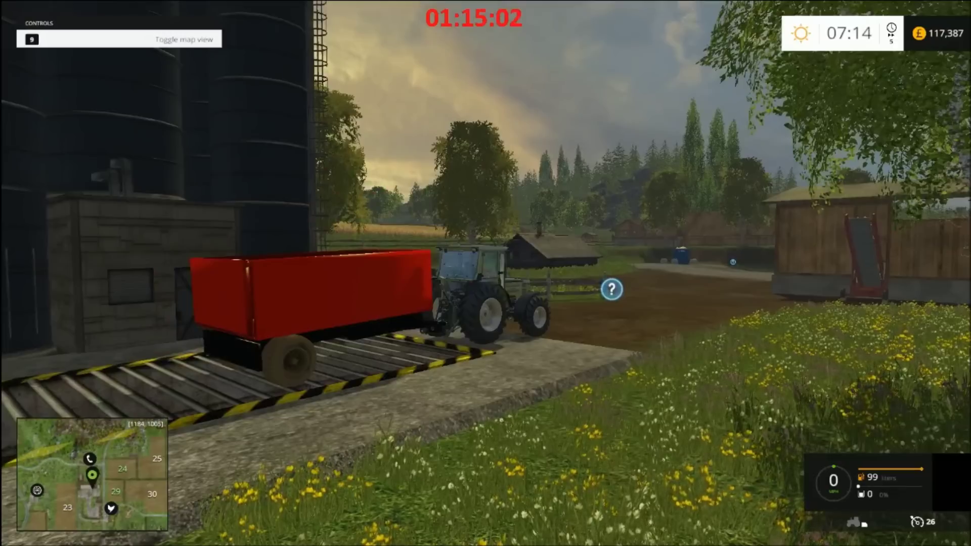
key("alt+Tab")
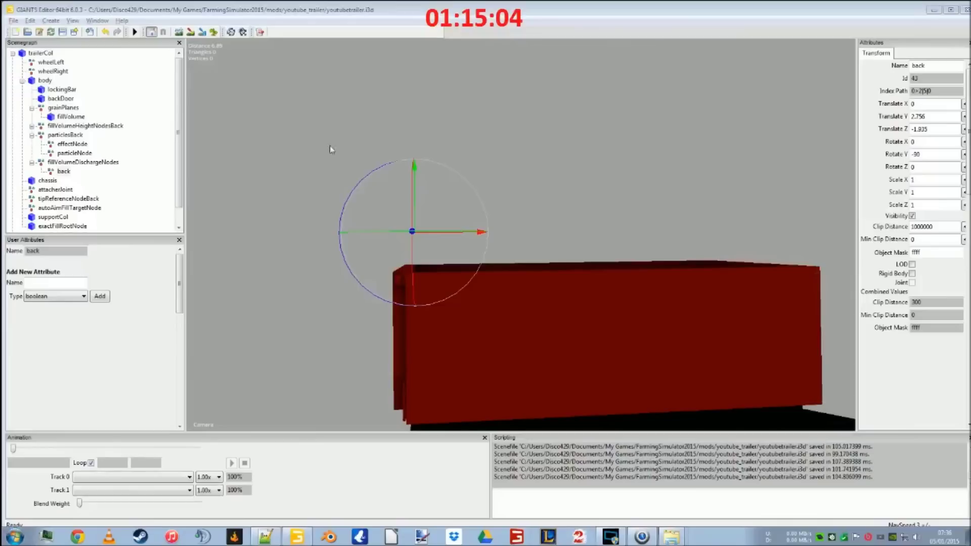
Undo the last translation of the back discharge node and save the scene again
left_click(31, 21)
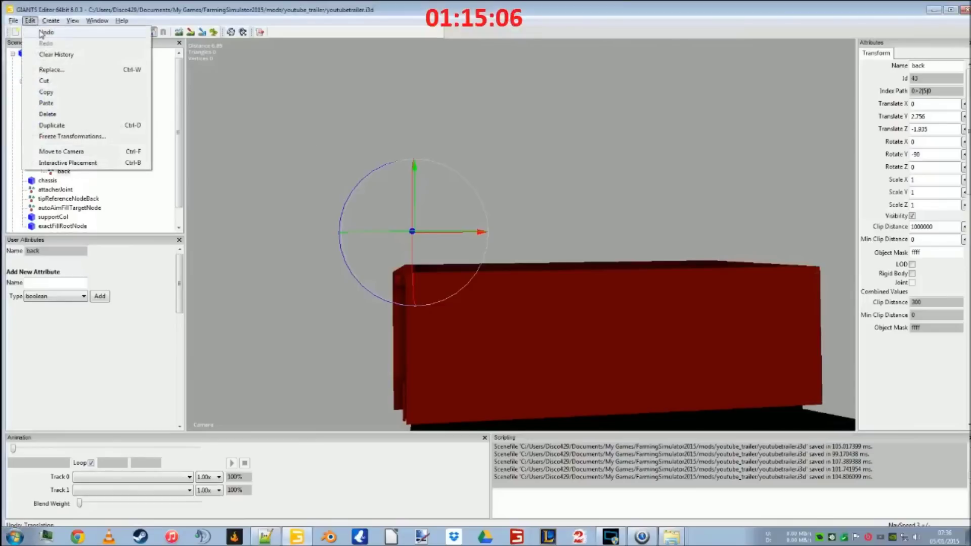
left_click(43, 31)
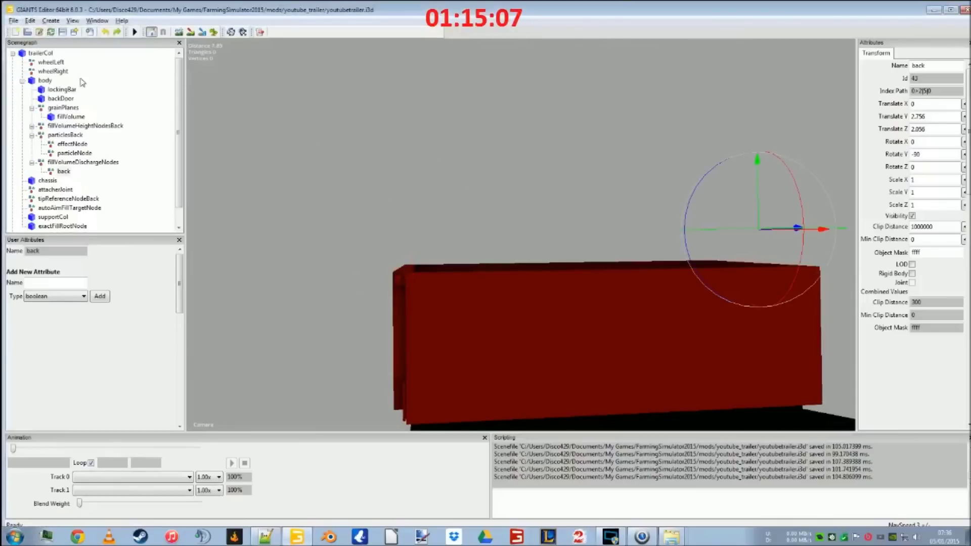
left_click(62, 32)
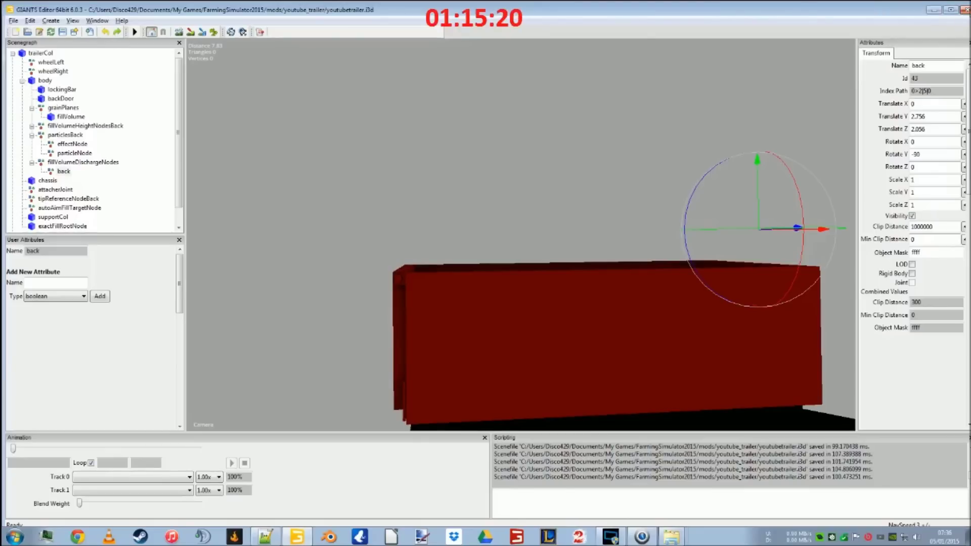
Close GIANTS Editor, Notepad++ and the two front folder windows, leaving the youtube_trailer mod folder open
left_click(964, 9)
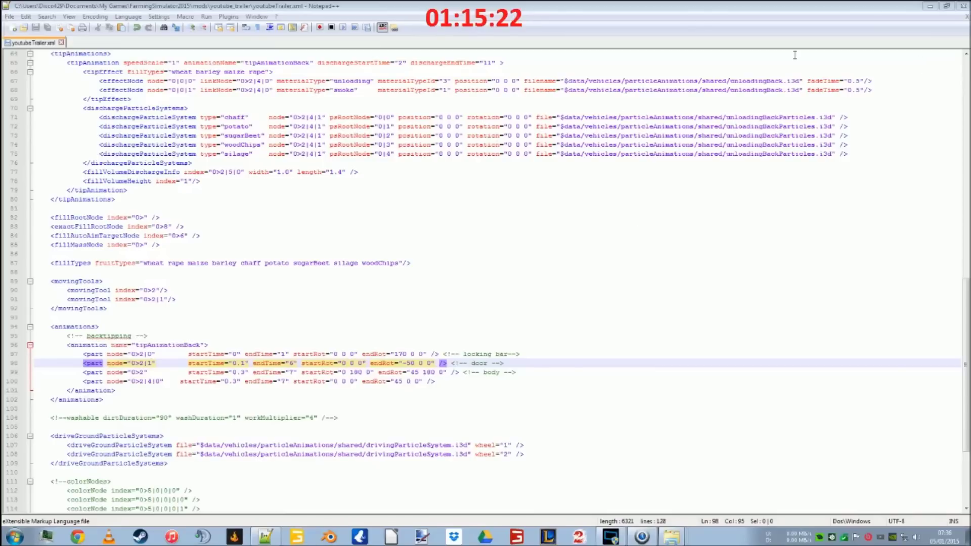
left_click(964, 8)
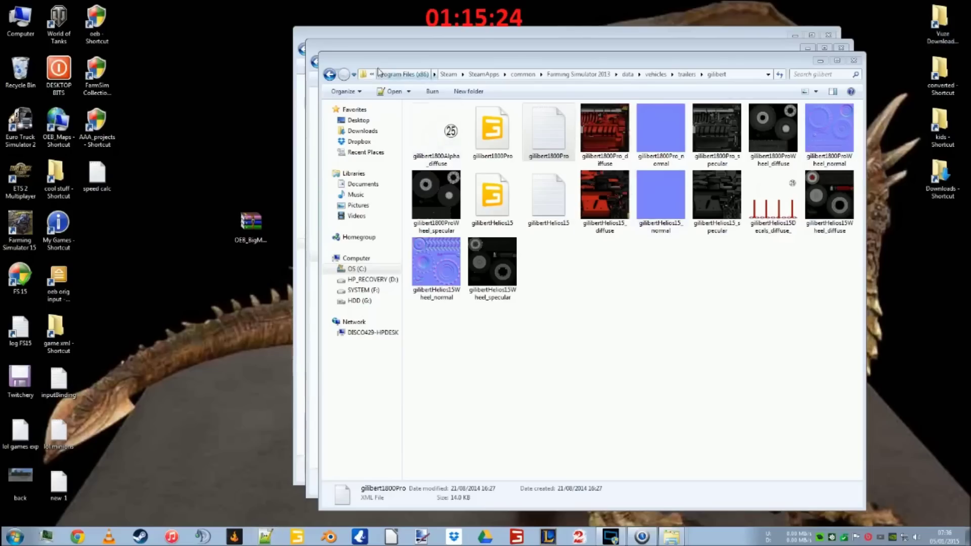
left_click(854, 60)
left_click(841, 48)
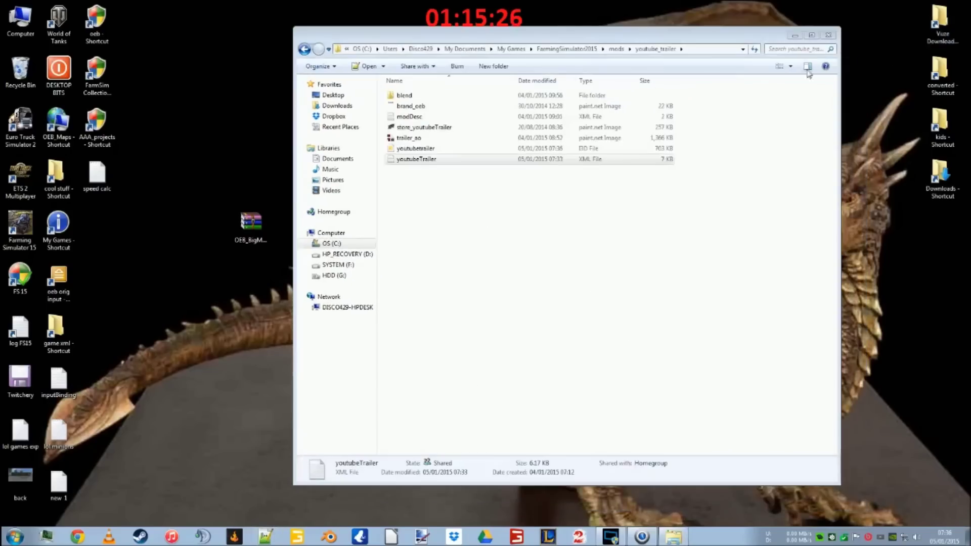